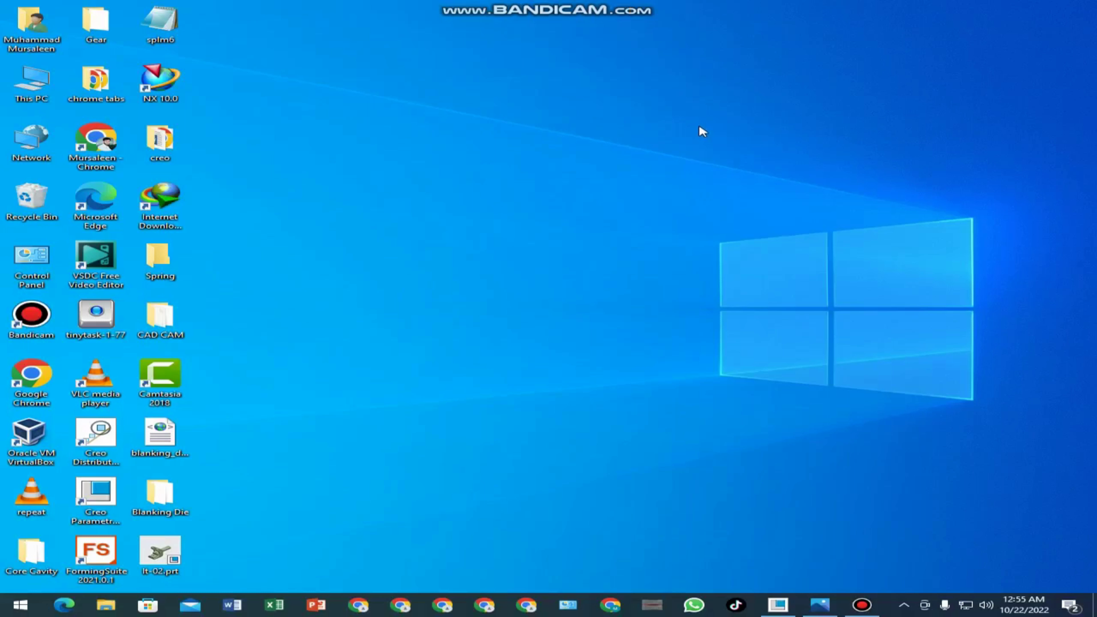
- Refresh the desktop and restore Technical-drawing-02.jpg in Photos
right_click(686, 205)
click(724, 255)
click(828, 611)
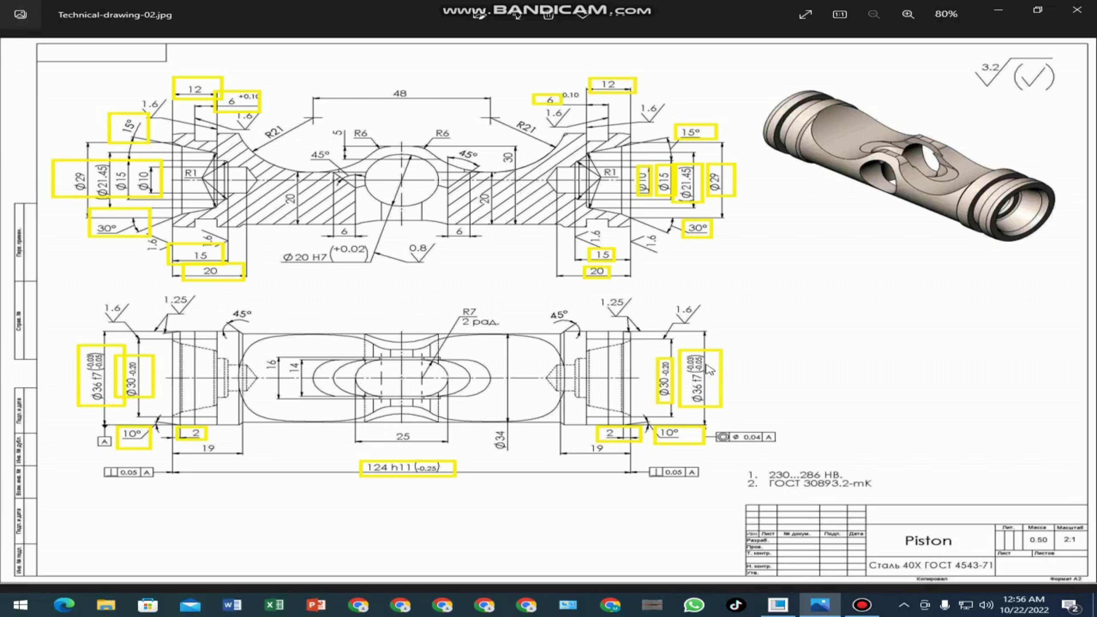
- Create a Piston folder on the Desktop and make it Creo's working directory
click(778, 606)
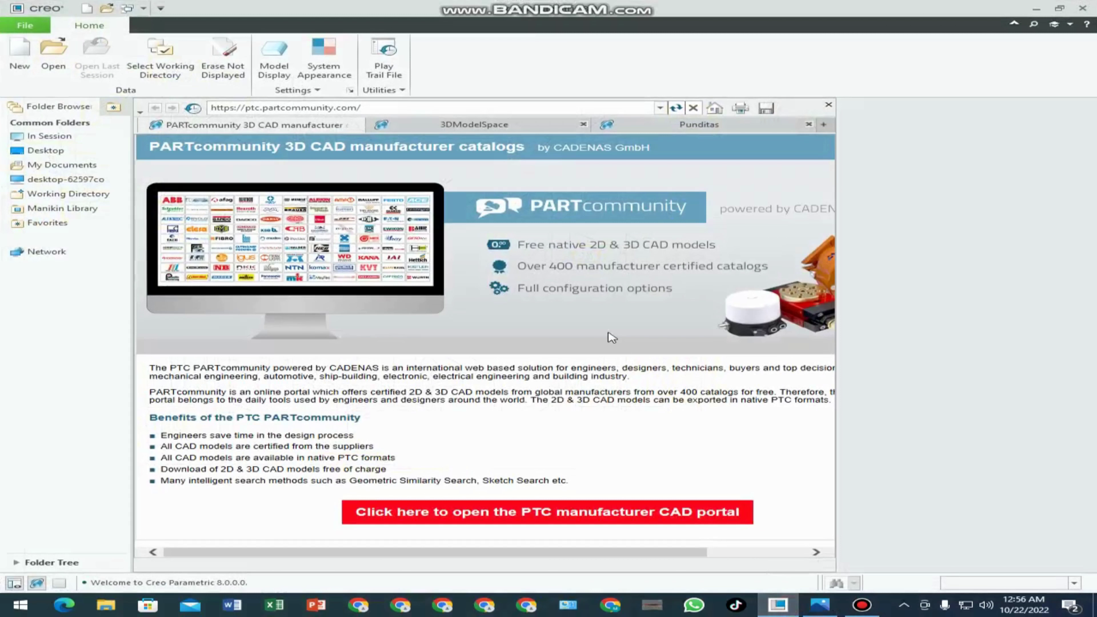
click(159, 58)
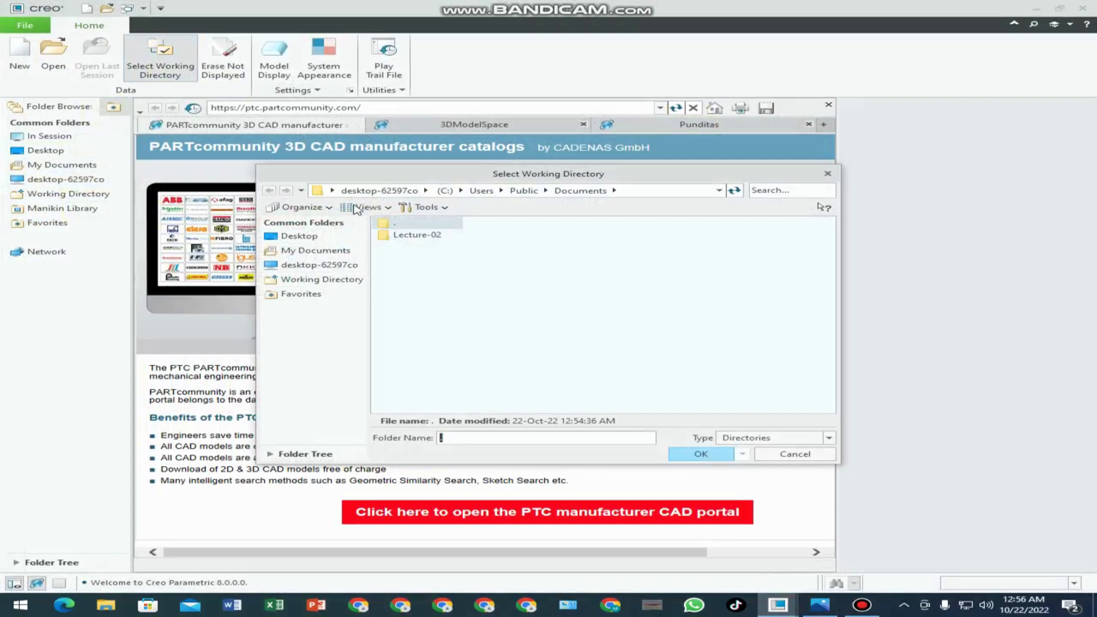
click(316, 242)
right_click(569, 276)
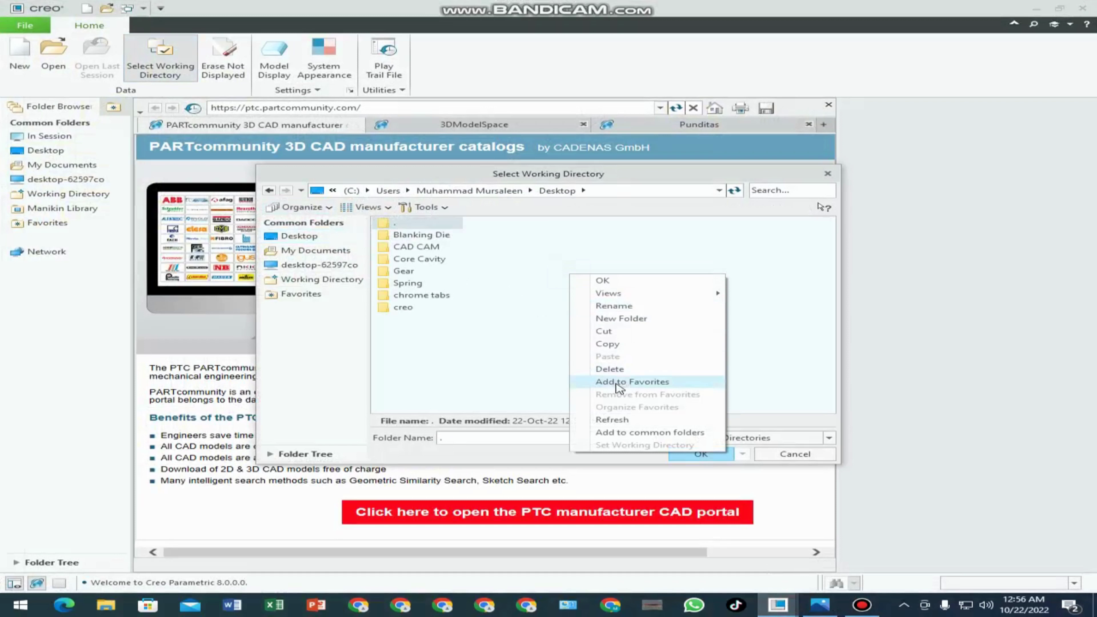
click(620, 319)
text(Piston)
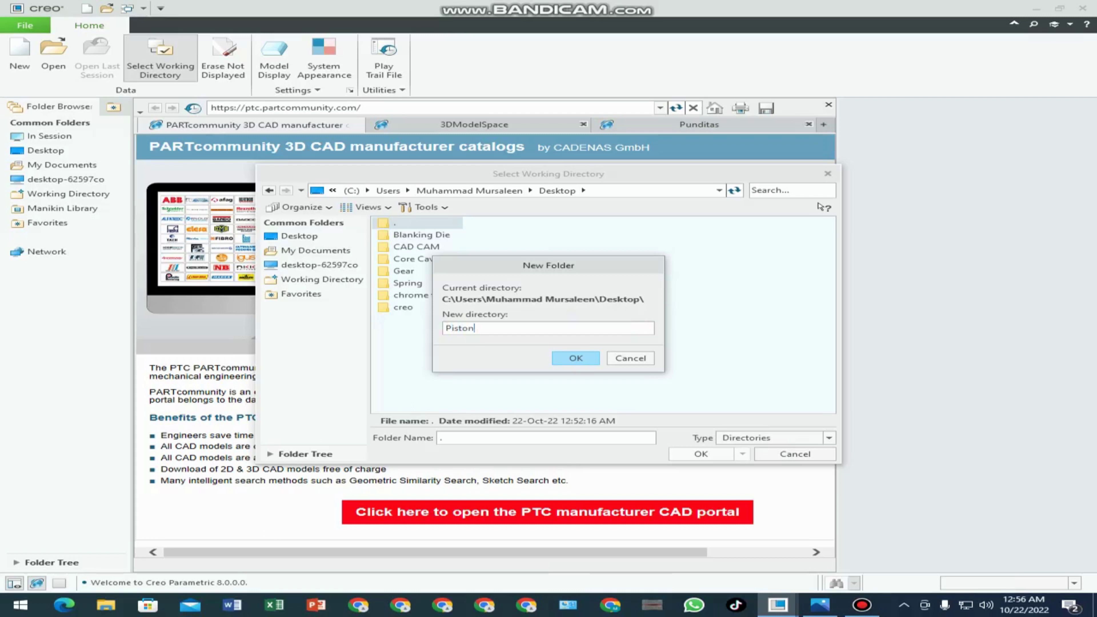
key(Return)
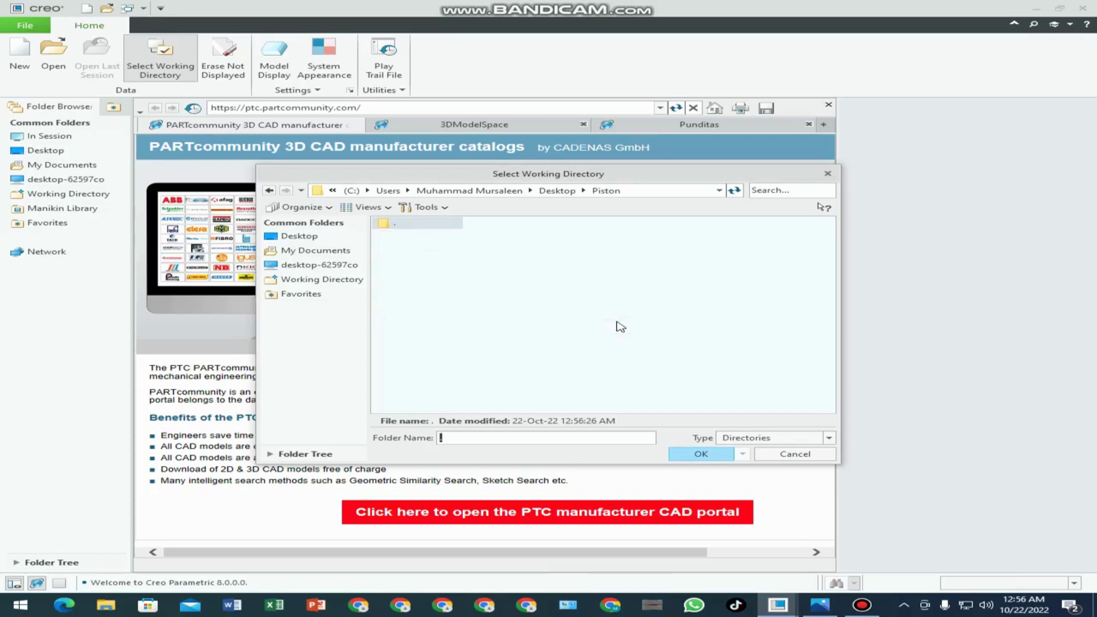
click(711, 453)
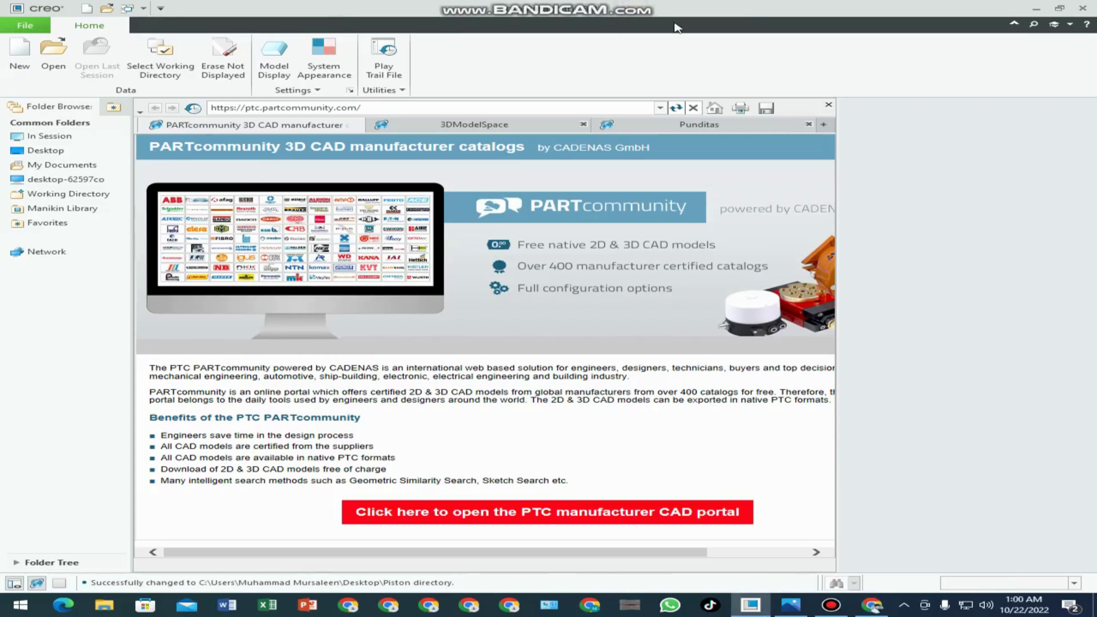
- Create a new solid part named PISTON
click(20, 54)
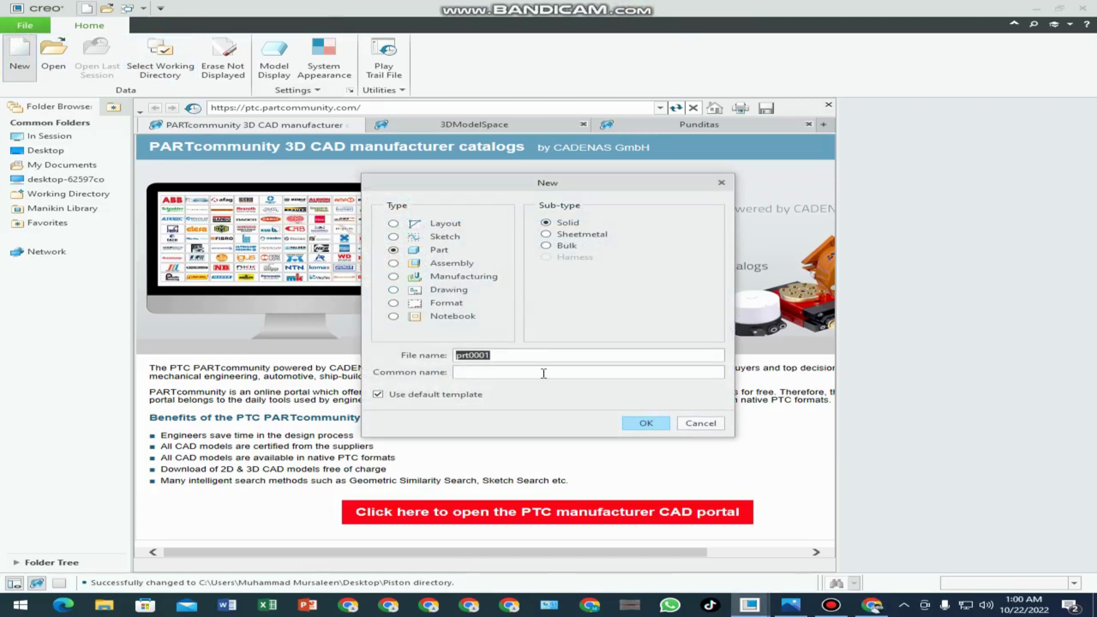
key(BackSpace)
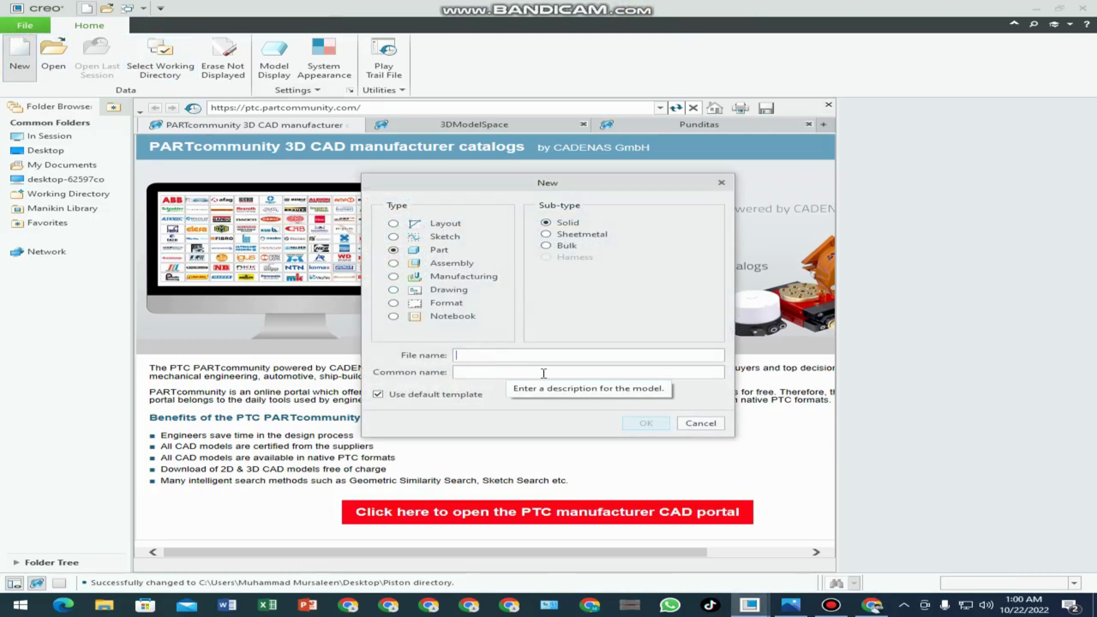
text(Piston)
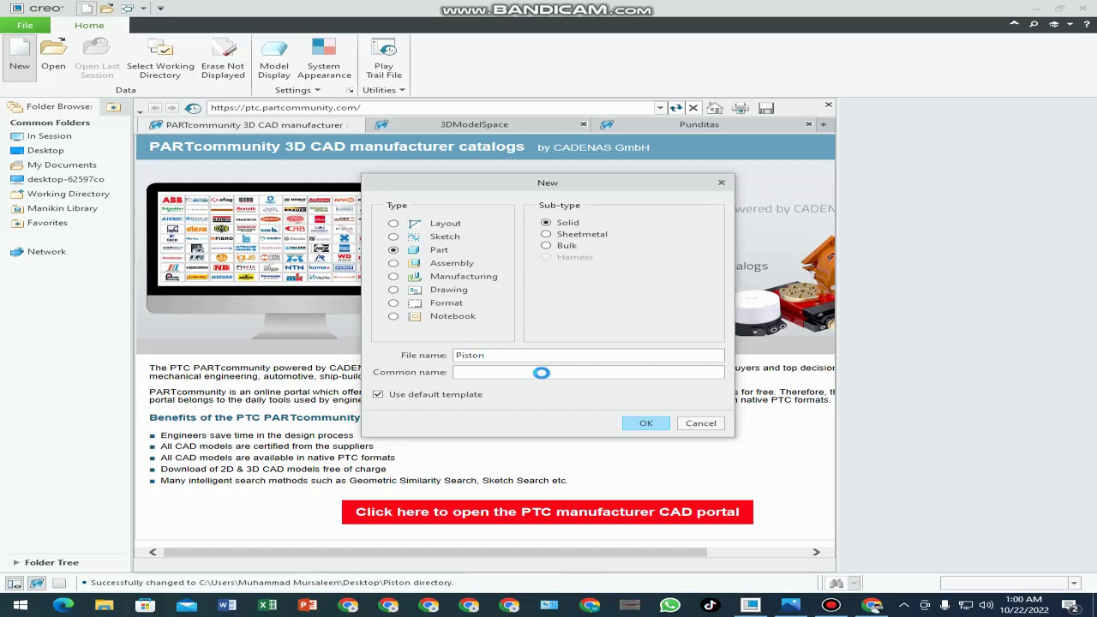
key(Return)
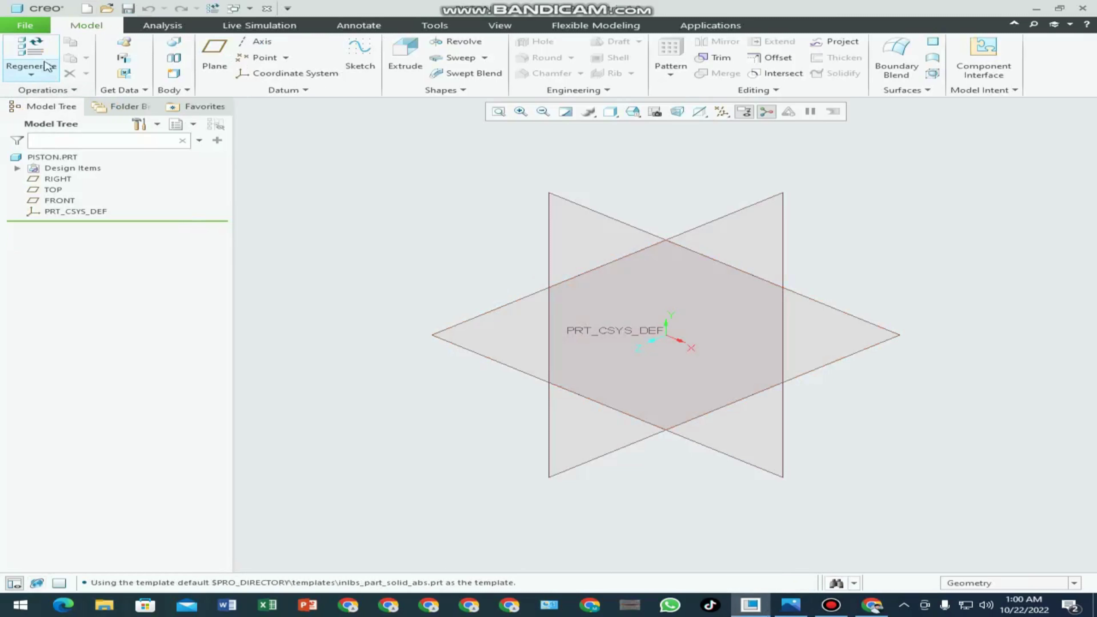
- Set the PISTON part's units to millimeter Kilogram Sec (mmKs)
click(25, 26)
mouse_move(55, 203)
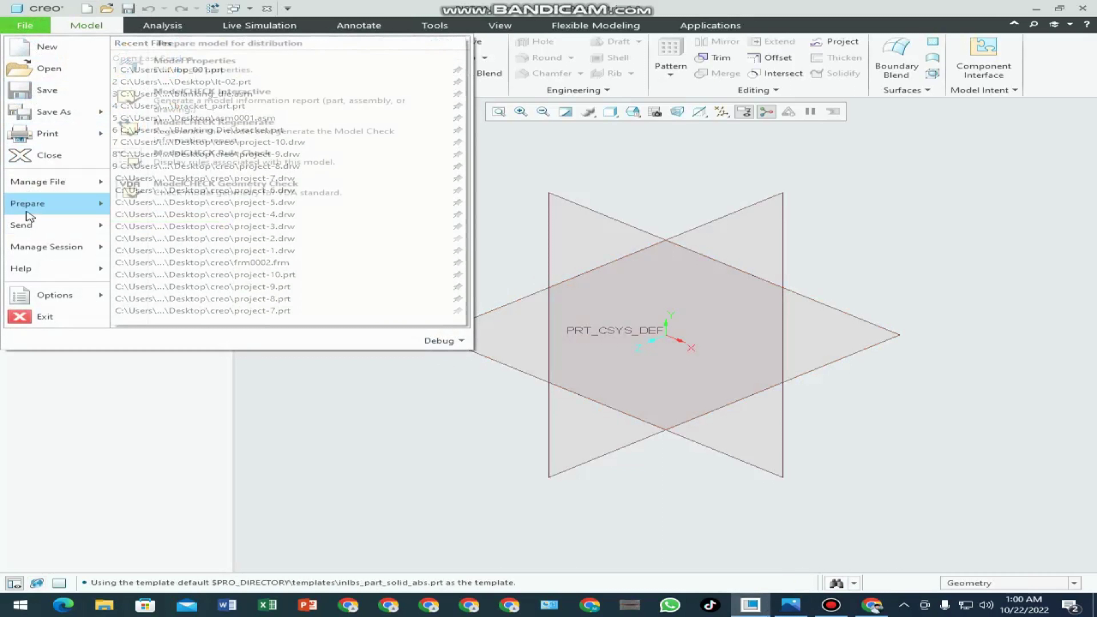
click(465, 67)
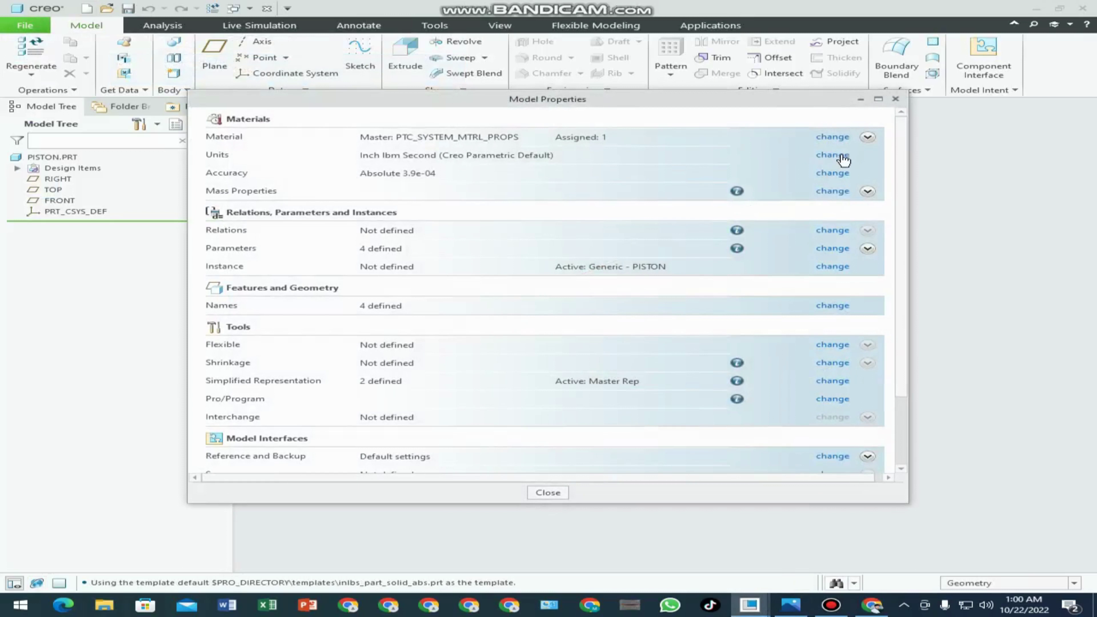
click(840, 155)
click(944, 103)
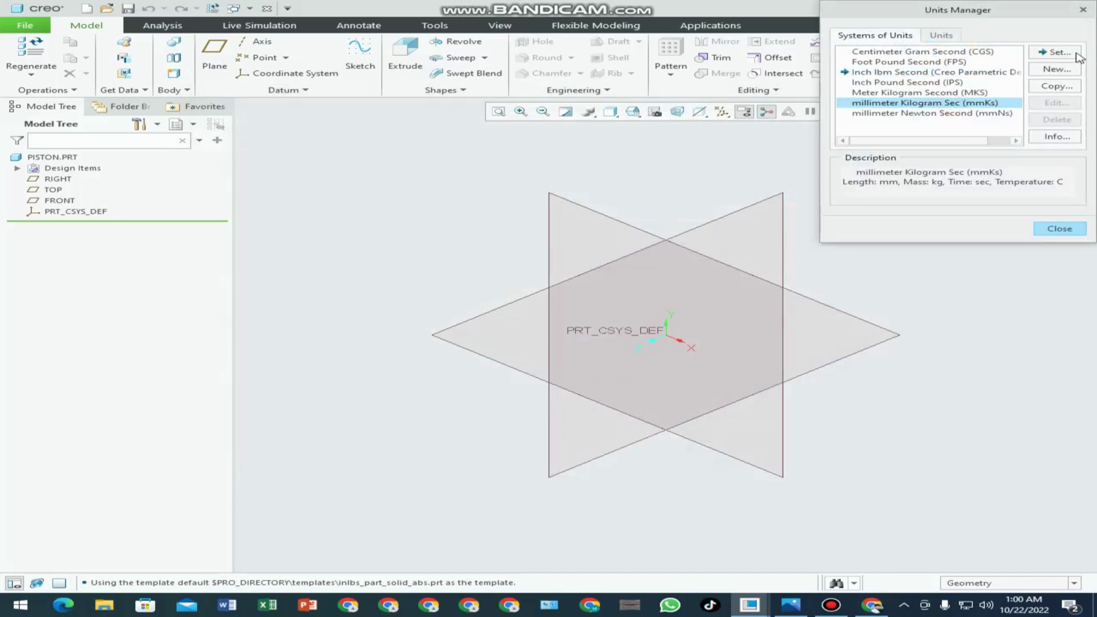
click(1056, 52)
click(1008, 382)
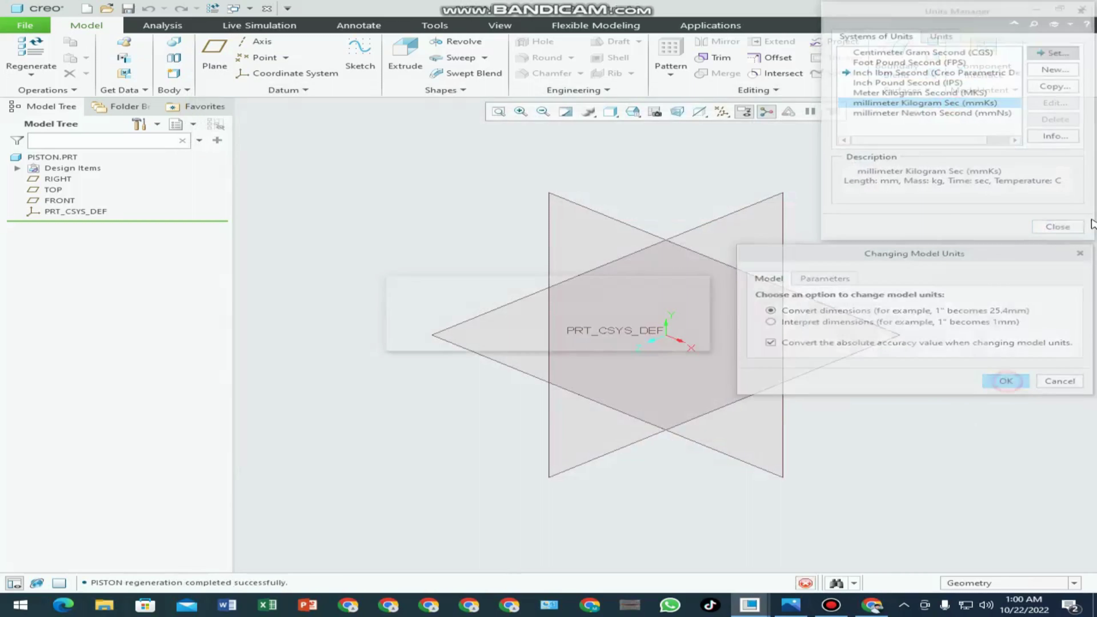
click(1059, 229)
click(896, 99)
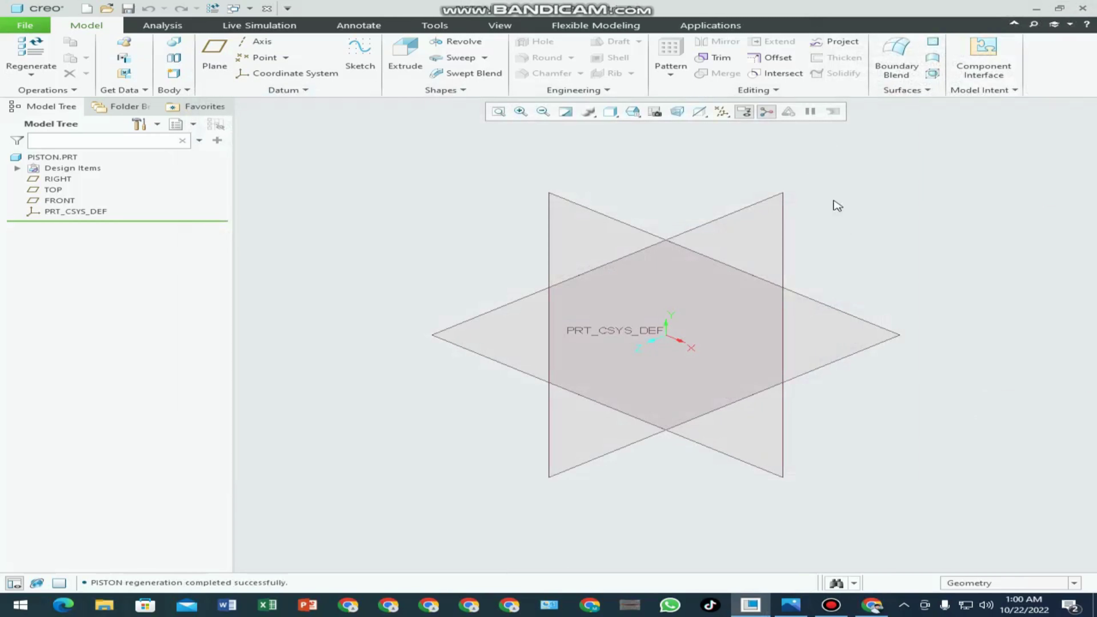
key(alt+Tab)
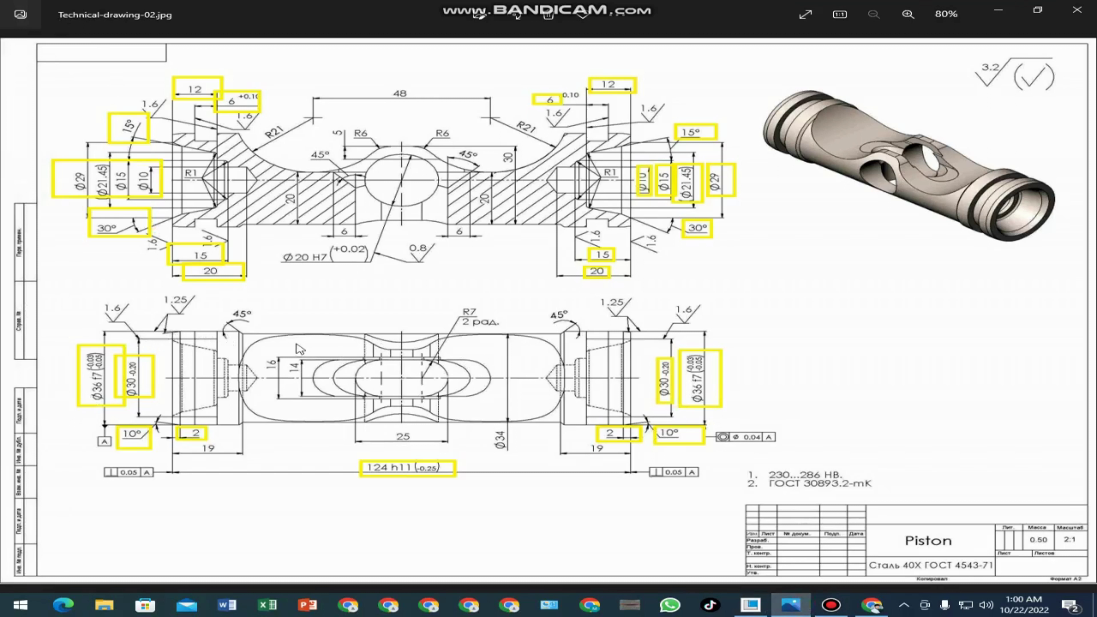
- Zoom in on the drawing's dimensions, then return to the empty PISTON part
scroll(299, 348, up, 1)
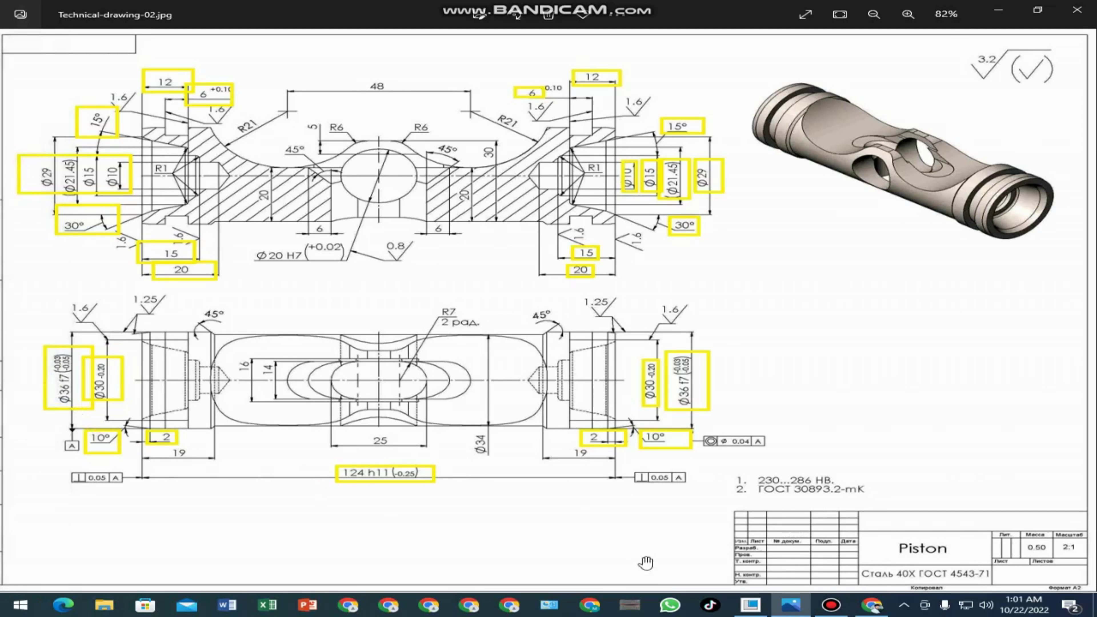
click(750, 606)
click(750, 607)
click(750, 606)
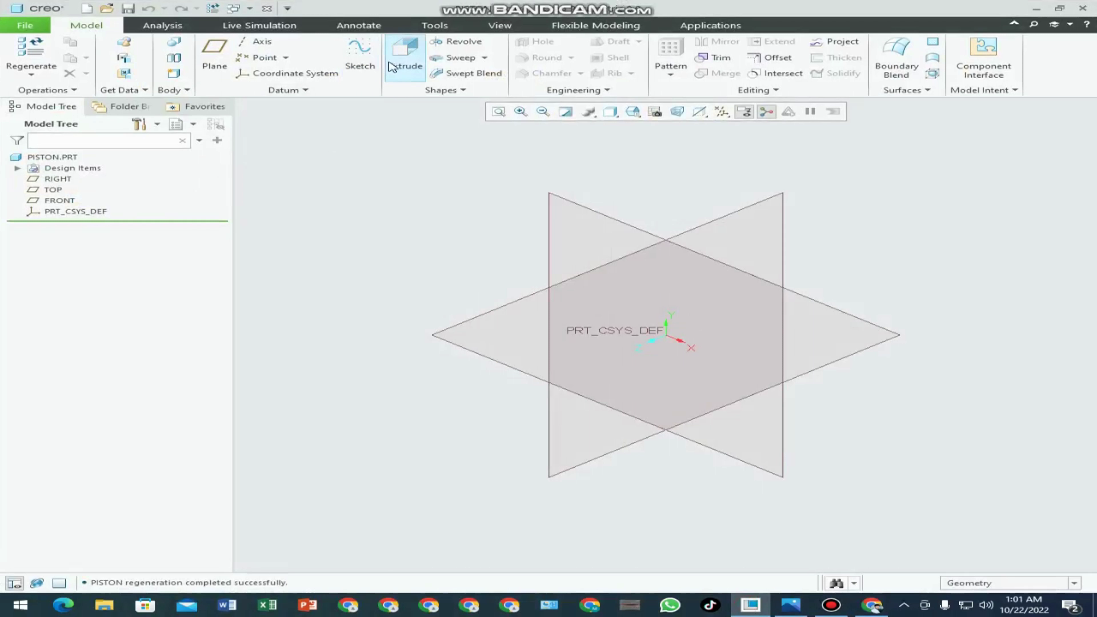
- Sketch a Ø36 circle centred at the origin on the RIGHT plane for an extrusion
click(405, 52)
middle_drag(421, 235, 407, 228)
click(587, 269)
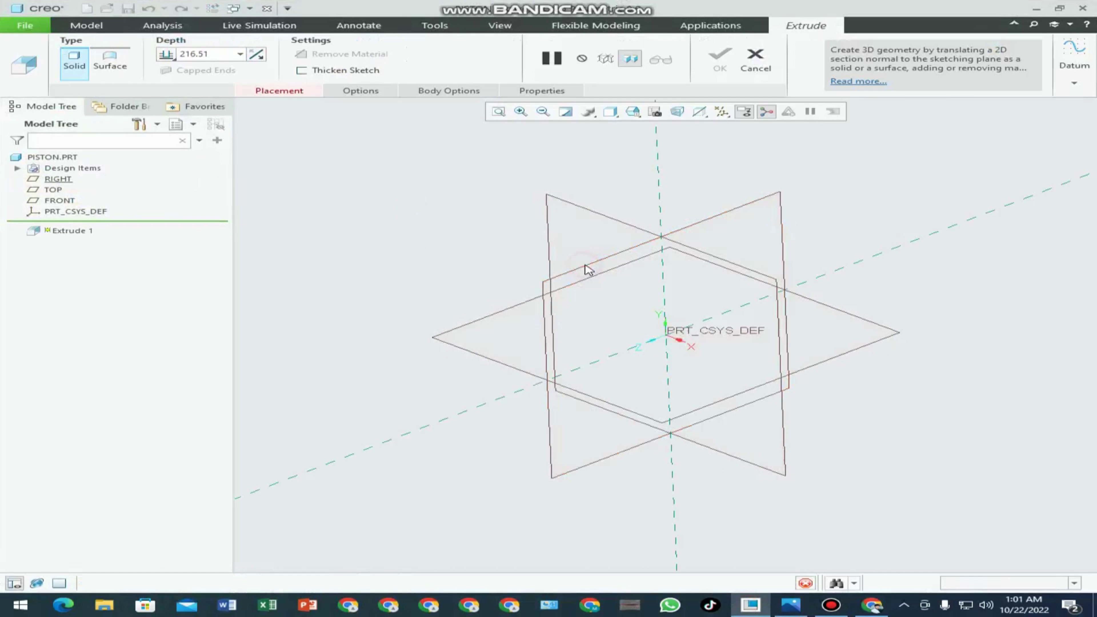
click(20, 75)
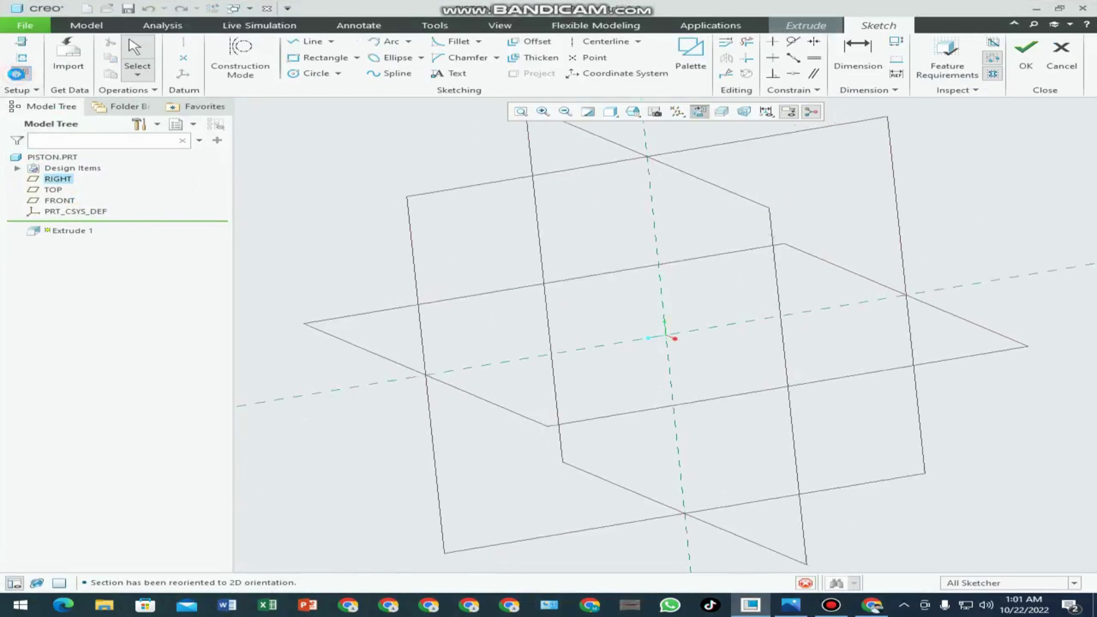
click(304, 73)
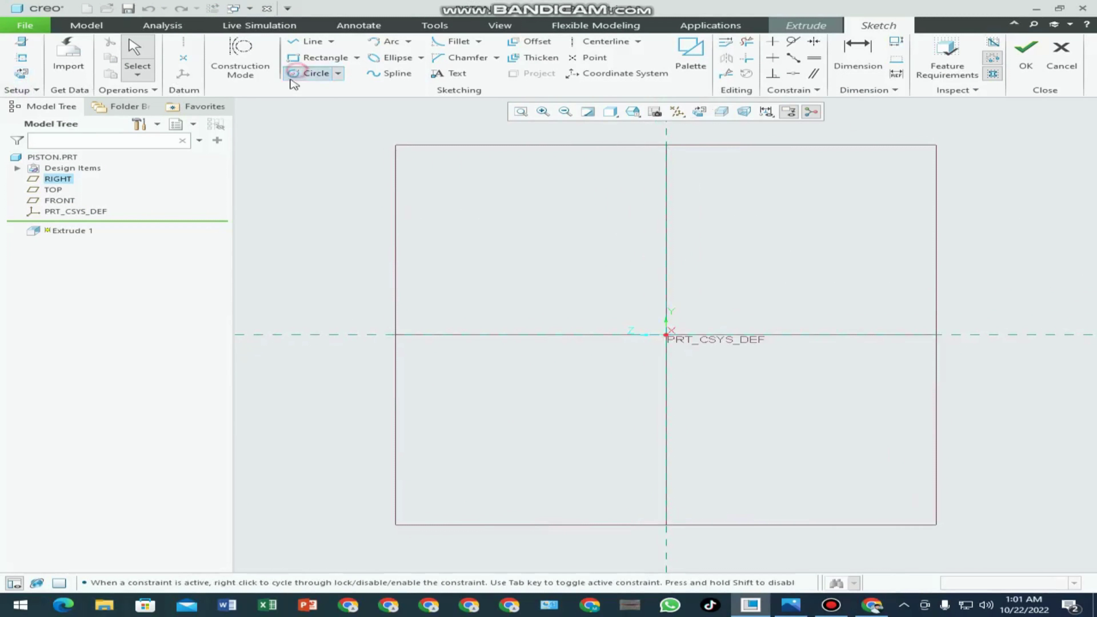
click(666, 334)
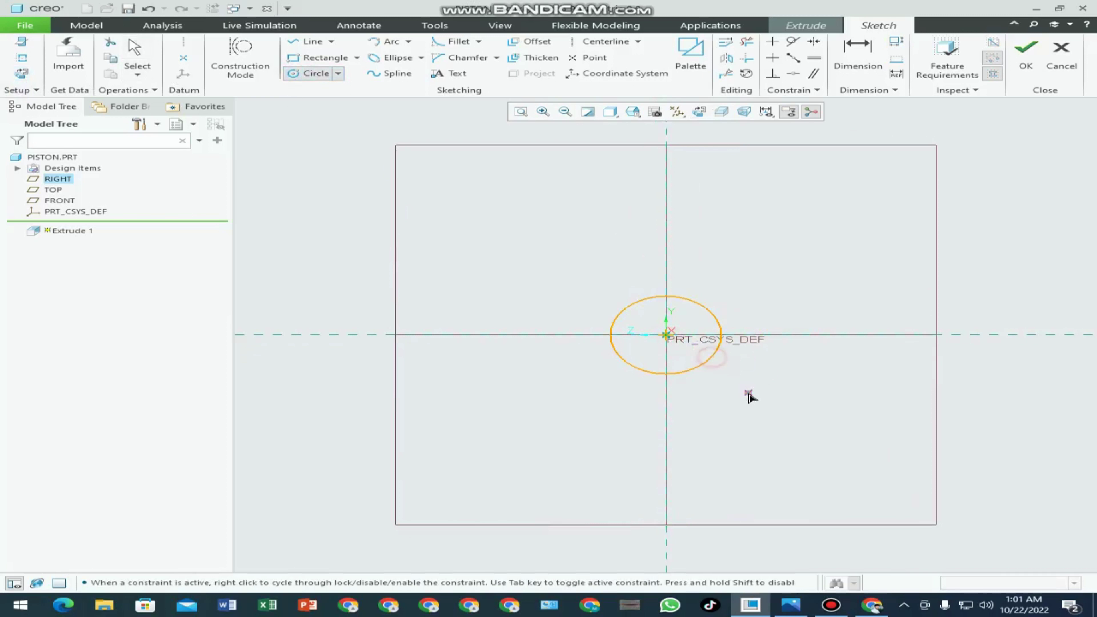
click(705, 362)
middle_click(705, 362)
double_click(569, 302)
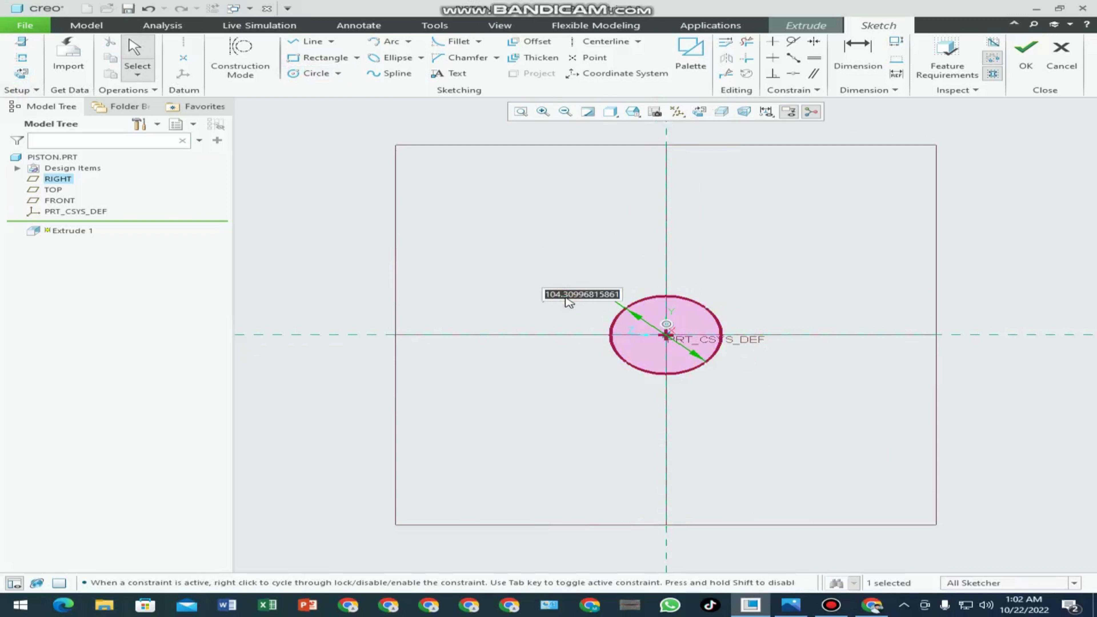
text(36)
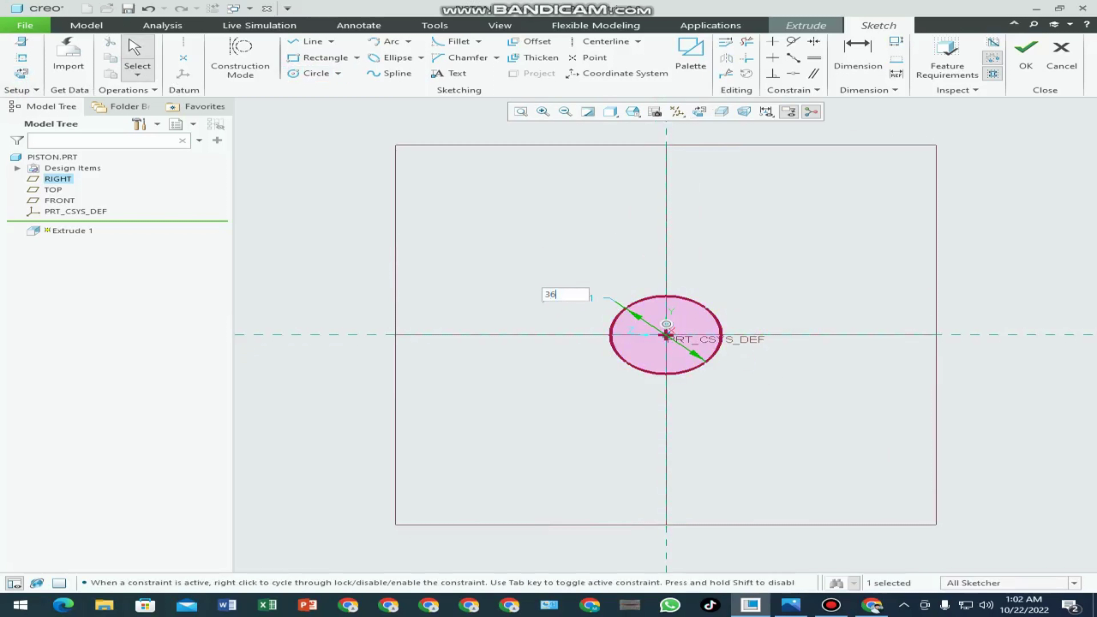
key(Return)
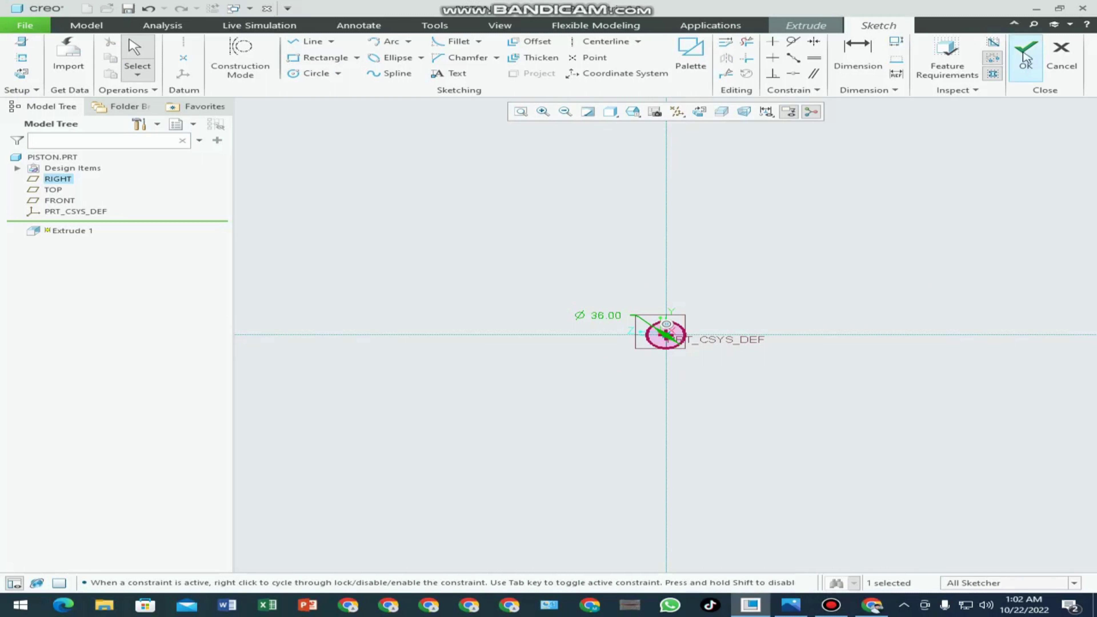
click(1025, 70)
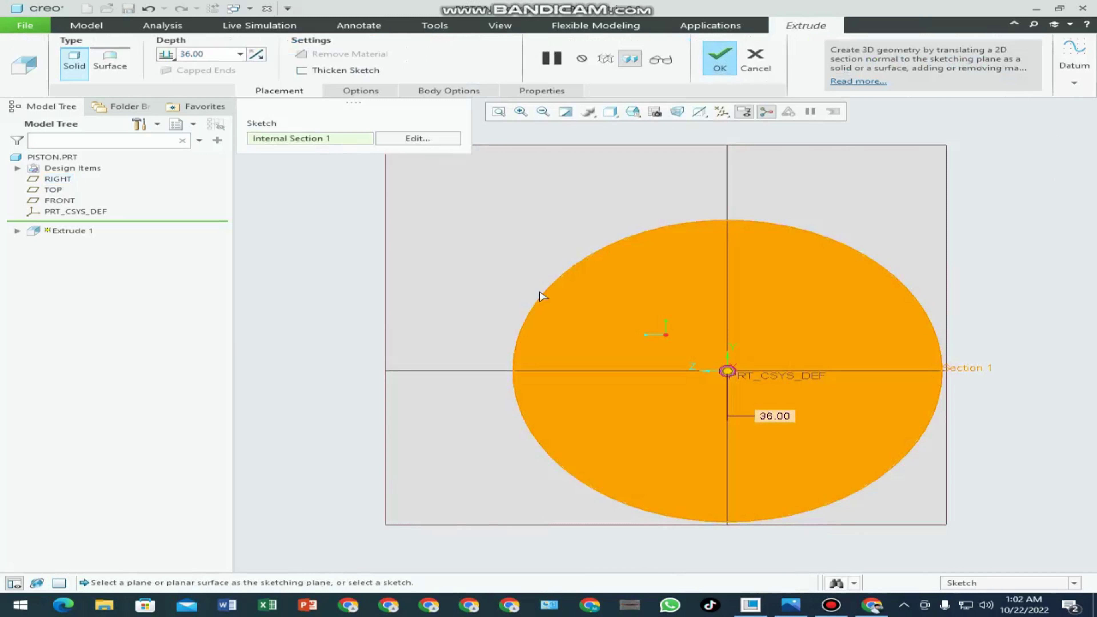
- Extrude the circle symmetrically to a depth of 124 to form the cylinder
click(171, 56)
click(195, 81)
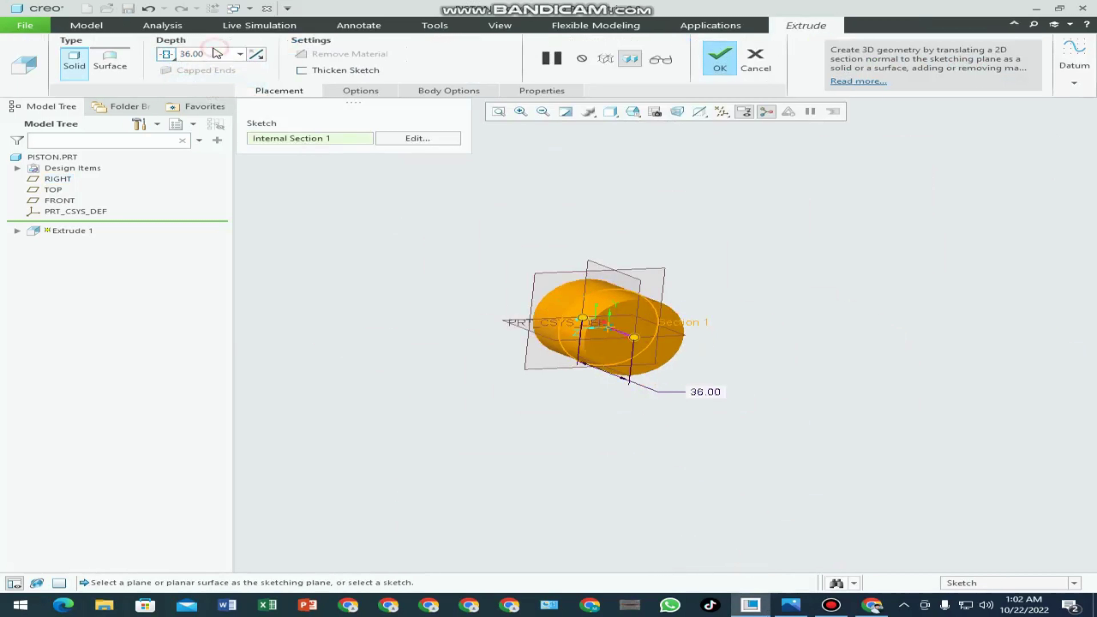
double_click(211, 52)
text(124)
key(Return)
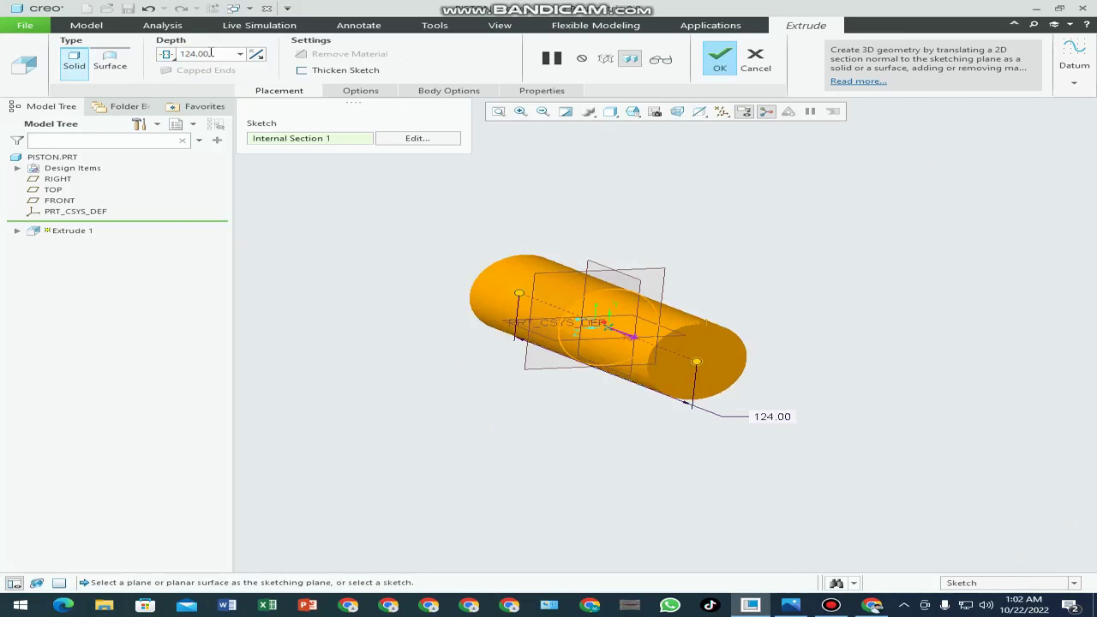
click(720, 58)
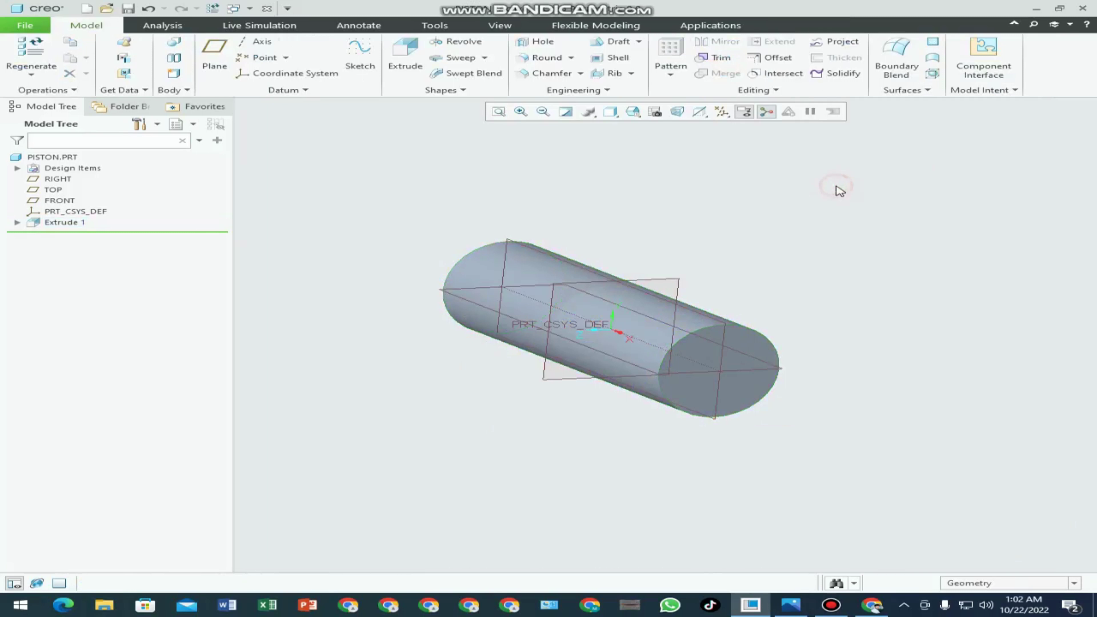
key(ctrl+d)
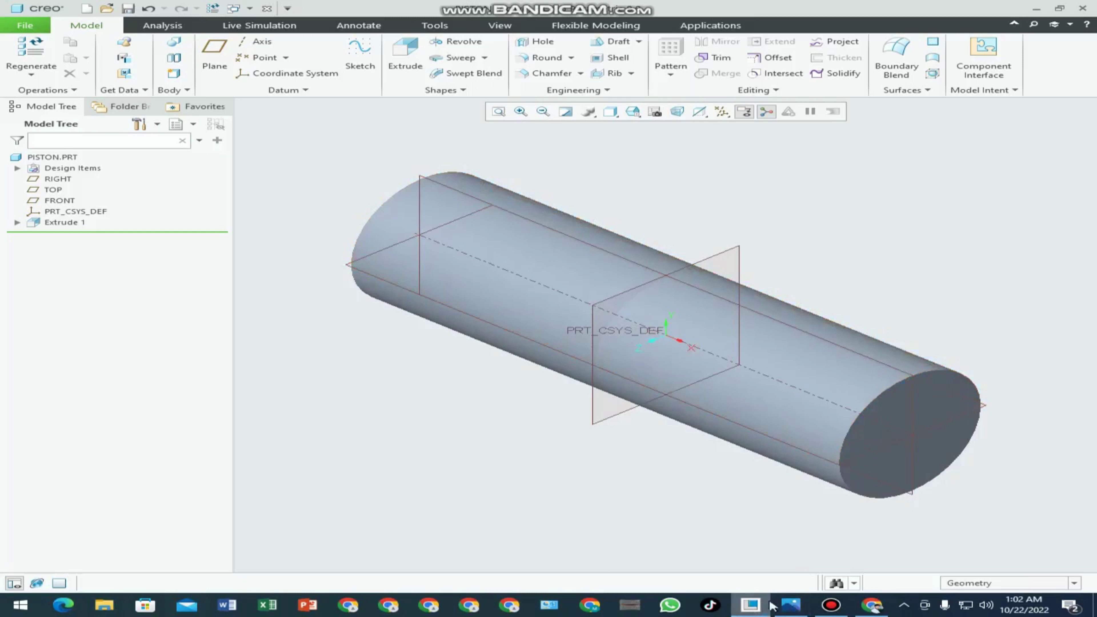
click(789, 605)
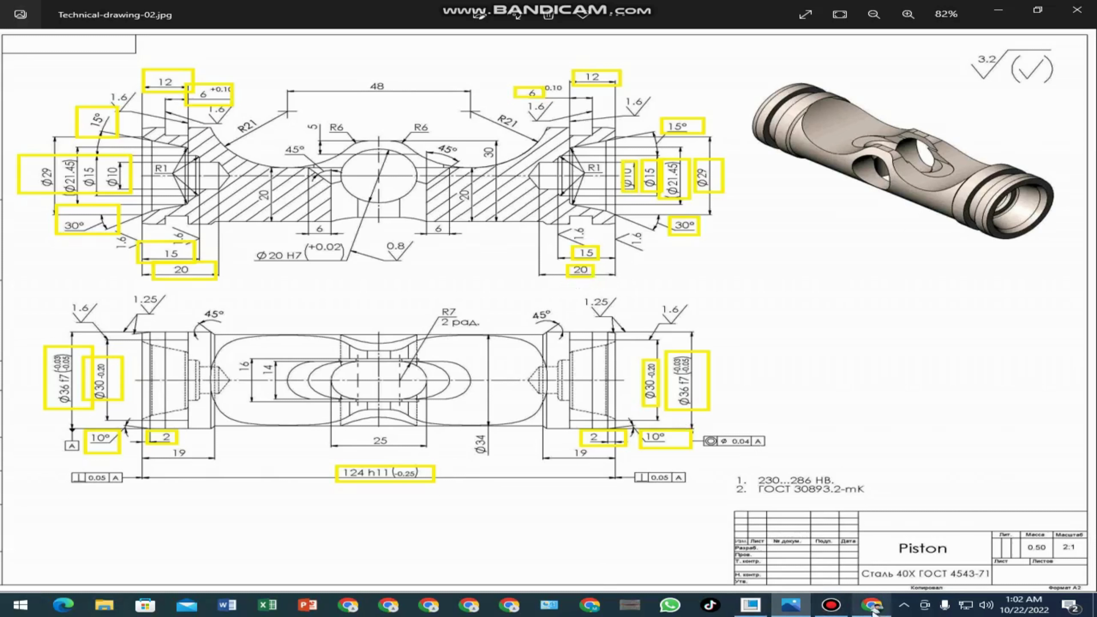
click(751, 606)
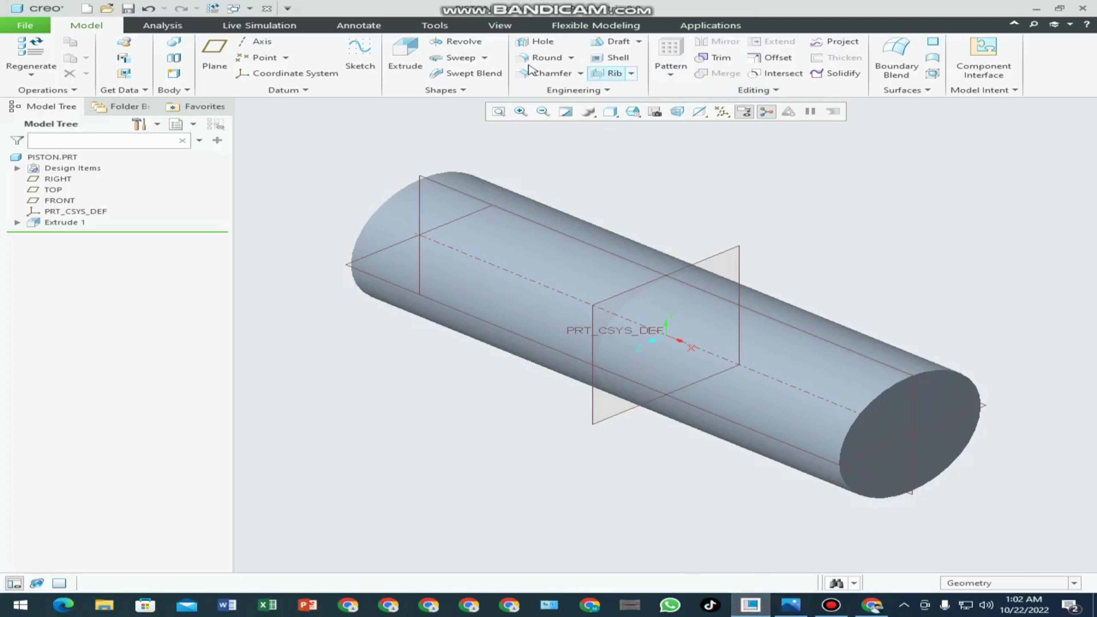
- Place a drilled hole on axis A_1 at the cylinder's right end face
scroll(440, 113, up, 3)
click(536, 41)
scroll(696, 288, down, 2)
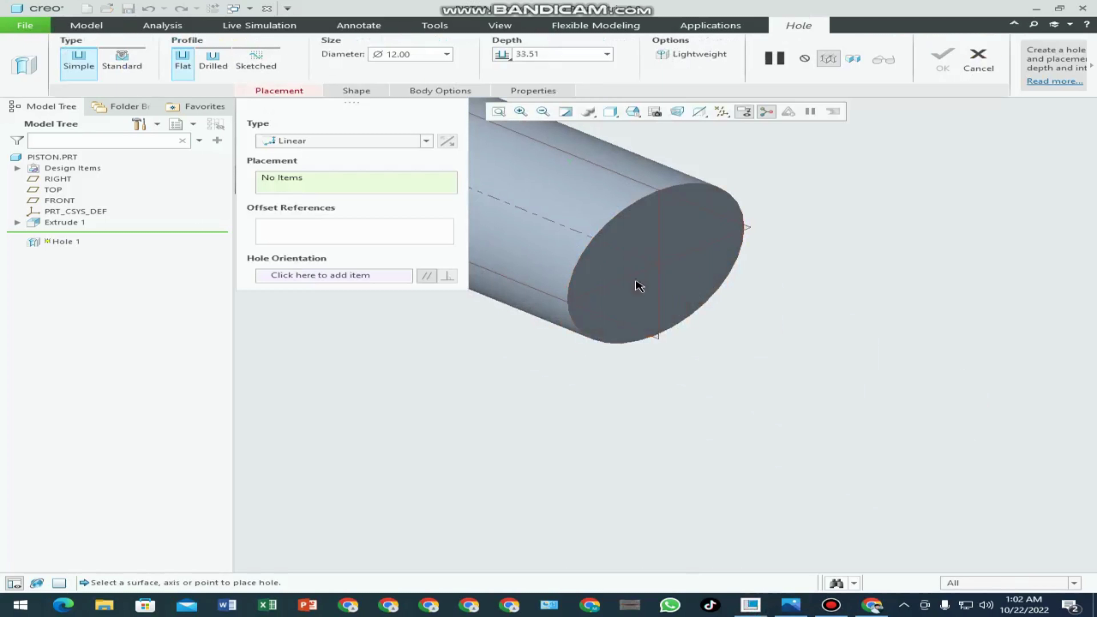
scroll(640, 283, down, 2)
click(644, 261)
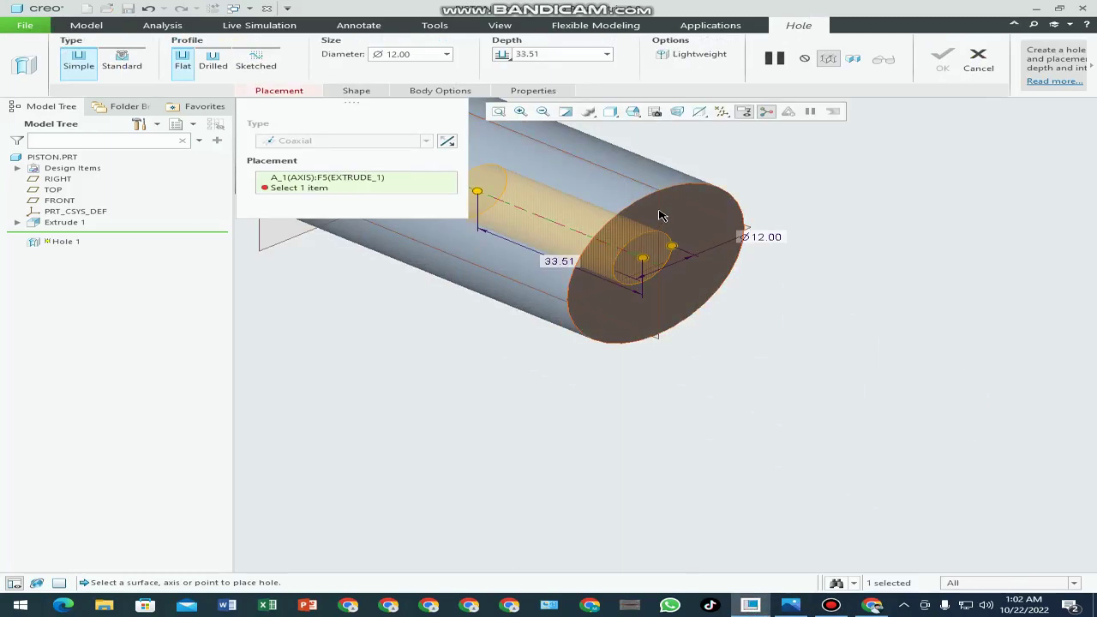
click(669, 228)
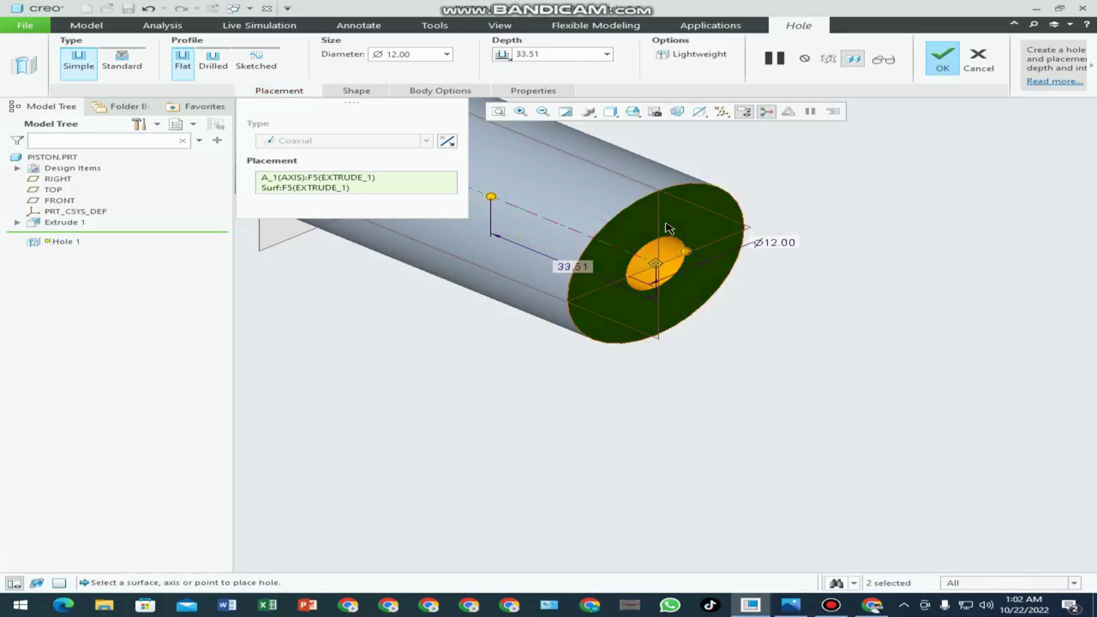
click(213, 61)
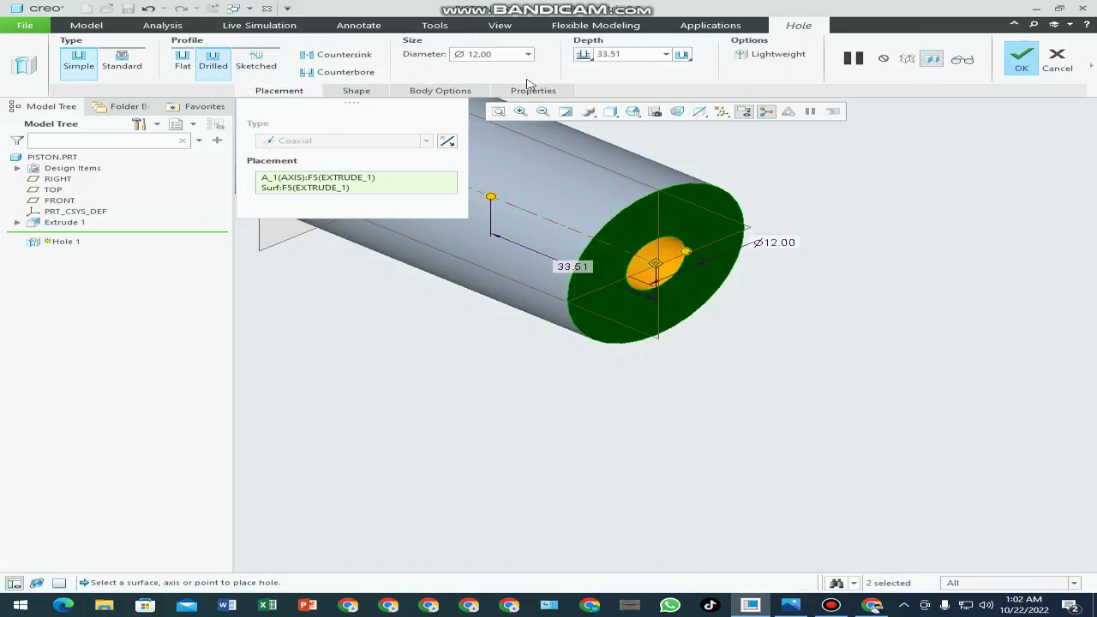
- Size the drilled hole to Ø10 and 20 deep and complete it
double_click(504, 54)
text(10)
key(Return)
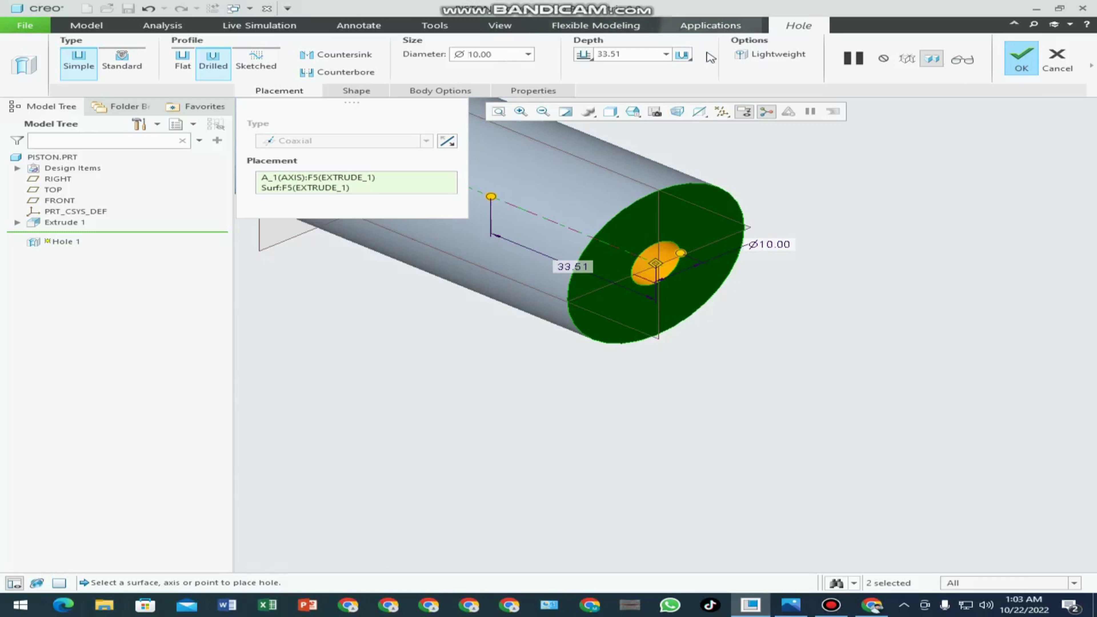
double_click(627, 54)
text(20)
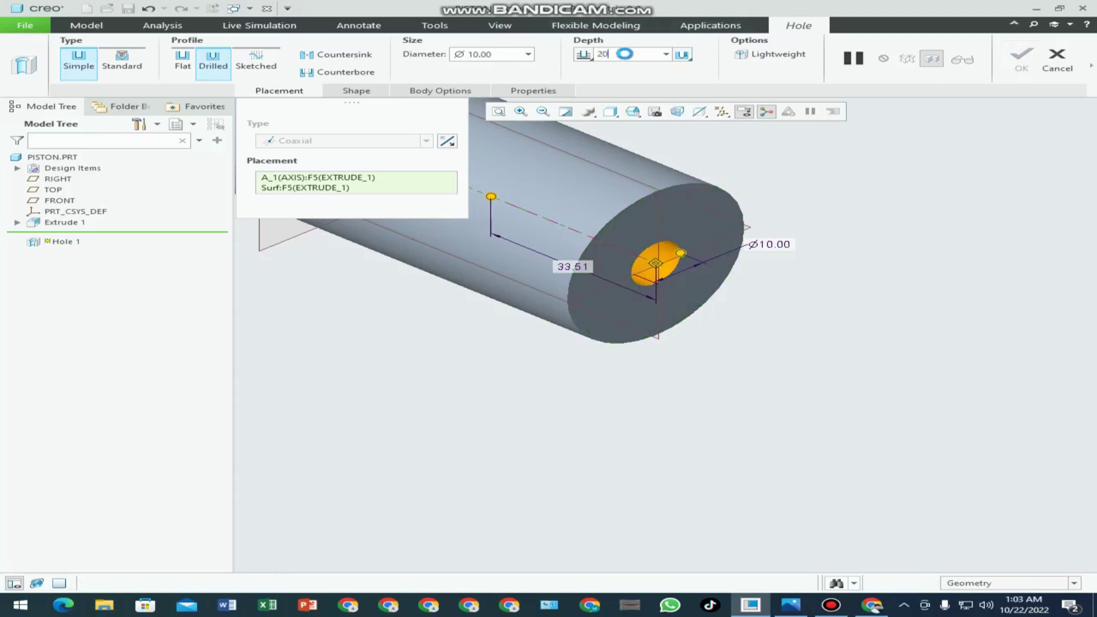
key(Return)
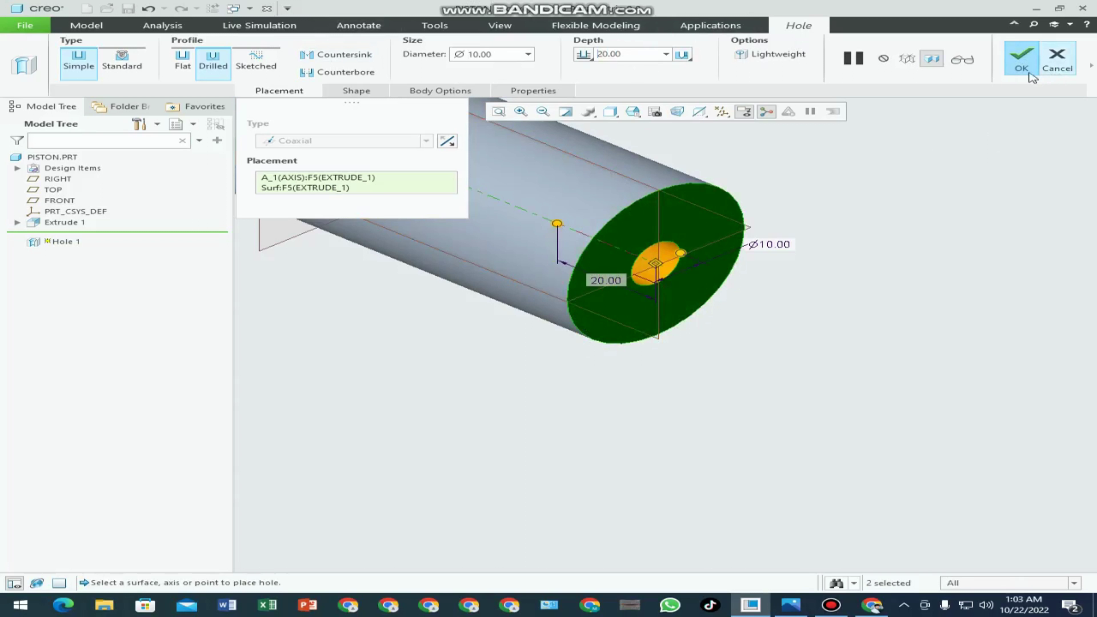
click(1022, 58)
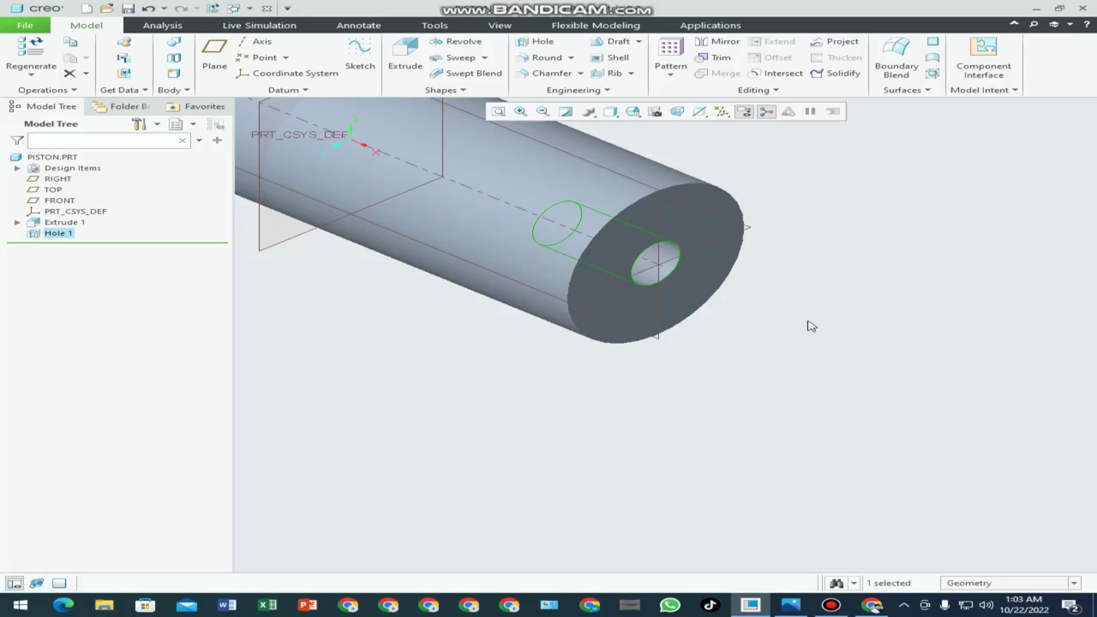
- Fit the default view and show the model as wireframe
key(ctrl+d)
click(665, 486)
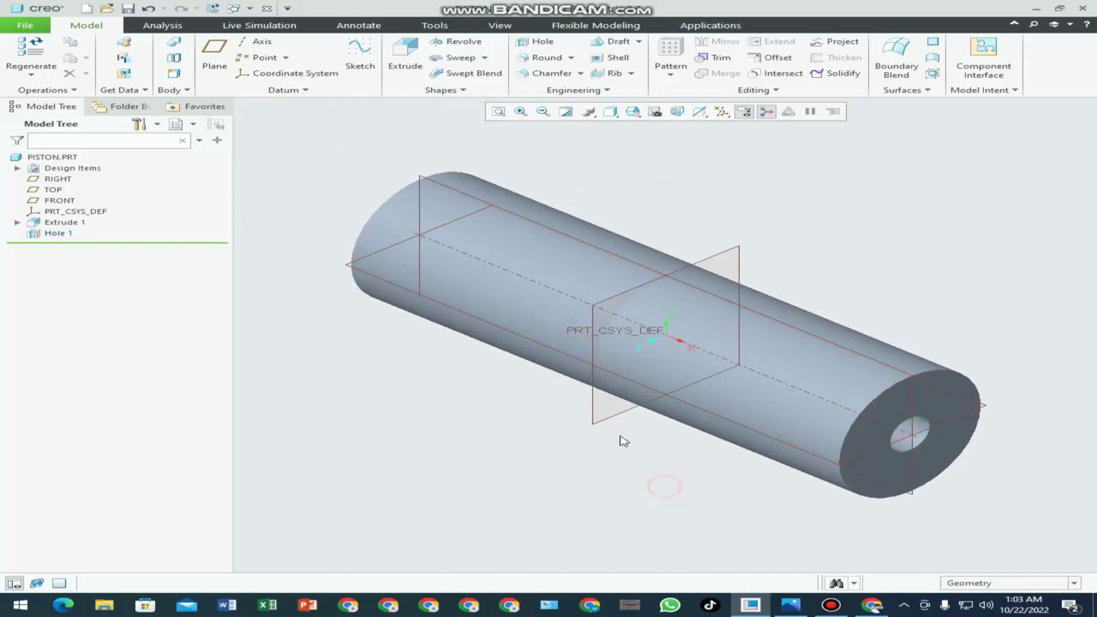
click(610, 112)
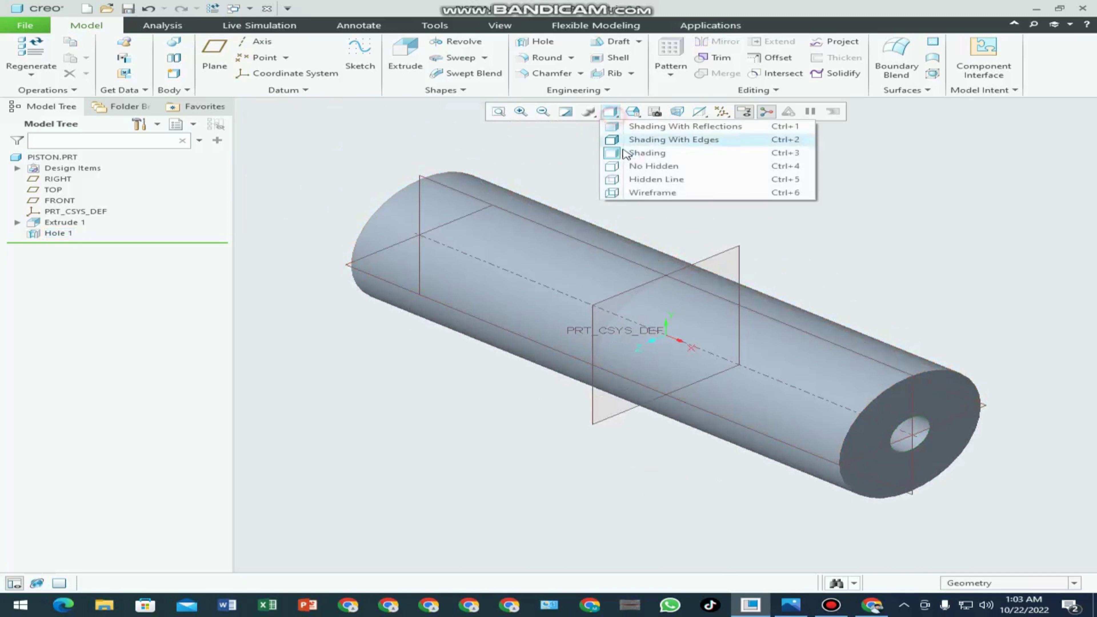
click(648, 192)
middle_drag(759, 397, 880, 440)
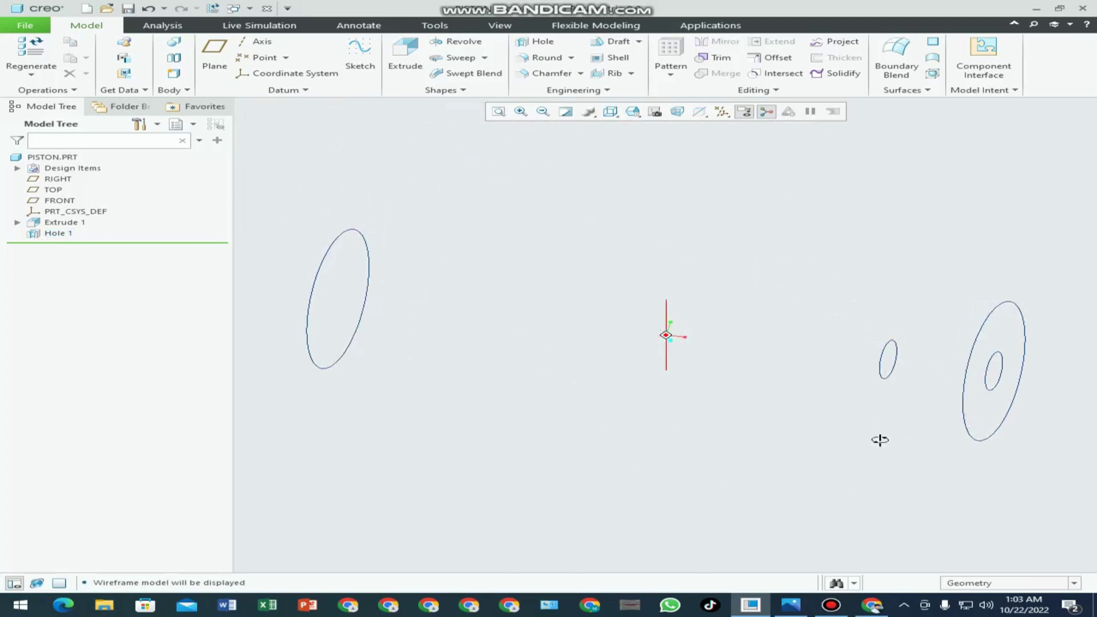
- Switch the display back to Shading With Edges in the default fitted view
click(611, 111)
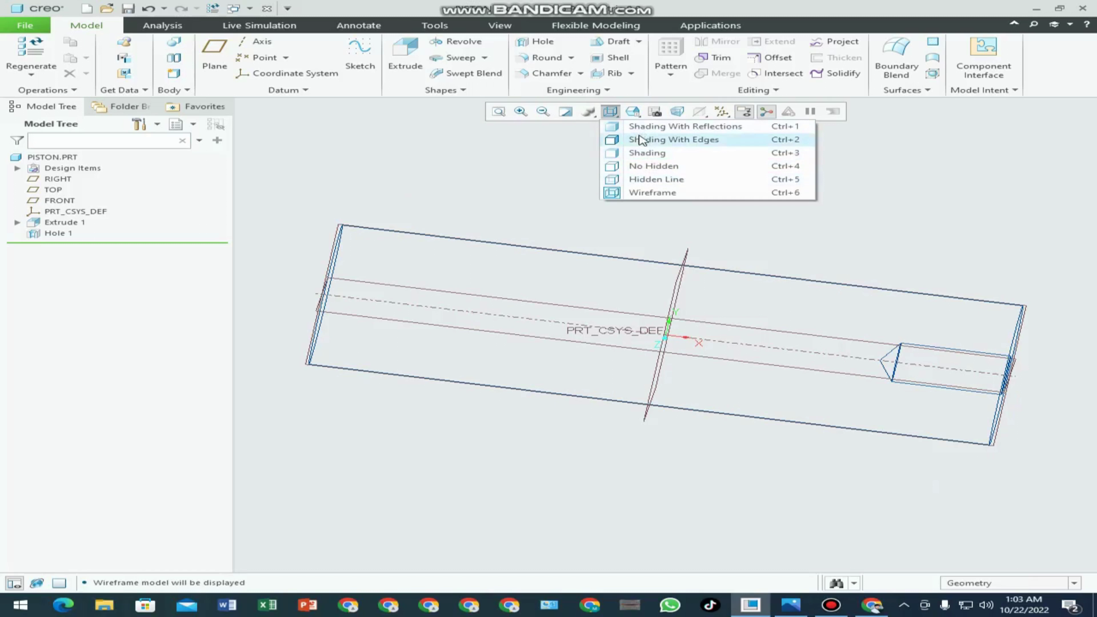
click(643, 140)
click(610, 111)
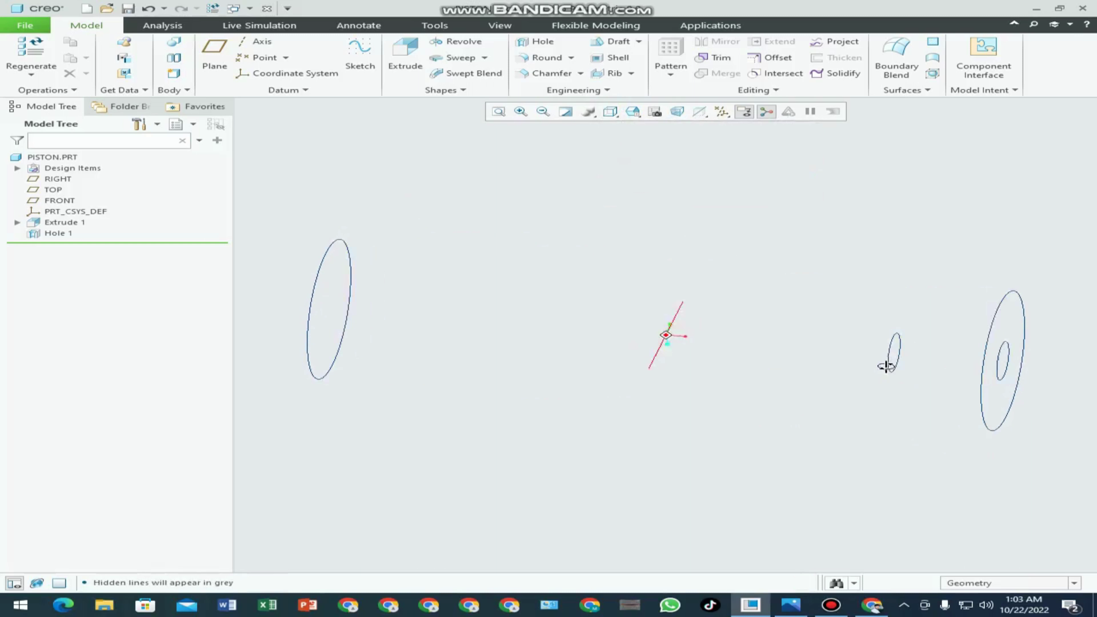
scroll(887, 361, up, 3)
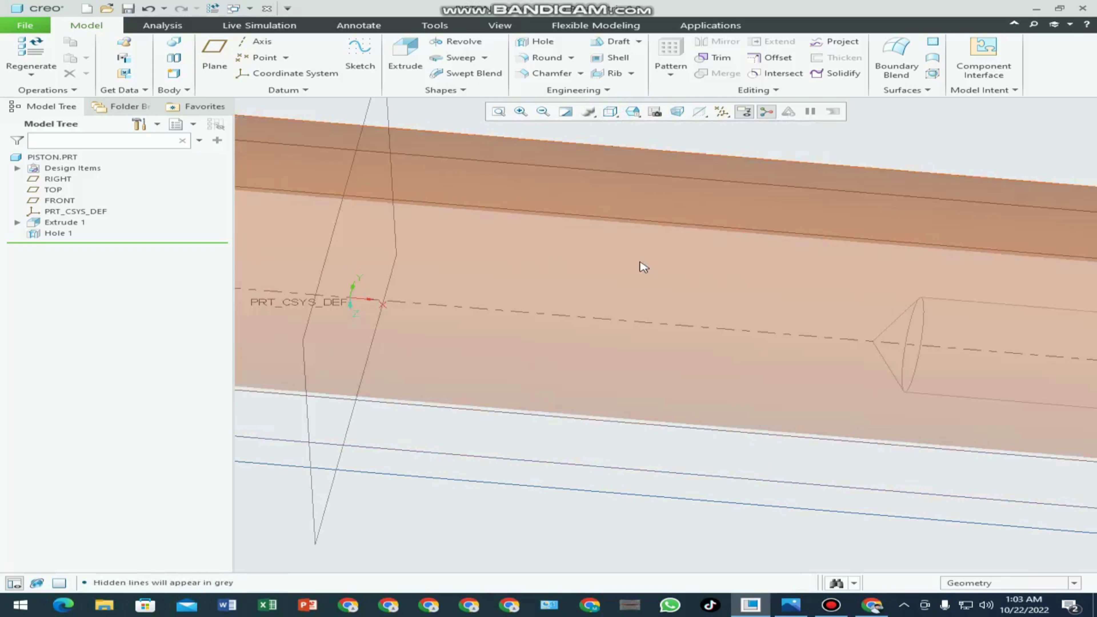
scroll(618, 229, down, 3)
click(611, 111)
click(657, 143)
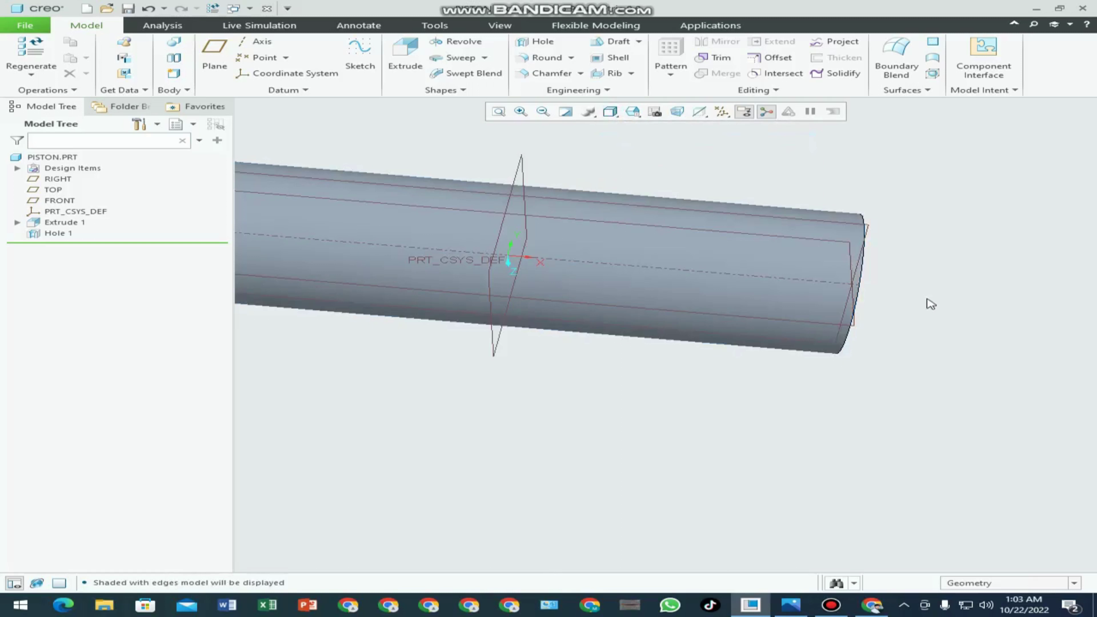
key(ctrl+d)
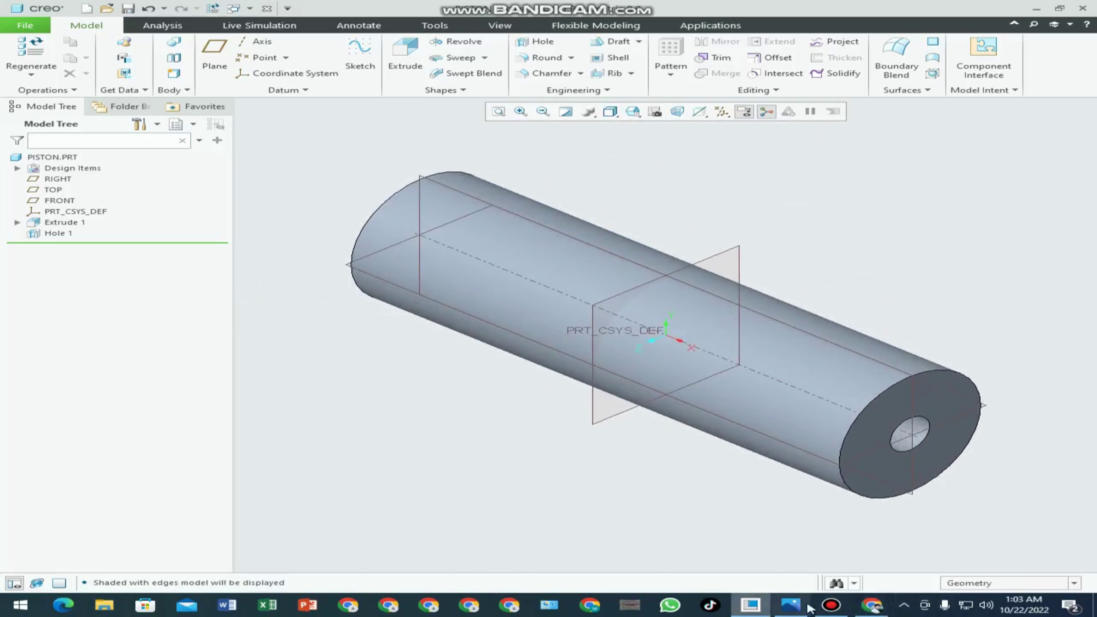
click(791, 605)
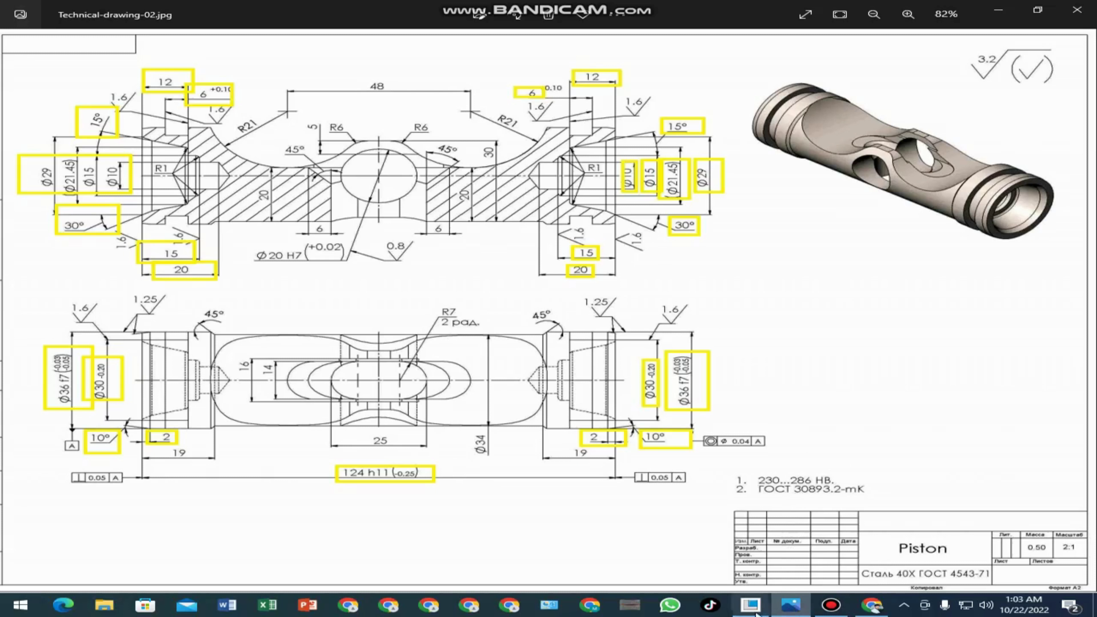
- Switch from the drawing back to the cylinder model in Creo
click(751, 606)
- Add a coaxial flat Ø15 hole, 15 deep, on the same right end face
click(536, 42)
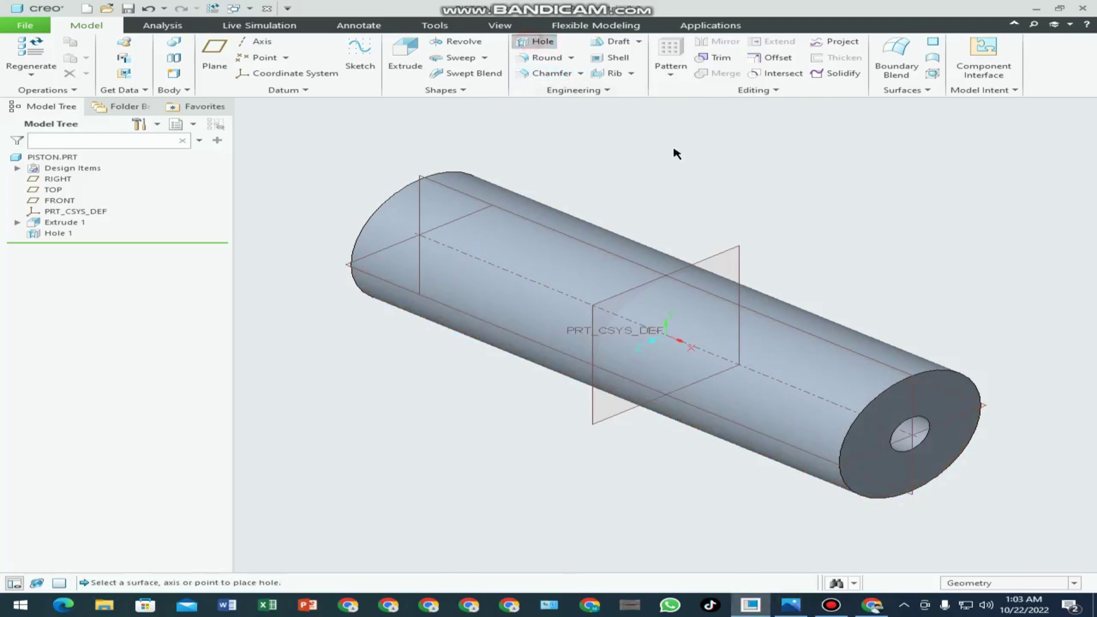
click(834, 410)
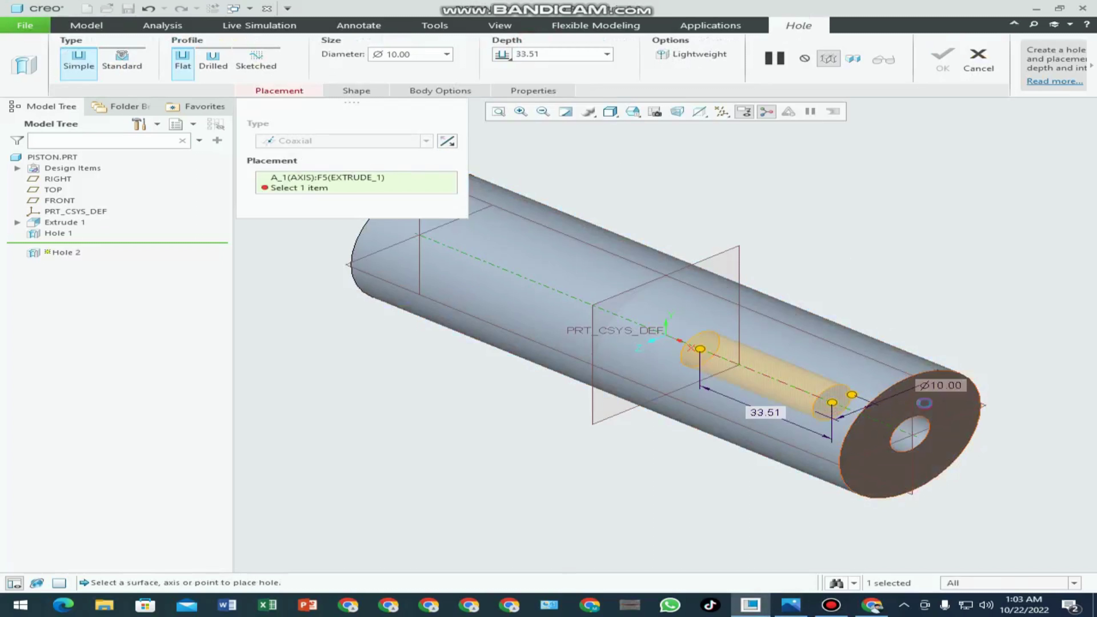
ctrl+click(925, 403)
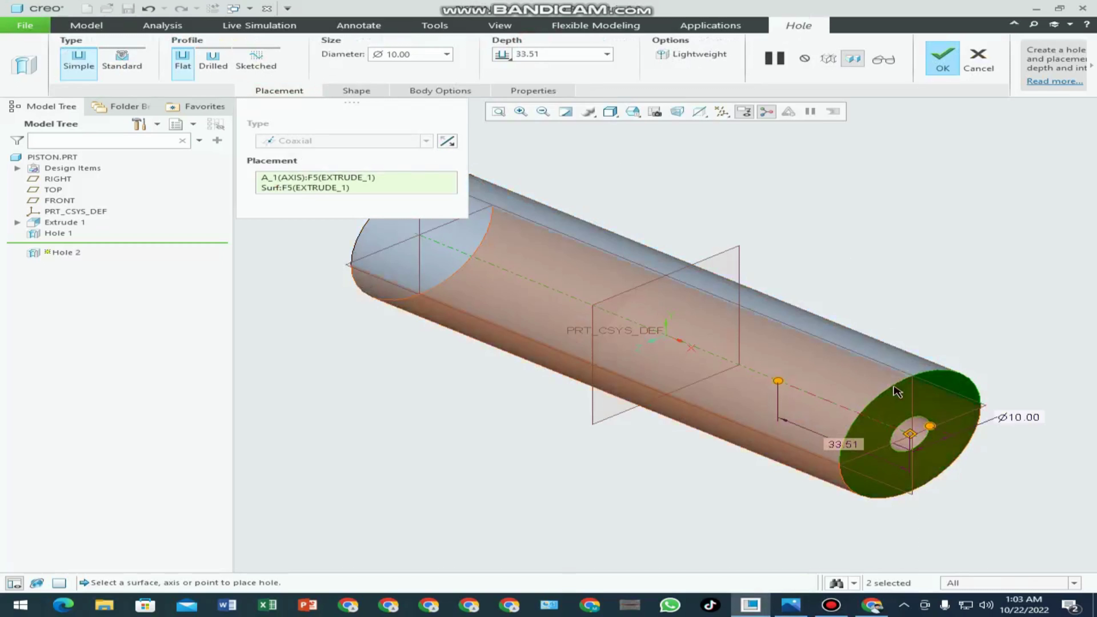
double_click(418, 52)
text(15)
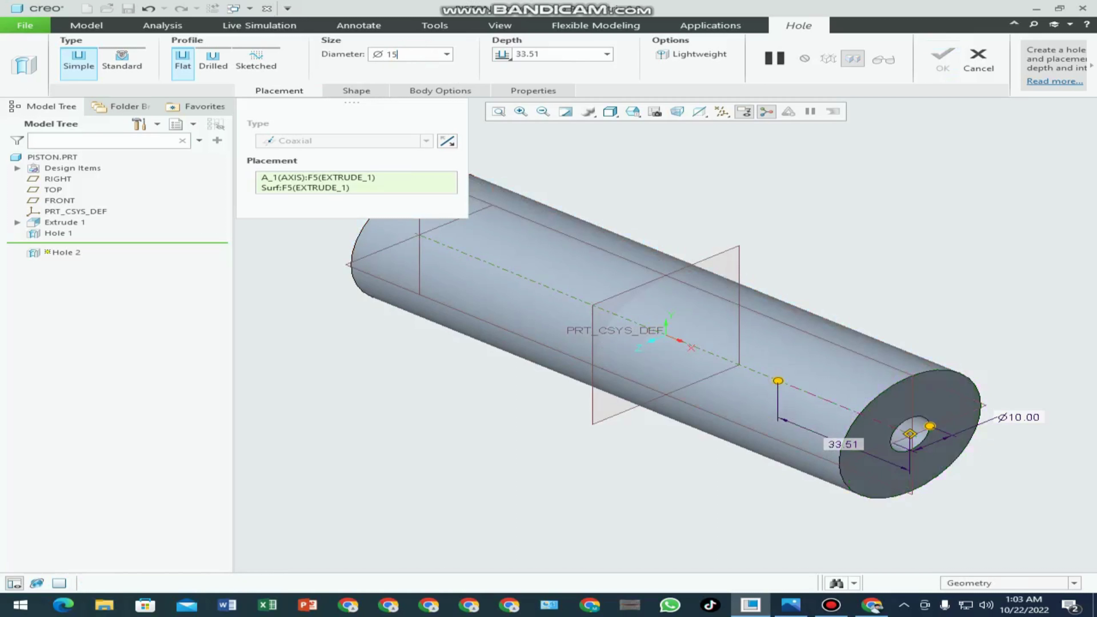
key(Return)
double_click(556, 53)
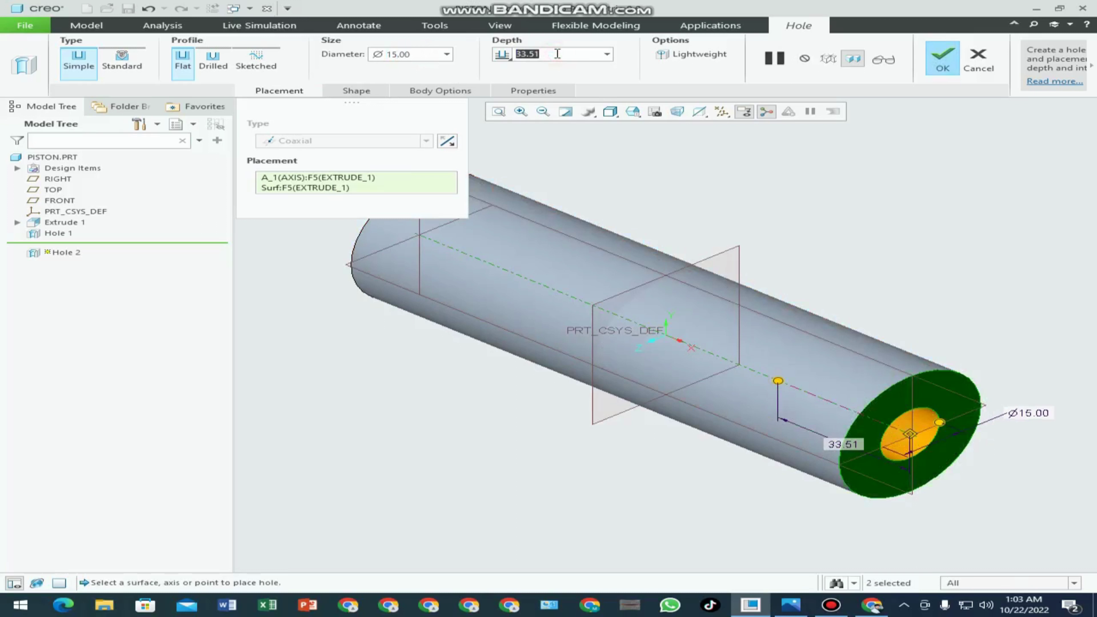
text(15)
key(Return)
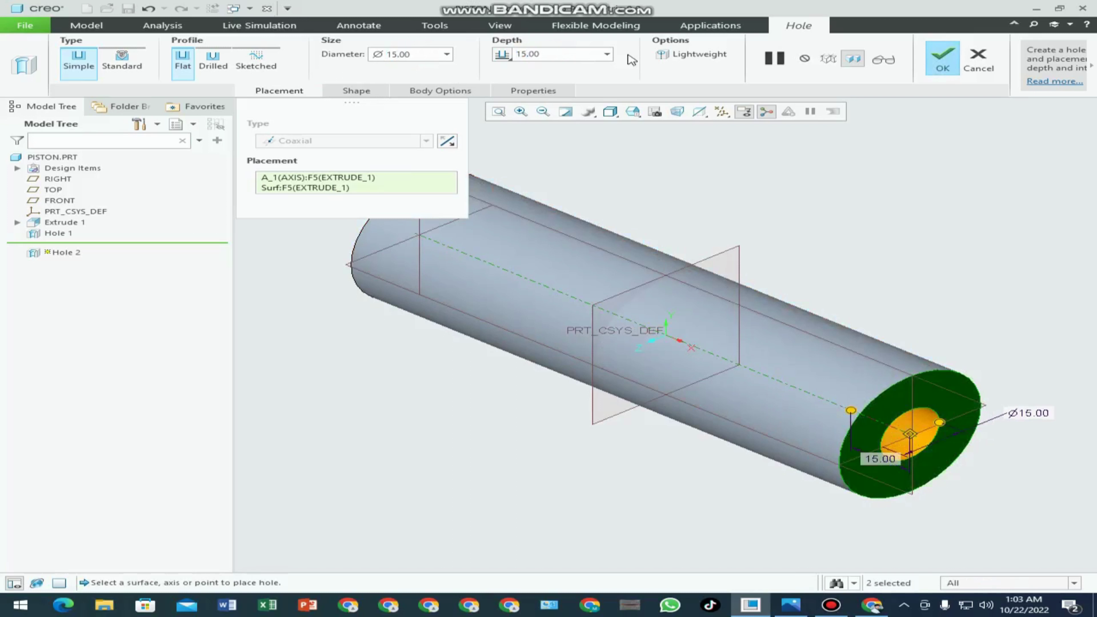
click(953, 60)
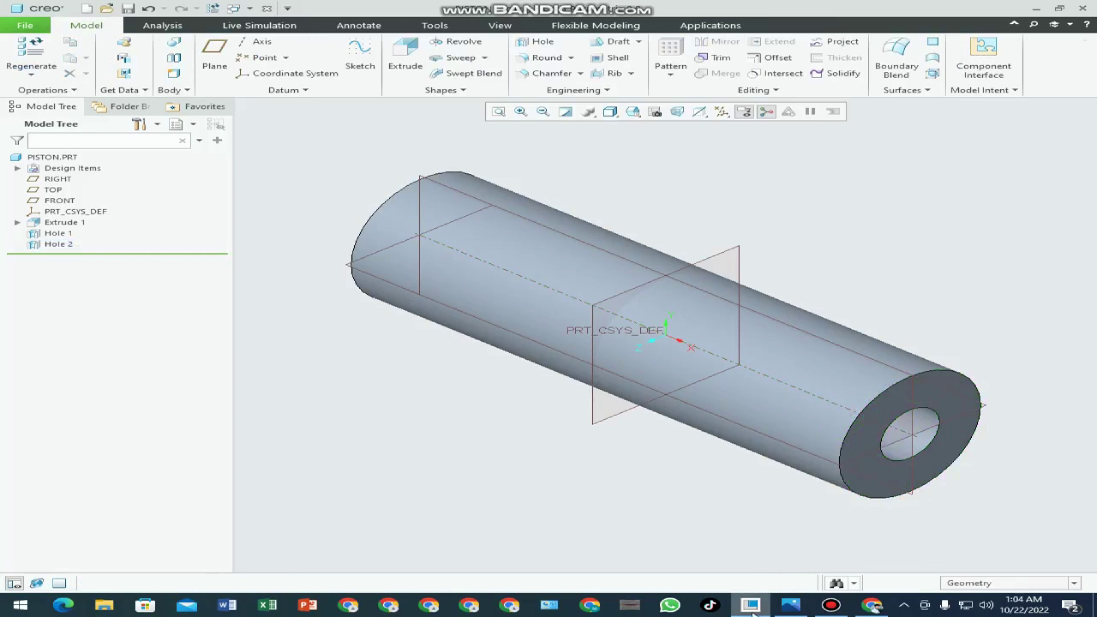
click(791, 605)
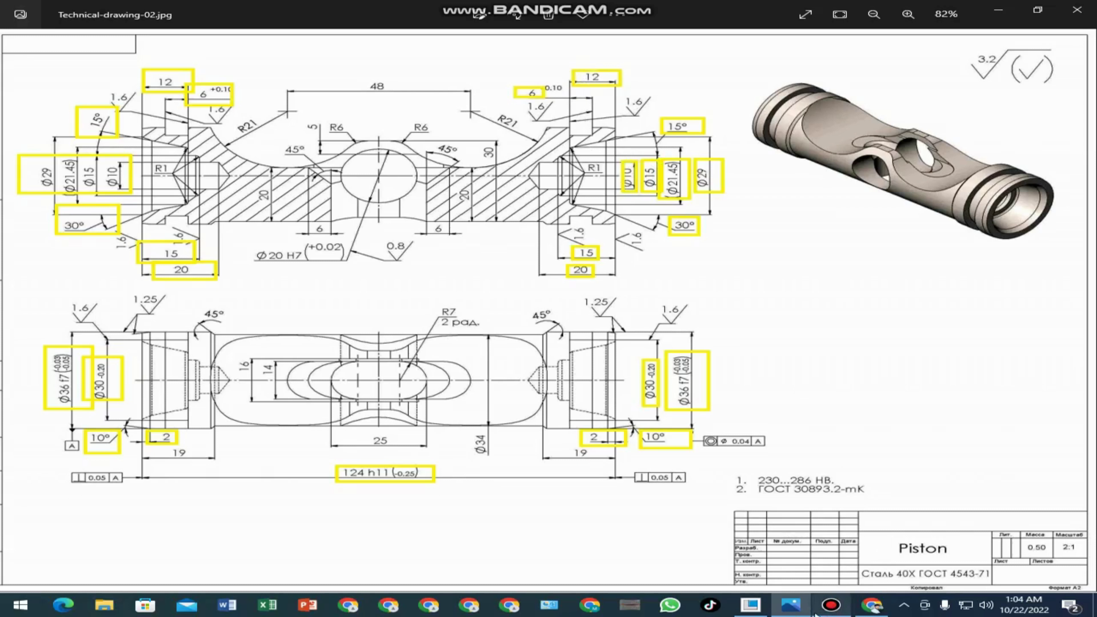
- Review the drawing, then switch back to the Creo tube model
click(751, 605)
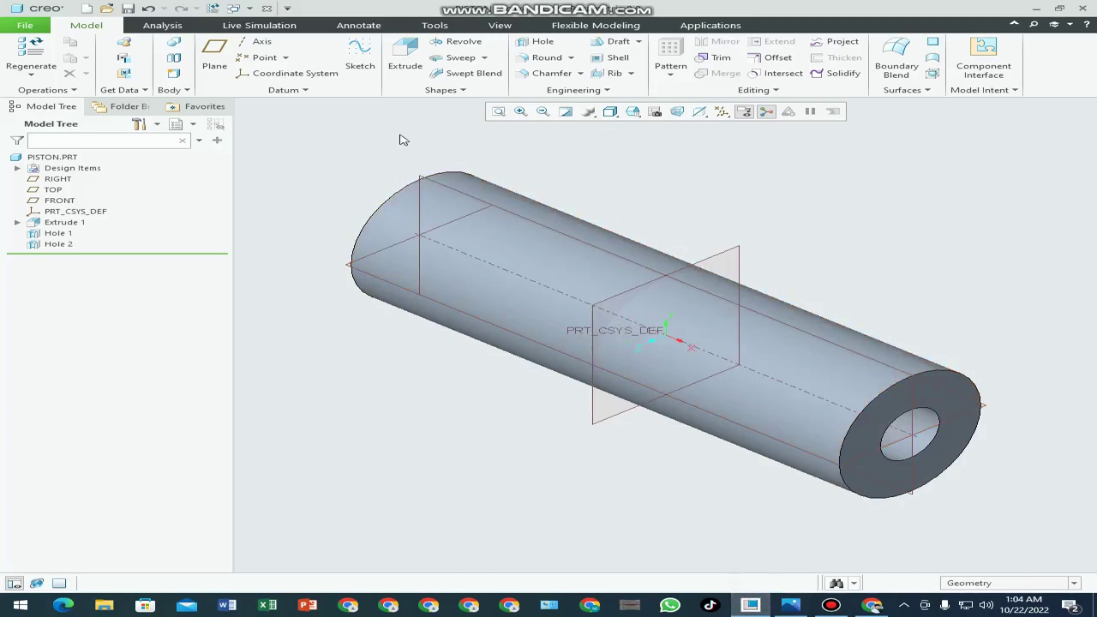
- Start Revolve 1 with its sketch on FRONT, TOP replacing RIGHT as reference, viewed flat
click(439, 43)
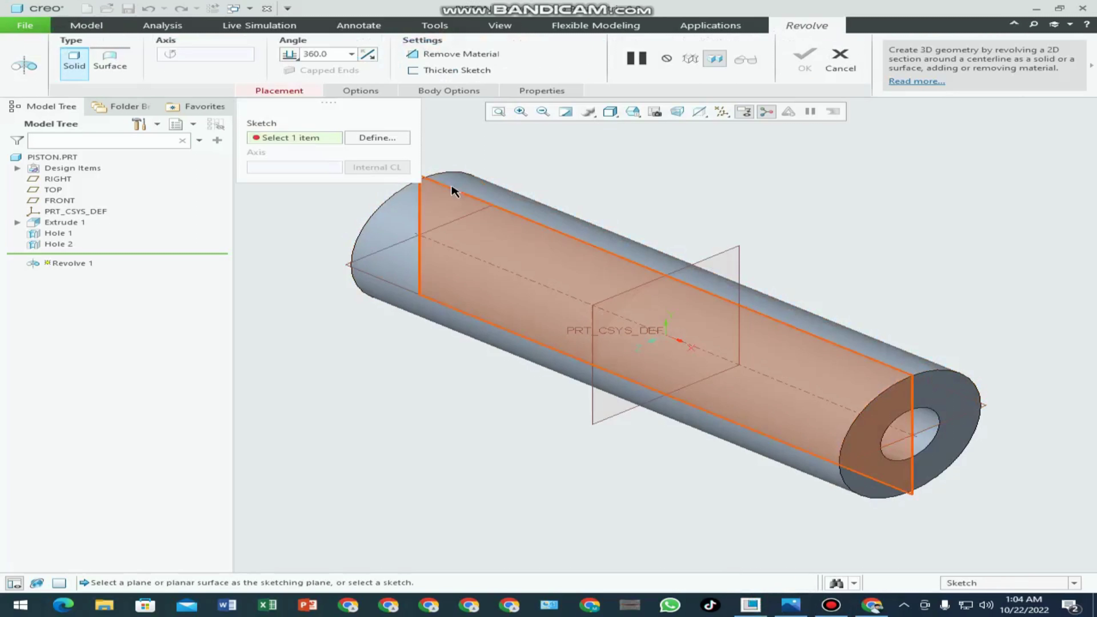
click(401, 135)
scroll(458, 195, up, 2)
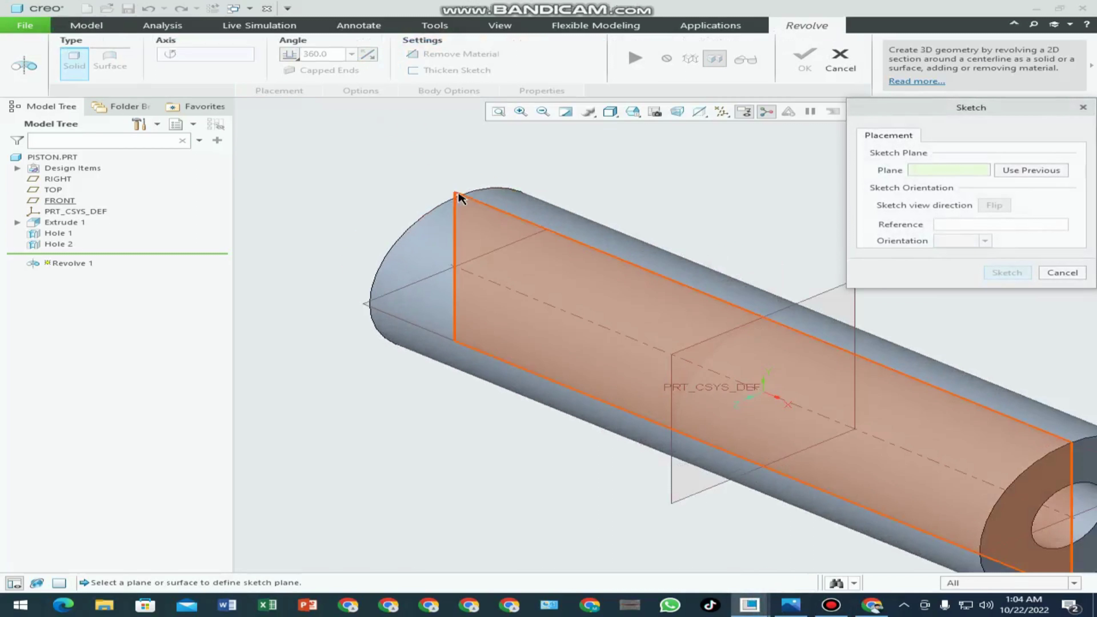
click(454, 196)
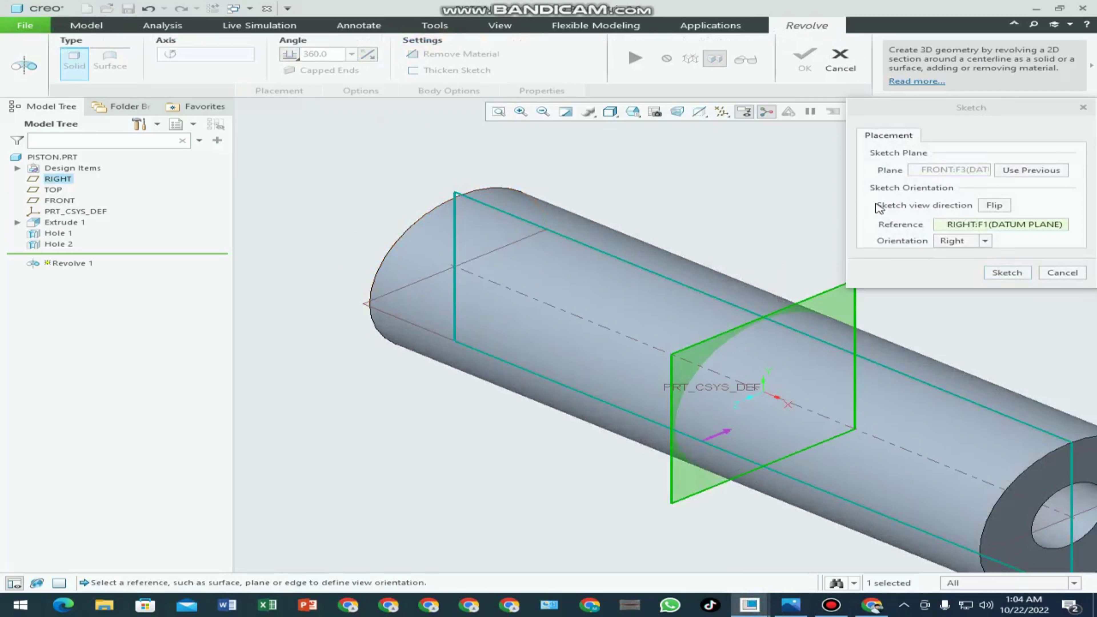
right_click(970, 233)
click(989, 231)
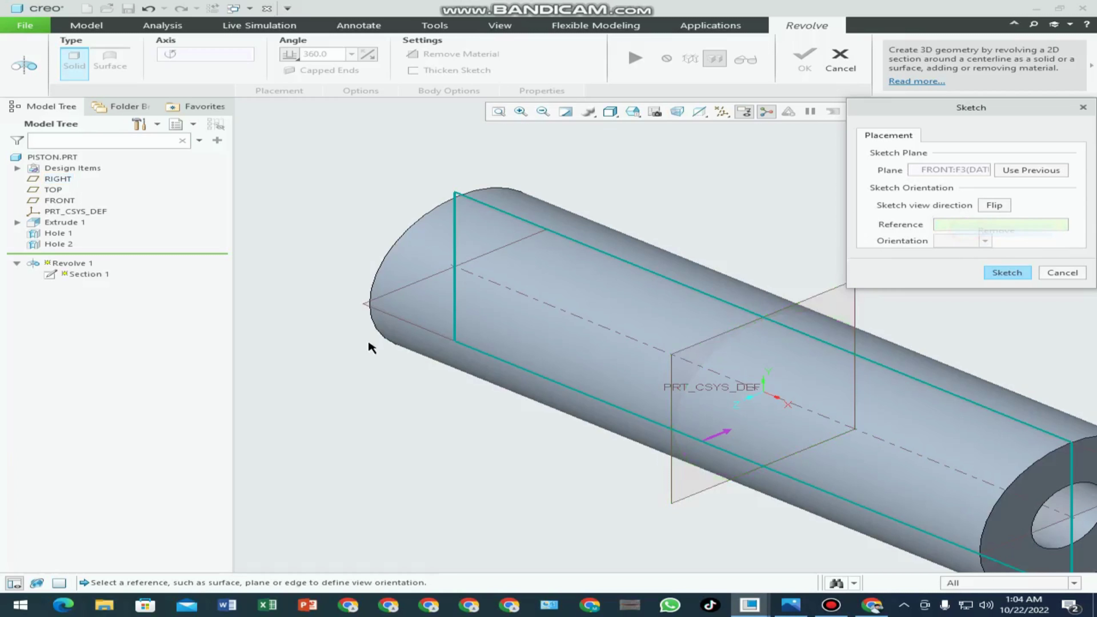
click(366, 303)
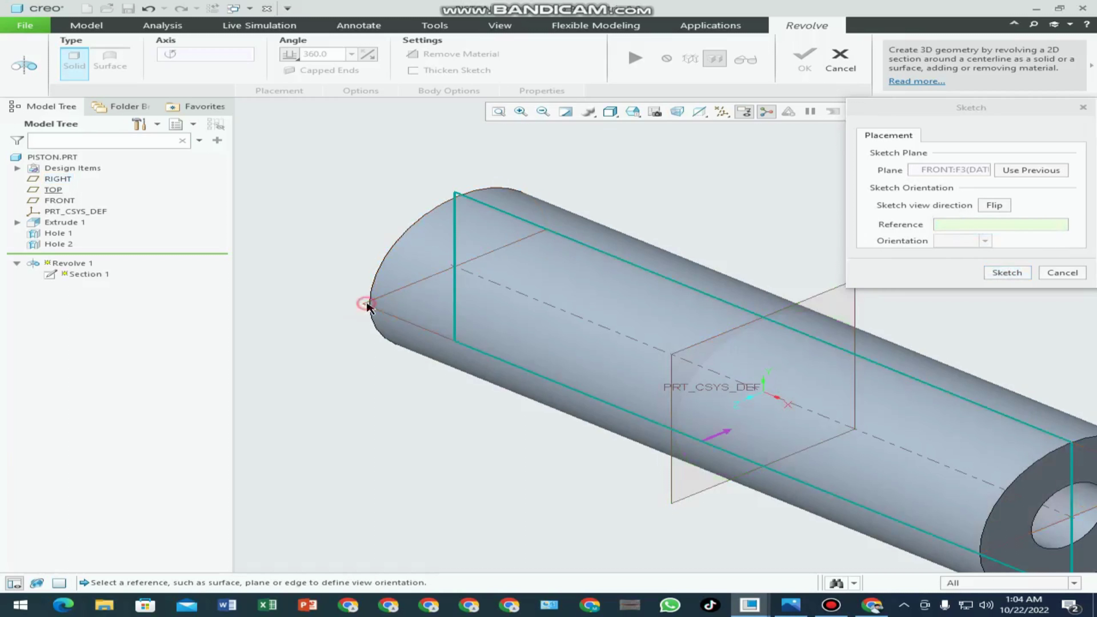
click(1007, 273)
click(29, 75)
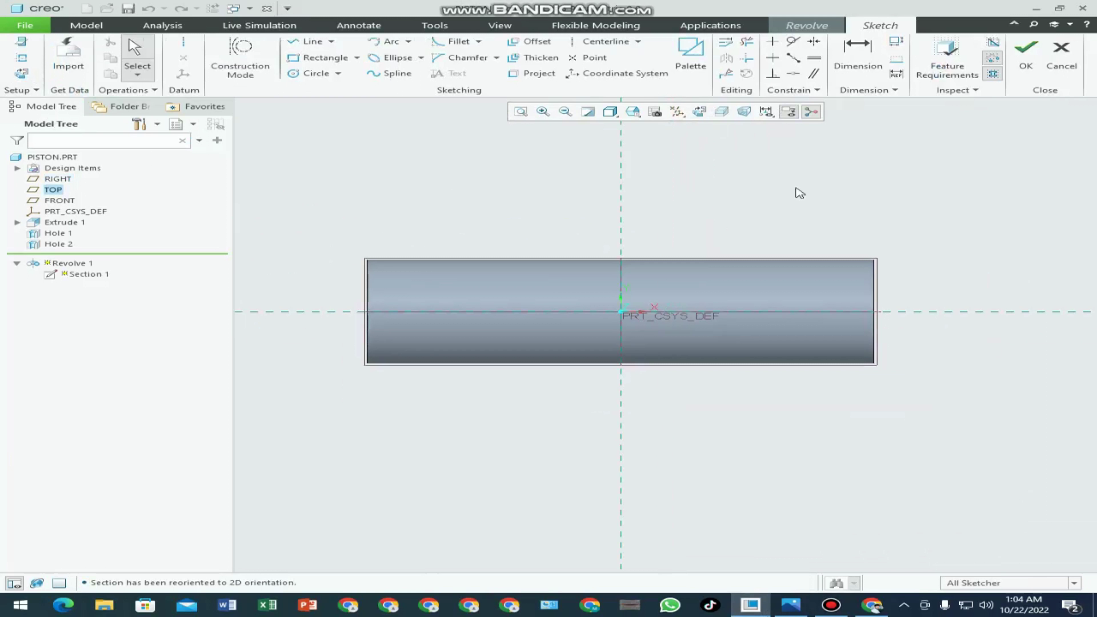
- Add the tube's silhouette and right end as sketch references
click(21, 57)
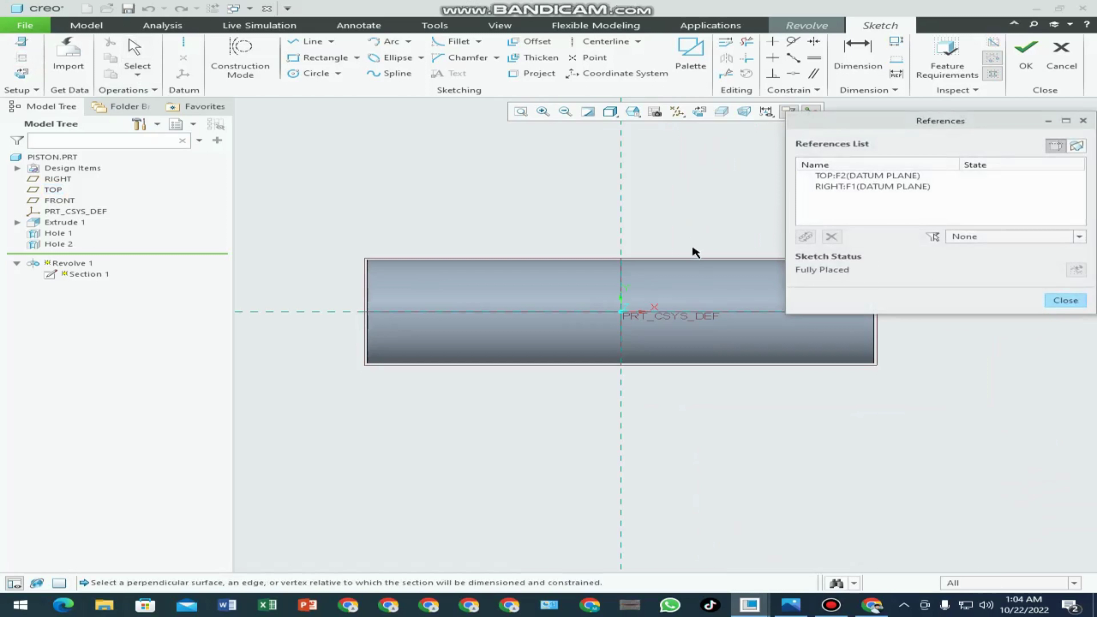
click(695, 260)
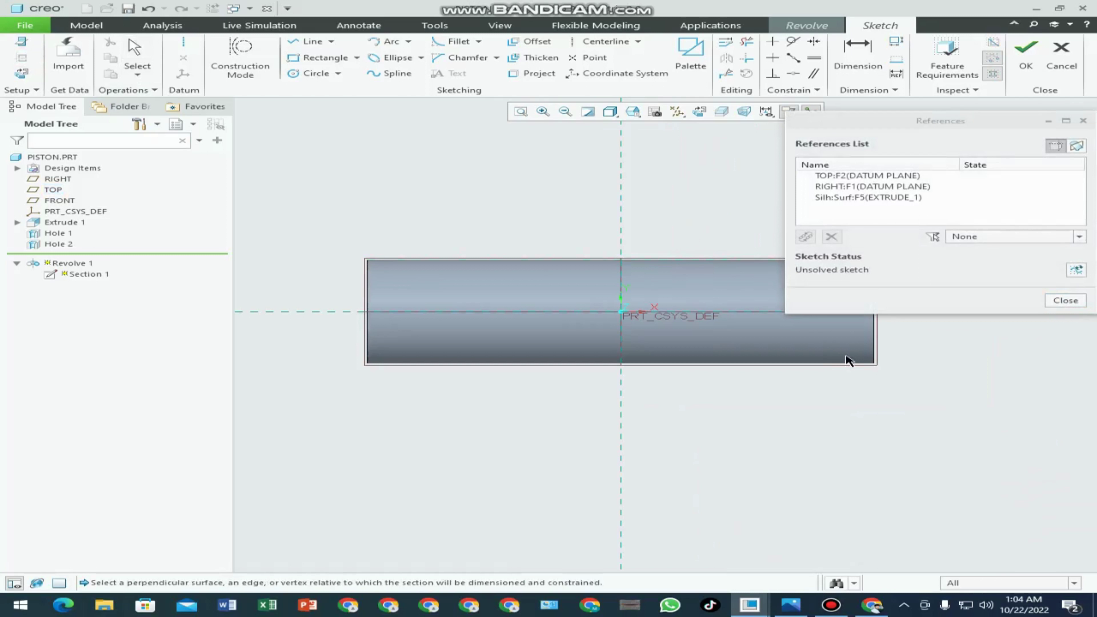
click(872, 352)
click(1066, 300)
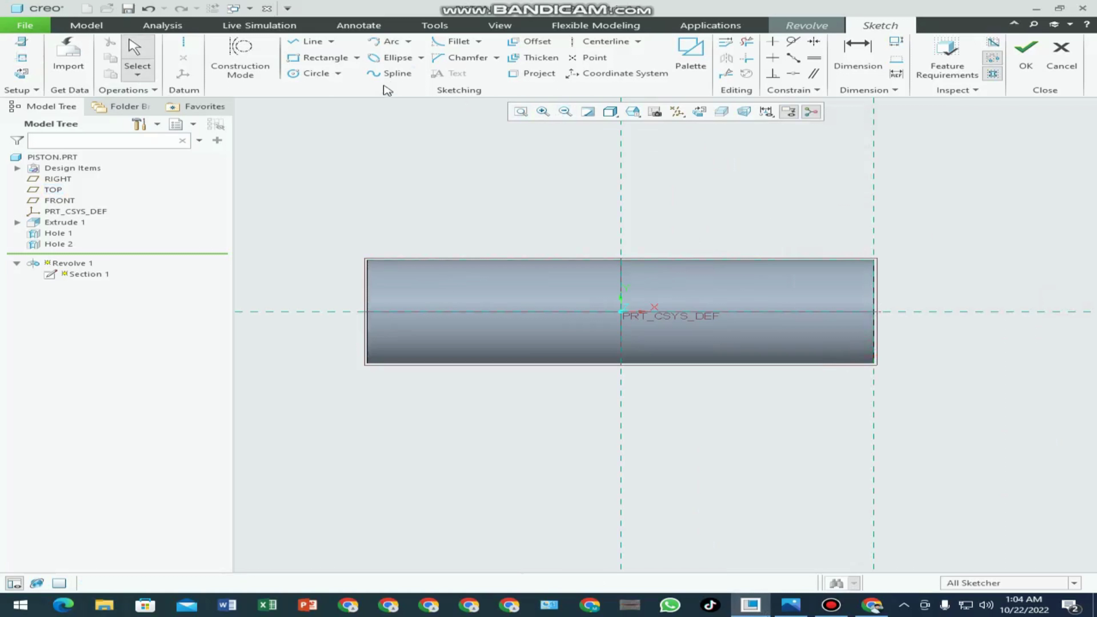
- Draw a rectangle at the tube's top edge and set its width to 6
click(322, 57)
scroll(834, 275, down, 3)
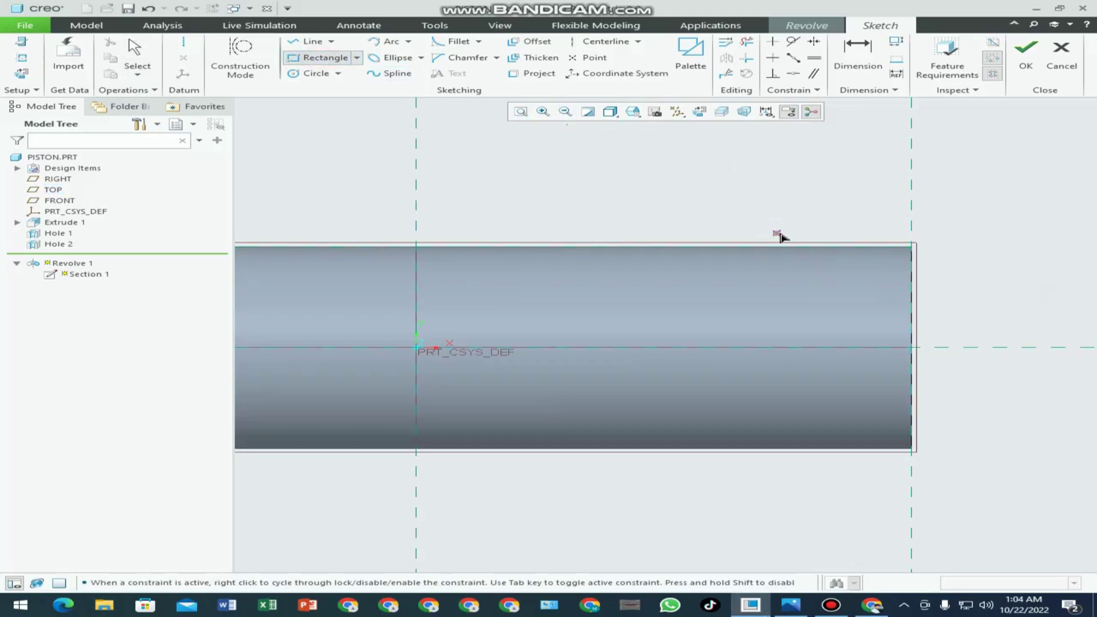
click(791, 234)
click(818, 257)
middle_click(789, 186)
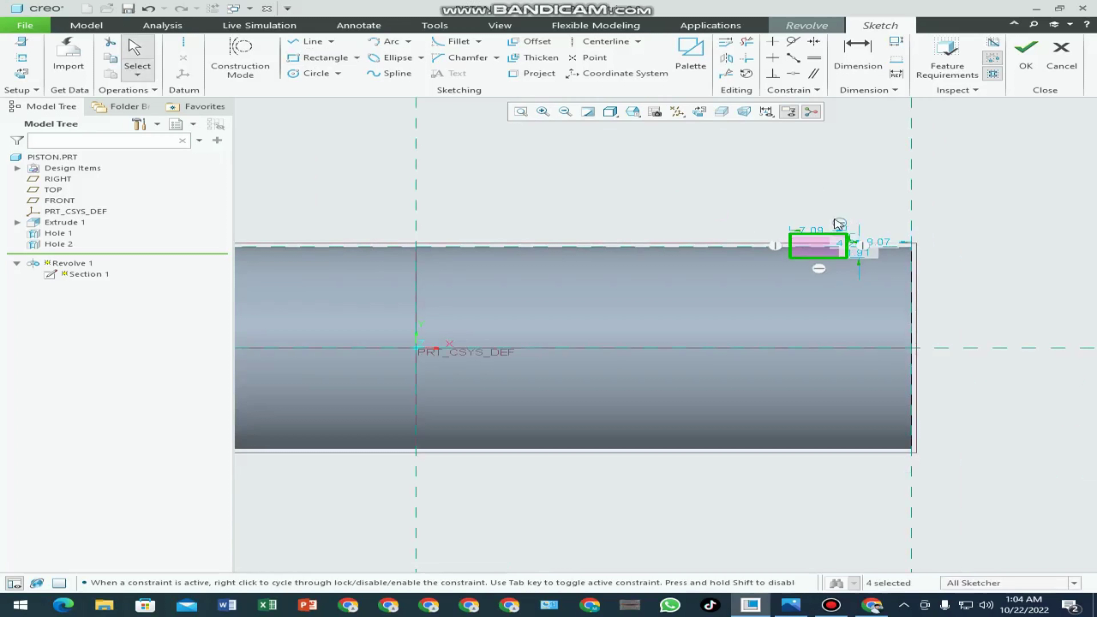
scroll(890, 221, down, 3)
drag(761, 237, 642, 234)
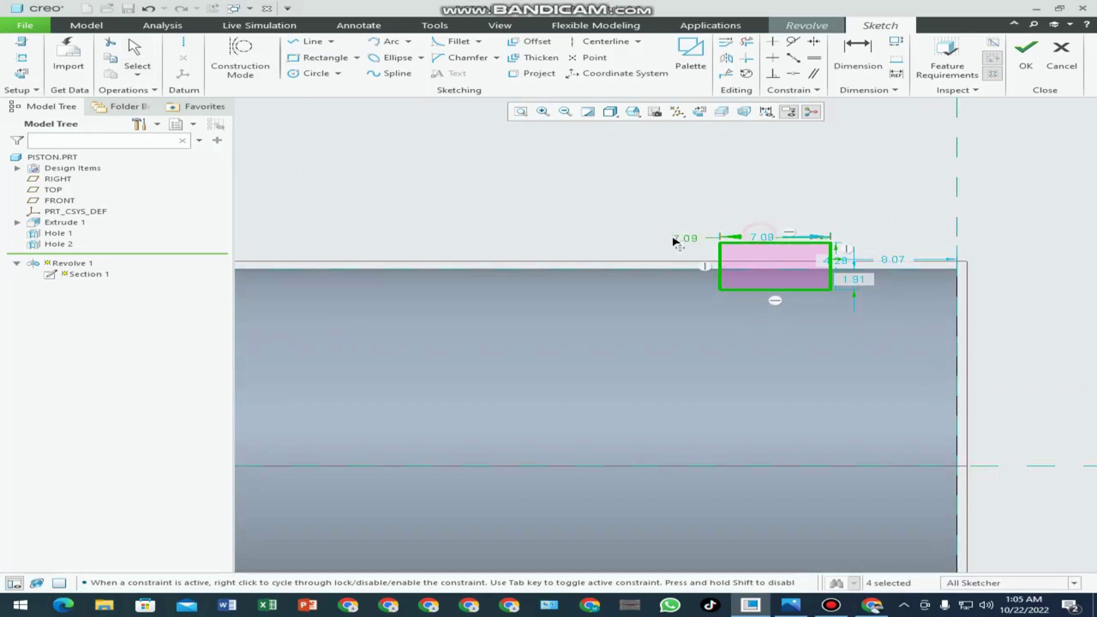
double_click(642, 234)
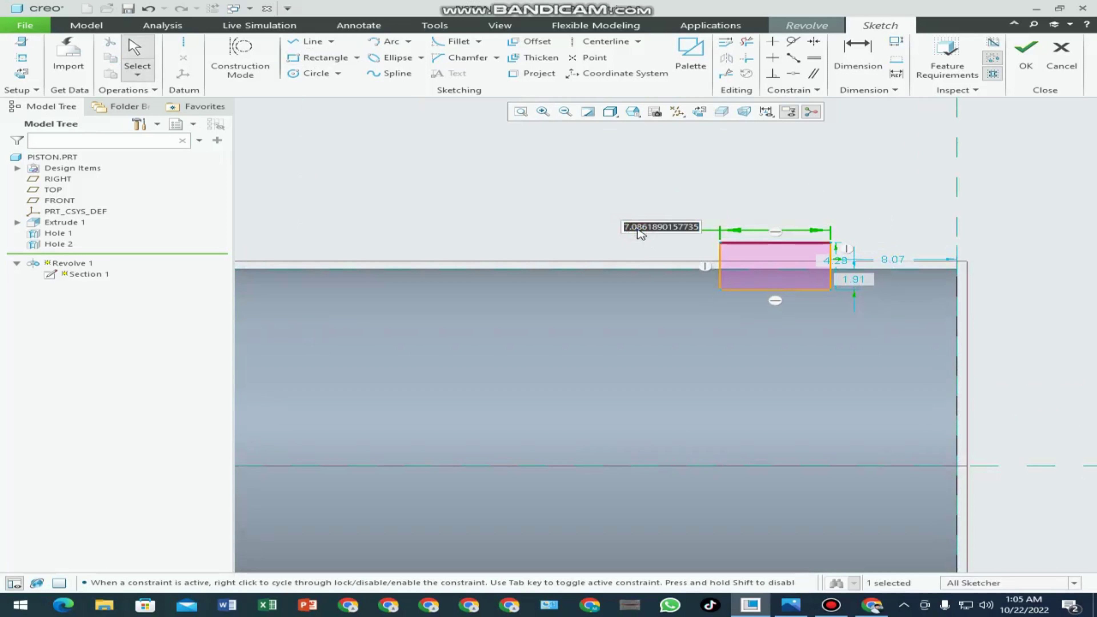
text(6)
key(Return)
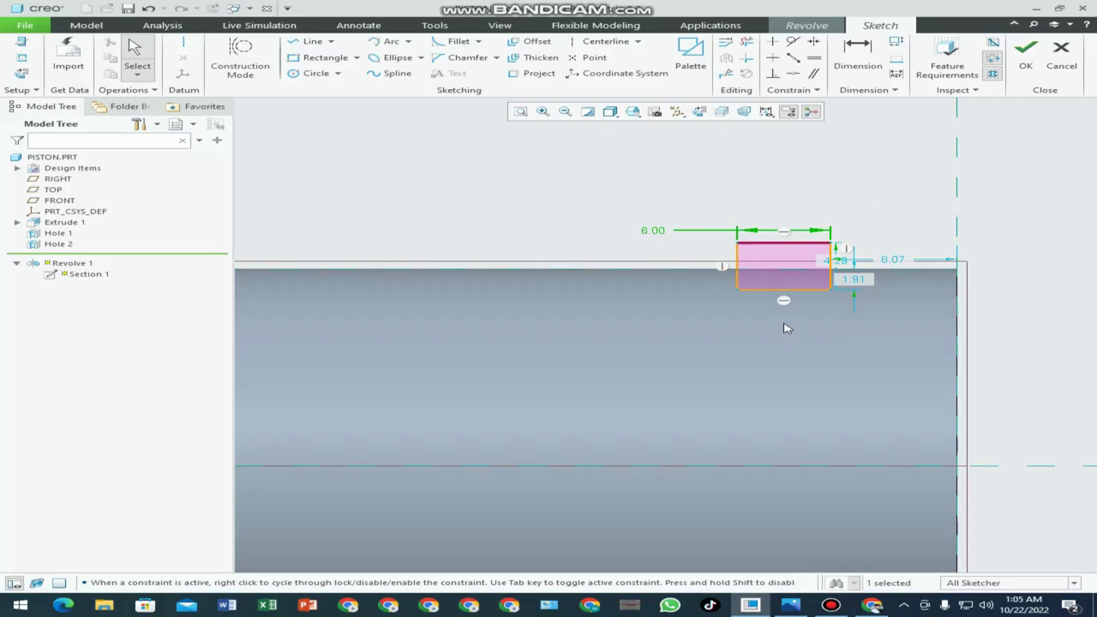
- Dimension the rectangle 12 from the tube's right end and 15 above the axis
scroll(836, 277, down, 2)
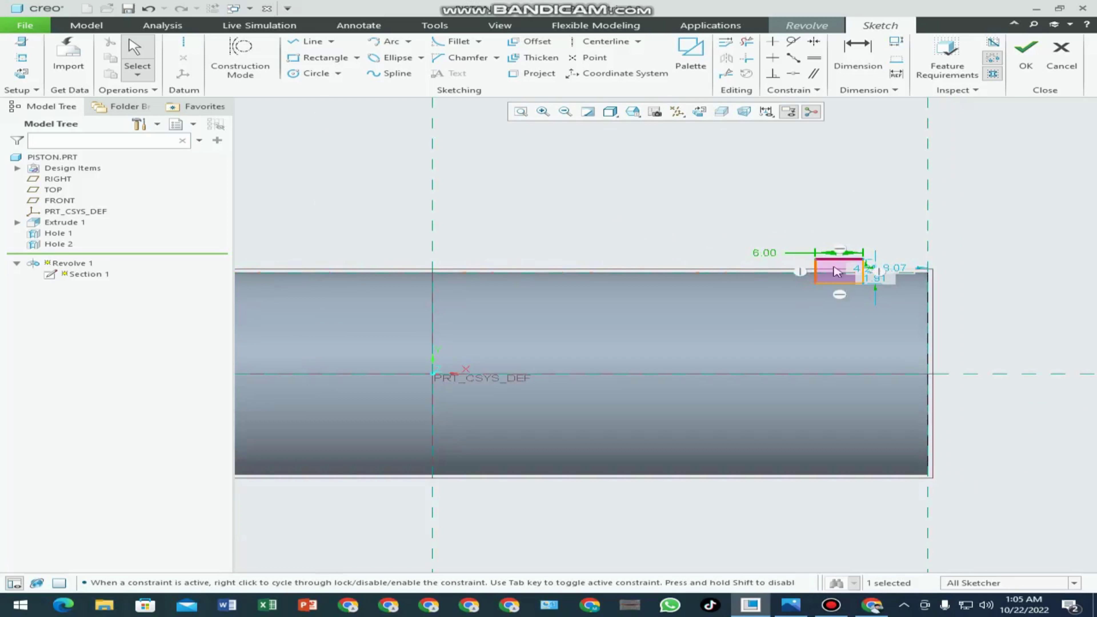
click(858, 52)
scroll(929, 270, up, 2)
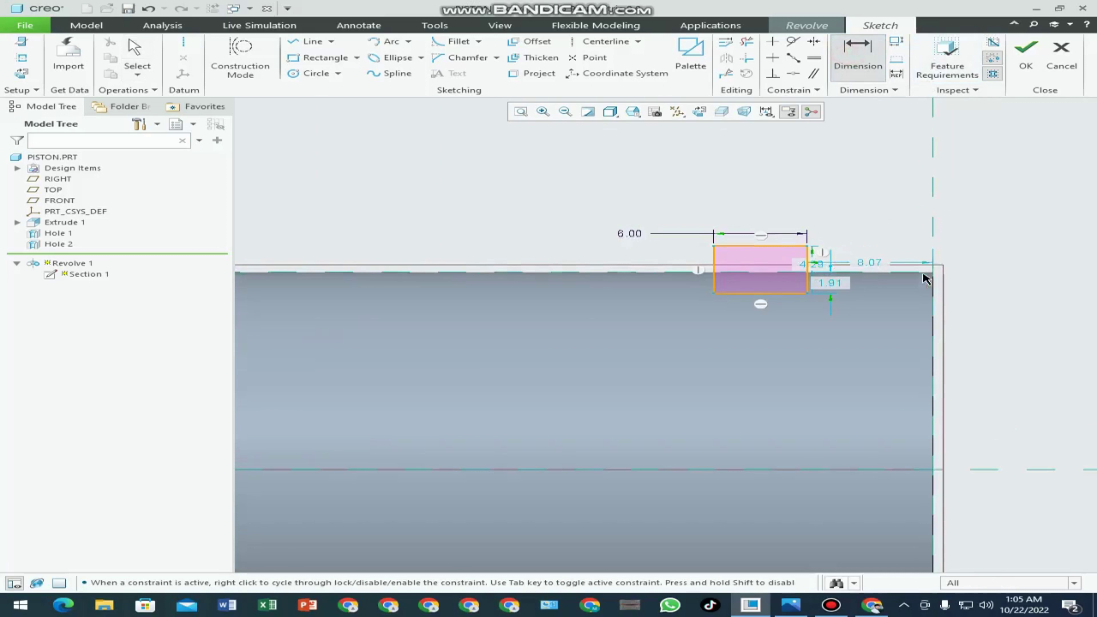
click(934, 219)
click(712, 259)
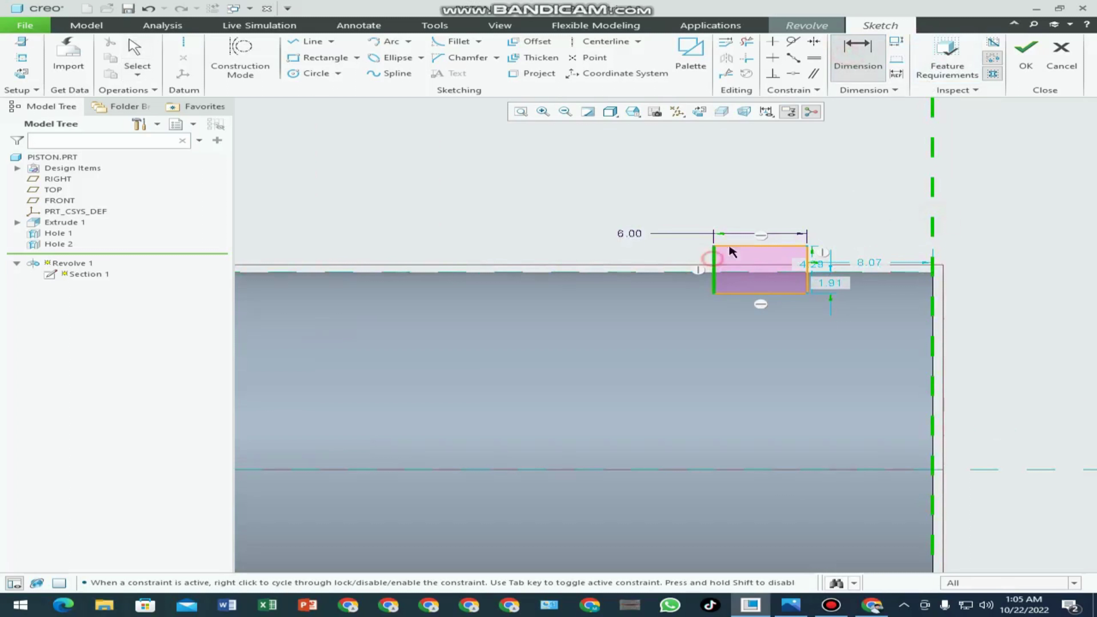
middle_click(827, 180)
text(12)
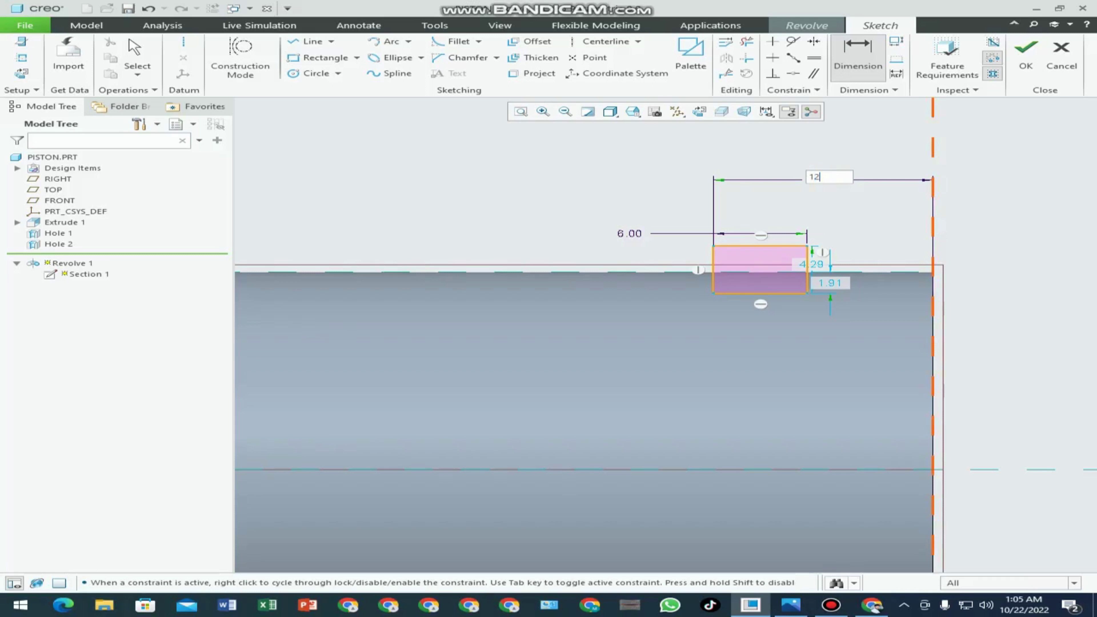
key(Return)
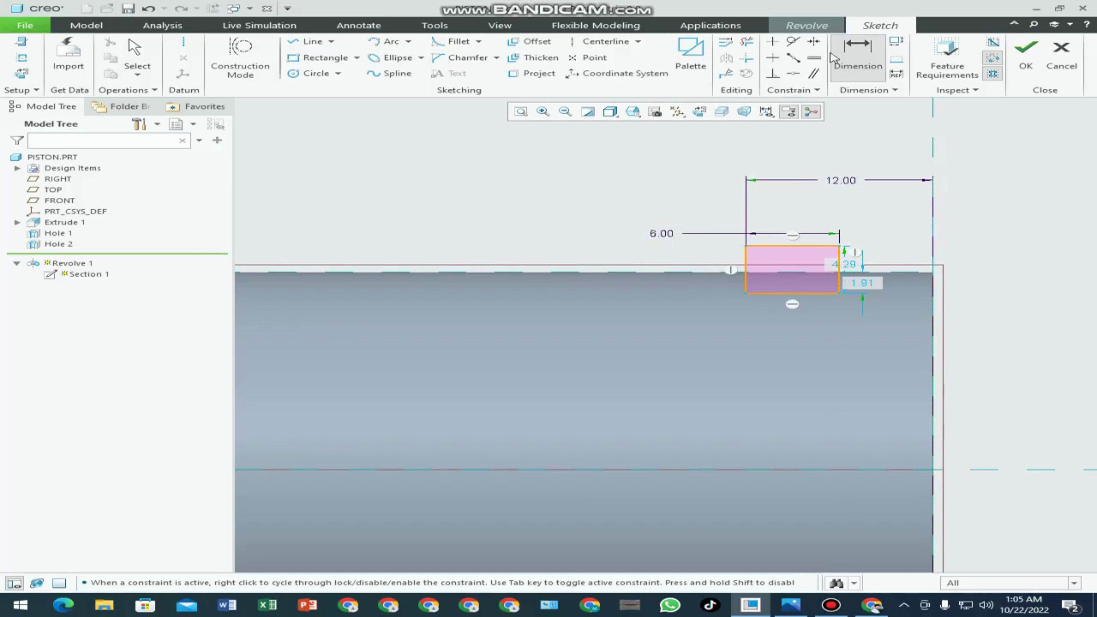
click(797, 293)
click(840, 467)
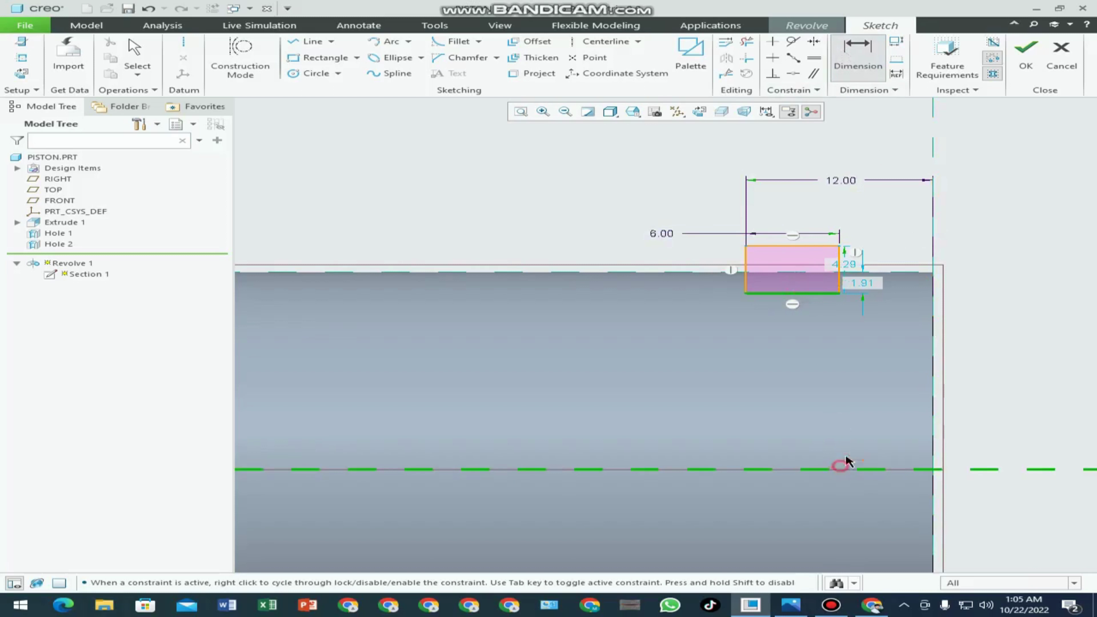
middle_click(985, 368)
text(15)
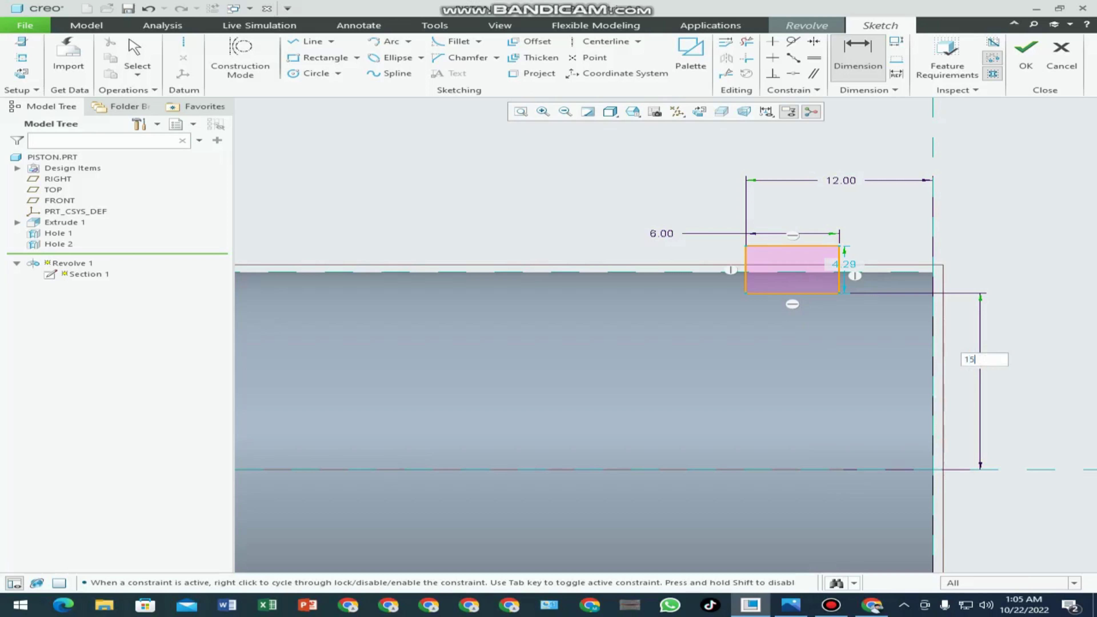
key(Return)
scroll(882, 384, up, 3)
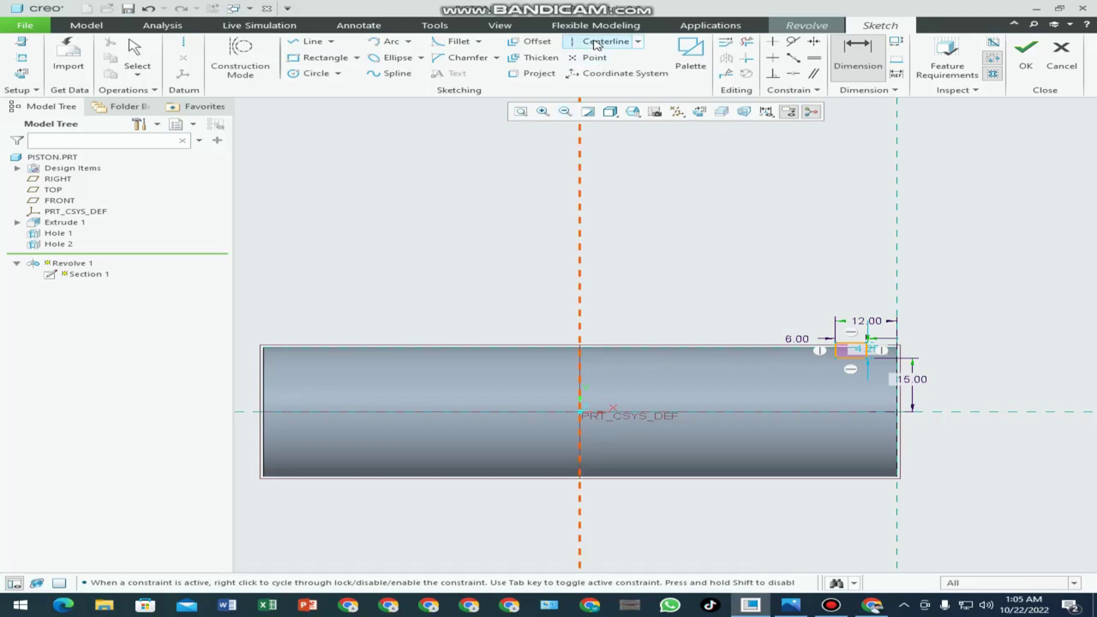
- Add a horizontal axis centerline and finish Revolve 1 as a material-removing groove cut
click(603, 41)
click(675, 413)
click(760, 412)
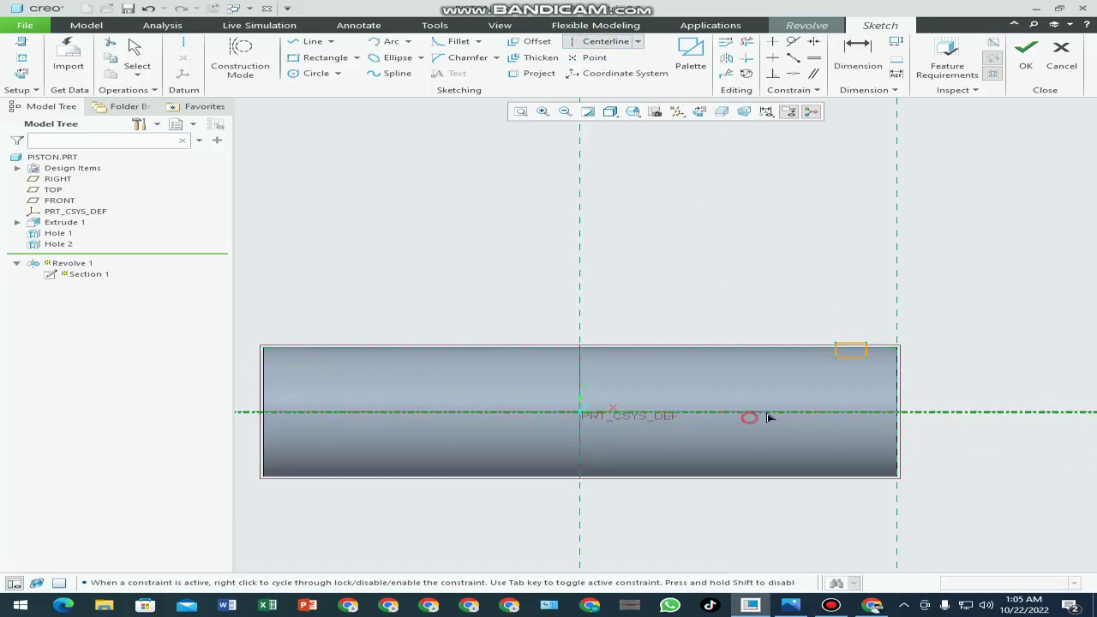
middle_click(1058, 285)
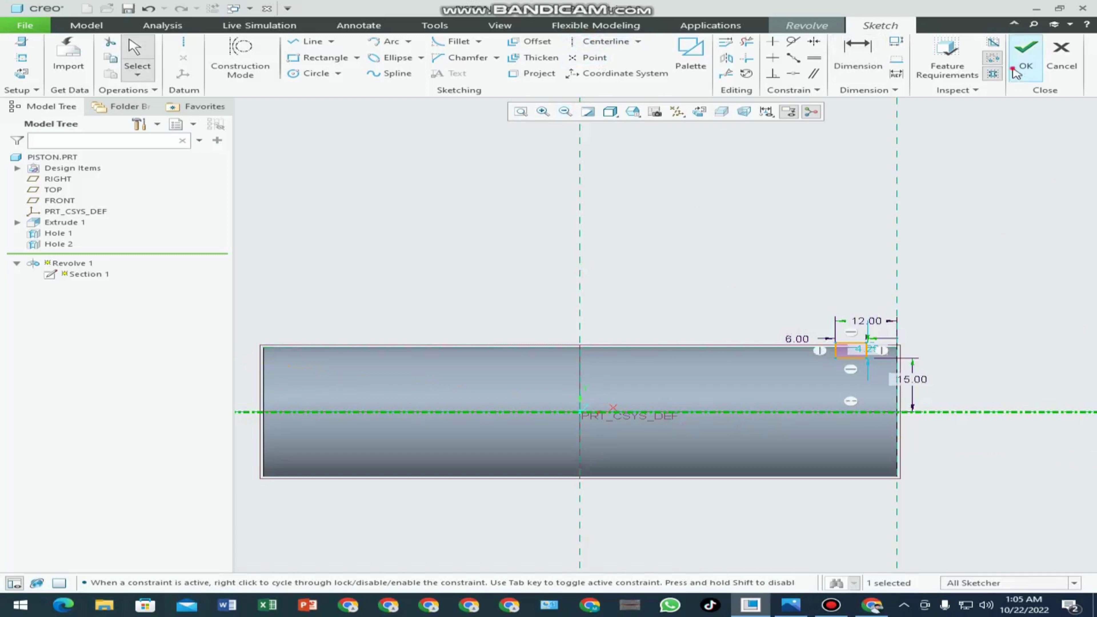
click(1026, 56)
mouse_move(656, 302)
middle_down()
mouse_move(661, 321)
mouse_move(712, 306)
middle_up()
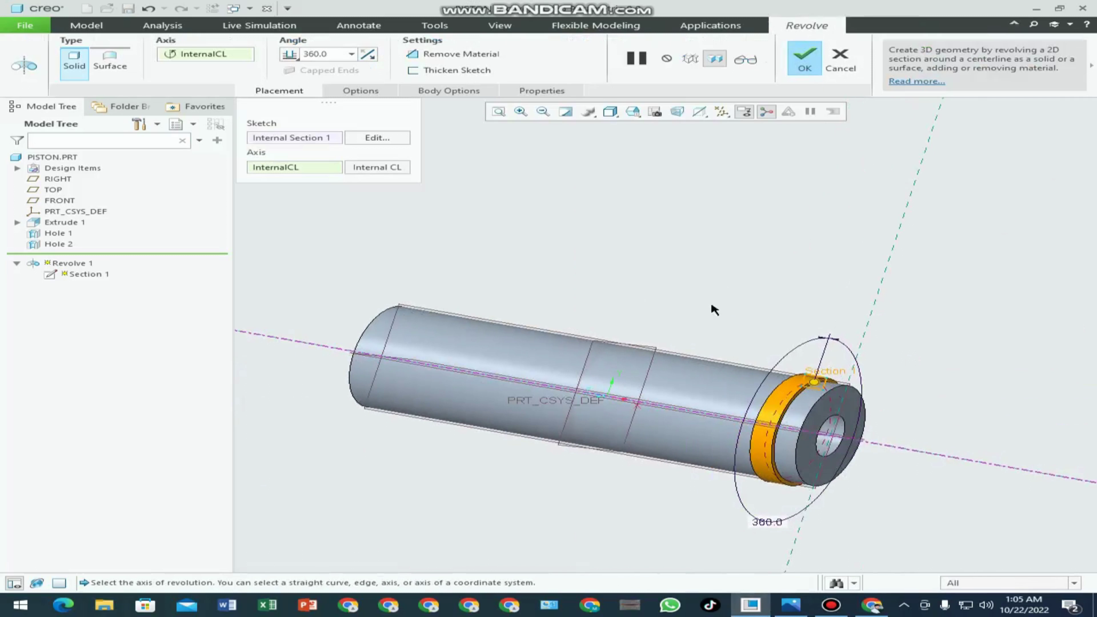
click(466, 55)
middle_drag(651, 329, 704, 337)
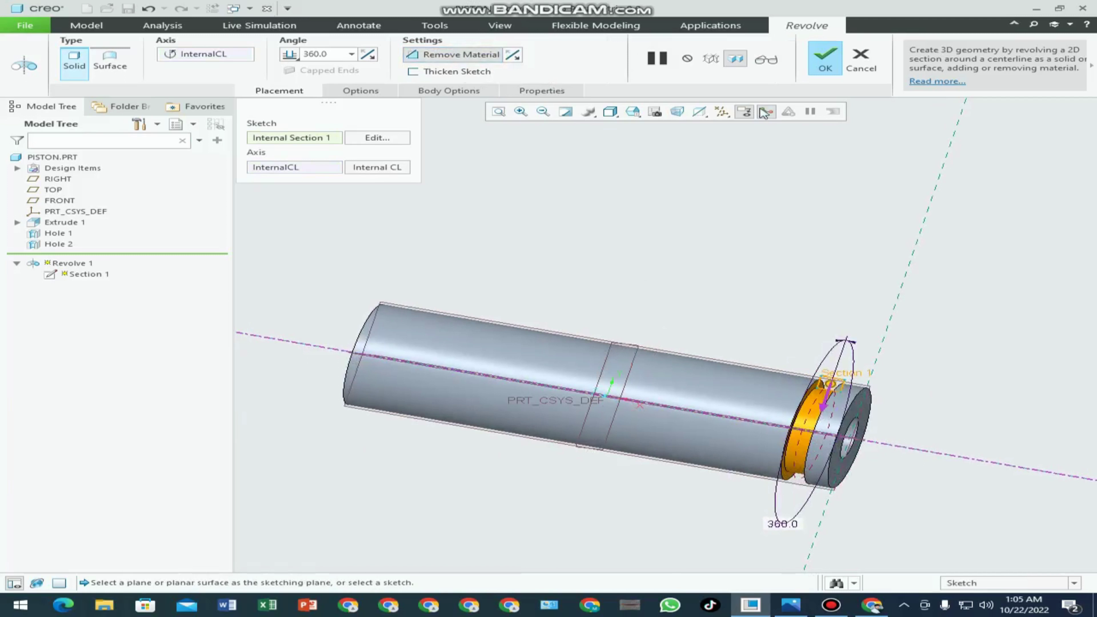
click(814, 72)
- Select Revolve 1 in the Model Tree and bring up its context menu
click(783, 310)
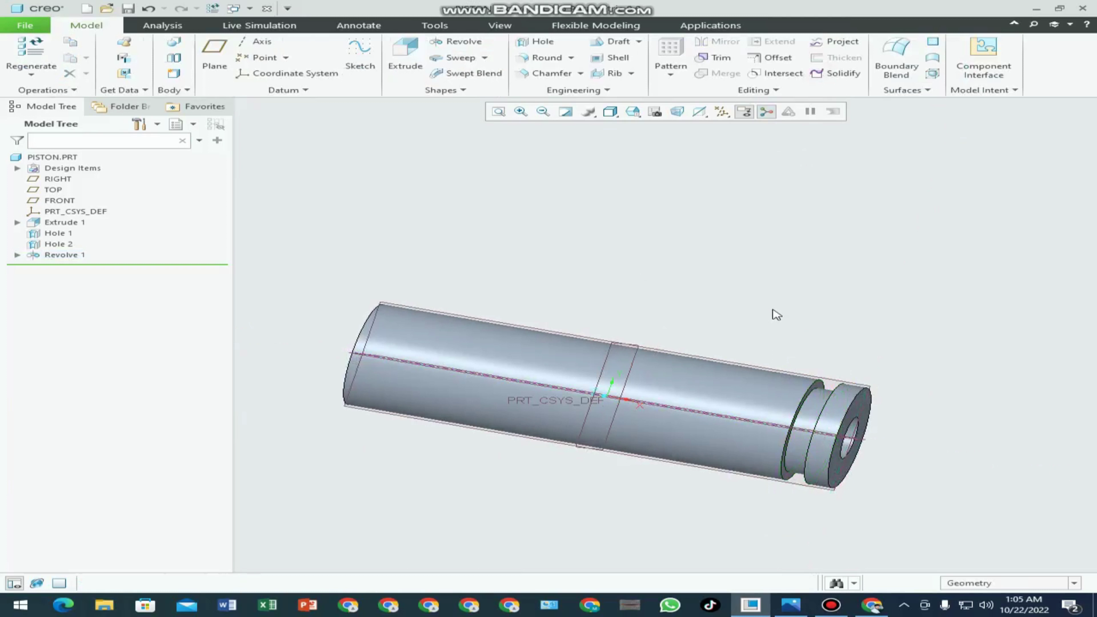
click(18, 255)
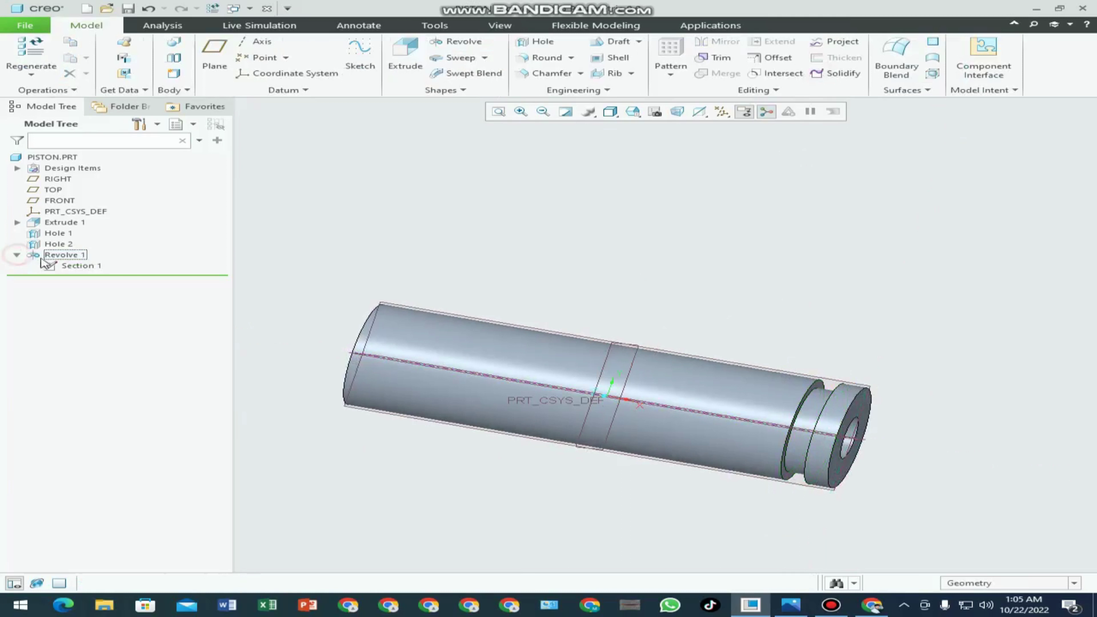
right_click(64, 255)
- Reopen Revolve 1's definition and review its section sketch flat in 2D
click(97, 204)
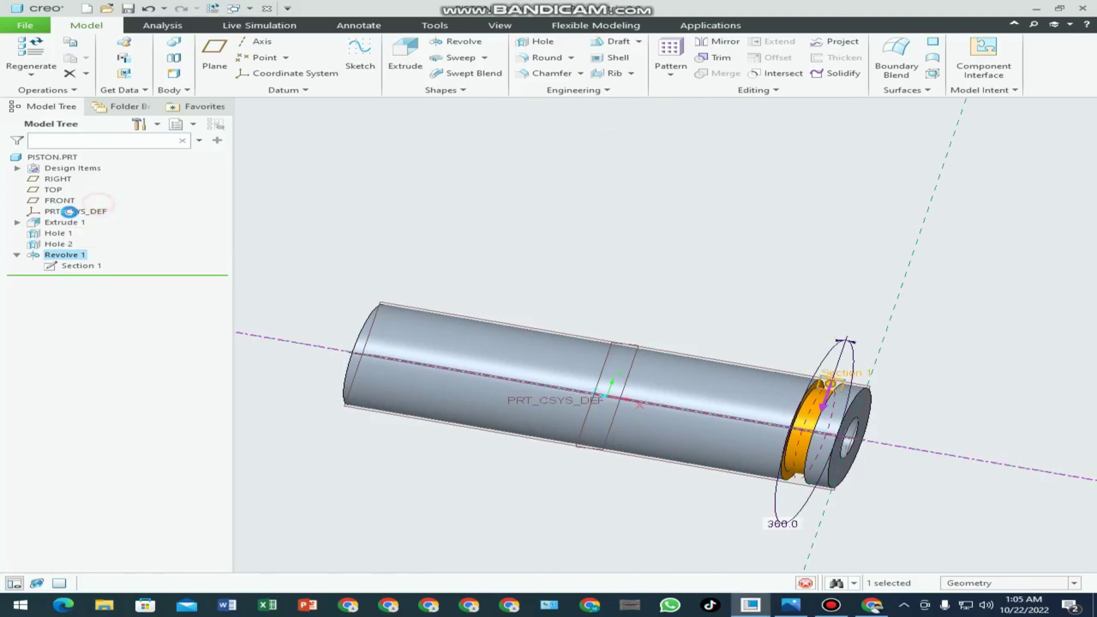
click(376, 137)
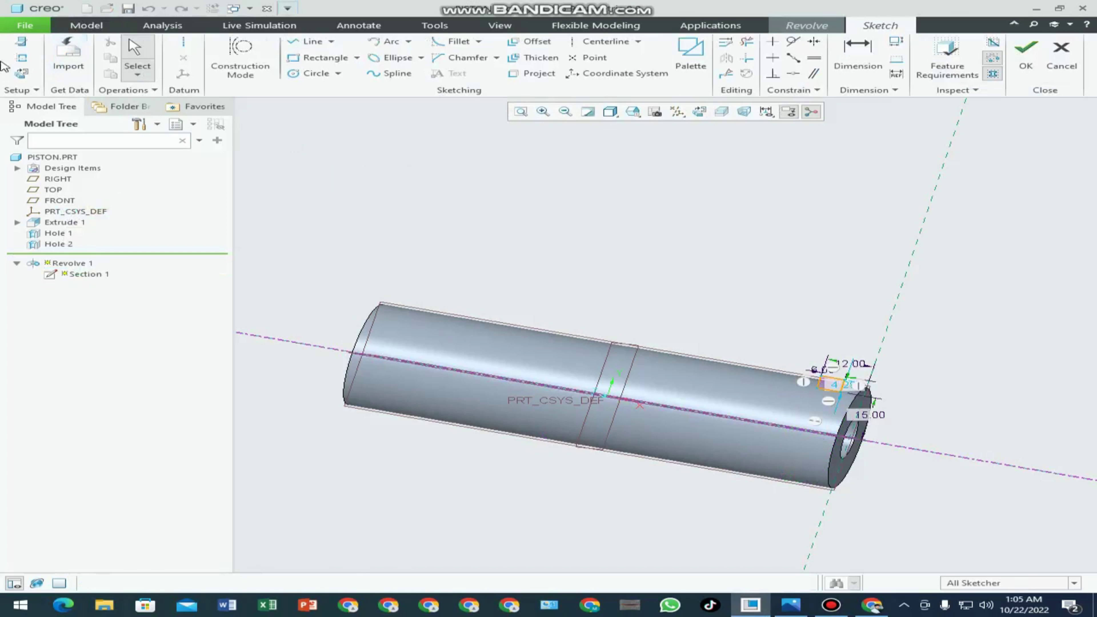
click(22, 74)
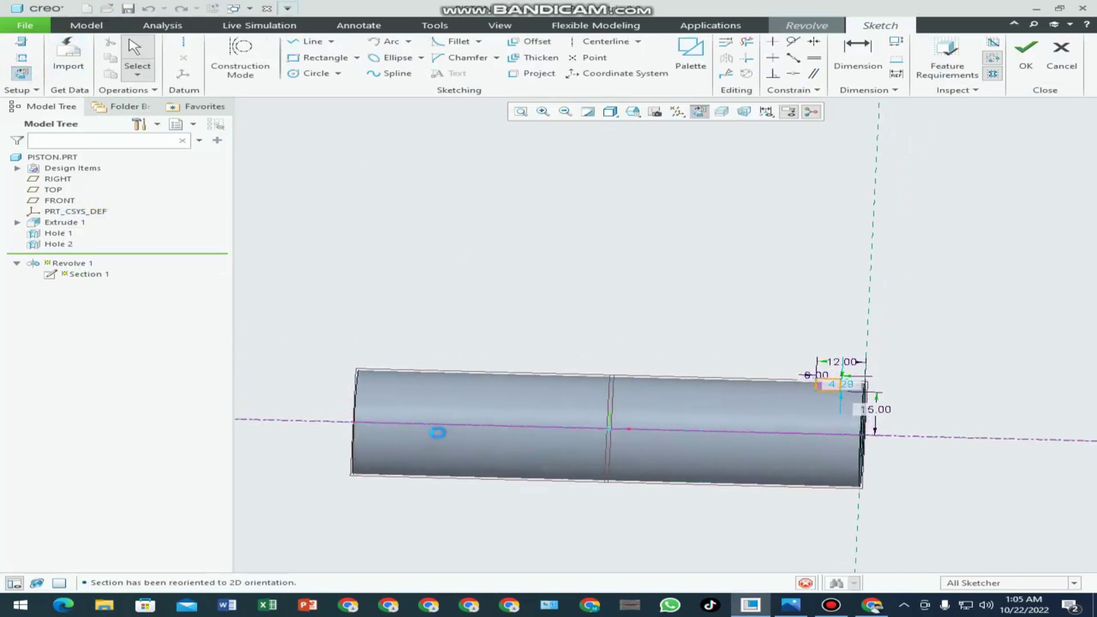
click(447, 435)
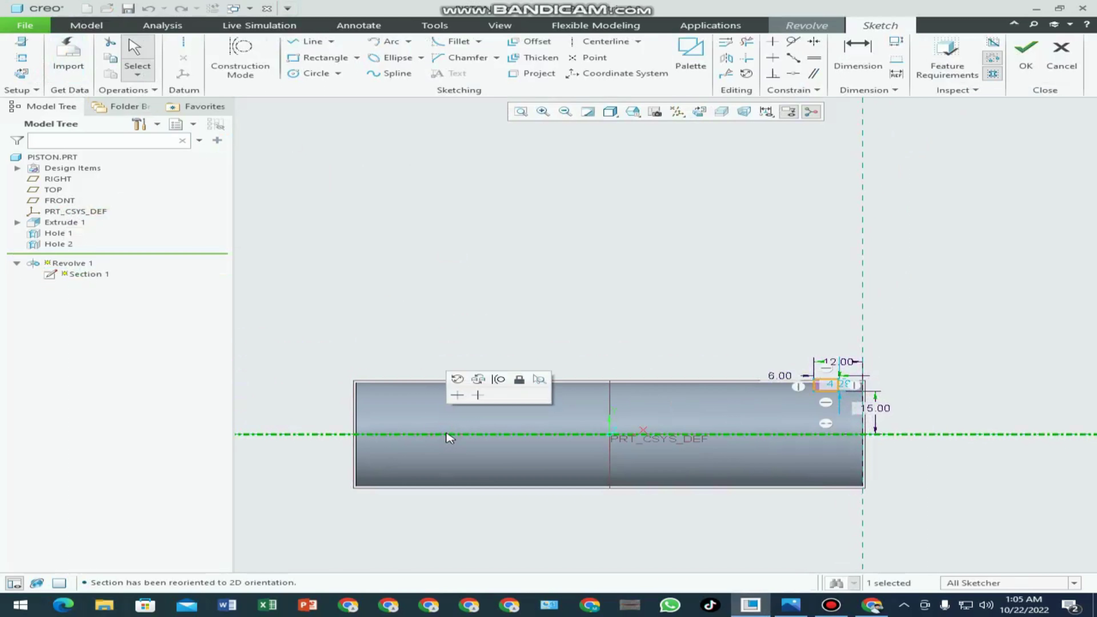
click(431, 420)
click(1036, 73)
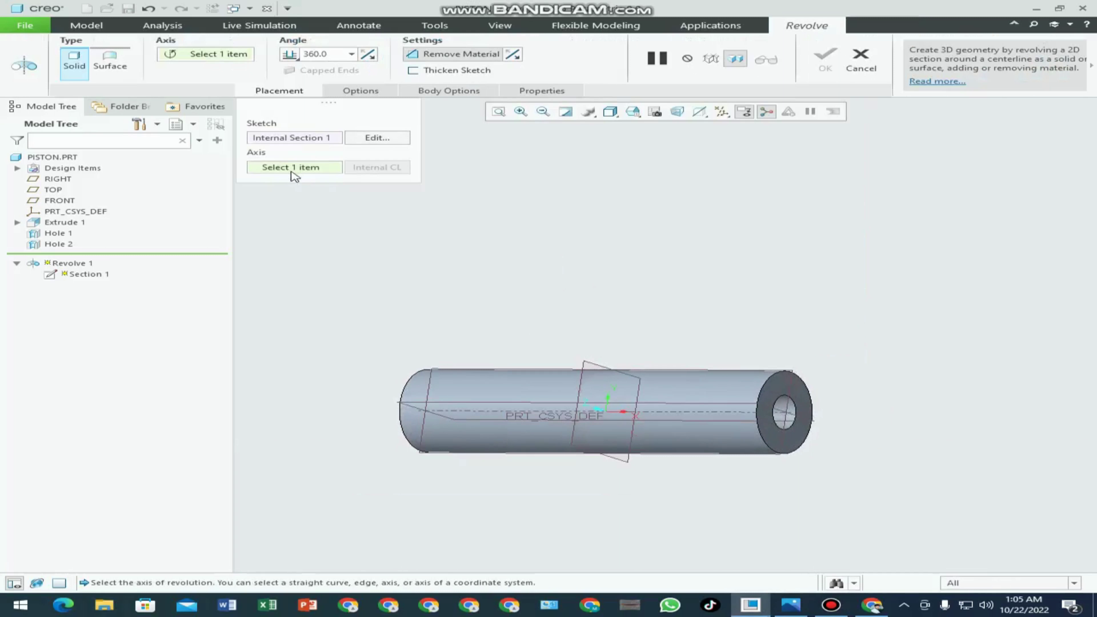
- Use axis A_1 as the revolve axis to complete the groove, then show the drawing
click(687, 414)
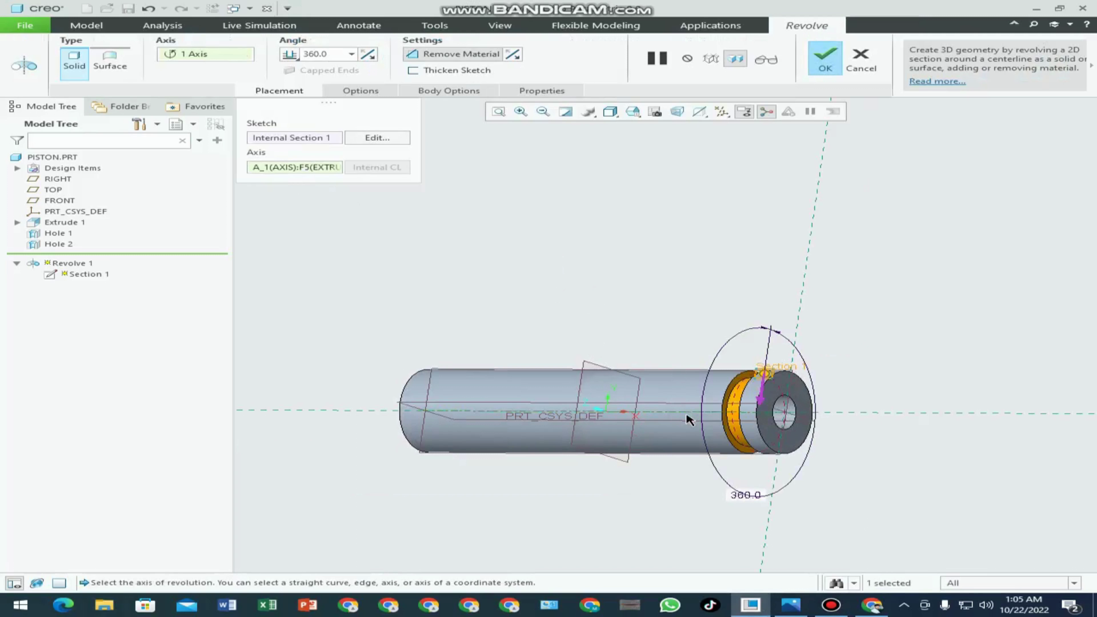
click(823, 69)
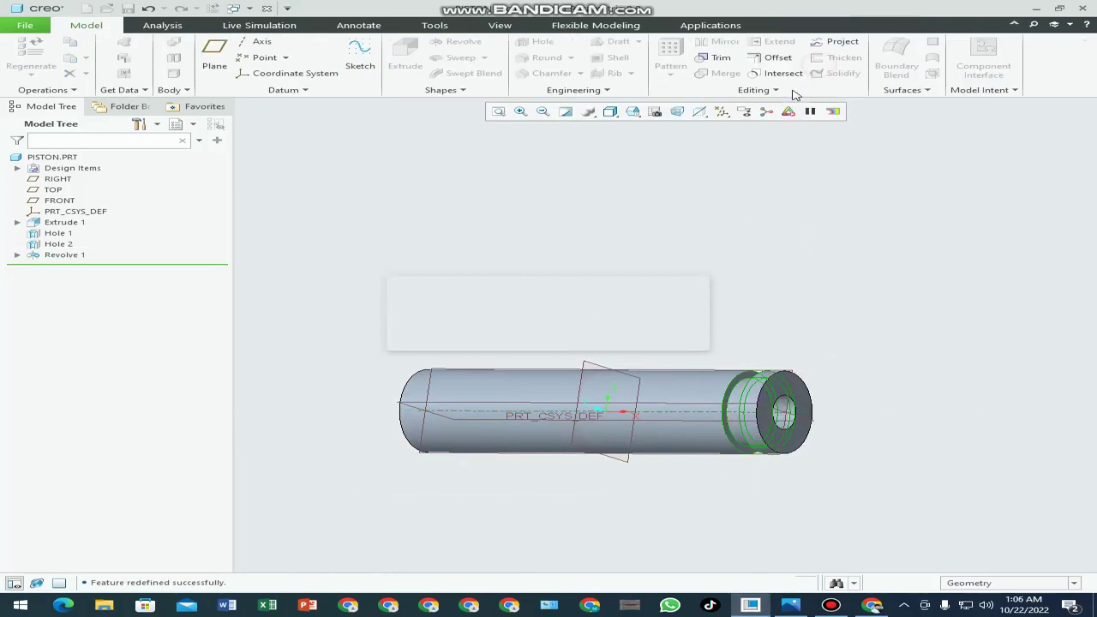
key(ctrl+d)
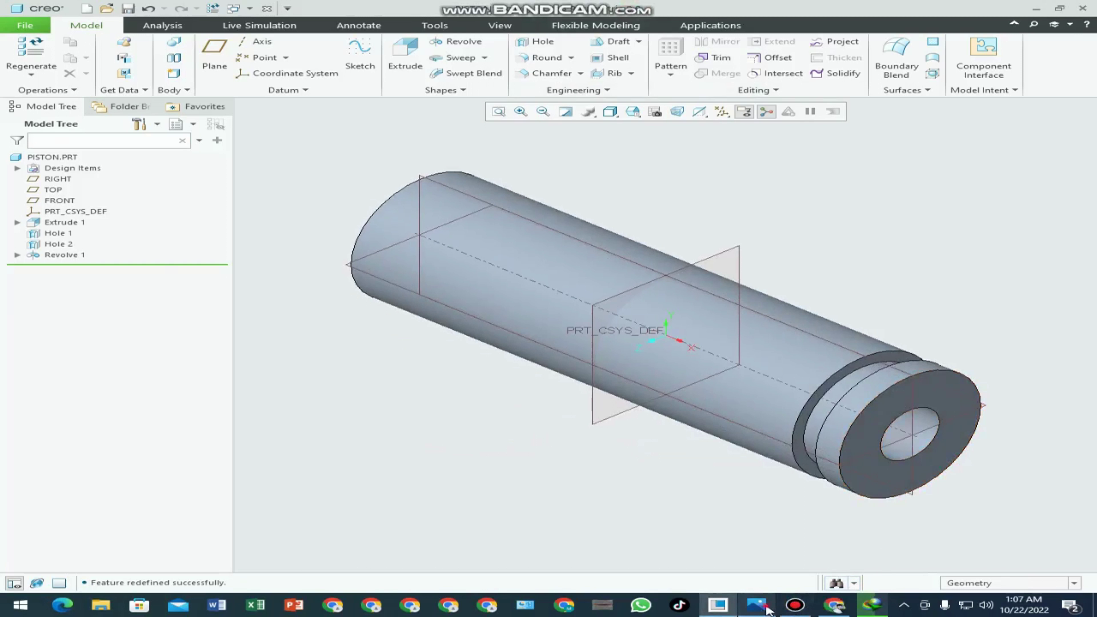
click(757, 605)
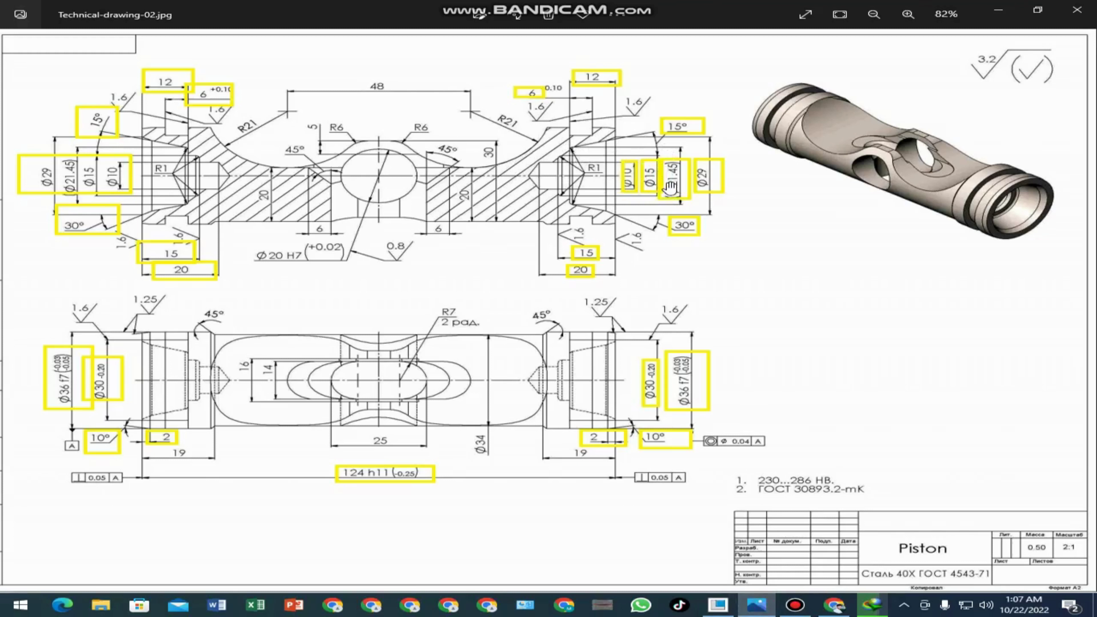
- Zoom around the drawing to read end dimensions like Ø21.45, dismiss the download notice, return to Creo
scroll(671, 190, up, 2)
scroll(671, 188, up, 1)
scroll(670, 188, up, 2)
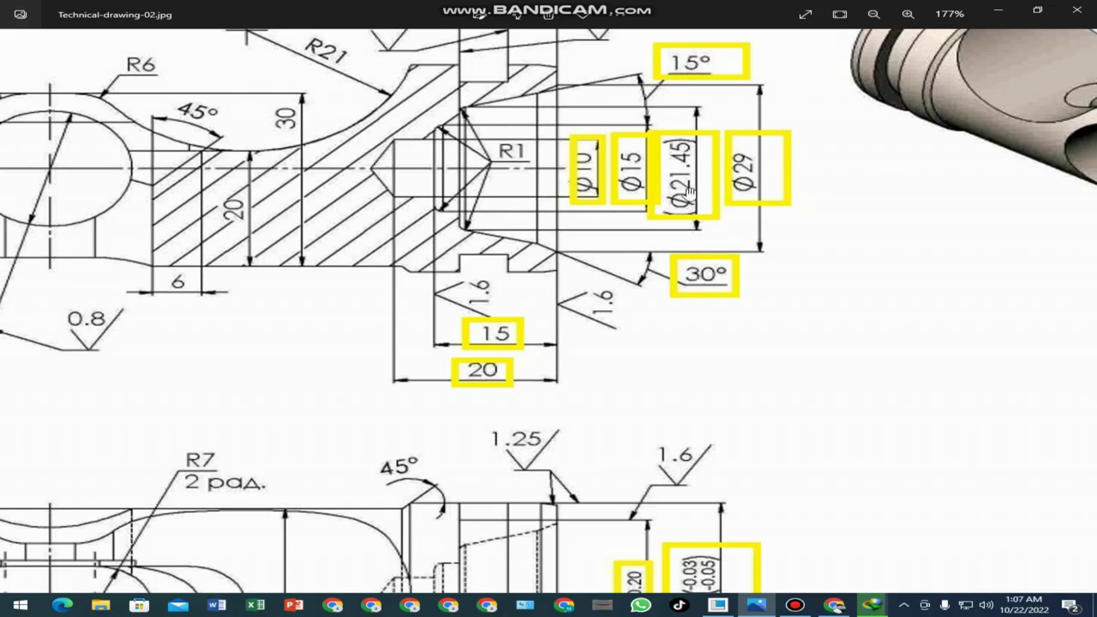
scroll(688, 189, down, 2)
scroll(687, 205, down, 2)
scroll(686, 205, down, 2)
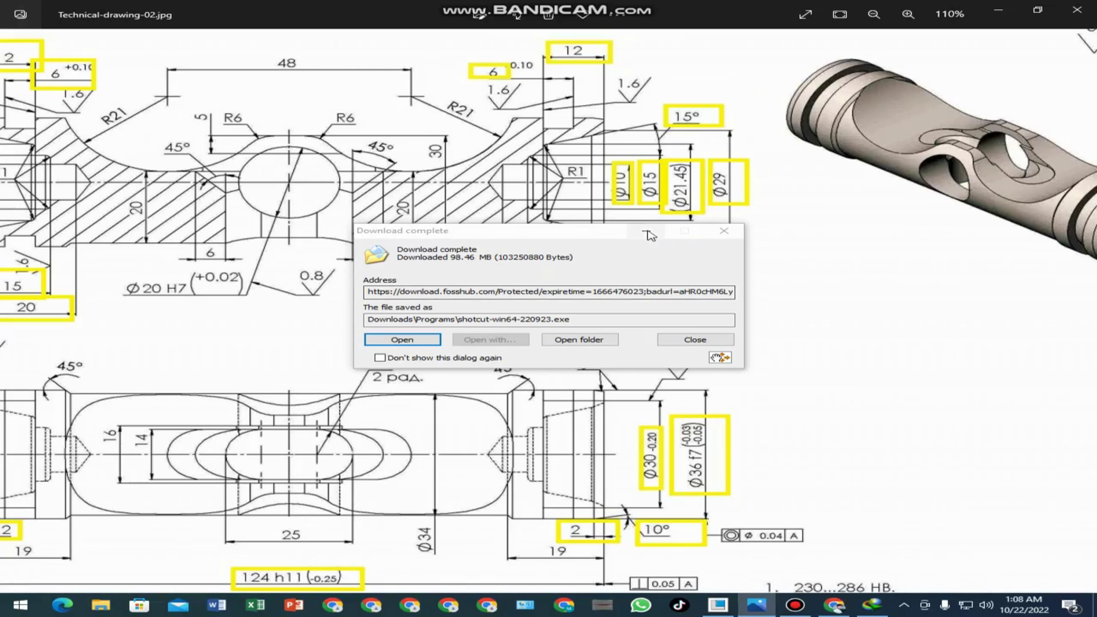
click(646, 232)
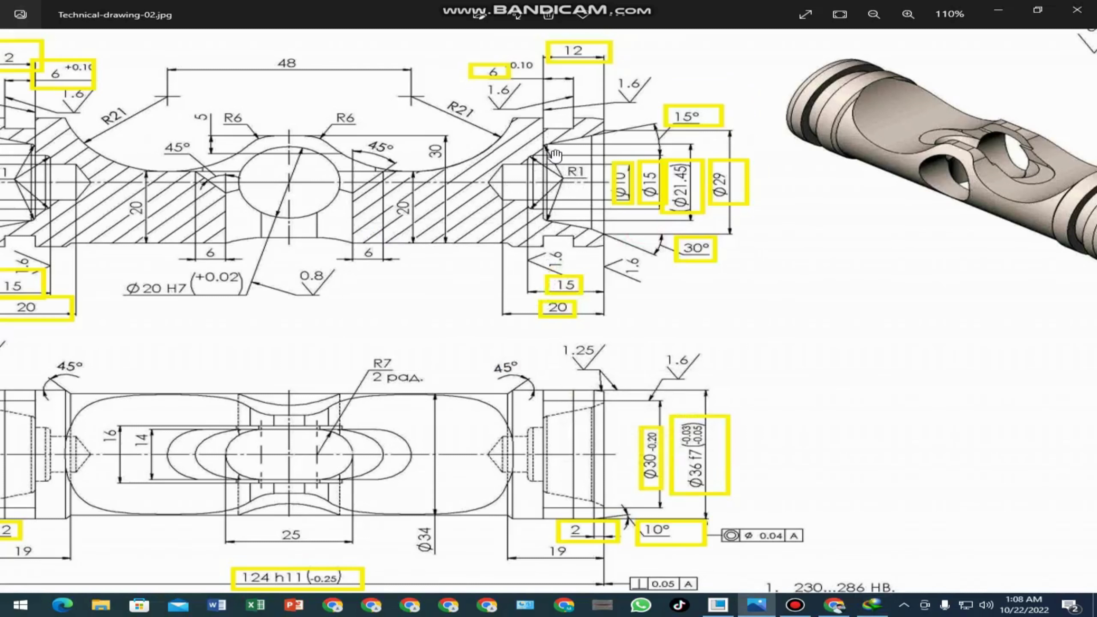
scroll(560, 187, up, 2)
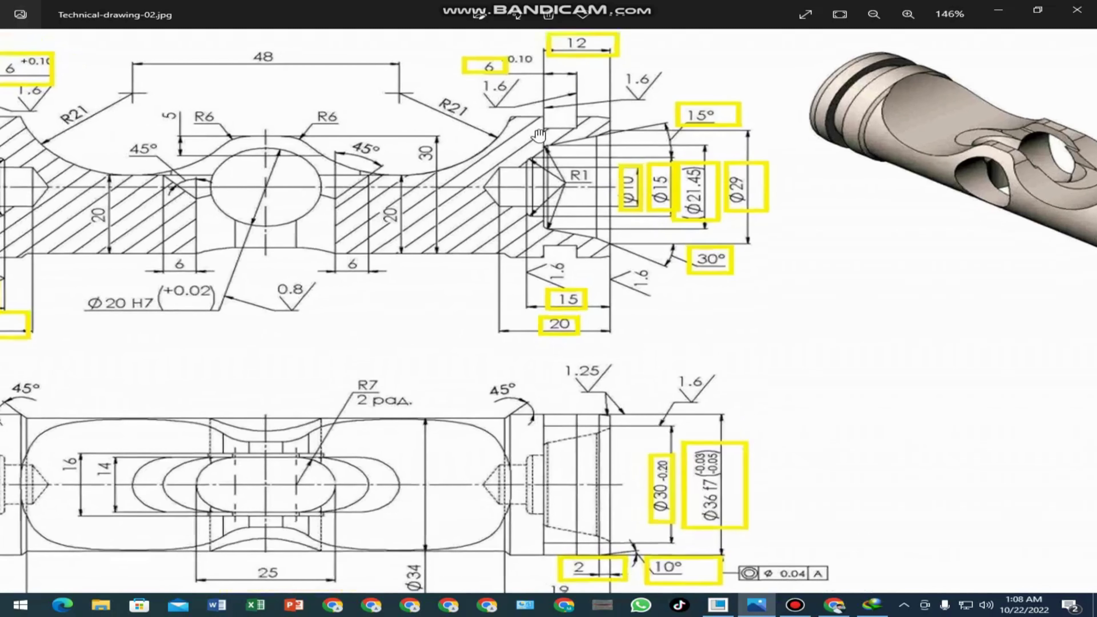
scroll(561, 199, up, 3)
scroll(561, 214, up, 2)
scroll(545, 159, down, 5)
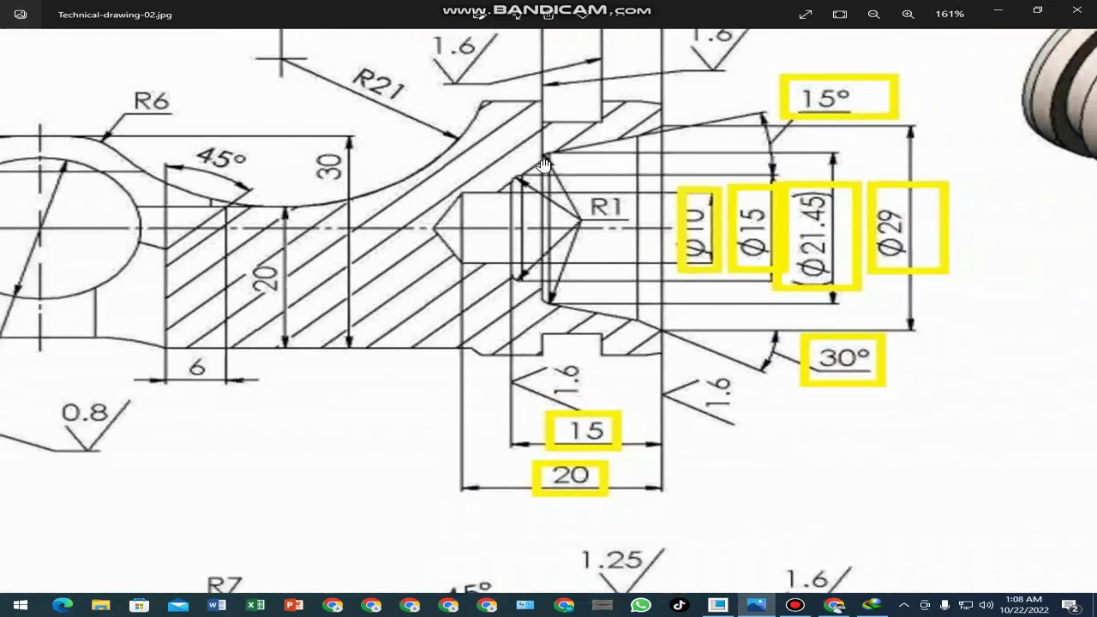
scroll(544, 159, down, 3)
scroll(544, 159, down, 1)
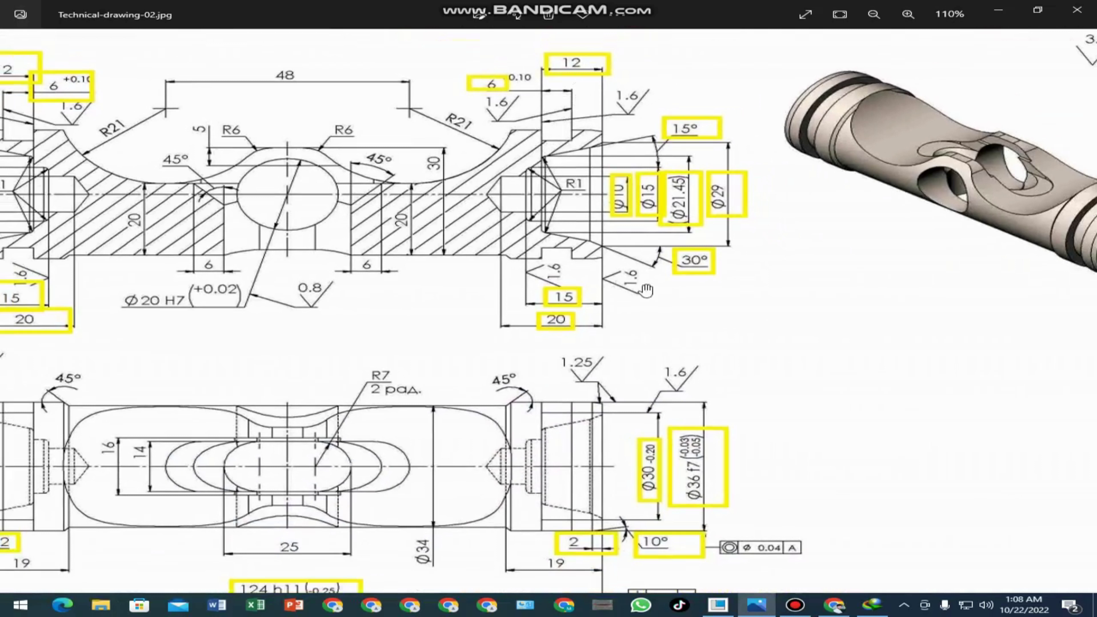
click(719, 605)
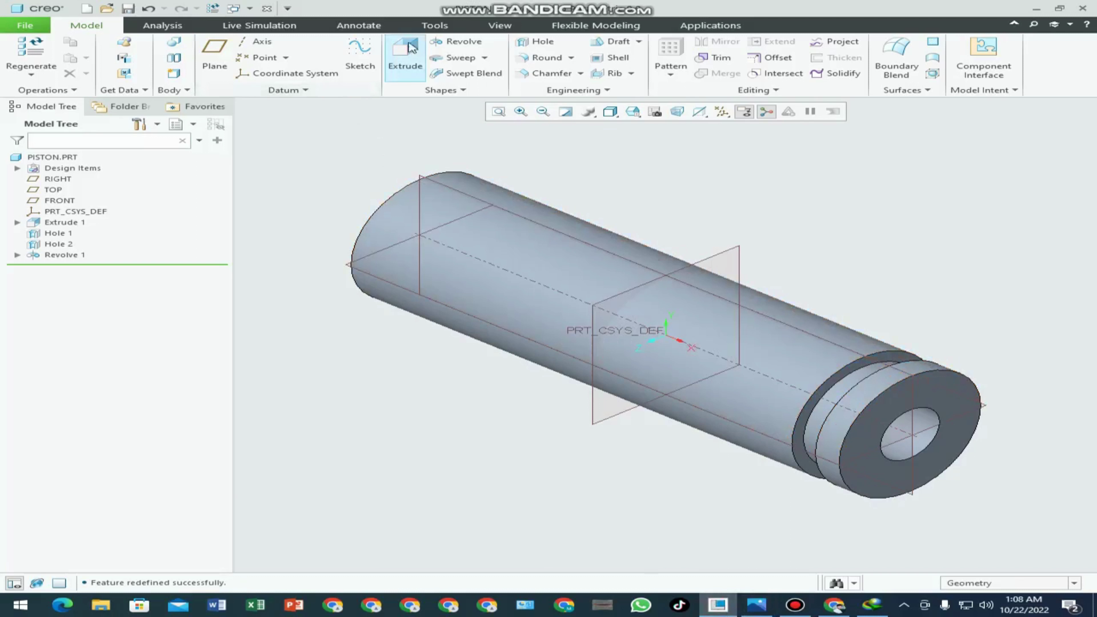
- Start Revolve 2 with its section sketch on FRONT, oriented to TOP instead of RIGHT
click(458, 41)
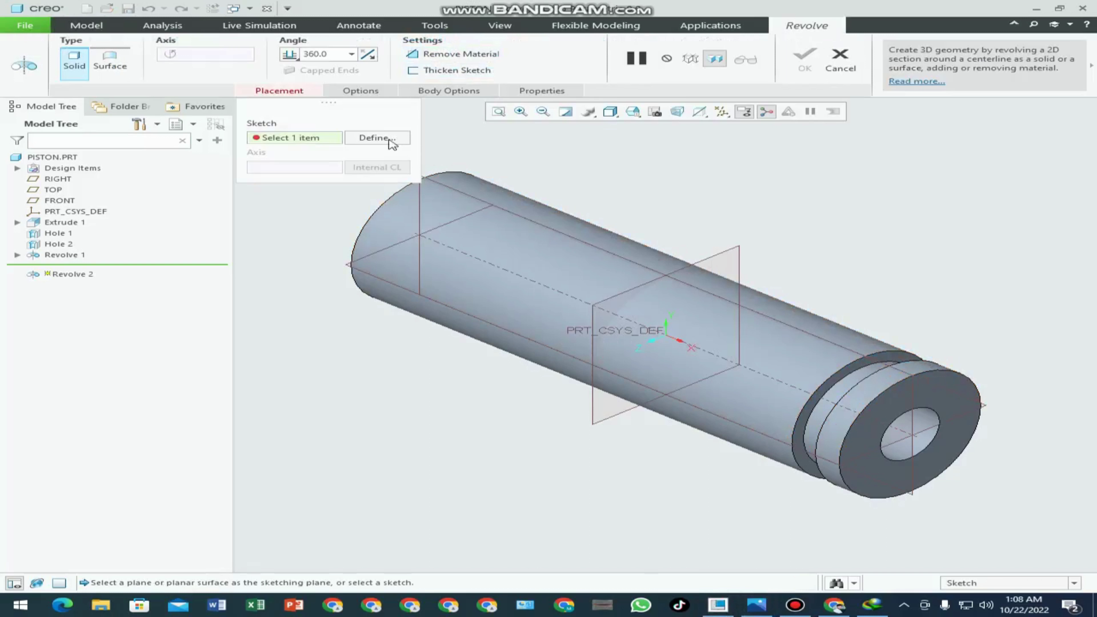
click(389, 138)
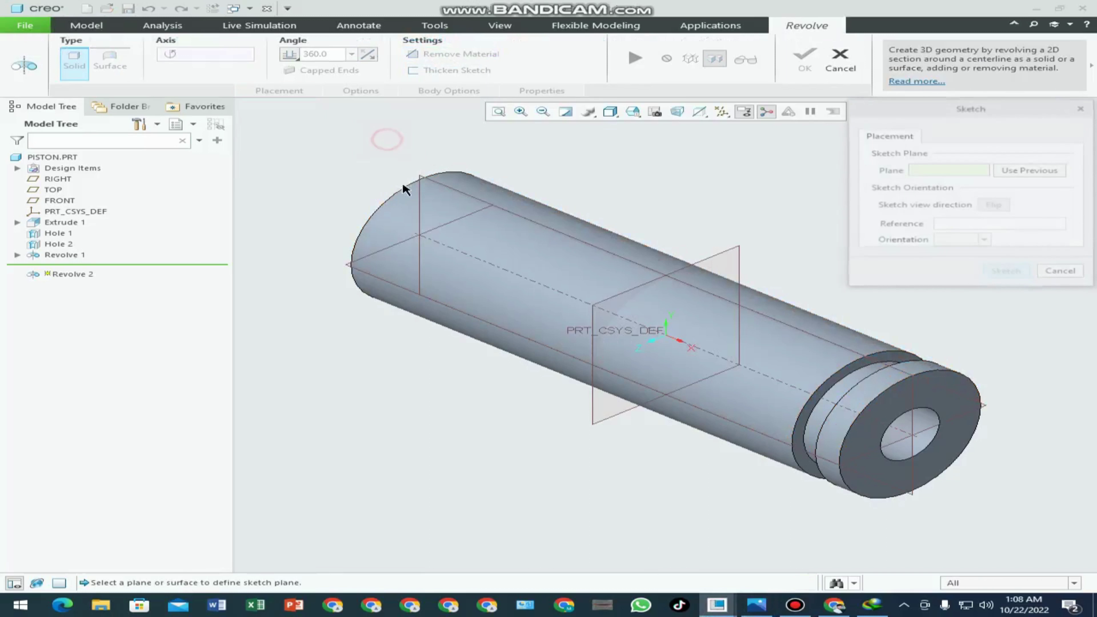
click(421, 178)
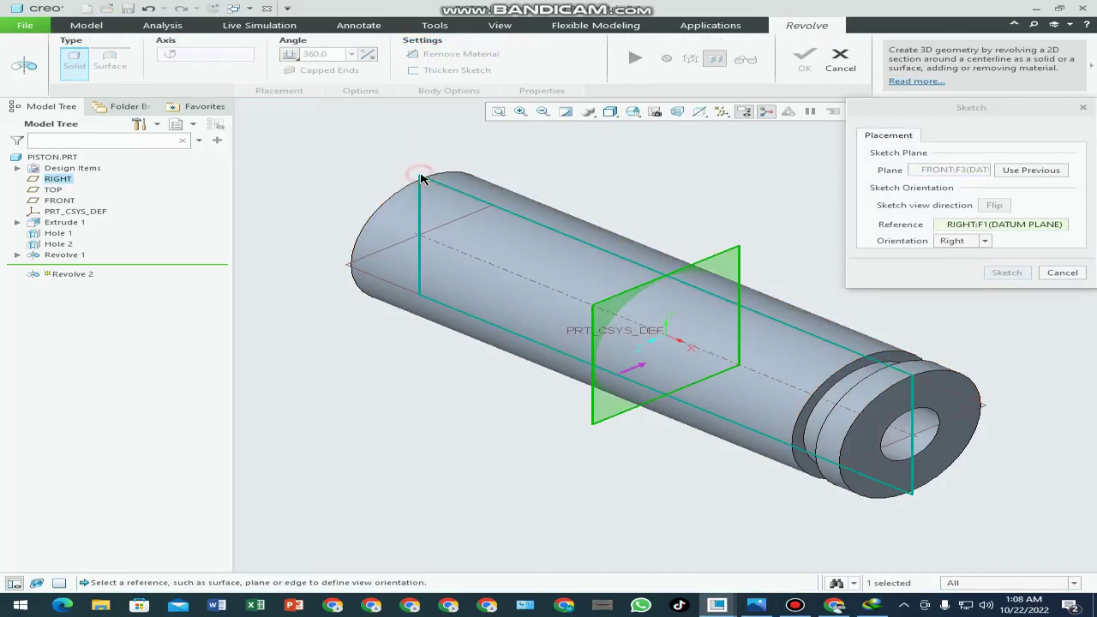
right_click(975, 223)
click(993, 229)
click(348, 267)
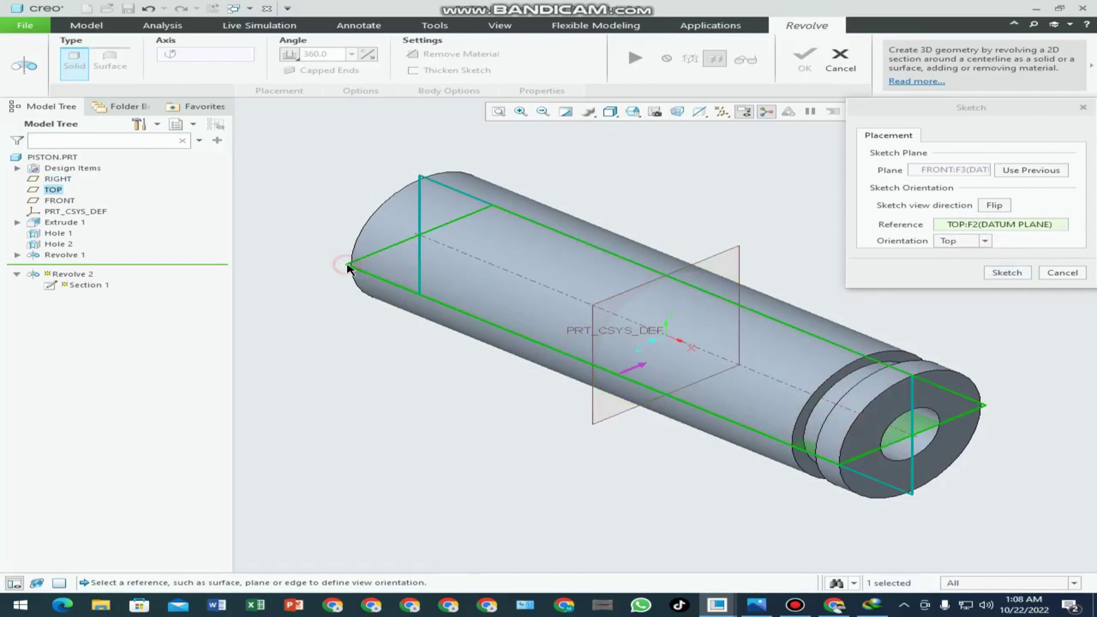
click(1027, 279)
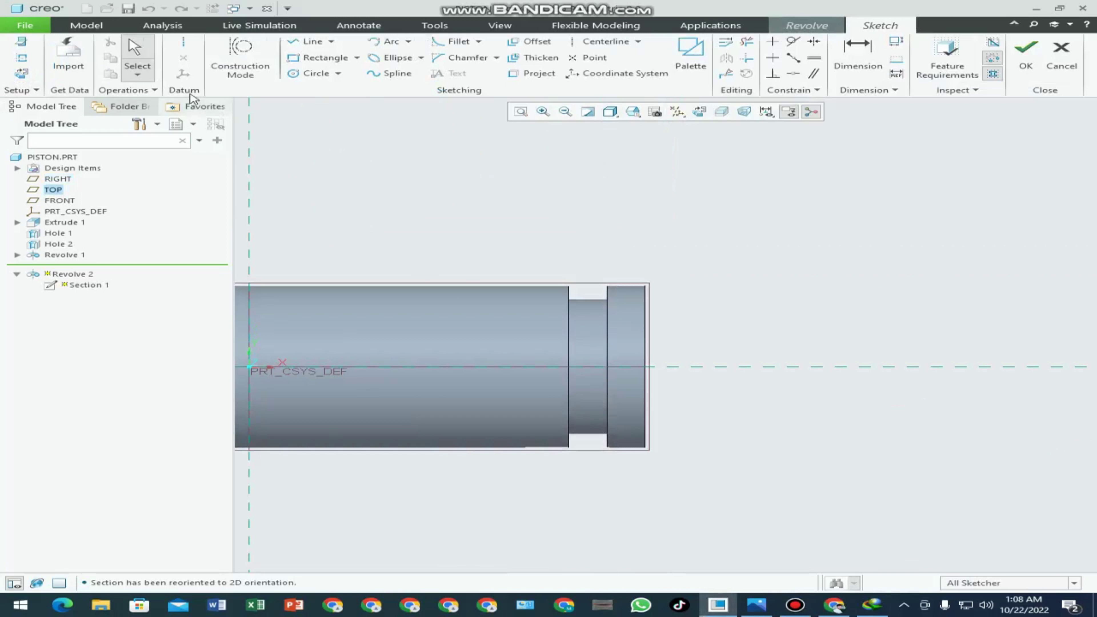
- Draw a vertical line up from the centerline, sizing its height to half of Ø21.45
click(307, 41)
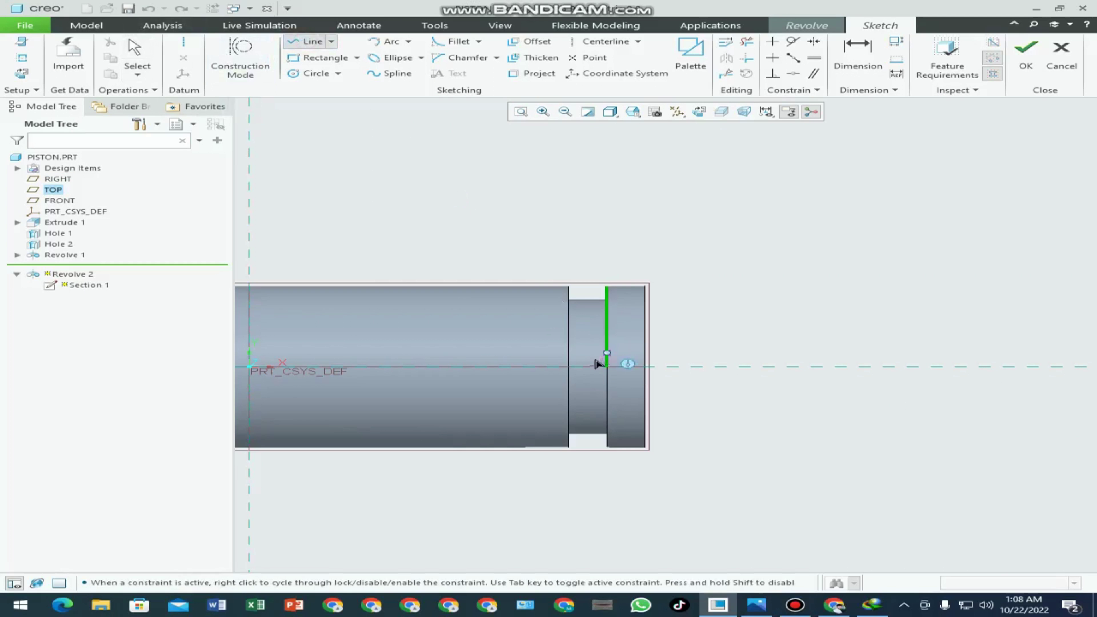
click(524, 367)
click(525, 314)
middle_click(733, 302)
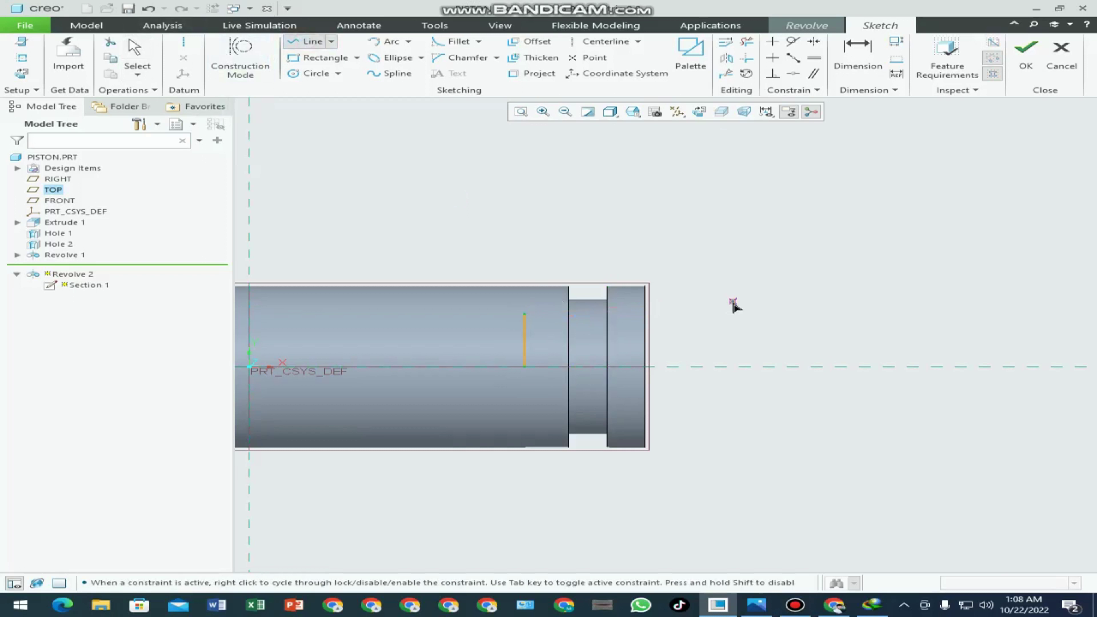
middle_click(769, 309)
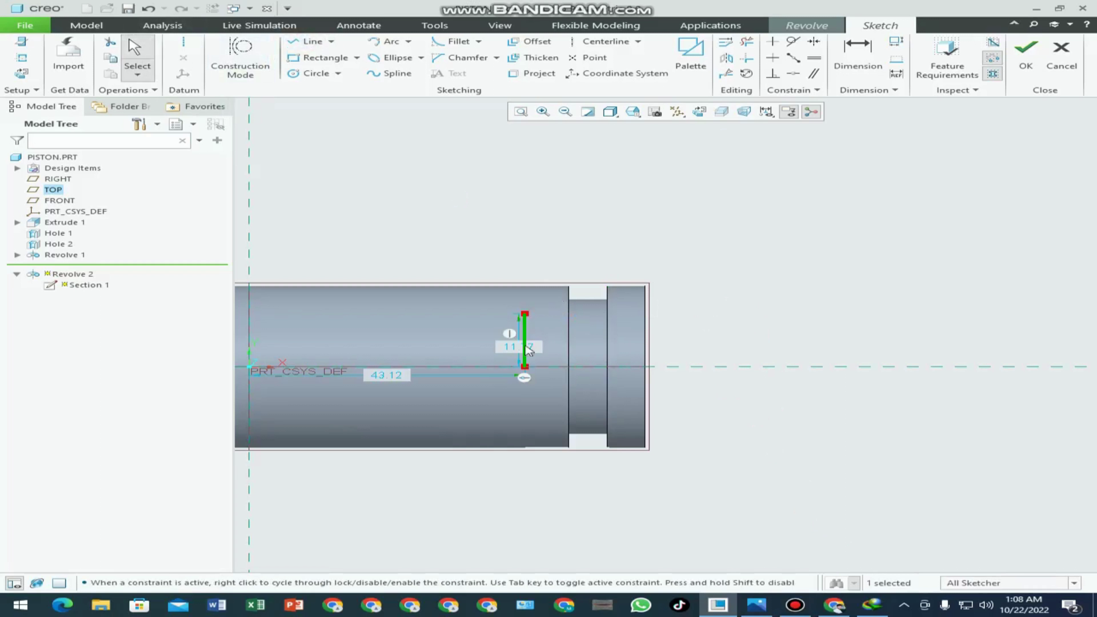
click(526, 350)
click(757, 605)
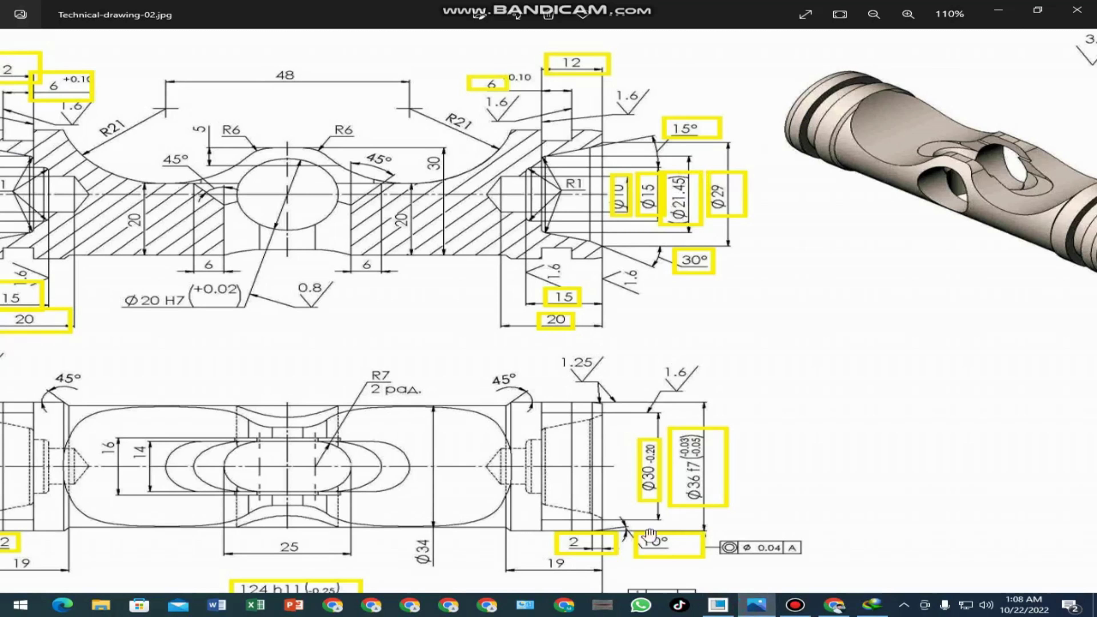
click(718, 605)
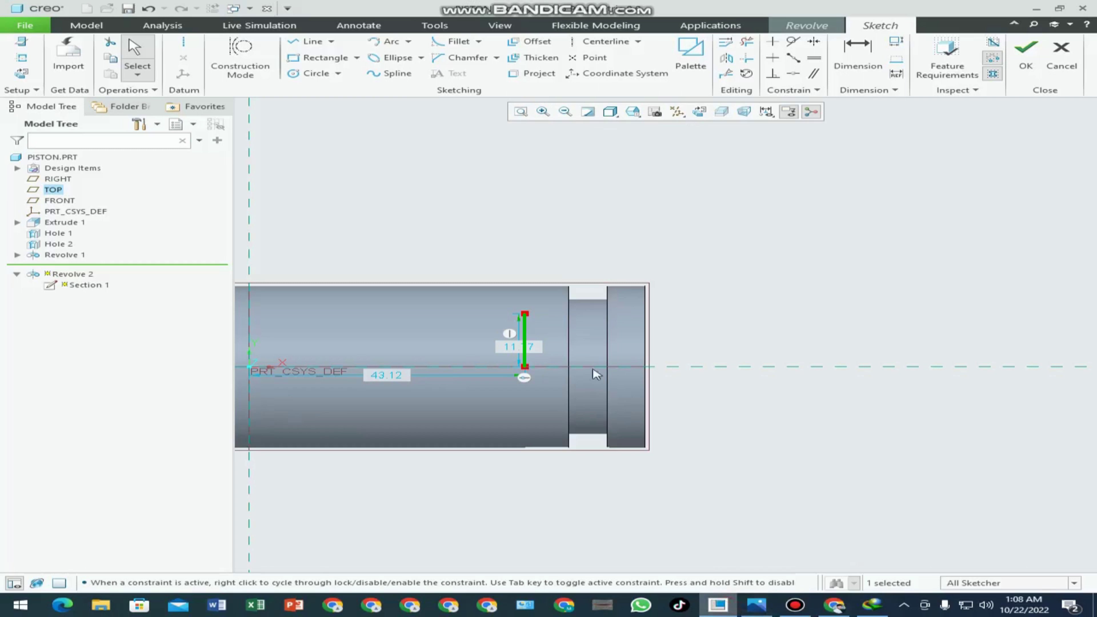
double_click(510, 349)
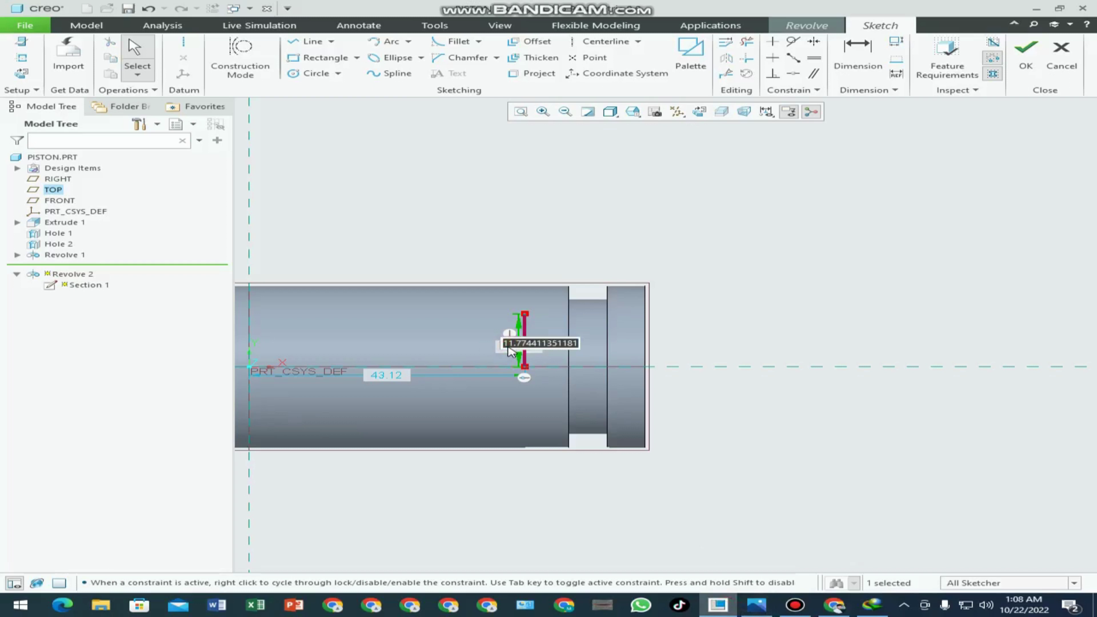
text(21.45/2)
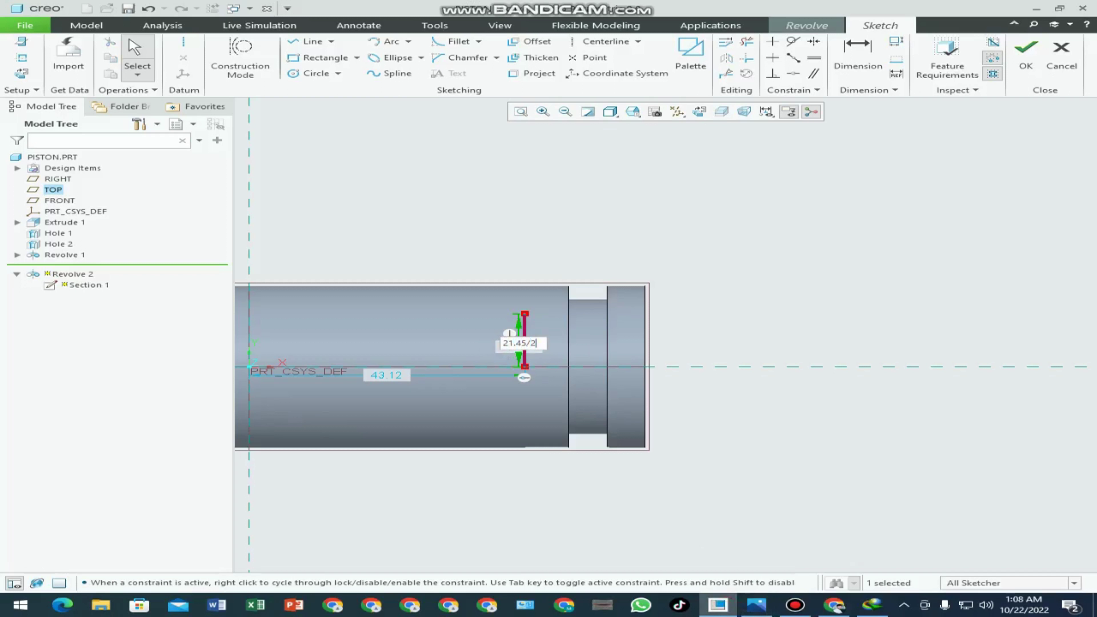
key(Return)
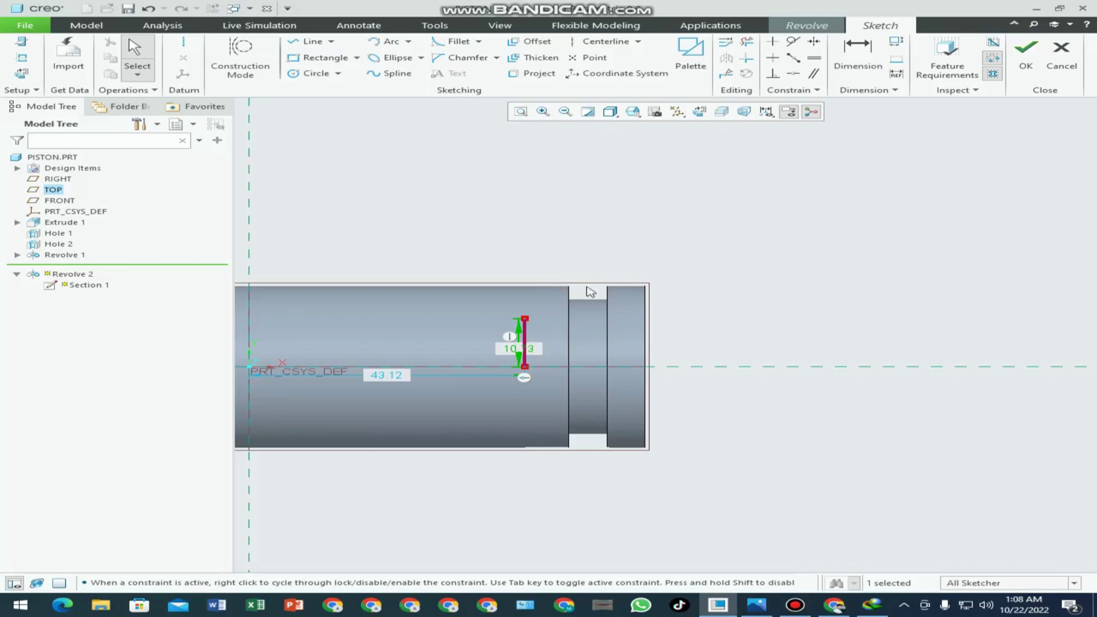
- Reference the tube's end face and place the vertical line 12 from it
click(25, 54)
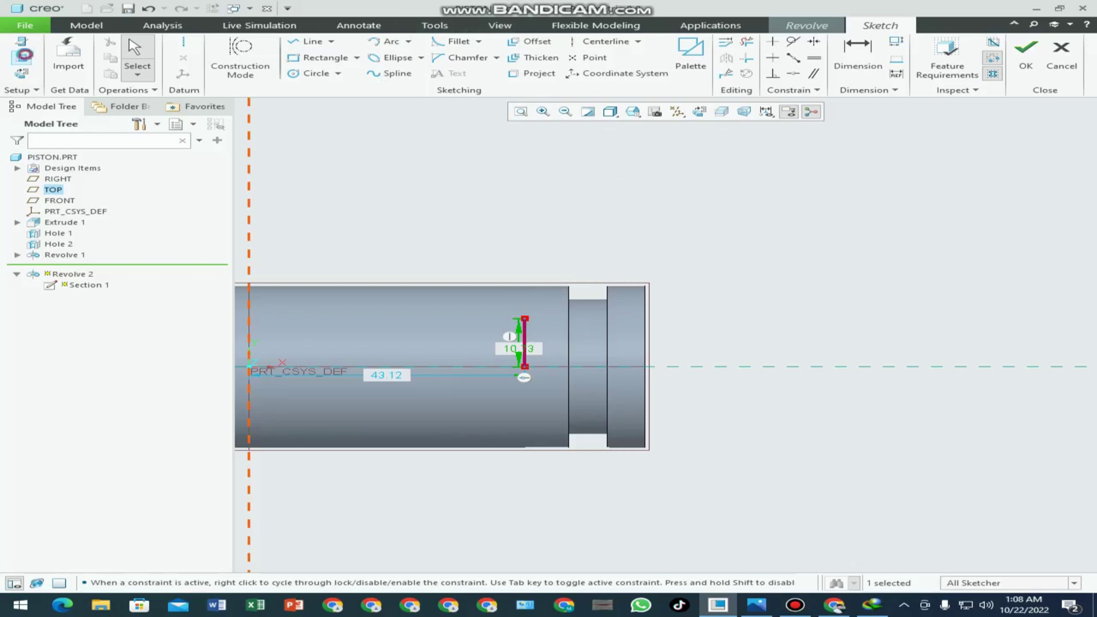
click(645, 320)
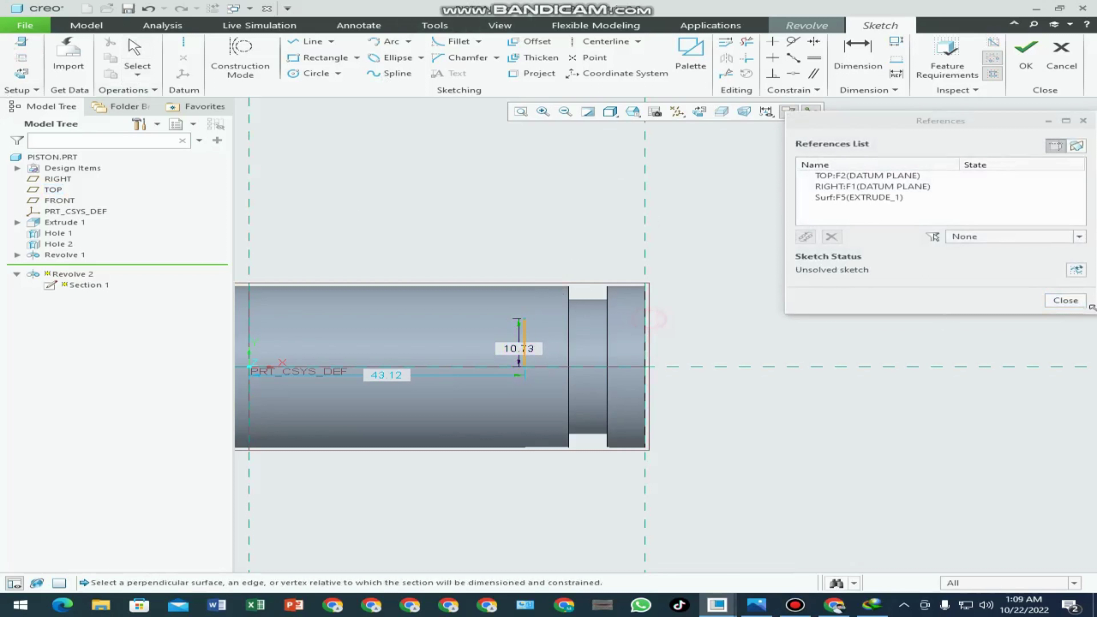
click(1066, 301)
click(858, 56)
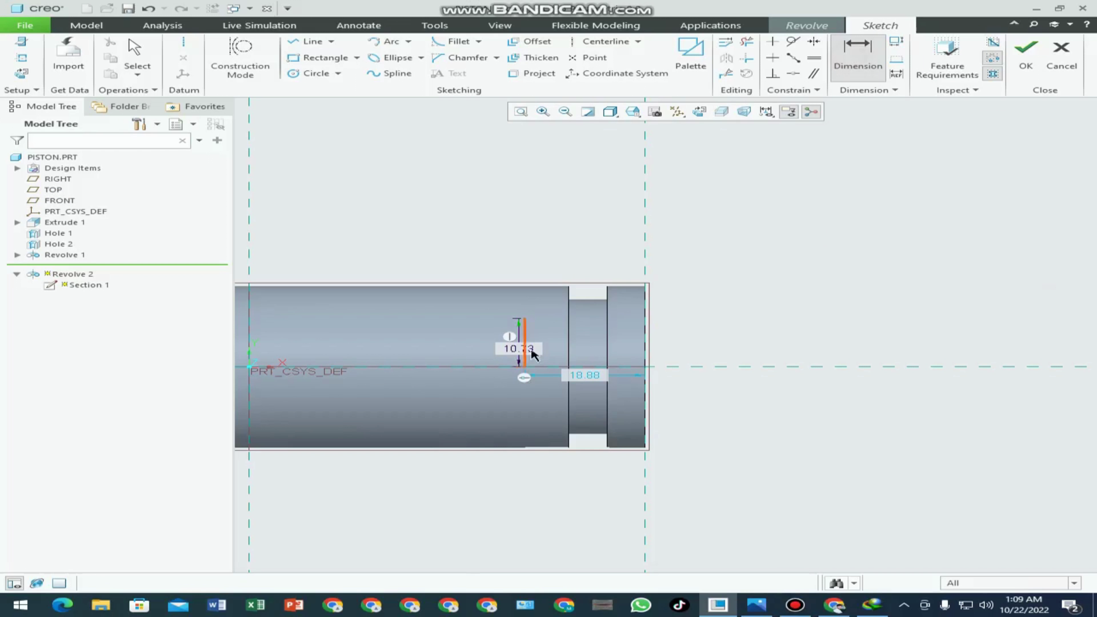
click(526, 345)
double_click(590, 378)
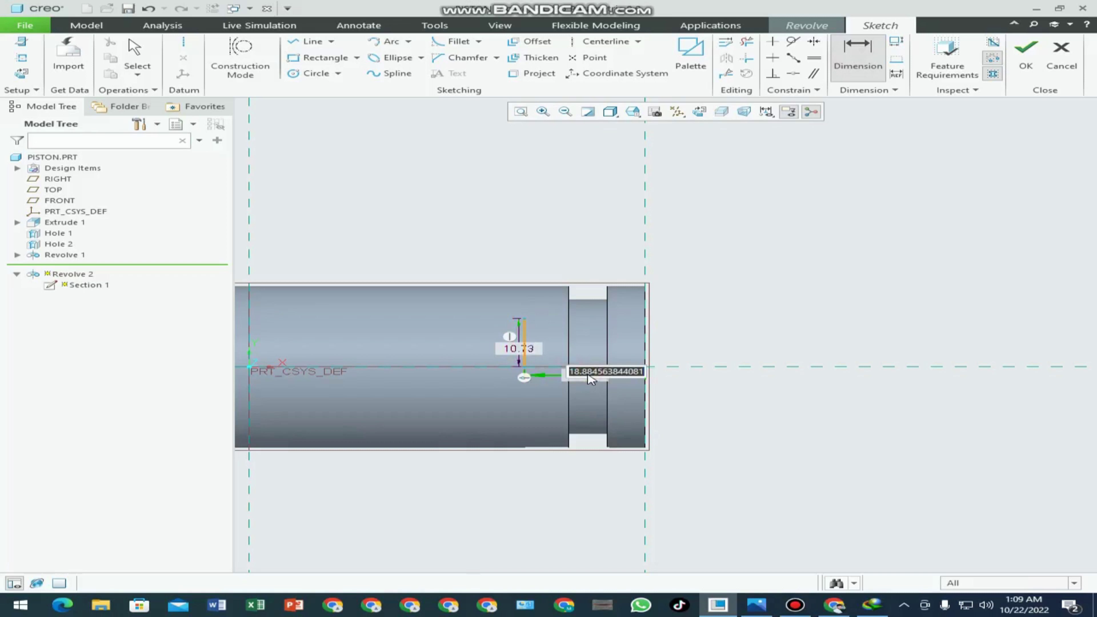
text(12)
key(Return)
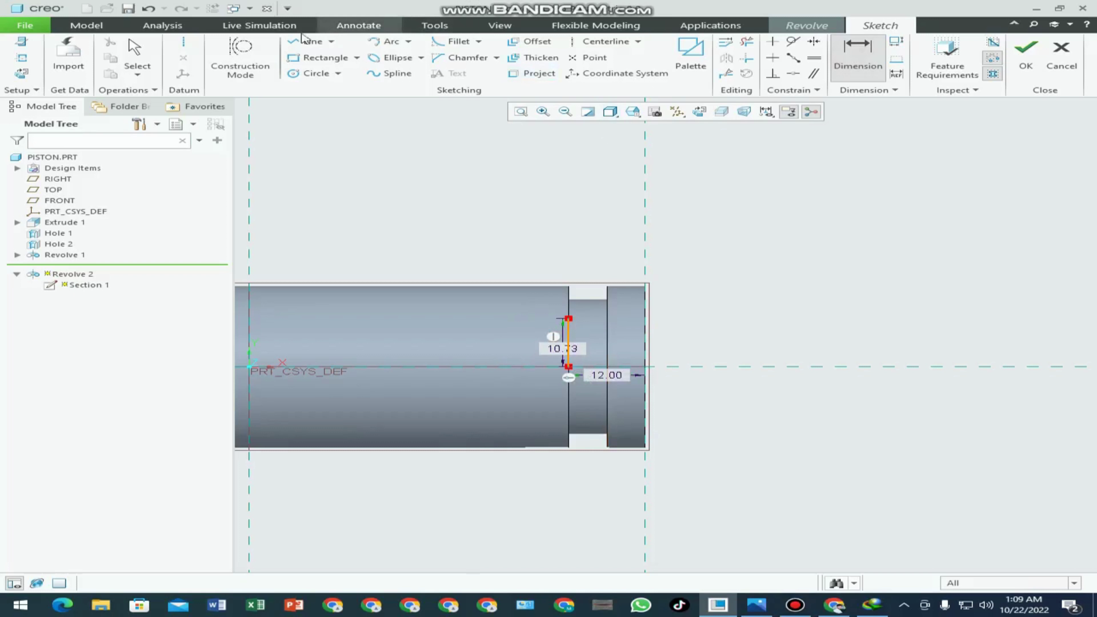
click(307, 41)
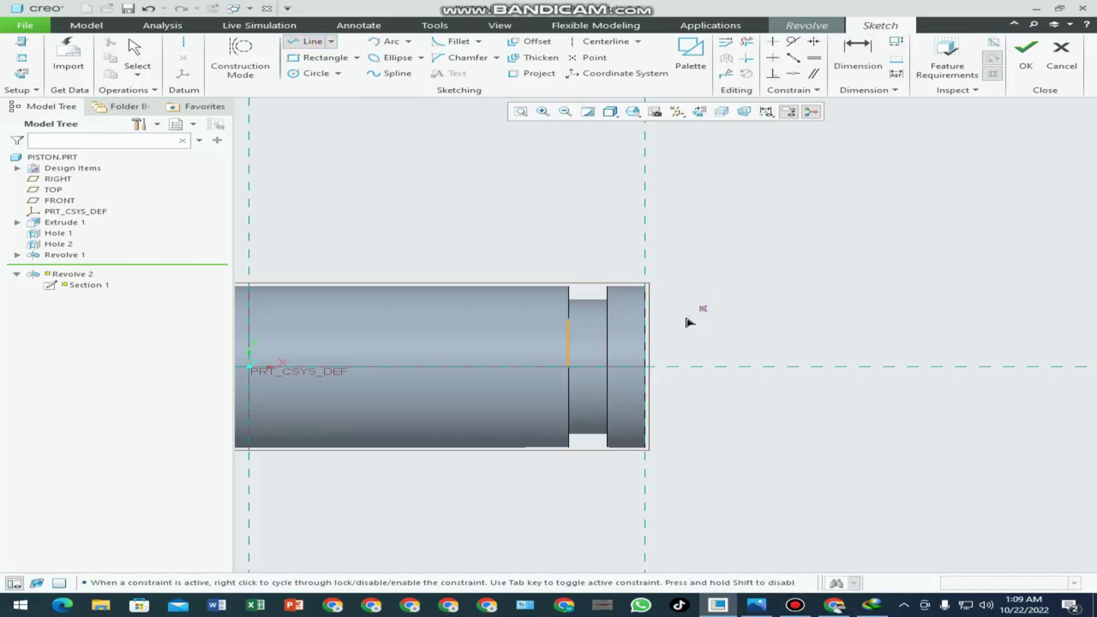
- Draw a sloped line from the vertical line's top, ending 15 above the centerline
click(568, 319)
click(671, 300)
middle_click(691, 309)
middle_click(862, 196)
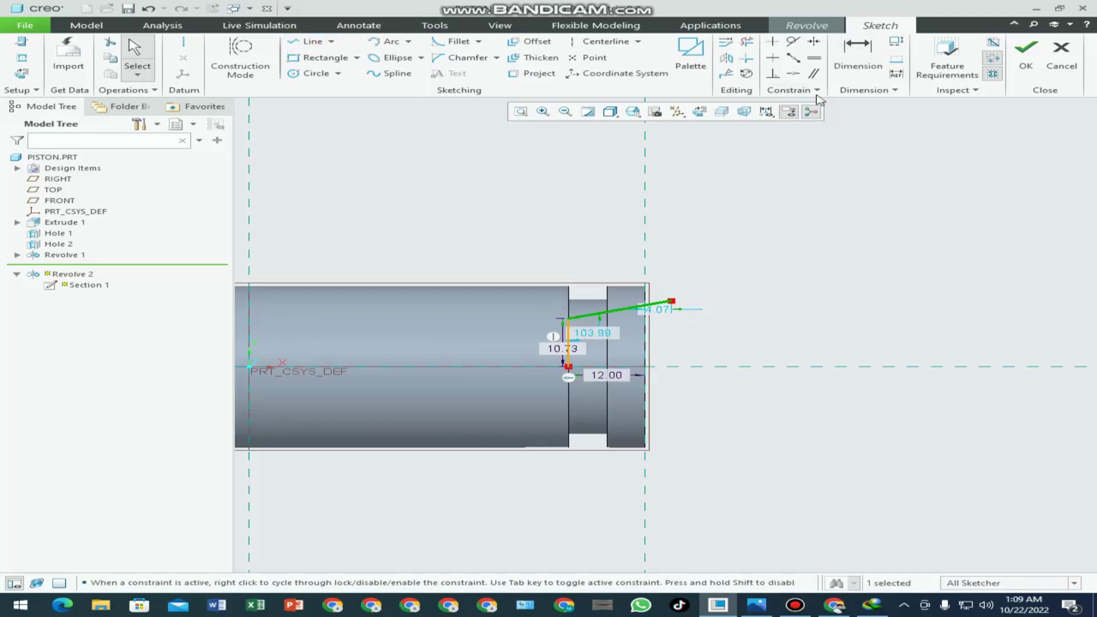
click(858, 52)
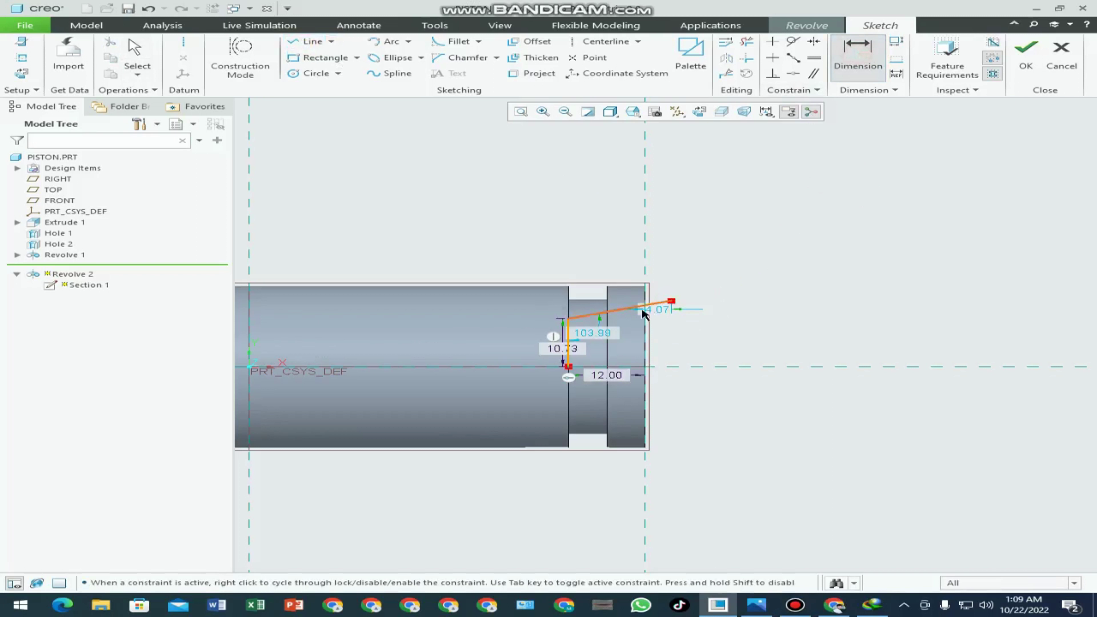
click(621, 313)
click(709, 367)
middle_click(686, 333)
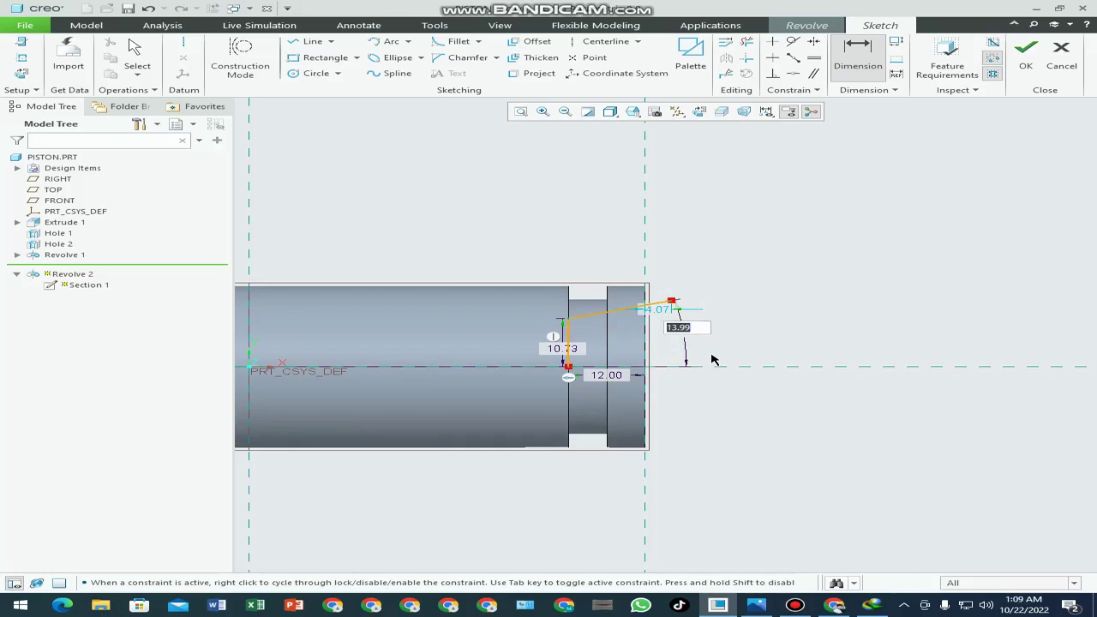
text(15)
key(Return)
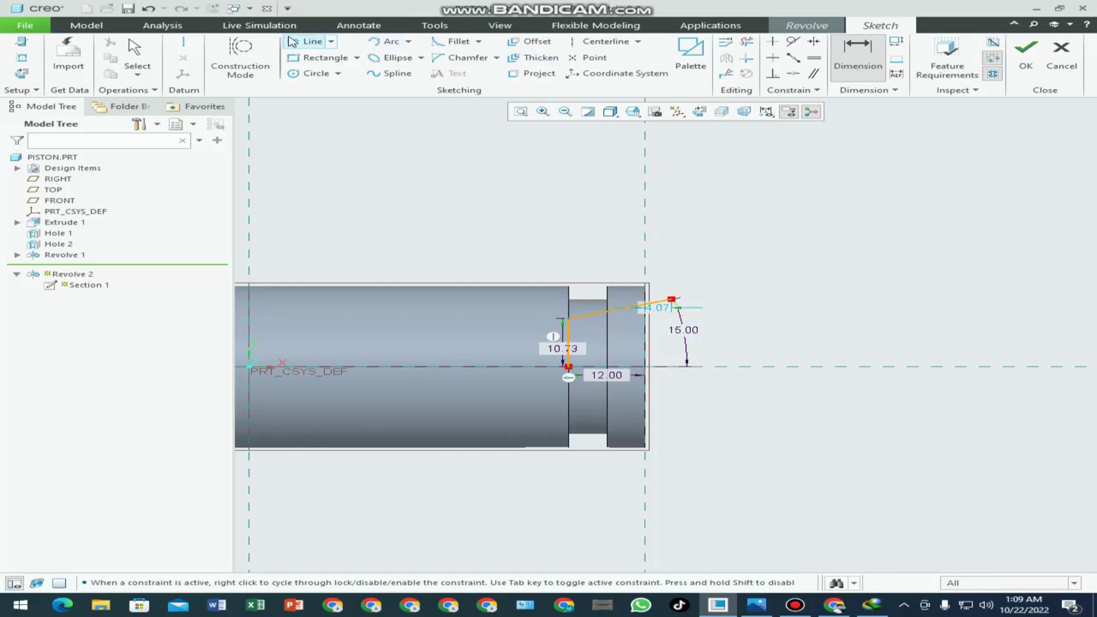
- Close the profile with lines down to the centerline and back along it
click(308, 41)
click(672, 299)
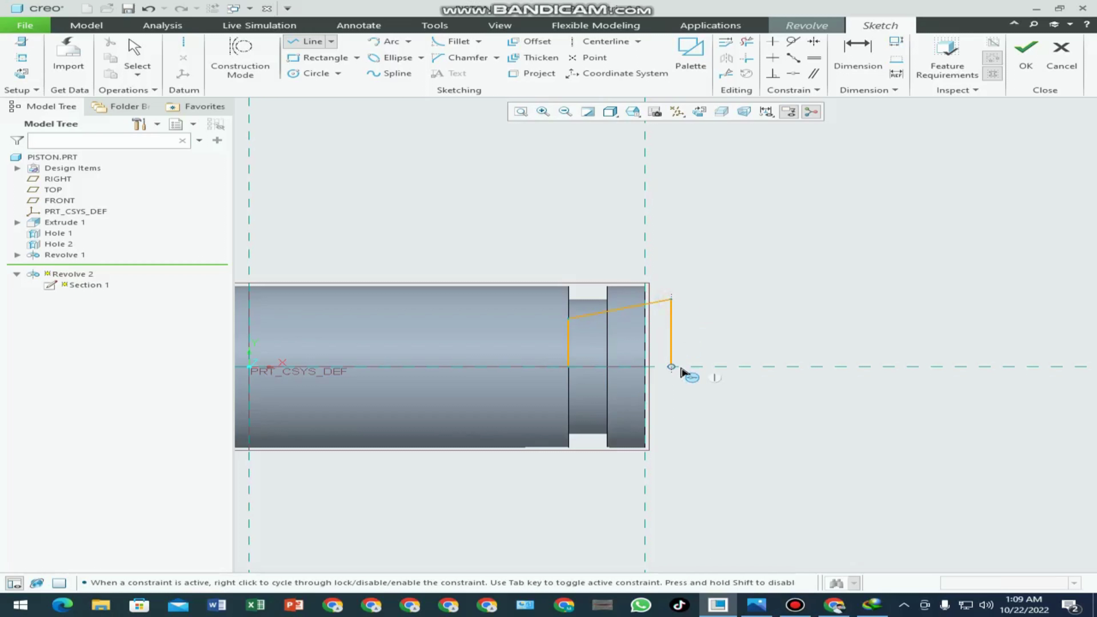
click(672, 367)
click(569, 367)
middle_click(812, 312)
scroll(939, 183, up, 1)
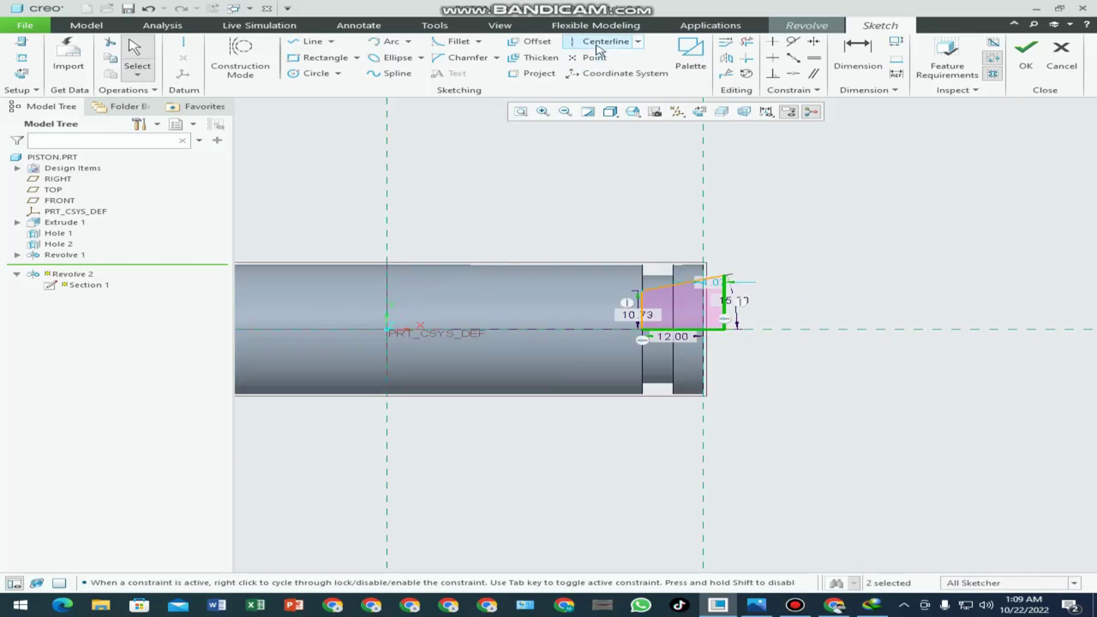
- Add a horizontal axis centerline and finish the Revolve 2 sketch
click(604, 41)
click(454, 330)
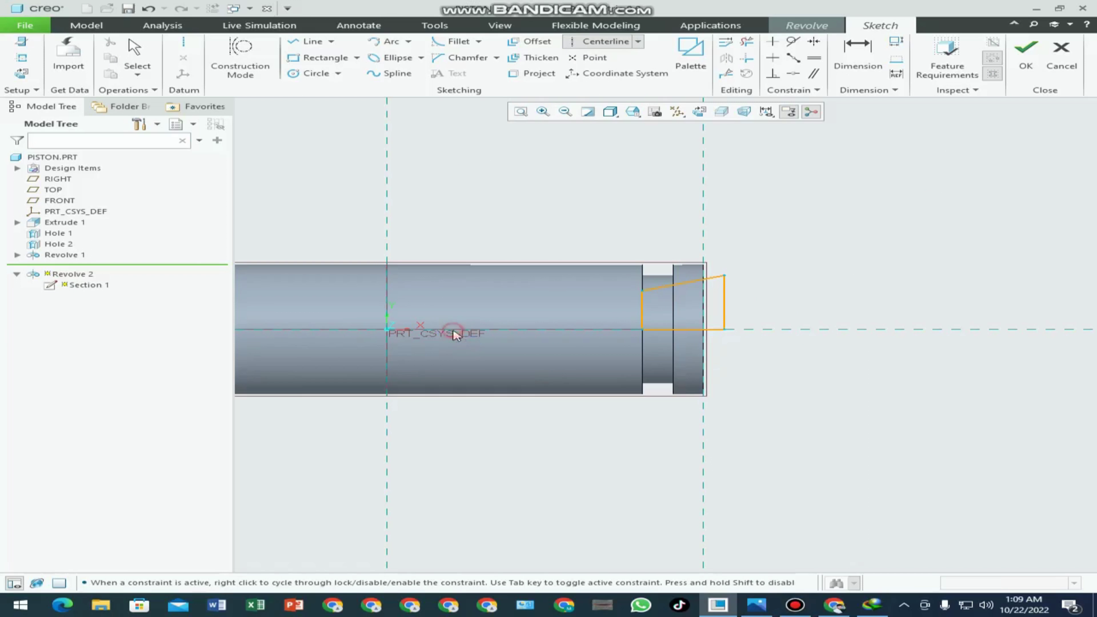
click(497, 330)
middle_click(585, 191)
click(1027, 61)
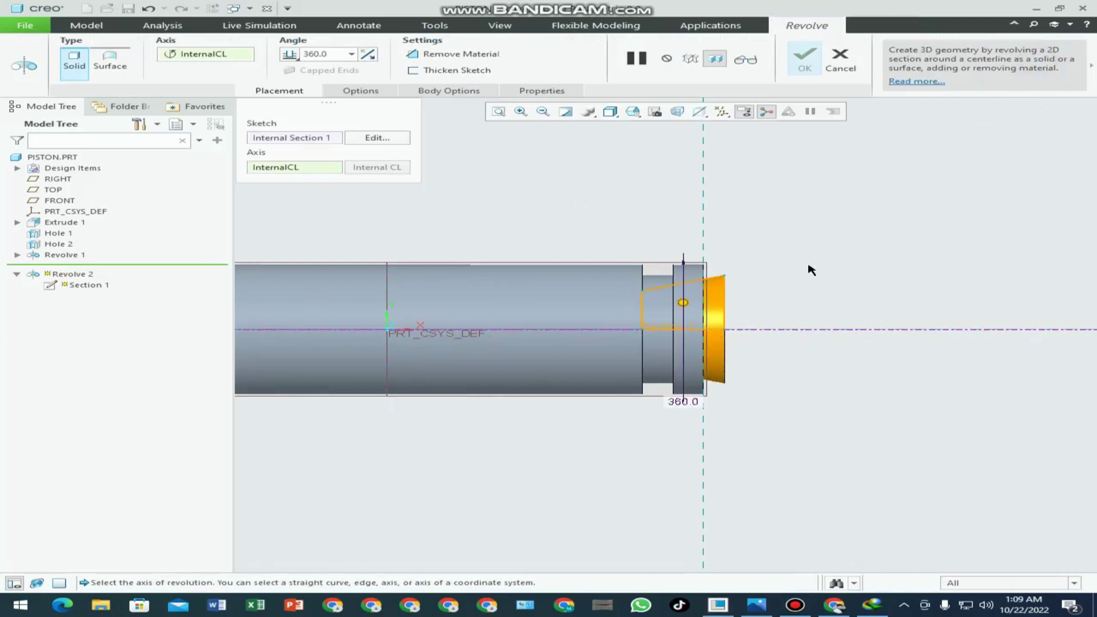
- Make Revolve 2 a material-removing cut, accept it, and bring up the reference drawing
click(454, 54)
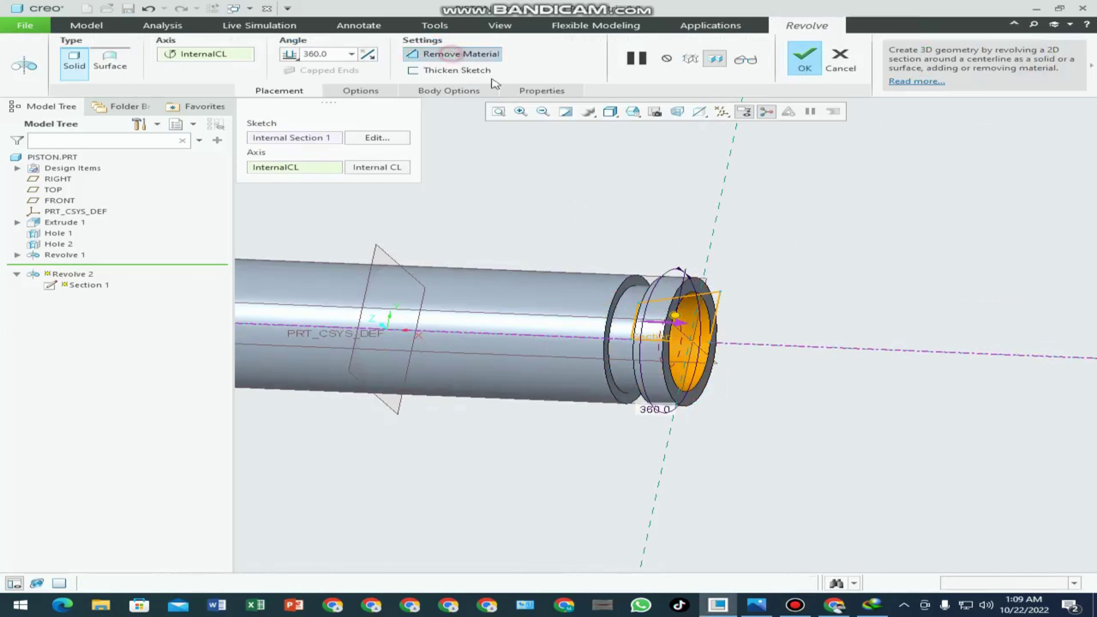
middle_drag(681, 199, 650, 201)
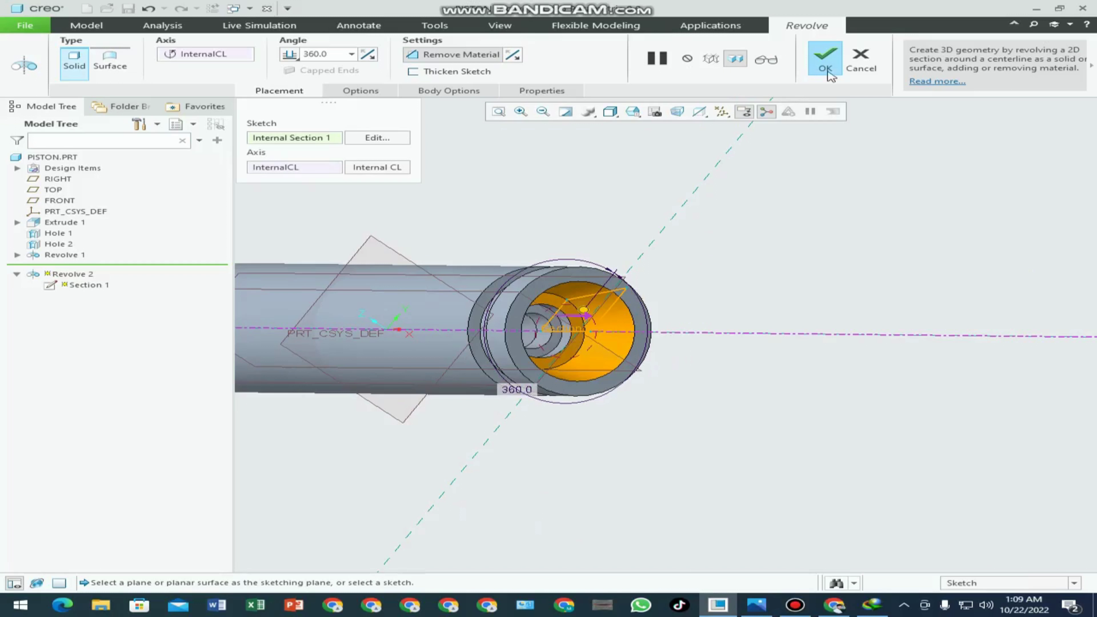
click(825, 60)
mouse_move(816, 211)
middle_down()
mouse_move(747, 196)
mouse_move(778, 227)
mouse_move(698, 231)
middle_up()
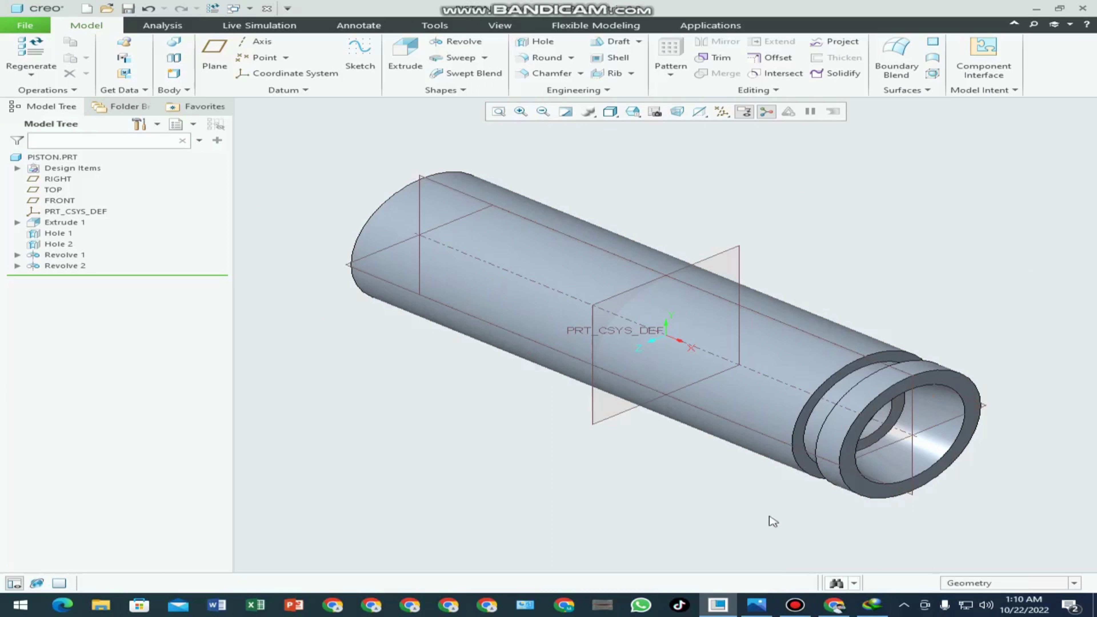
click(757, 605)
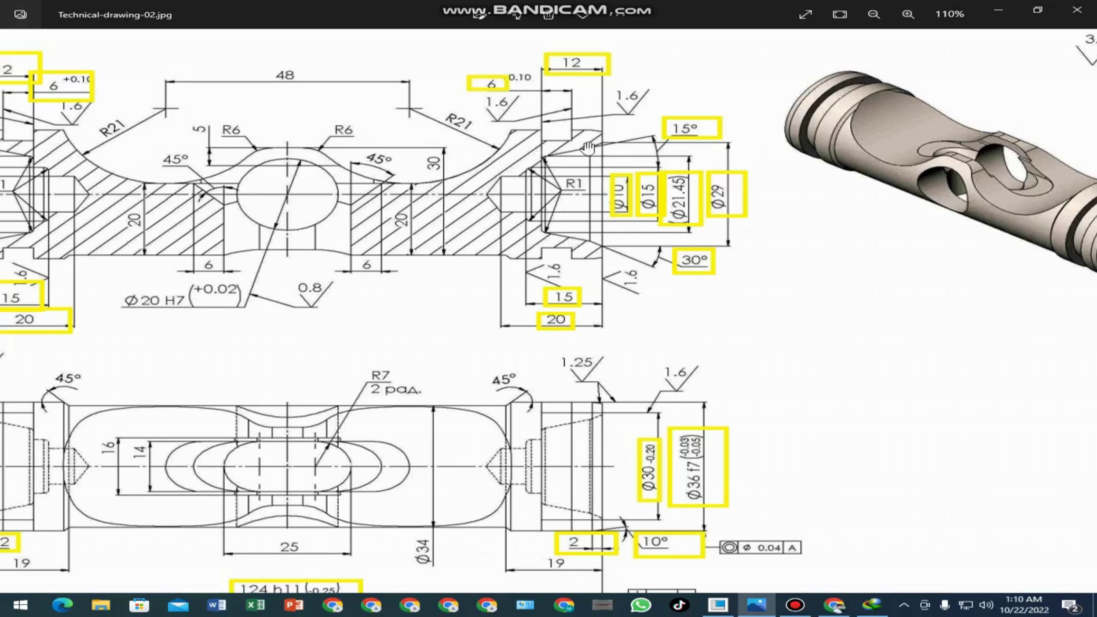
- Zoom into the end-bore detail on Technical-drawing-02.jpg, then return to the Creo model
scroll(544, 168, up, 3)
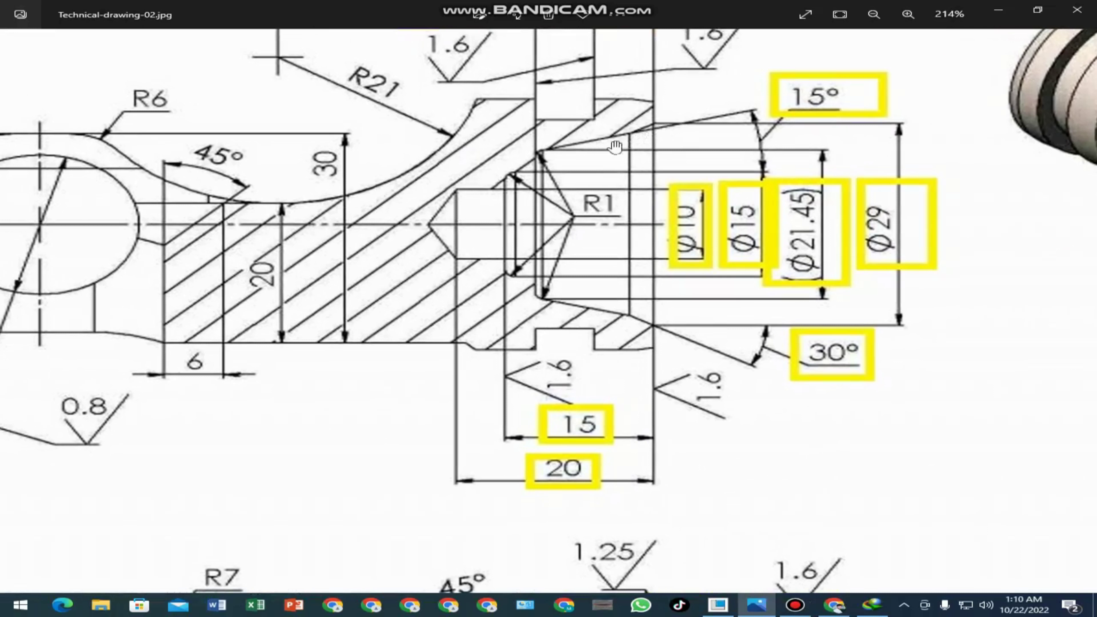
scroll(671, 254, down, 3)
scroll(671, 254, down, 2)
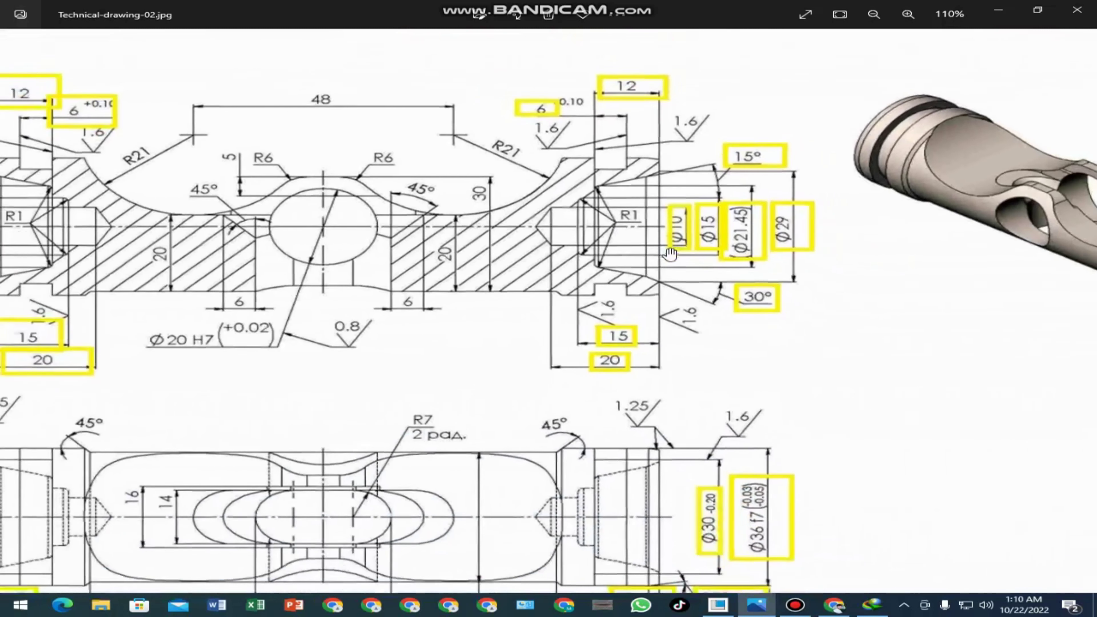
click(719, 606)
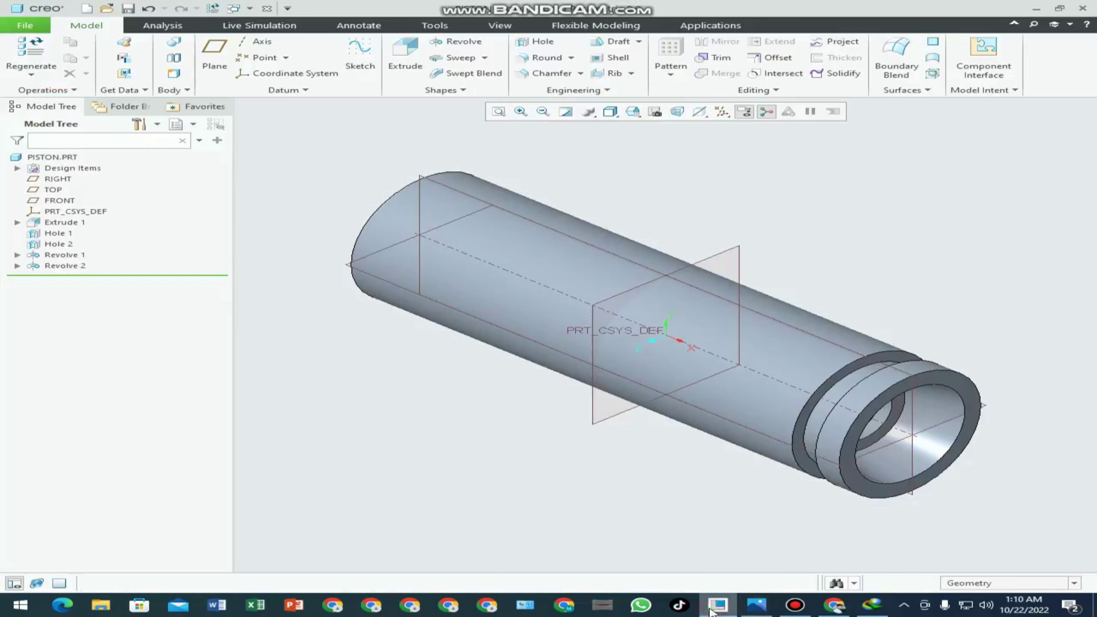
- Begin Revolve 3 with its sketch on FRONT, TOP as orientation reference, viewed flat
click(453, 41)
click(377, 136)
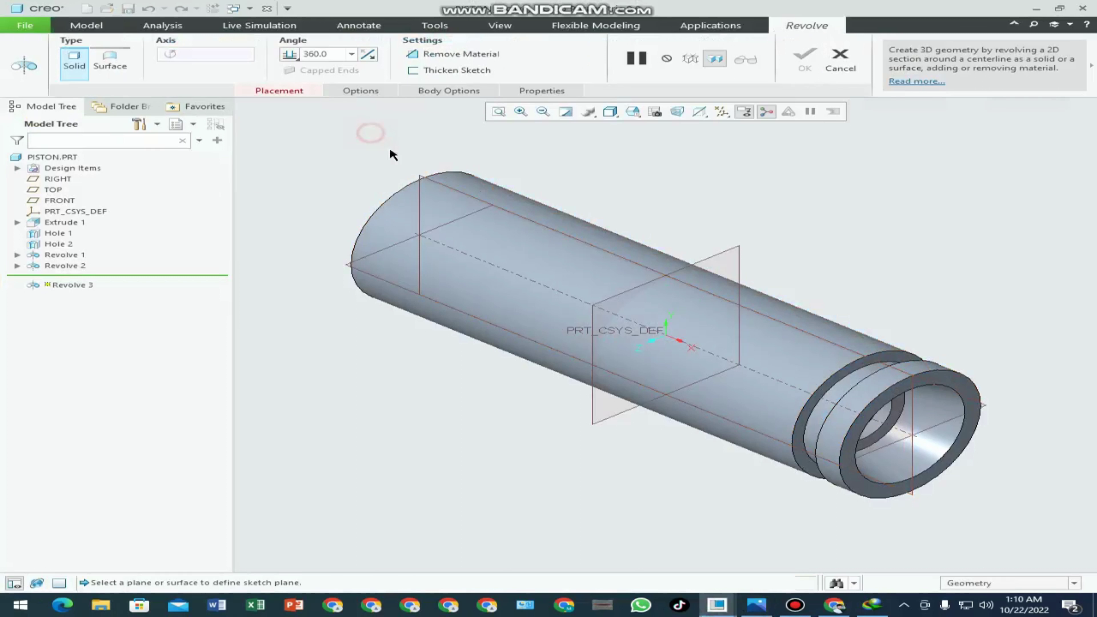
click(422, 177)
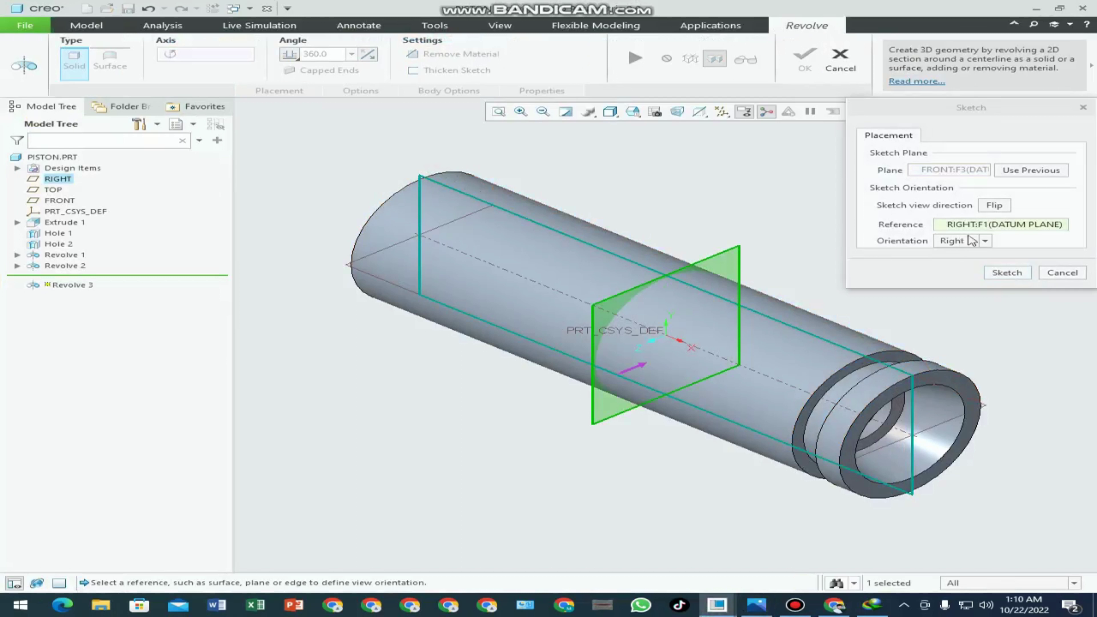
right_click(977, 224)
click(1003, 235)
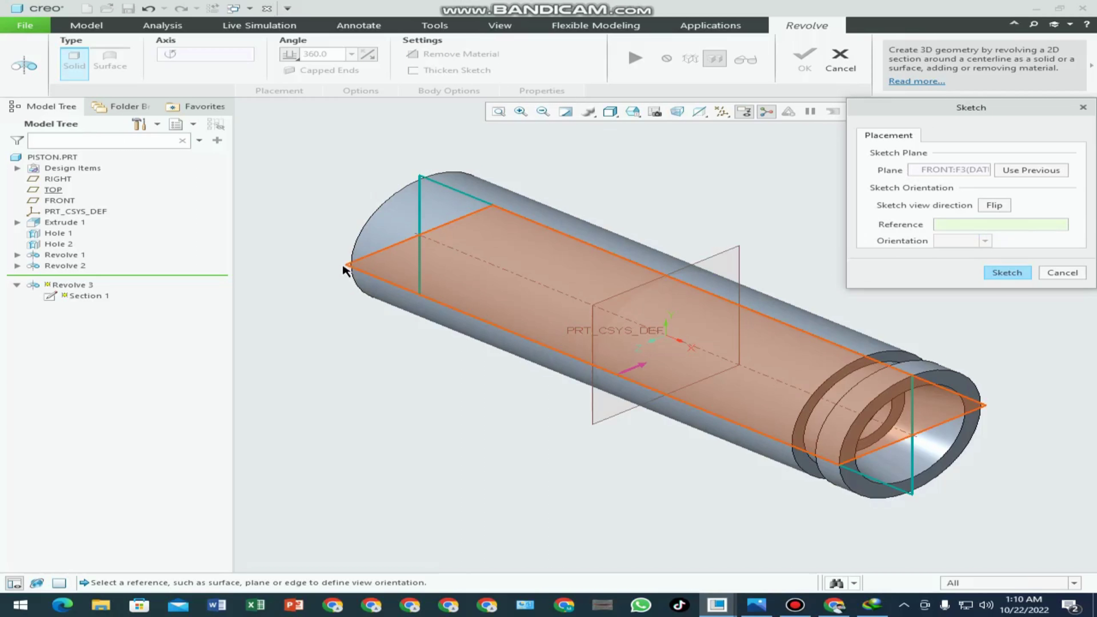
click(344, 270)
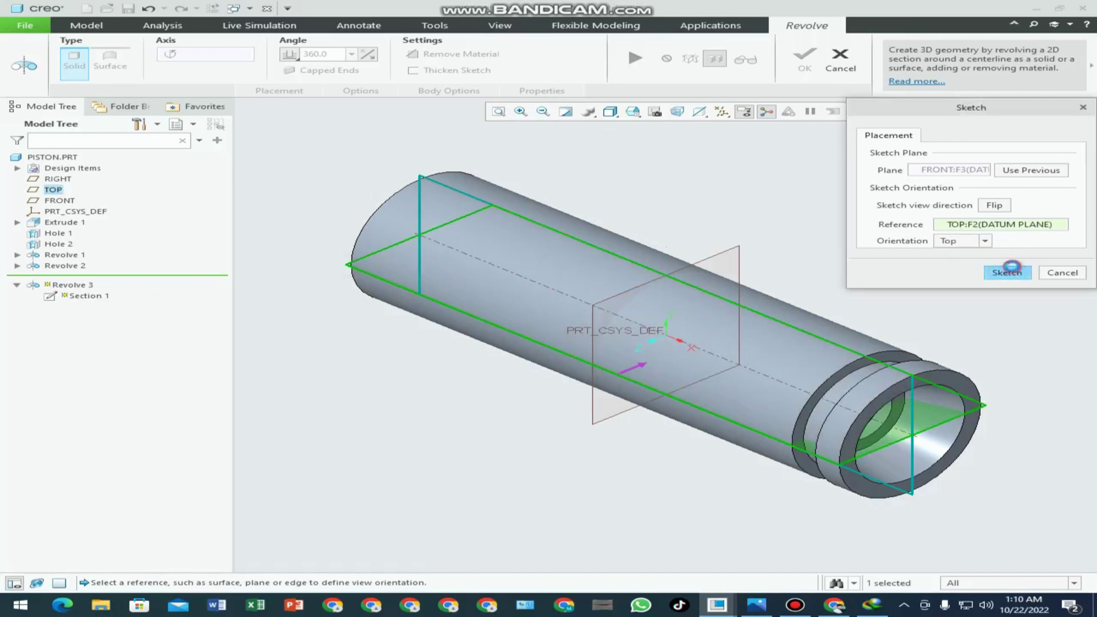
click(1007, 272)
click(21, 74)
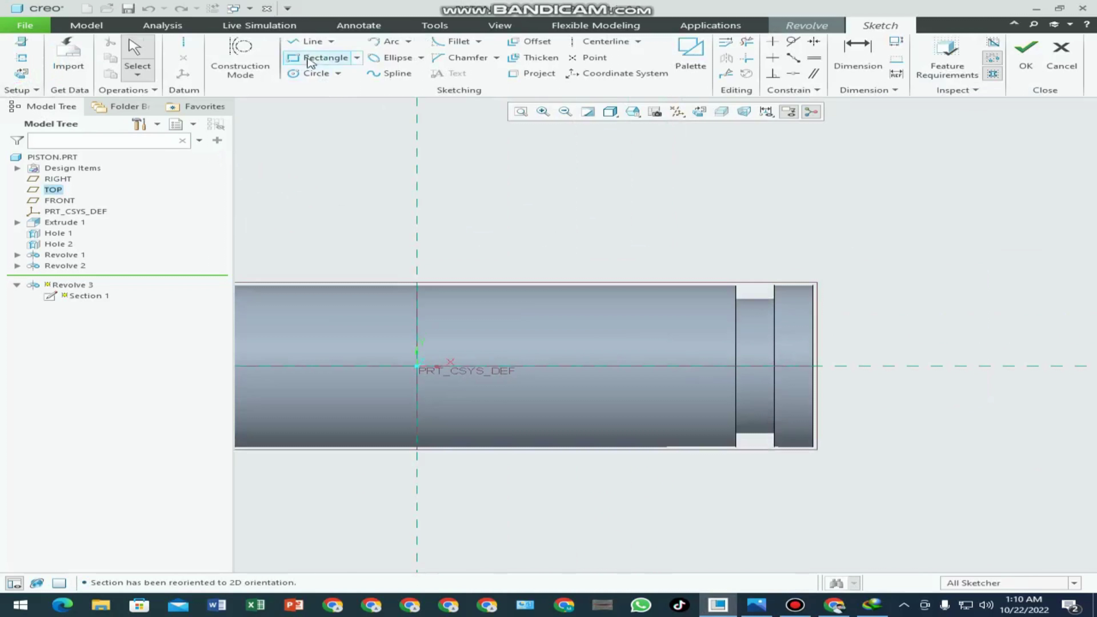
- Draw a vertical line up from the centerline and set its height to 29/2 (14.50)
click(308, 41)
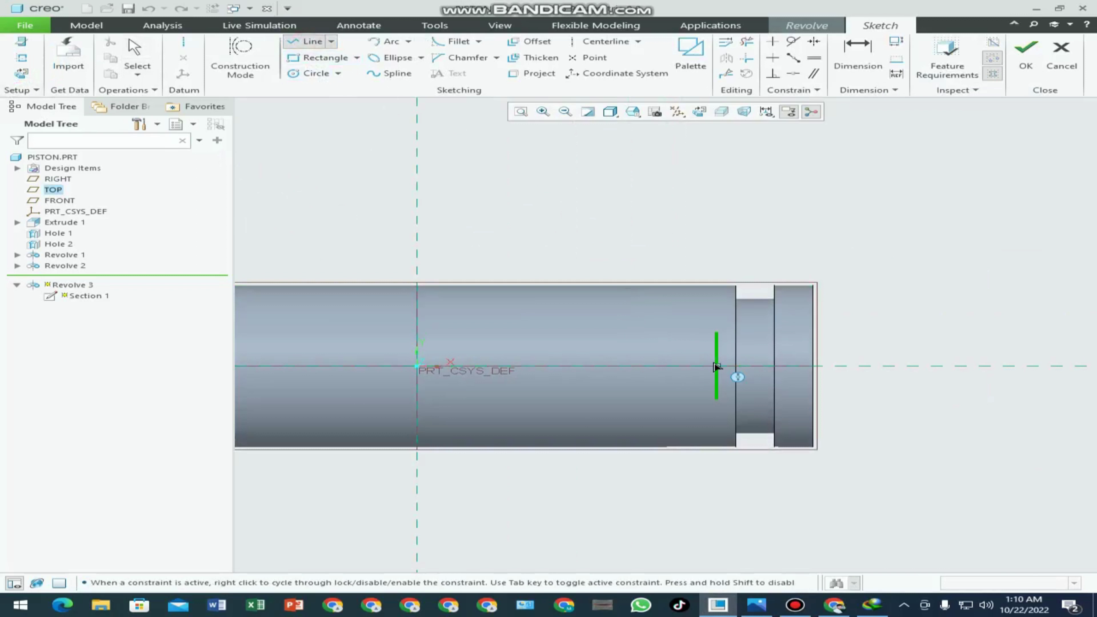
click(699, 366)
click(698, 316)
middle_click(627, 225)
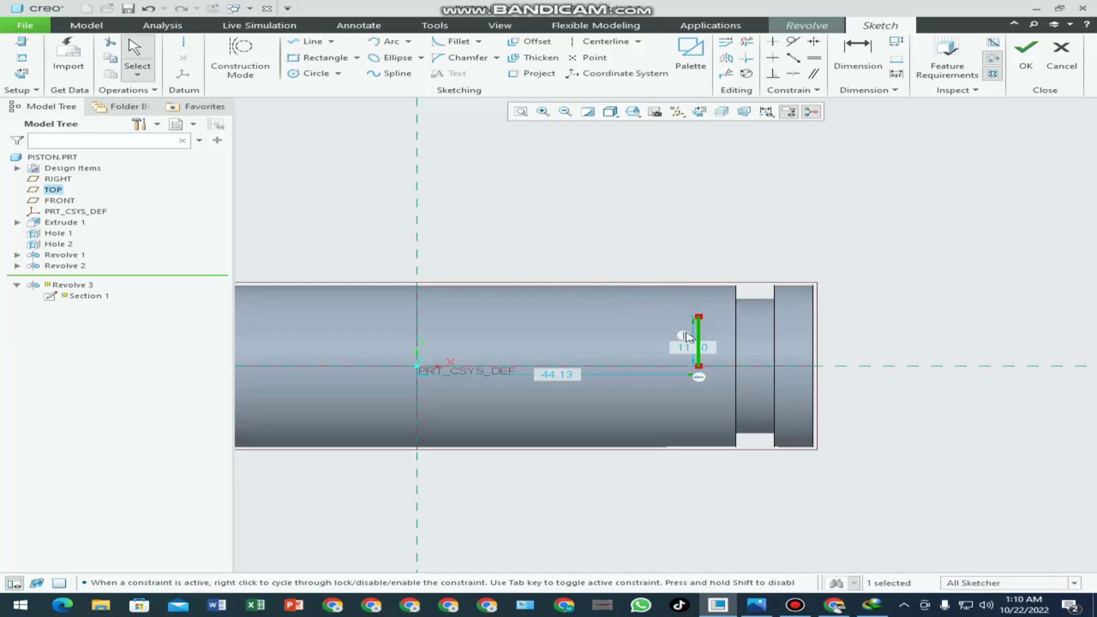
drag(683, 348, 657, 349)
double_click(658, 349)
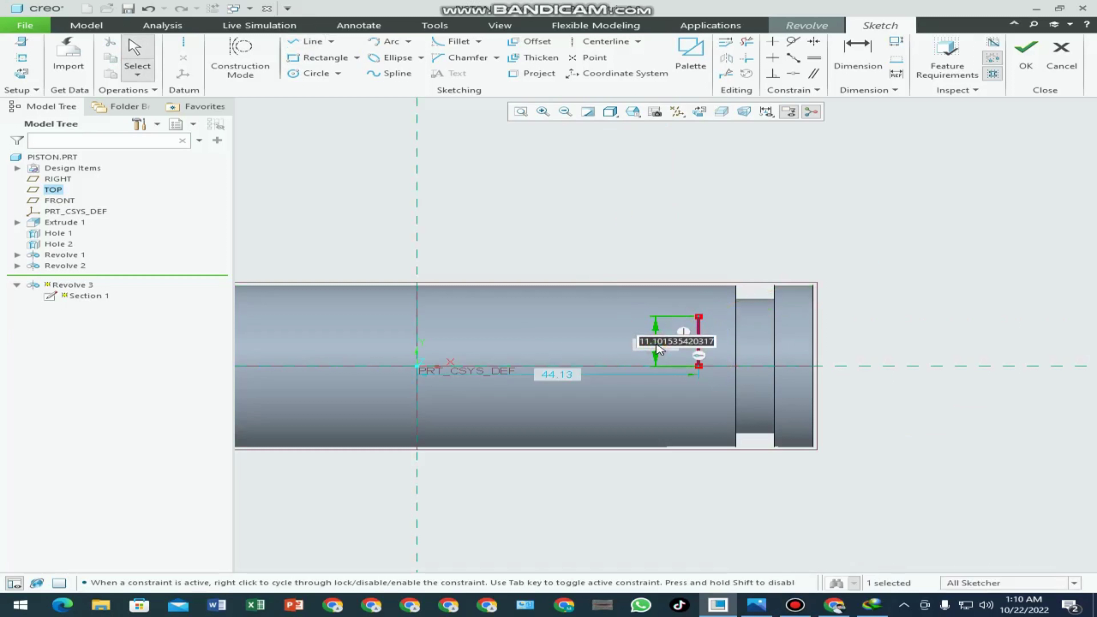
text(29/2)
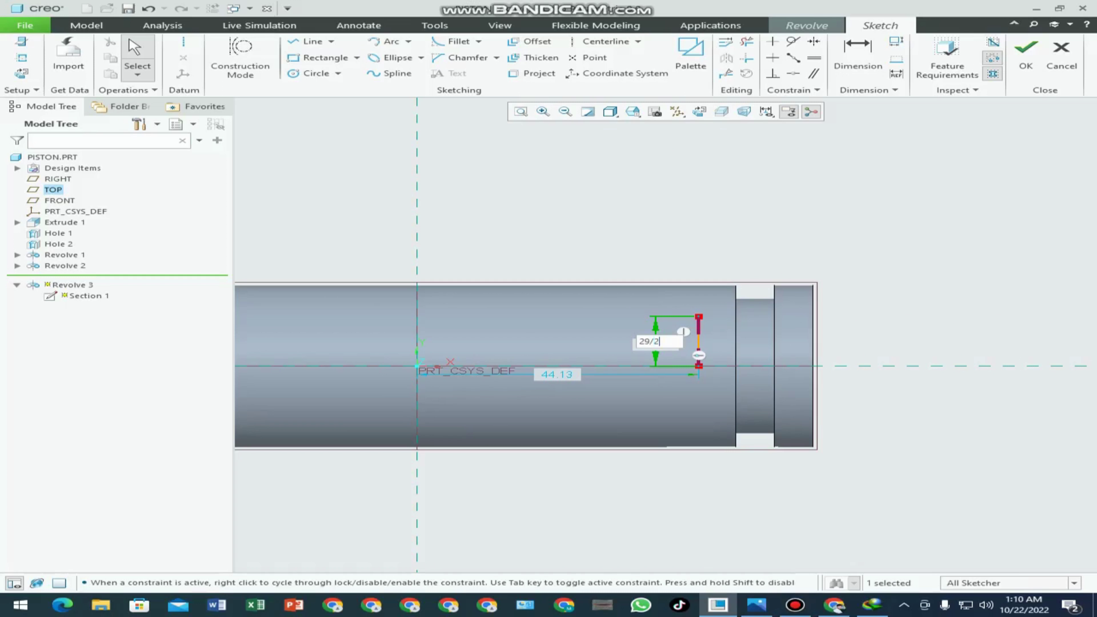
key(Return)
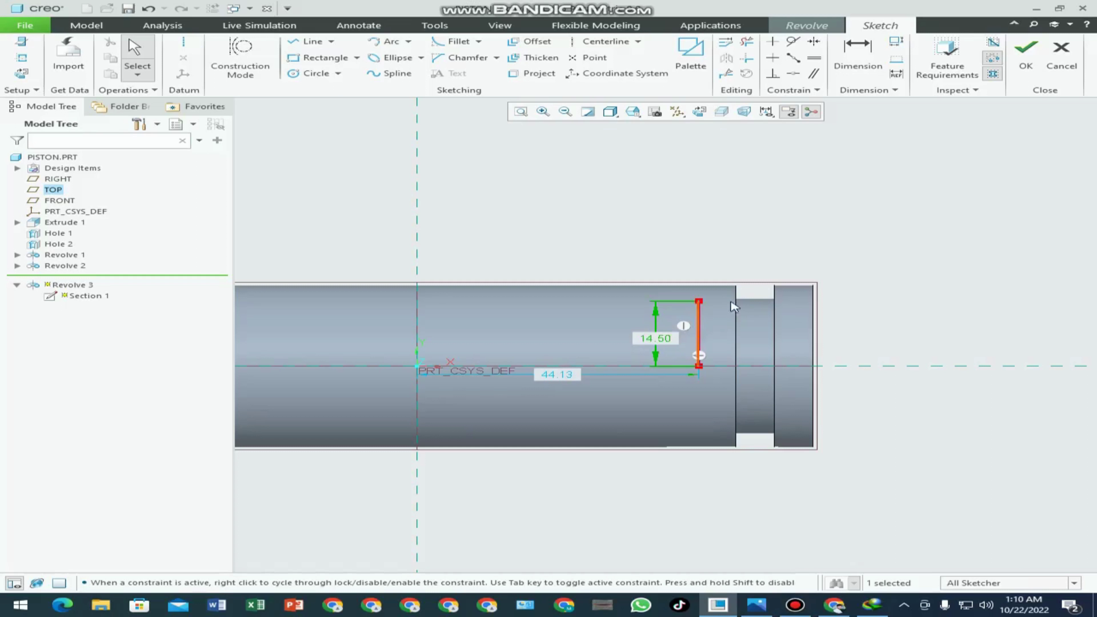
- Draw a sloped line from the vertical line's top toward the part's right end
click(307, 41)
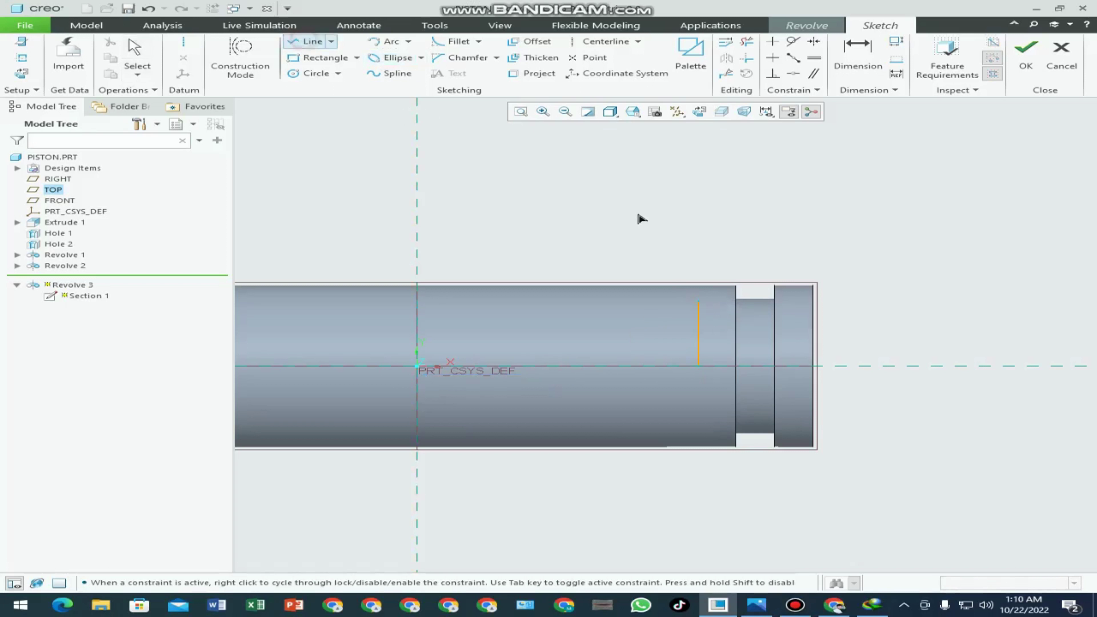
click(708, 306)
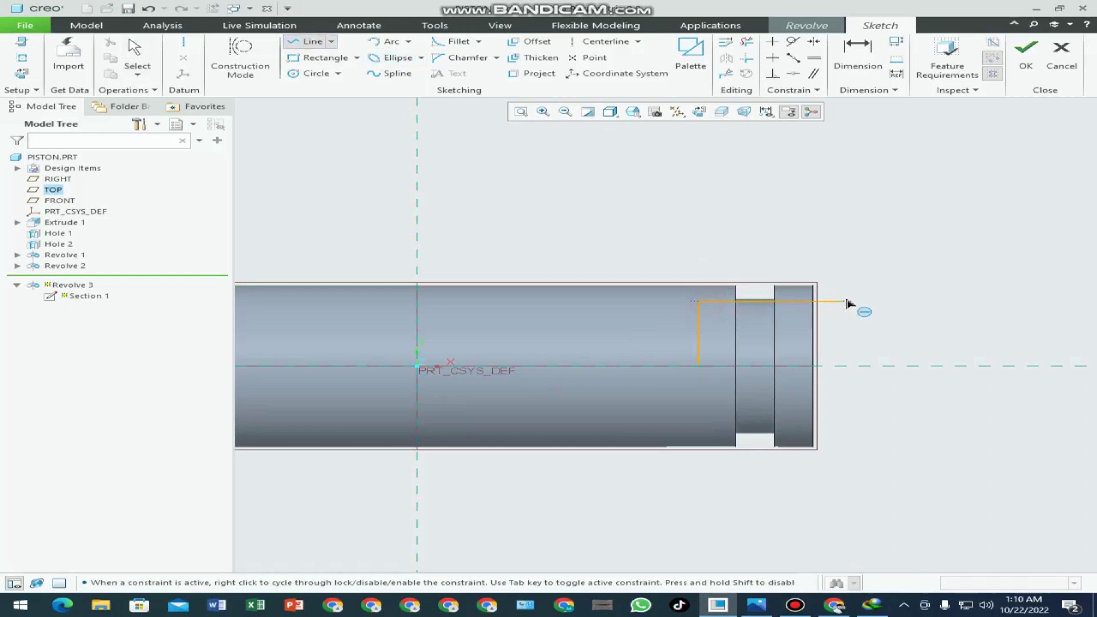
click(873, 261)
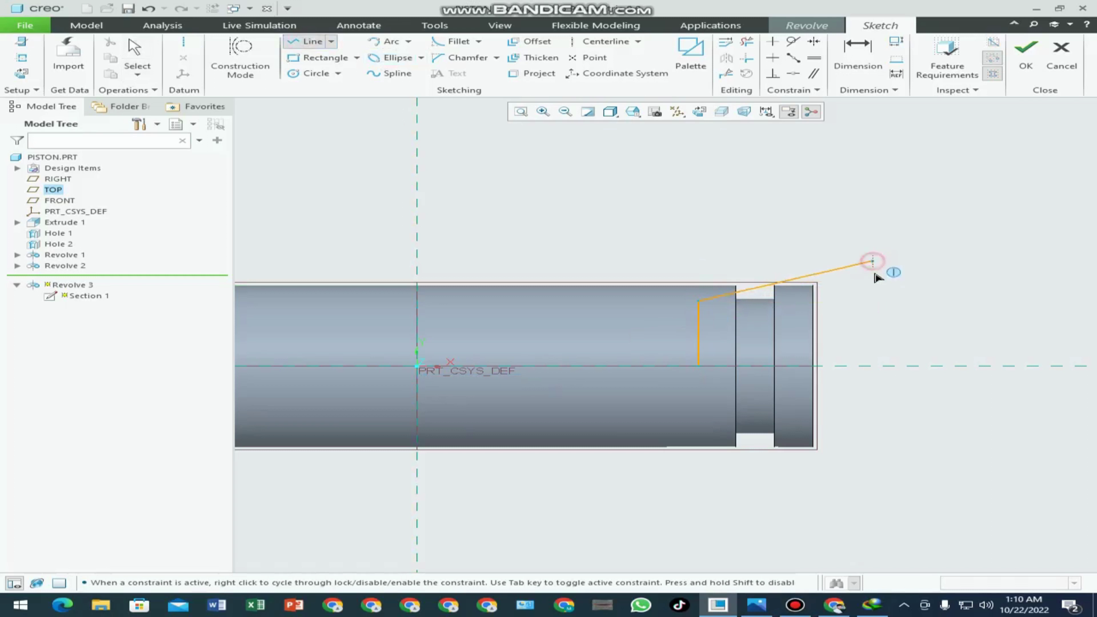
middle_click(876, 285)
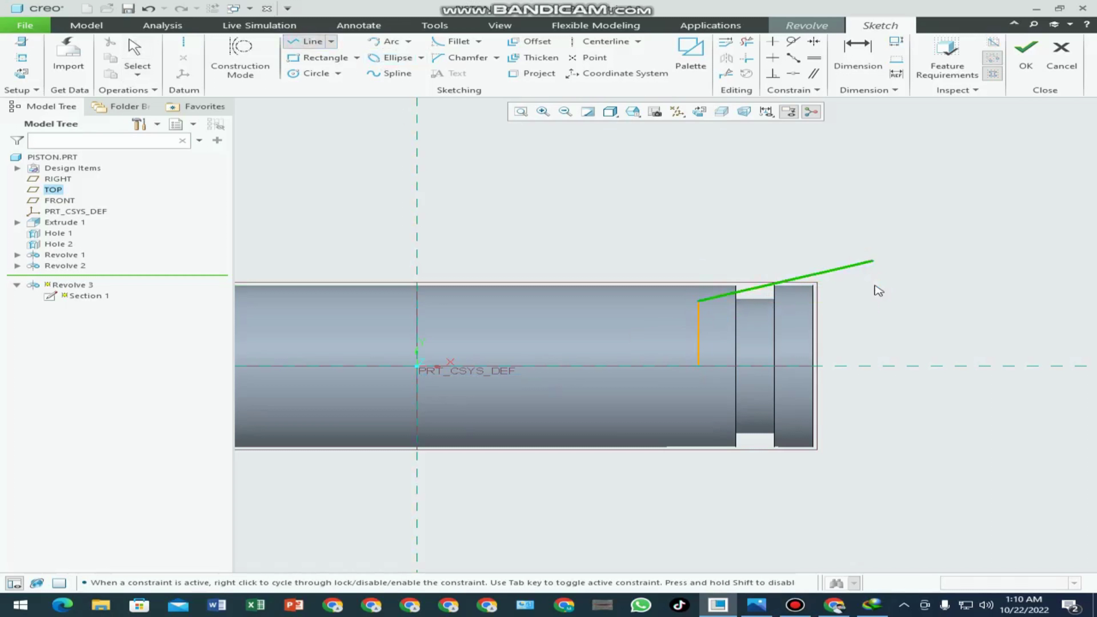
middle_click(831, 309)
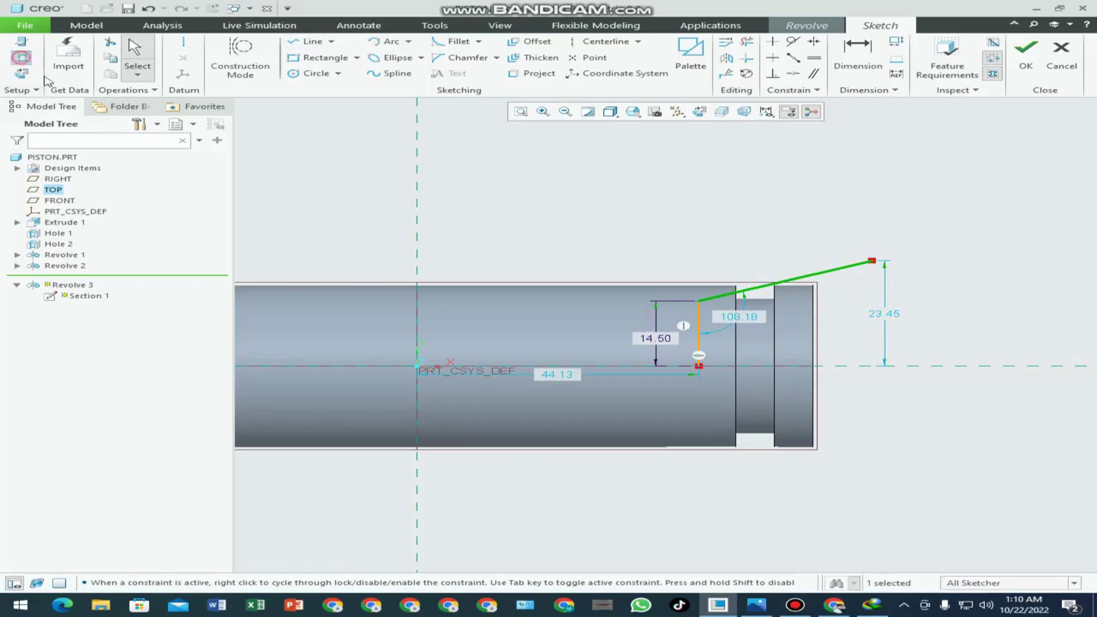
- Add the part's right end edge as a reference and place the vertical line 12 from it
click(20, 57)
click(813, 341)
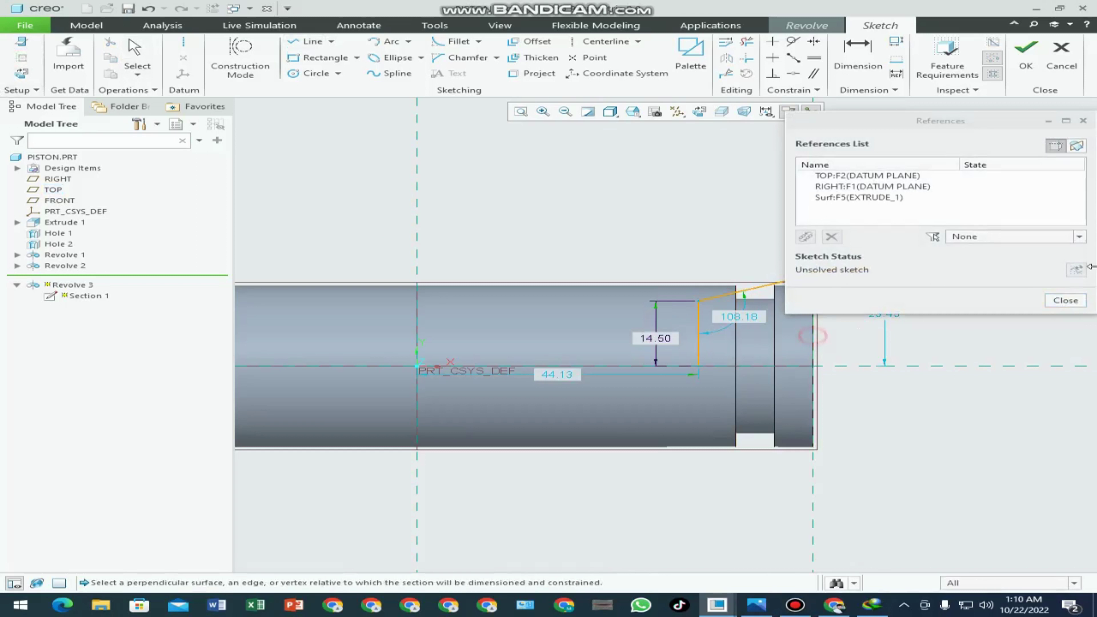
click(1066, 300)
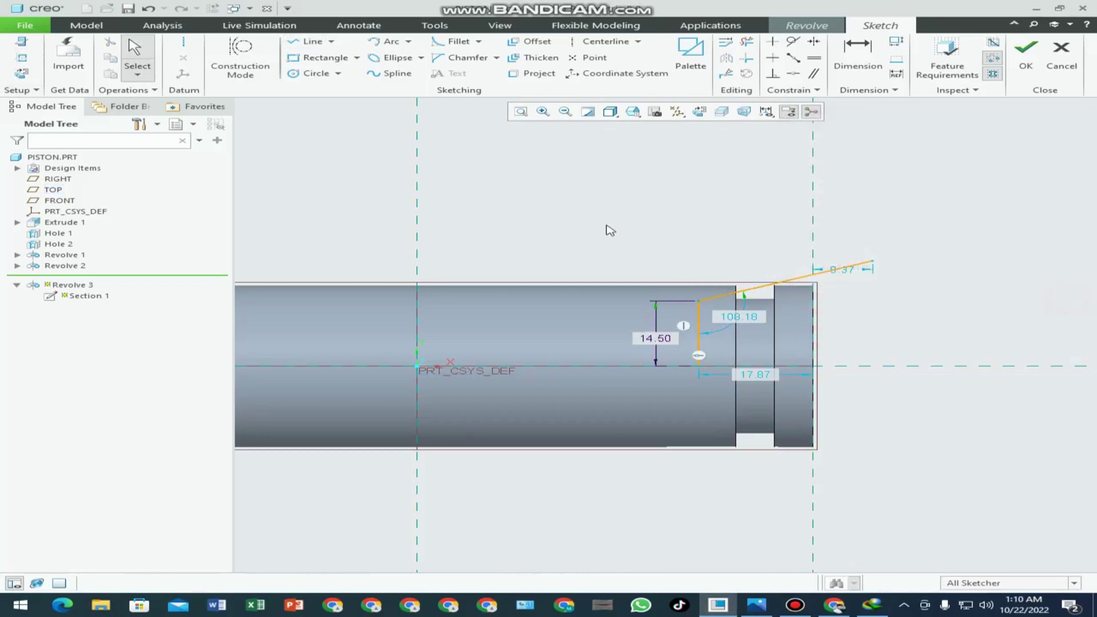
double_click(757, 380)
text(12)
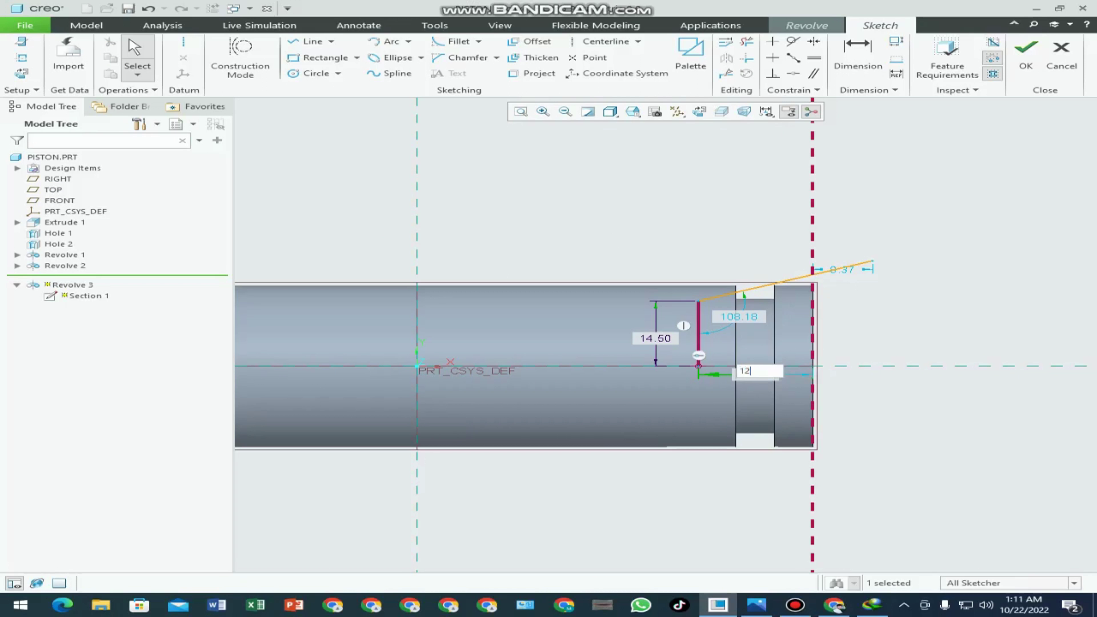
key(Return)
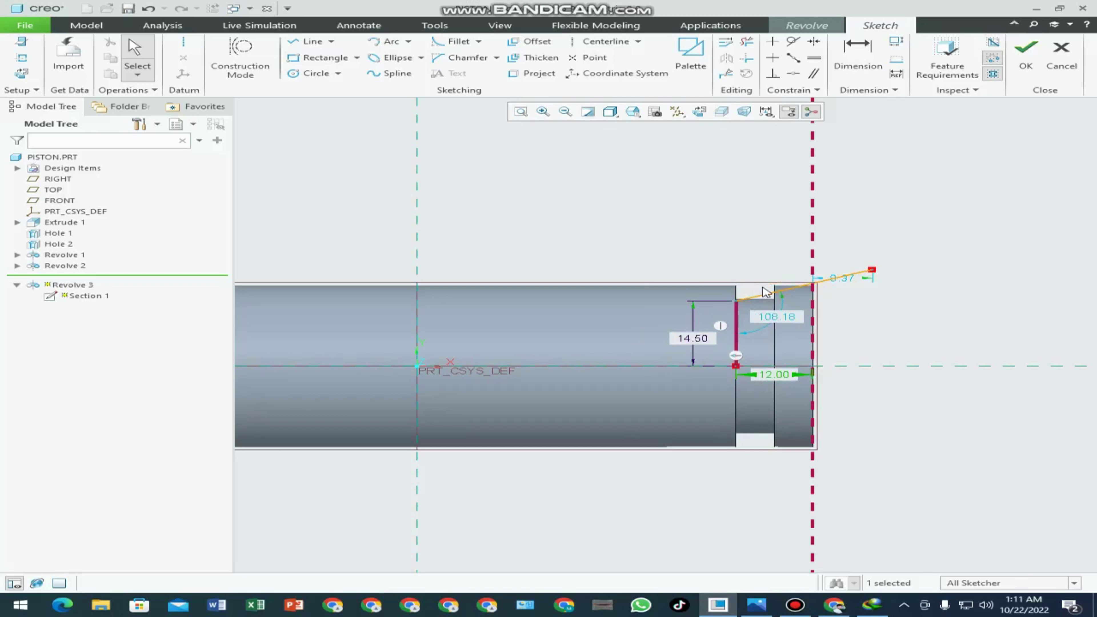
- Dimension the sloped line at 30° to the centerline, then bring up the reference drawing
click(857, 52)
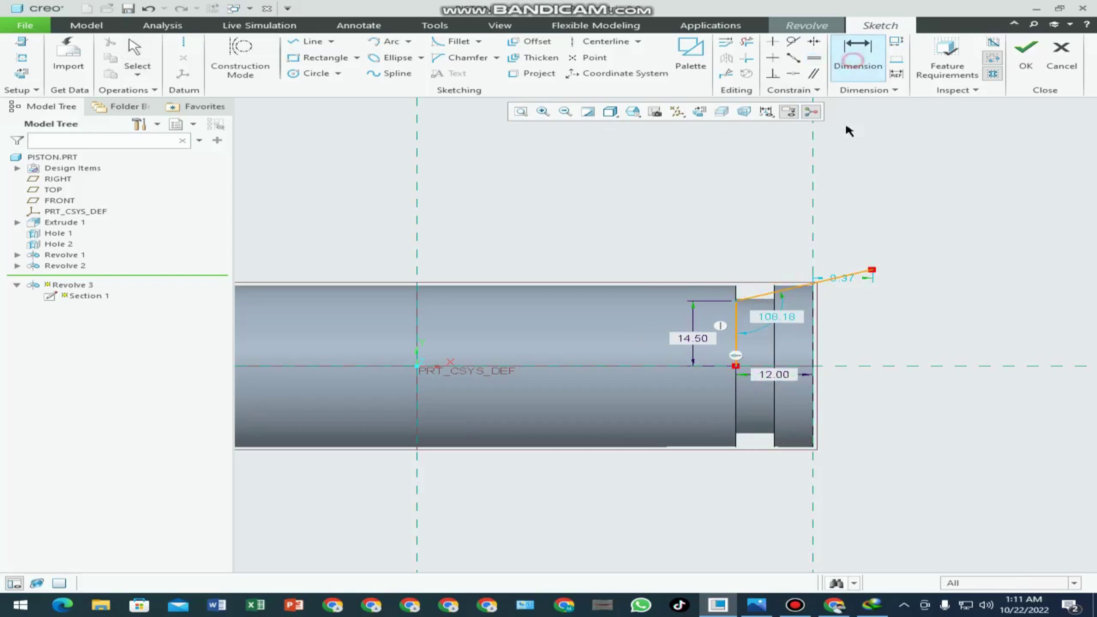
click(894, 366)
middle_click(882, 298)
text(3)
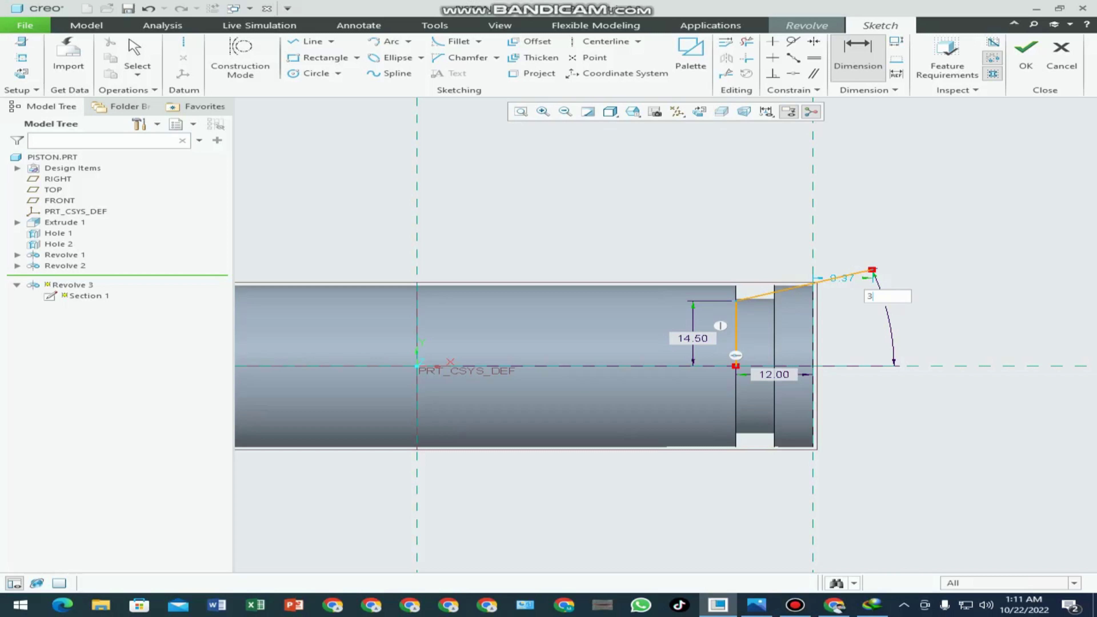
text(0)
key(Return)
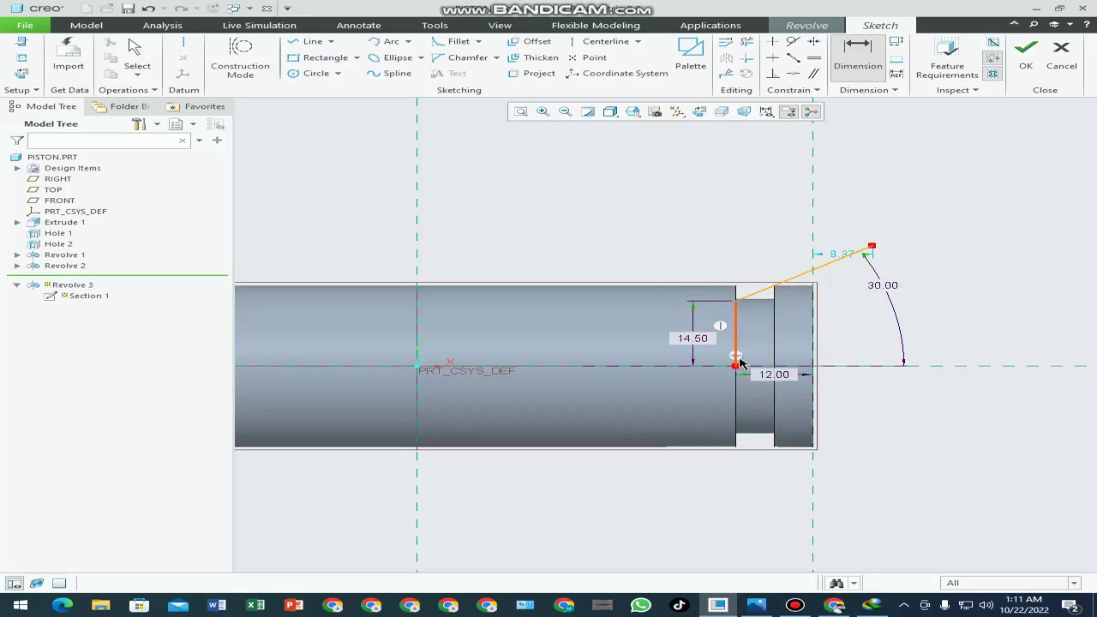
click(756, 608)
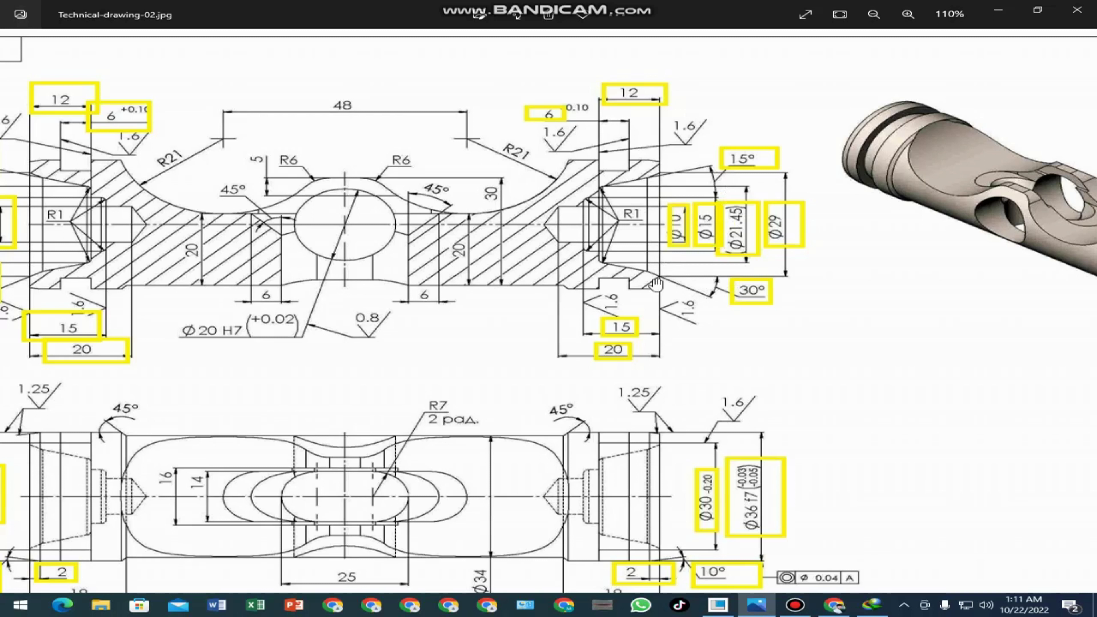
- Zoom over the drawing's end-bore dimensions, then return to the Revolve 3 sketch
scroll(665, 215, up, 2)
scroll(661, 213, up, 1)
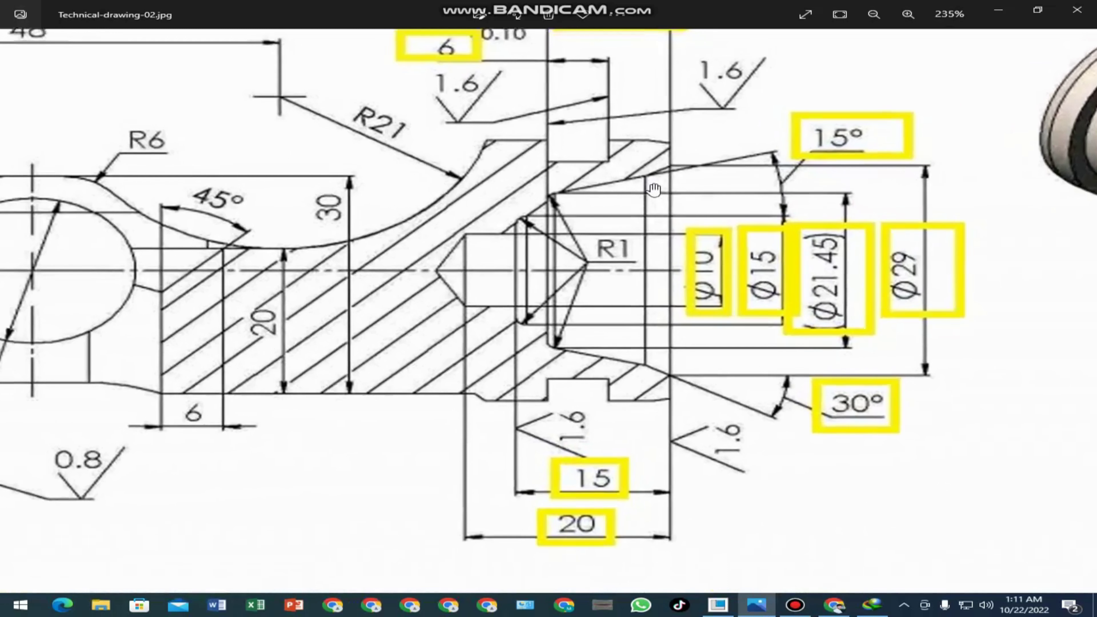
scroll(656, 211, up, 1)
scroll(657, 205, down, 3)
scroll(657, 202, down, 2)
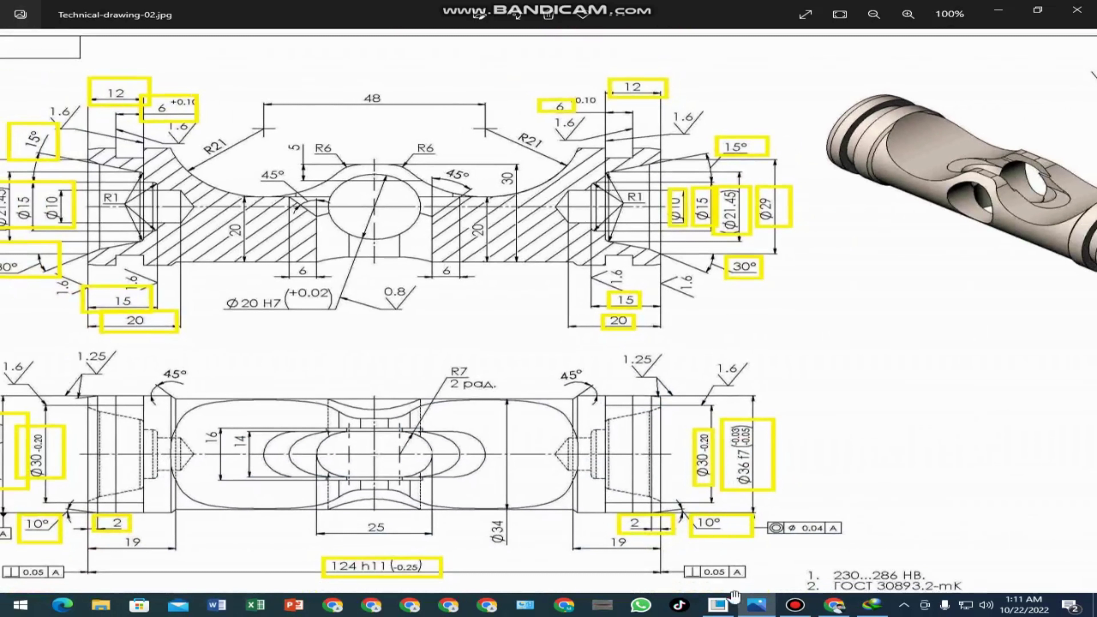
click(719, 606)
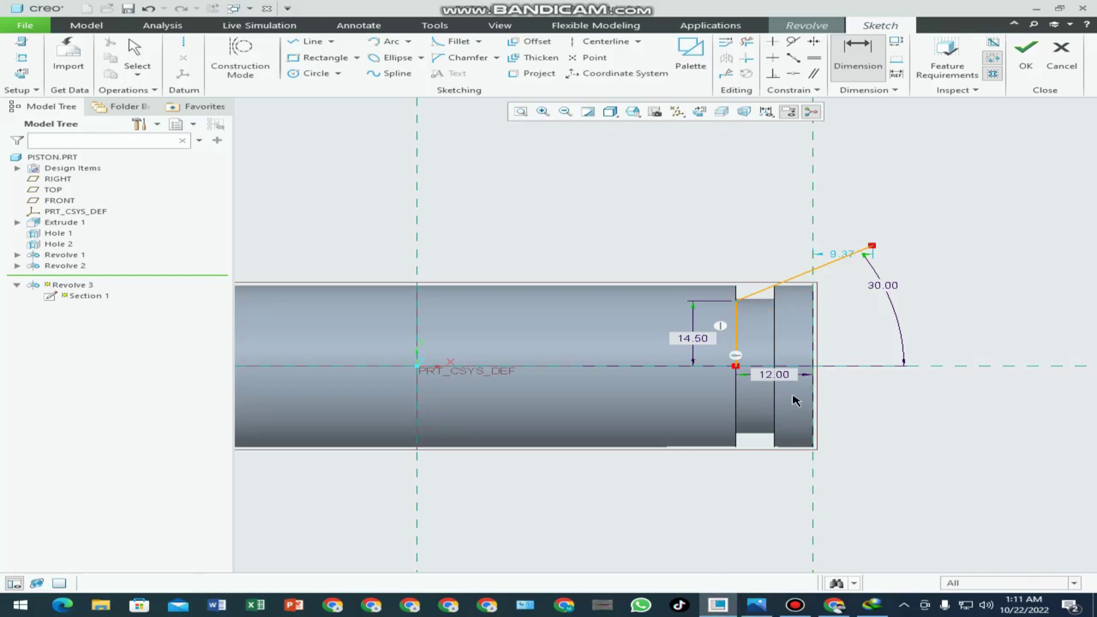
- Try a 5 offset in place of the 12.00 distance, select the vertical line, then check the drawing
double_click(775, 375)
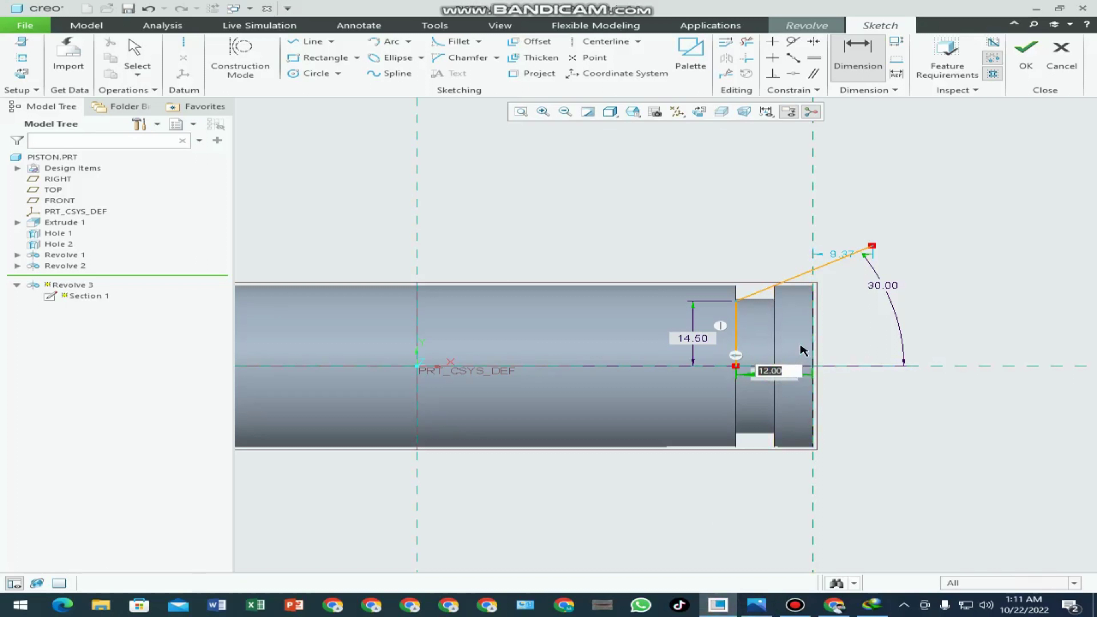
text(5)
key(Return)
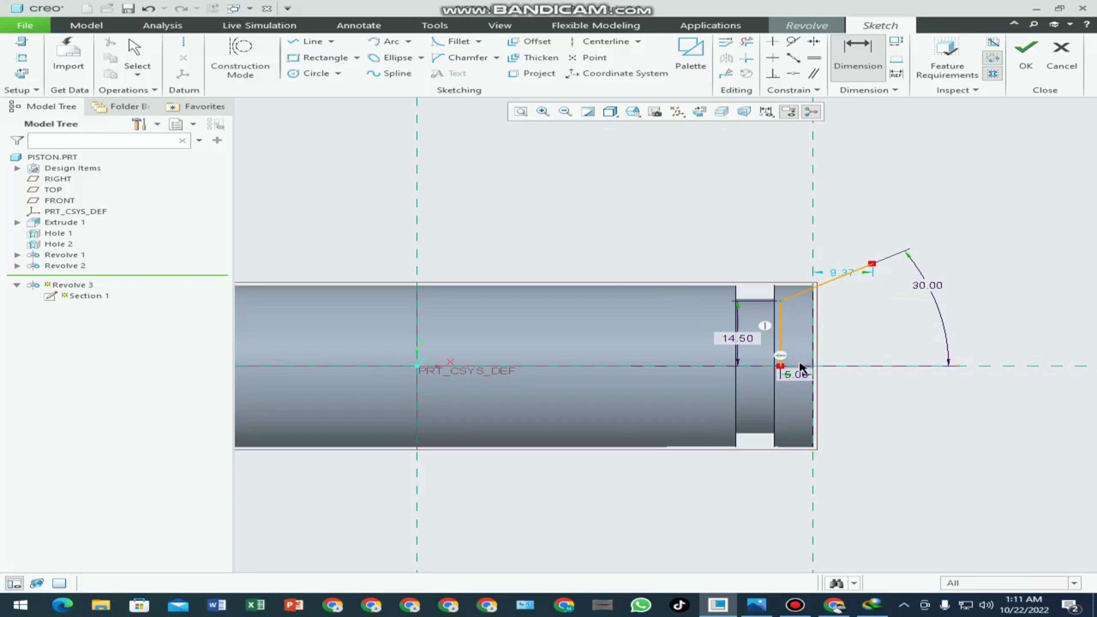
click(780, 333)
click(757, 605)
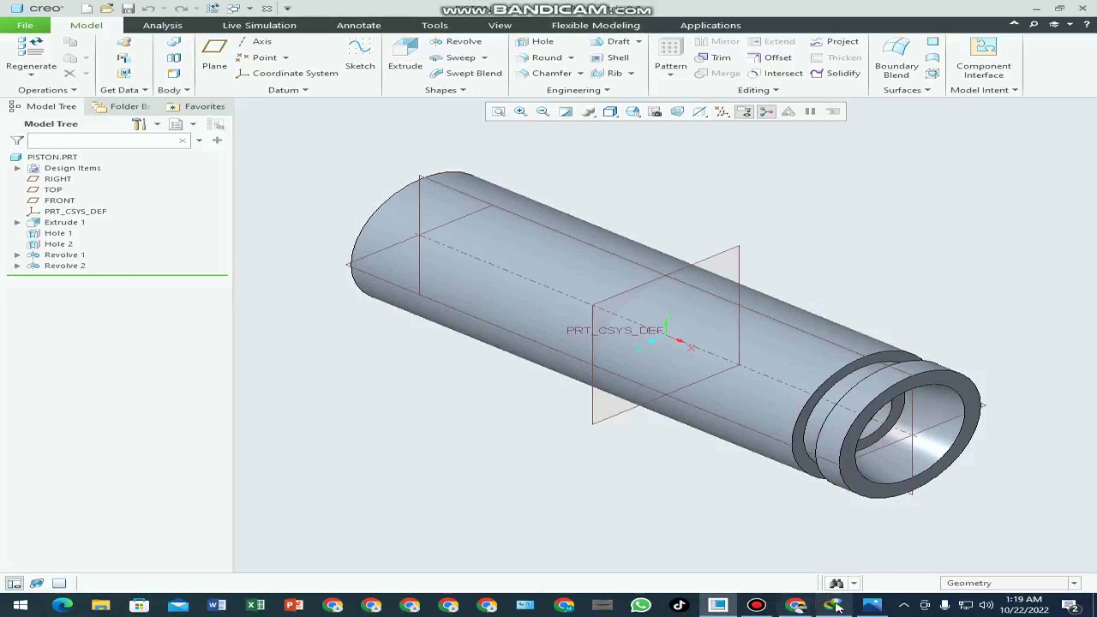
- Check the 15°/30° chamfer and Ø29 callouts on the drawing, then return to the Creo part
click(874, 608)
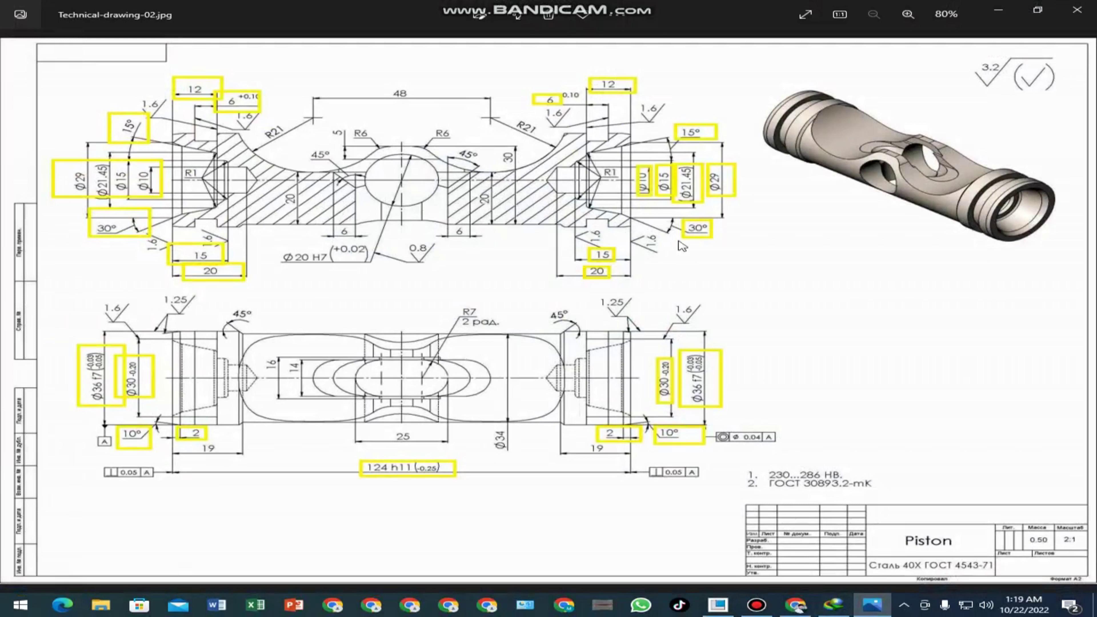
scroll(666, 197, up, 3)
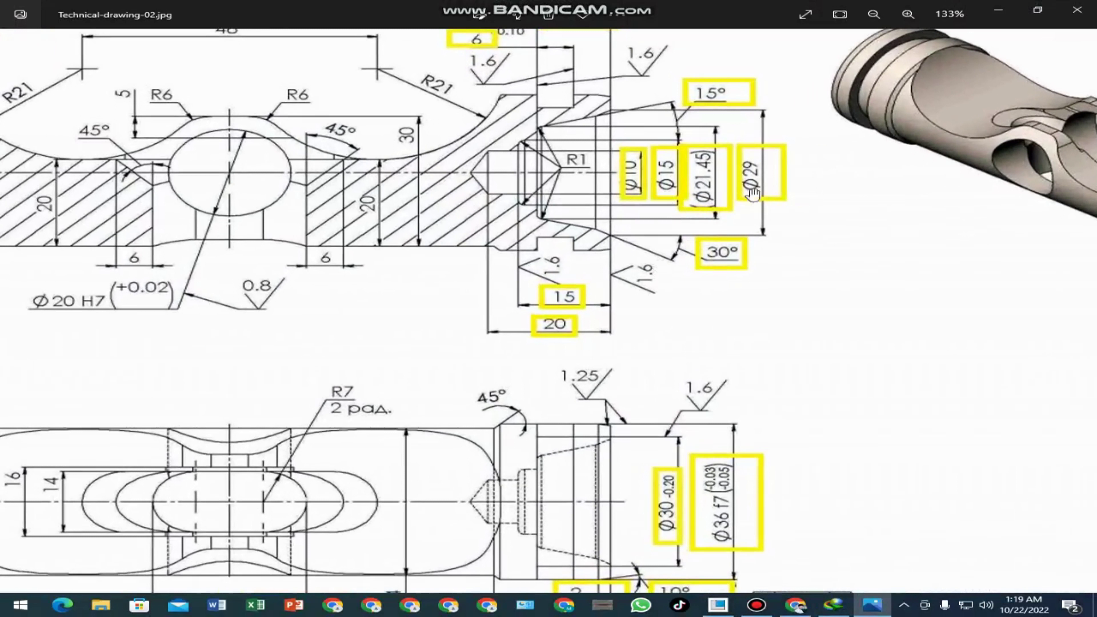
scroll(690, 255, down, 3)
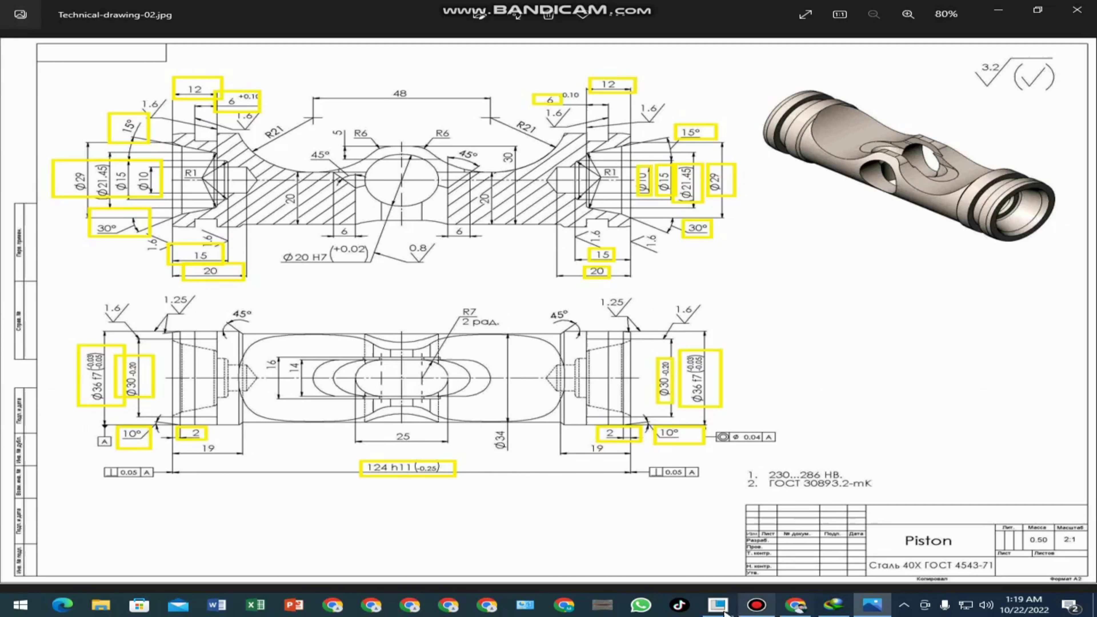
click(725, 613)
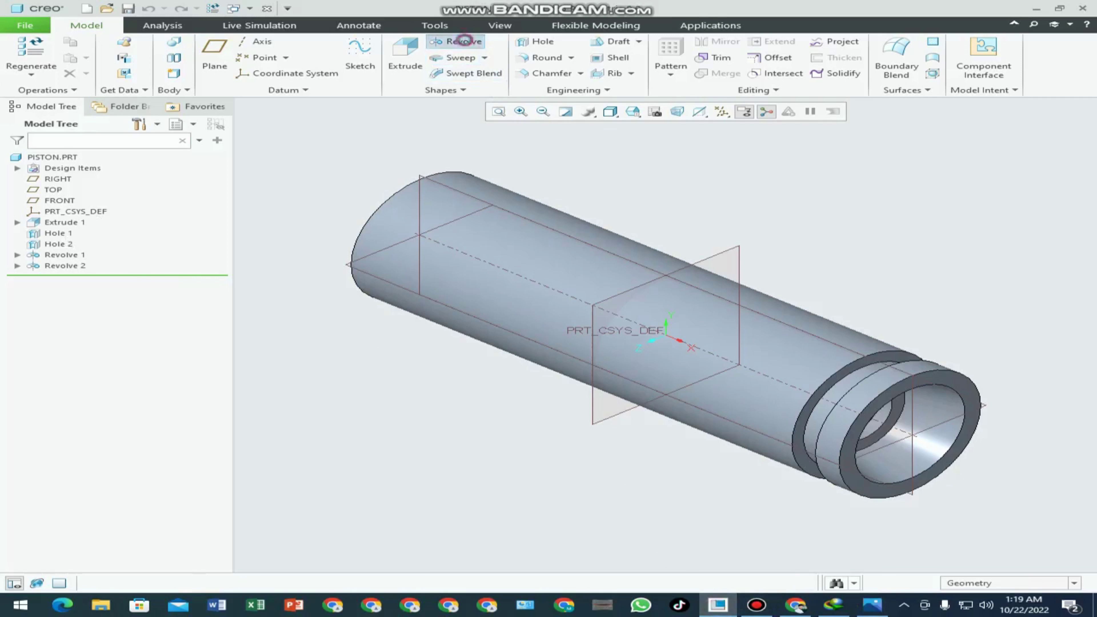
- Begin a fresh Revolve 3 sketch on the FRONT plane with TOP as orientation reference
click(459, 41)
click(394, 138)
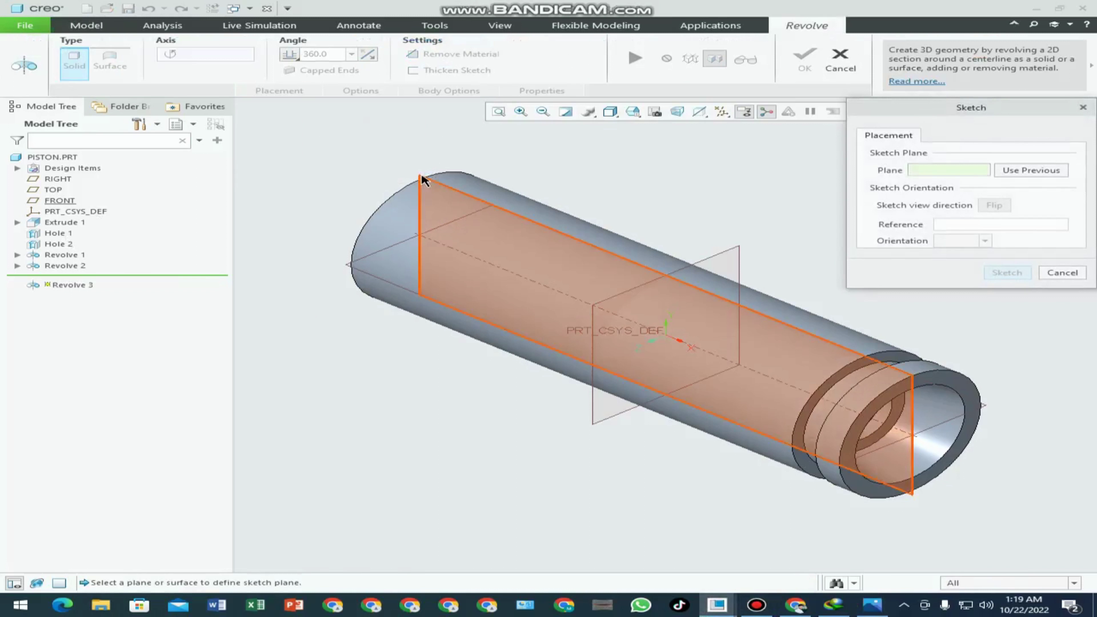
click(422, 178)
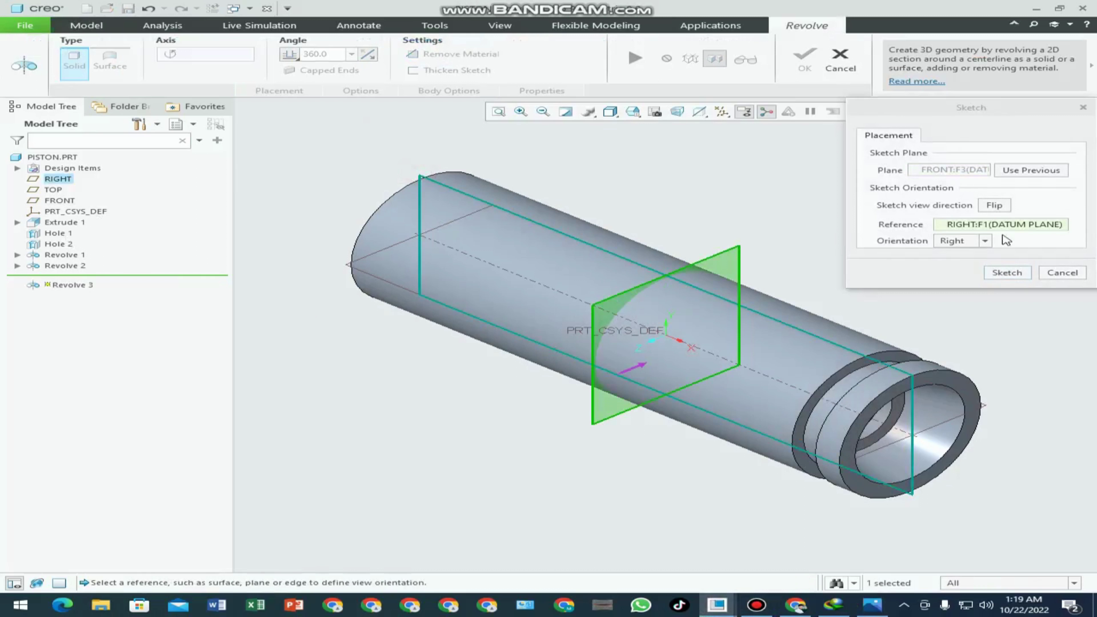
right_click(973, 230)
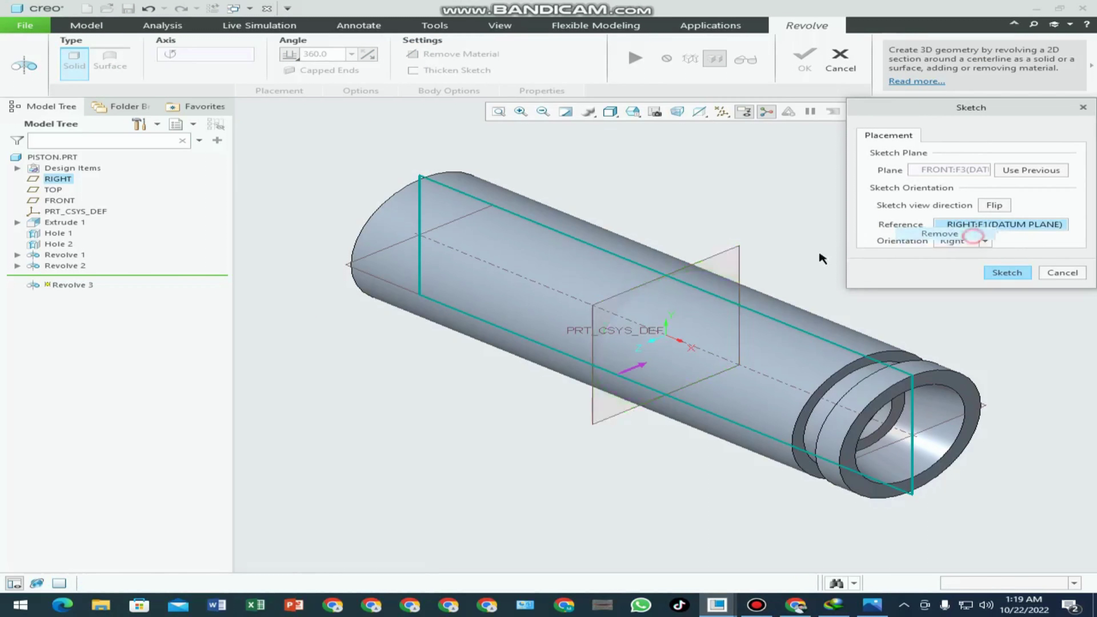
click(336, 266)
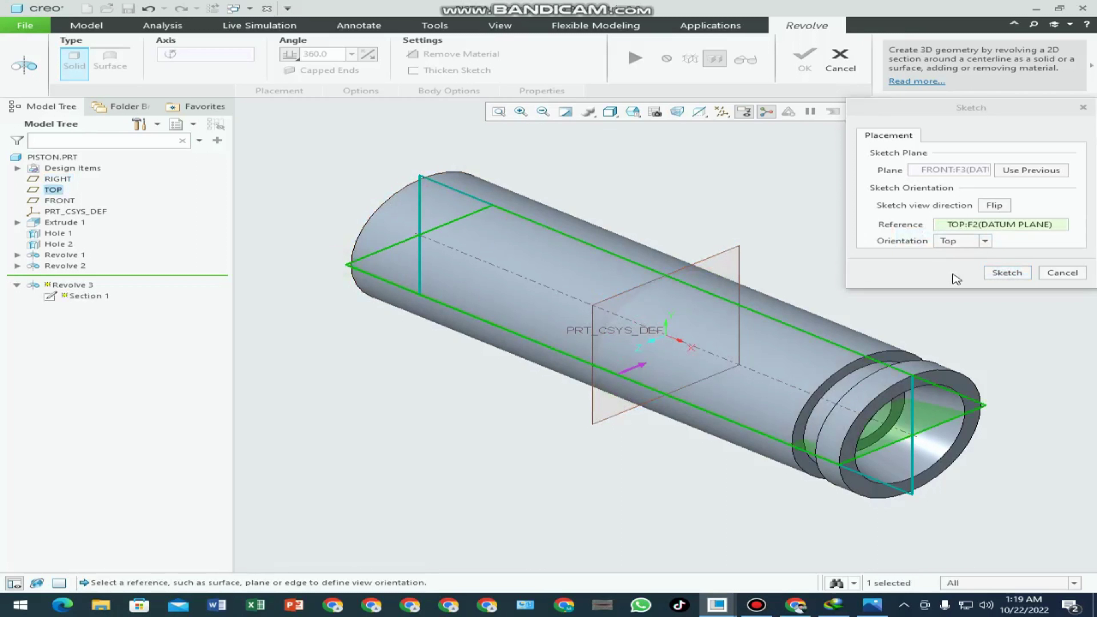
click(1007, 273)
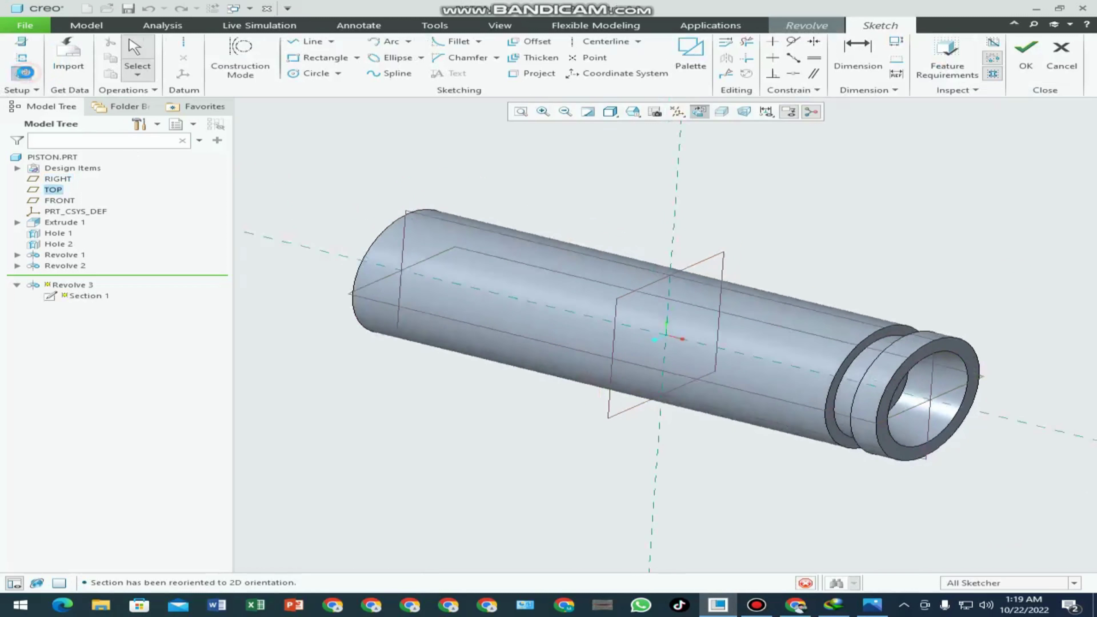
scroll(786, 230, down, 3)
scroll(908, 240, up, 3)
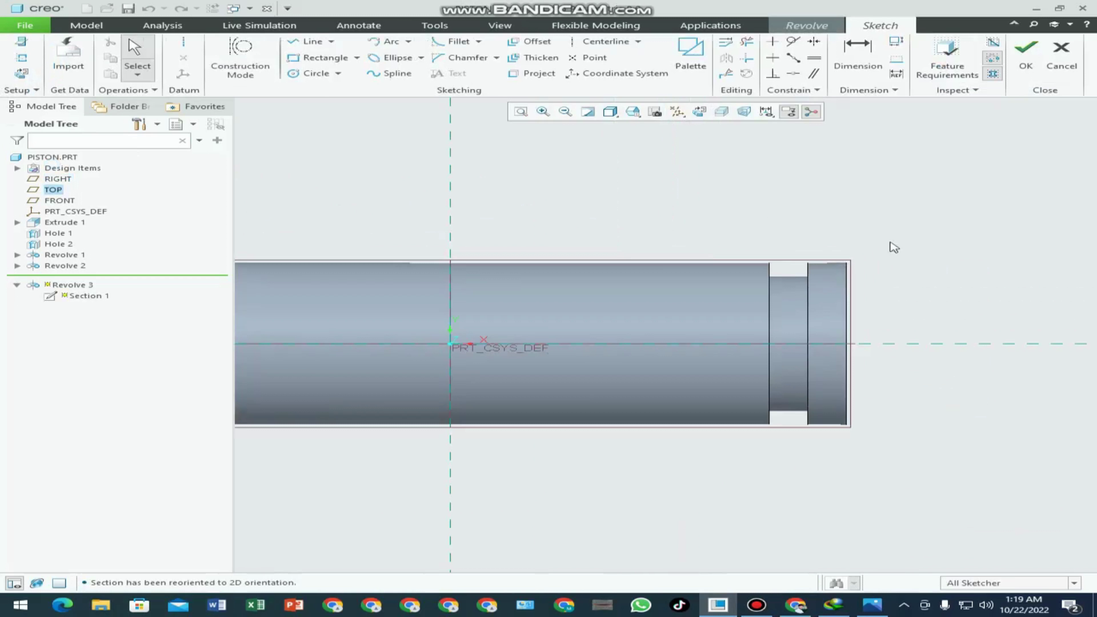
- Add the tube's end surface Surf:F5(EXTRUDE_1) to the sketch references
click(21, 58)
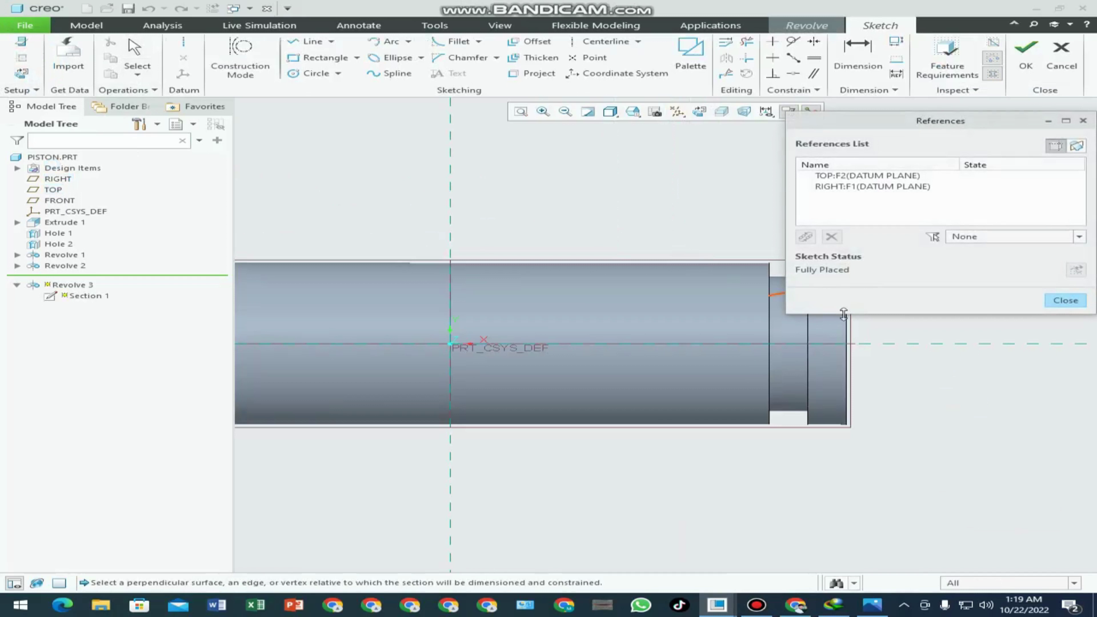
click(845, 331)
scroll(845, 331, down, 2)
scroll(862, 326, up, 2)
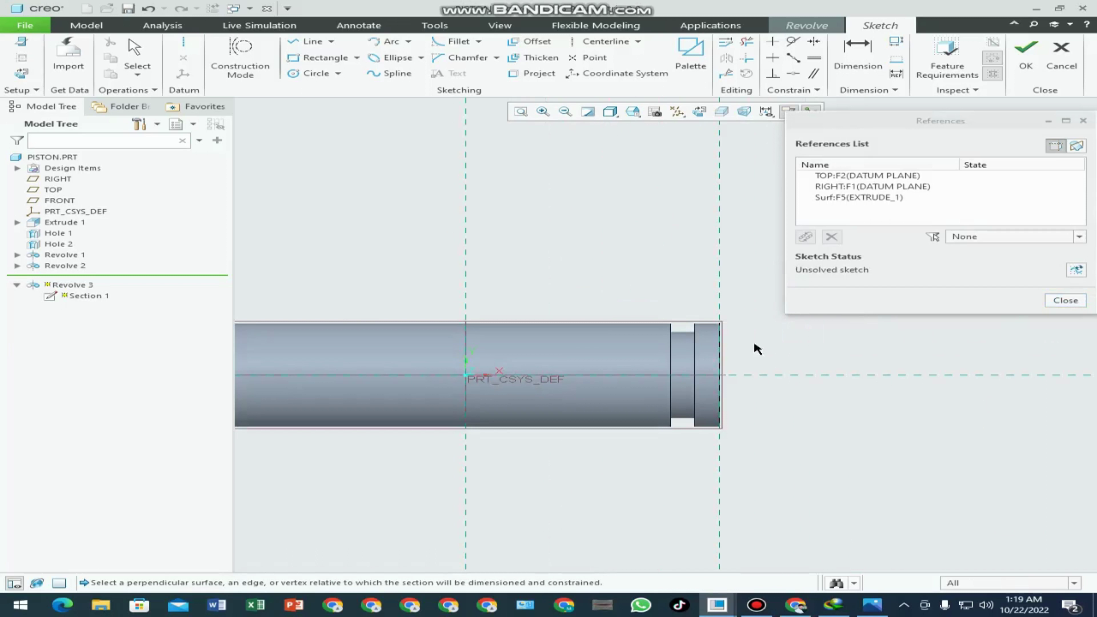
- Draw a vertical line up from the axis at the end face, height 29/2 (14.50)
click(1065, 300)
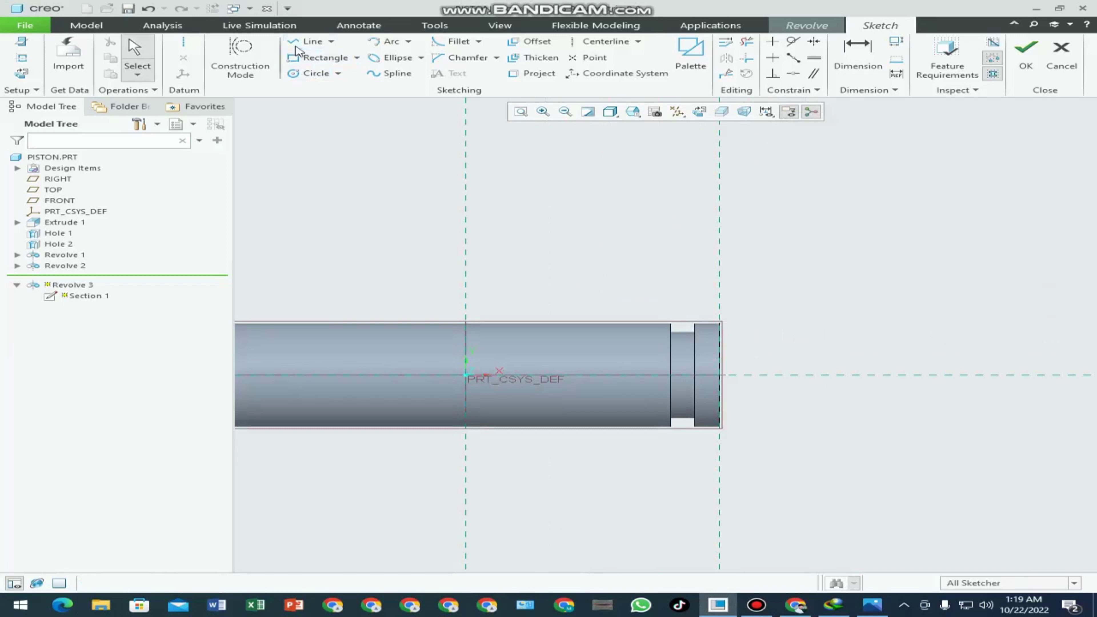
click(305, 41)
scroll(671, 333, up, 3)
scroll(842, 423, down, 2)
scroll(821, 426, up, 3)
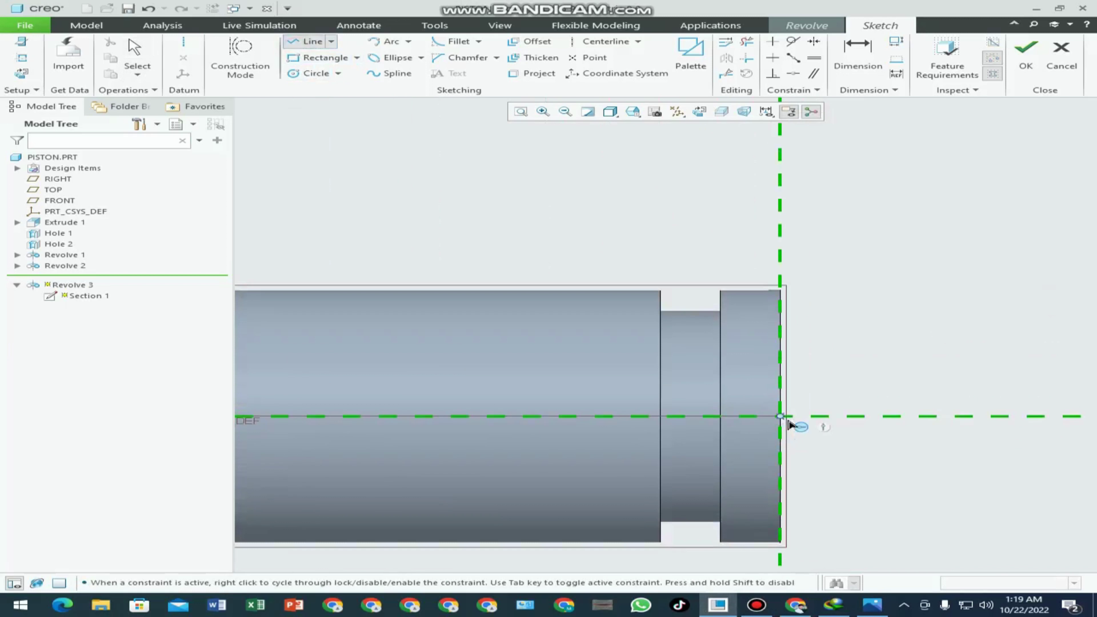
click(785, 418)
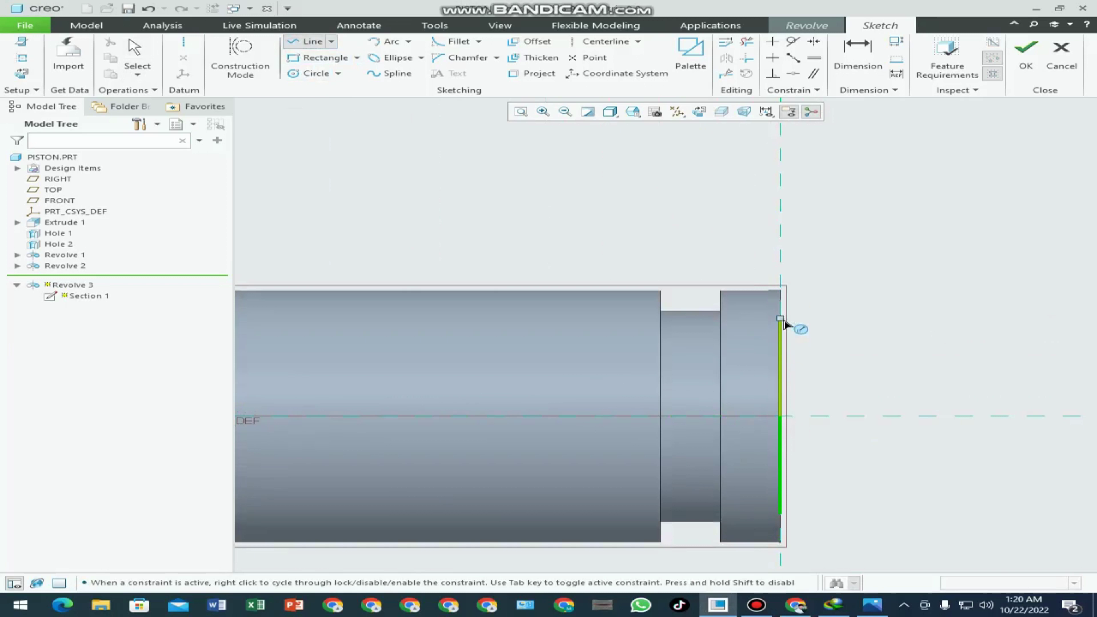
click(784, 310)
middle_click(840, 323)
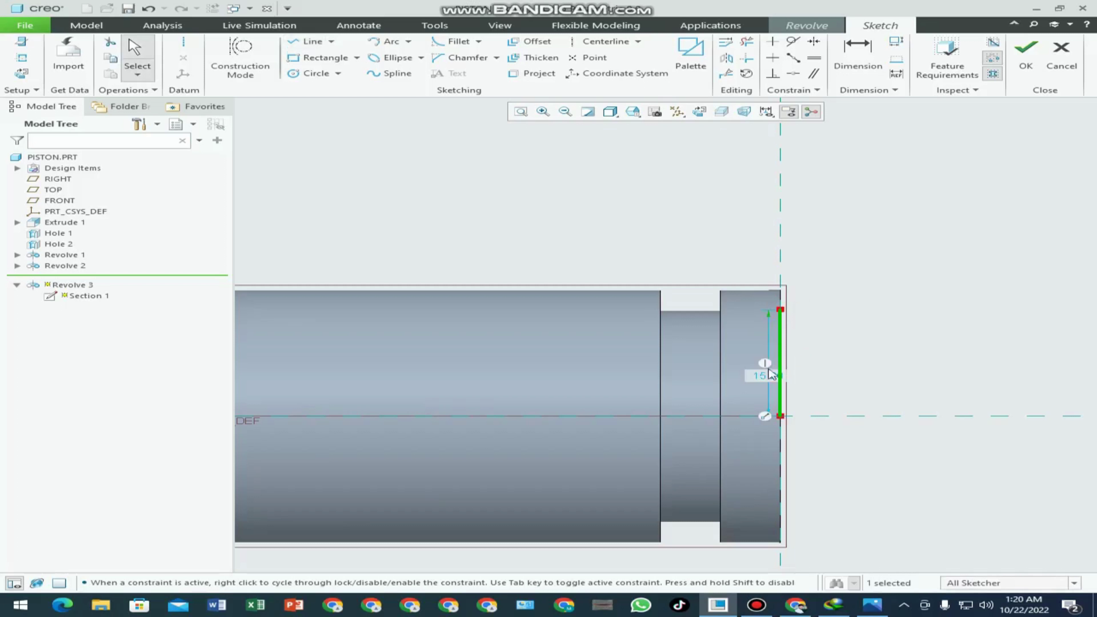
drag(766, 380, 826, 374)
double_click(828, 373)
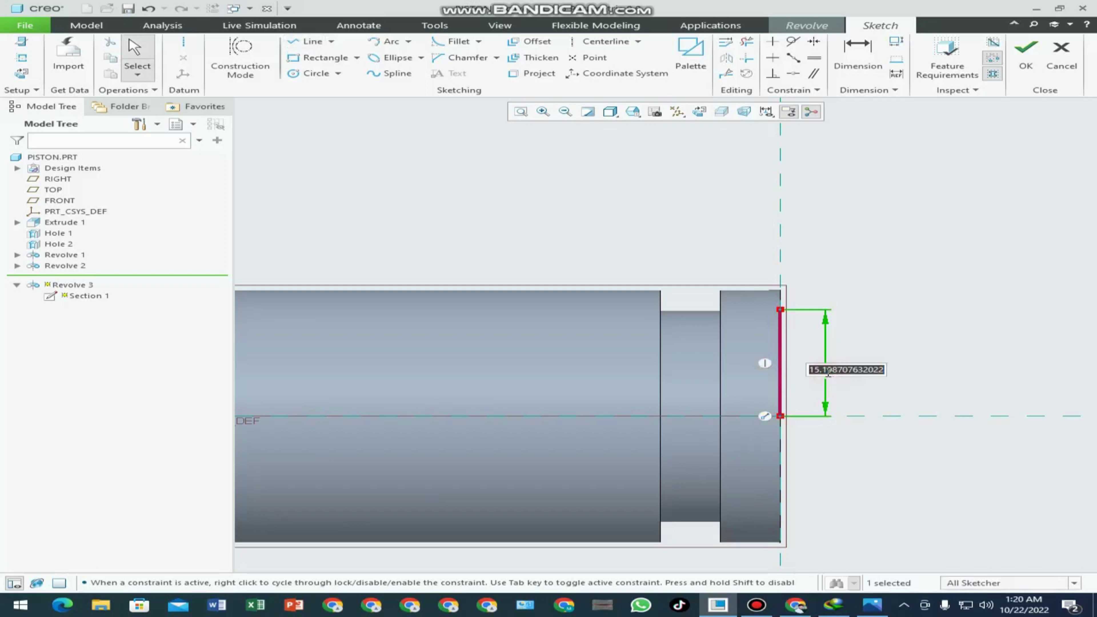
text(29/2)
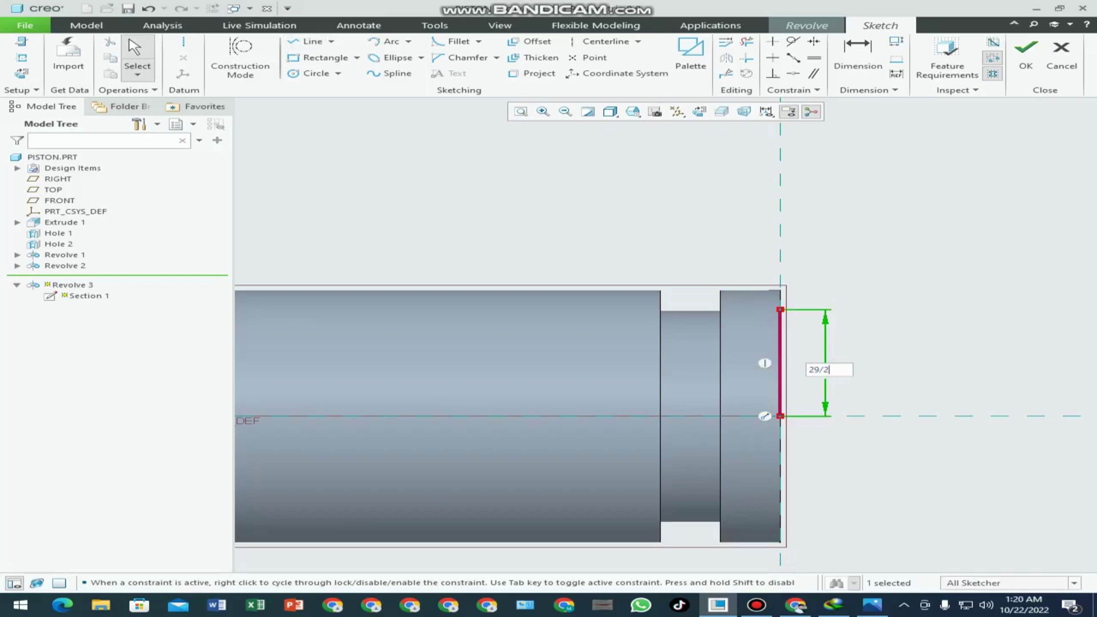
key(Return)
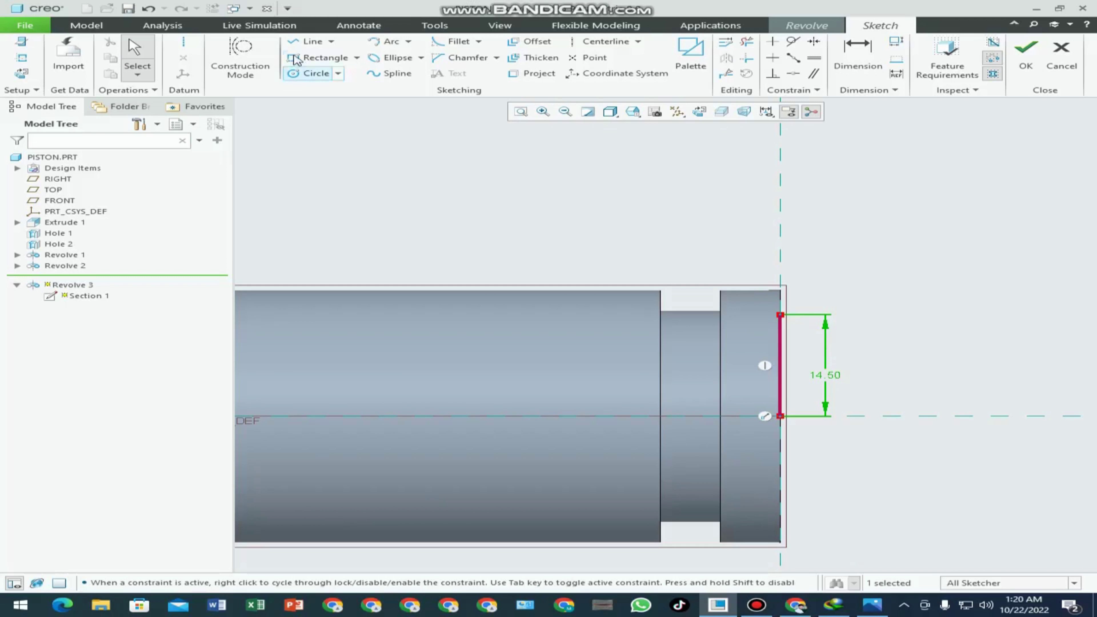
- Draw a slanted line from the vertical line's top and dimension it 30° to the axis
click(309, 41)
click(789, 318)
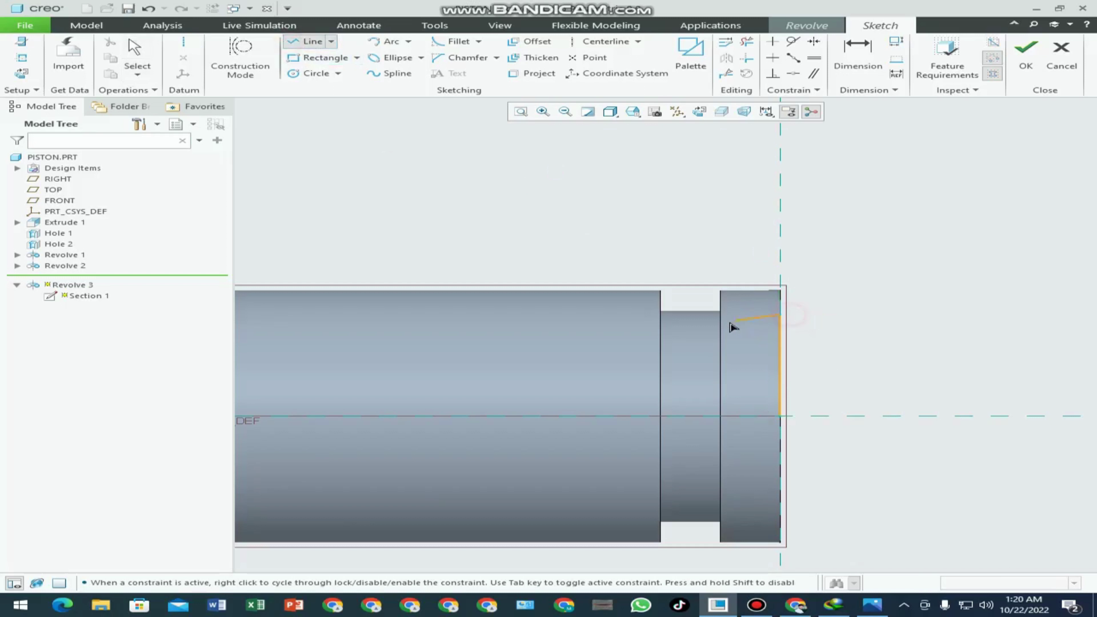
click(725, 338)
middle_click(836, 344)
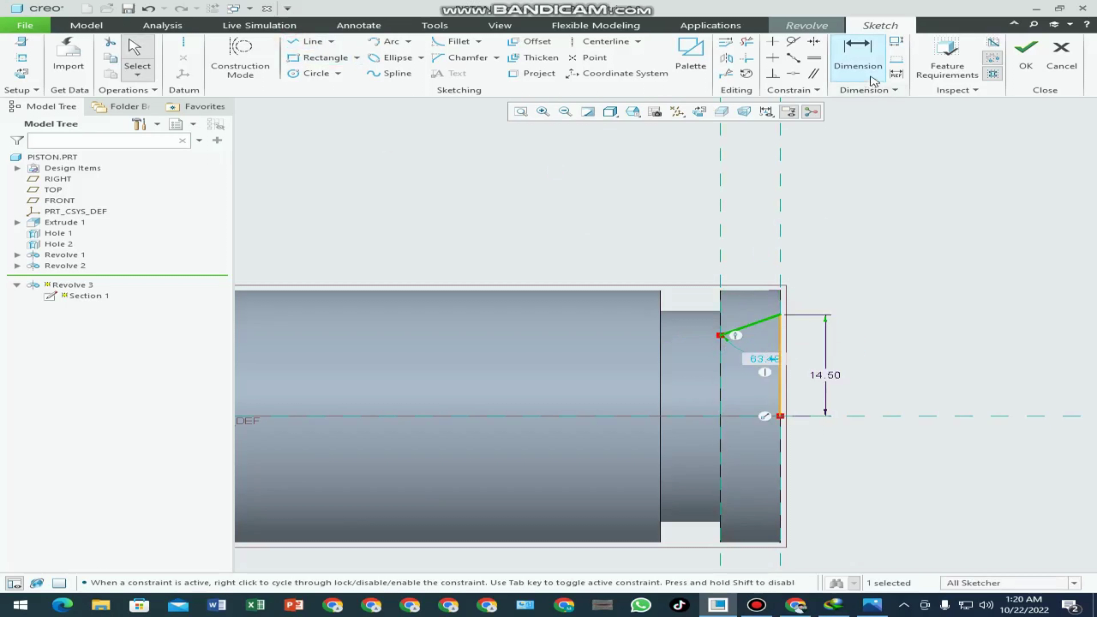
click(860, 65)
click(755, 331)
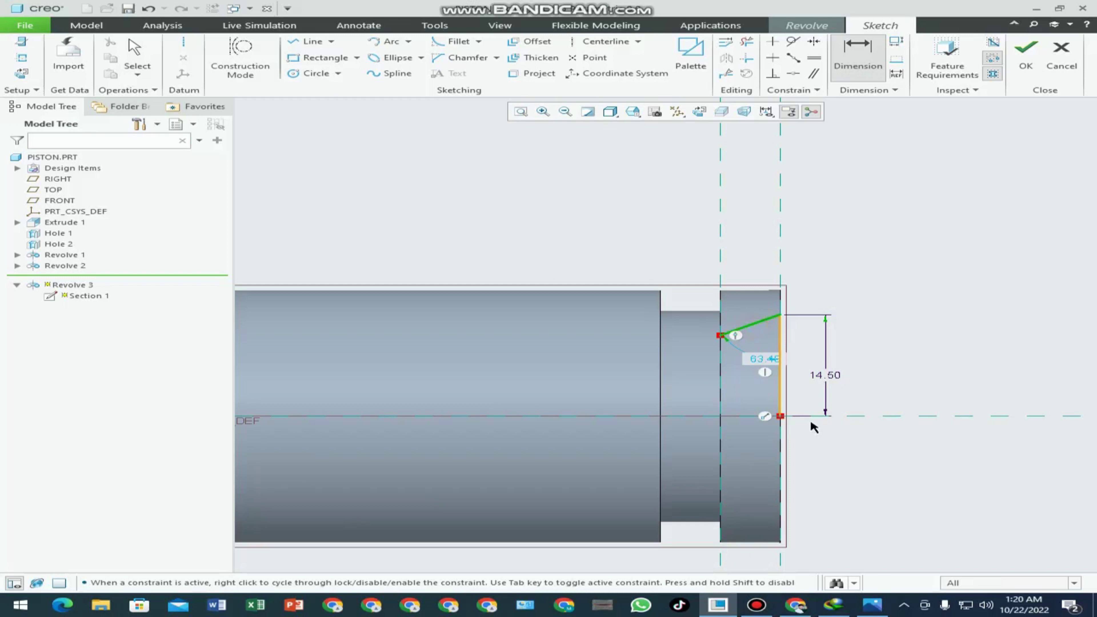
click(804, 415)
scroll(804, 415, up, 1)
middle_click(799, 381)
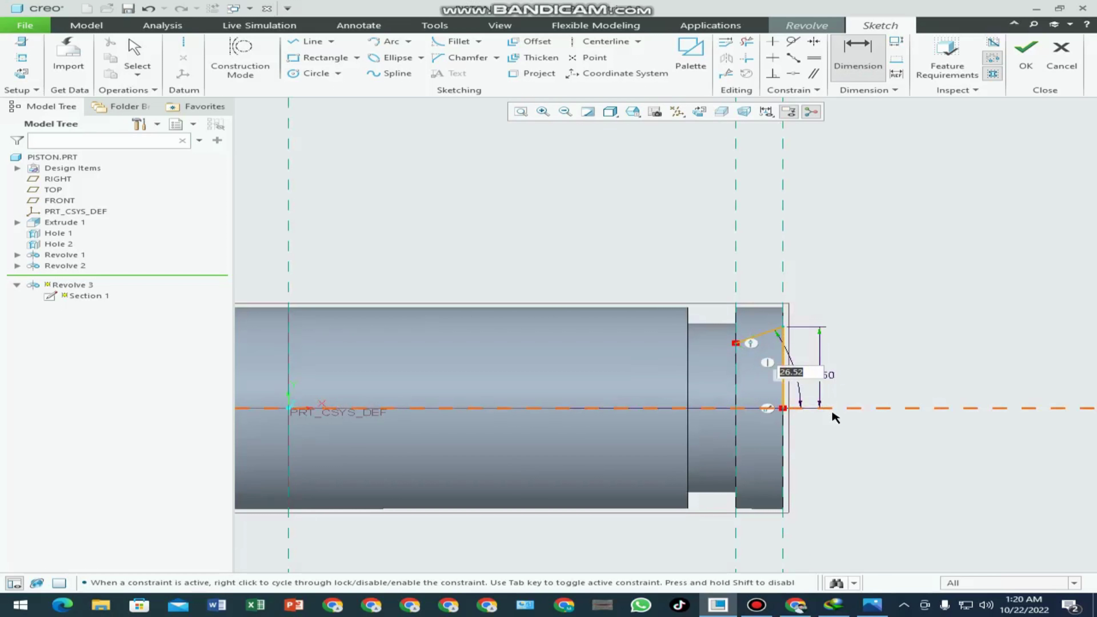
text(0)
key(Return)
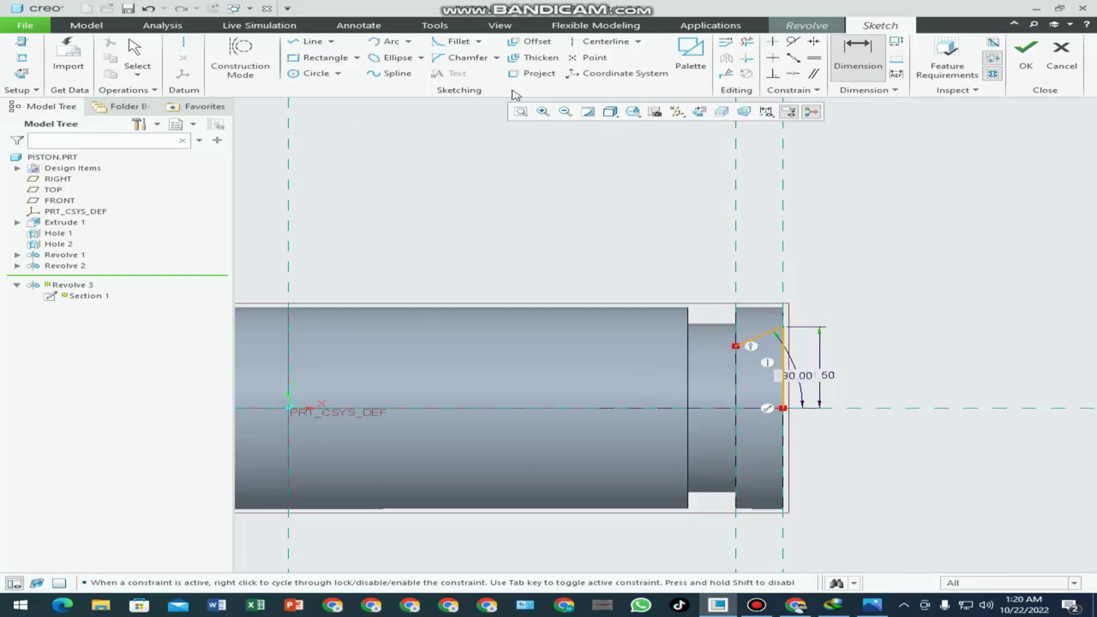
click(619, 115)
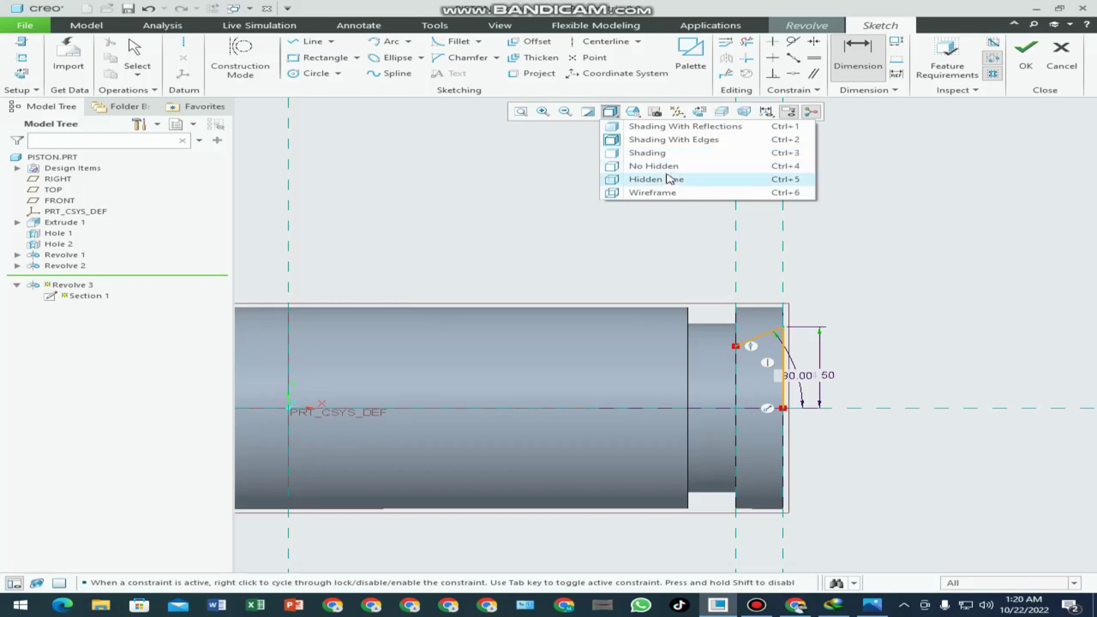
- Switch to hidden-line display and project the slanted model edge into the sketch
click(667, 168)
click(610, 112)
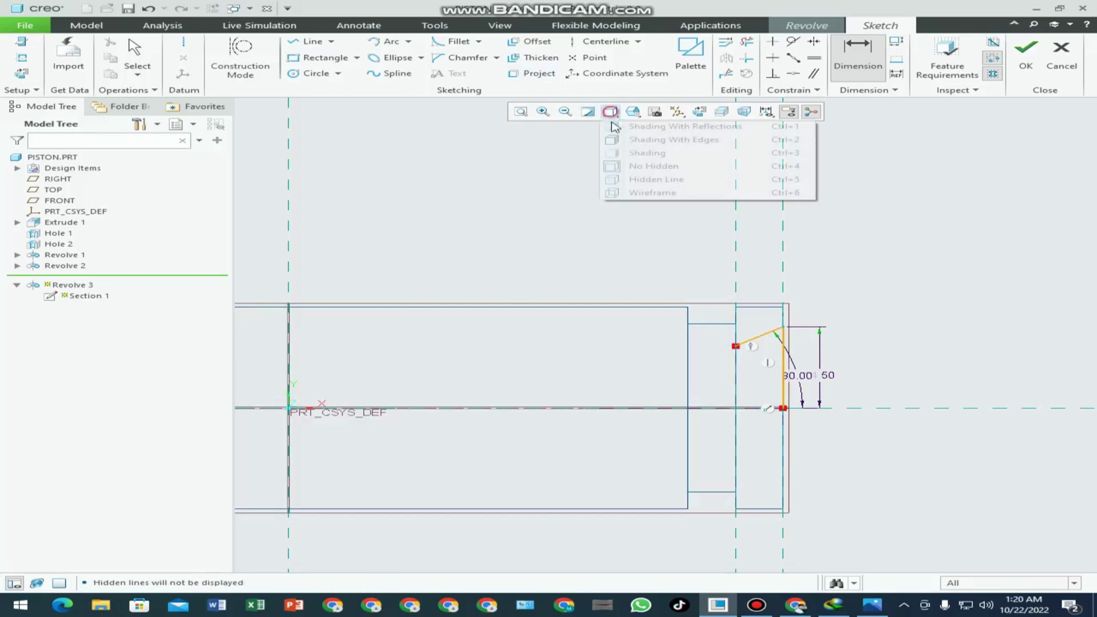
click(656, 179)
scroll(808, 331, down, 2)
scroll(744, 326, down, 1)
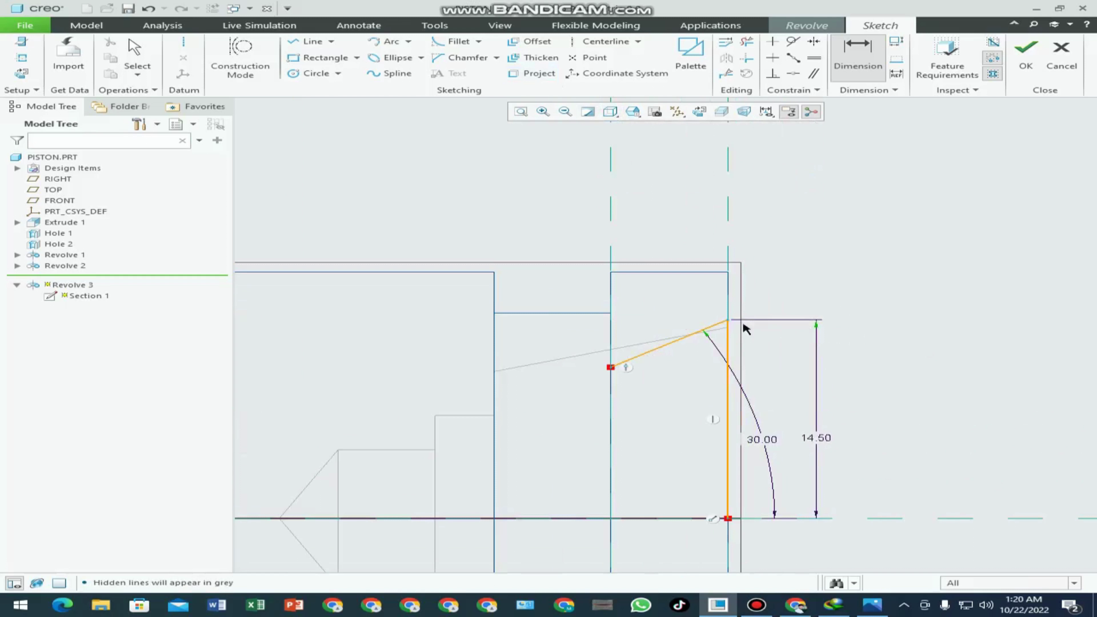
scroll(625, 364, down, 2)
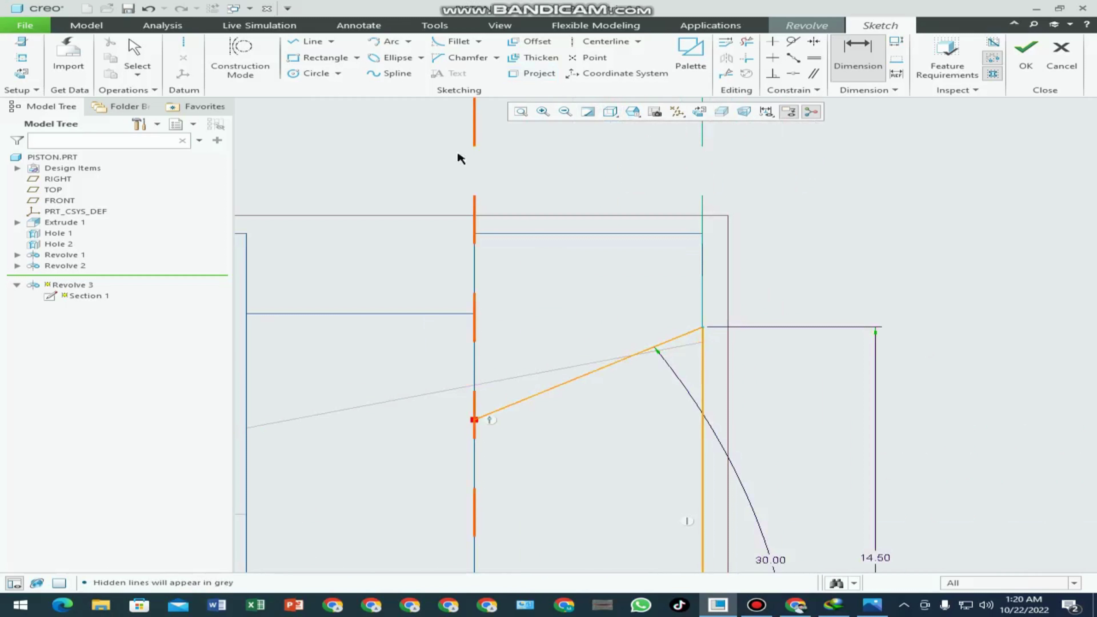
click(532, 73)
scroll(545, 373, down, 2)
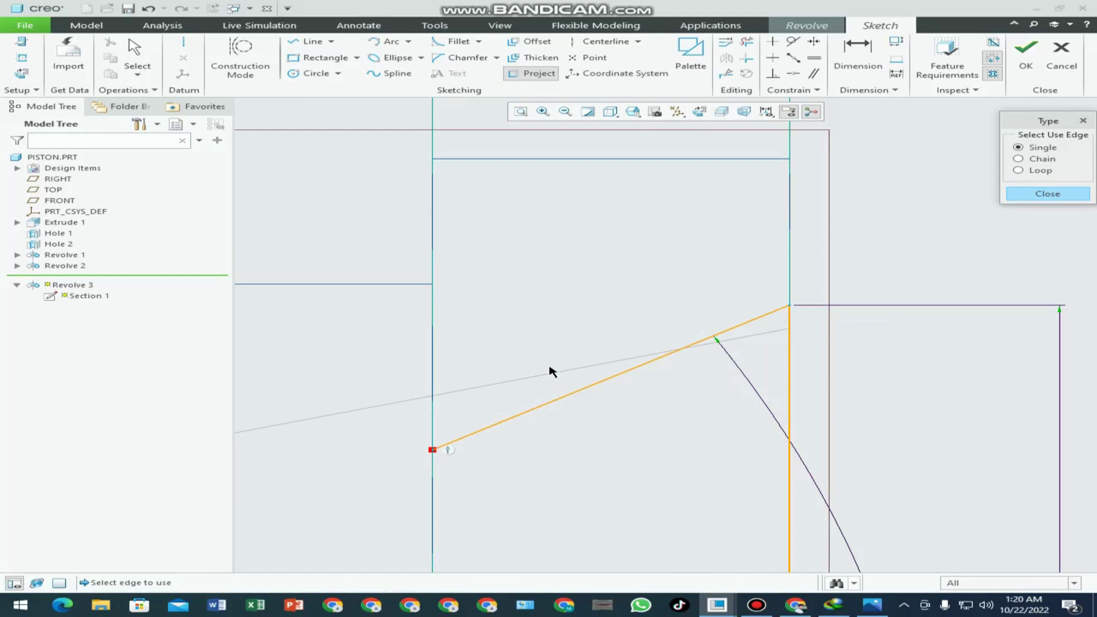
scroll(548, 372, up, 4)
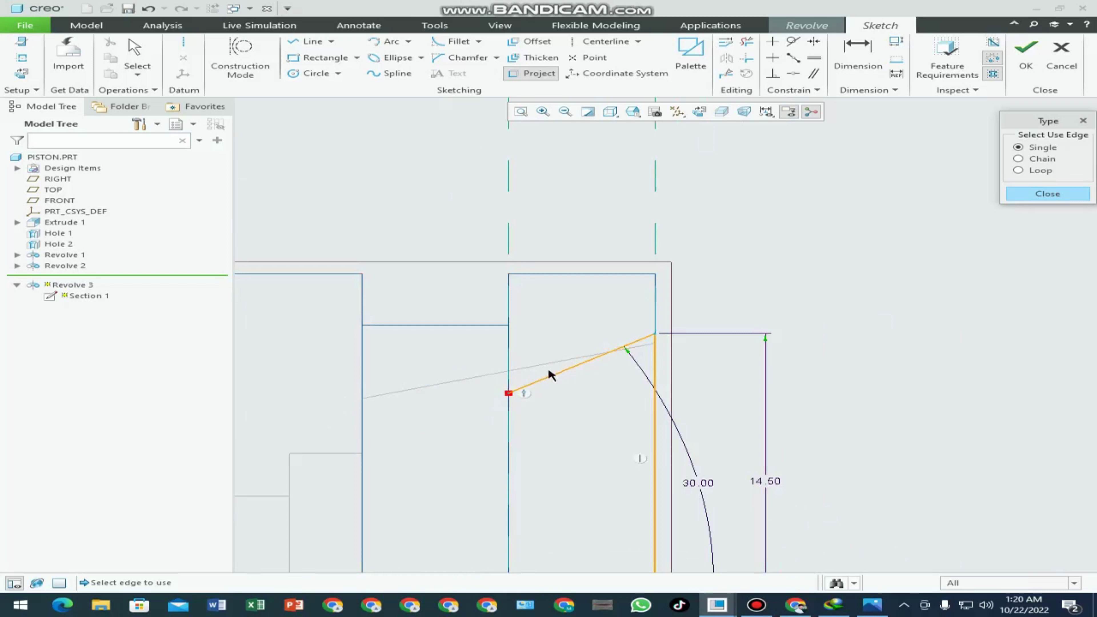
click(557, 365)
scroll(625, 350, down, 2)
scroll(635, 349, up, 3)
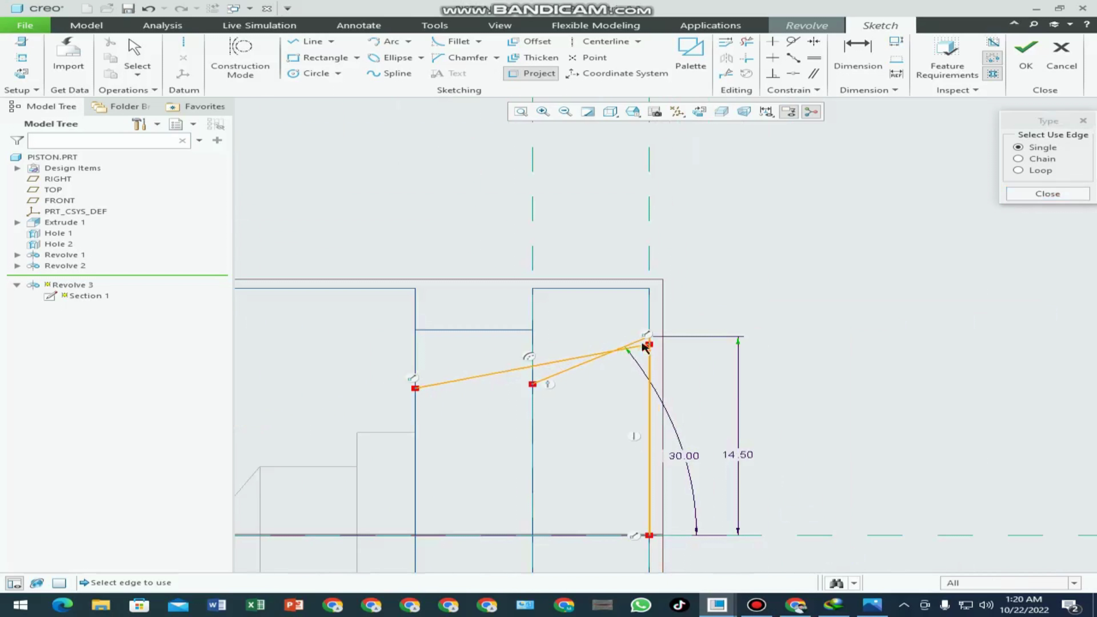
click(1054, 195)
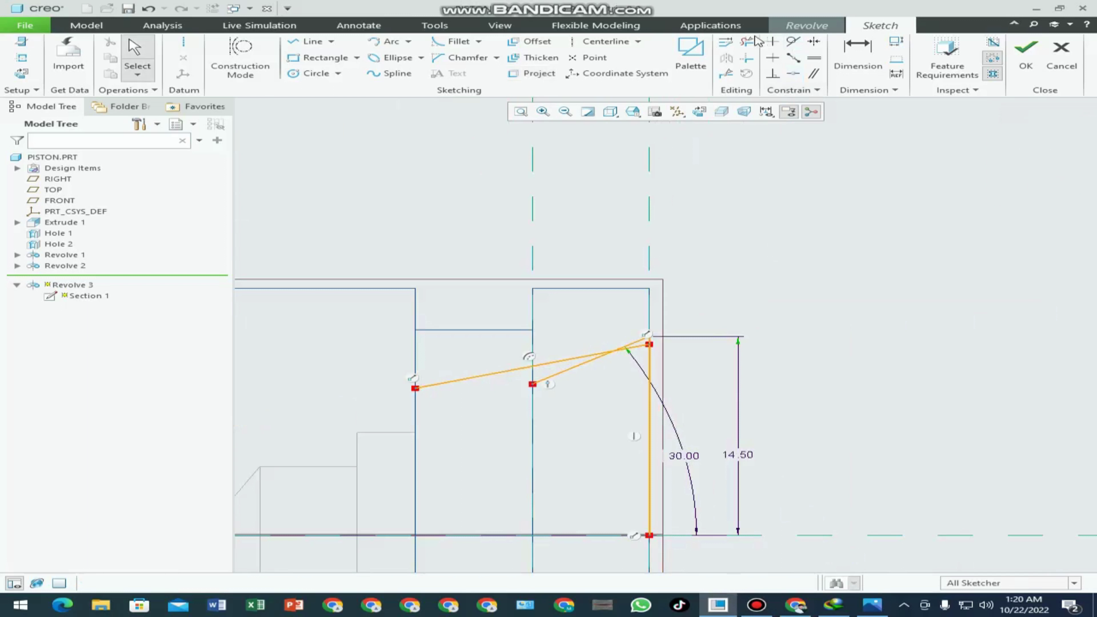
- Trim crossing segments to a short sloped chamfer line and restore shaded-with-edges display
click(747, 41)
drag(604, 385, 492, 391)
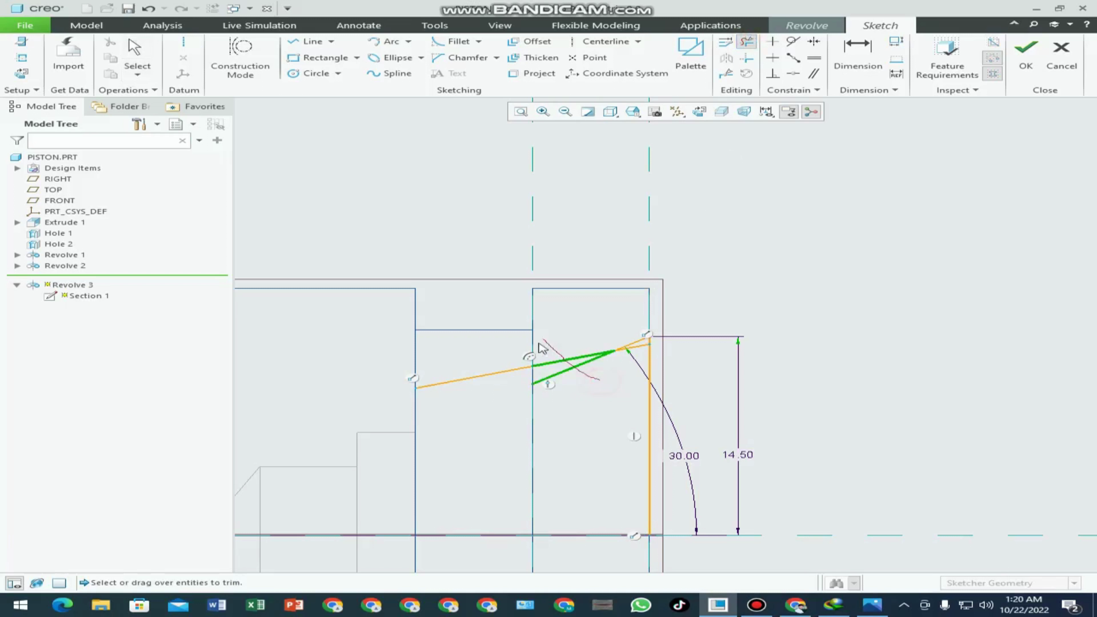
drag(608, 413, 667, 381)
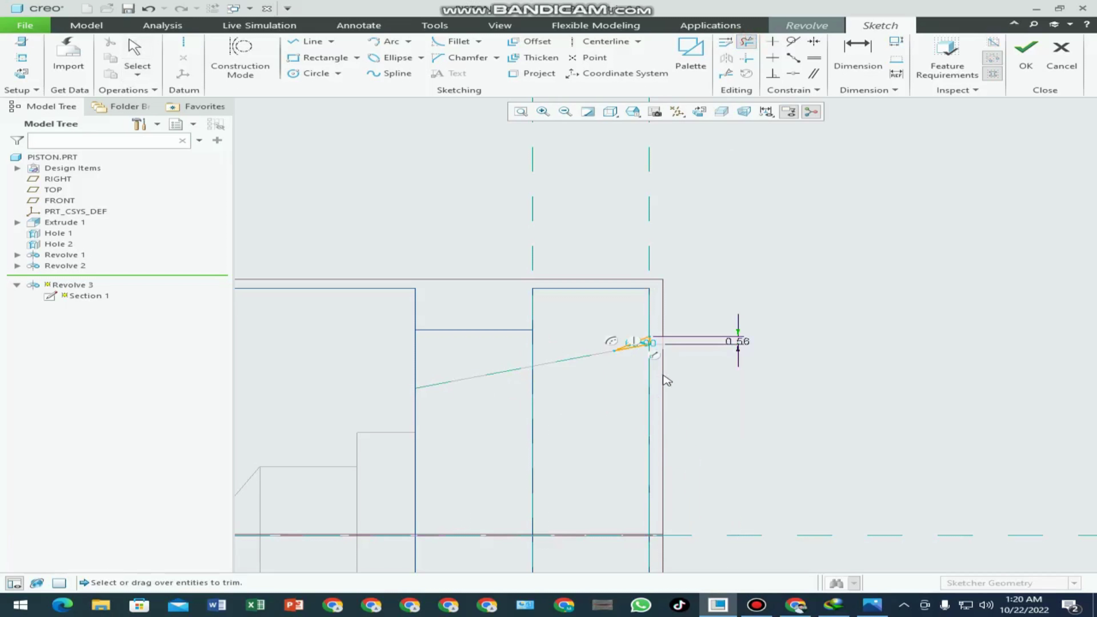
middle_click(764, 389)
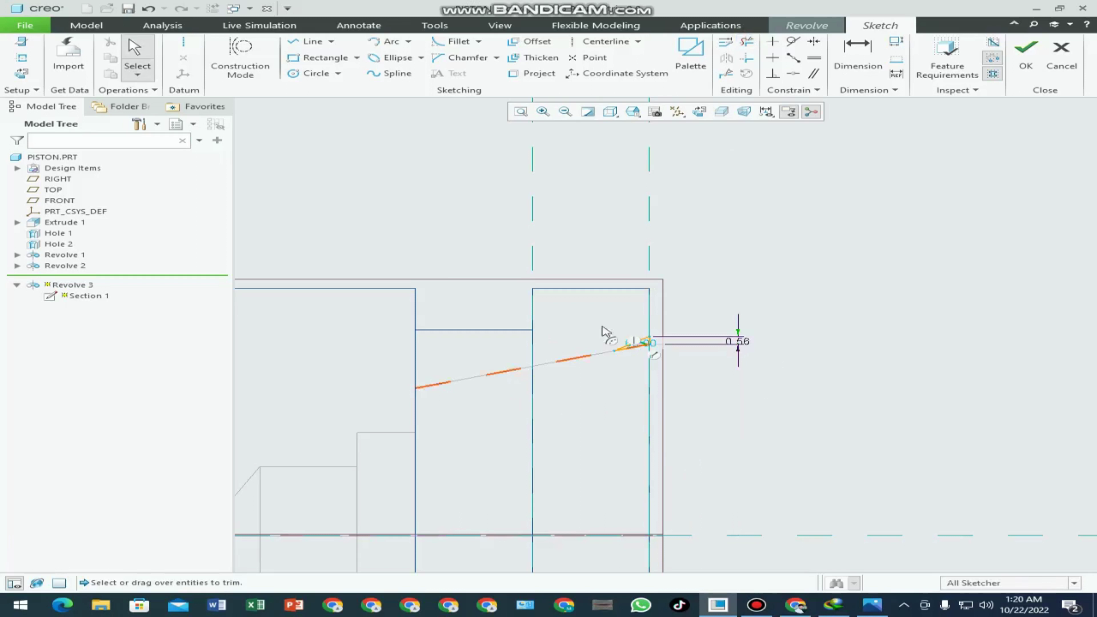
click(622, 113)
click(648, 140)
scroll(626, 372, down, 1)
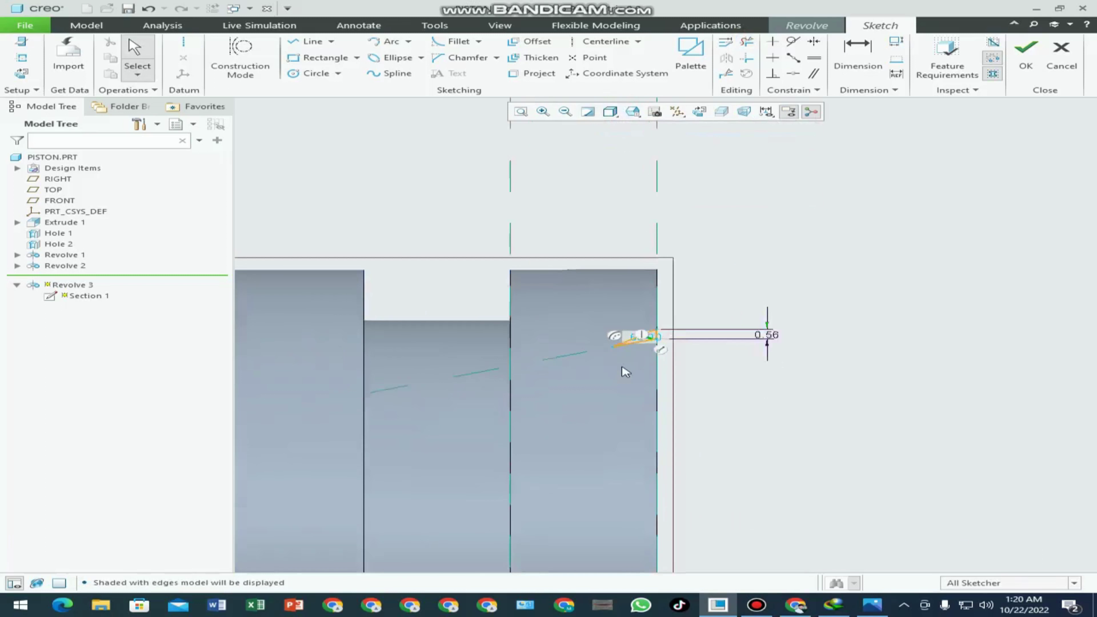
scroll(730, 264, down, 3)
scroll(664, 344, up, 3)
scroll(665, 336, up, 2)
scroll(661, 372, down, 1)
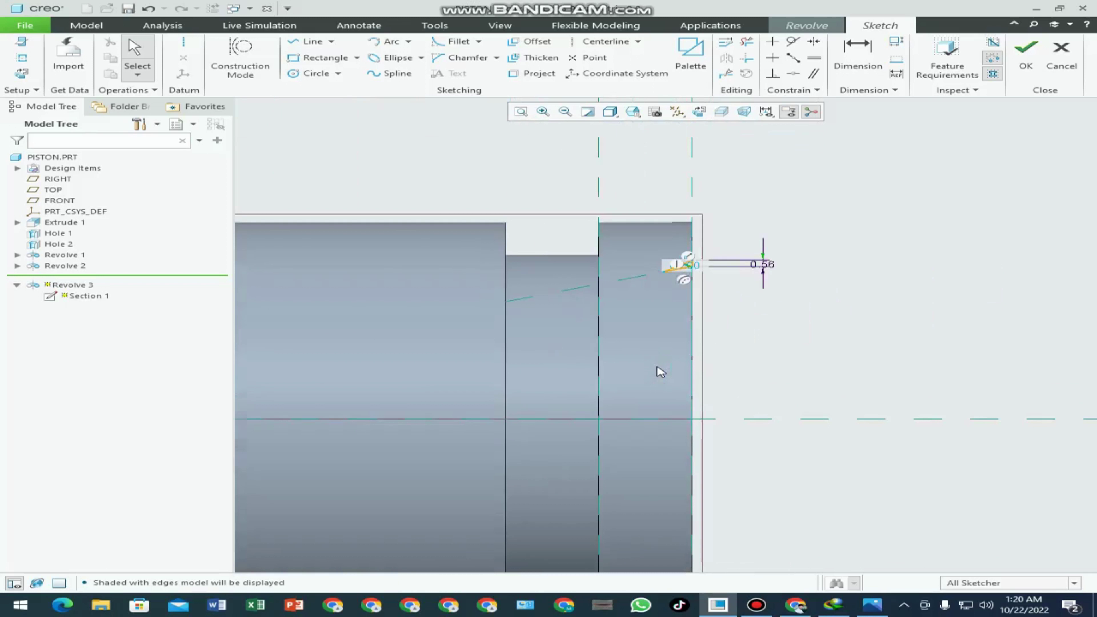
scroll(661, 372, up, 3)
- Add a centerline along the piston axis and finish the section sketch
click(605, 41)
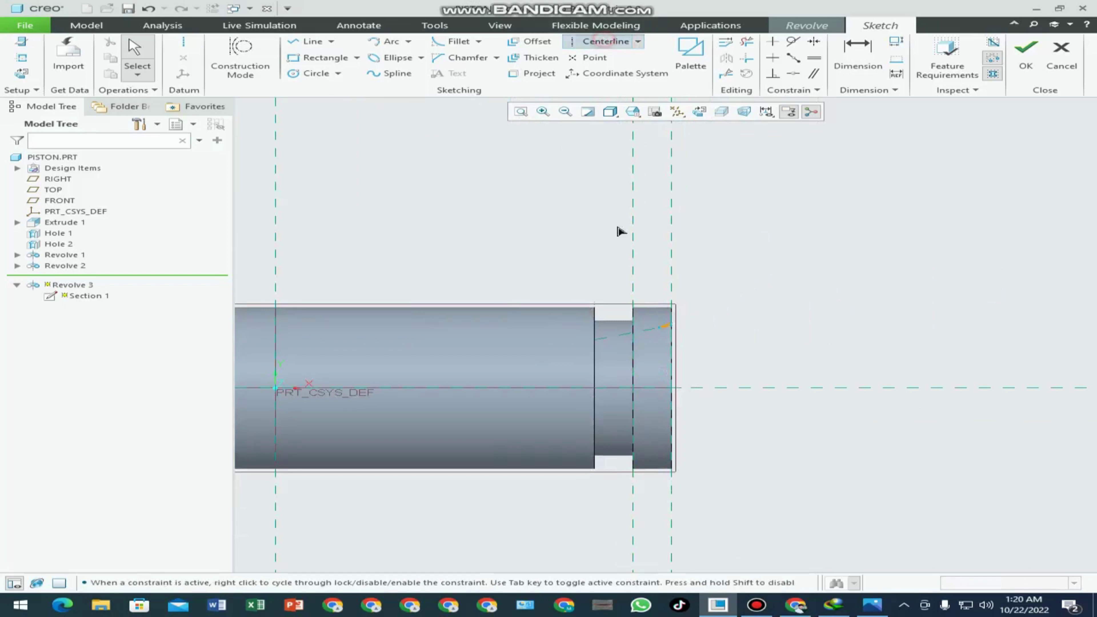
click(708, 388)
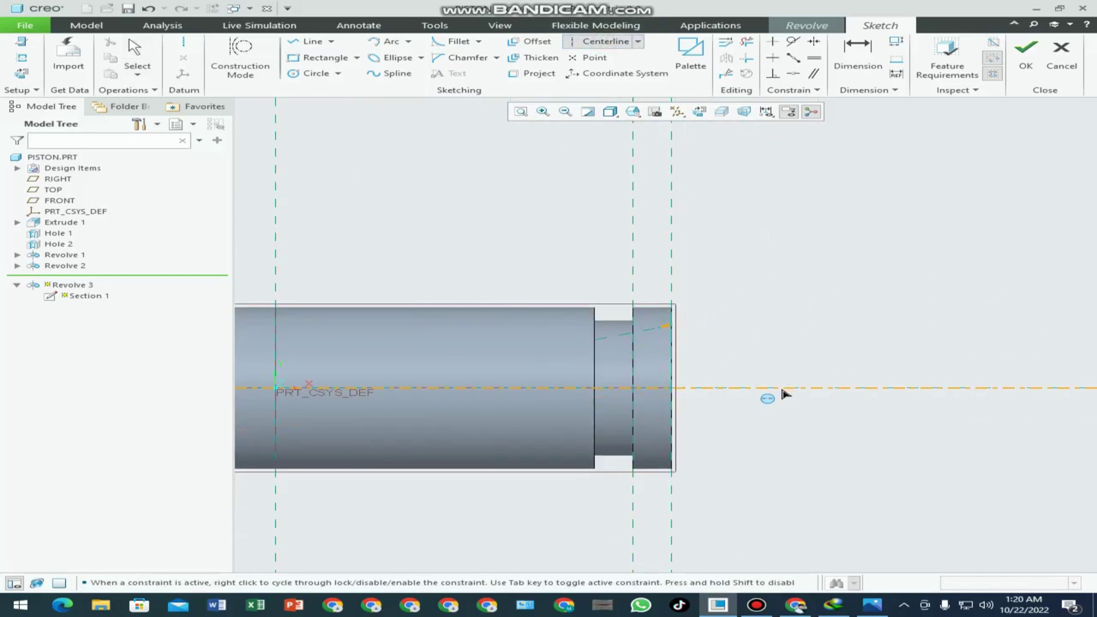
click(773, 392)
middle_click(791, 351)
scroll(797, 352, up, 1)
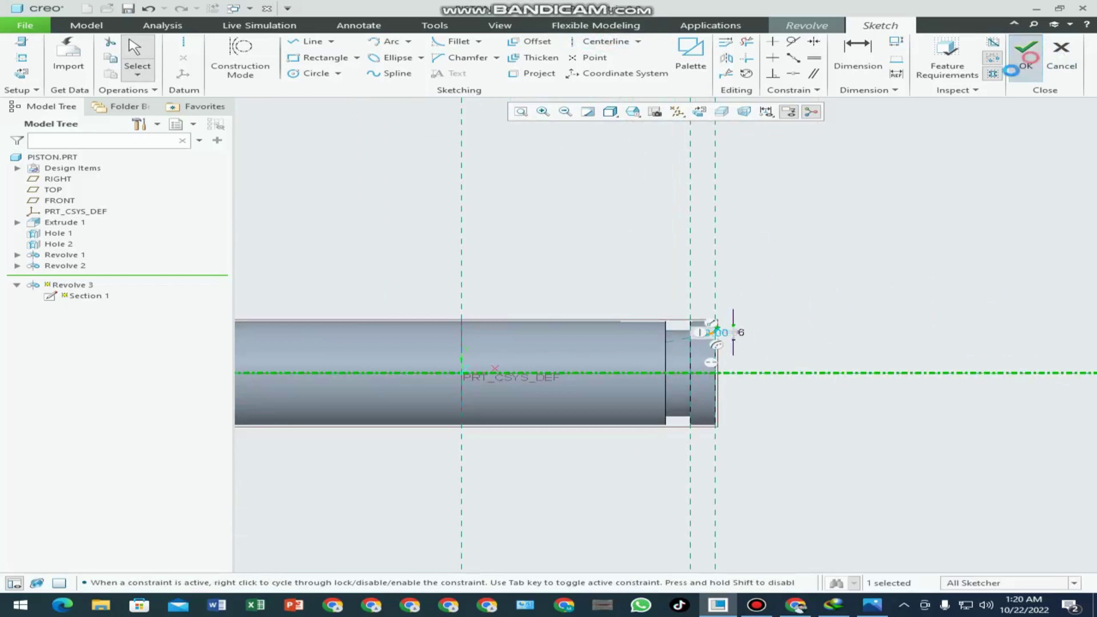
click(1027, 54)
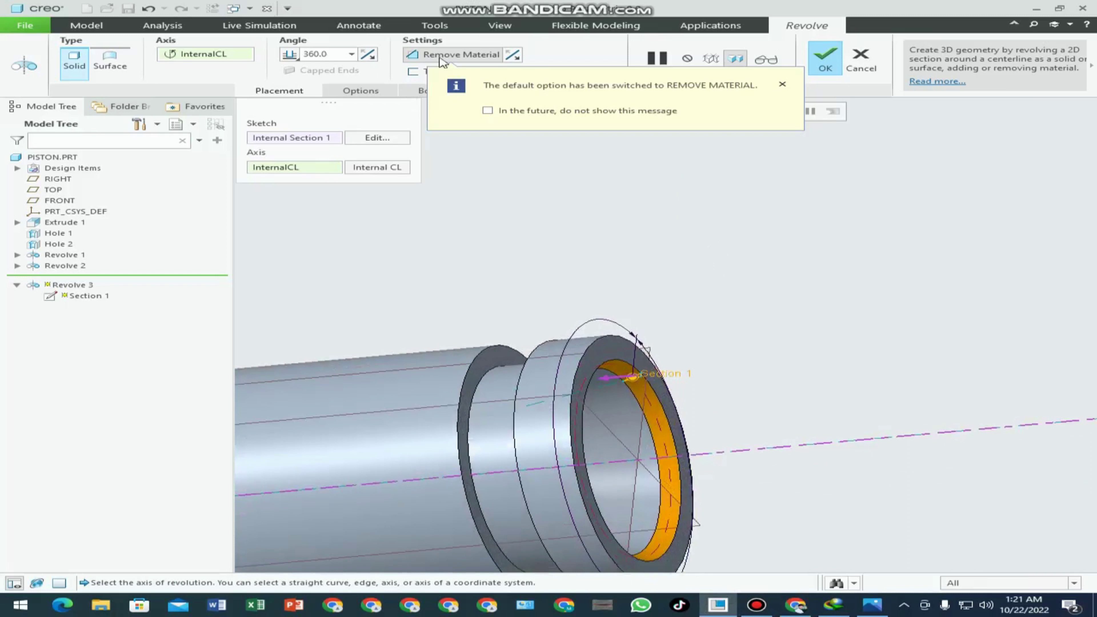
- Accept the 360° remove-material revolve, reset to default view, and bring up the drawing
scroll(664, 426, up, 2)
scroll(642, 431, down, 3)
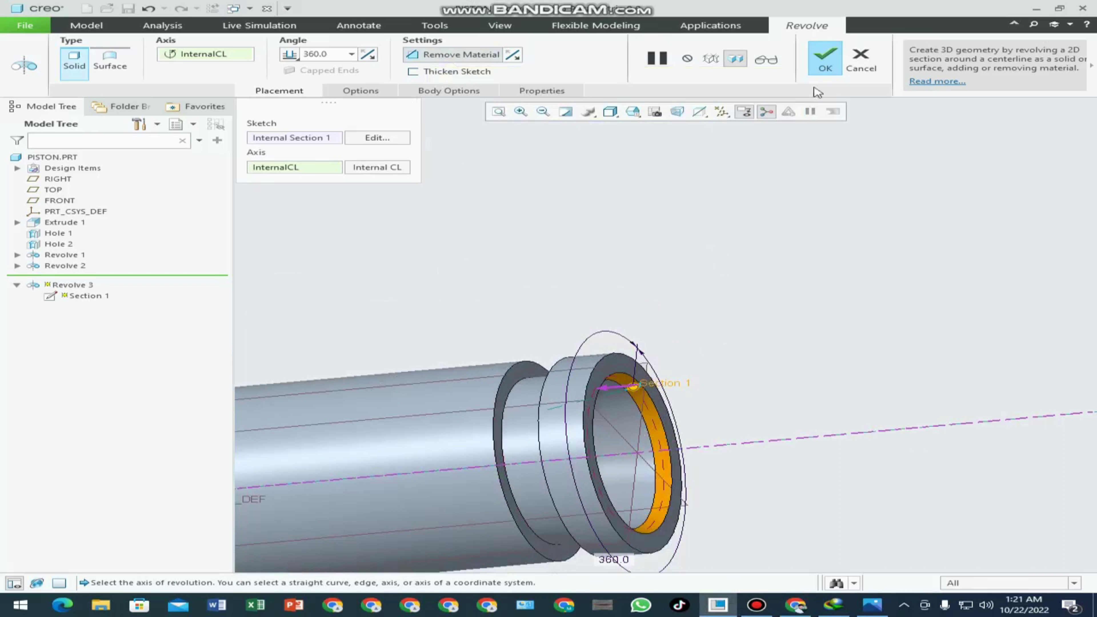
click(825, 57)
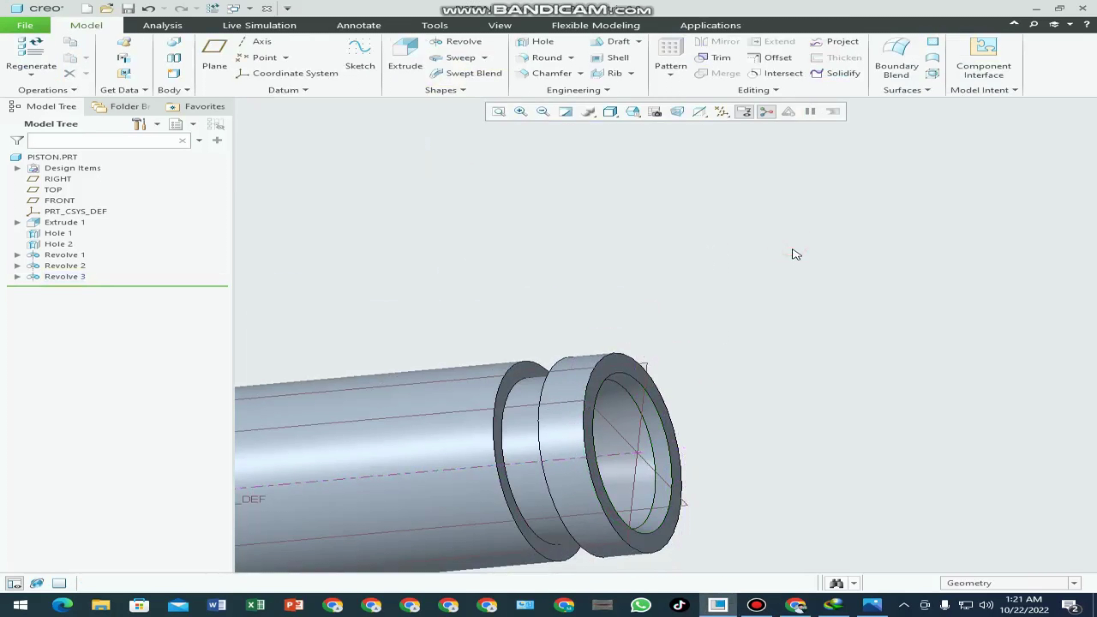
key(ctrl+d)
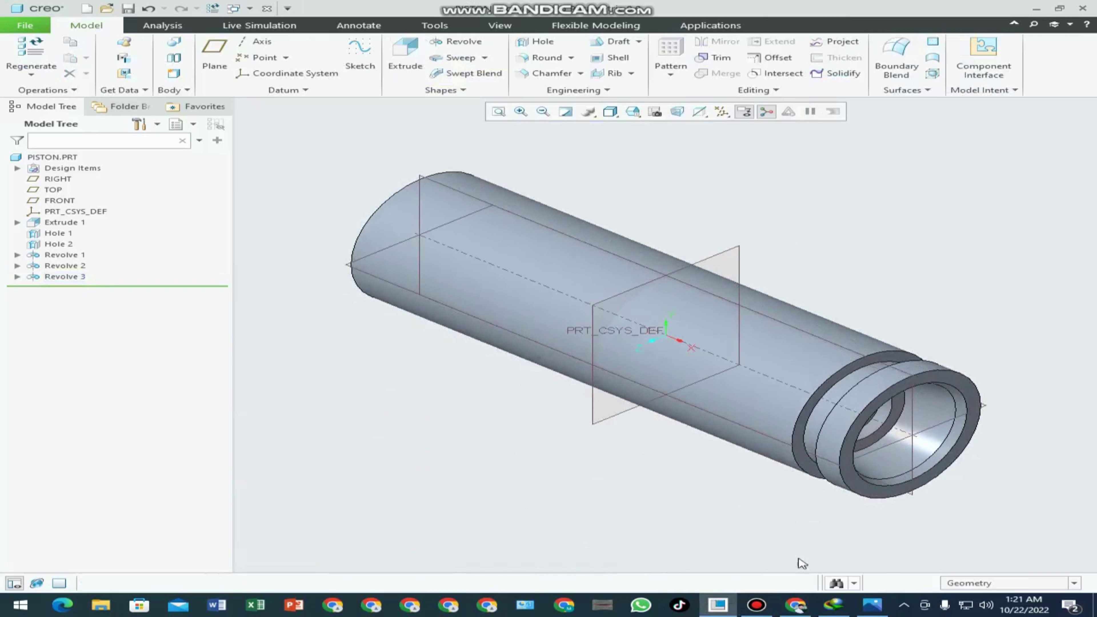
click(872, 605)
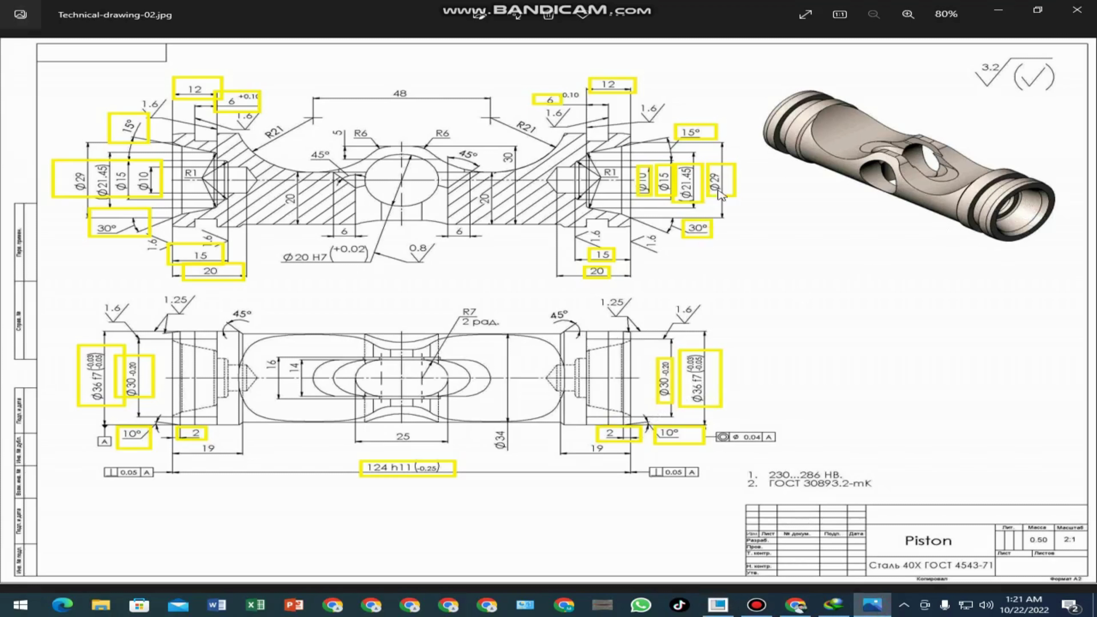
- Read the 10° and 2 end chamfer values on the drawing, then start an edge chamfer in Creo
scroll(638, 185, up, 3)
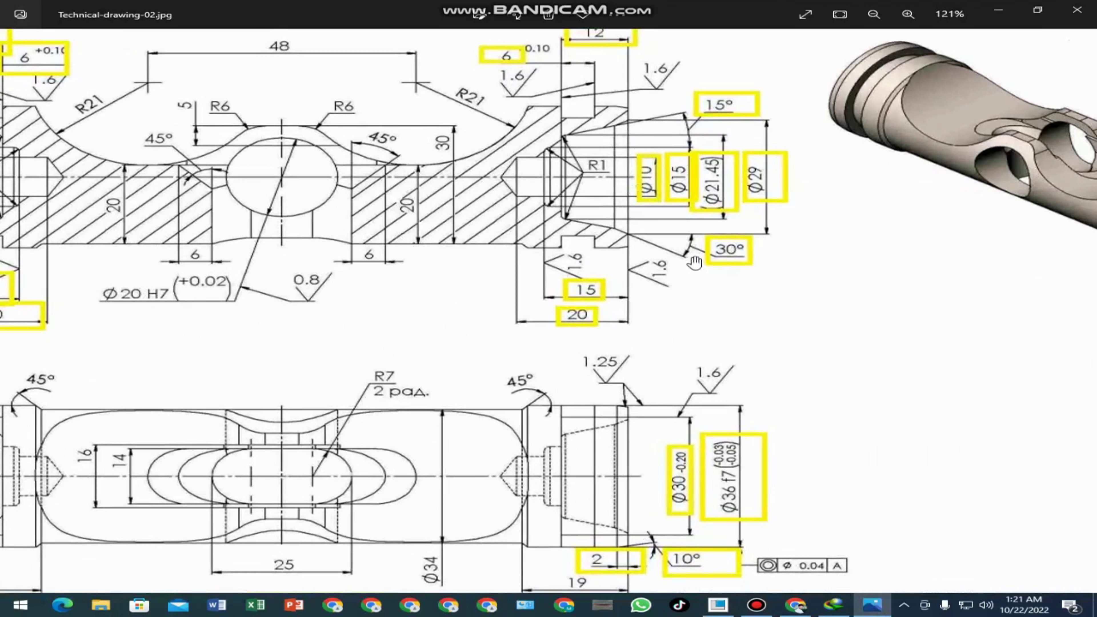
scroll(632, 334, down, 2)
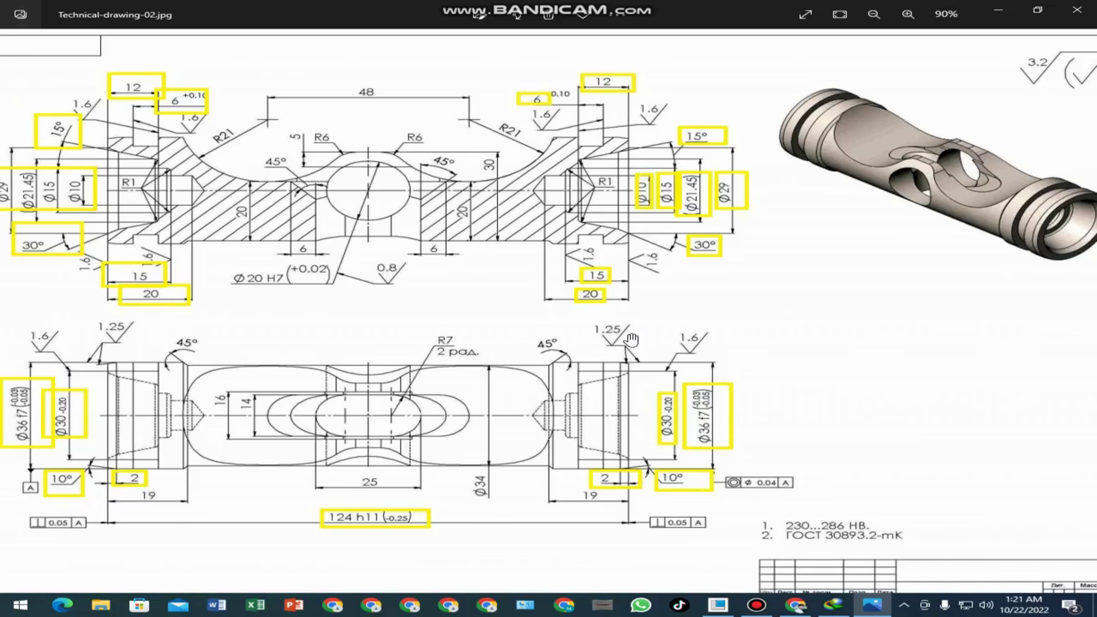
scroll(692, 245, up, 3)
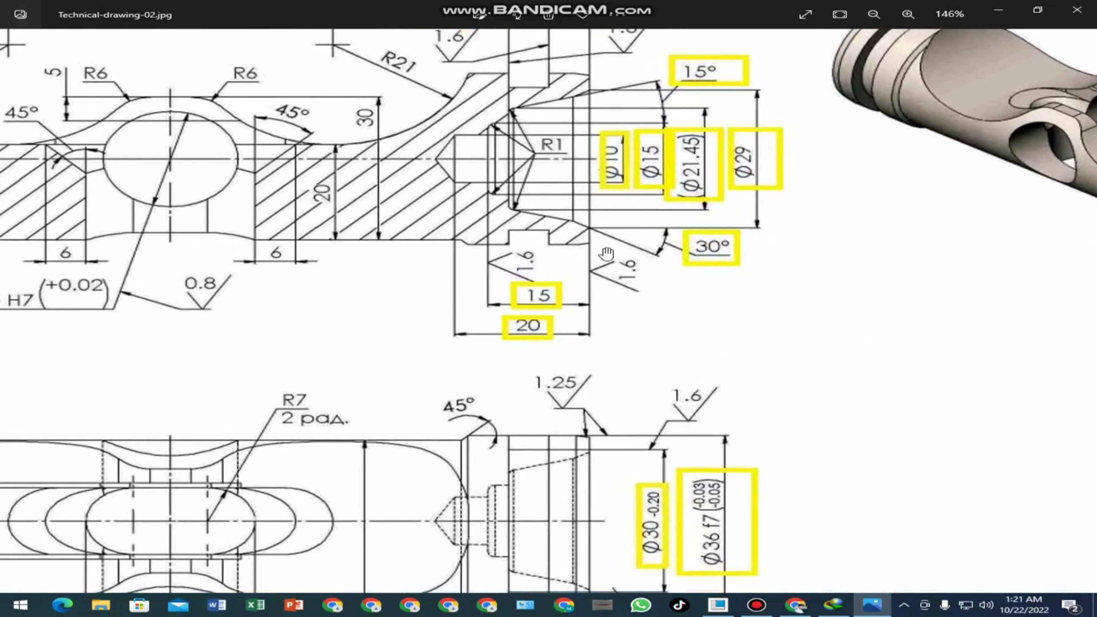
scroll(630, 274, down, 2)
scroll(629, 277, down, 1)
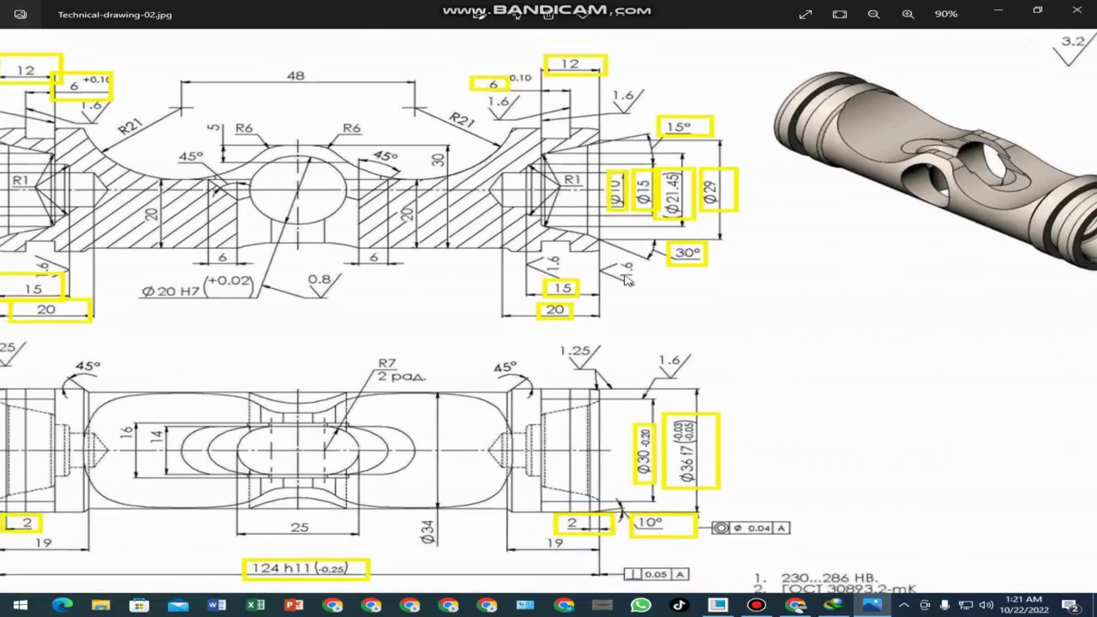
scroll(626, 282, down, 1)
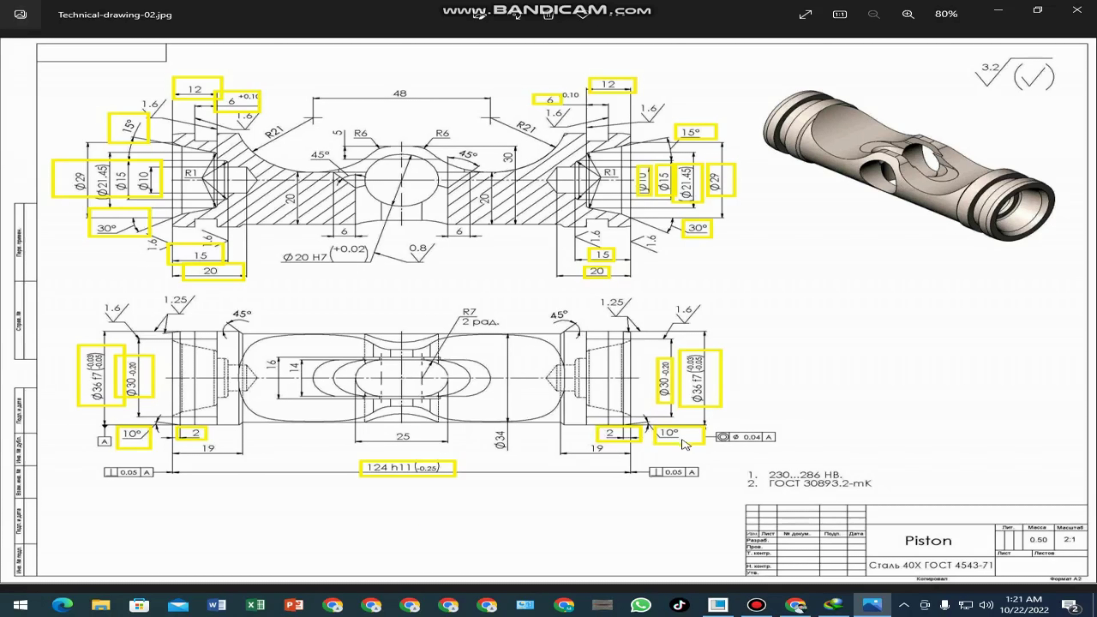
scroll(652, 436, up, 2)
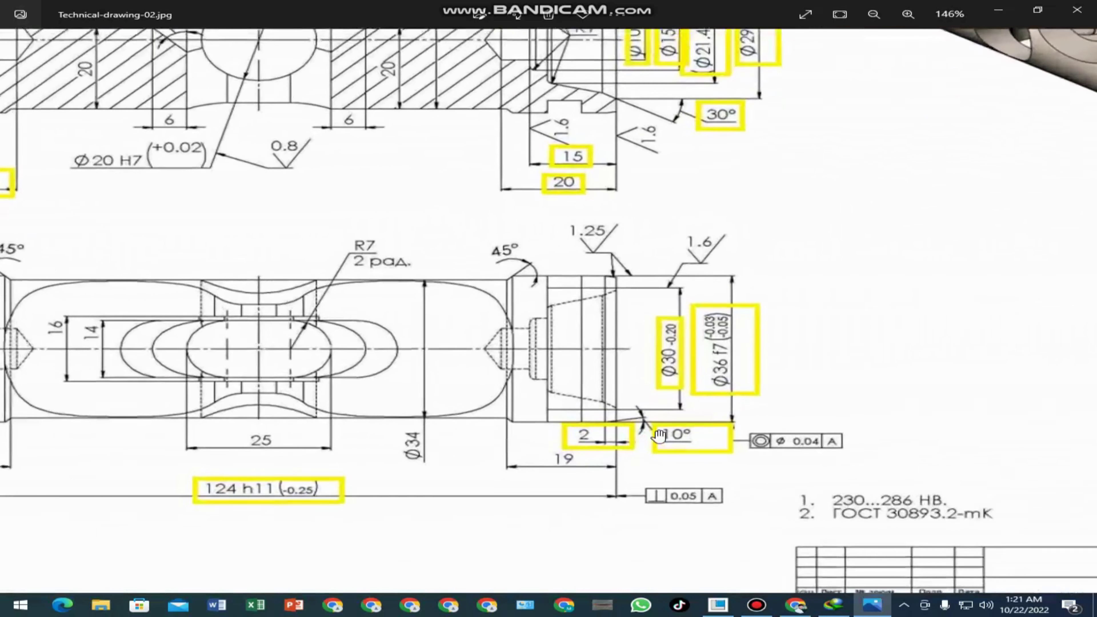
scroll(659, 431, up, 2)
scroll(625, 415, up, 1)
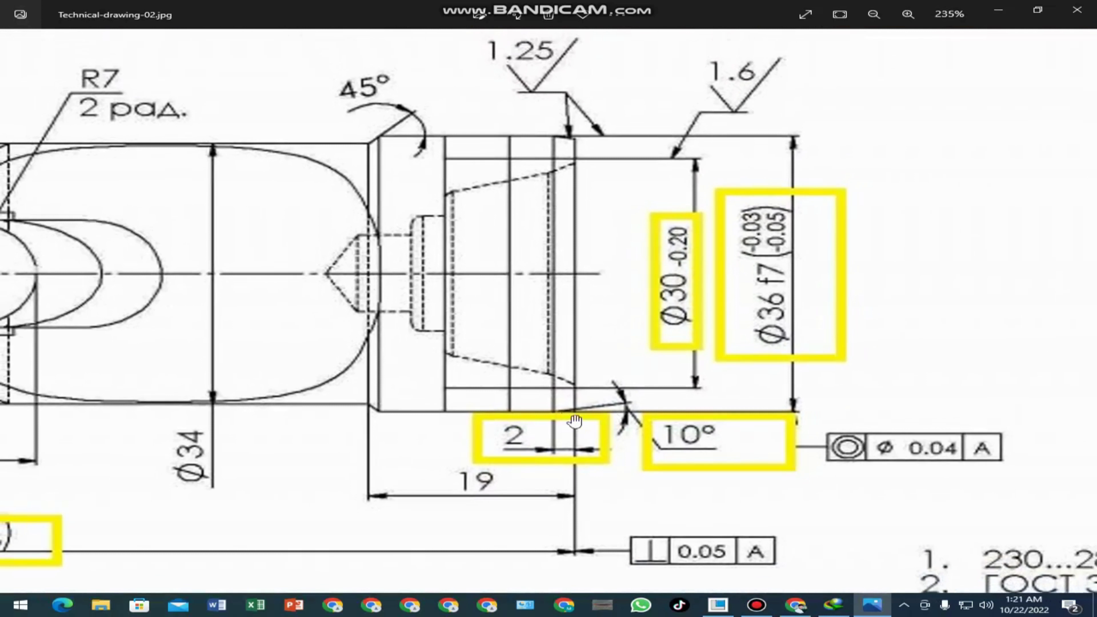
scroll(569, 183, down, 2)
scroll(568, 183, down, 2)
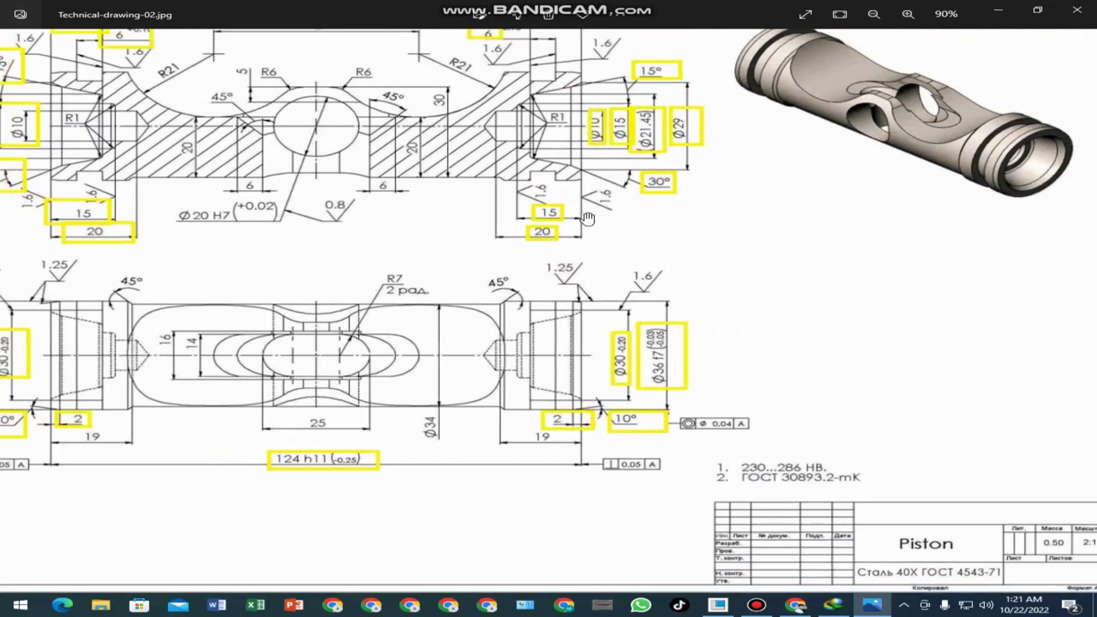
scroll(570, 429, down, 1)
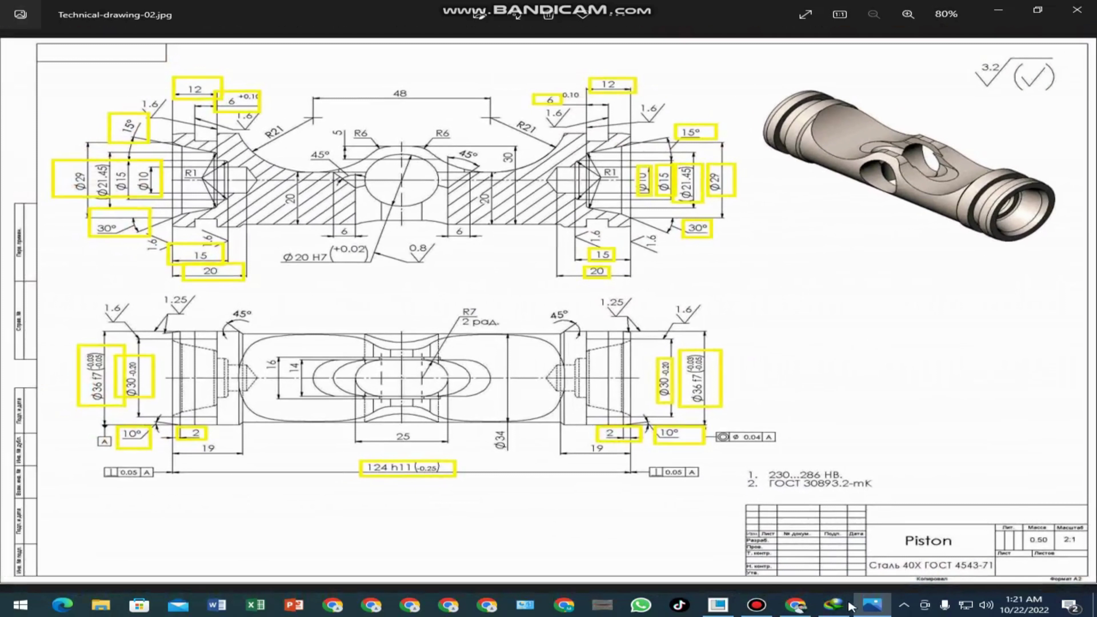
click(728, 612)
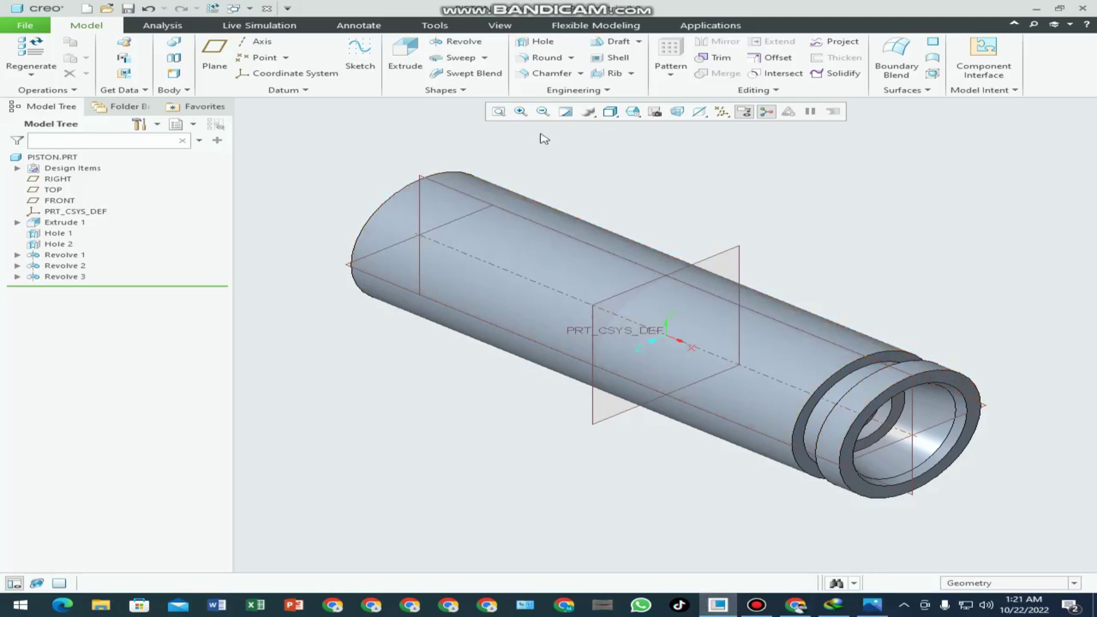
click(544, 73)
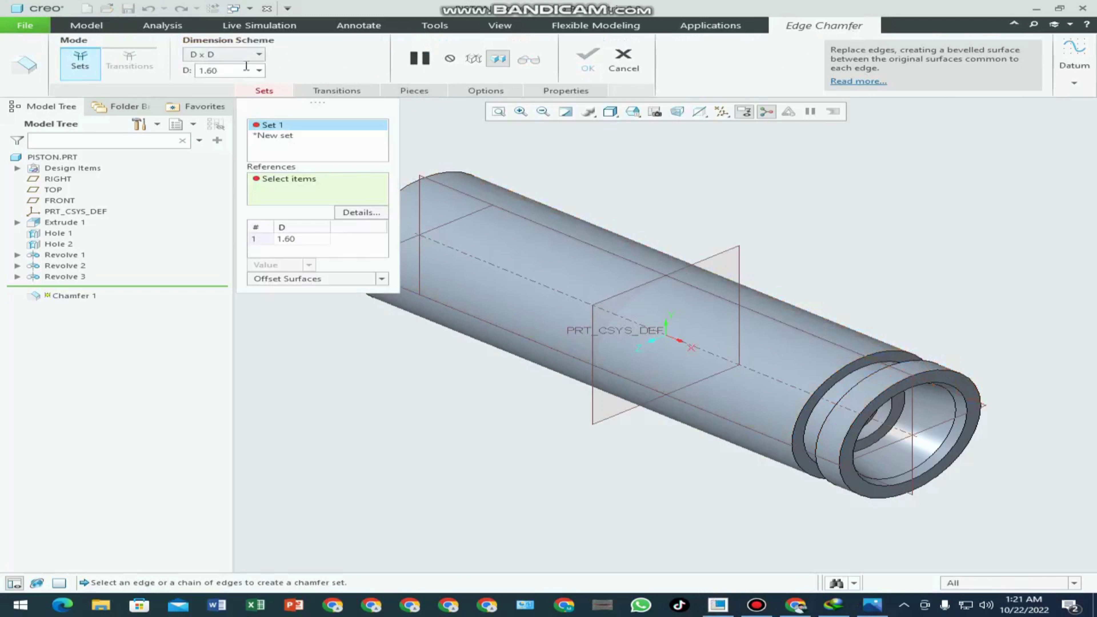
- Chamfer the grooved end's outer edge using Angle x D, 10° by 2.00
click(224, 61)
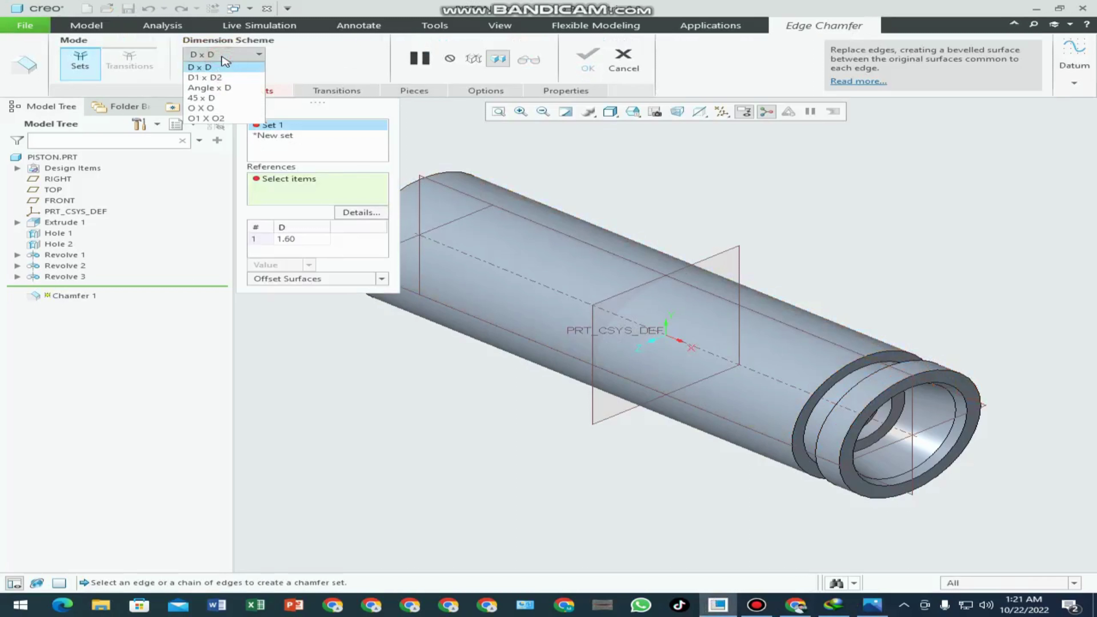
click(209, 87)
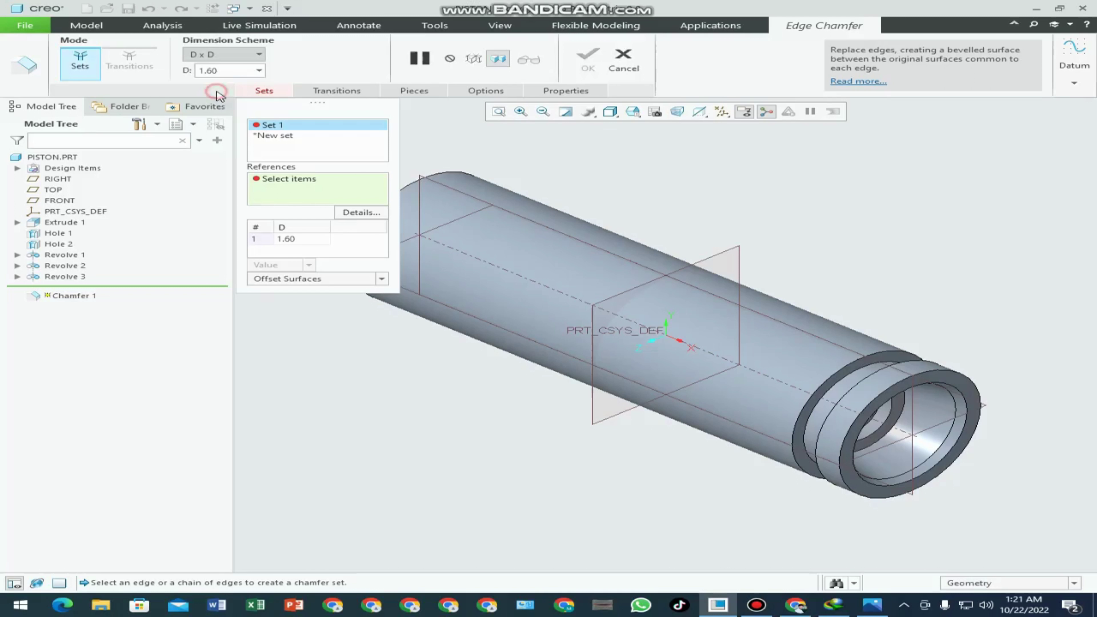
double_click(250, 72)
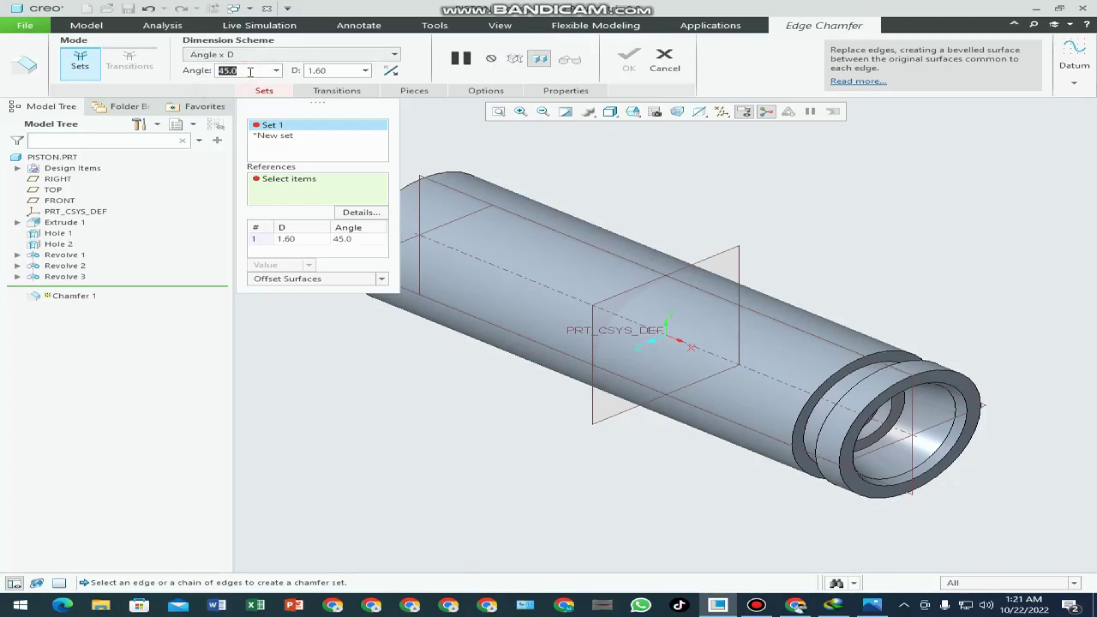
text(10)
key(Return)
text(2)
key(Return)
scroll(903, 552, up, 2)
click(836, 468)
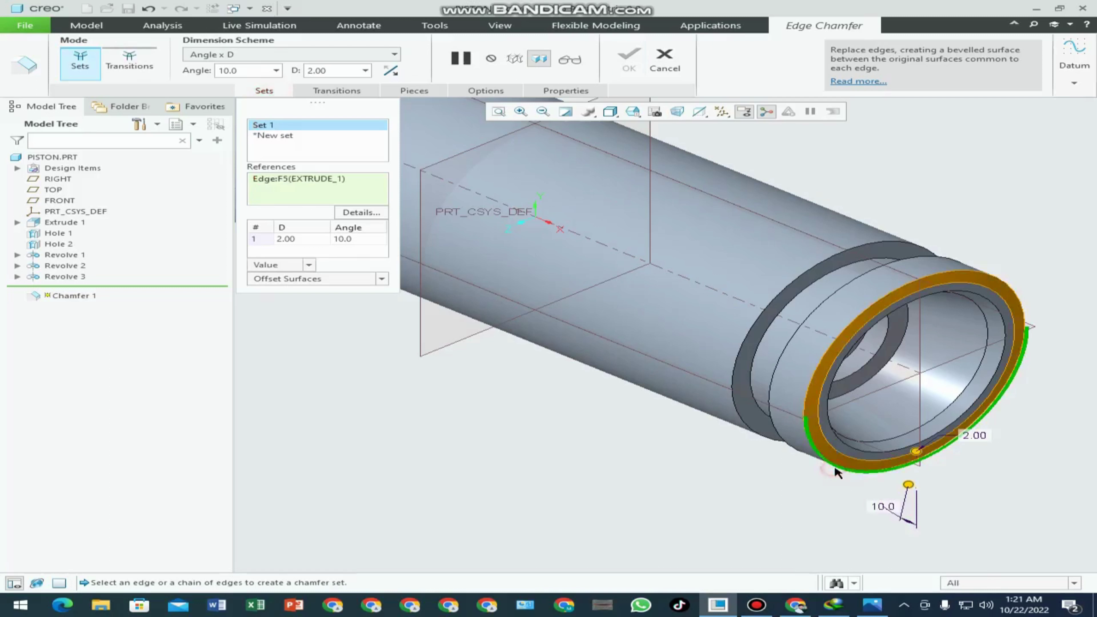
scroll(767, 286, up, 1)
click(628, 58)
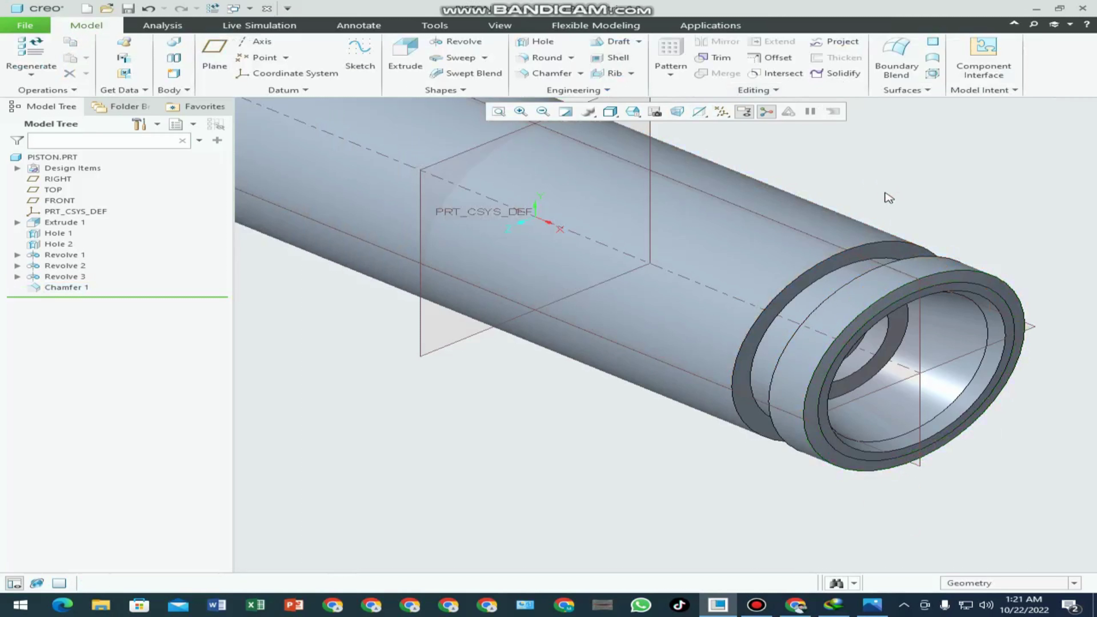
key(ctrl+d)
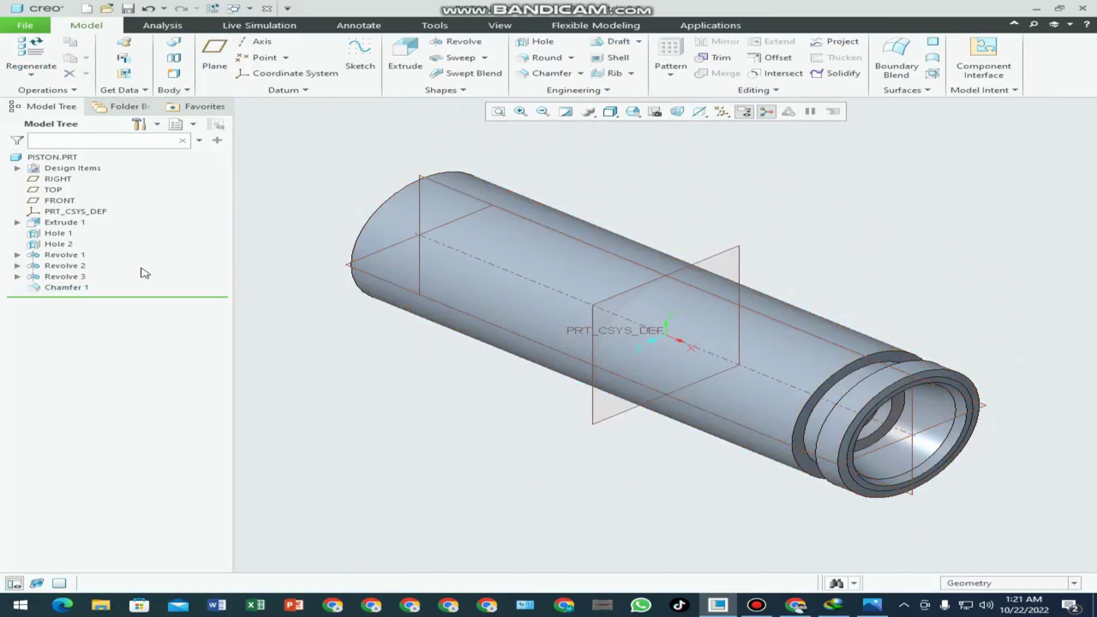
- Select the end features from Hole 1 through Chamfer 1 in the model tree
click(59, 234)
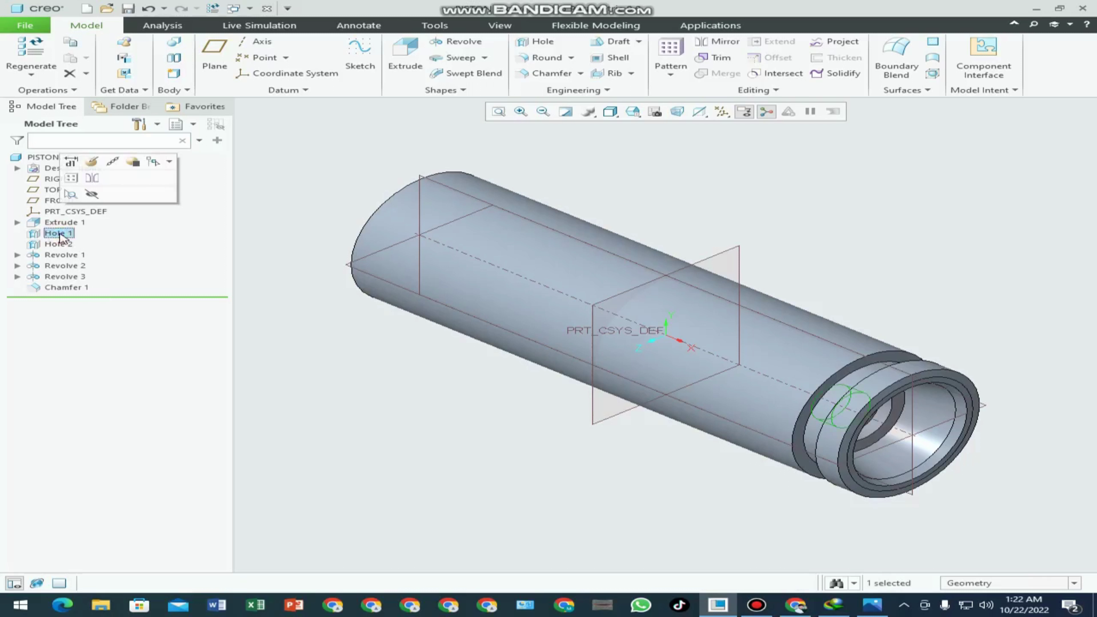
click(295, 314)
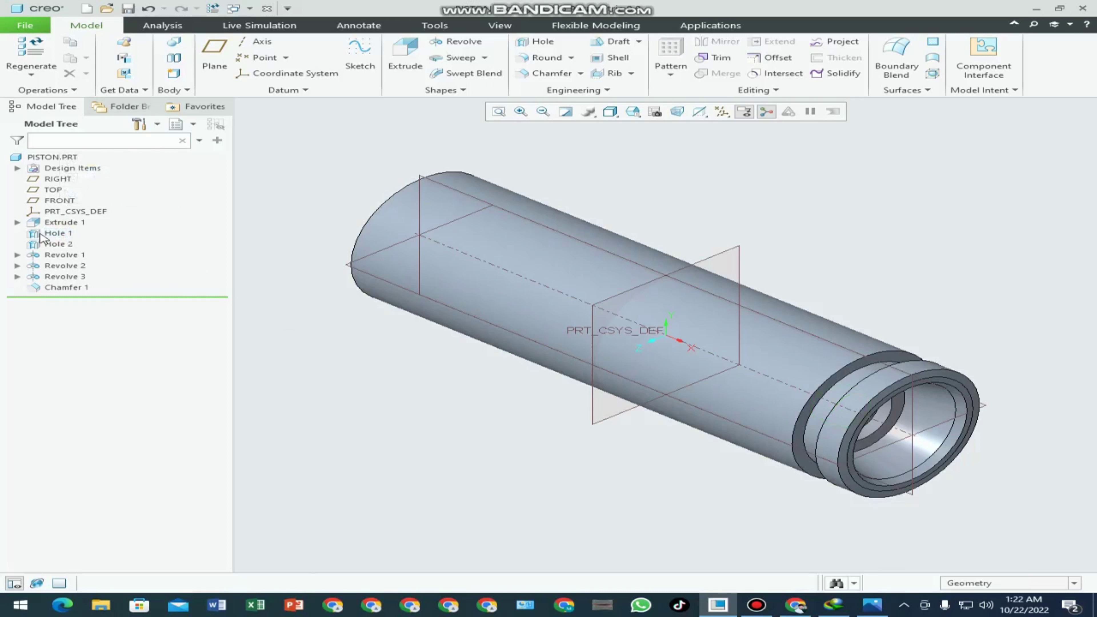
click(57, 233)
ctrl+click(63, 255)
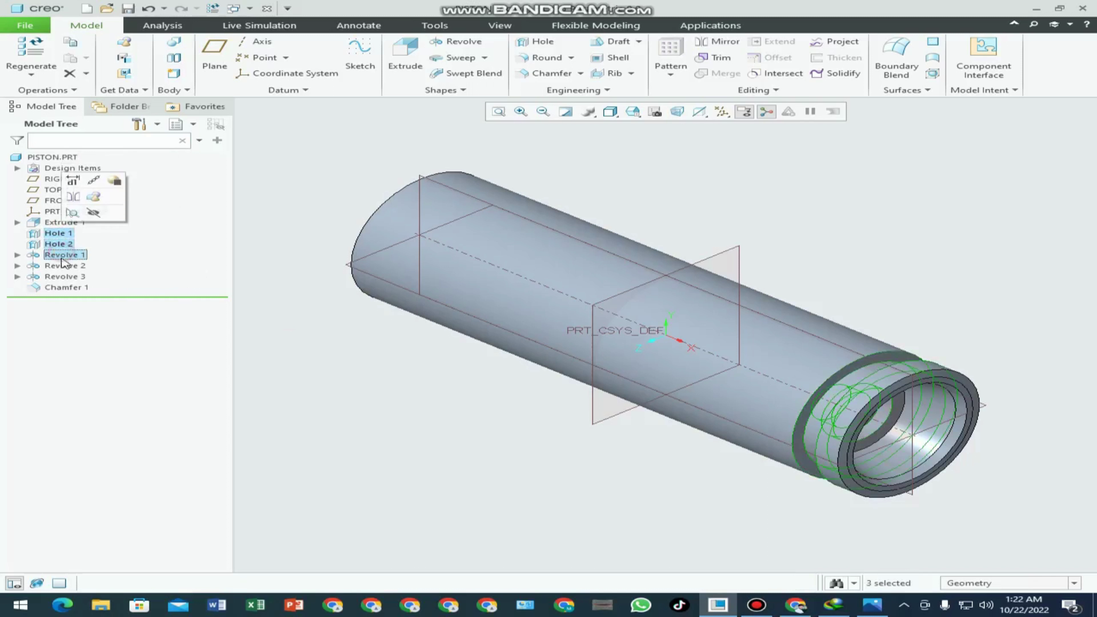
ctrl+click(62, 267)
ctrl+click(67, 288)
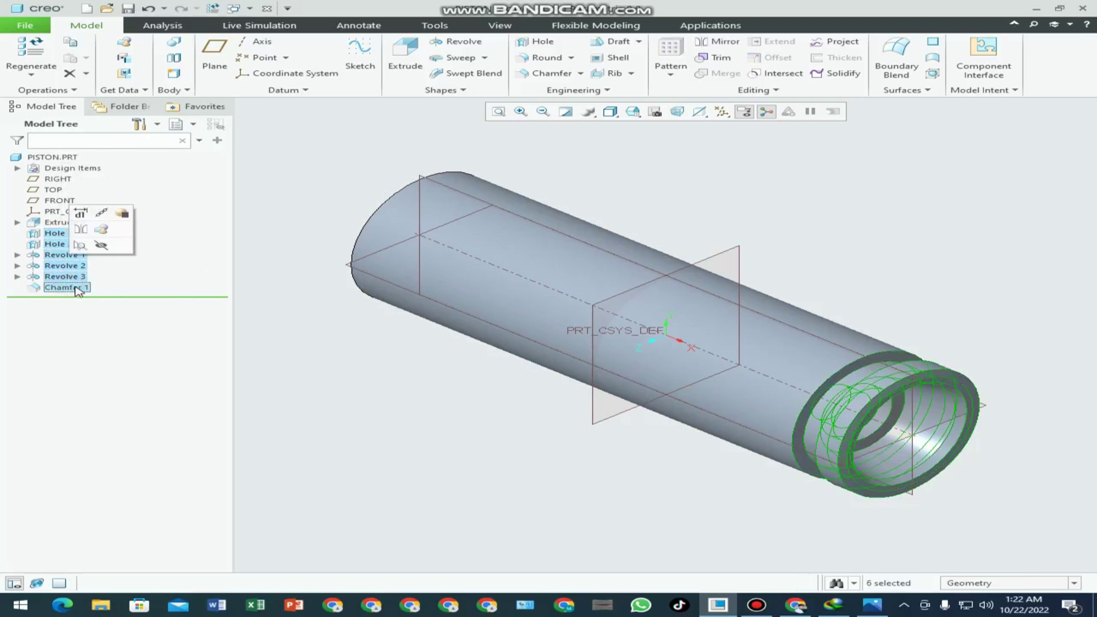
- Start mirroring them about the RIGHT plane, then cancel the mirror and confirm abandoning it
click(718, 42)
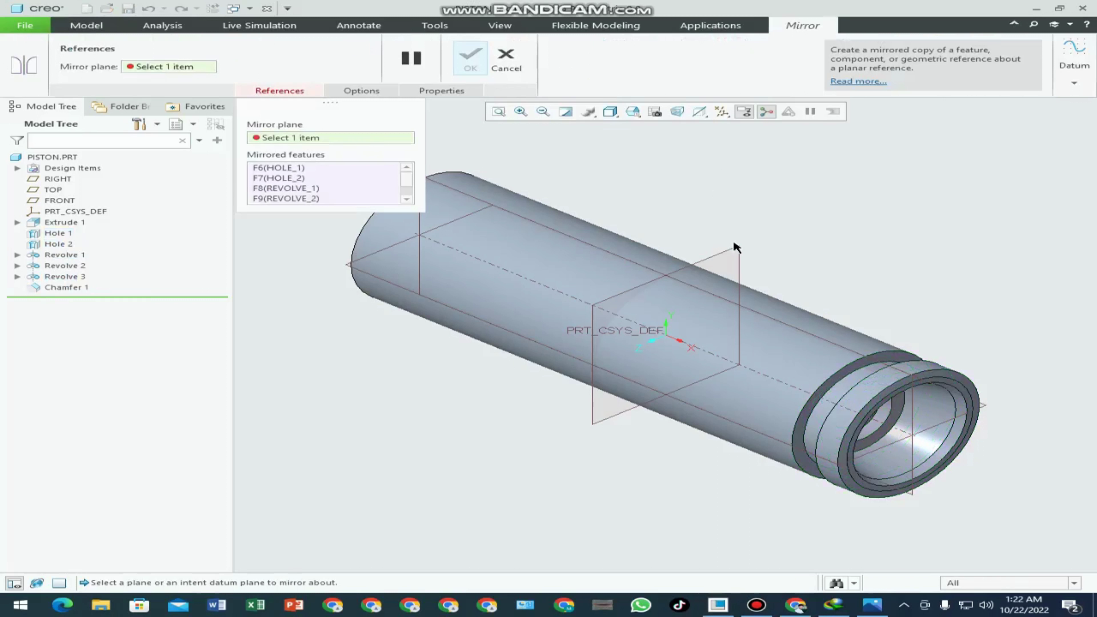
click(736, 248)
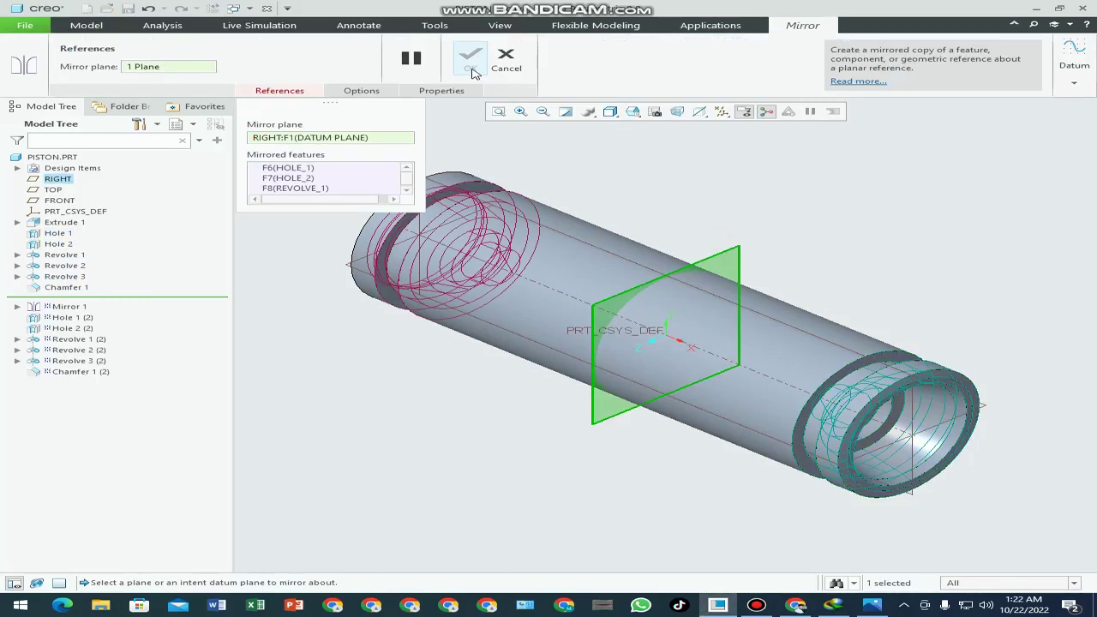
scroll(613, 258, up, 3)
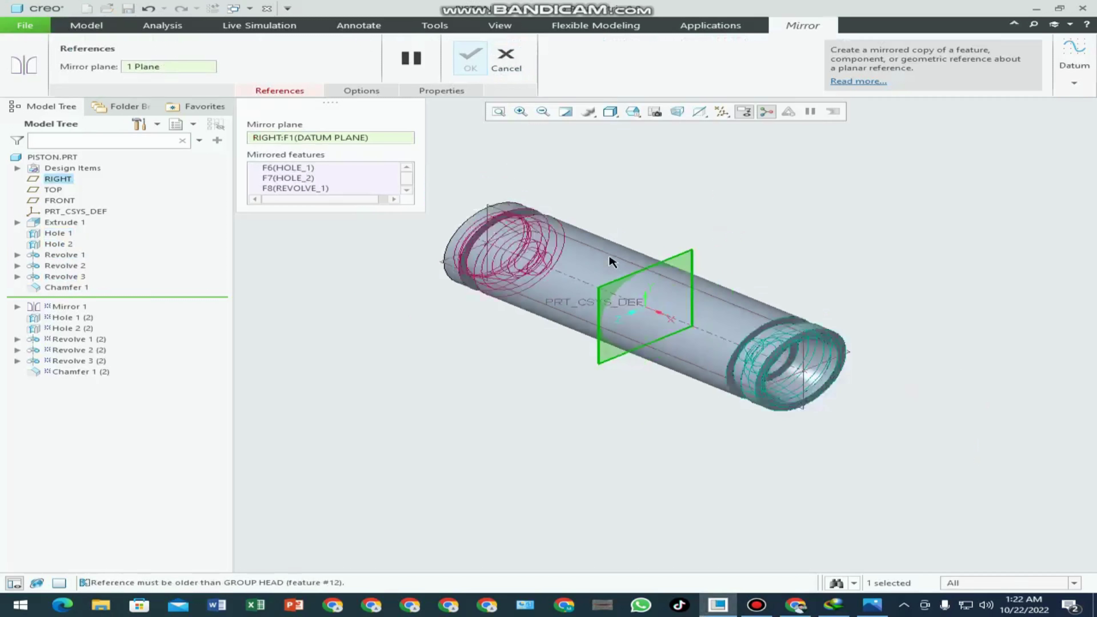
scroll(612, 257, up, 3)
click(502, 58)
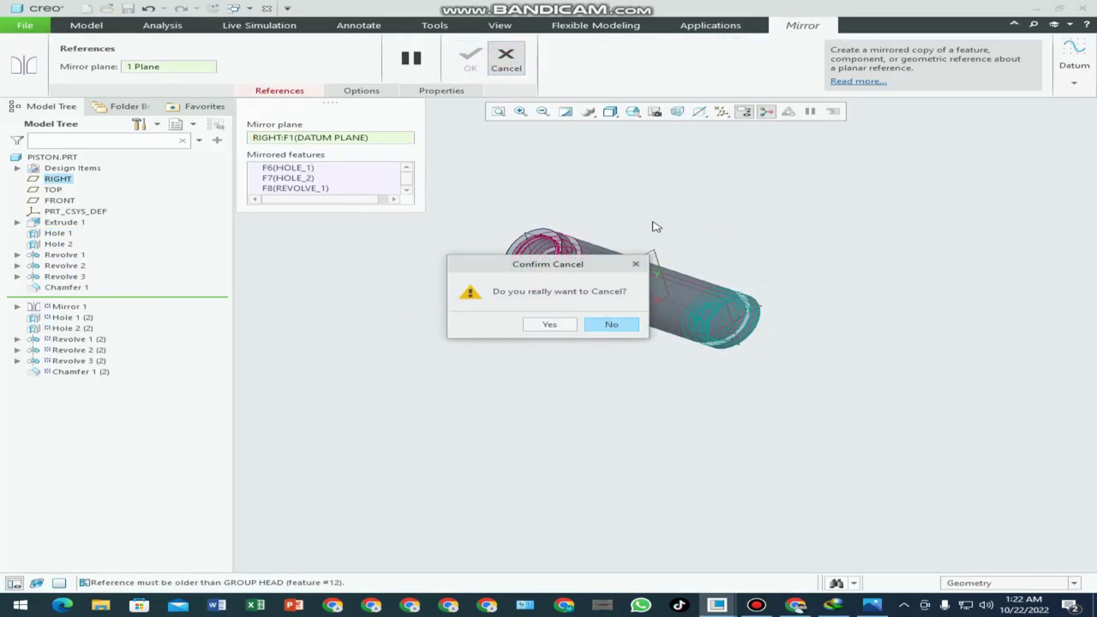
click(549, 324)
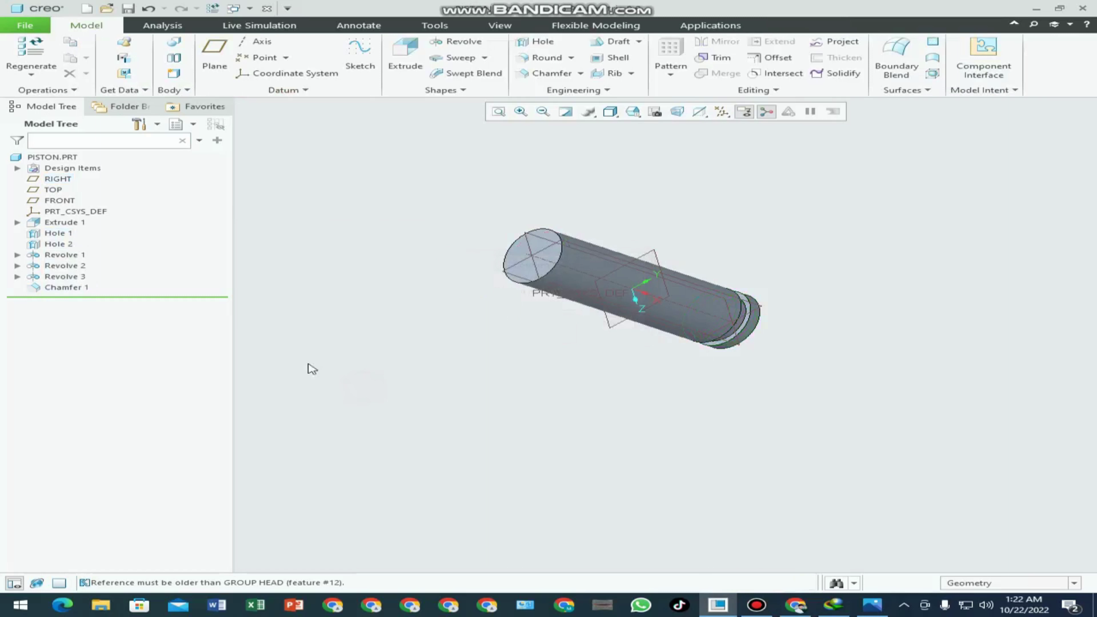
- Mirror Hole 1 and Hole 2 across the RIGHT plane
click(59, 234)
ctrl+click(59, 245)
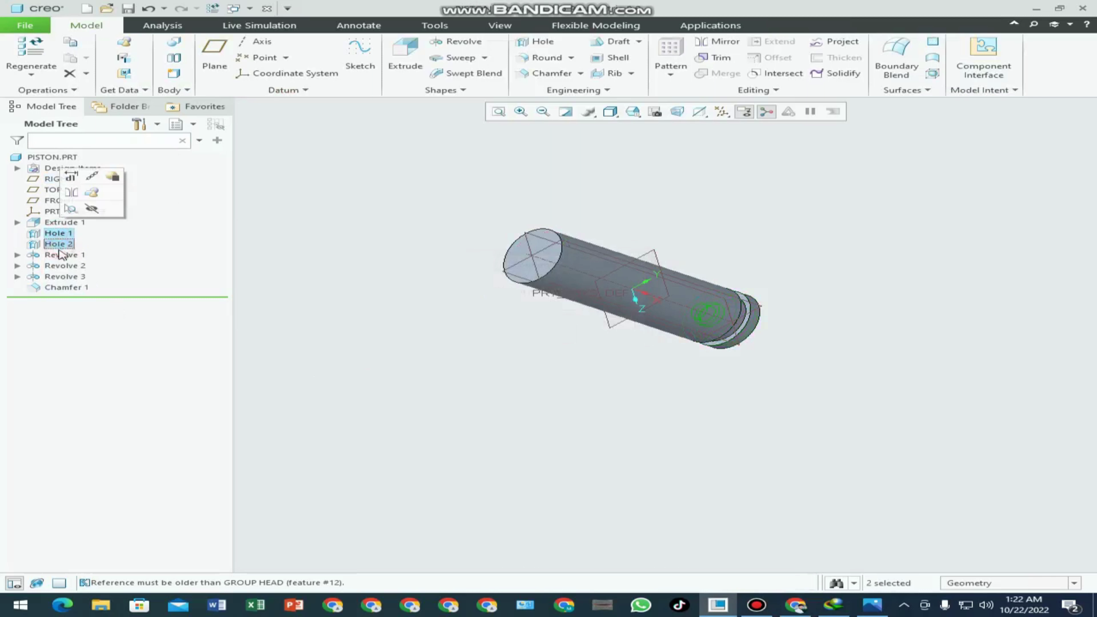
click(718, 42)
middle_drag(727, 172, 691, 172)
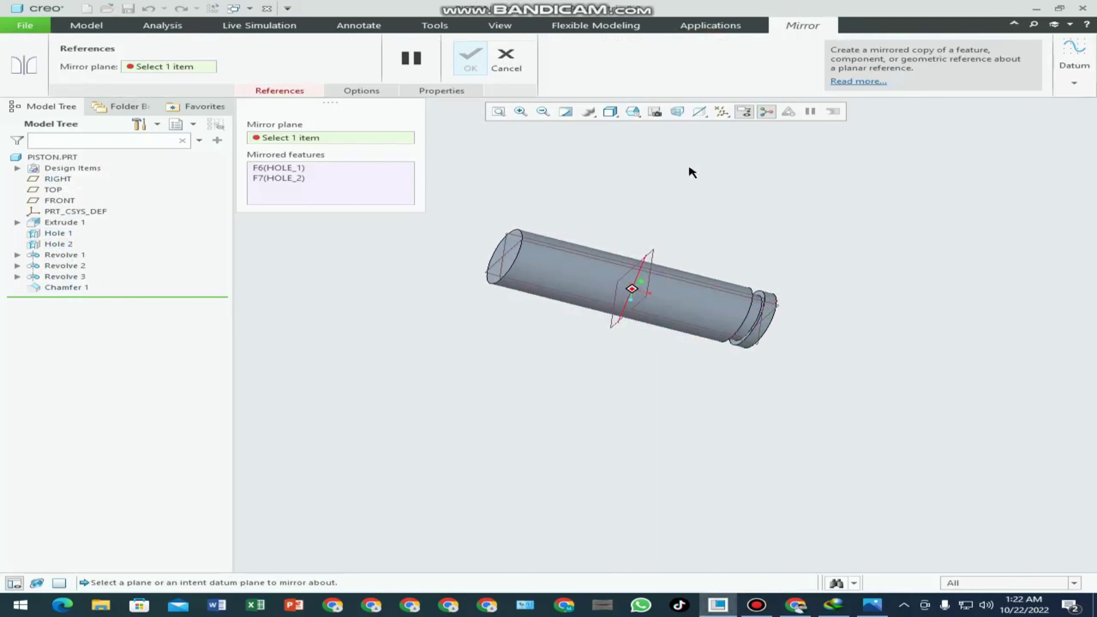
click(653, 250)
middle_click(443, 220)
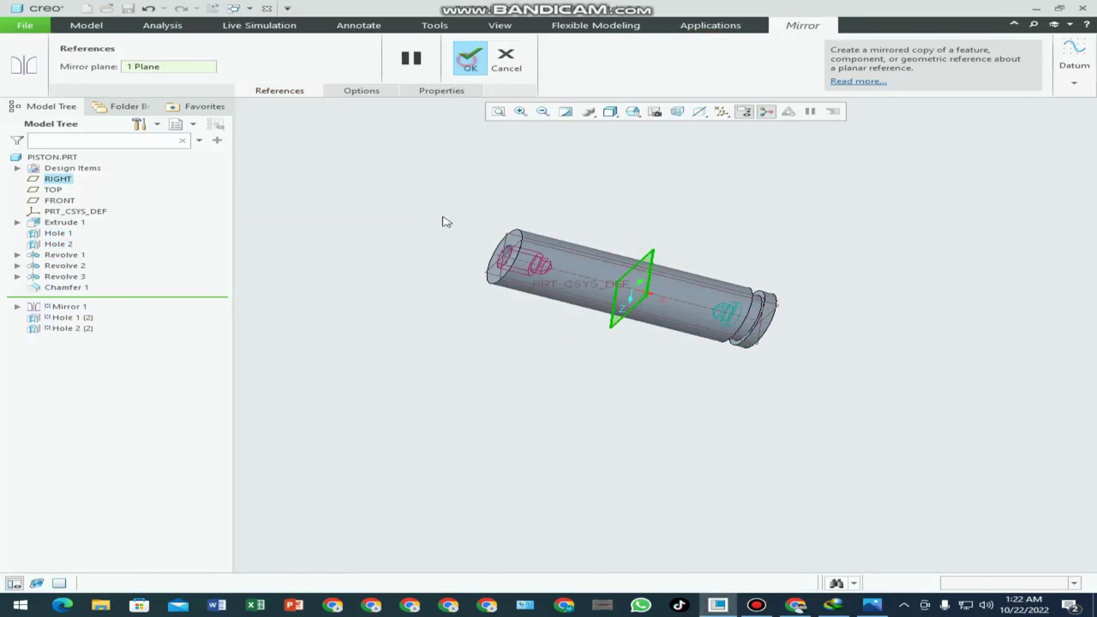
click(453, 298)
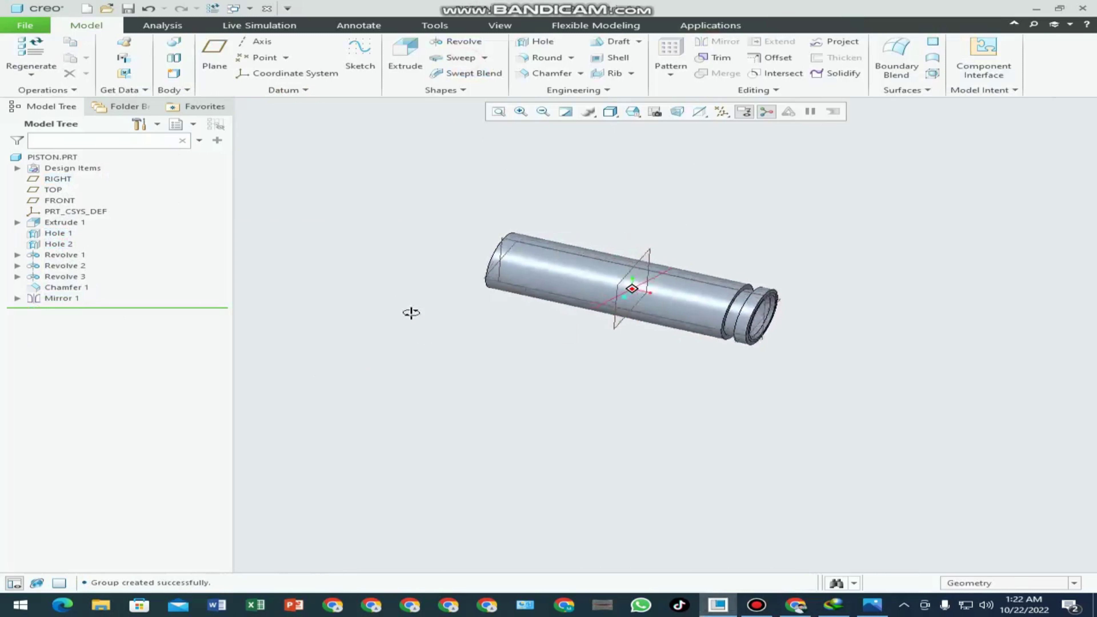
- Mirror the groove features Revolve 1 and Revolve 2 across the RIGHT plane
click(61, 255)
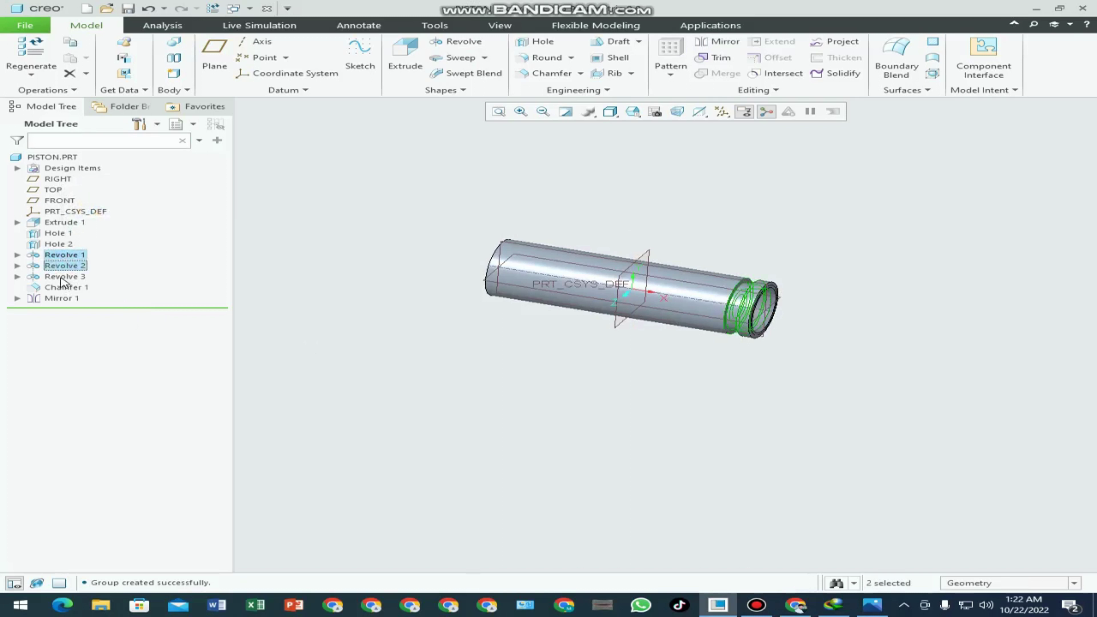
click(731, 42)
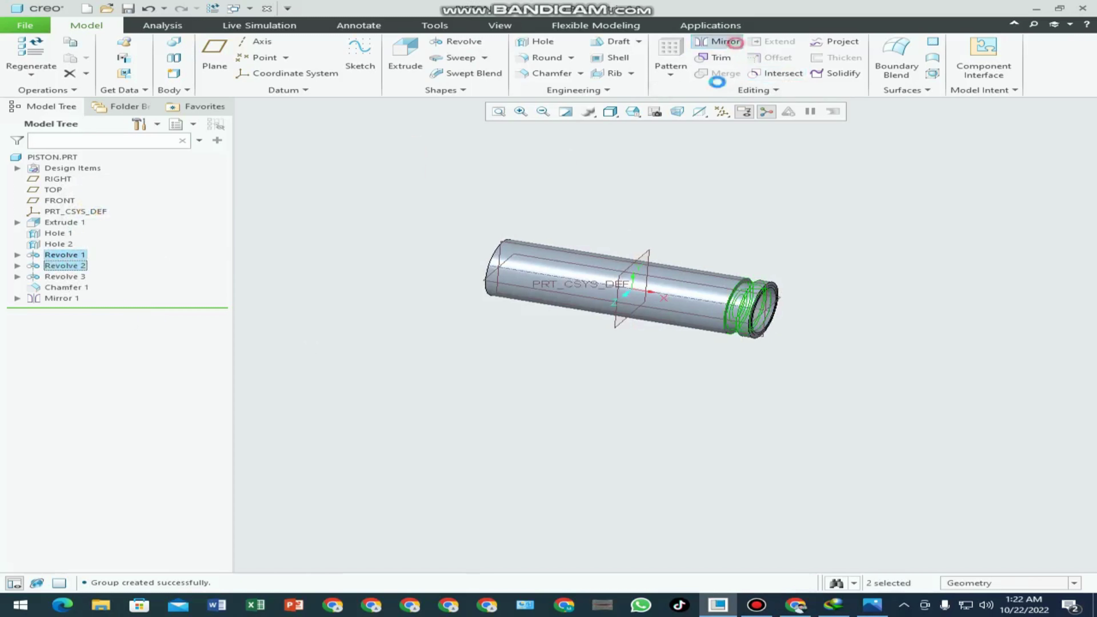
click(600, 324)
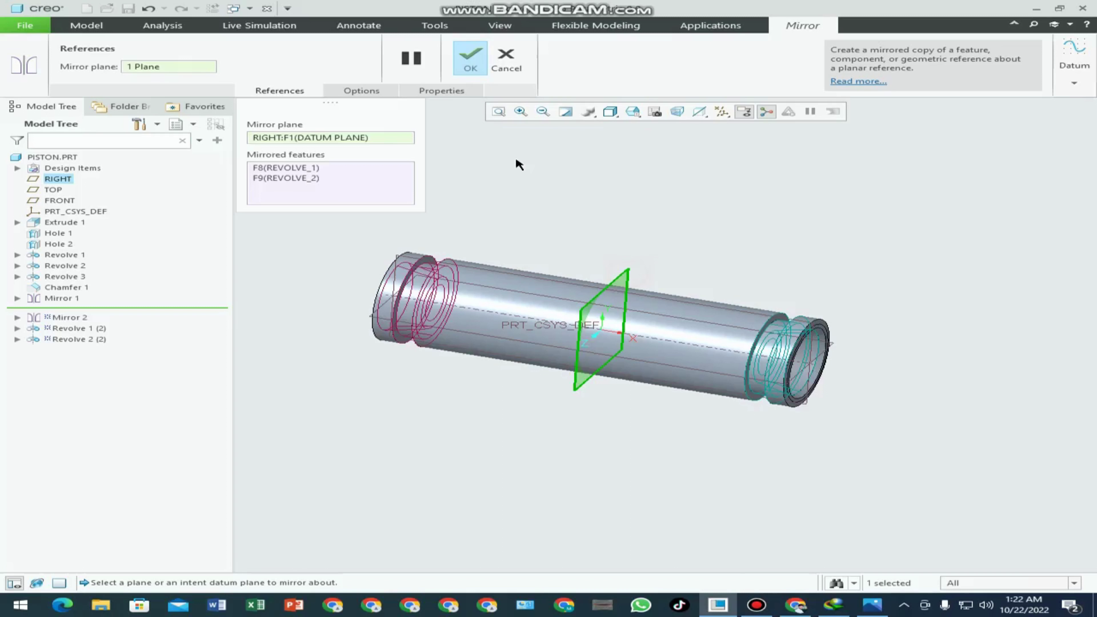
click(471, 59)
- Mirror Revolve 3 across the RIGHT plane and begin a new edge chamfer
scroll(520, 236, down, 3)
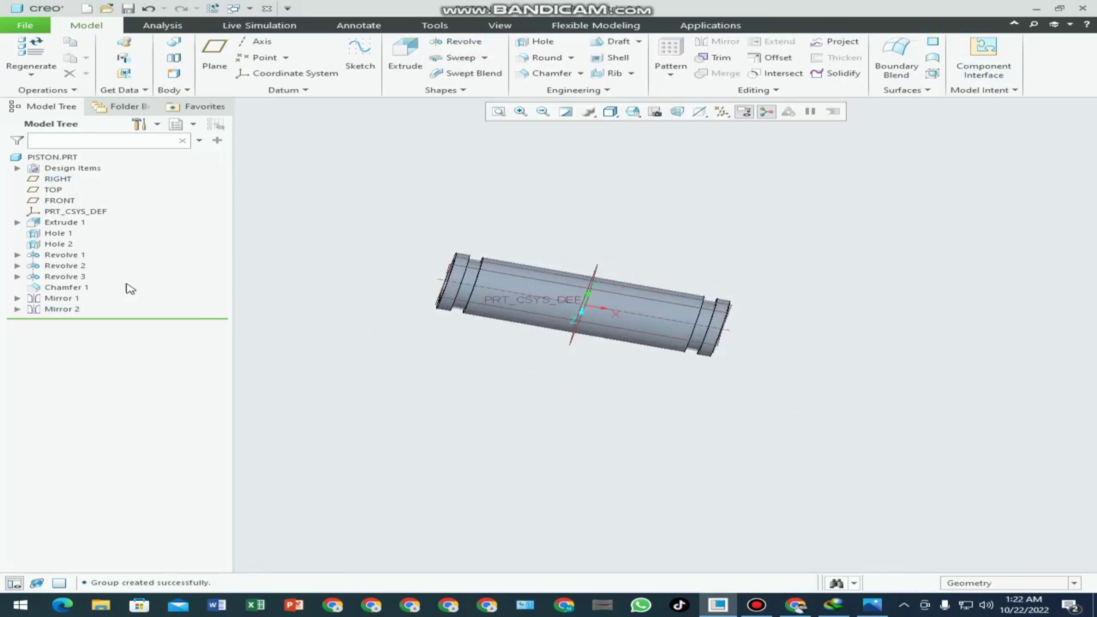
click(57, 279)
ctrl+click(62, 288)
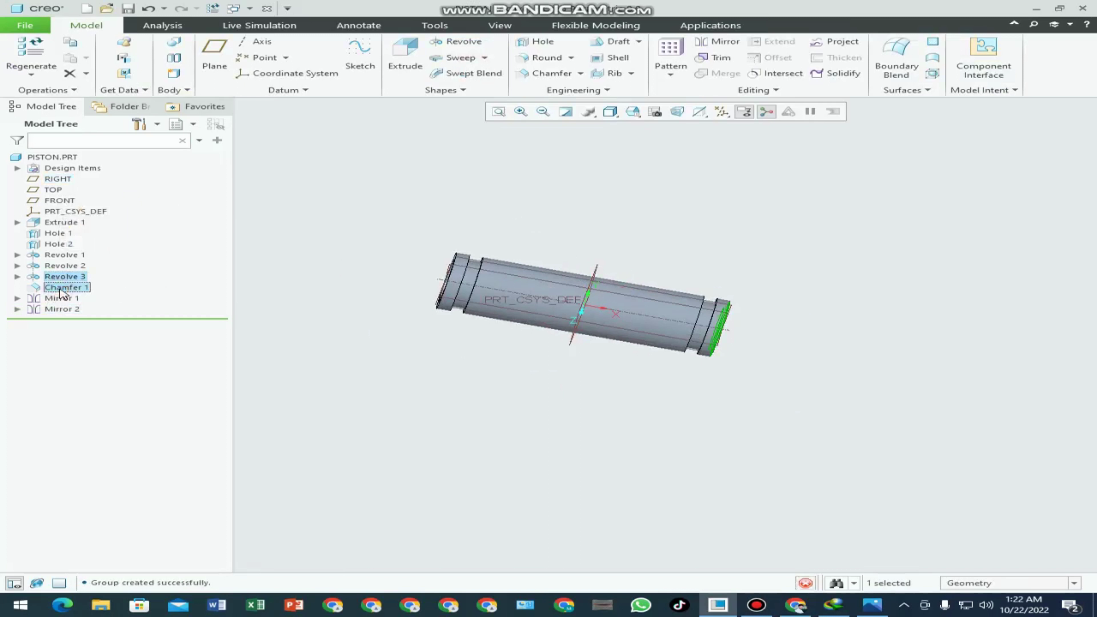
ctrl+click(68, 288)
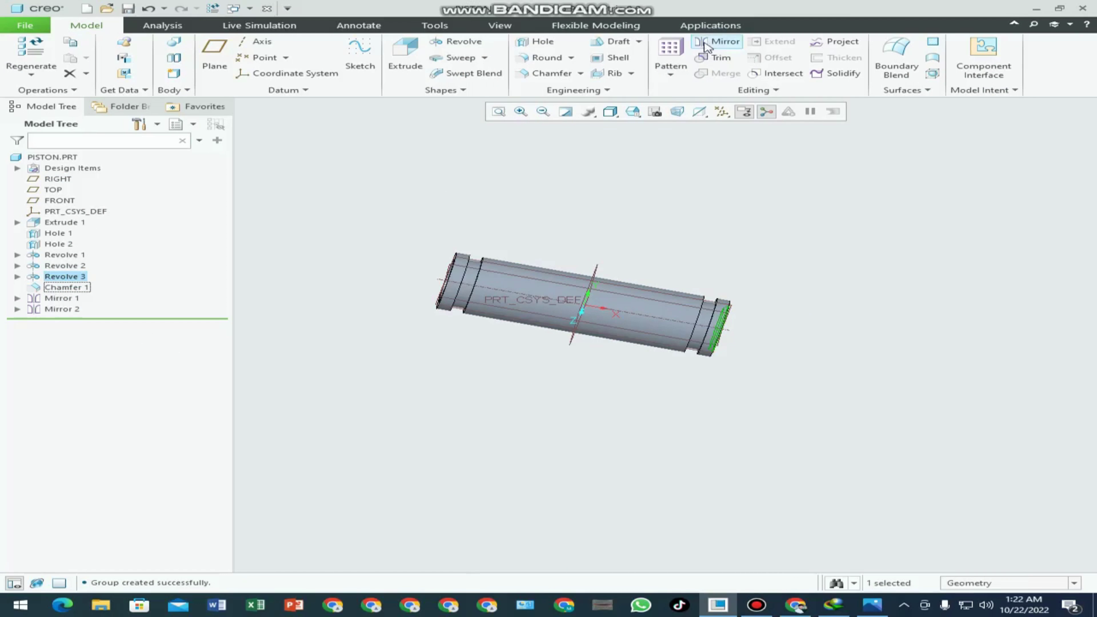
click(718, 42)
click(596, 269)
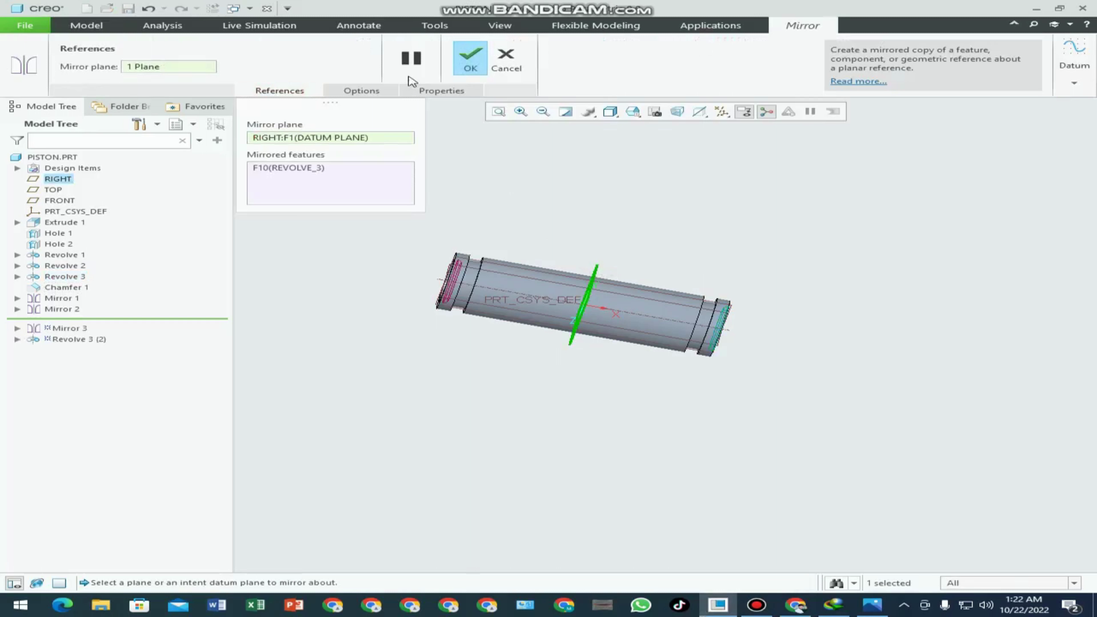
click(470, 59)
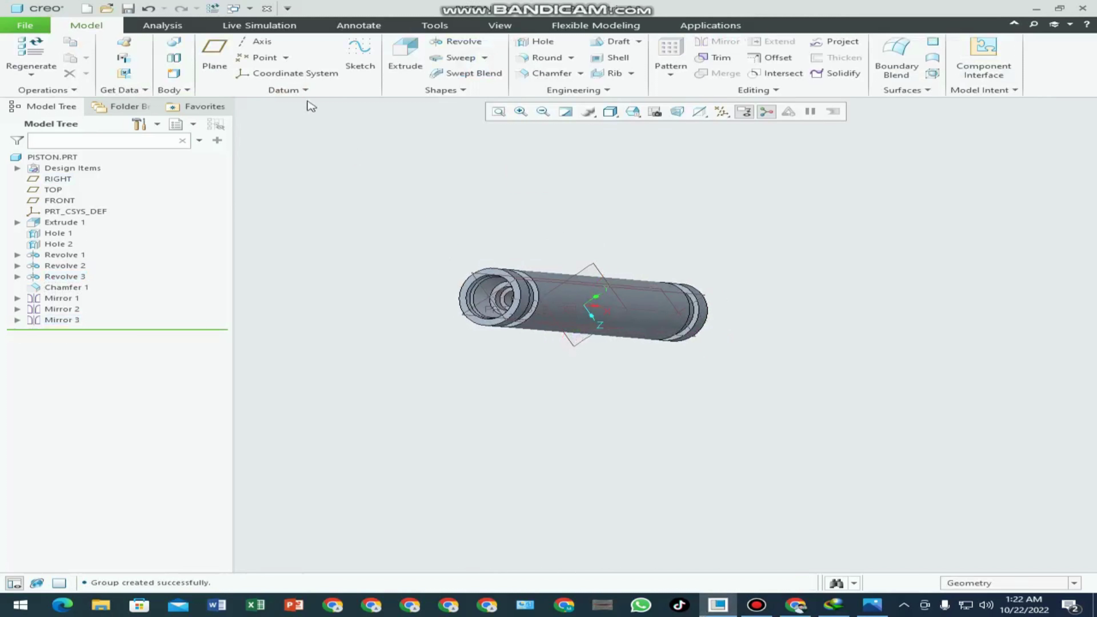
click(552, 73)
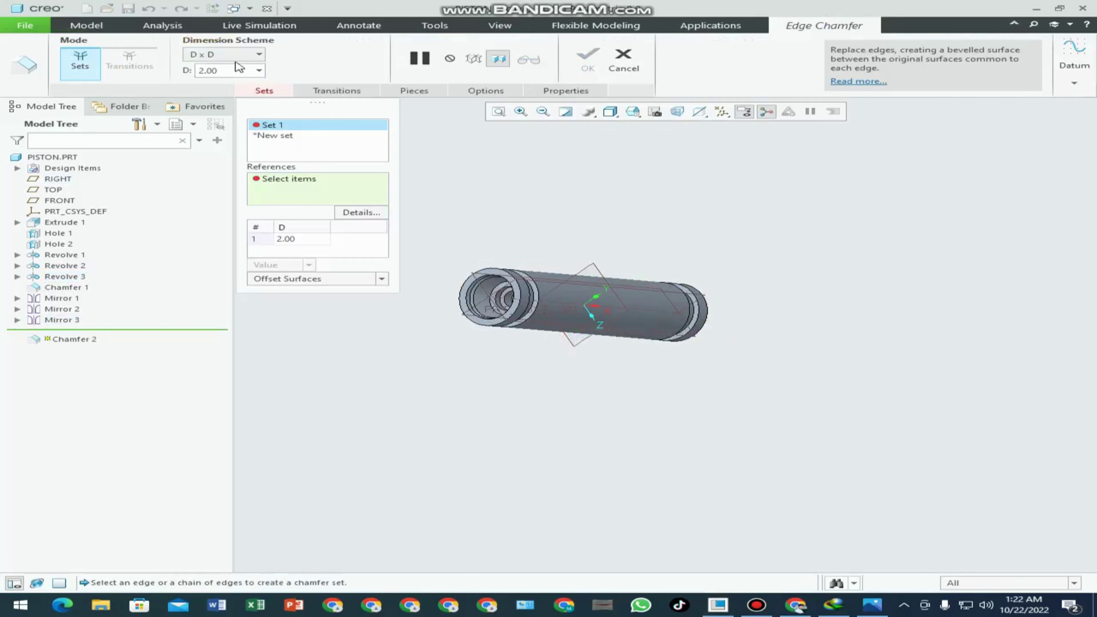
- Chamfer the mirrored end's outer ring edge with Angle x D, 10° by 2.00
scroll(542, 254, down, 3)
scroll(490, 346, down, 3)
scroll(490, 346, down, 2)
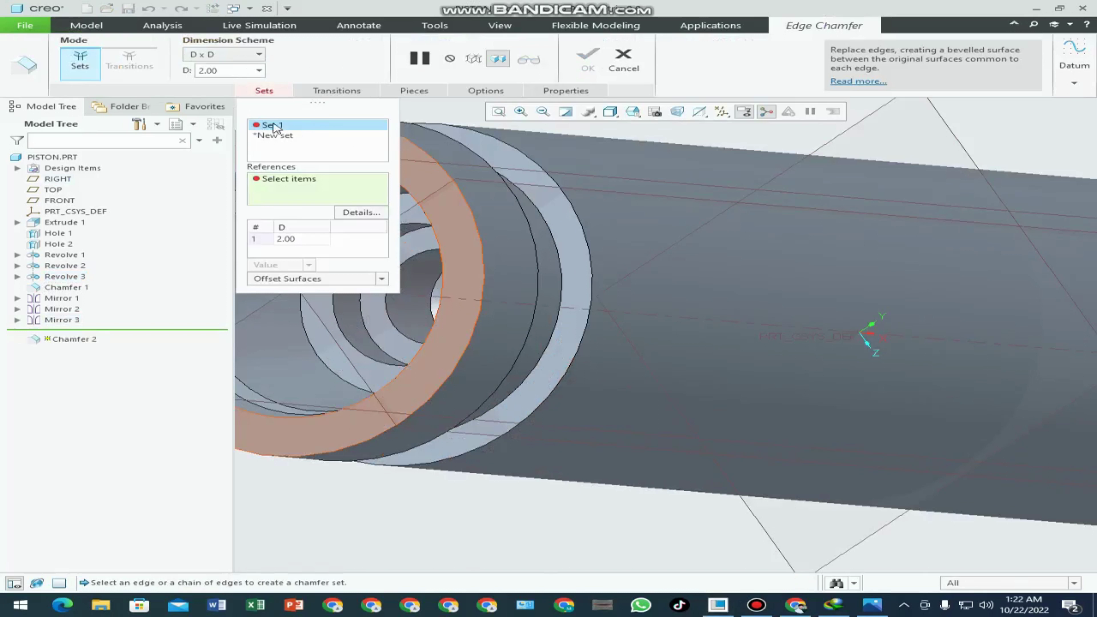
click(243, 54)
click(216, 89)
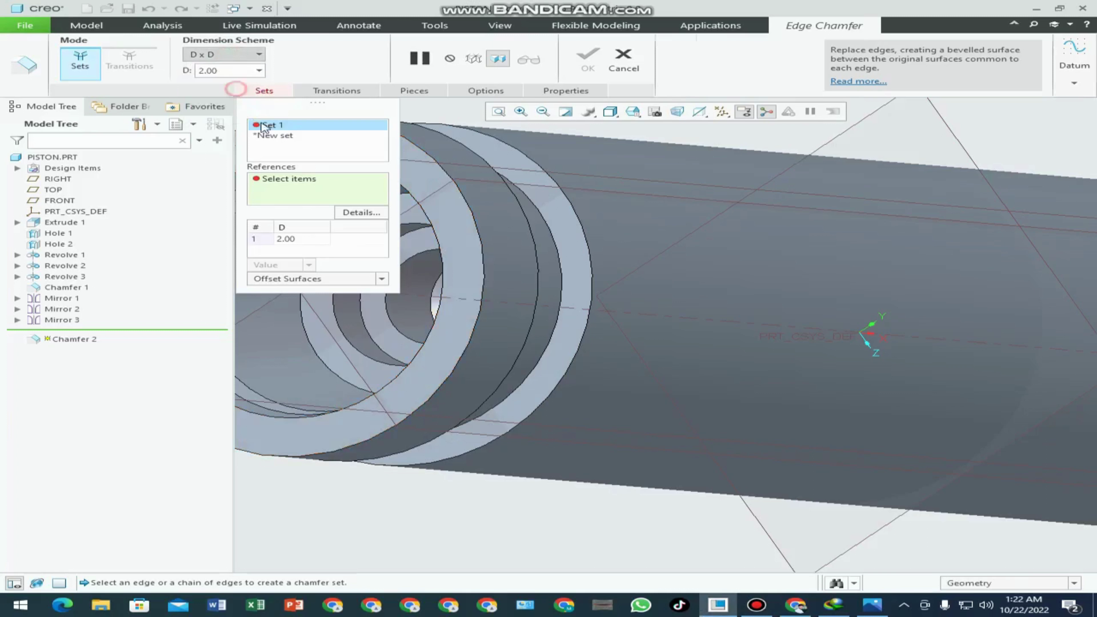
click(259, 71)
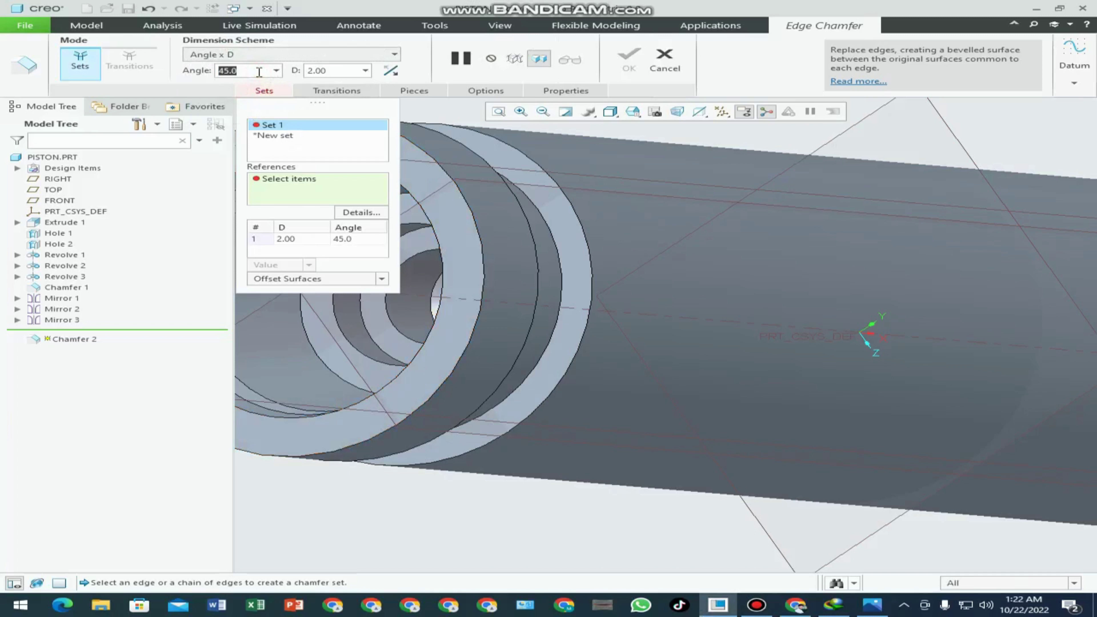
text(10)
key(Return)
click(482, 246)
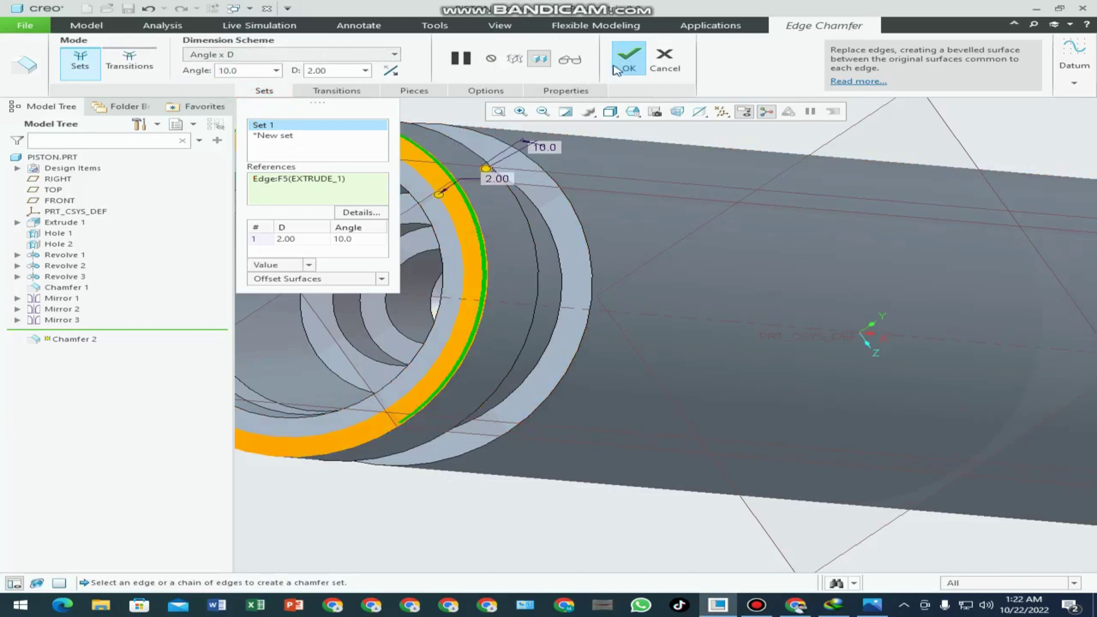
click(617, 71)
- Fit and orbit the piston to show its open bore end, then bring up the reference drawing
key(ctrl+d)
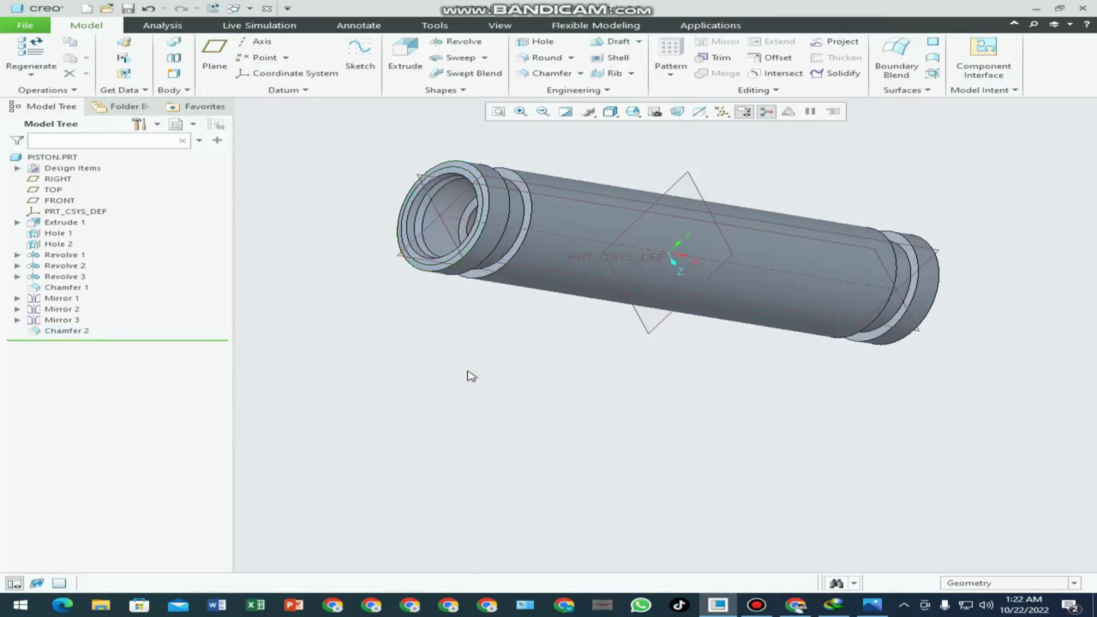
middle_drag(459, 373, 400, 400)
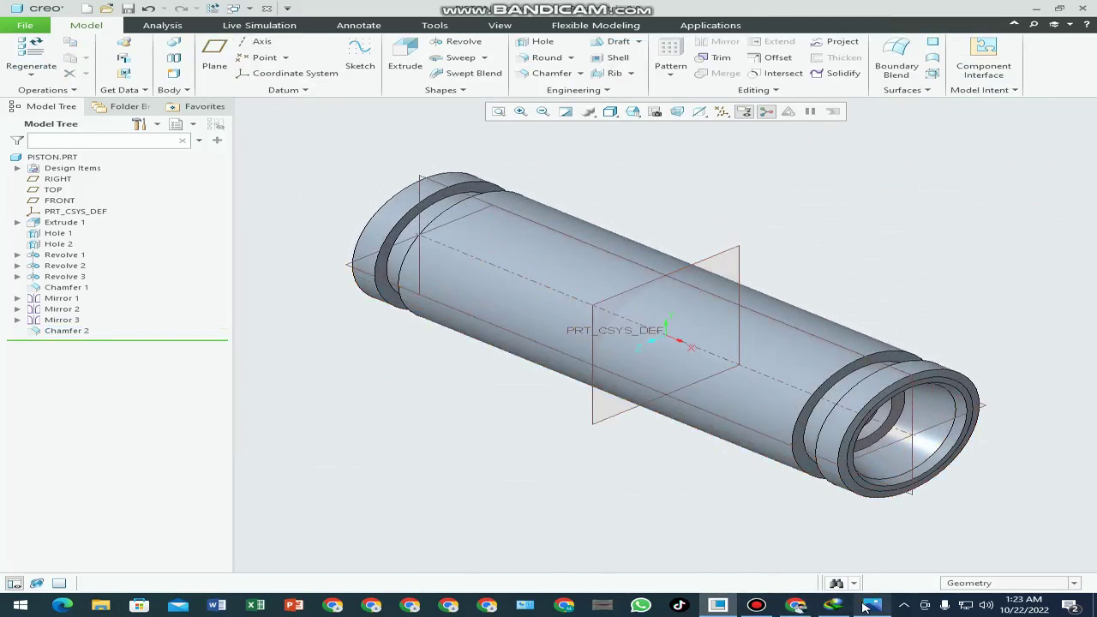
click(872, 606)
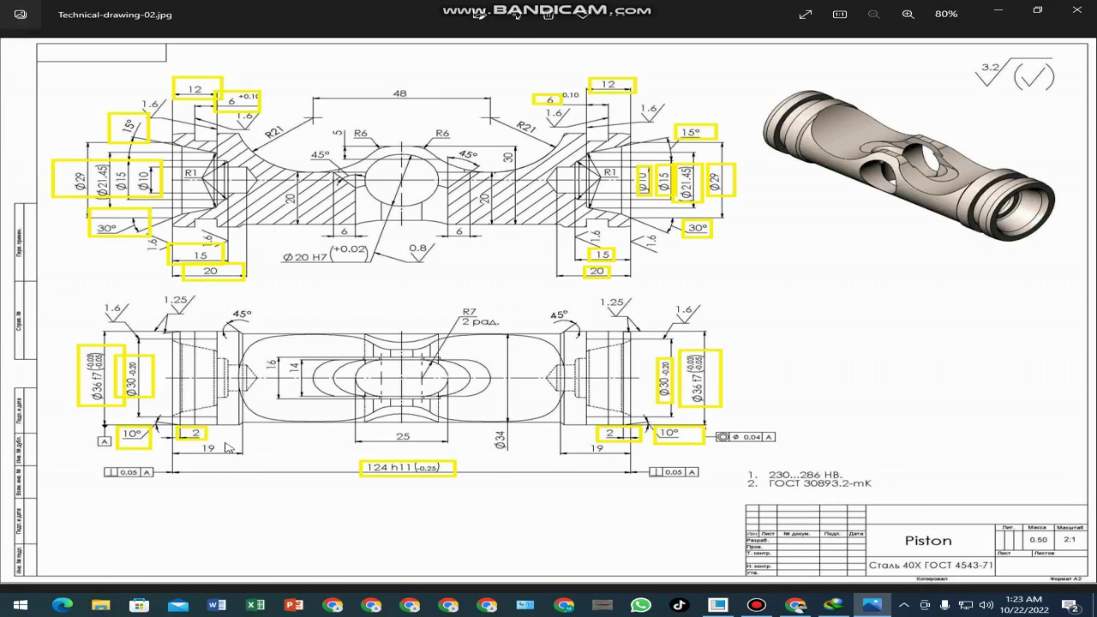
scroll(248, 448, up, 3)
scroll(178, 476, down, 1)
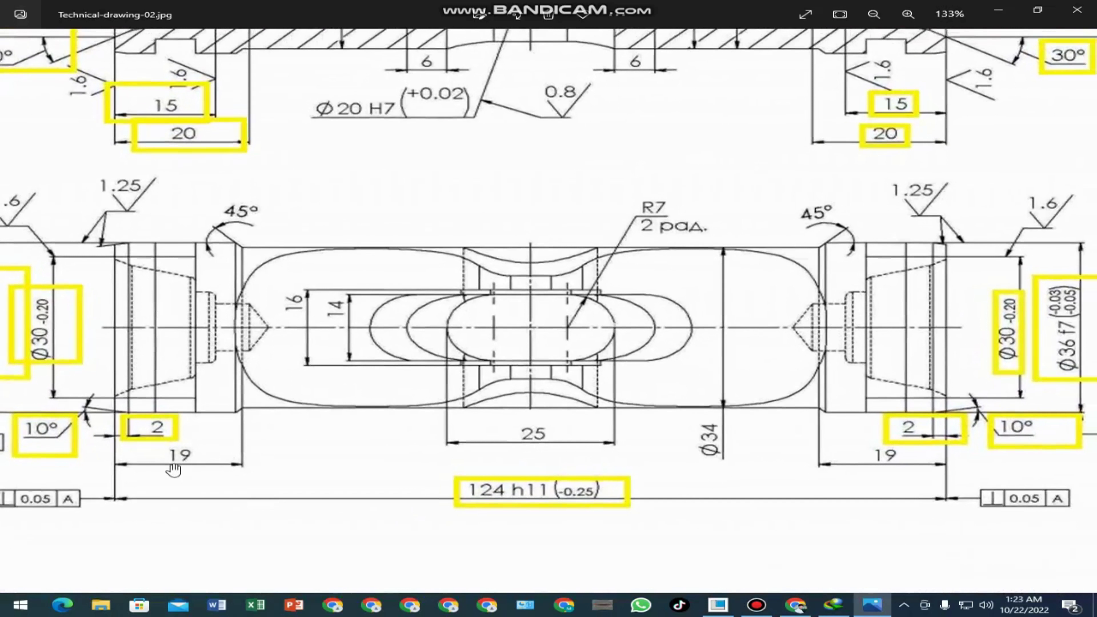
scroll(164, 422, down, 1)
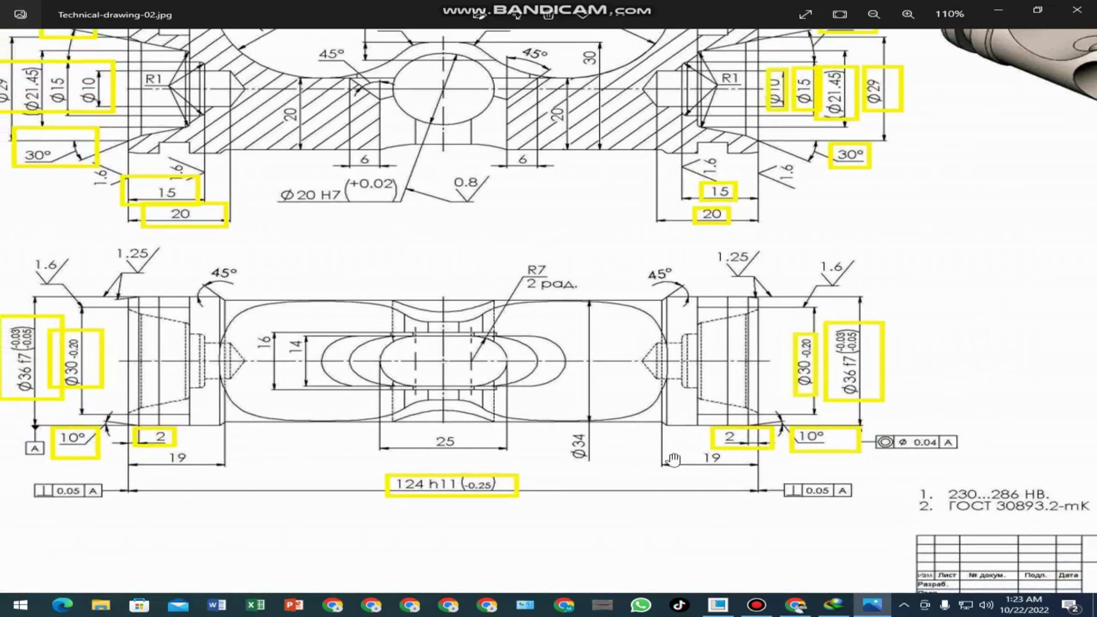
scroll(548, 231, down, 1)
scroll(518, 281, up, 2)
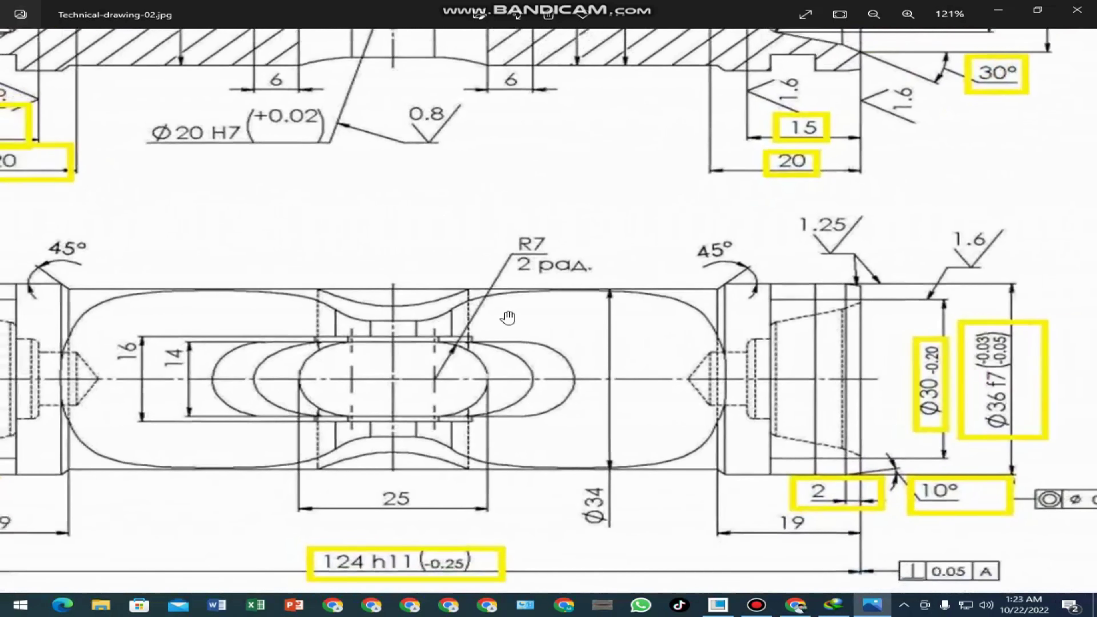
scroll(499, 320, down, 3)
scroll(108, 415, up, 2)
scroll(105, 389, up, 1)
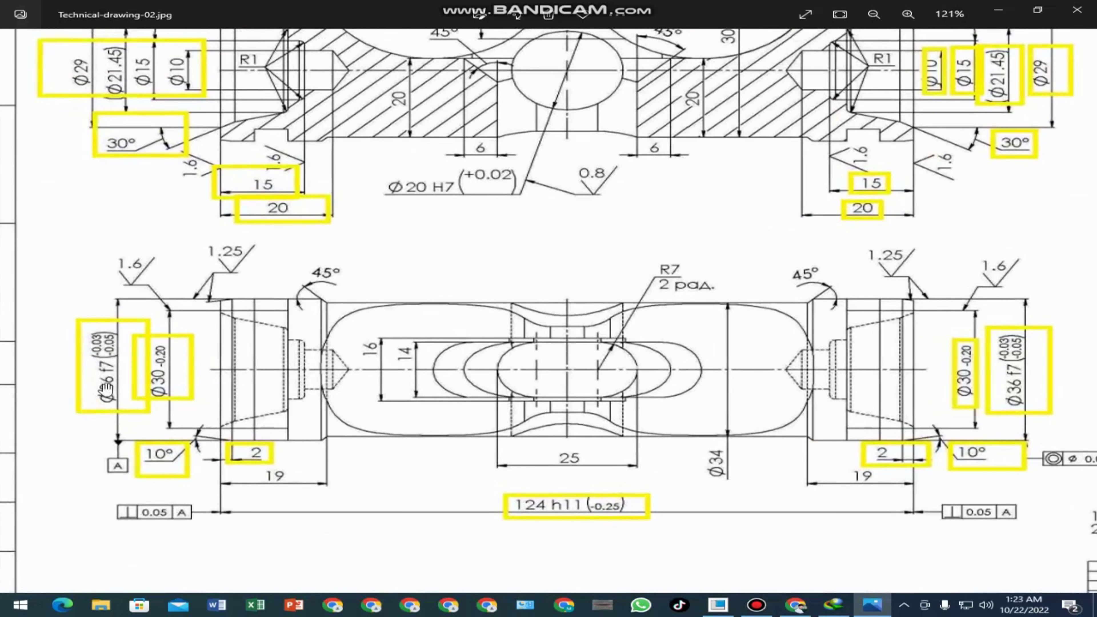
scroll(107, 391, down, 1)
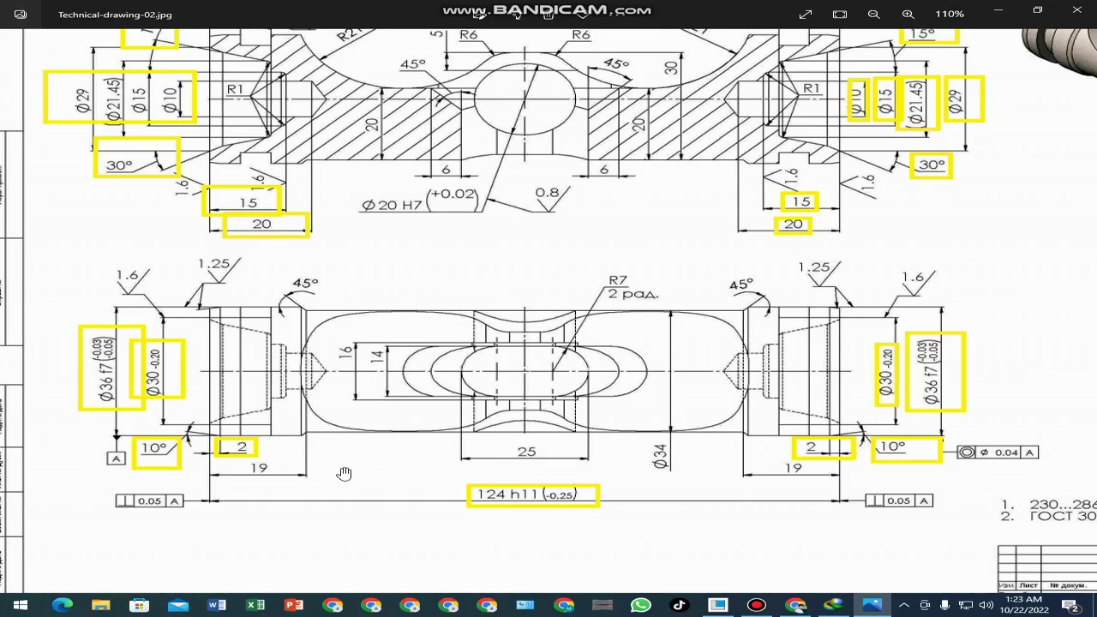
- Look over the piston drawing in Photos, then return to PISTON.PRT in Creo
scroll(345, 473, up, 3)
scroll(345, 473, down, 3)
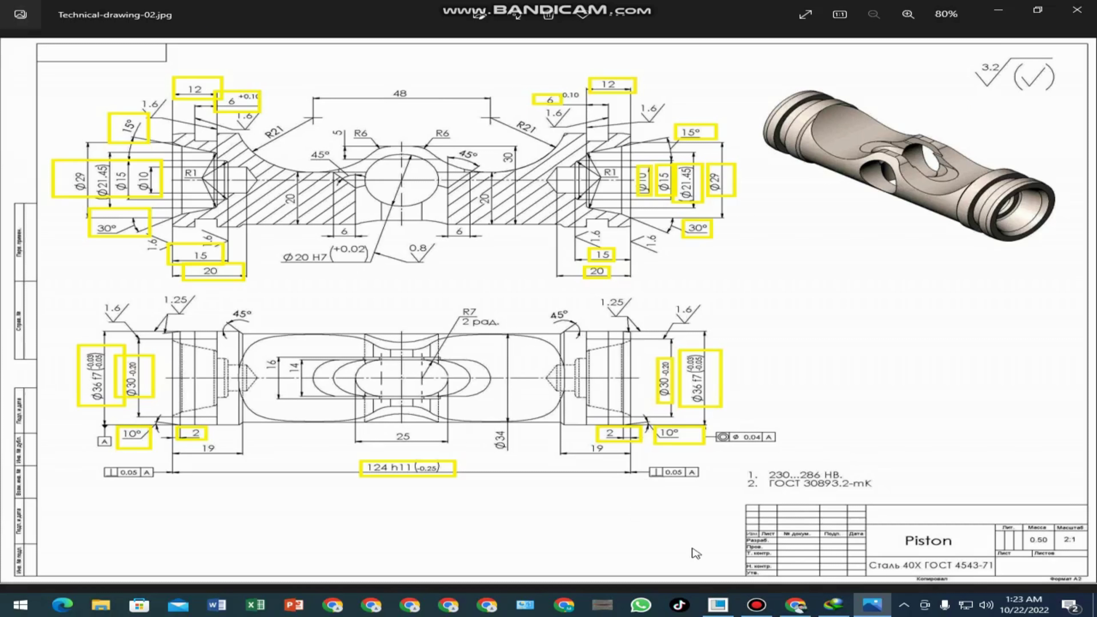
click(718, 604)
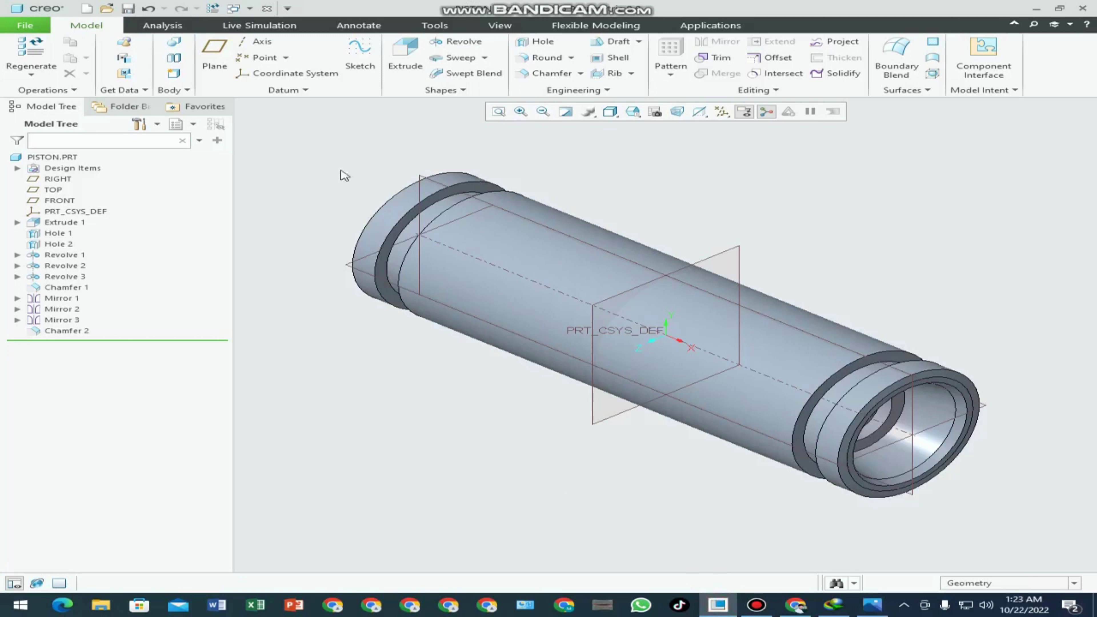
- Start a Revolve feature sketched on the FRONT plane, viewed straight on
click(453, 41)
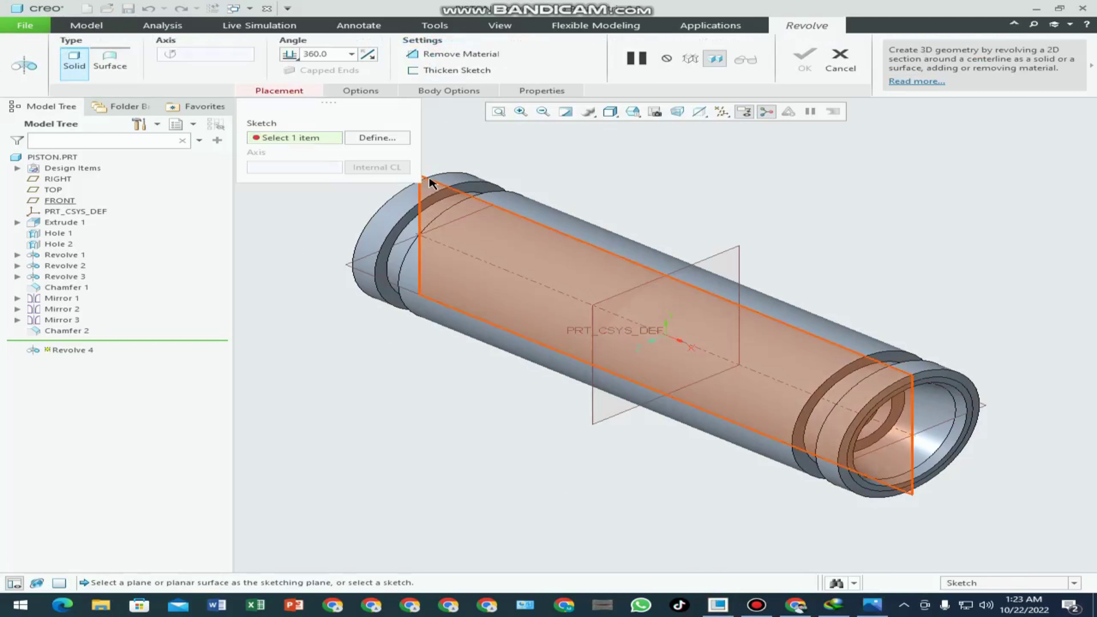
click(431, 184)
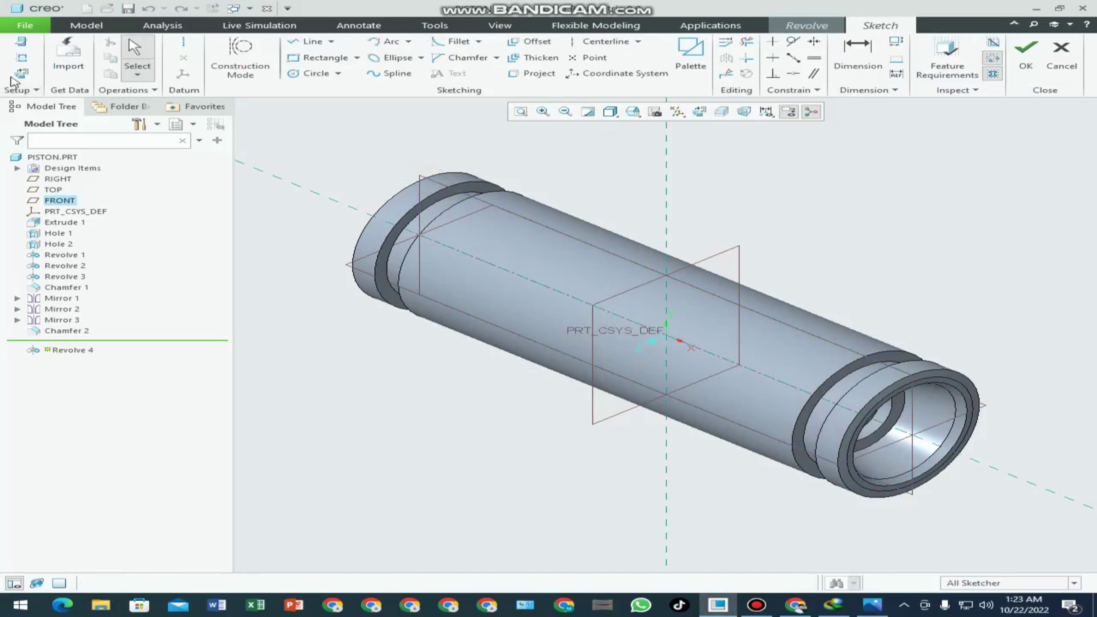
click(19, 74)
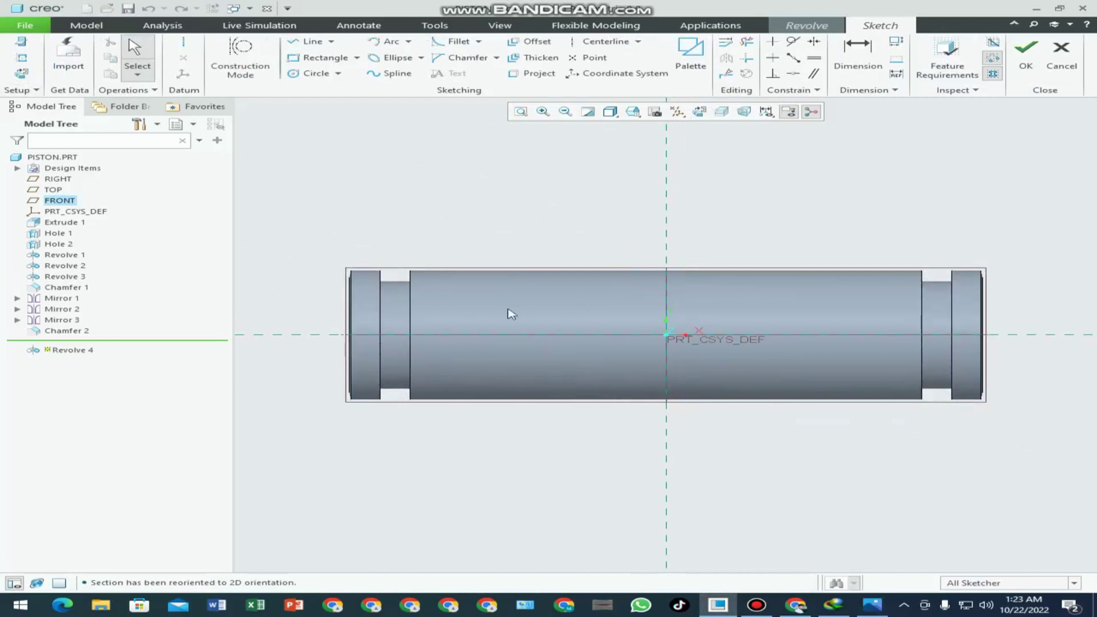
scroll(276, 225, up, 3)
scroll(517, 248, down, 3)
scroll(516, 247, up, 3)
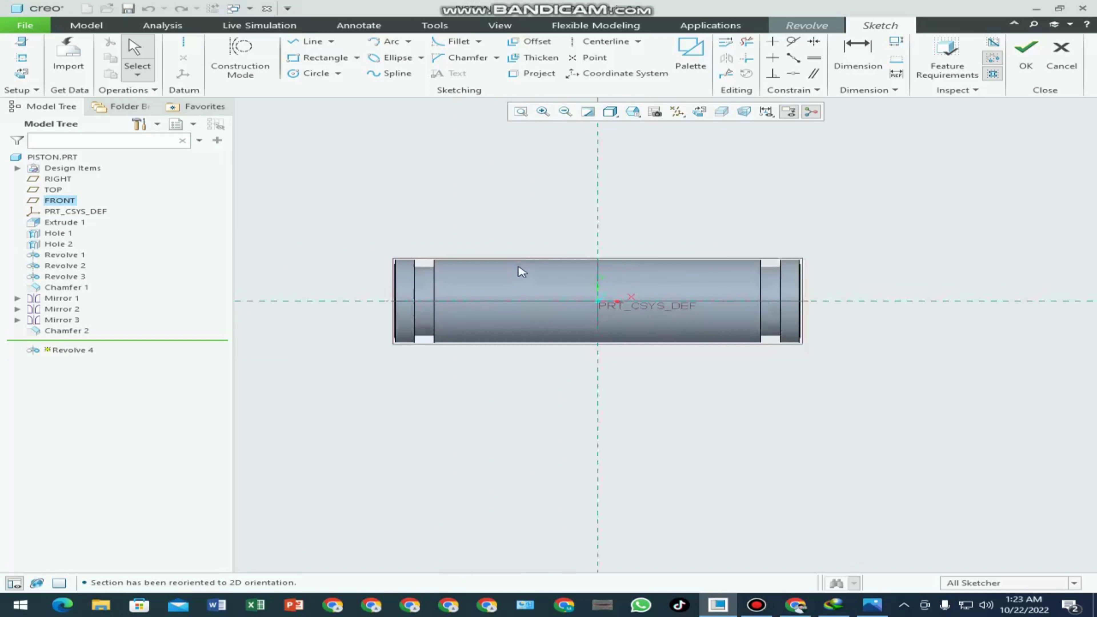
scroll(522, 272, down, 1)
- Add the piston's top edge as a sketch reference and begin a rectangle along it
click(320, 58)
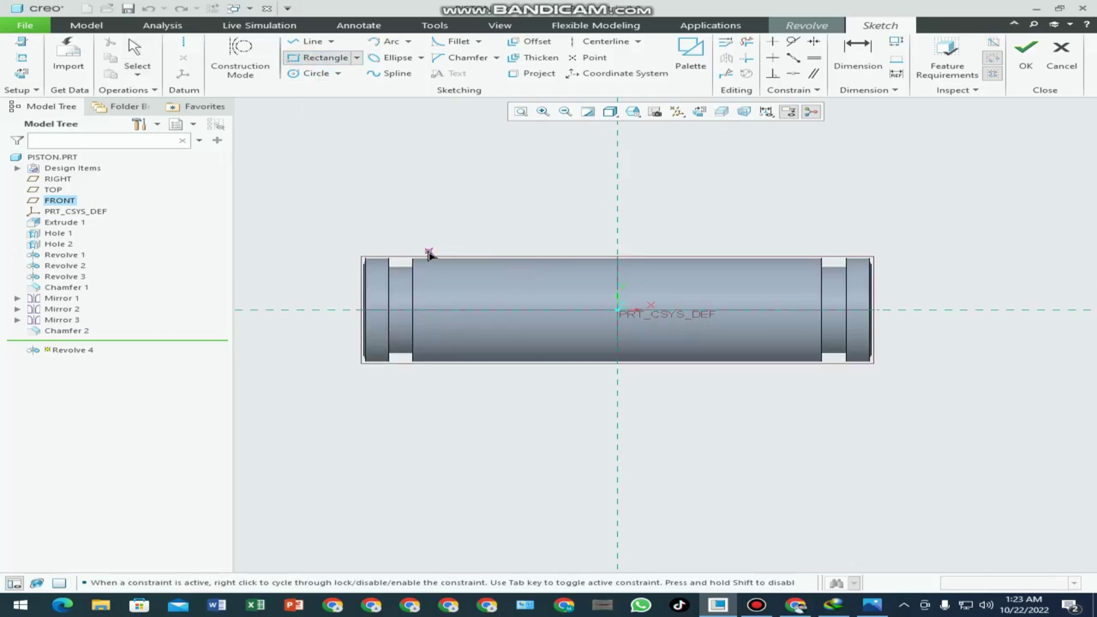
click(20, 57)
click(470, 259)
click(1055, 300)
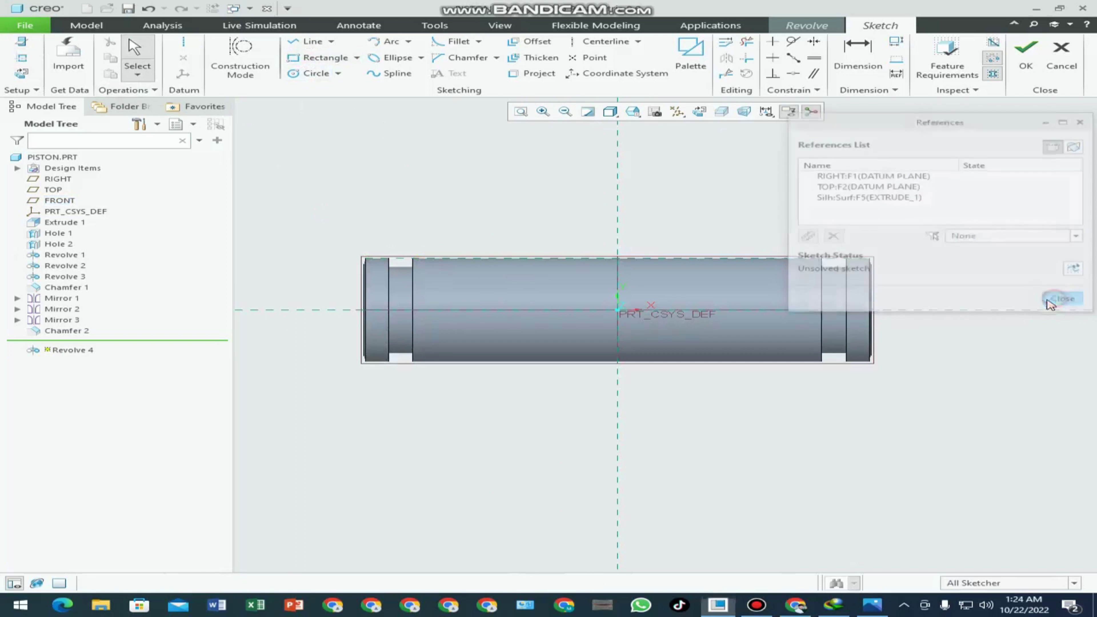
click(305, 57)
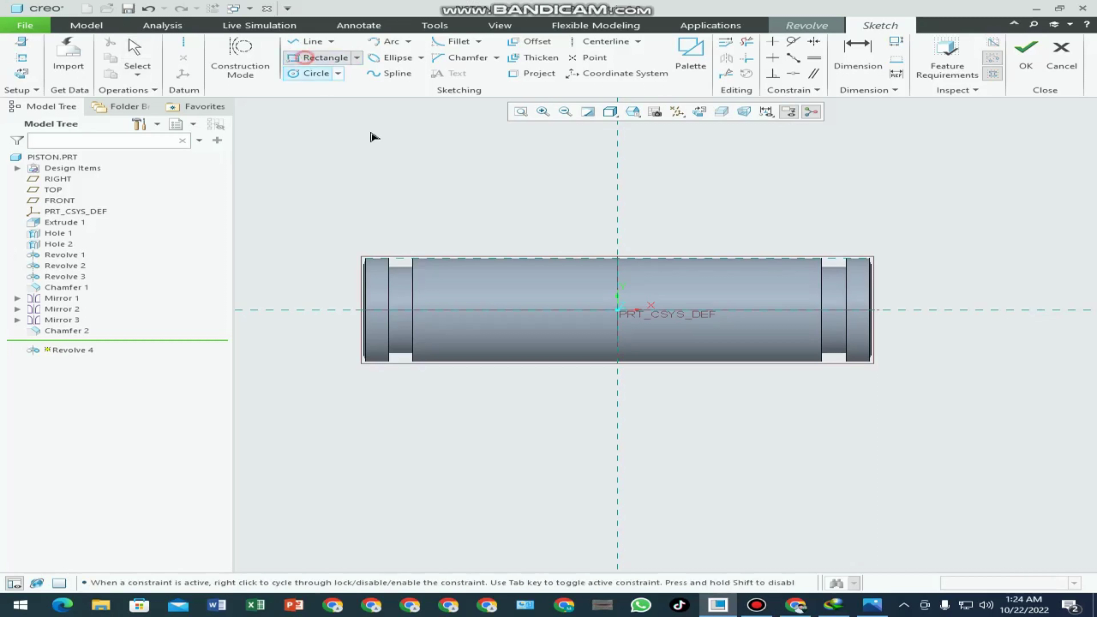
click(428, 258)
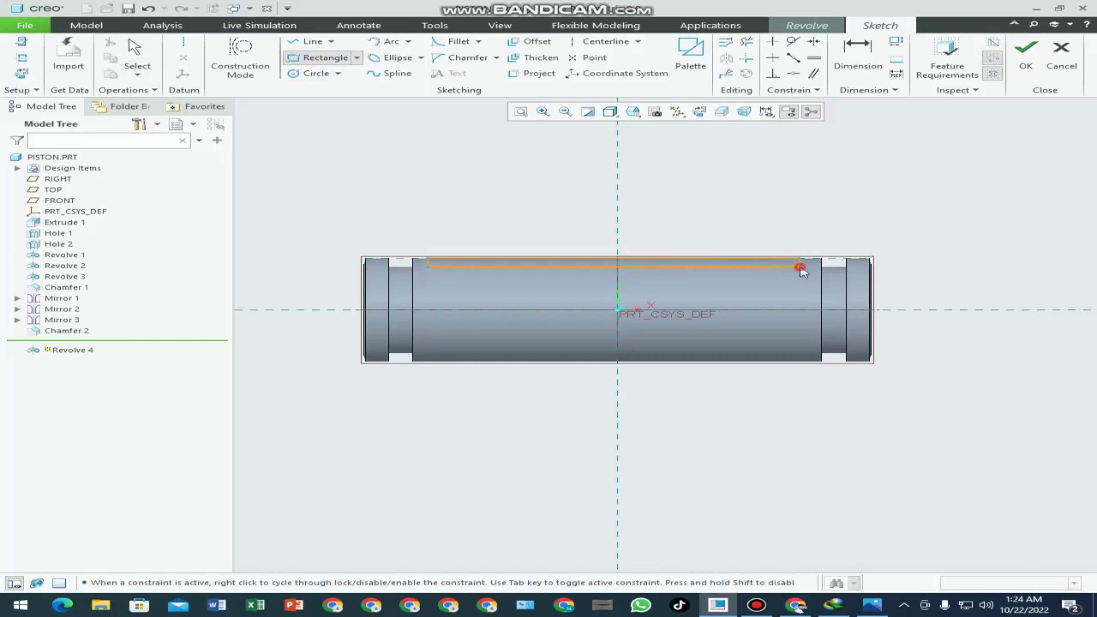
- Finish the rectangle and dimension its line 17.00 from the axis
middle_click(775, 212)
scroll(826, 284, up, 3)
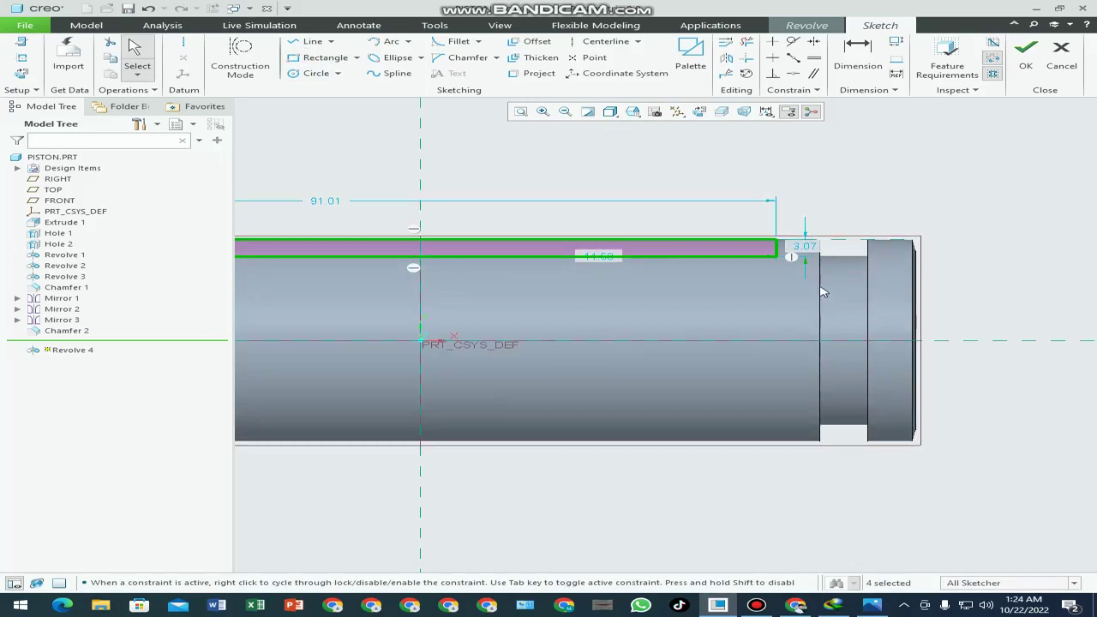
scroll(825, 292, down, 3)
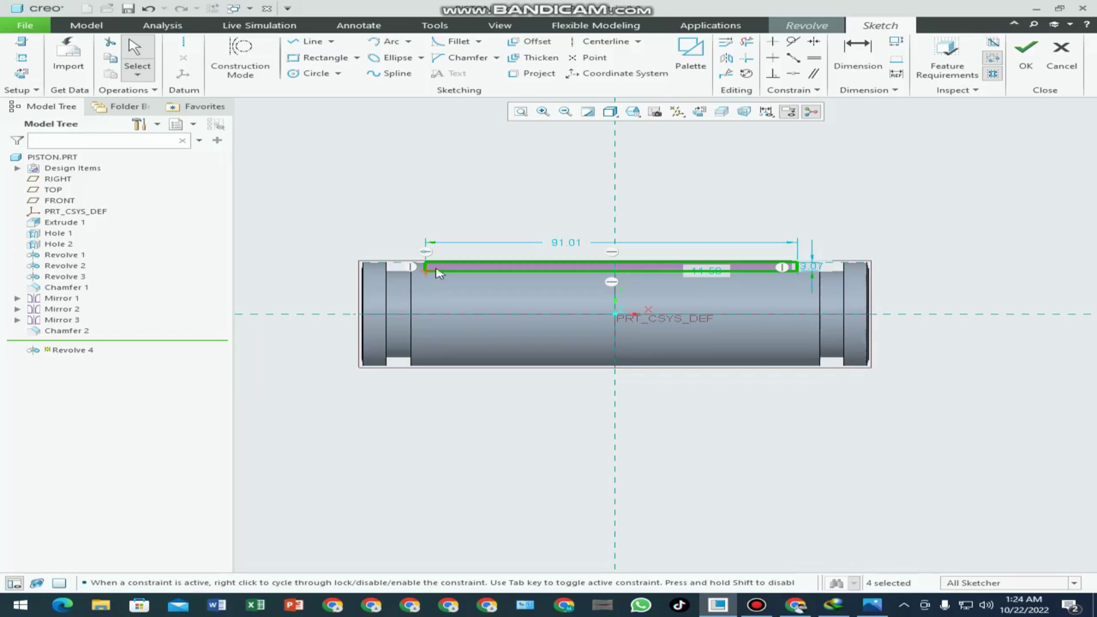
scroll(478, 296, up, 3)
scroll(436, 304, down, 5)
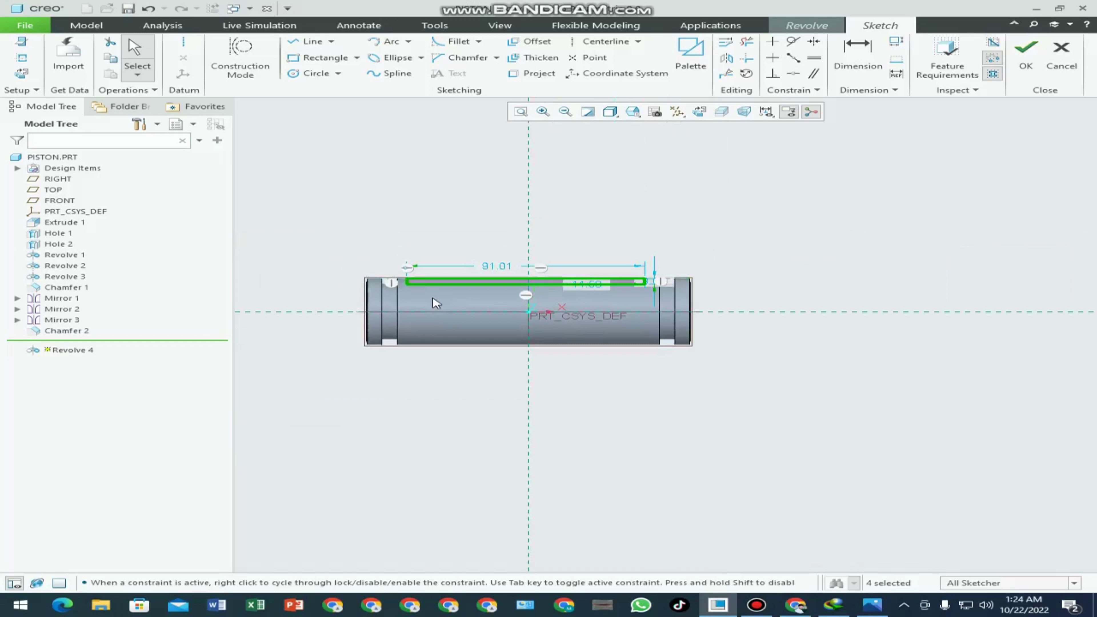
scroll(425, 303, up, 3)
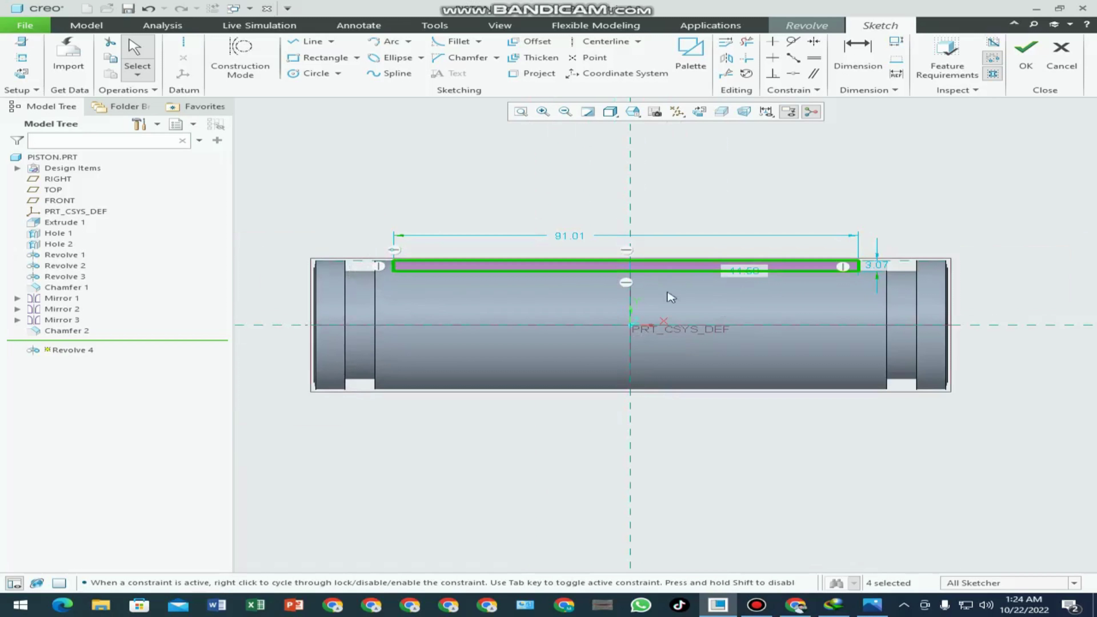
click(857, 52)
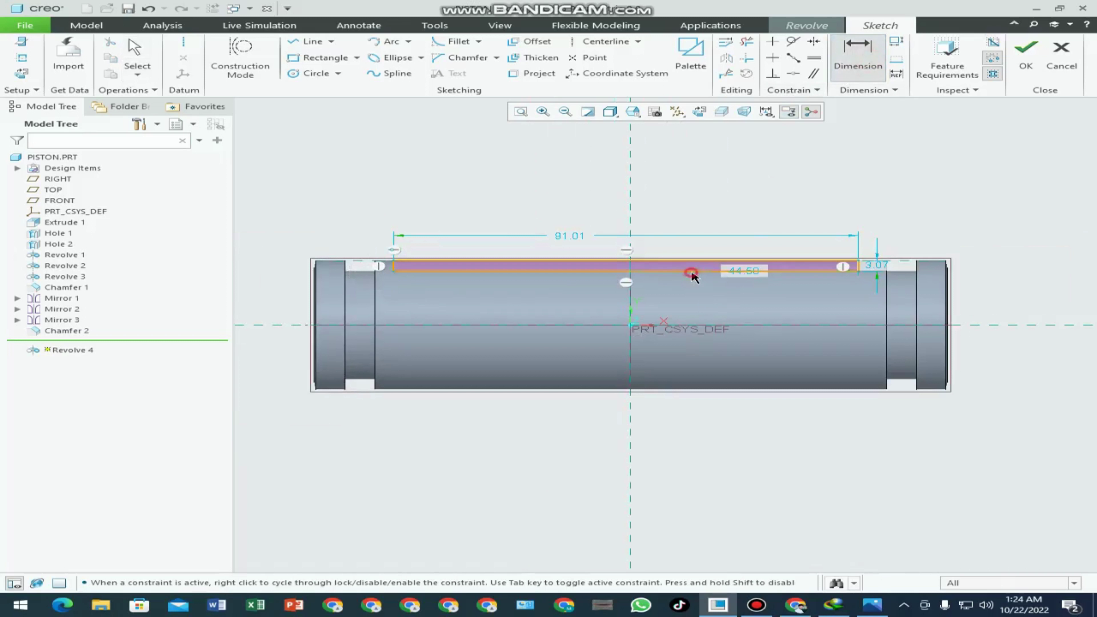
click(711, 330)
middle_click(710, 305)
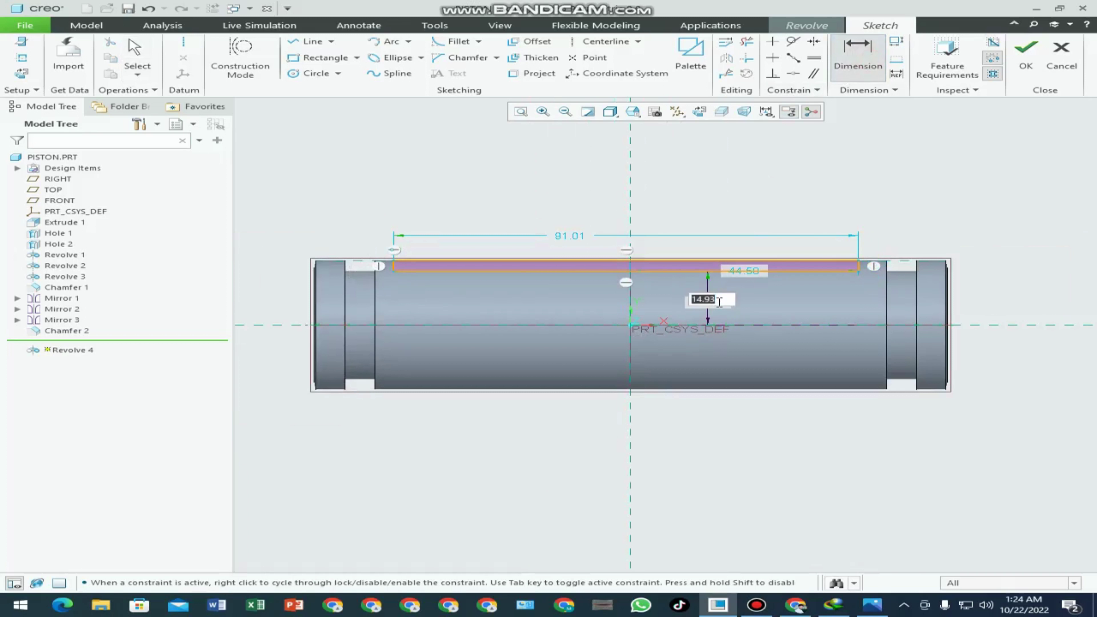
text(3)
text(2)
key(Return)
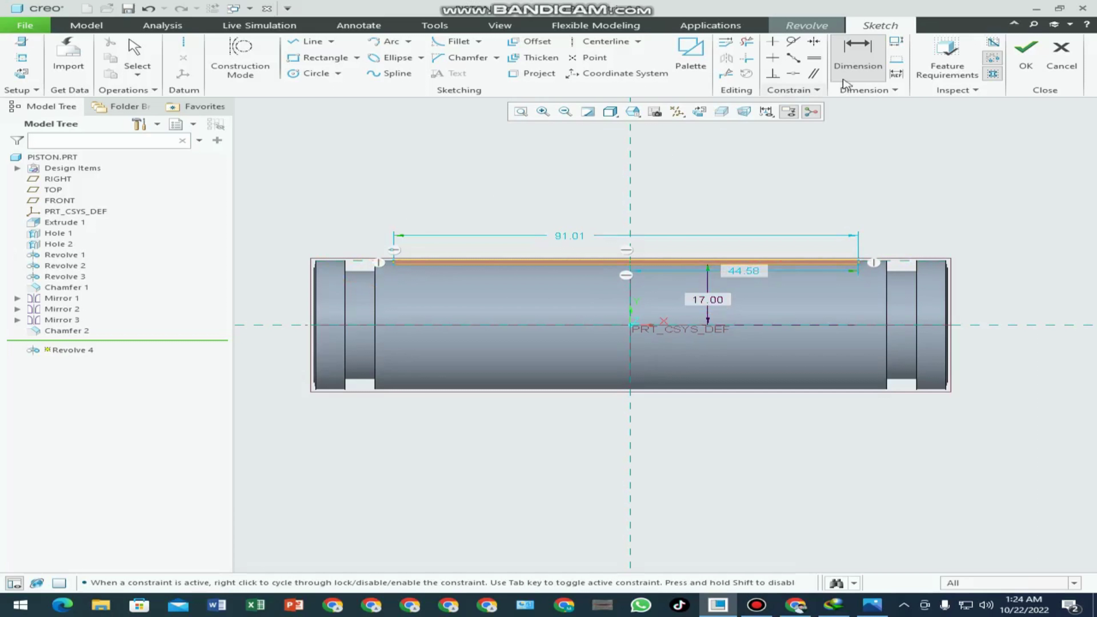
- Set the rectangle's offsets to 19.00 from both the left and right piston ends
scroll(251, 298, down, 2)
scroll(402, 253, down, 4)
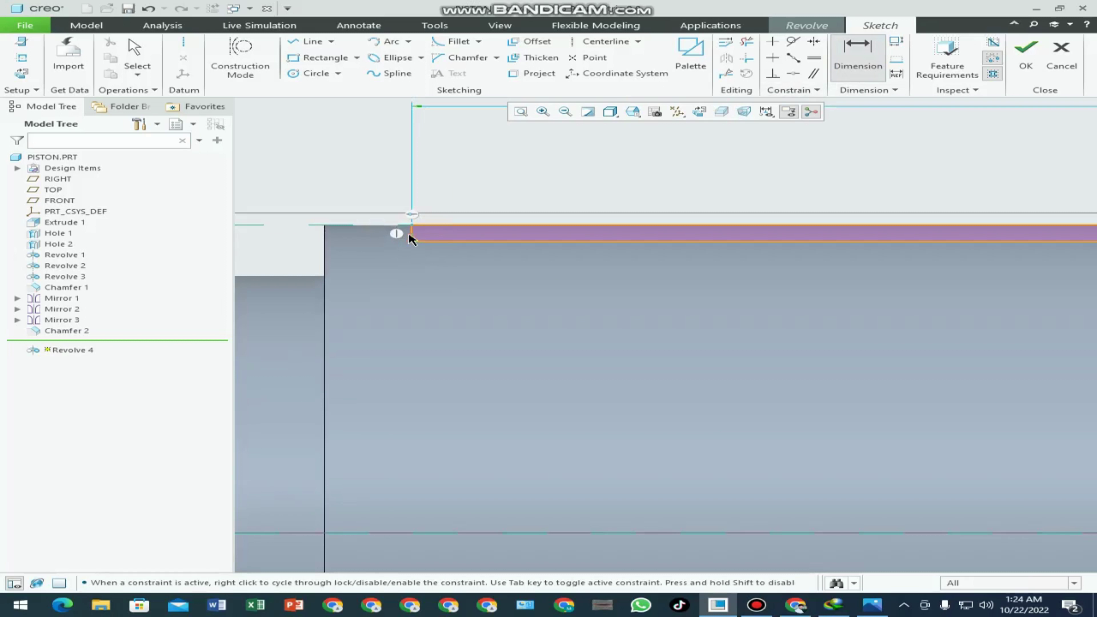
scroll(422, 372, up, 4)
scroll(399, 362, down, 1)
scroll(346, 354, down, 2)
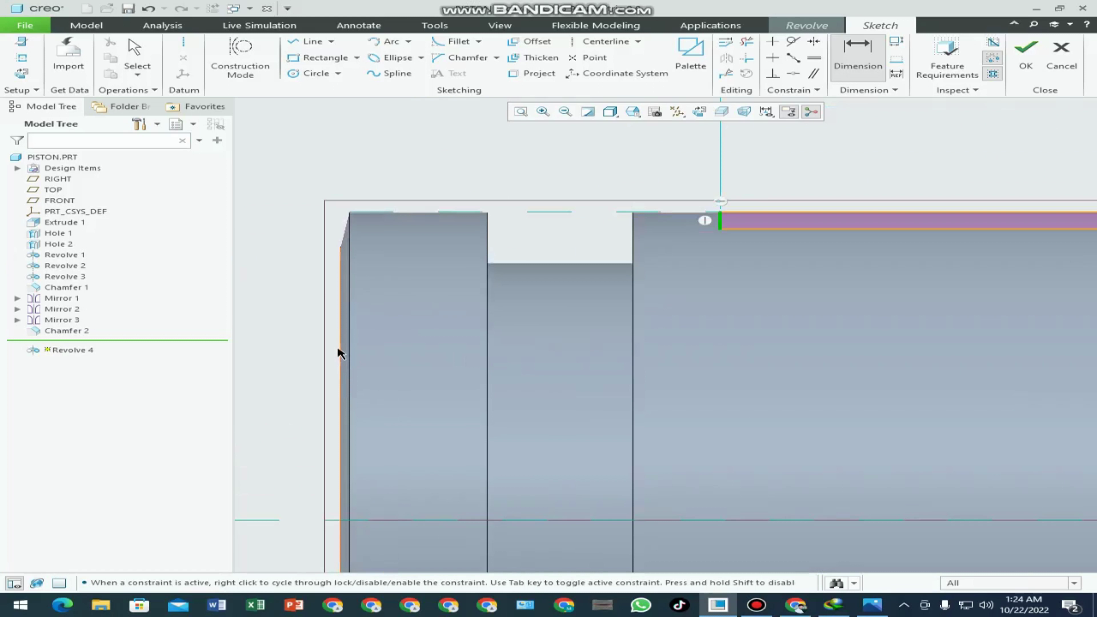
click(340, 347)
middle_click(495, 161)
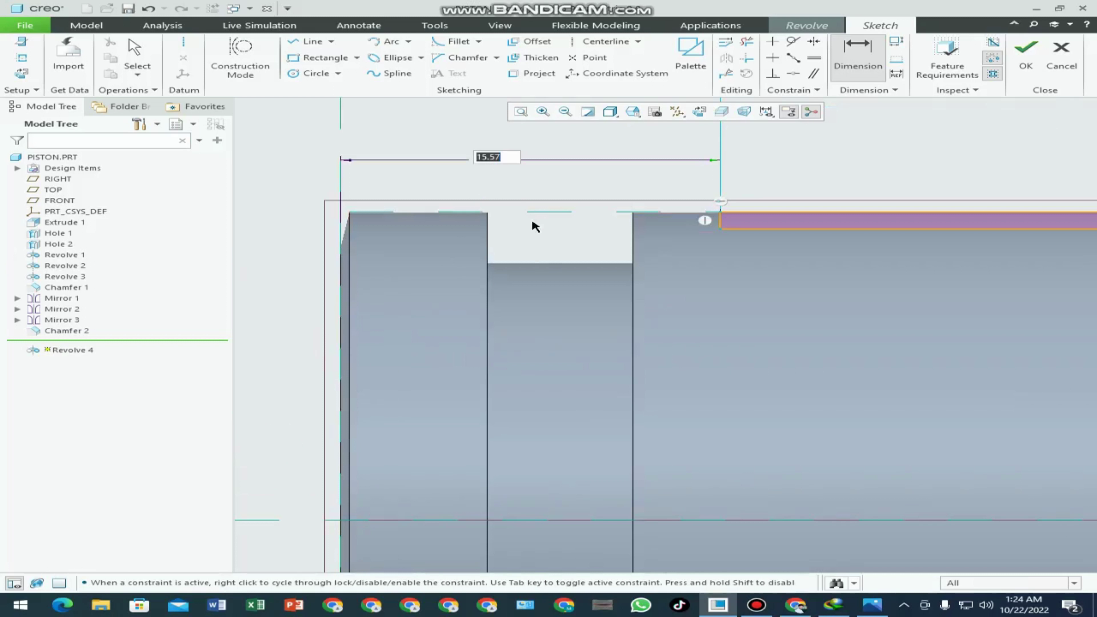
text(19)
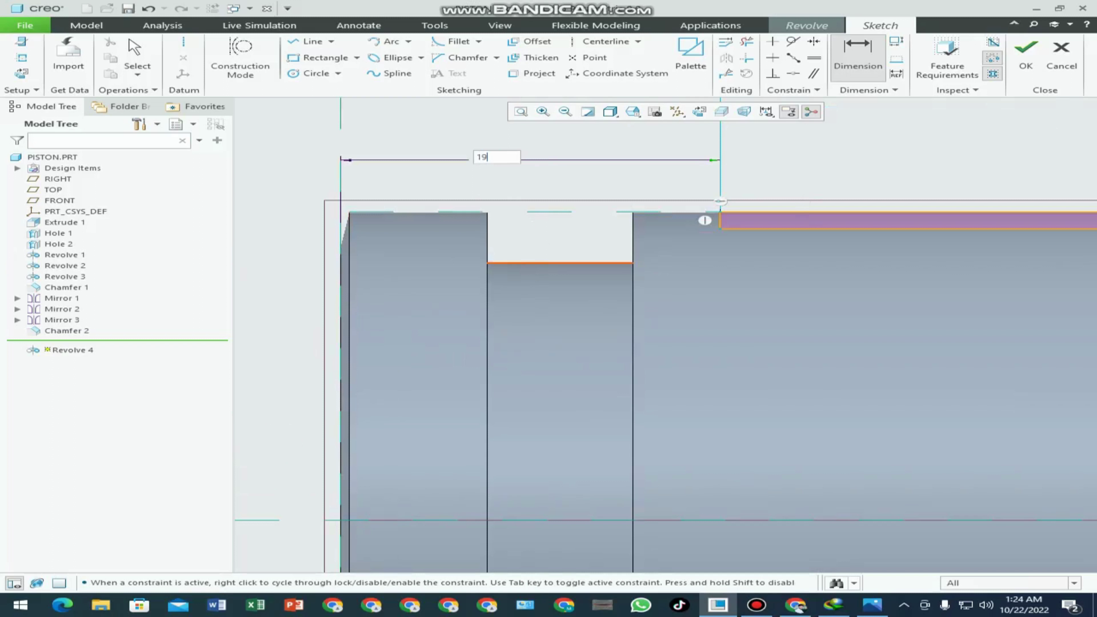
key(Return)
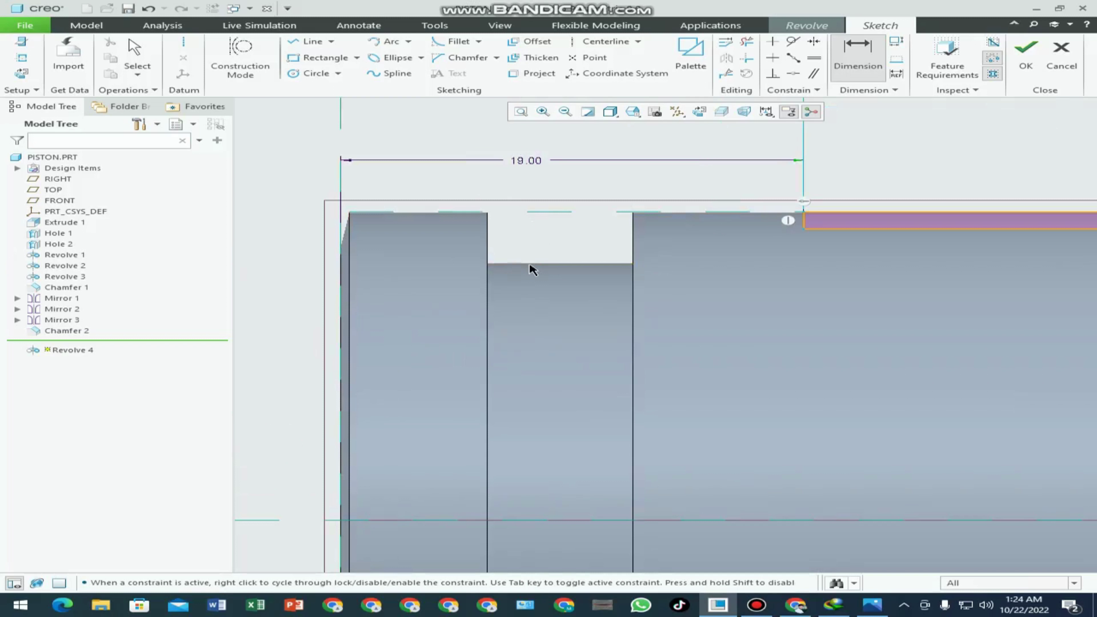
scroll(408, 303, down, 5)
scroll(908, 272, up, 3)
scroll(791, 272, up, 3)
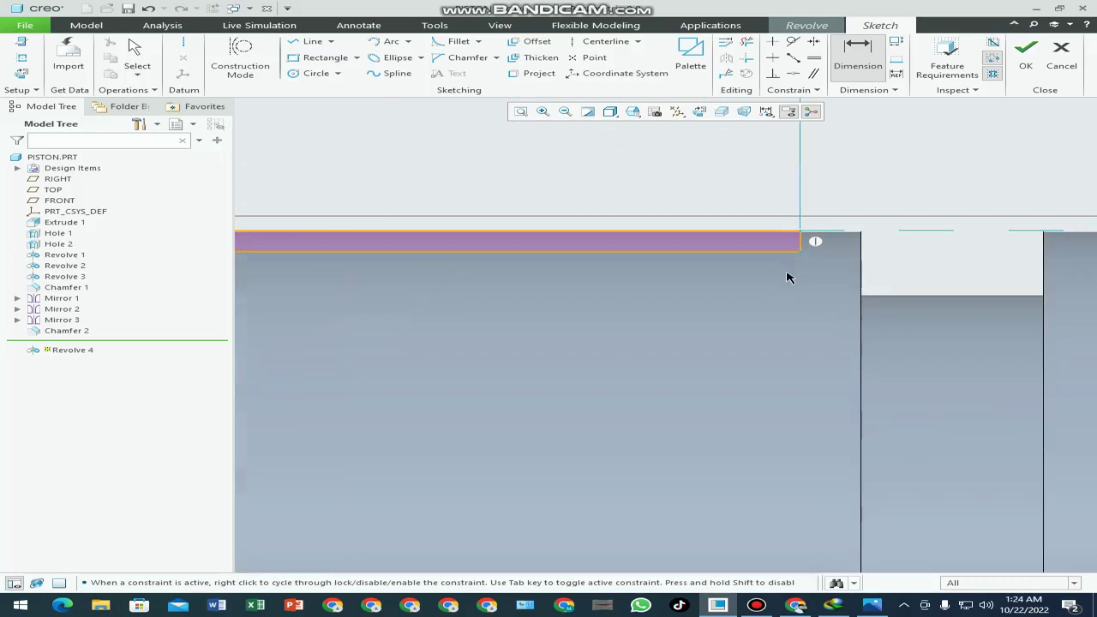
scroll(786, 258, down, 3)
scroll(894, 289, up, 2)
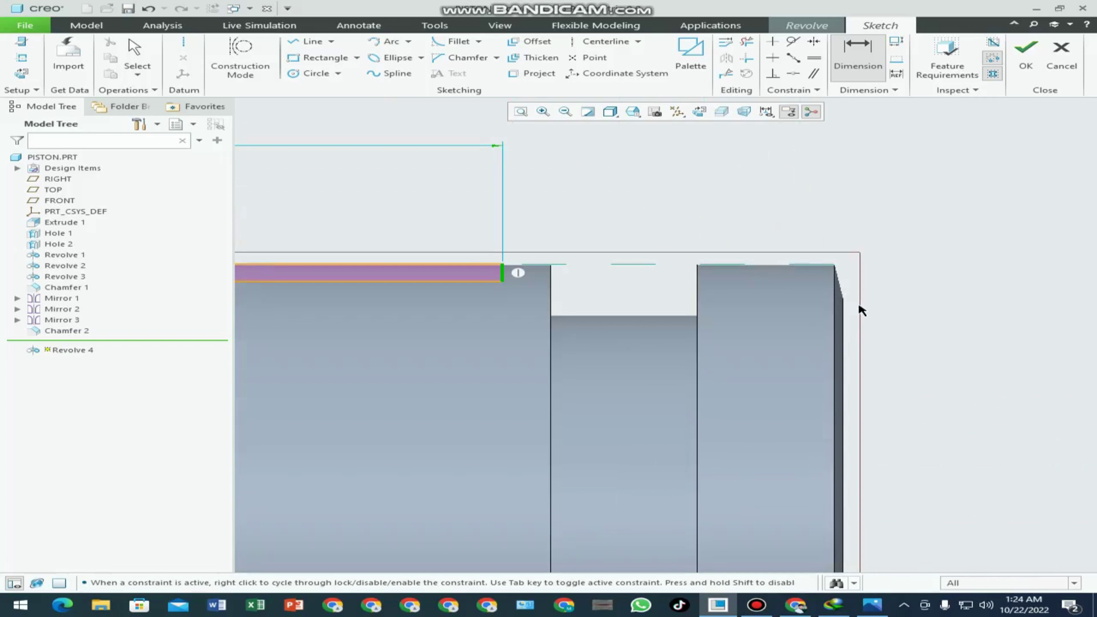
middle_click(905, 242)
text(19)
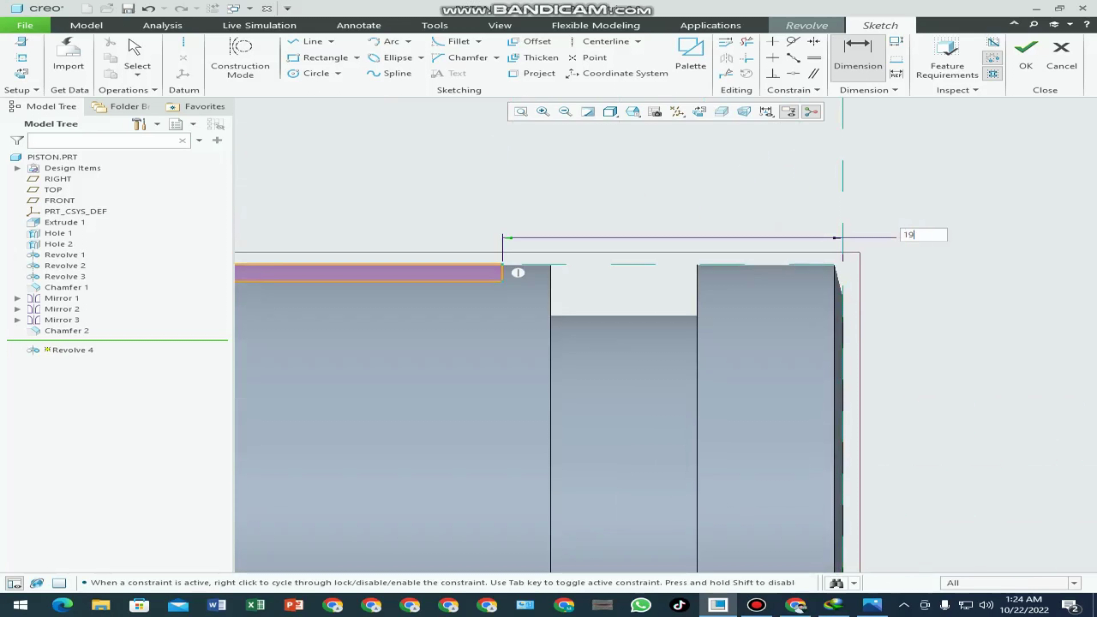
key(Return)
scroll(881, 231, down, 3)
scroll(820, 268, up, 1)
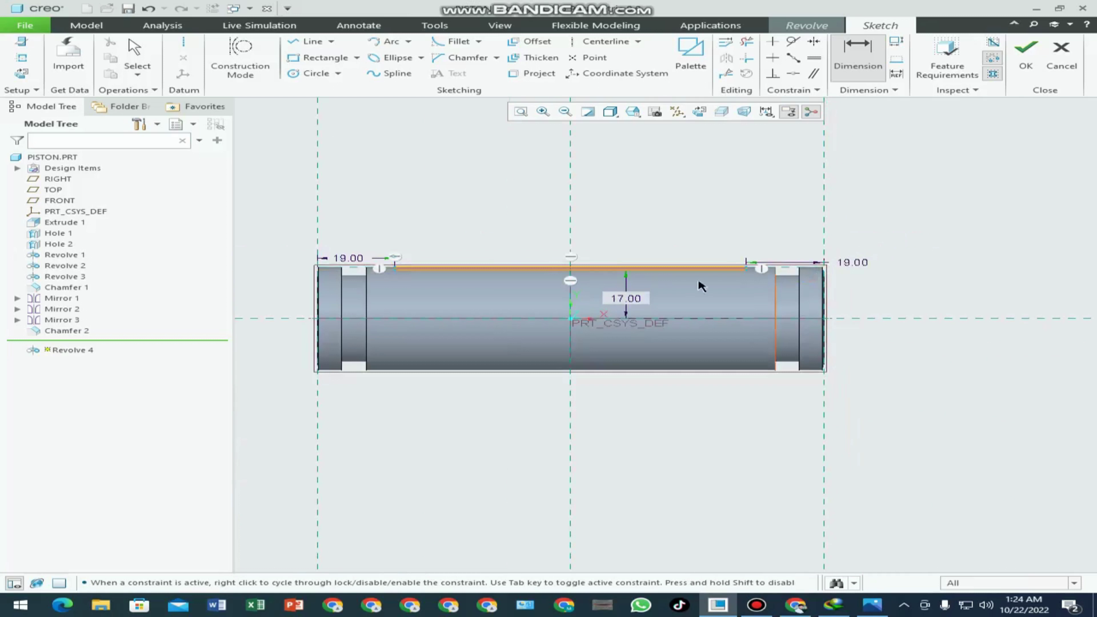
click(599, 41)
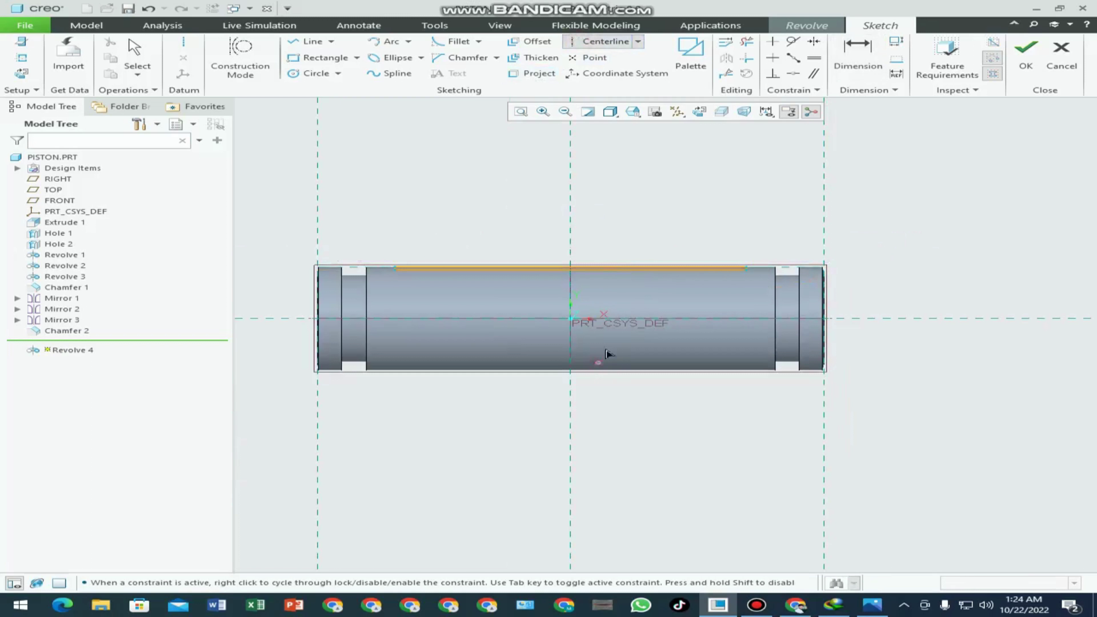
click(618, 319)
click(687, 319)
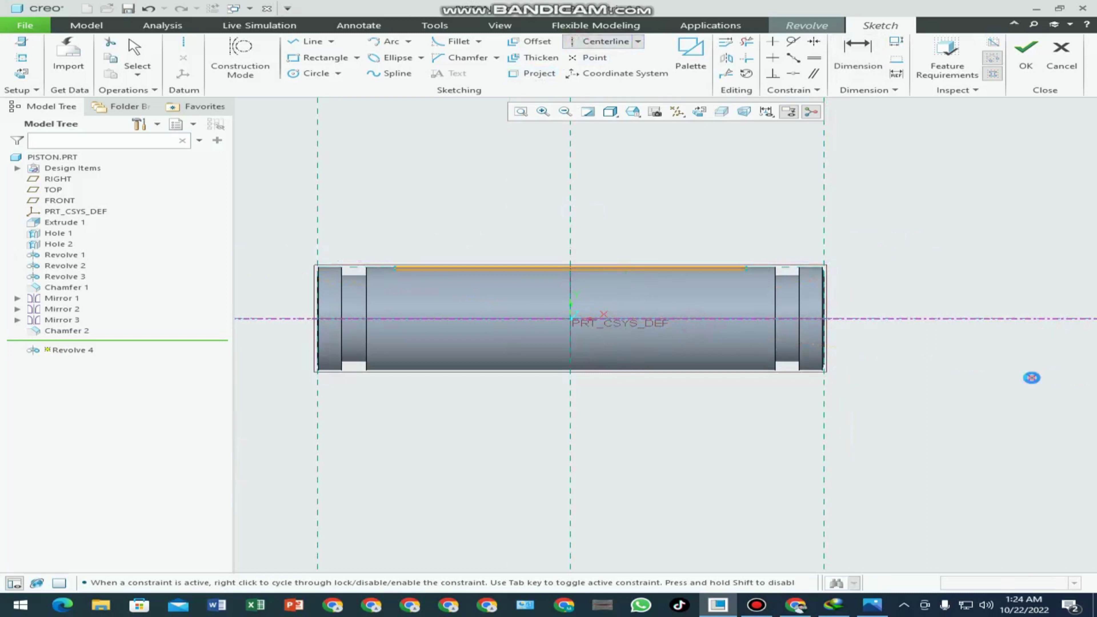
middle_click(691, 308)
click(1026, 54)
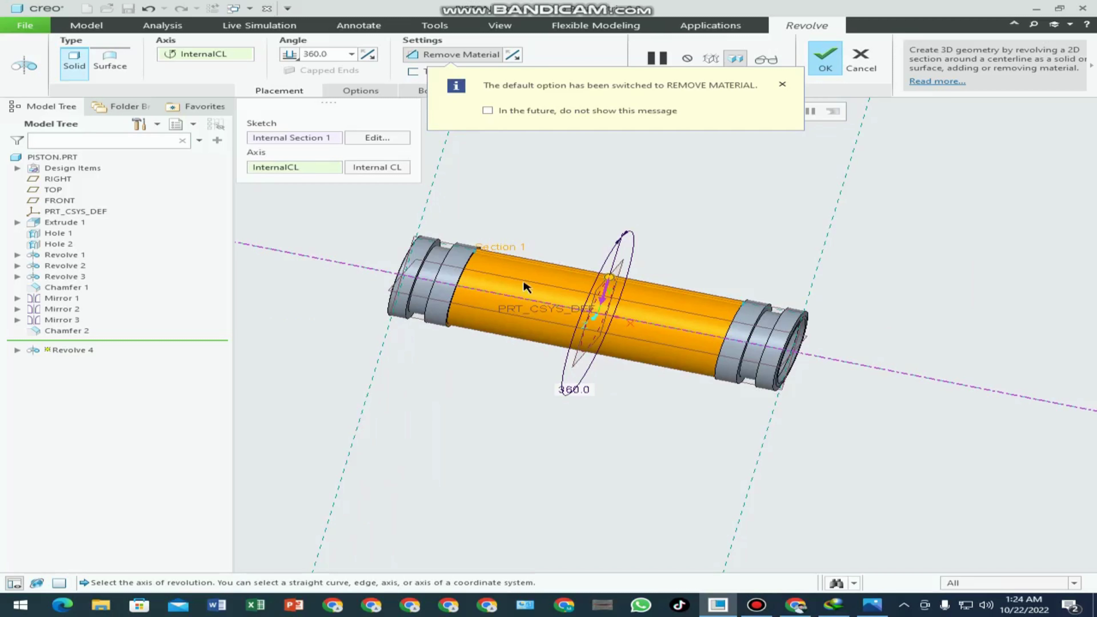
scroll(526, 288, down, 3)
click(809, 67)
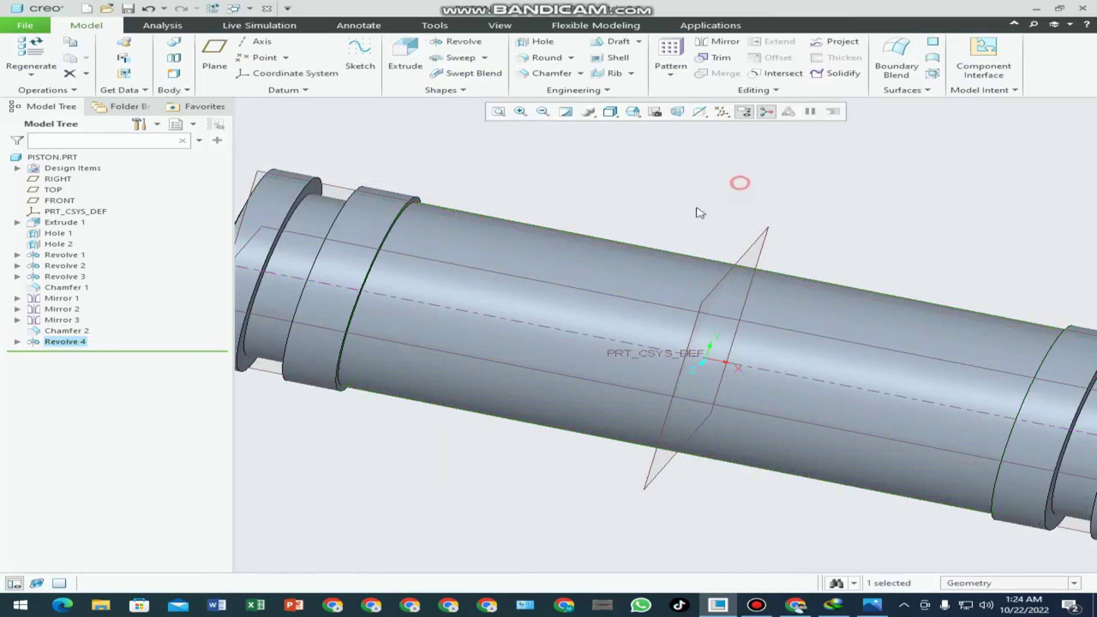
scroll(429, 251, down, 3)
scroll(449, 251, up, 3)
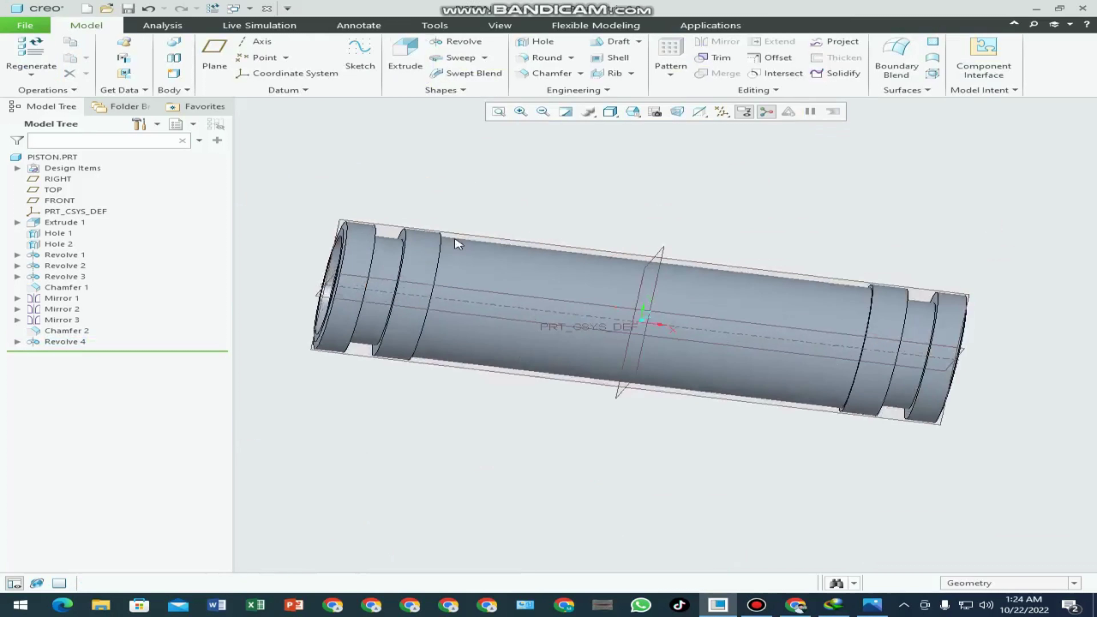
scroll(909, 441, down, 3)
scroll(489, 269, up, 3)
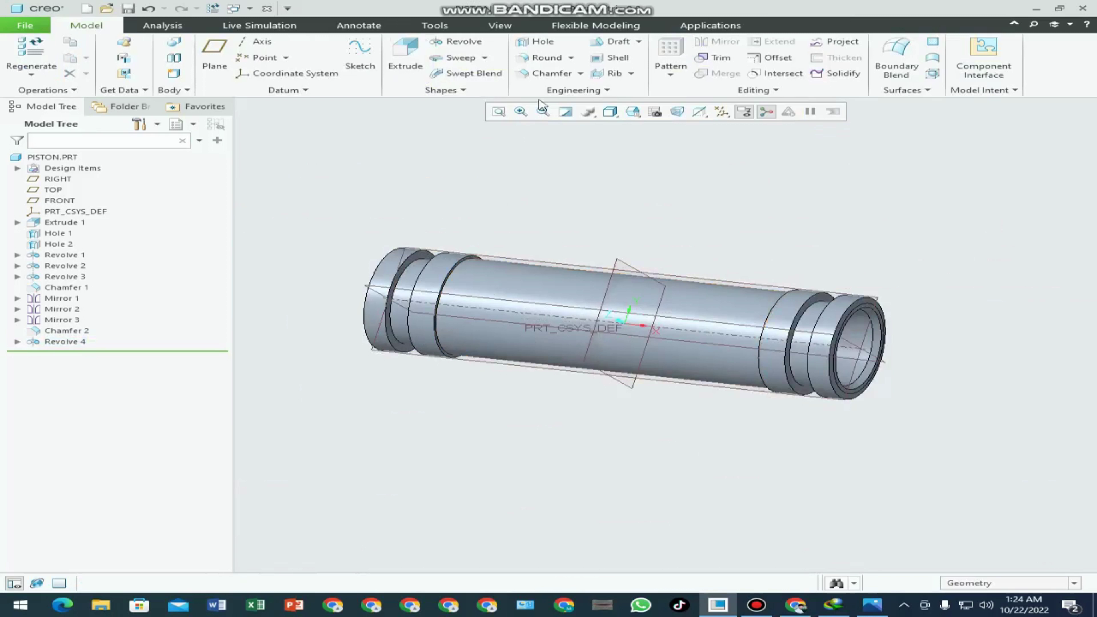
- Chamfer the first groove edge with the 45 x D scheme and D = 1.00
click(546, 73)
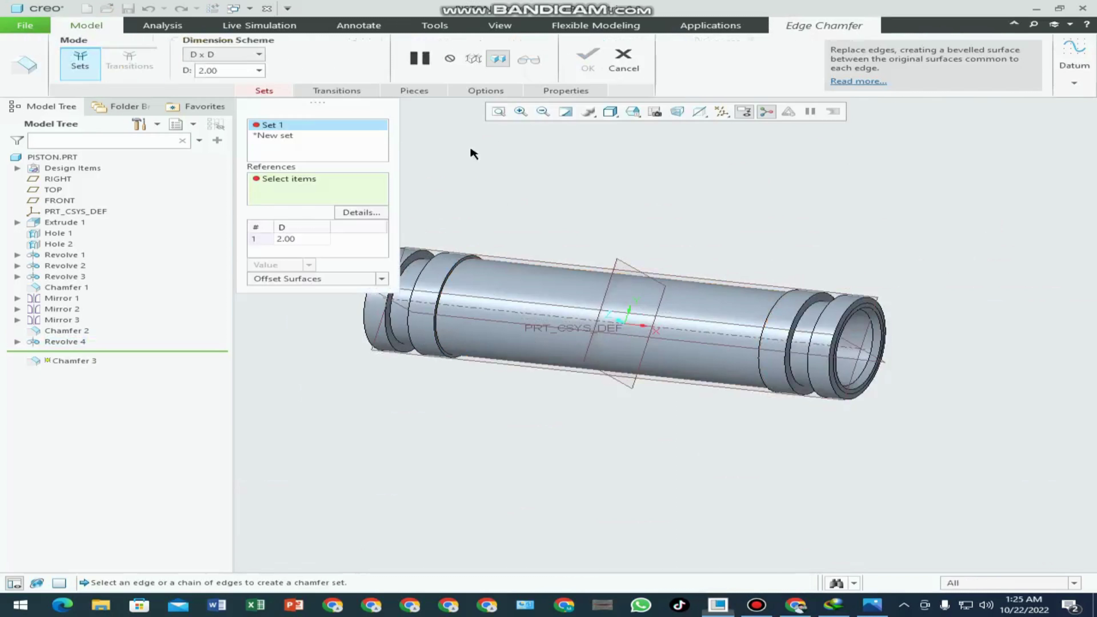
click(228, 59)
click(221, 99)
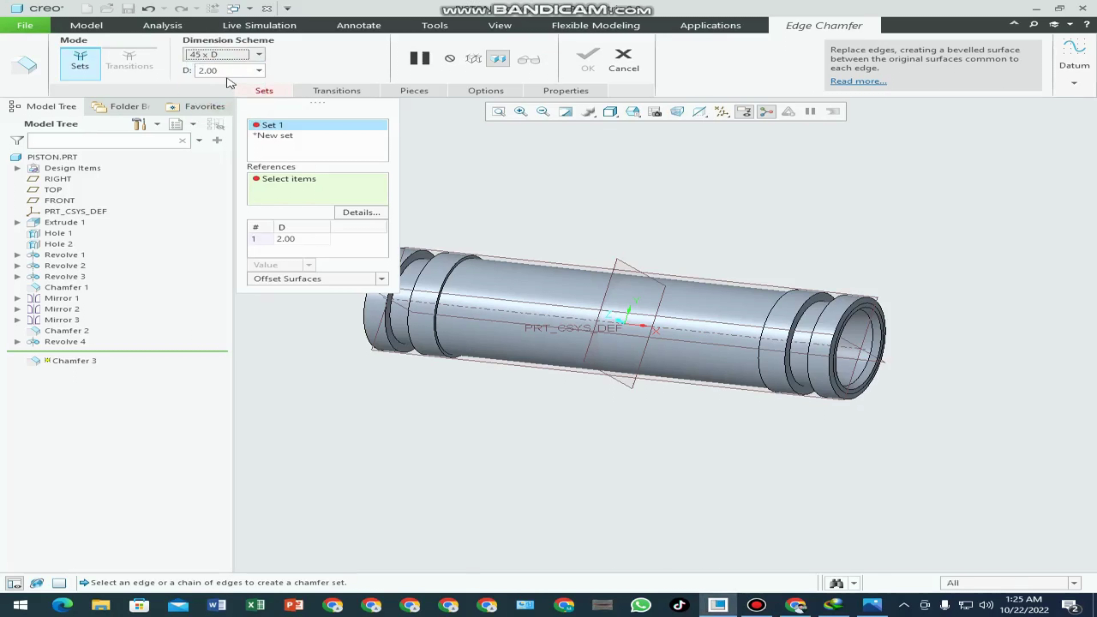
scroll(465, 262, down, 2)
scroll(482, 275, down, 2)
scroll(480, 272, down, 3)
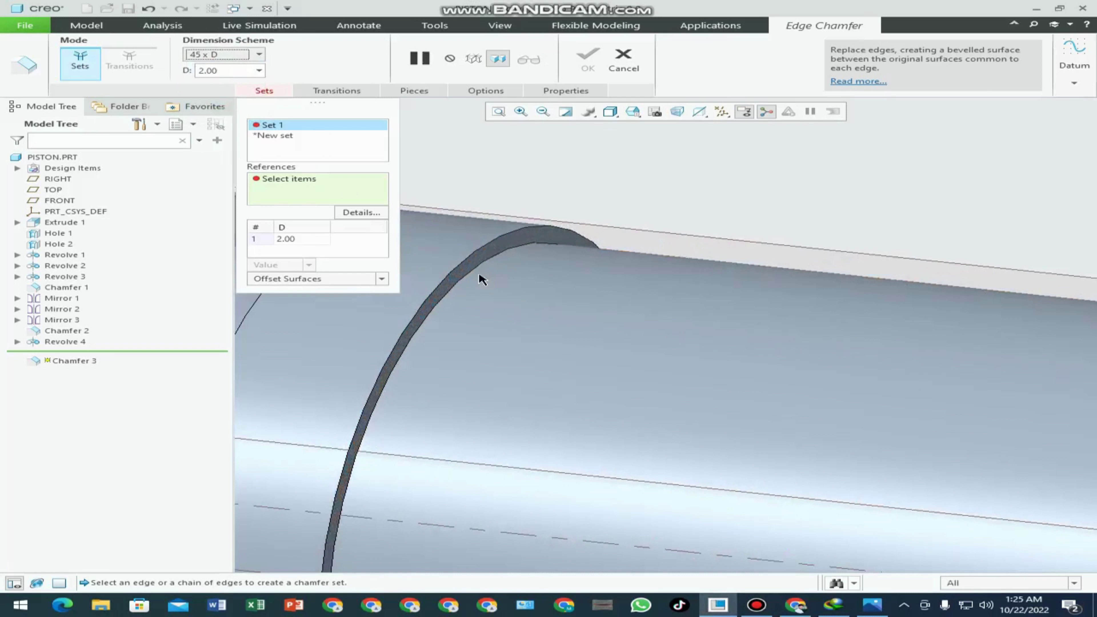
click(471, 268)
scroll(483, 270, down, 2)
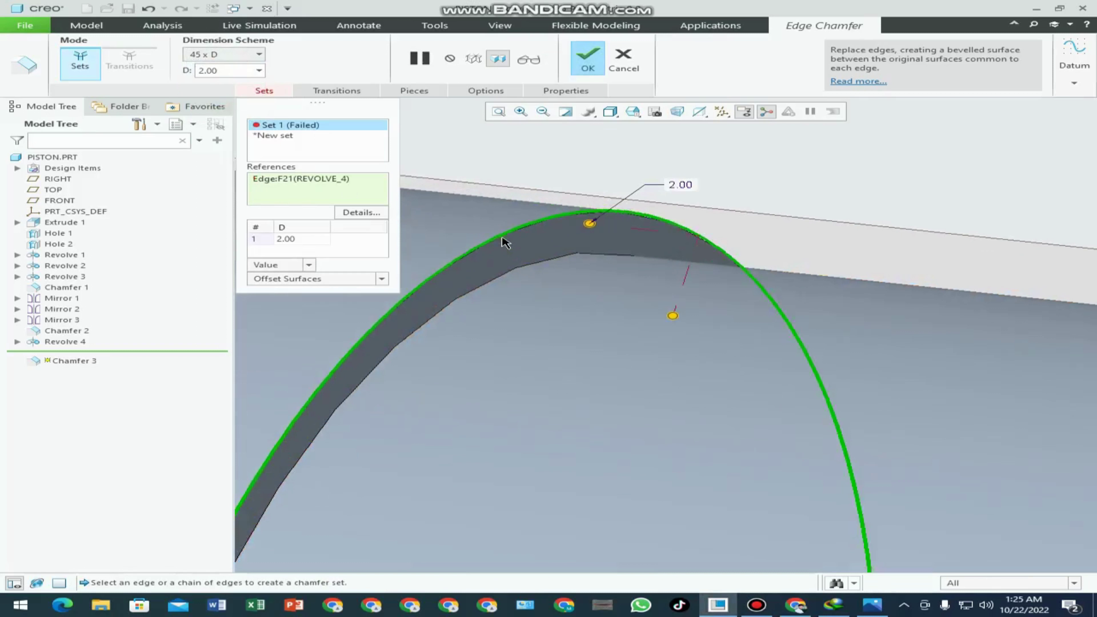
click(225, 67)
text(1)
key(Return)
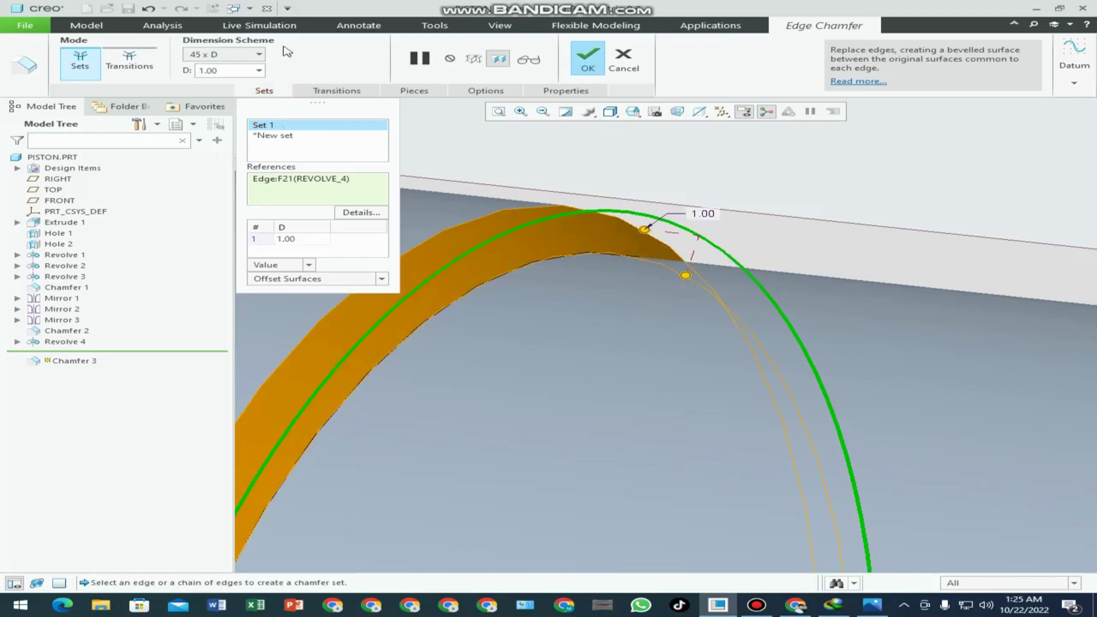
- Add the second groove edge to the chamfer and finish Chamfer 3
scroll(533, 193, up, 2)
scroll(518, 234, up, 3)
scroll(761, 297, down, 4)
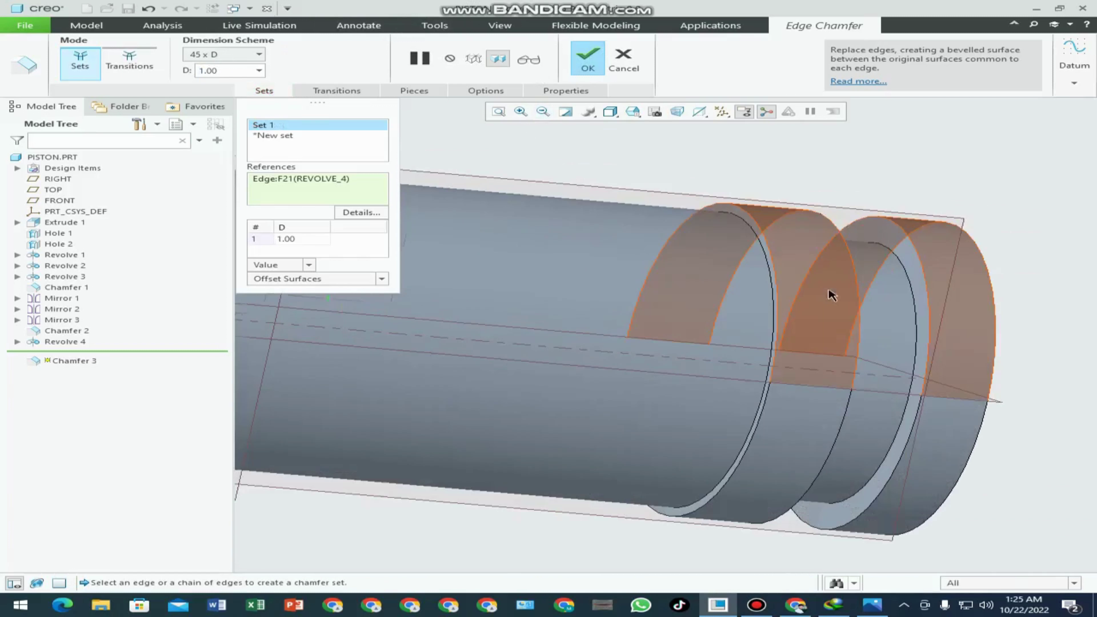
scroll(762, 268, down, 2)
scroll(769, 257, up, 2)
scroll(777, 255, up, 1)
ctrl+click(779, 255)
scroll(776, 302, up, 3)
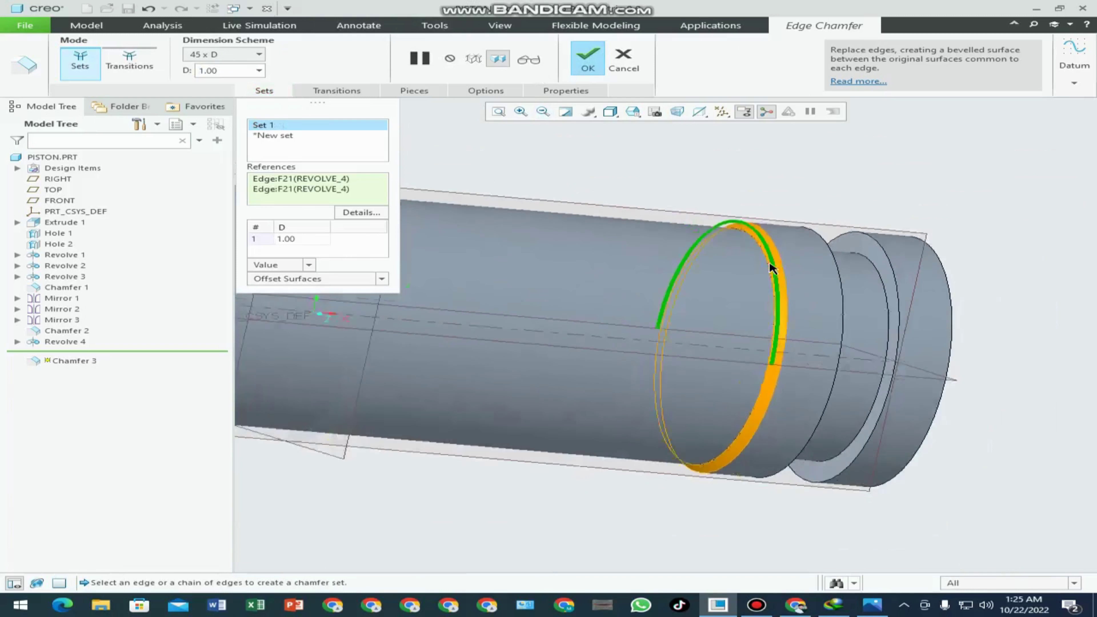
click(588, 58)
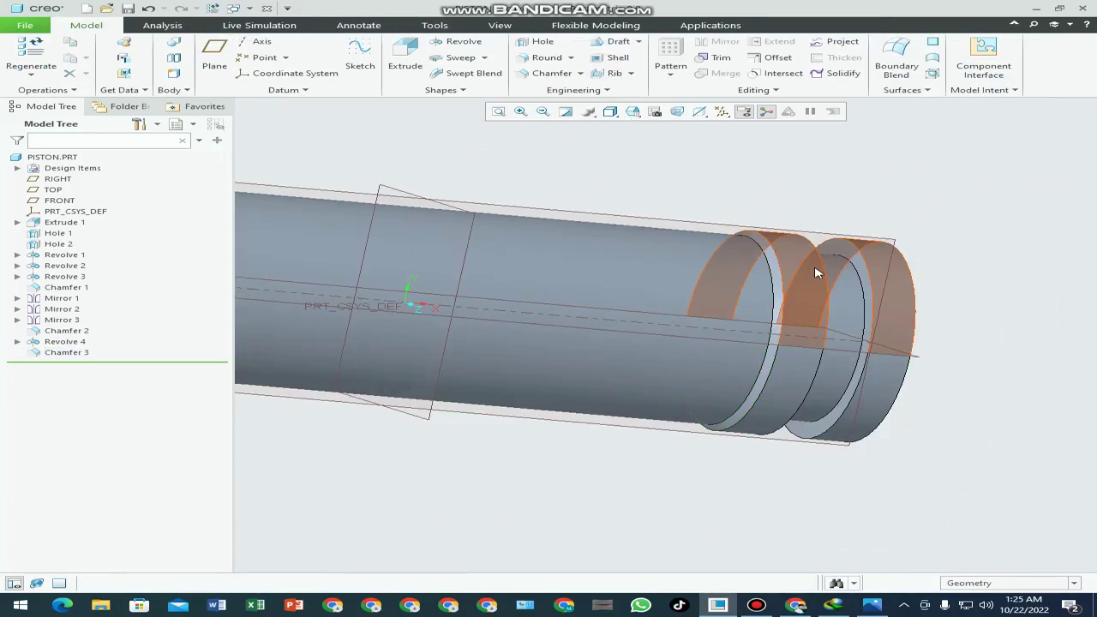
scroll(799, 254, up, 1)
scroll(796, 245, up, 4)
middle_drag(656, 350, 559, 196)
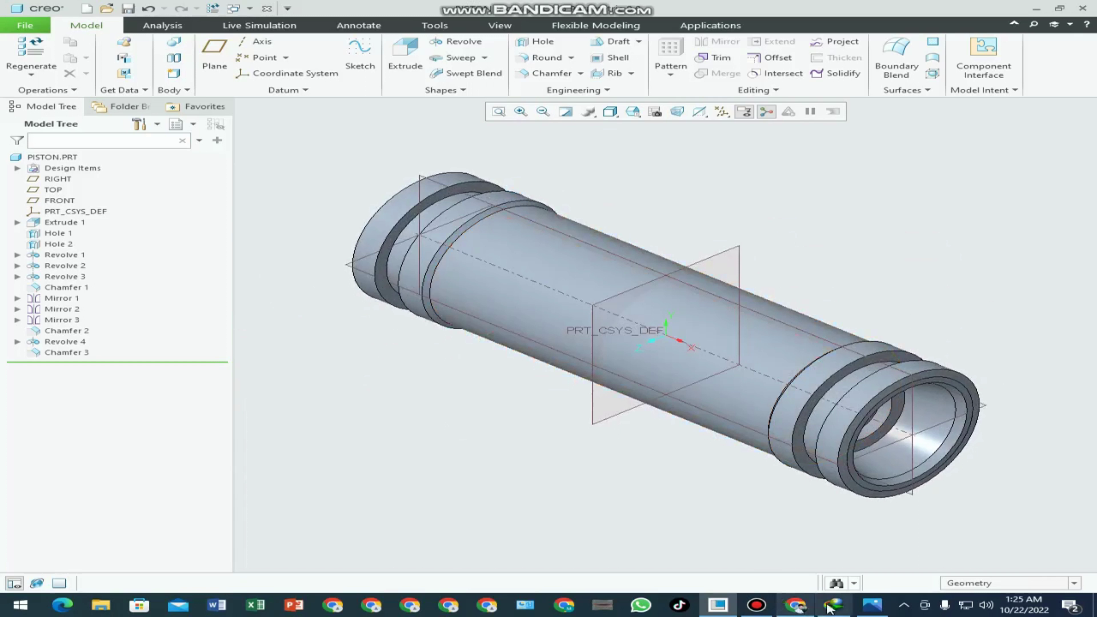
click(872, 606)
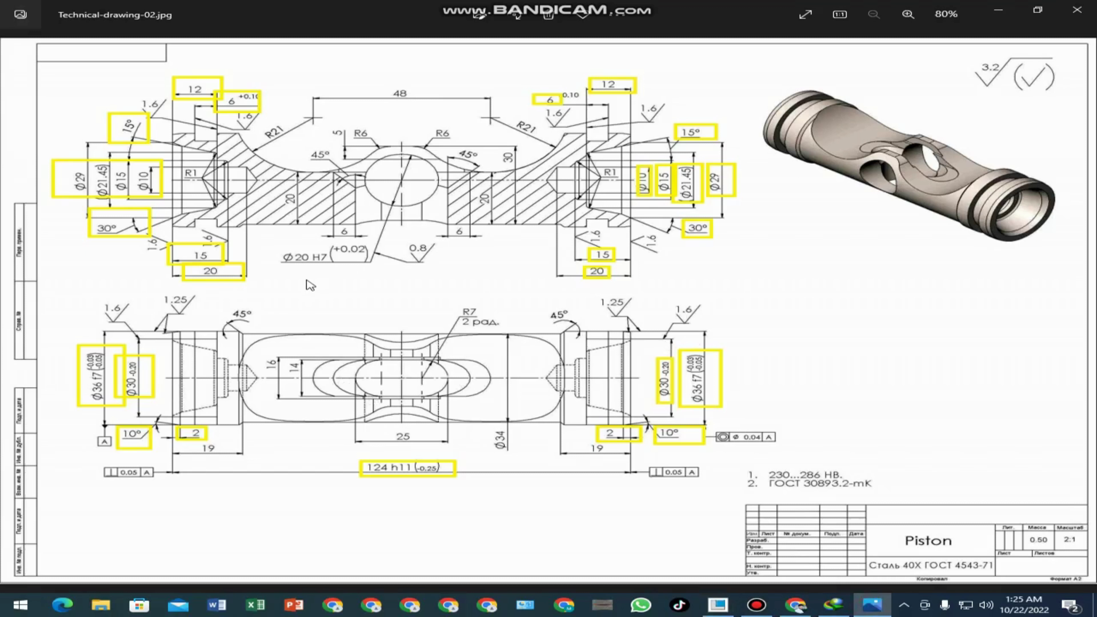
scroll(399, 166, up, 3)
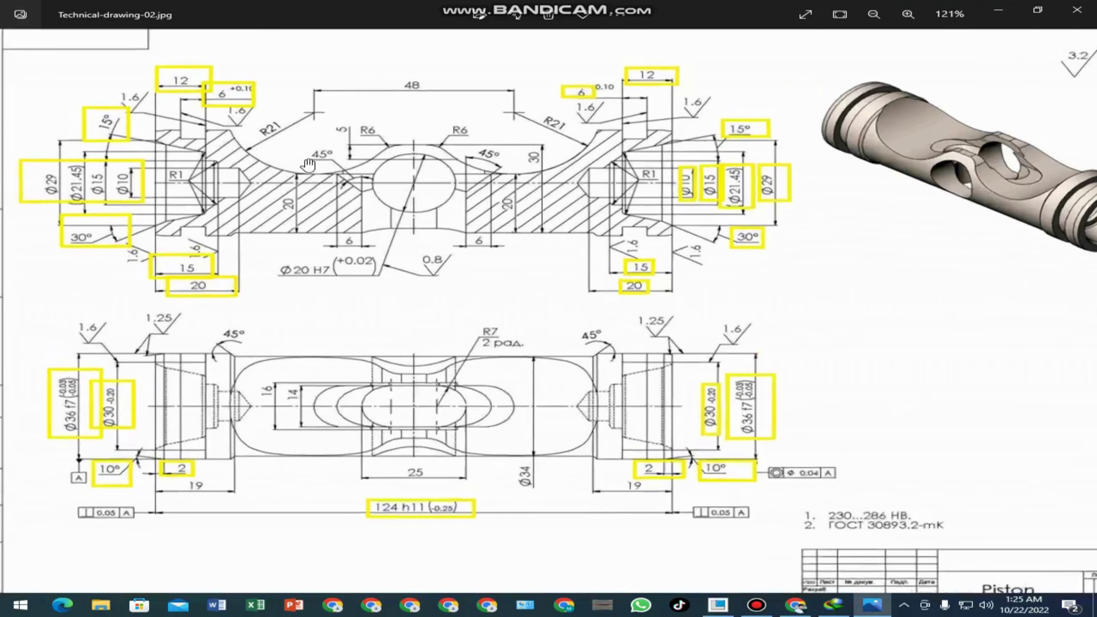
scroll(399, 166, up, 1)
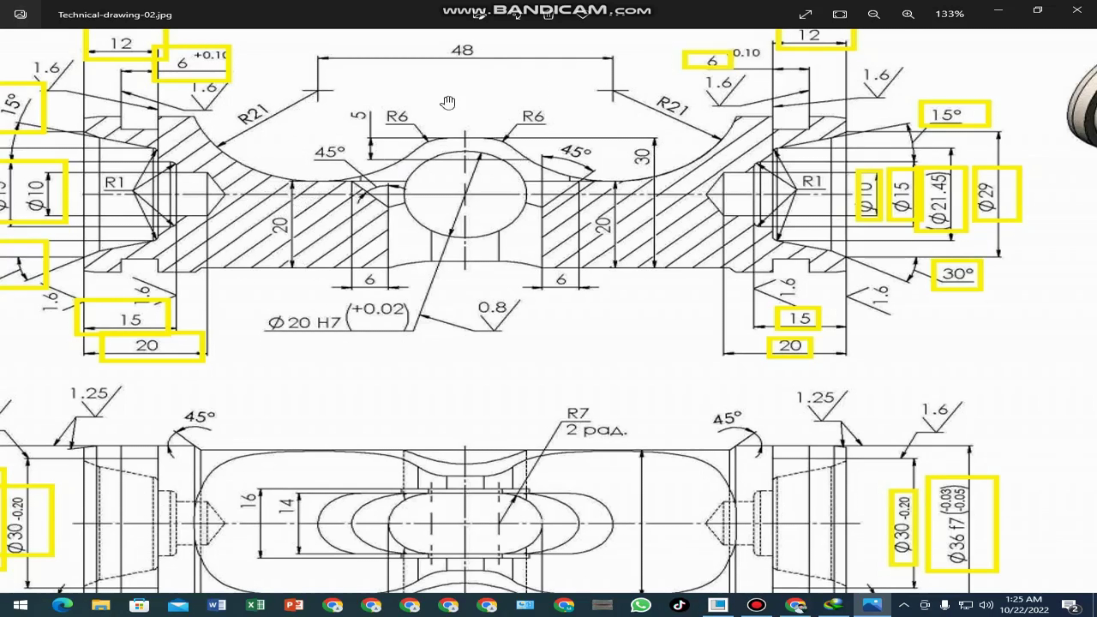
scroll(489, 216, down, 3)
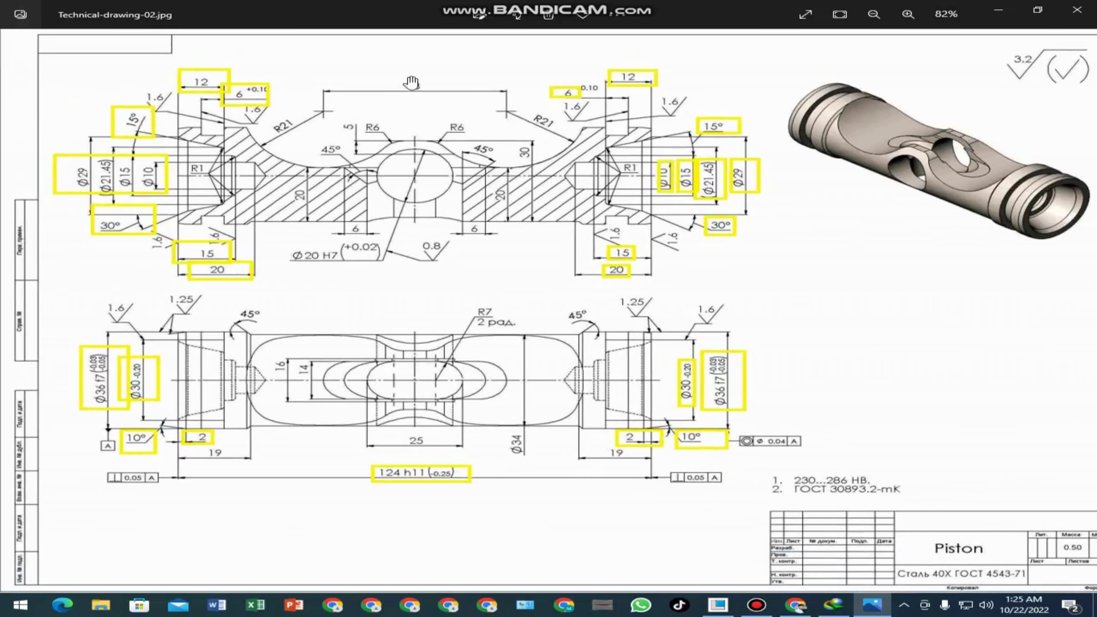
scroll(456, 153, up, 2)
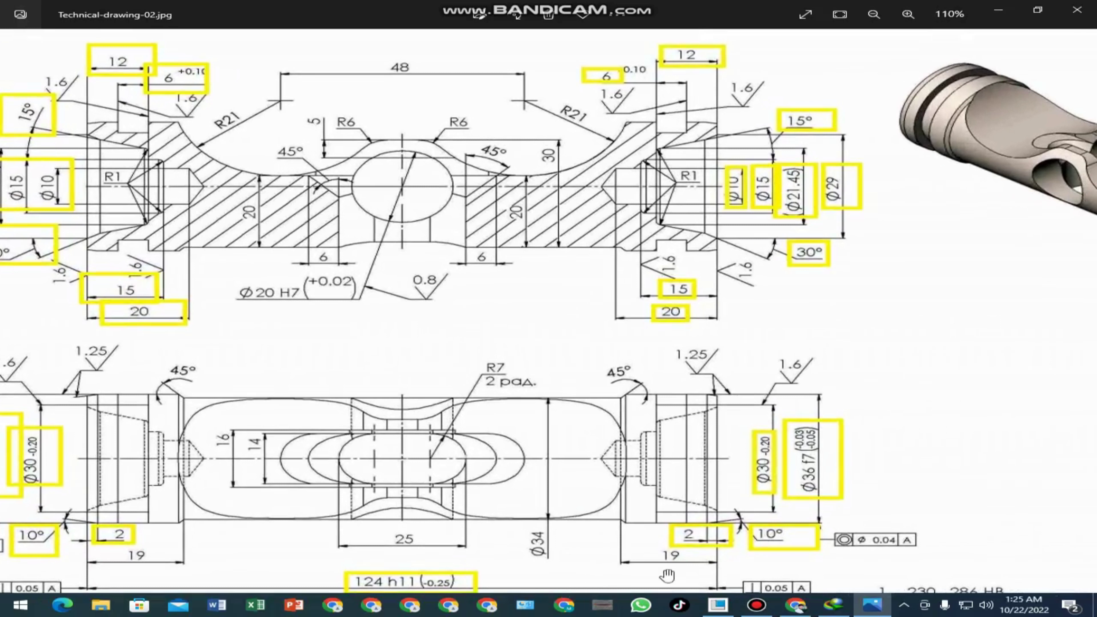
- Start an extrude sketch on the FRONT plane with a horizontal centerline across the piston
click(718, 606)
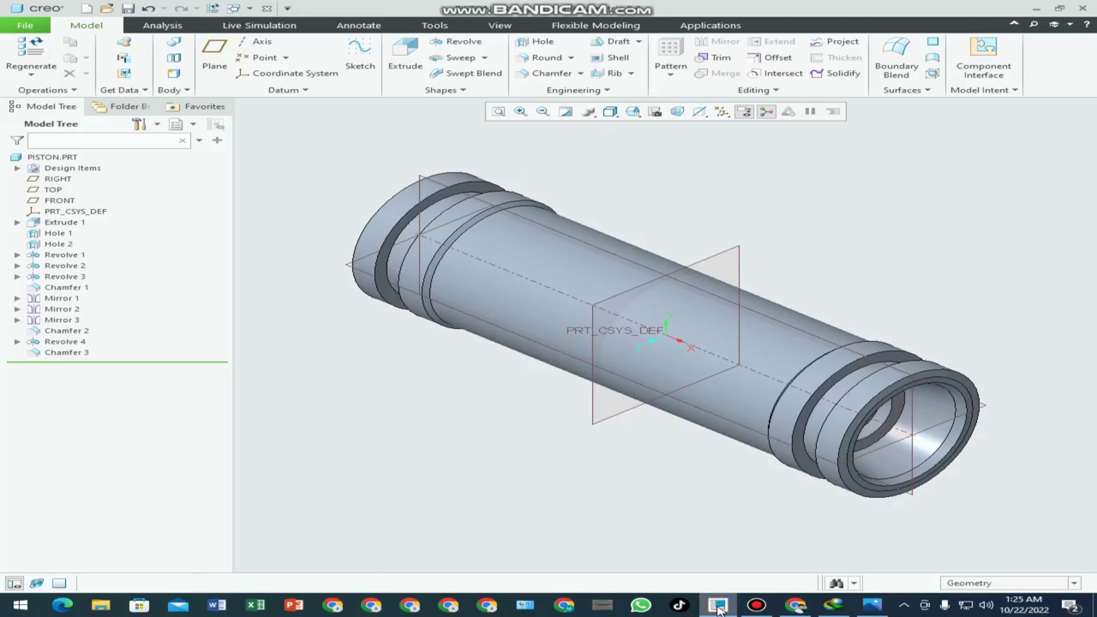
click(405, 56)
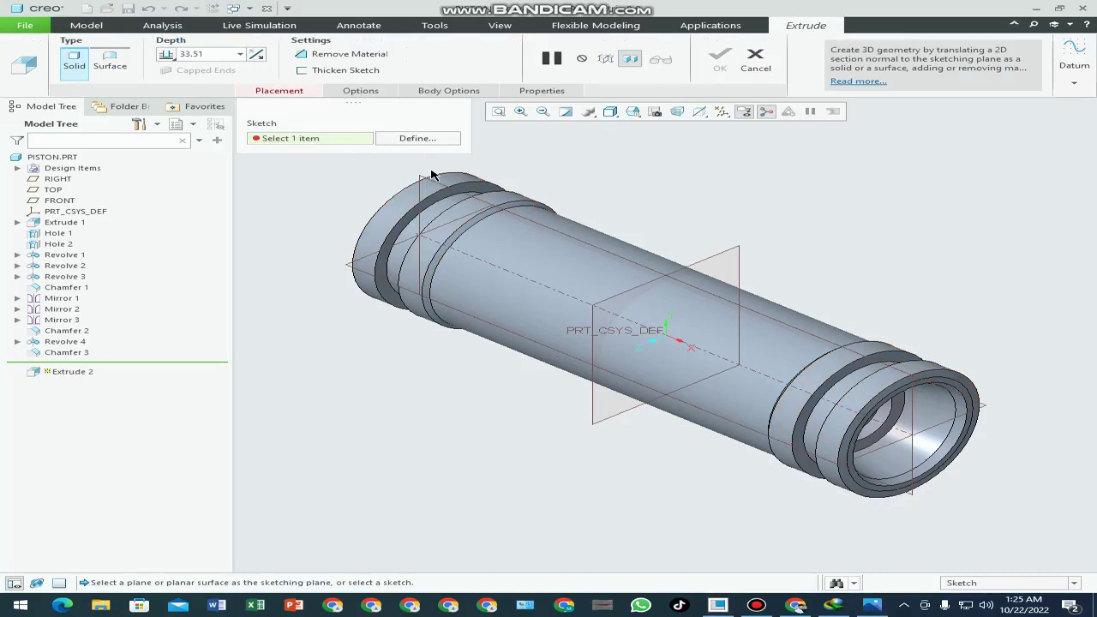
click(432, 175)
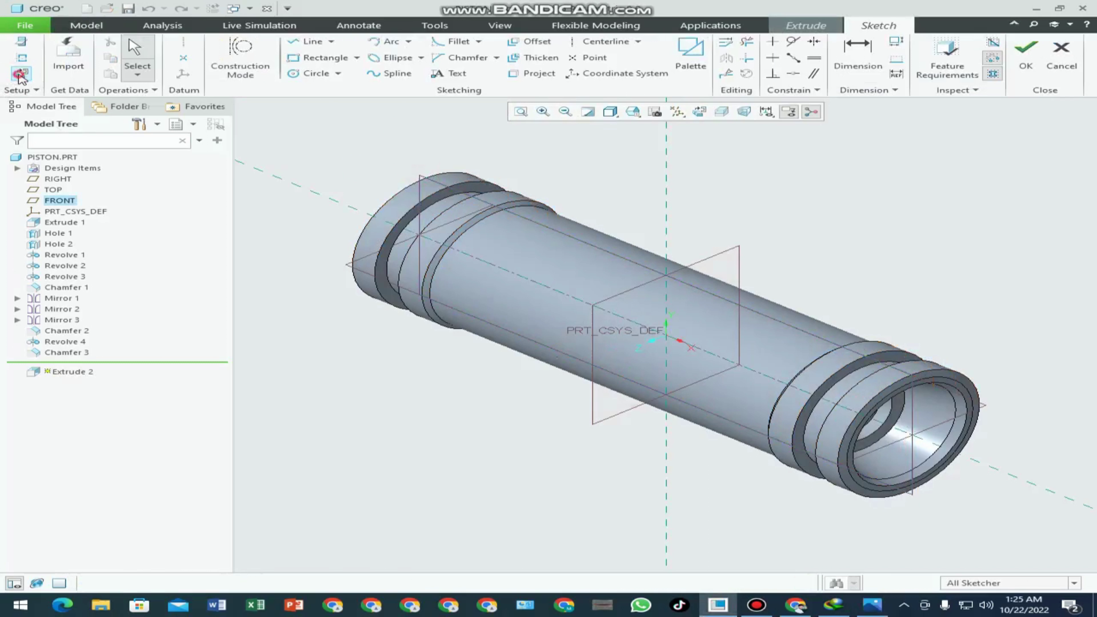
click(20, 74)
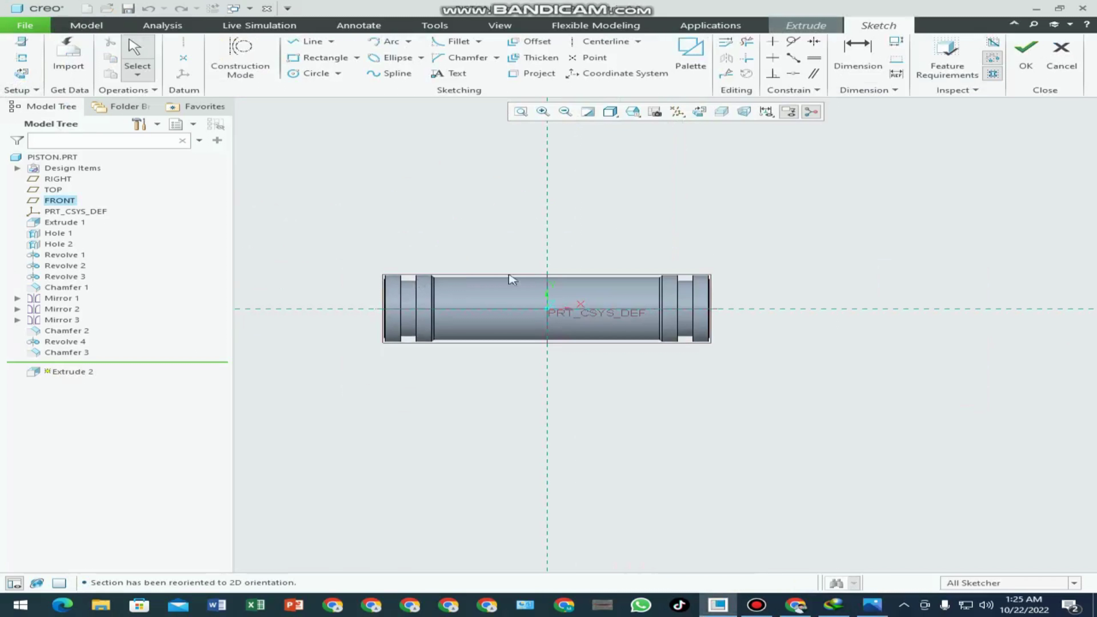
scroll(511, 278, down, 2)
click(308, 74)
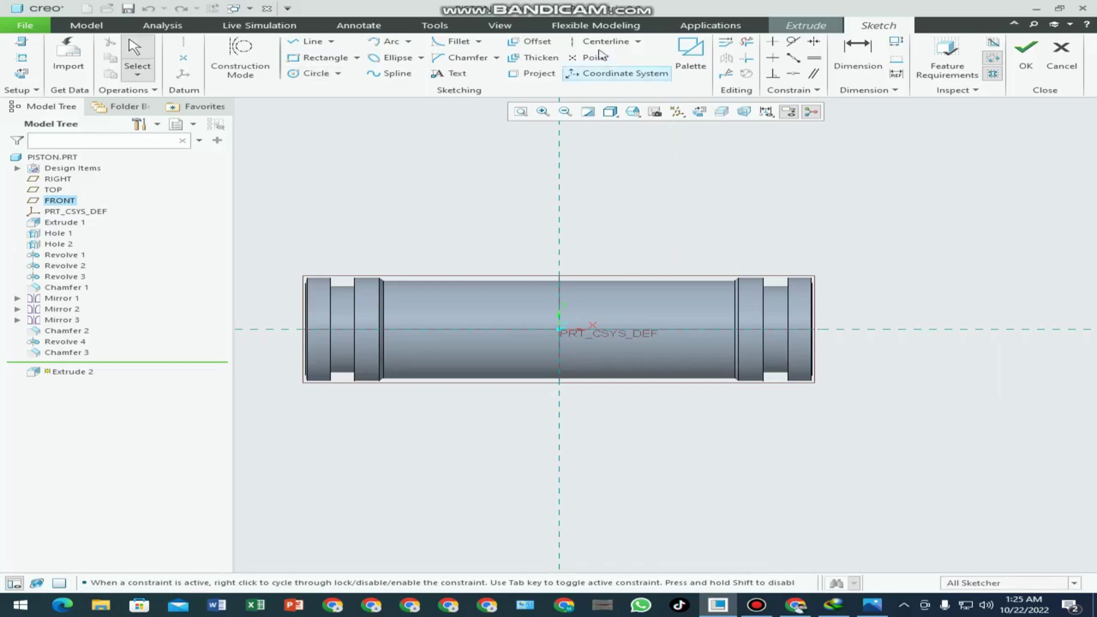
click(605, 41)
click(465, 298)
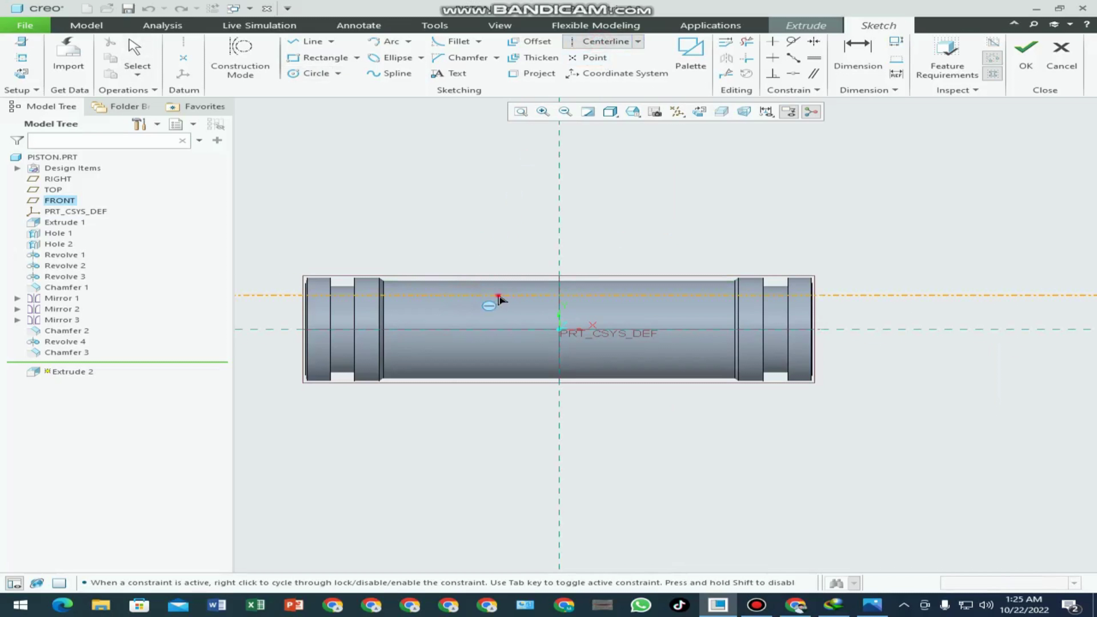
middle_click(501, 229)
- Dimension the centerline 20.00 from the piston's bottom edge and make it strong
click(849, 74)
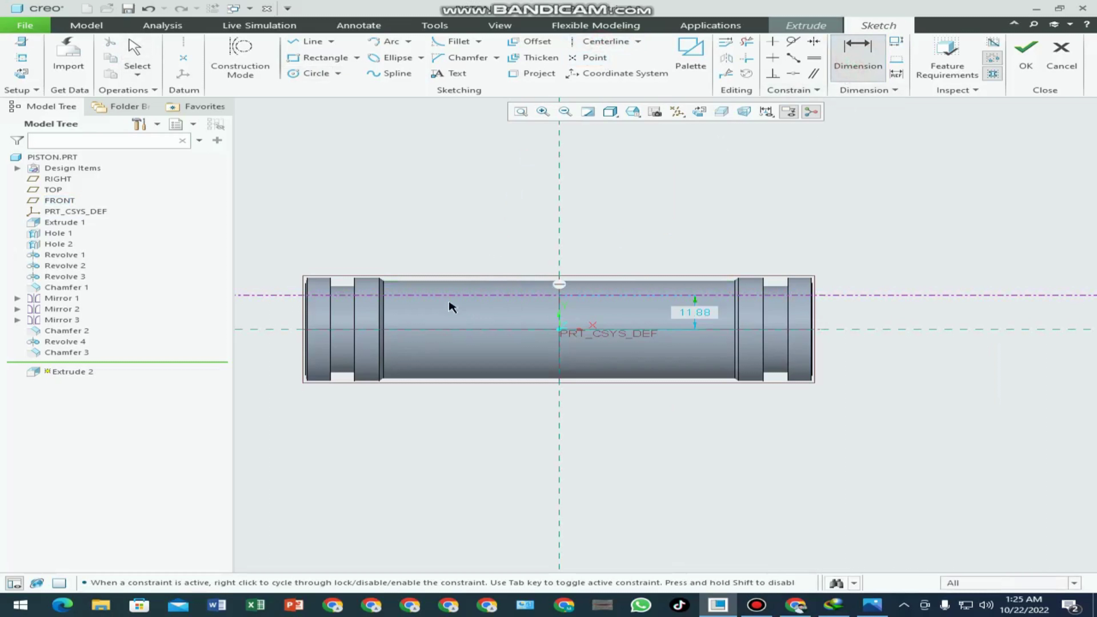
click(460, 303)
click(453, 380)
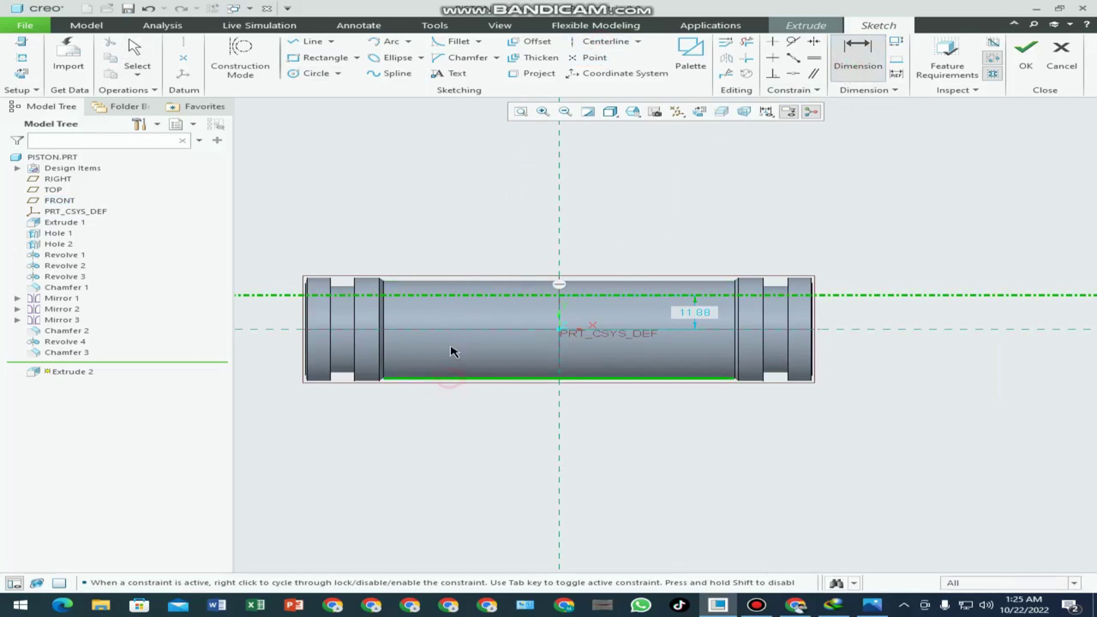
middle_click(517, 377)
text(2)
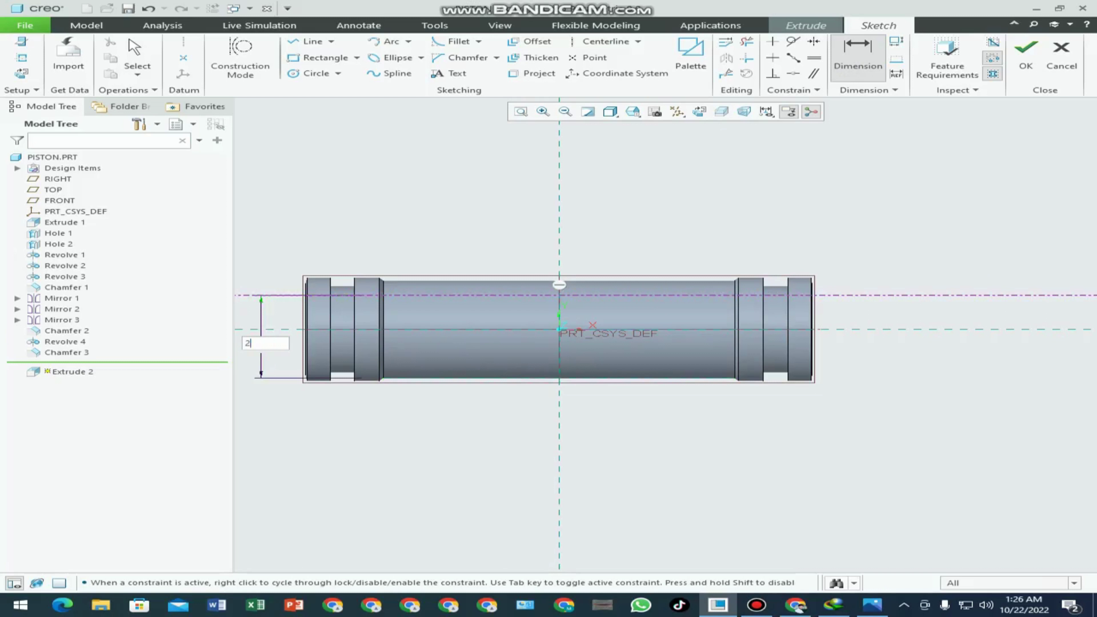
text(0)
key(Return)
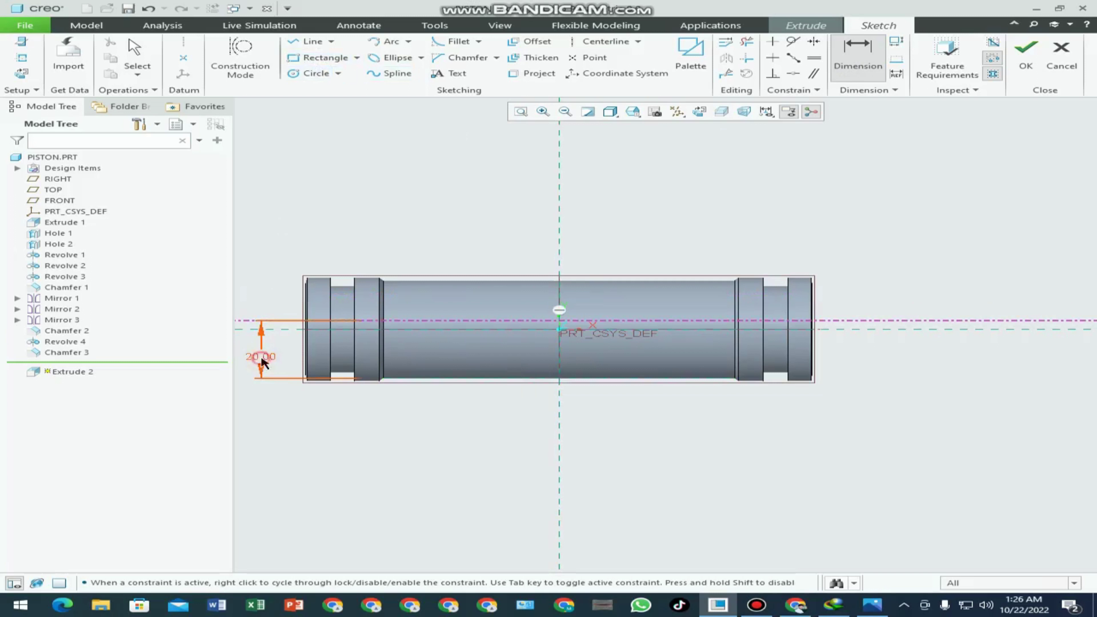
double_click(262, 359)
right_click(266, 358)
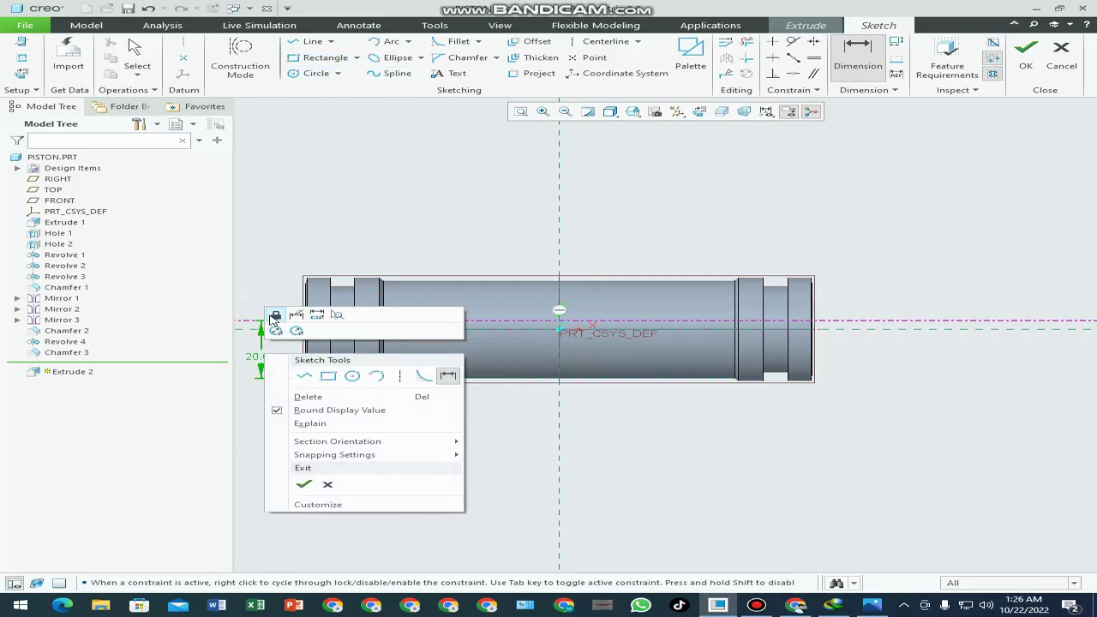
click(323, 442)
scroll(580, 480, down, 3)
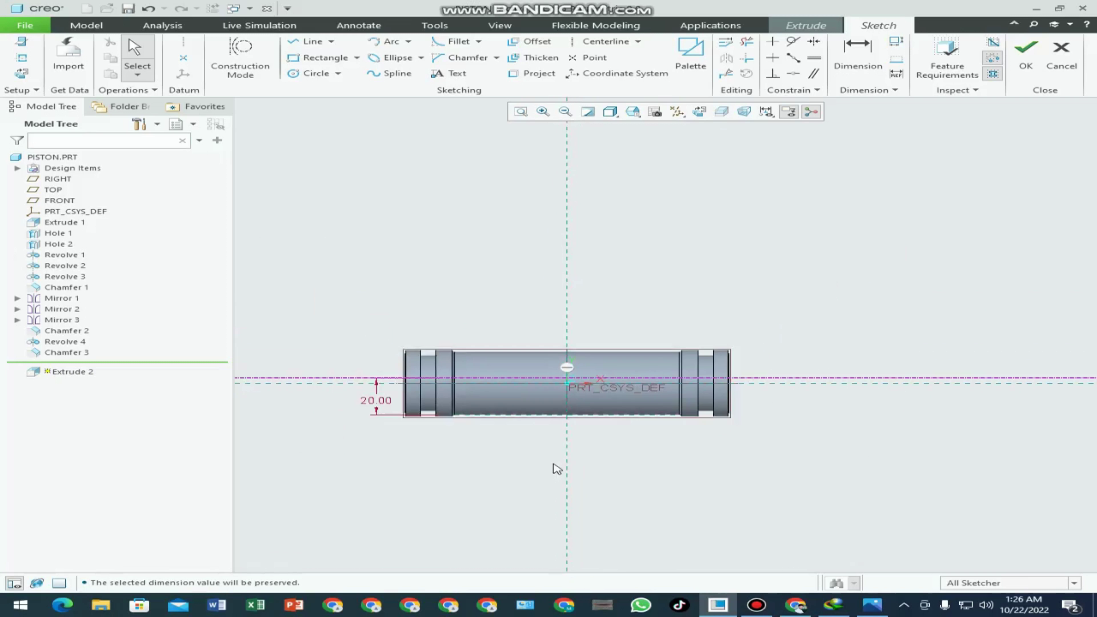
- Draw a circle above the centerline and set its diameter to 42.00
click(315, 73)
scroll(525, 381, up, 3)
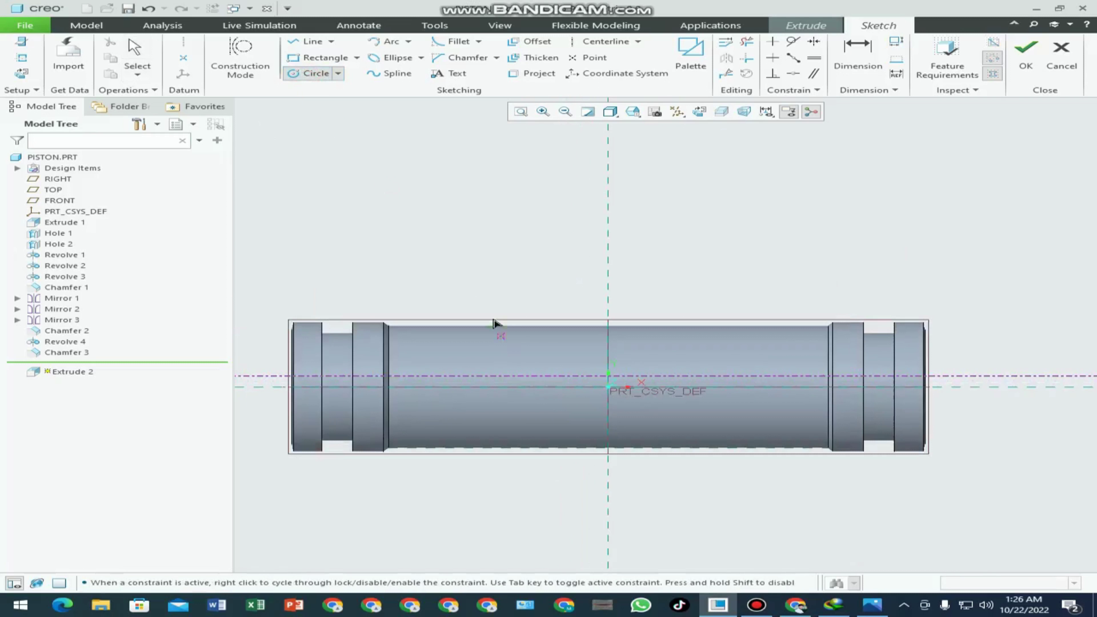
click(498, 300)
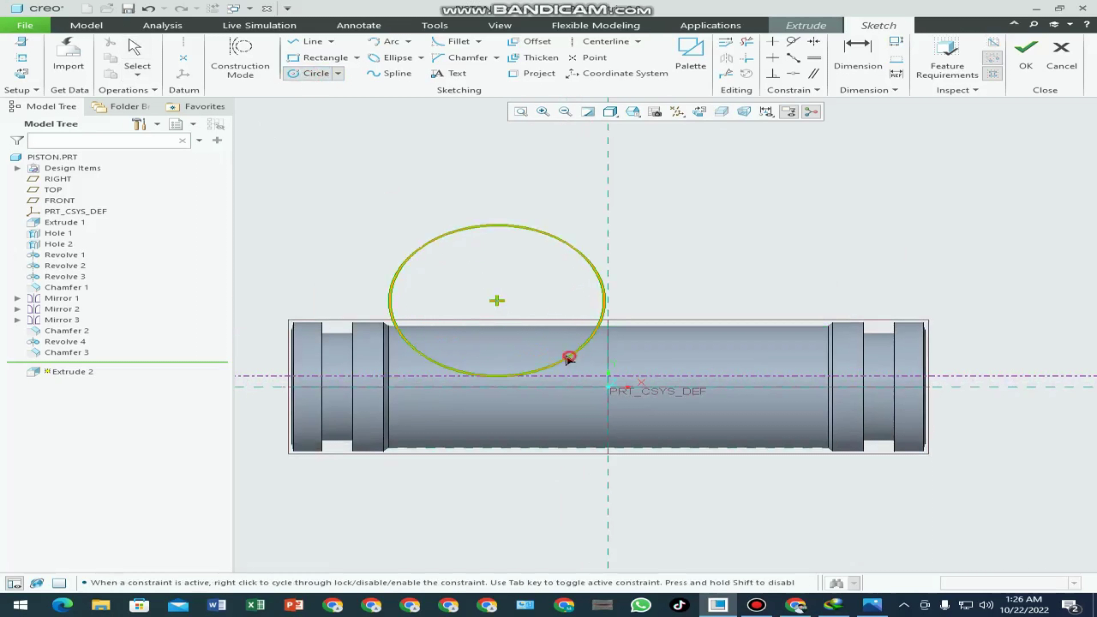
click(568, 358)
middle_click(355, 225)
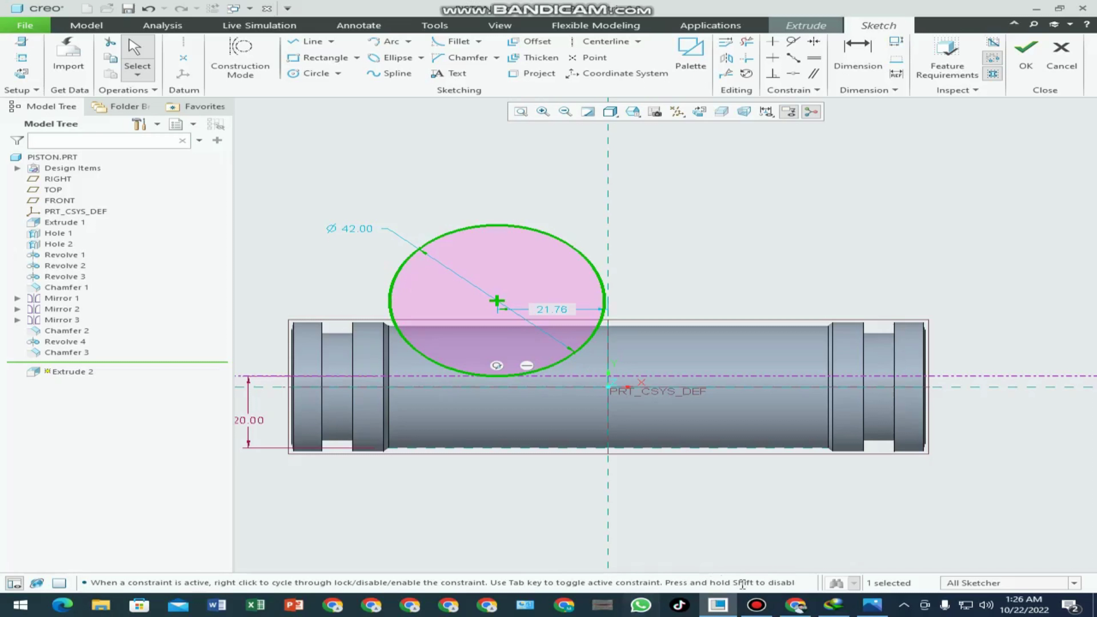
click(872, 606)
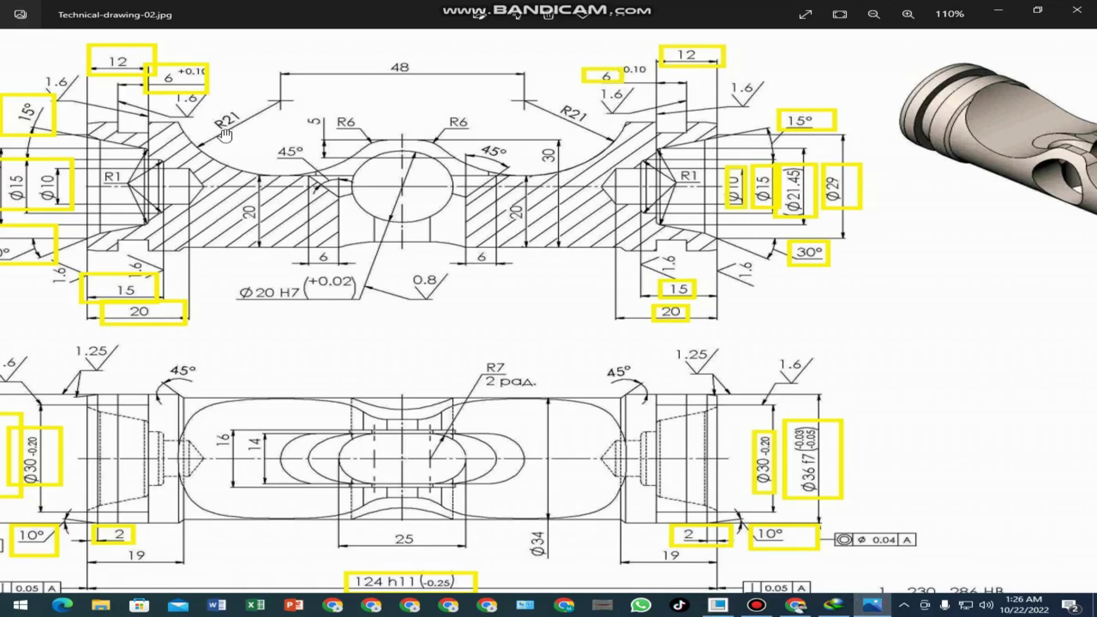
click(718, 605)
double_click(346, 230)
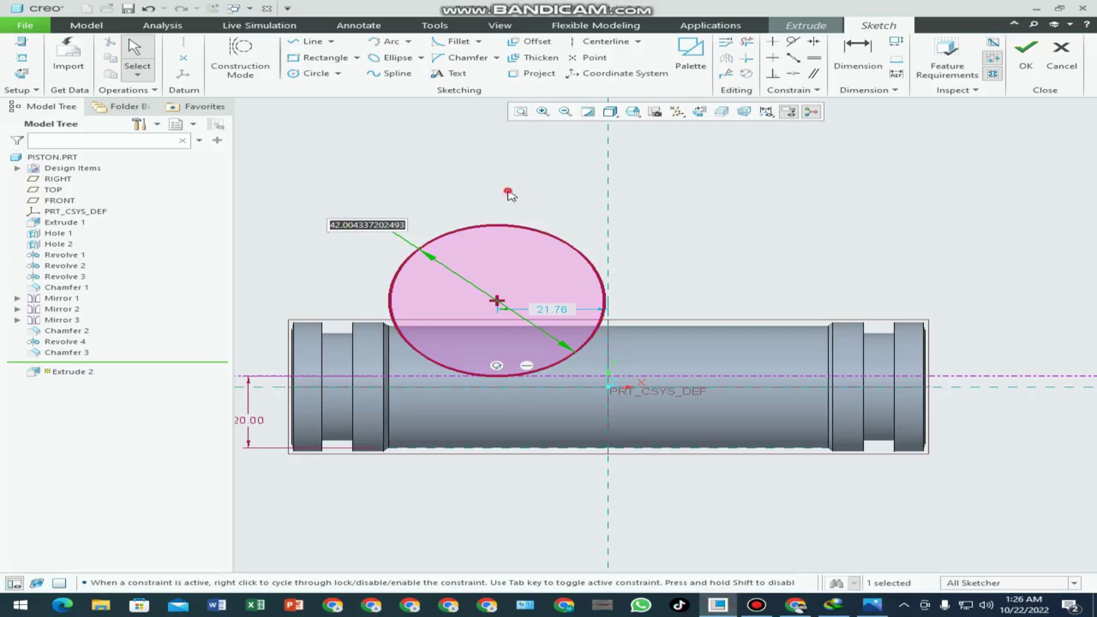
key(End)
key(Return)
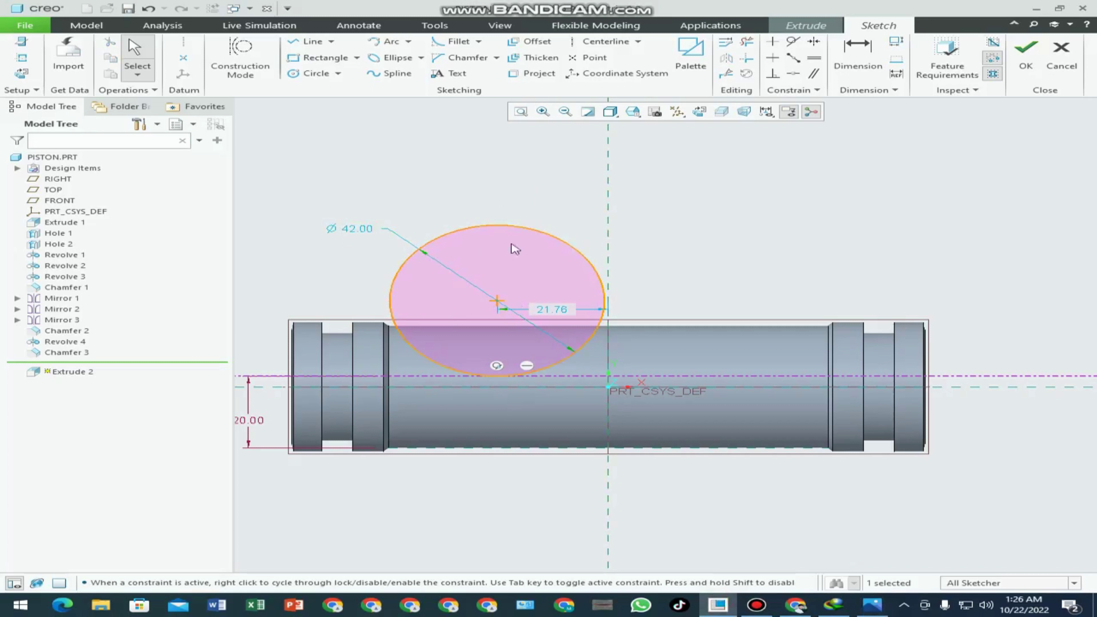
- Draw a vertical centerline through the origin and mirror the circle across it
click(581, 42)
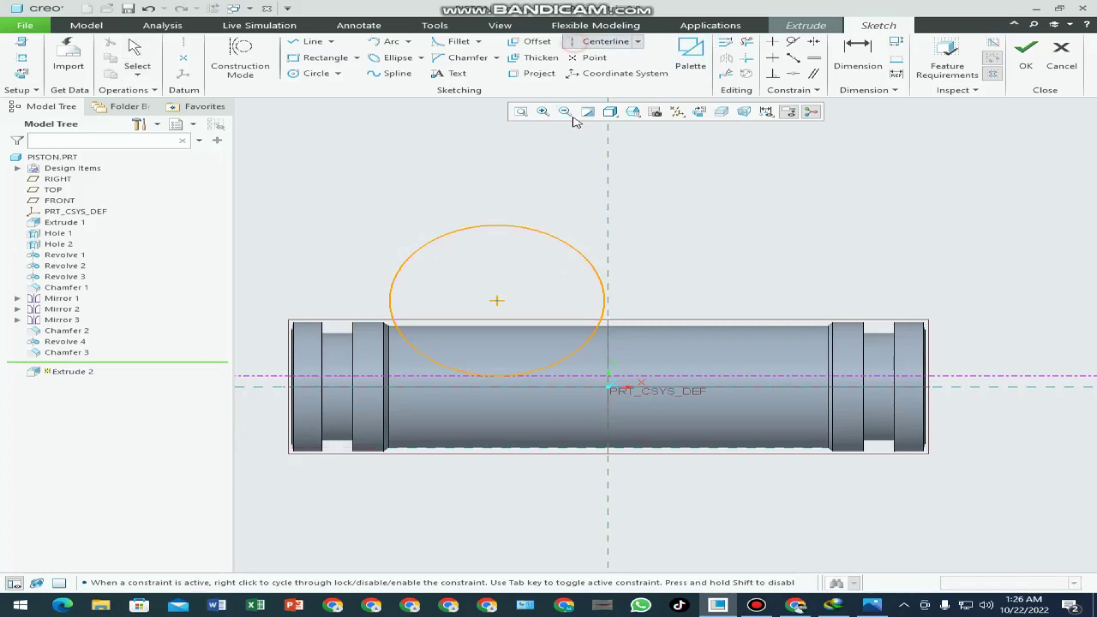
click(607, 143)
middle_click(610, 159)
scroll(448, 163, up, 2)
click(429, 214)
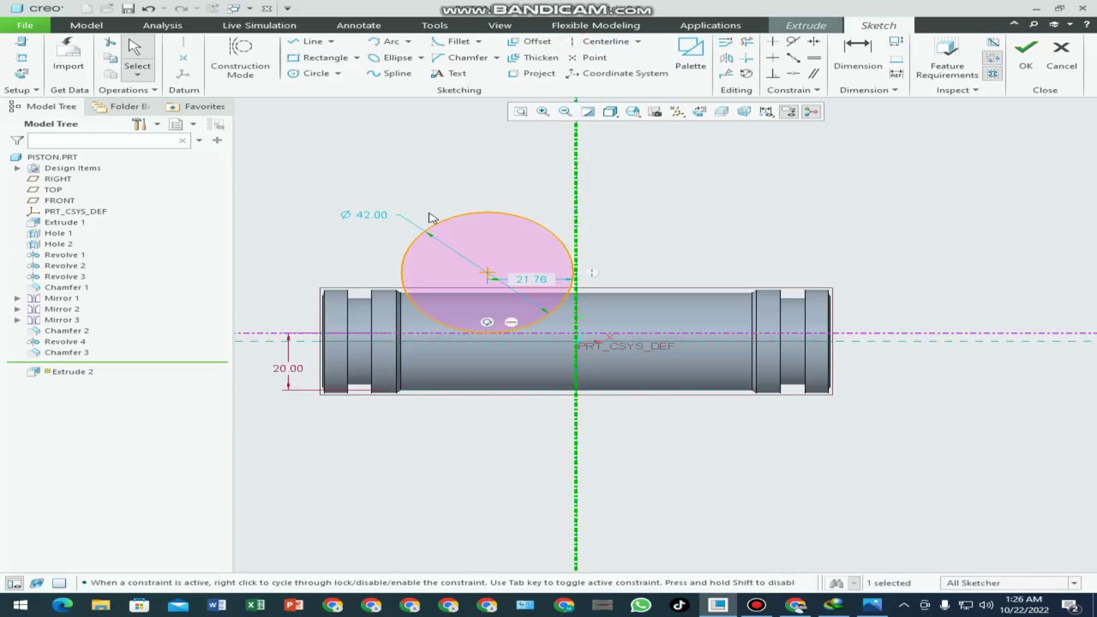
drag(450, 233, 444, 234)
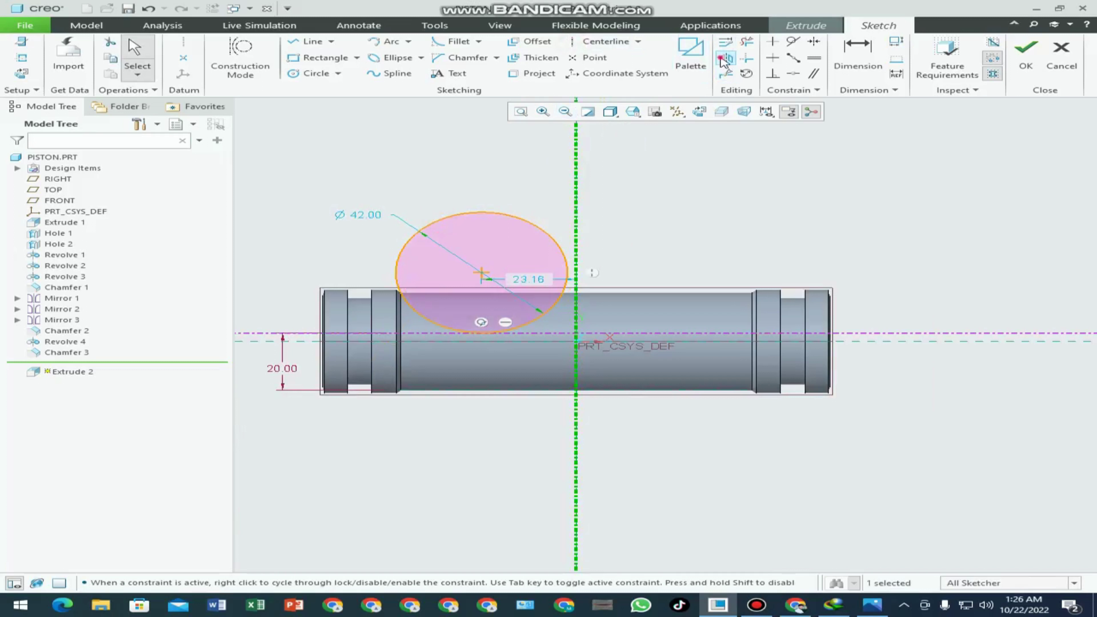
click(722, 59)
click(578, 159)
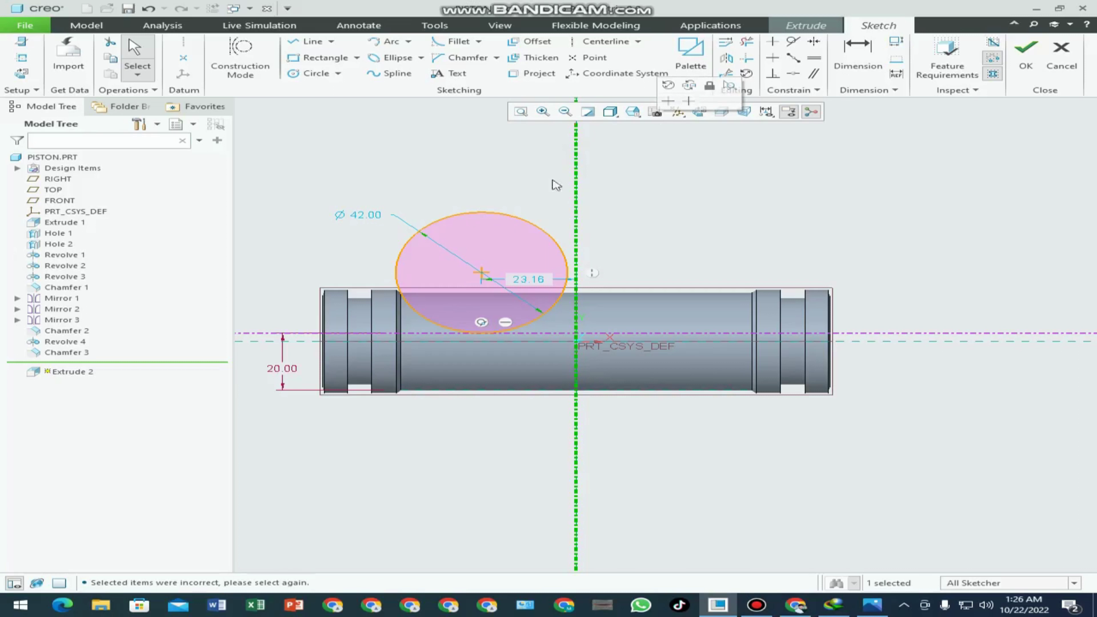
click(493, 212)
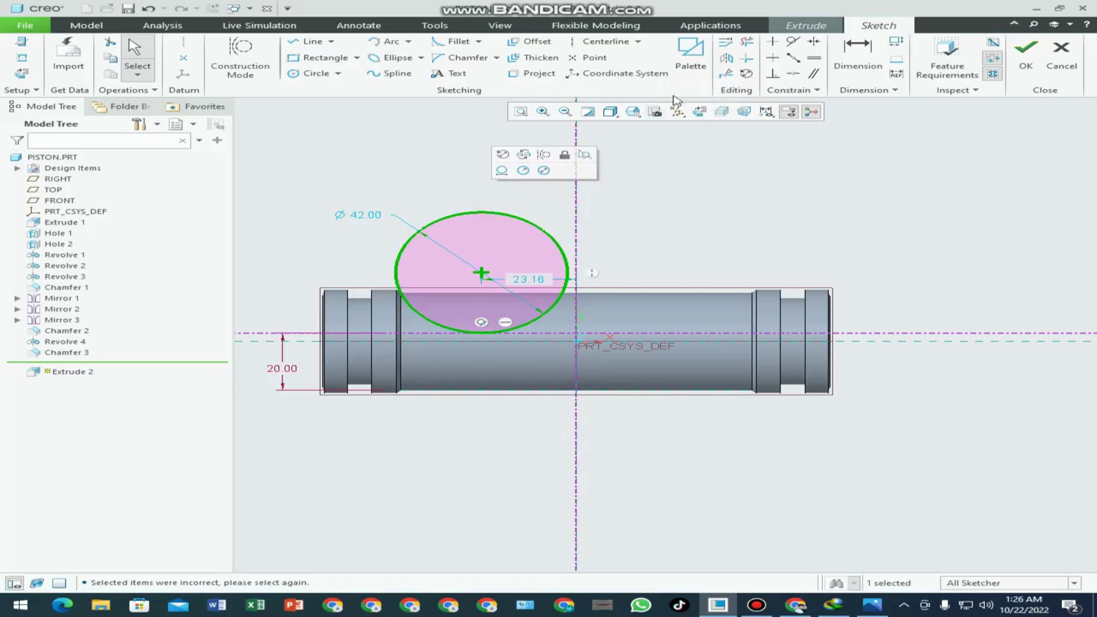
click(563, 167)
click(578, 162)
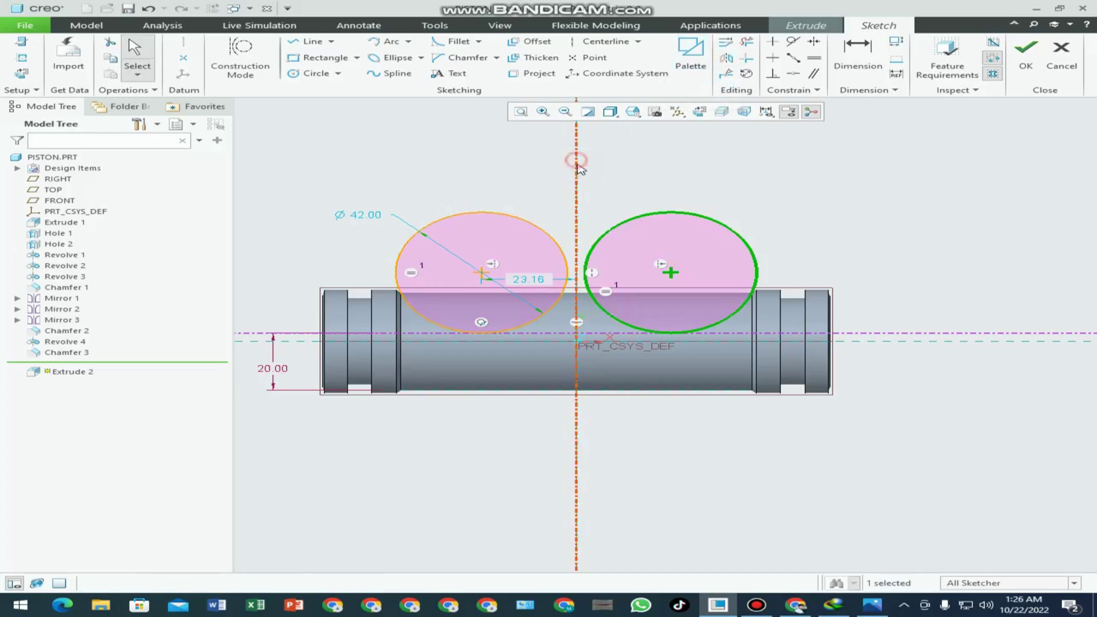
- Set the circle's offset from the centerline to 48/2 (24.00) and undo the conflicting dimension
scroll(527, 255, up, 1)
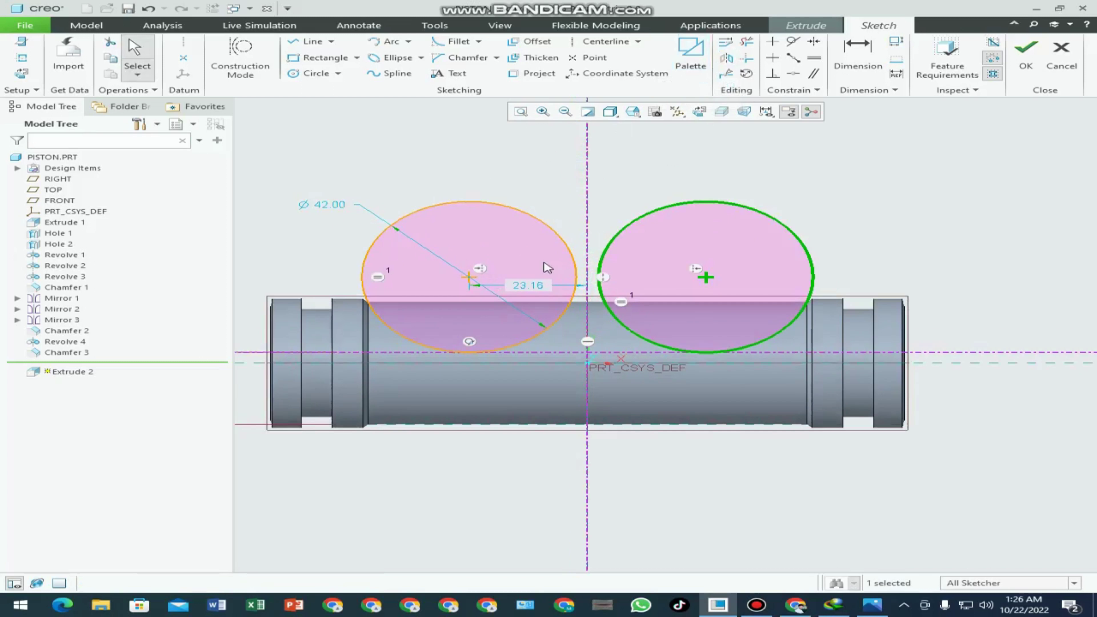
double_click(525, 286)
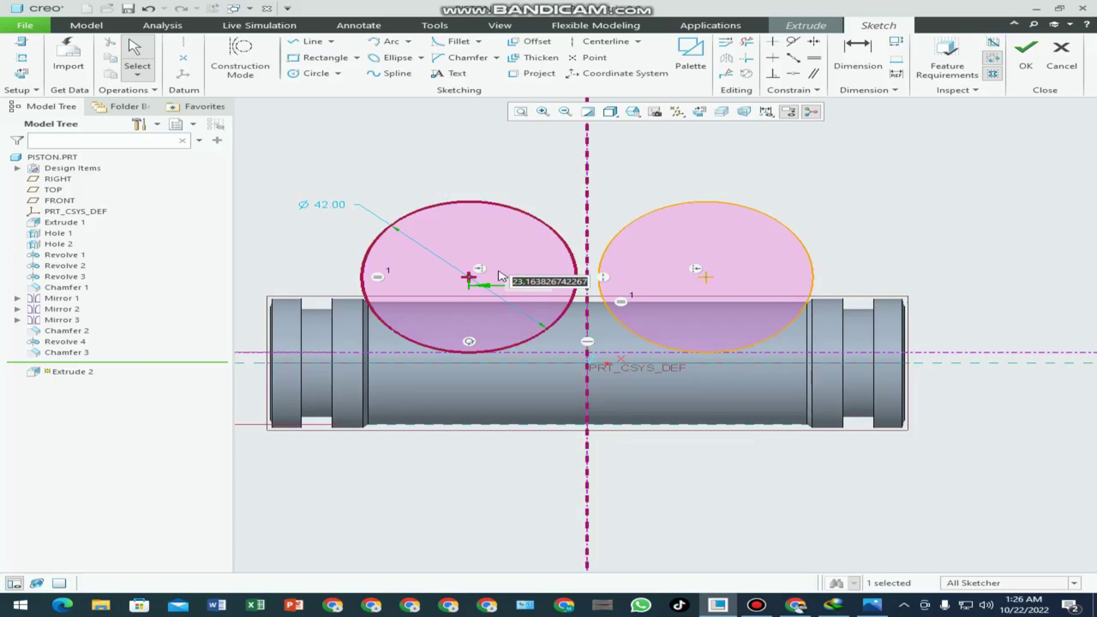
text(48/2)
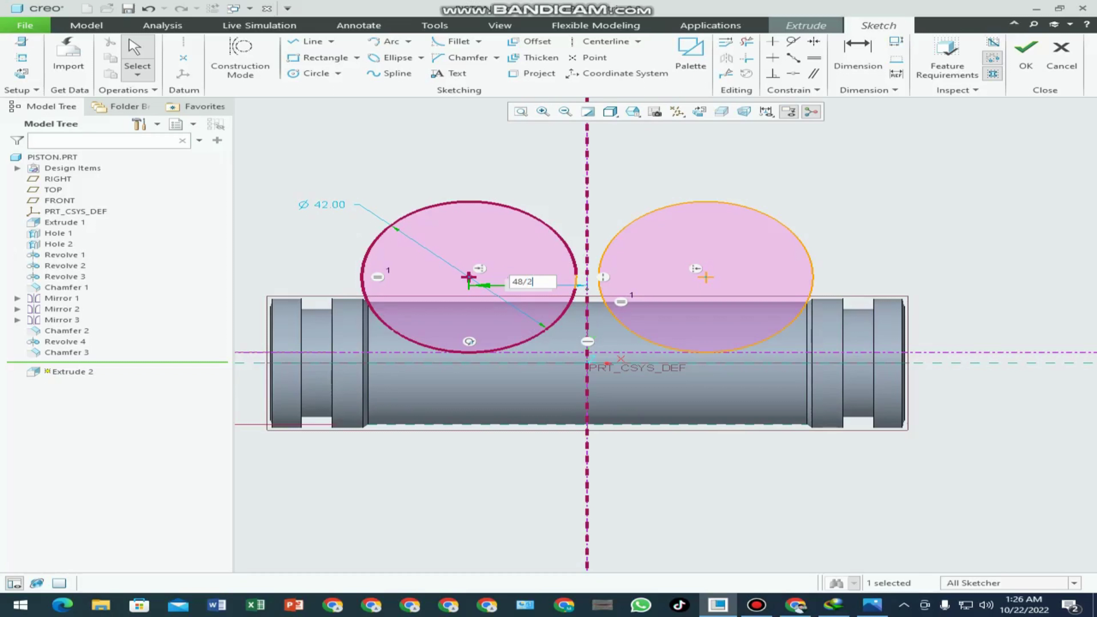
key(Return)
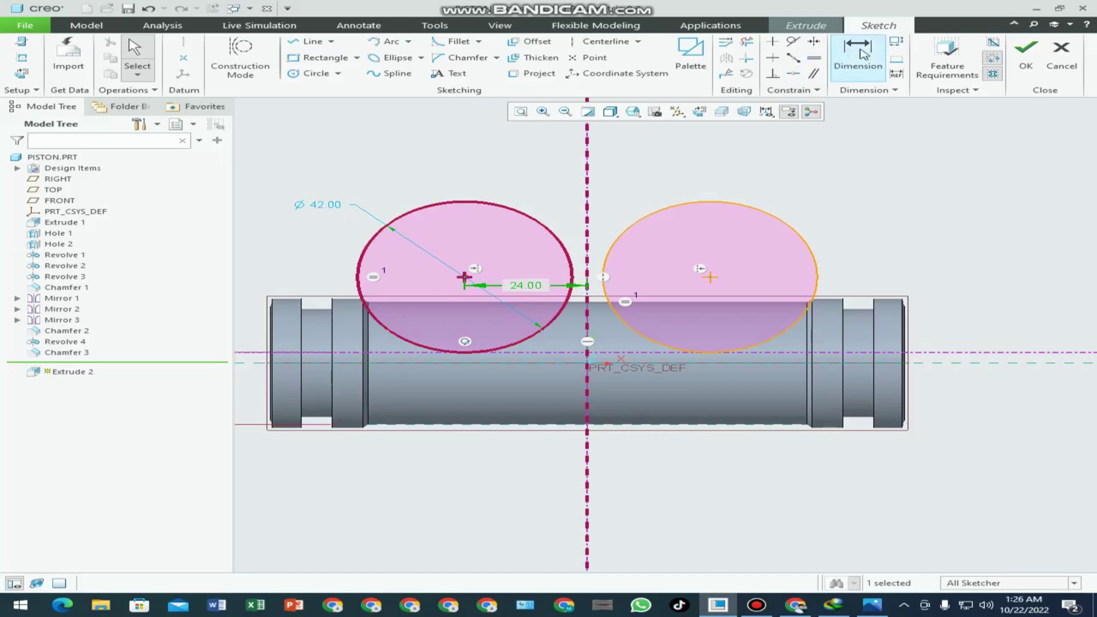
click(857, 52)
click(709, 280)
click(587, 207)
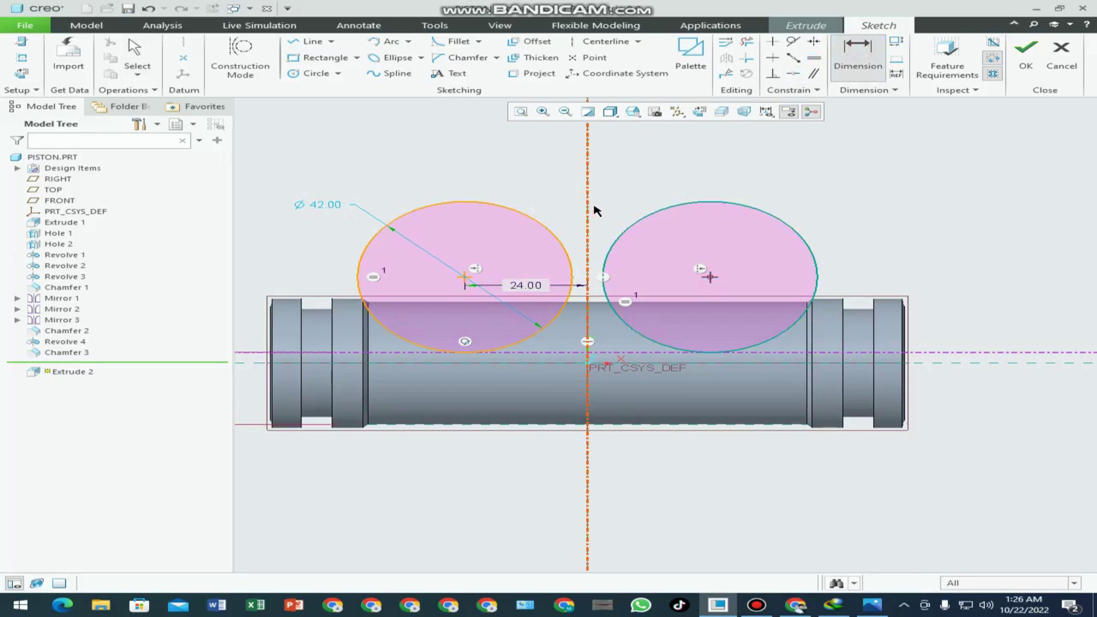
middle_click(611, 189)
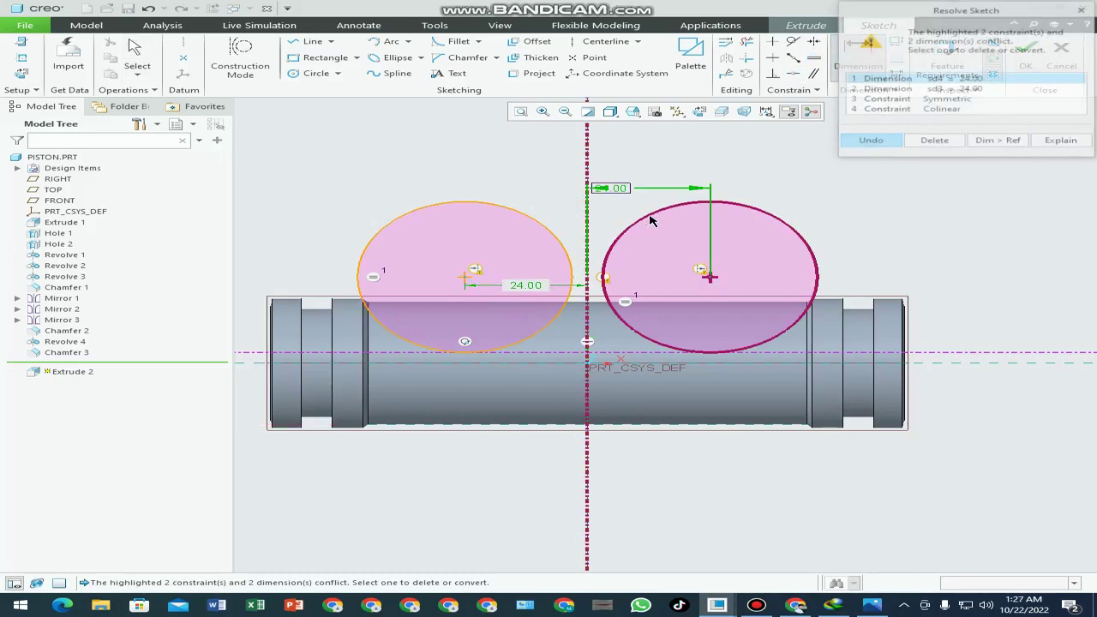
click(872, 143)
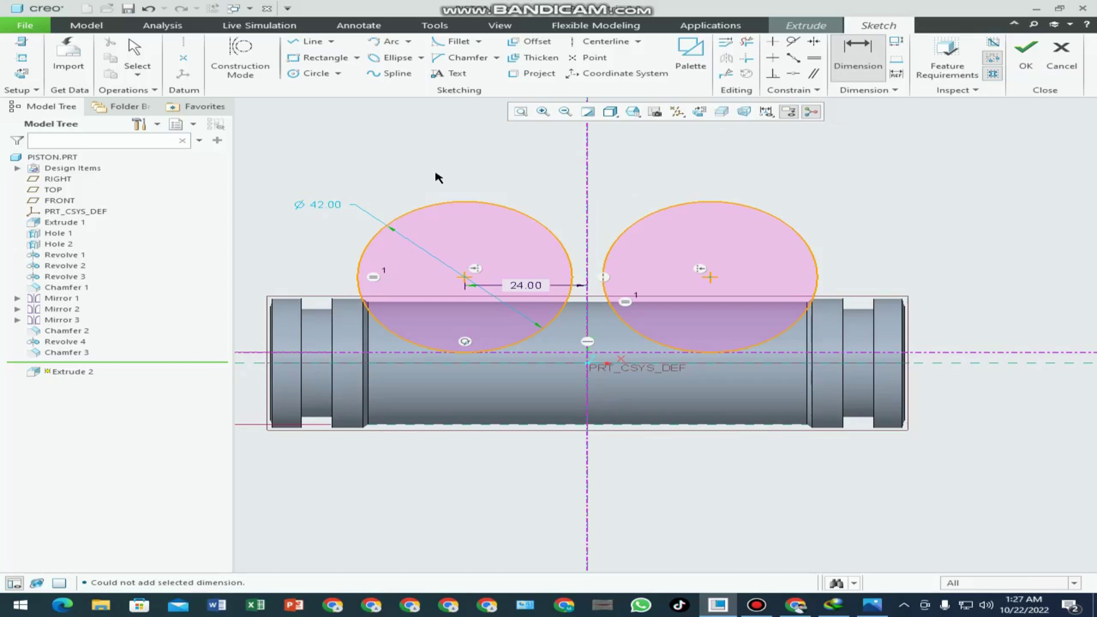
- Draw a horizontal line between the two circles
click(310, 41)
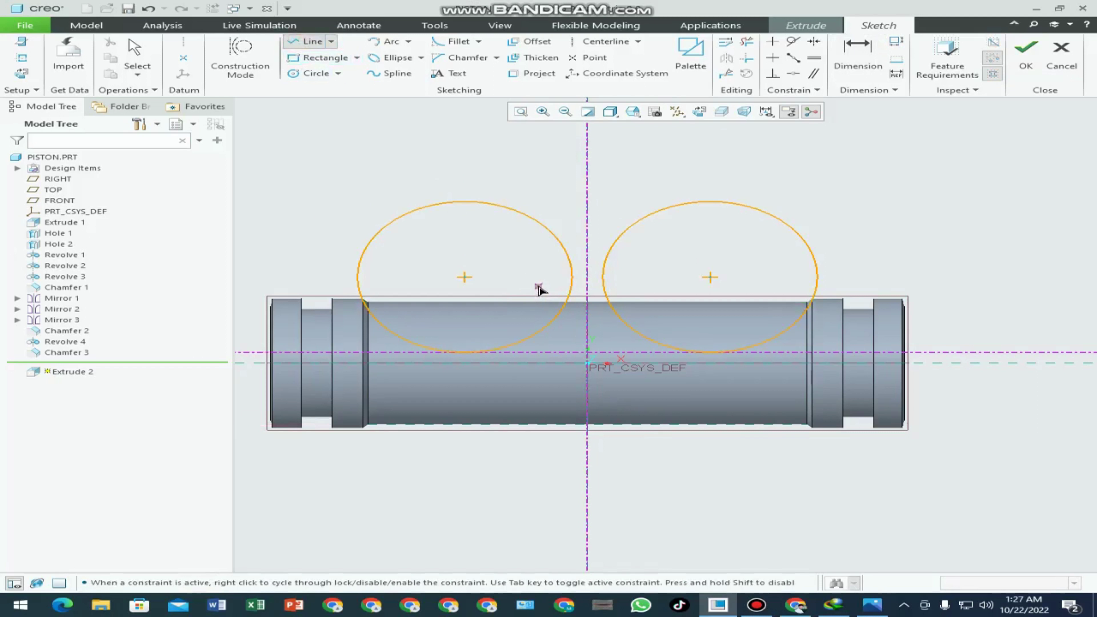
click(534, 288)
click(643, 286)
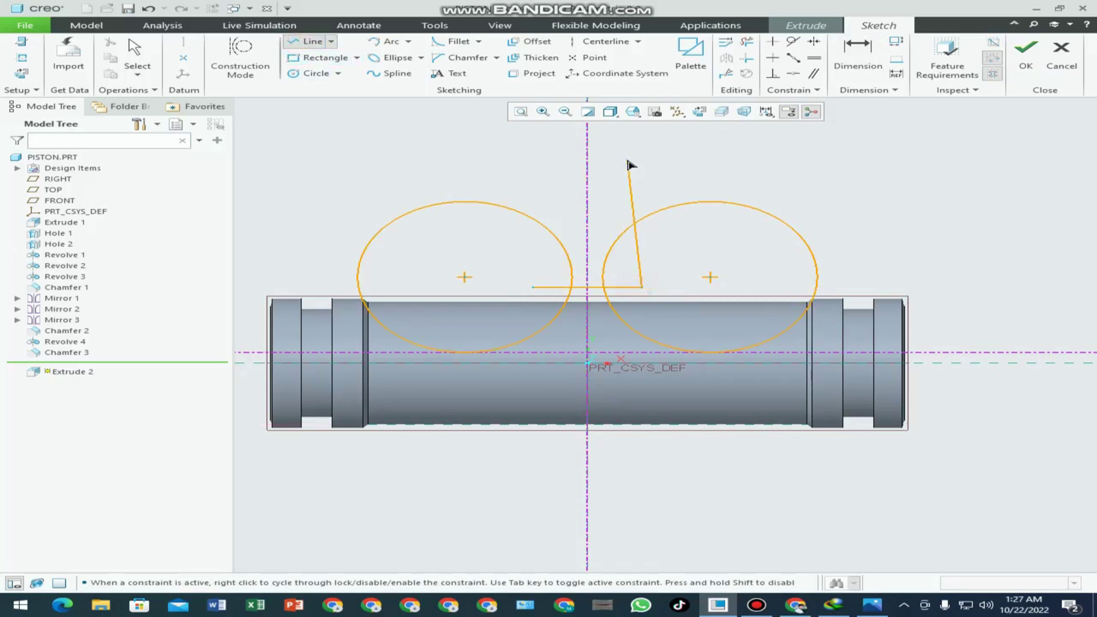
middle_click(629, 169)
- Check the technical drawing for the slot dimensions, then return to the sketch
click(873, 605)
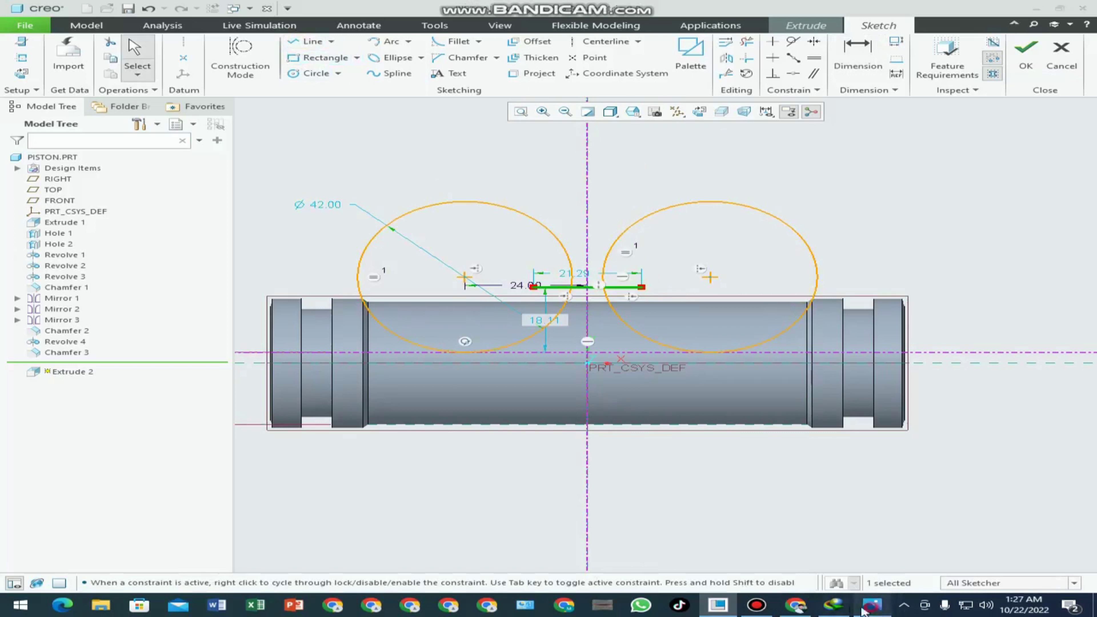
scroll(419, 184, up, 2)
scroll(389, 168, up, 2)
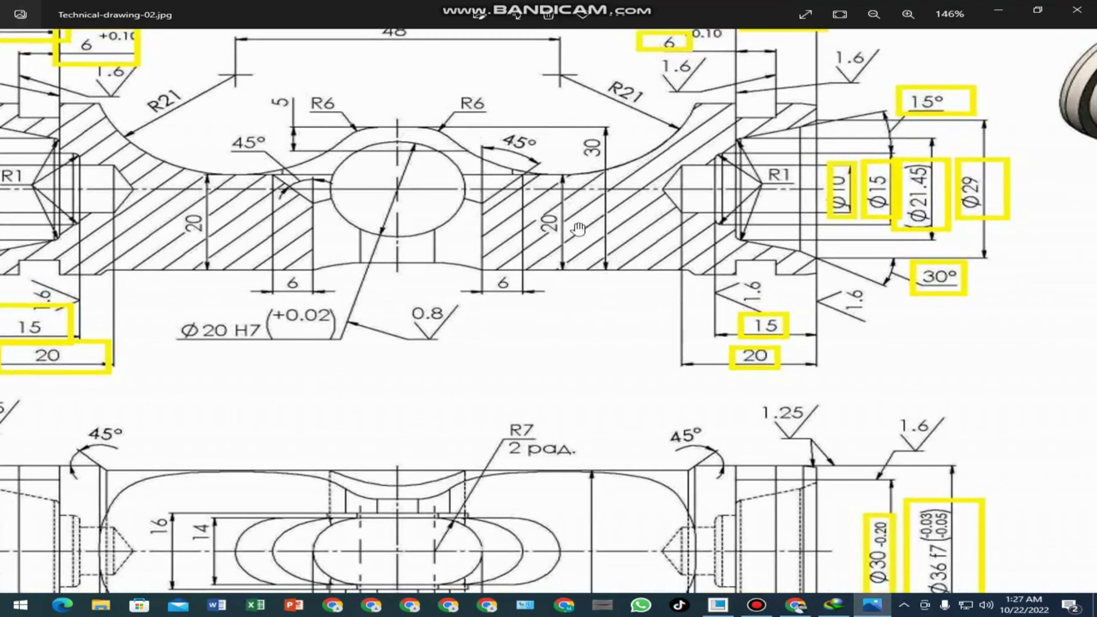
scroll(579, 229, down, 3)
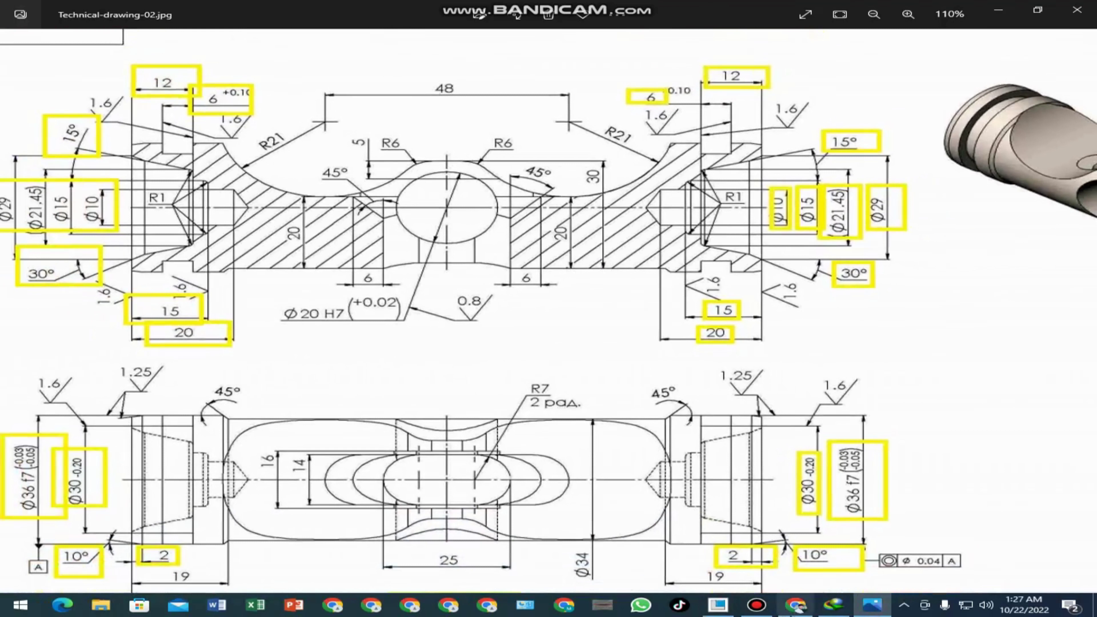
click(718, 606)
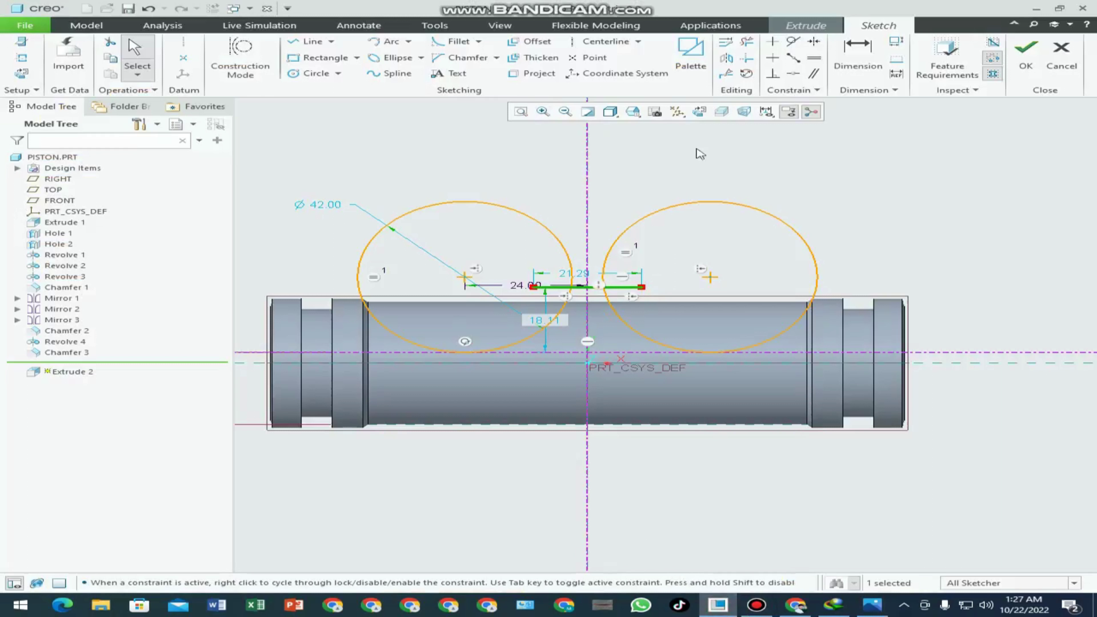
- Dimension the lower horizontal line at 30
click(857, 56)
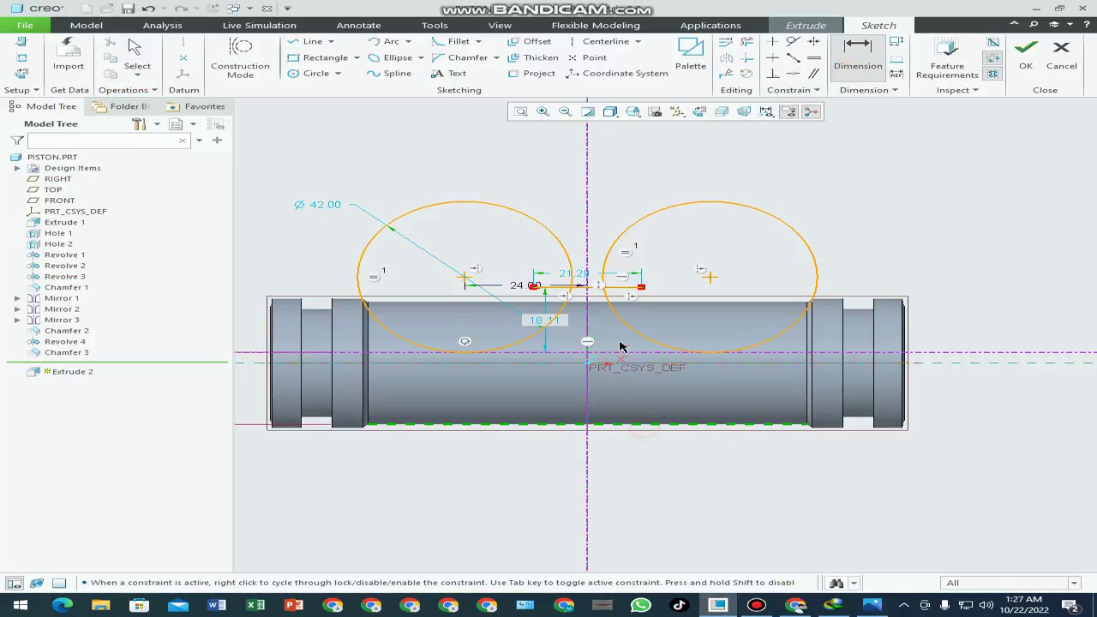
click(620, 287)
middle_click(616, 344)
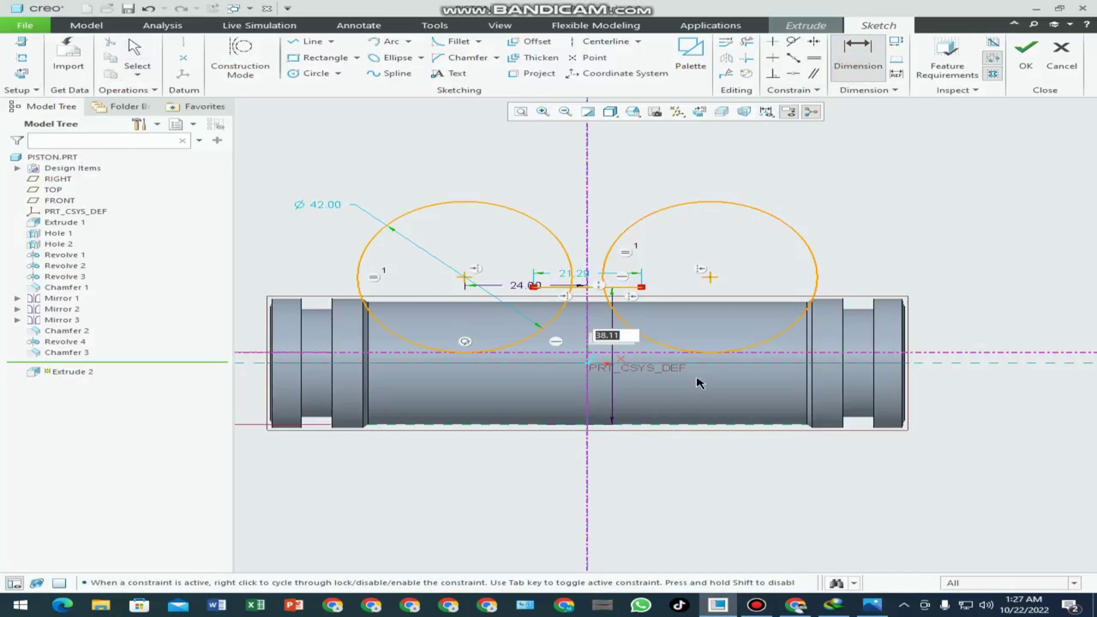
text(30)
key(Return)
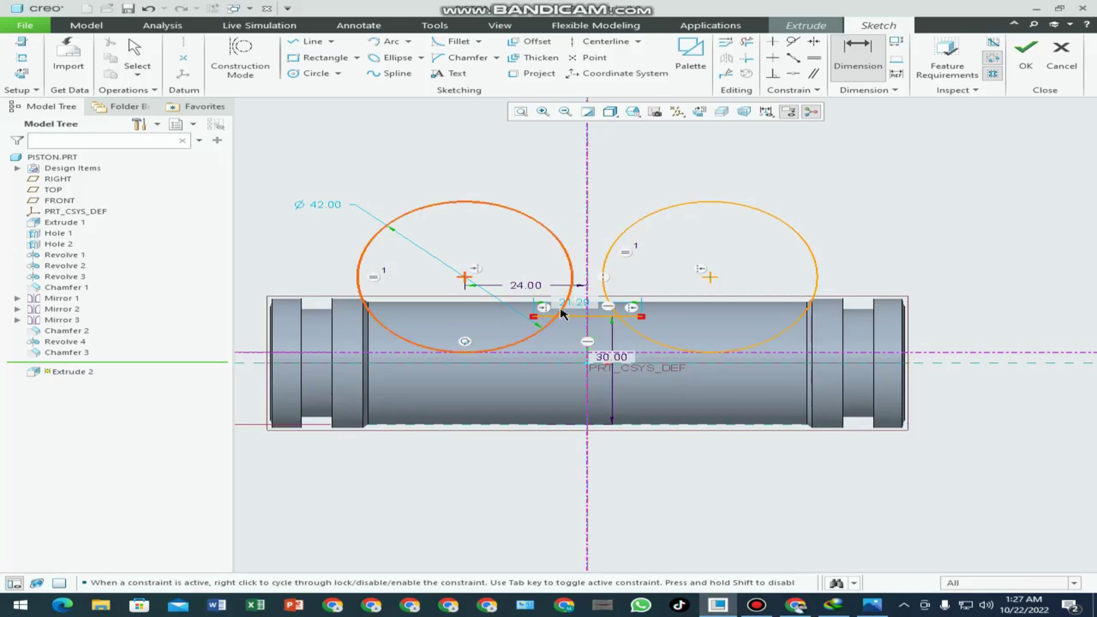
- Draw a line joining the tops of the left and right circles
click(308, 41)
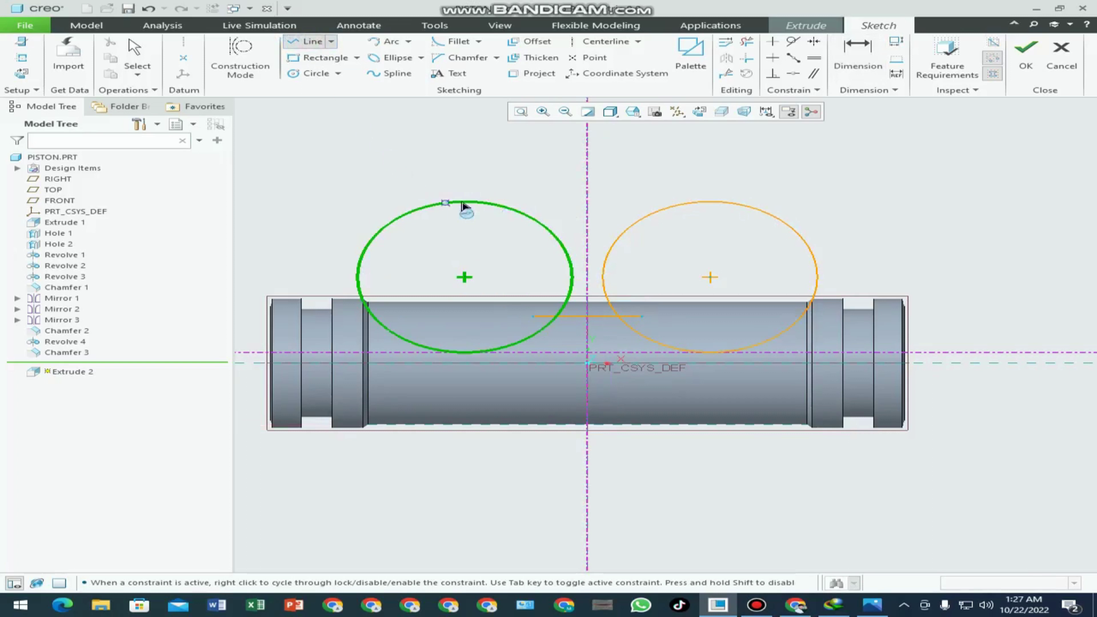
click(465, 204)
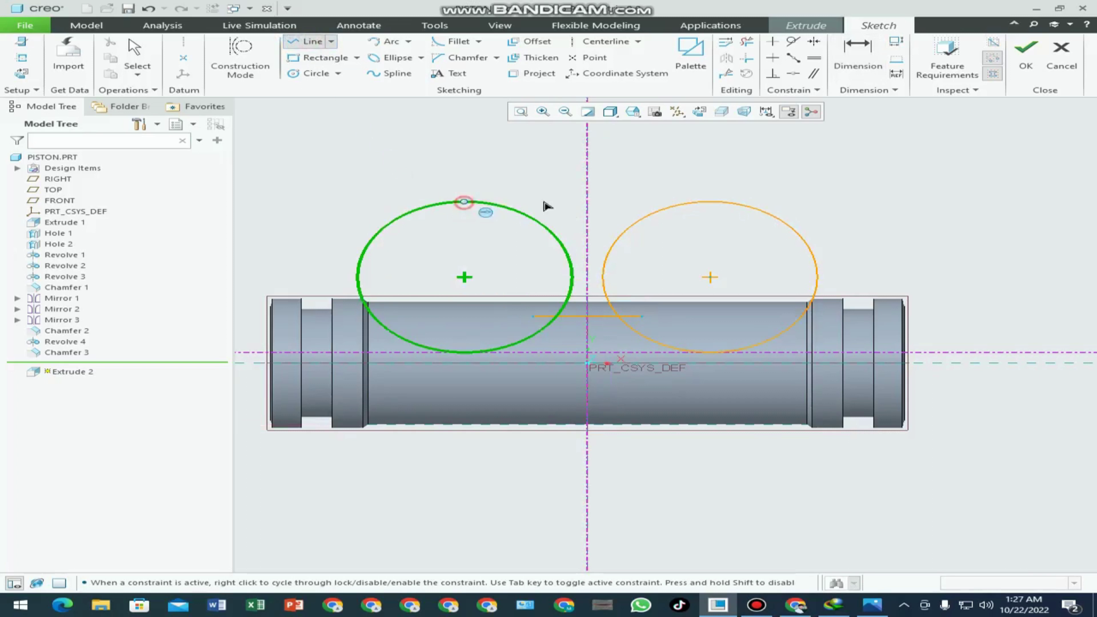
click(710, 202)
middle_click(795, 179)
middle_click(795, 179)
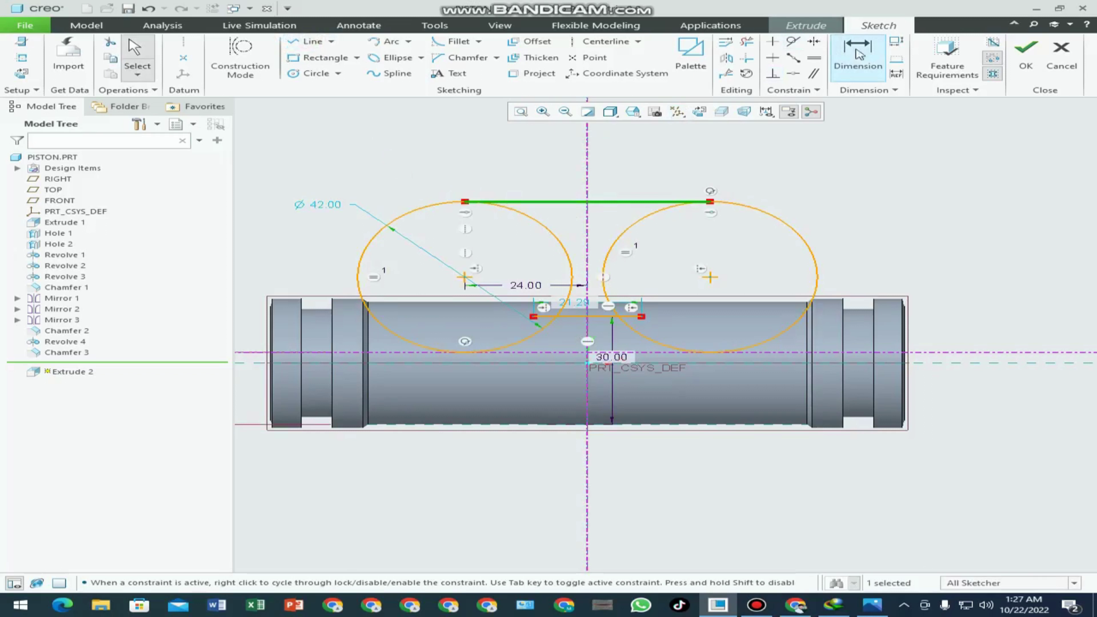
- Trim away the inner arcs of both circles, leaving a closed R21 slot profile
click(746, 41)
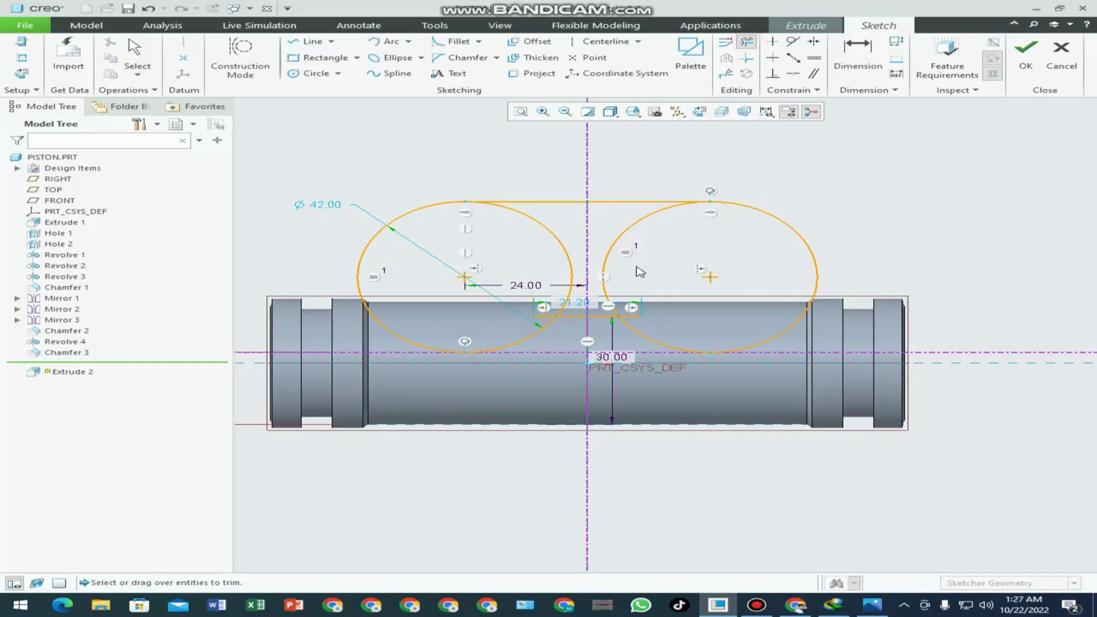
drag(641, 271, 536, 259)
scroll(549, 314, down, 3)
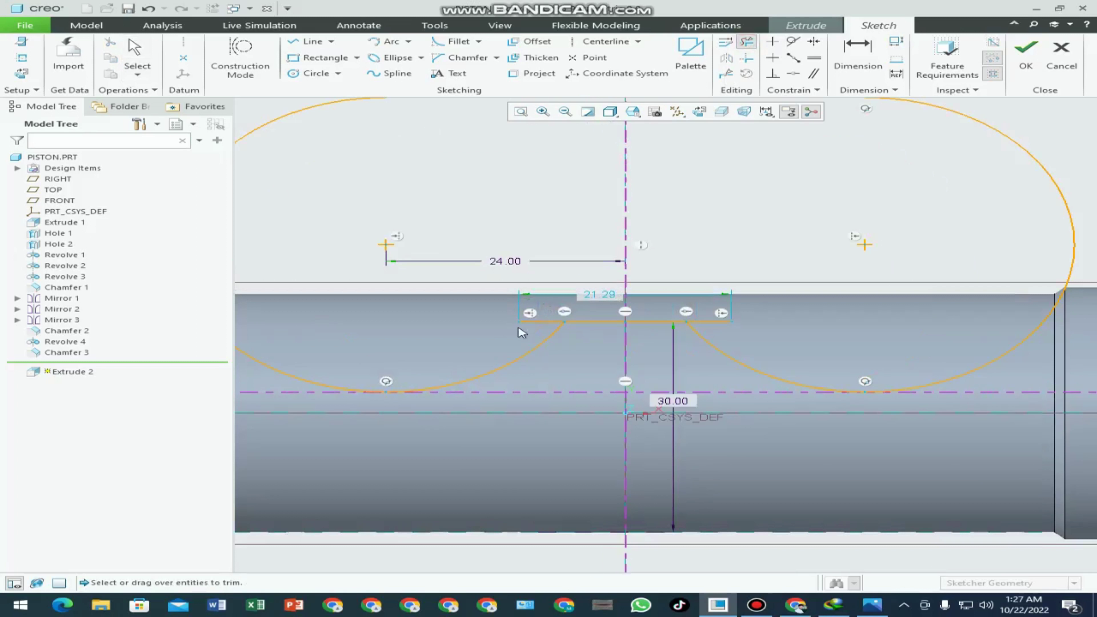
scroll(743, 321, up, 3)
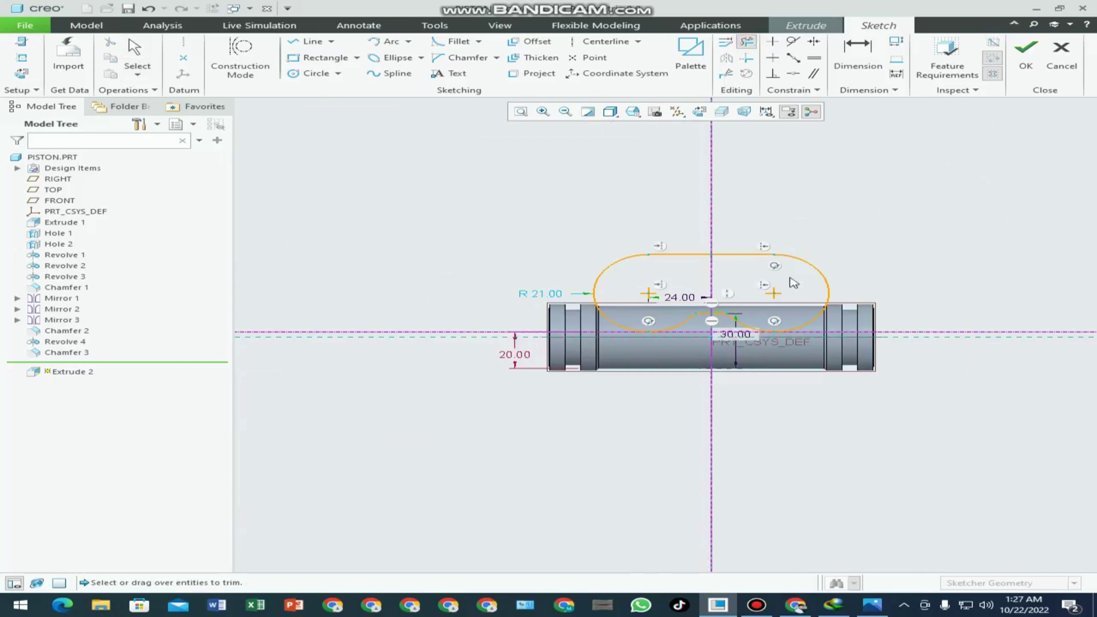
middle_click(744, 322)
middle_drag(743, 321, 933, 171)
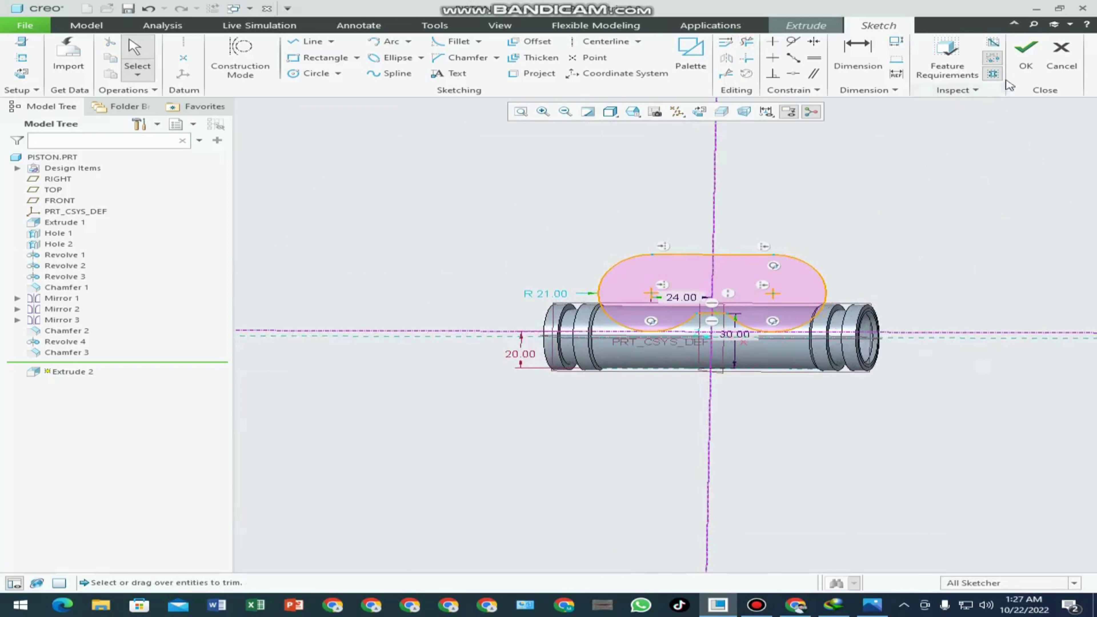
- Complete Extrude 2 as a symmetric remove-material cut through the piston
click(1025, 56)
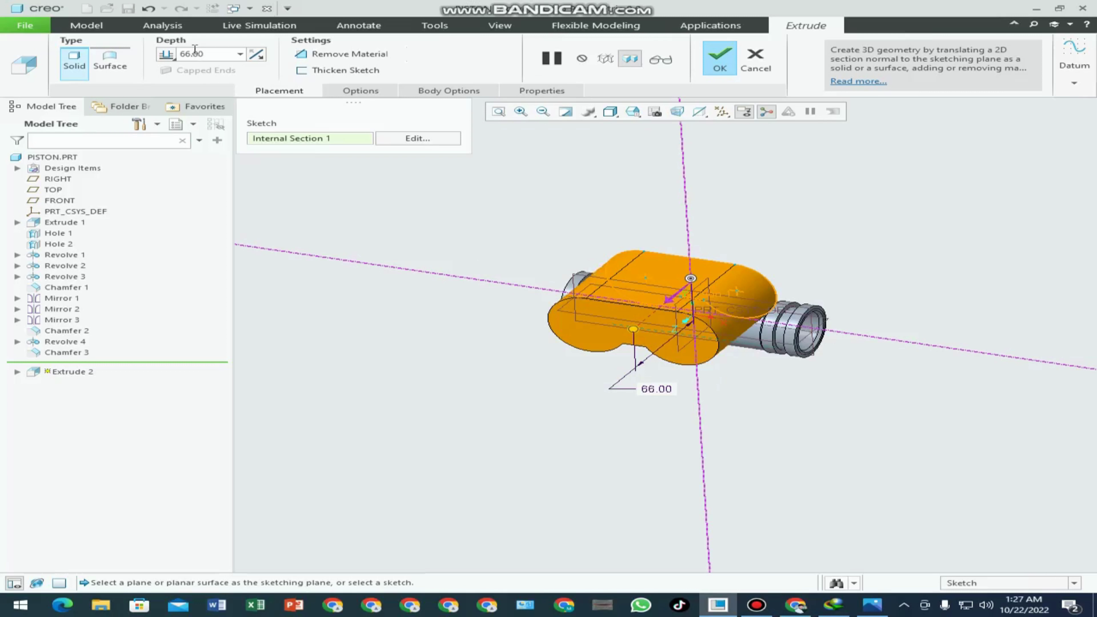
click(196, 82)
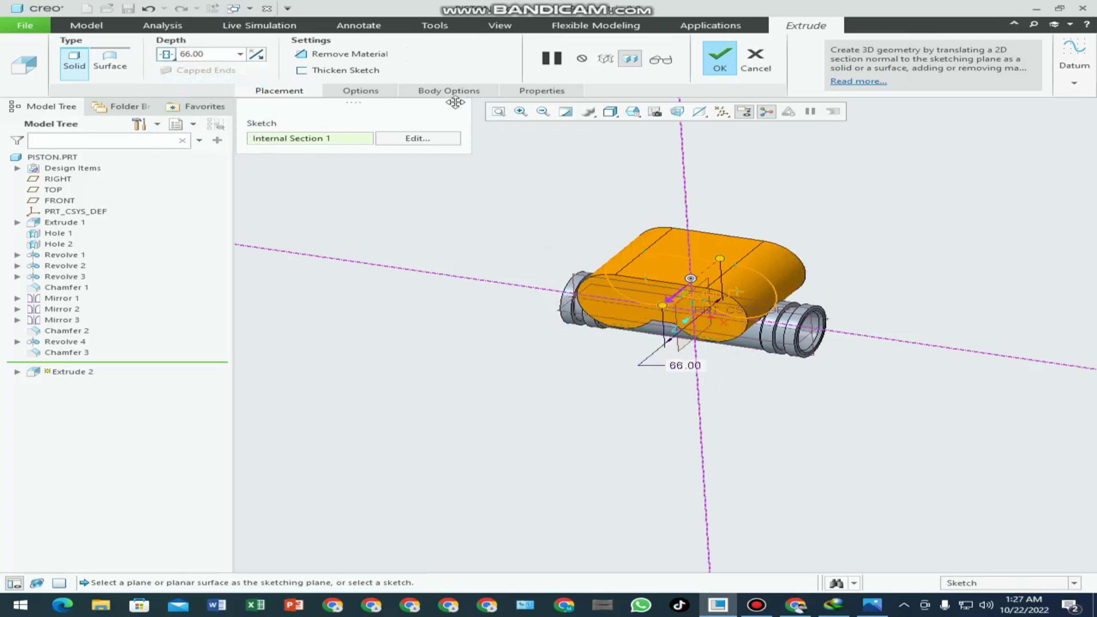
click(345, 62)
mouse_move(480, 350)
middle_down()
mouse_move(538, 351)
mouse_move(523, 383)
middle_up()
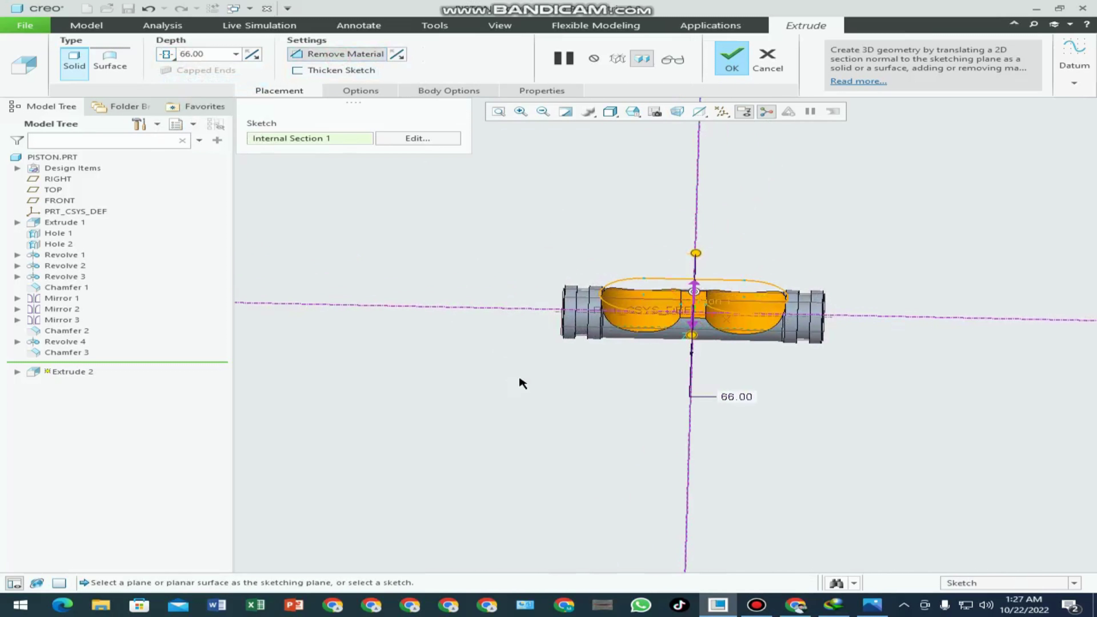
click(731, 61)
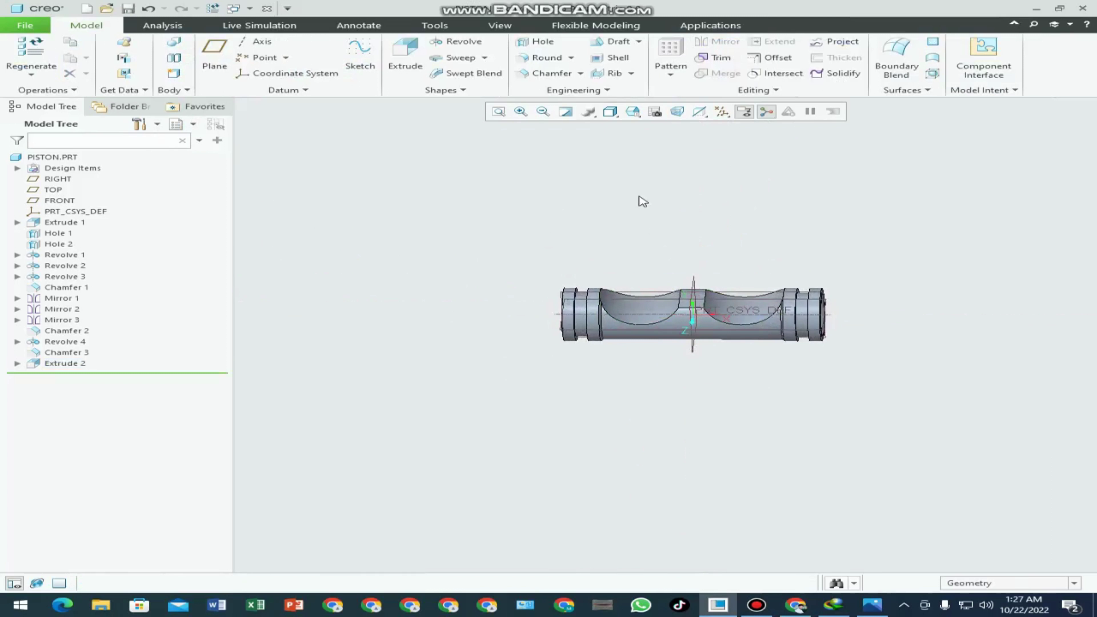
- Orbit the cut piston to inspect it, then bring up the reference drawing
mouse_move(633, 202)
middle_down()
mouse_move(603, 226)
mouse_move(588, 404)
middle_up()
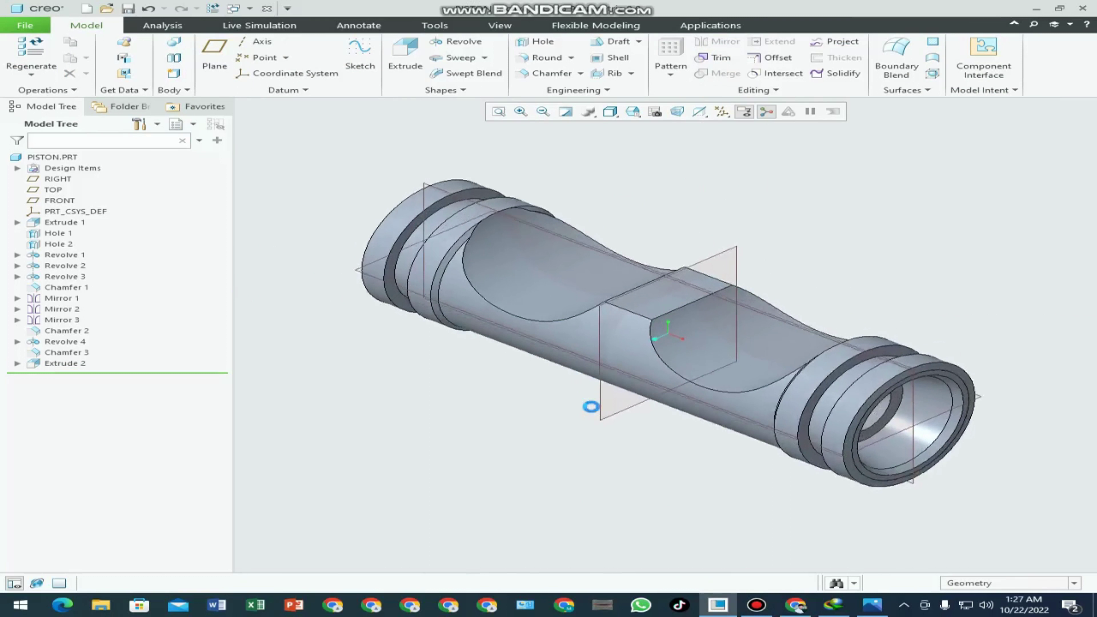
mouse_move(559, 313)
middle_down()
mouse_move(666, 377)
mouse_move(811, 514)
middle_up()
click(869, 603)
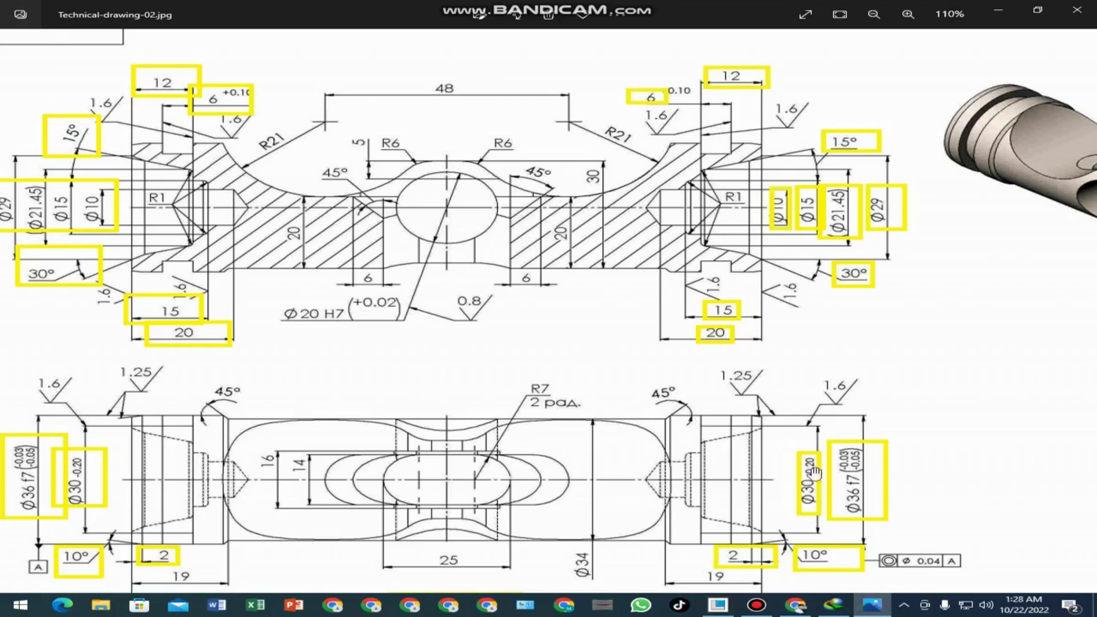
- Start Extrude 3 on the FRONT plane, viewing the sketch face-on
click(719, 606)
middle_drag(581, 371, 577, 402)
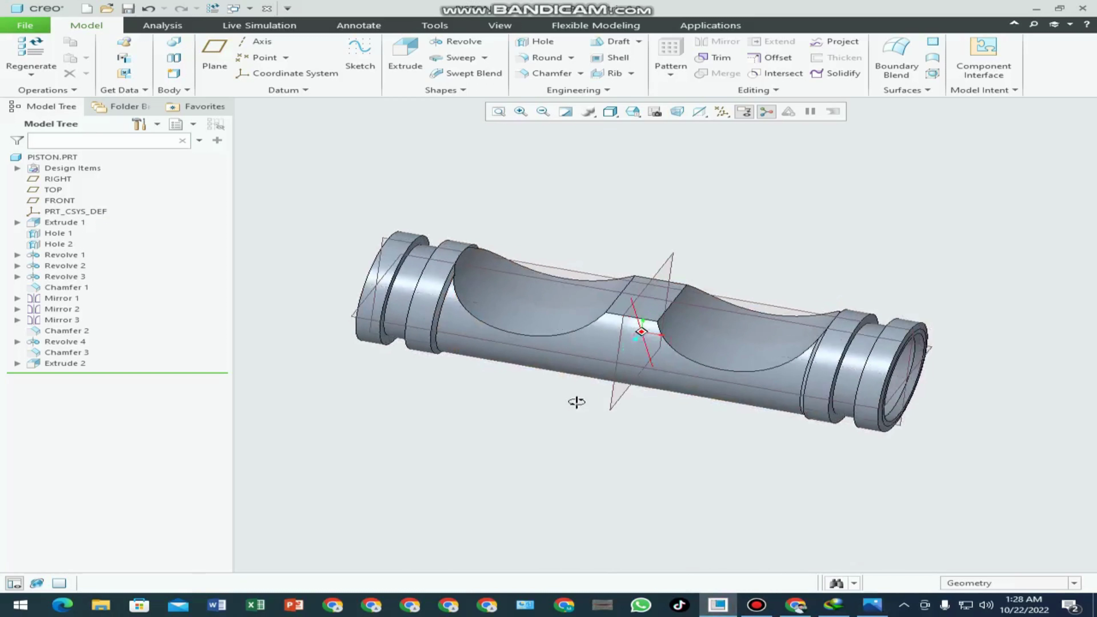
click(726, 300)
click(417, 58)
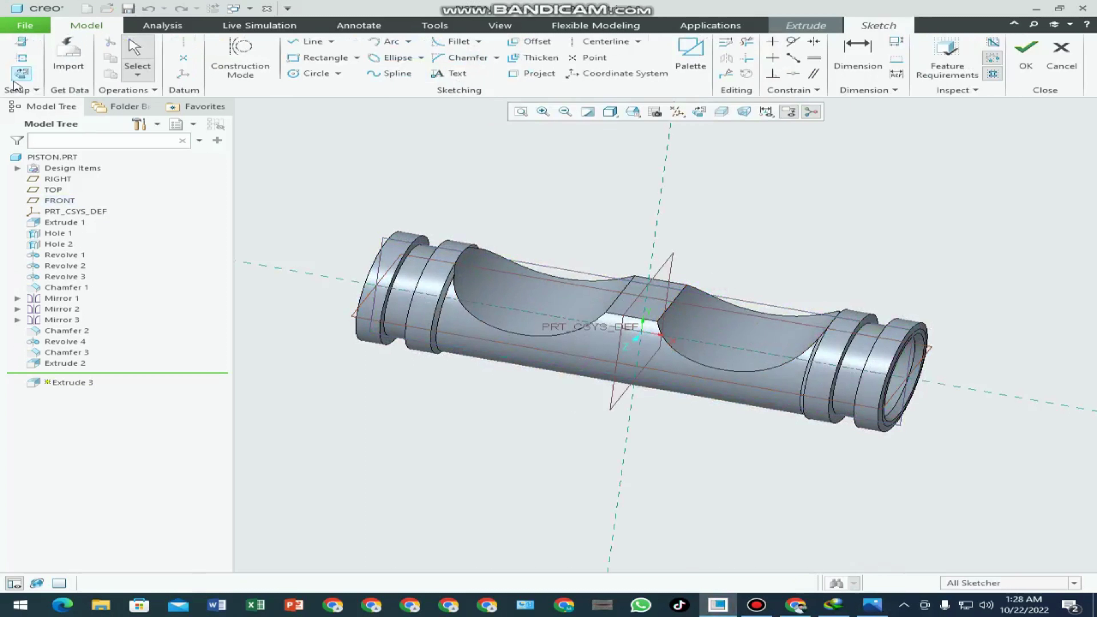
click(22, 74)
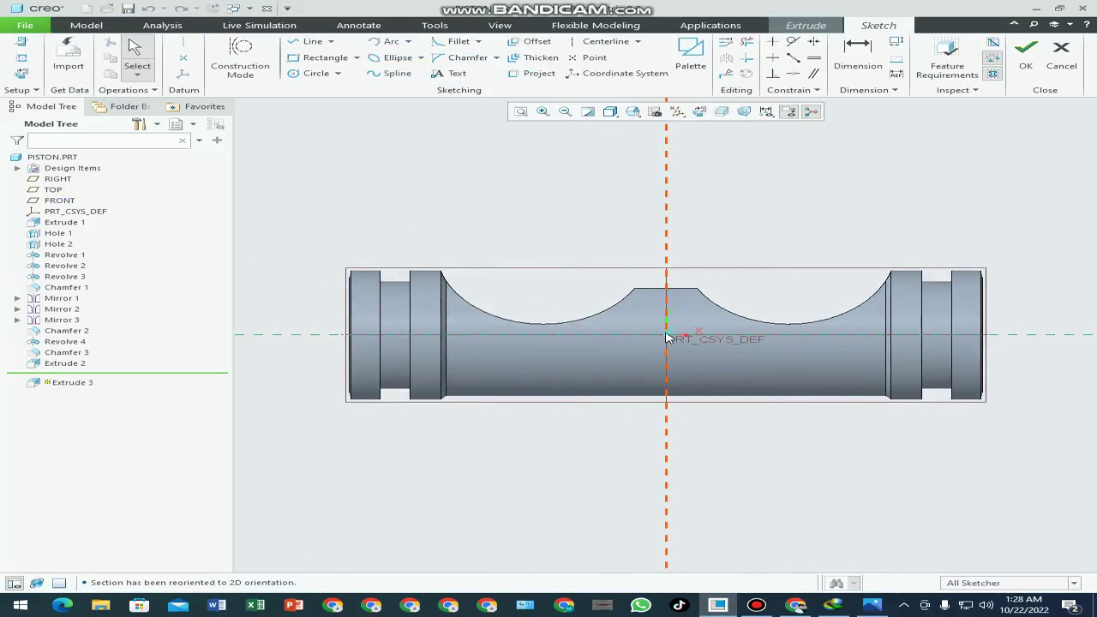
- Sketch a Ø20 circle centred at the origin and finish the sketch
click(311, 73)
click(666, 335)
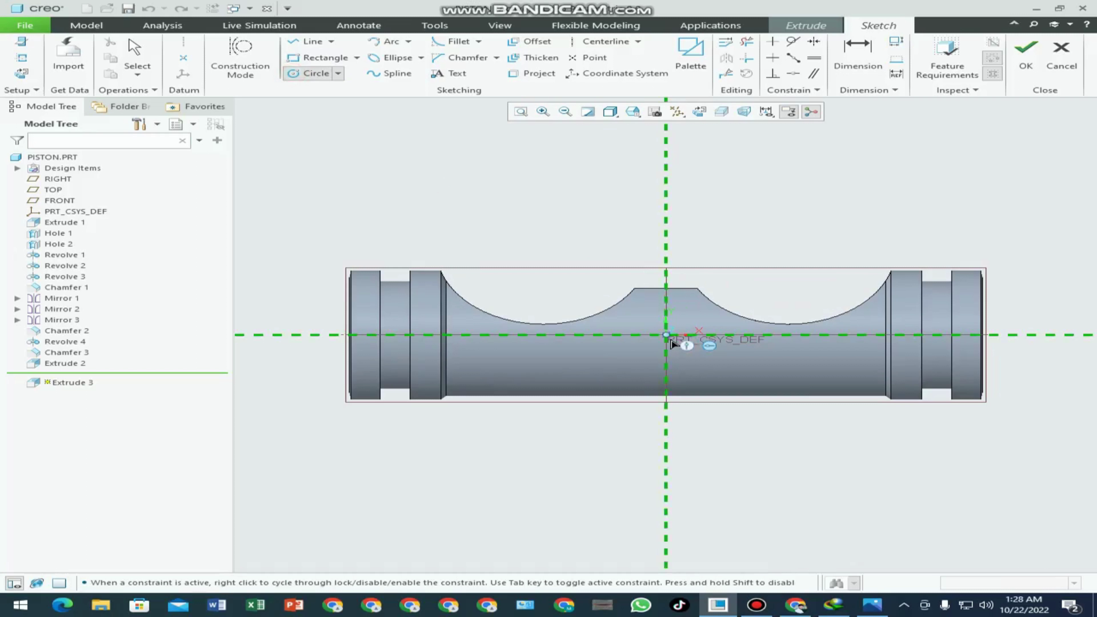
click(709, 368)
middle_click(725, 436)
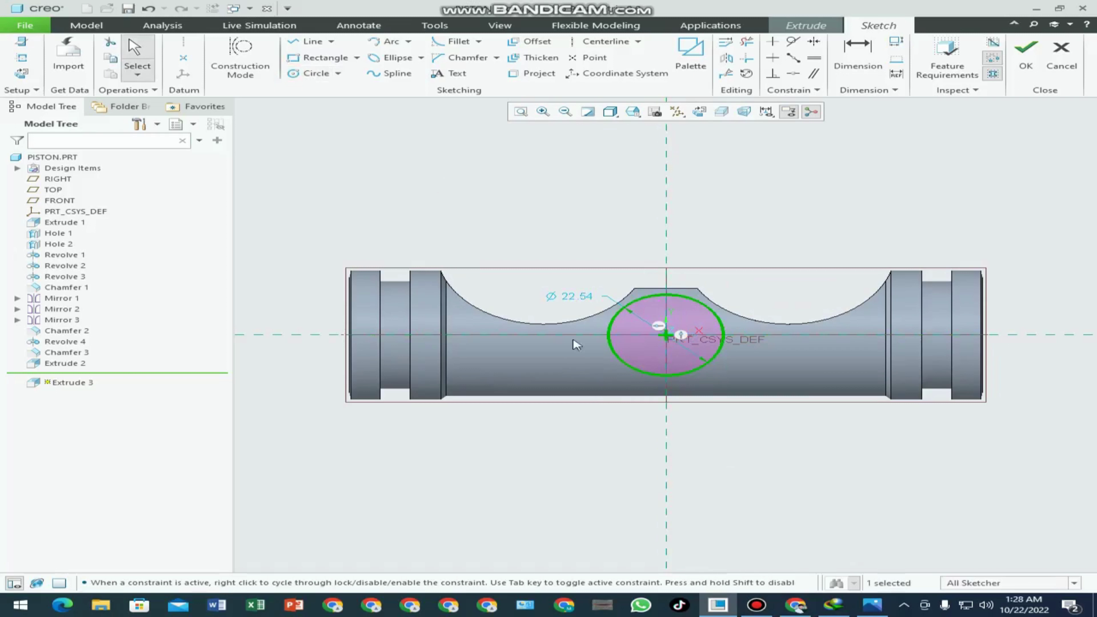
double_click(577, 298)
text(20)
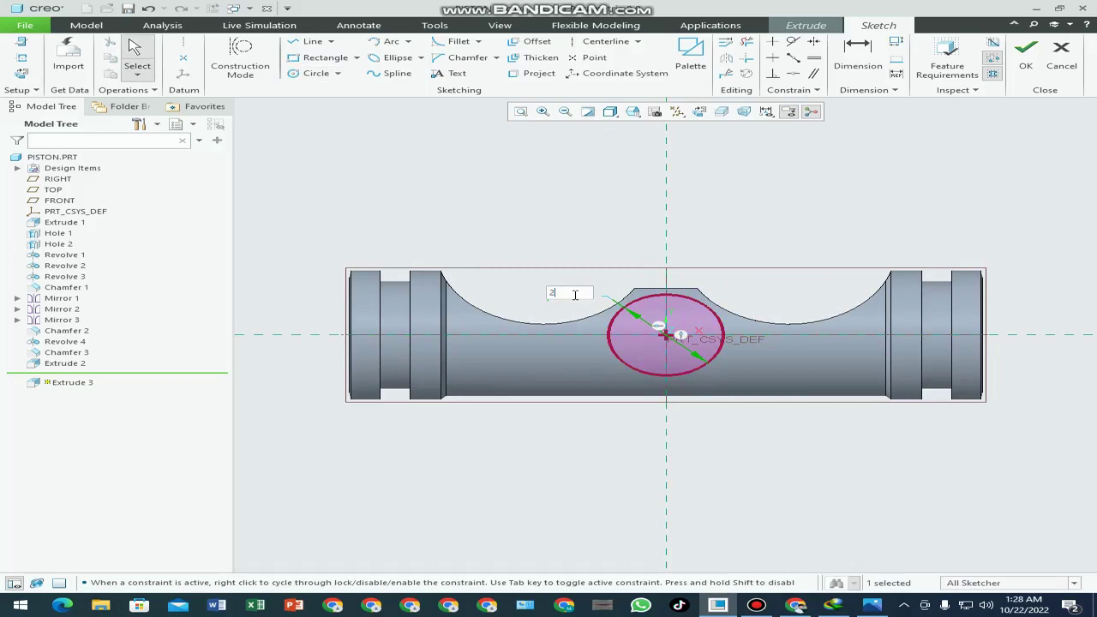
key(Return)
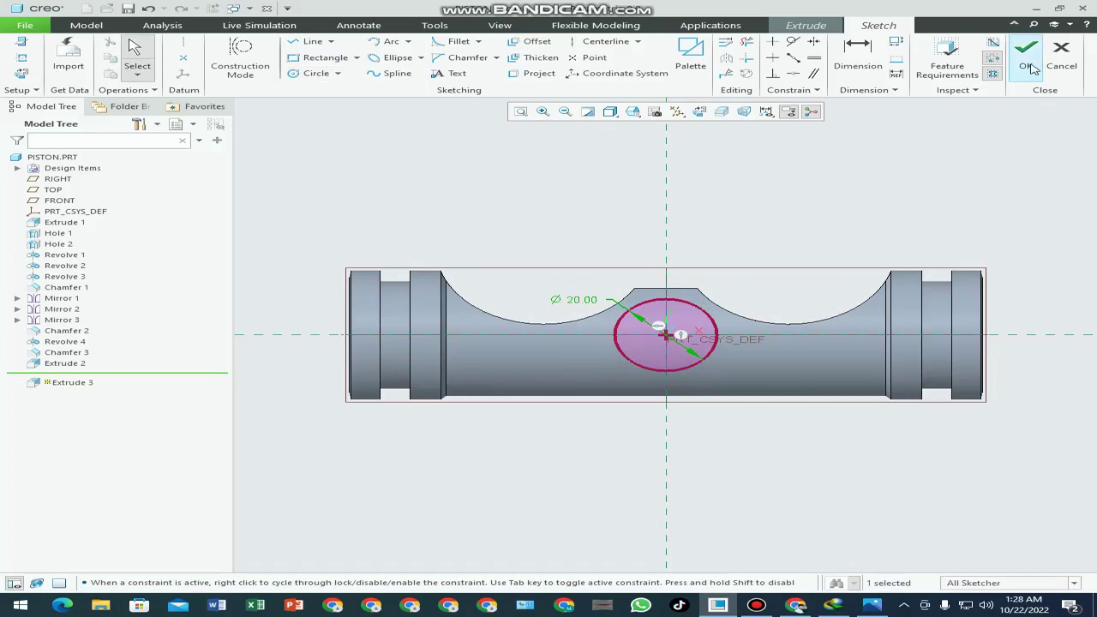
click(1026, 54)
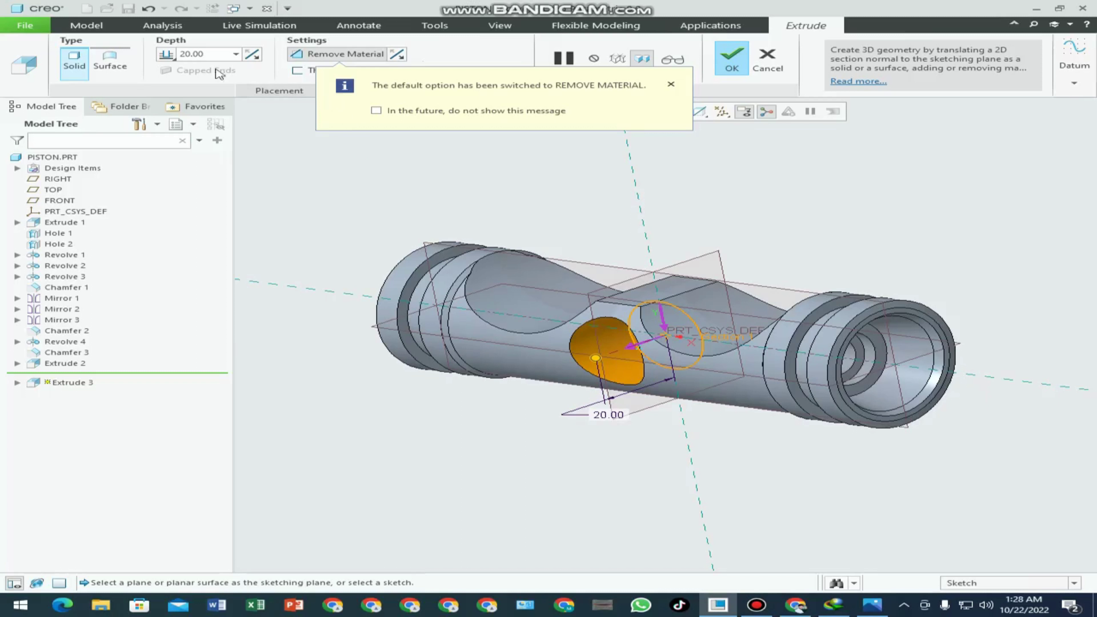
- Make Extrude 3 a symmetric through cut for the Ø20 cross hole, then restore the default view
click(172, 59)
click(205, 108)
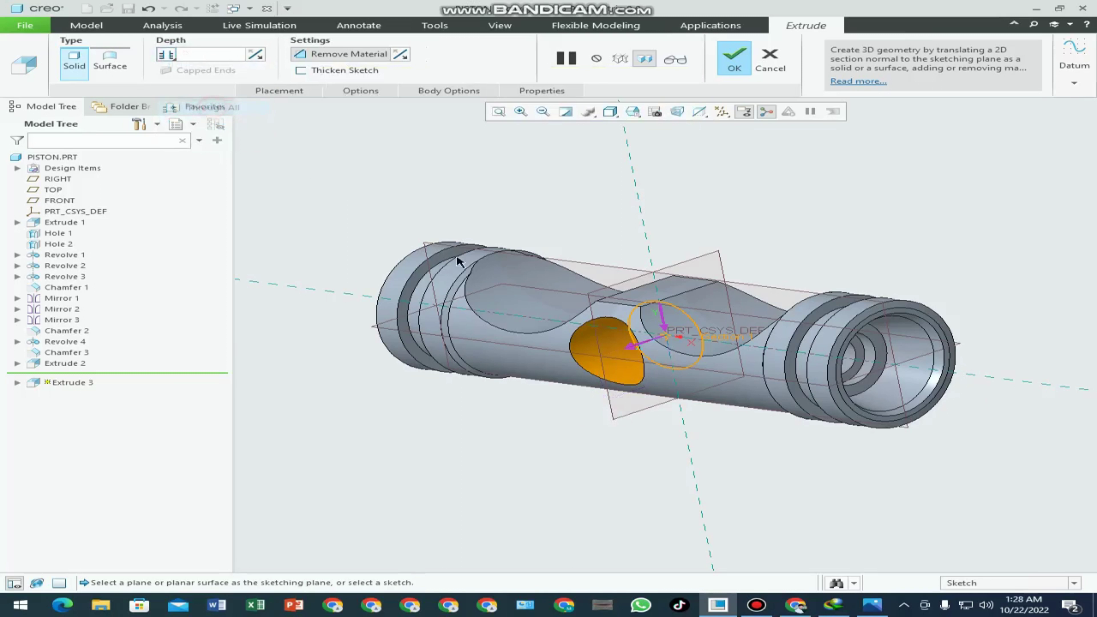
middle_drag(596, 337, 626, 318)
click(172, 58)
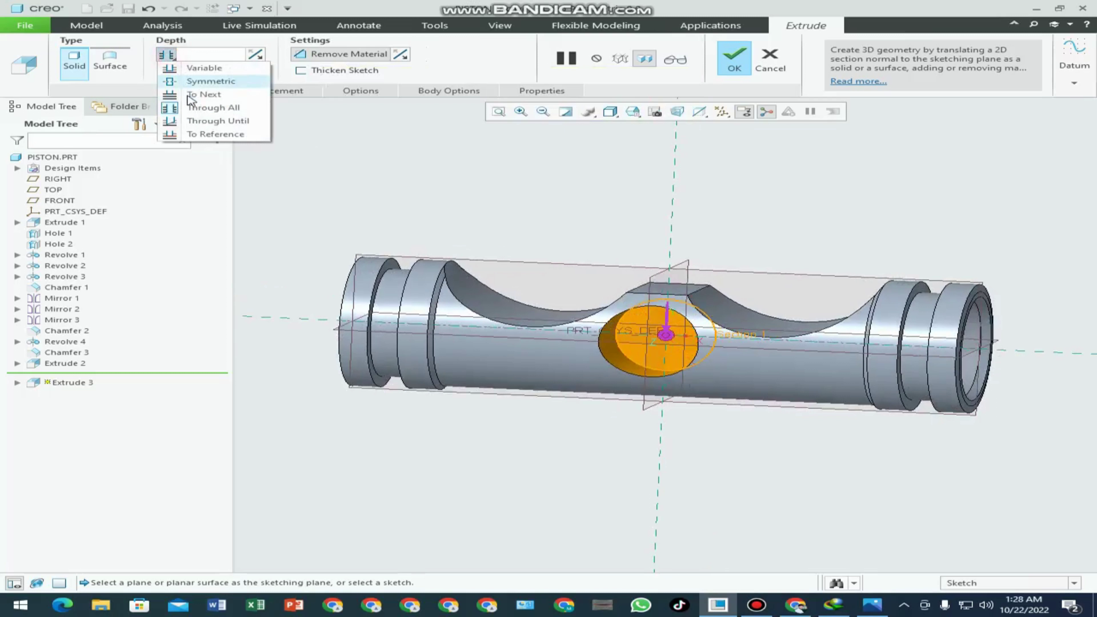
click(195, 81)
drag(655, 340, 476, 366)
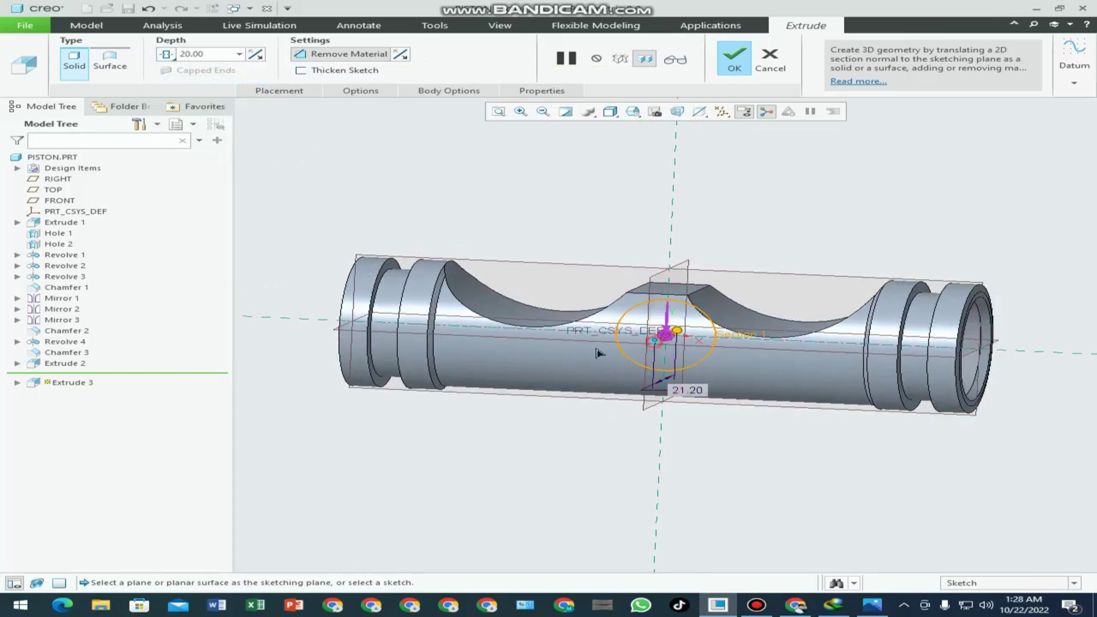
click(735, 58)
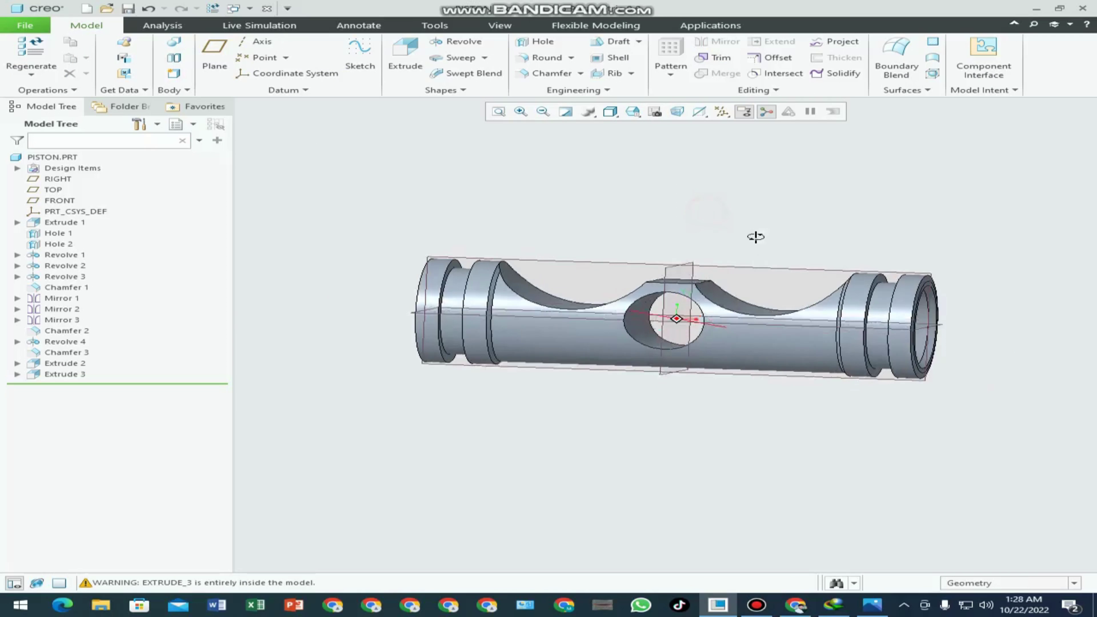
key(ctrl+d)
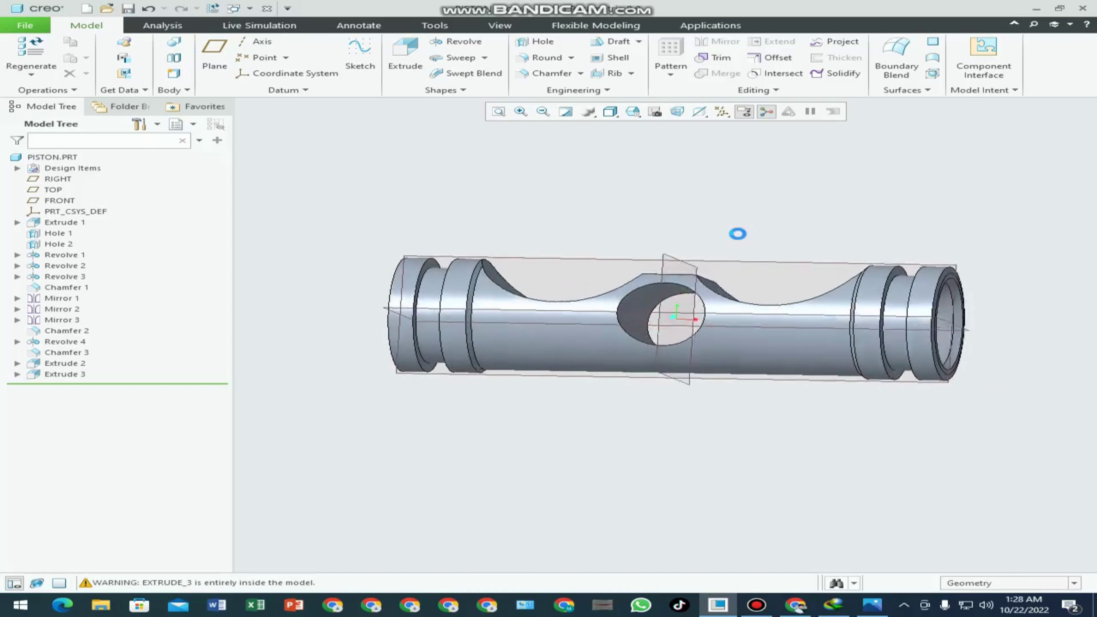
click(872, 602)
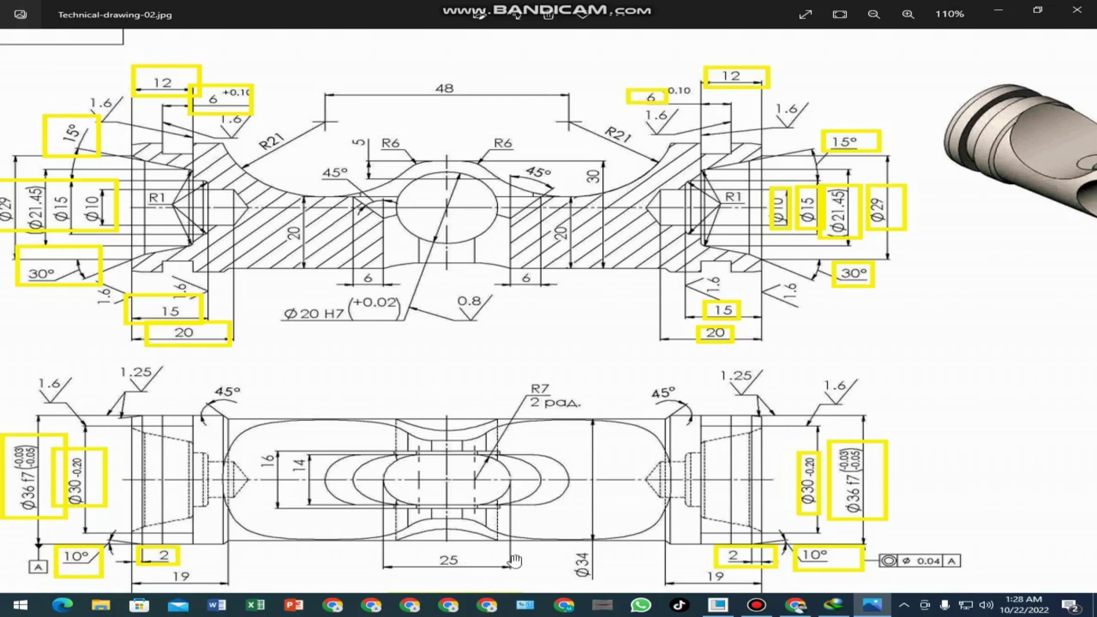
click(718, 606)
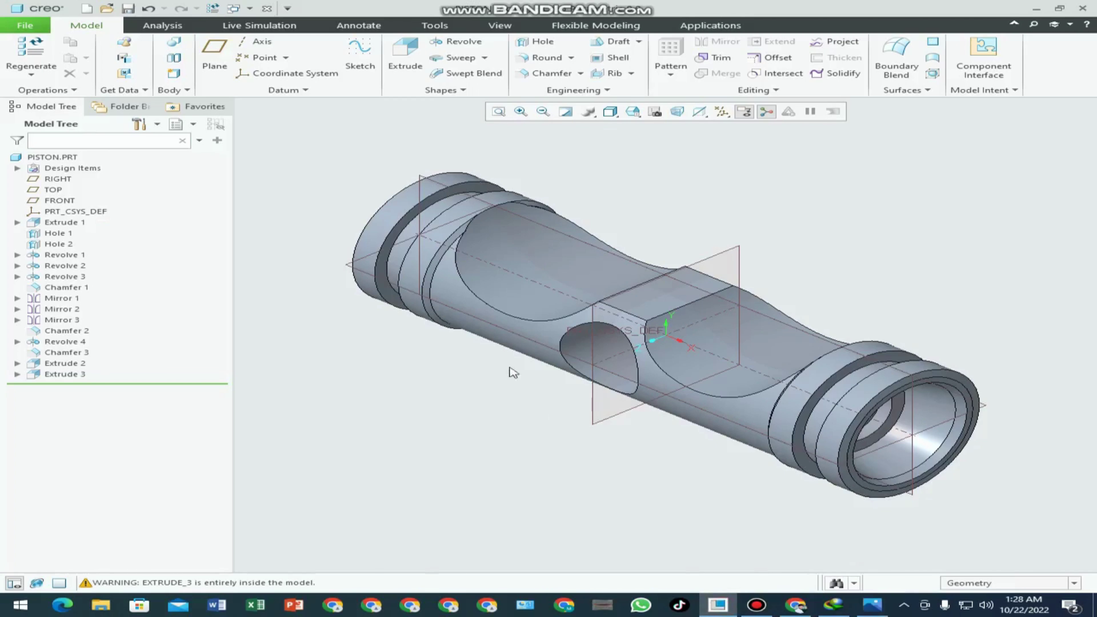
- Start Extrude 4 on the flat top face, adding the piston's central axis as a reference
click(405, 56)
click(618, 298)
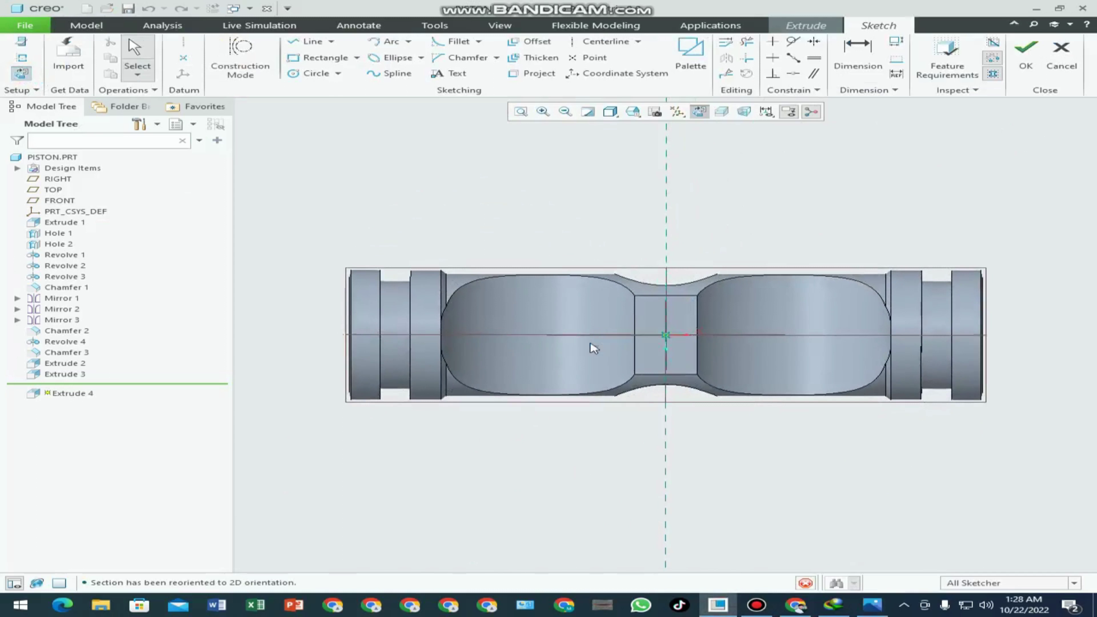
click(21, 58)
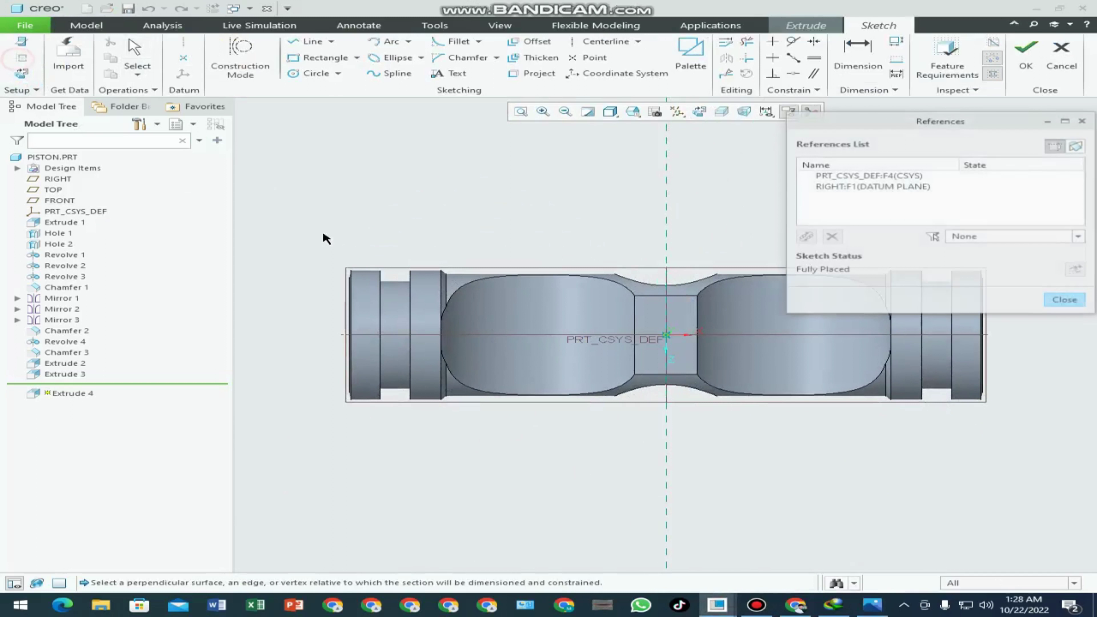
click(499, 333)
click(1065, 301)
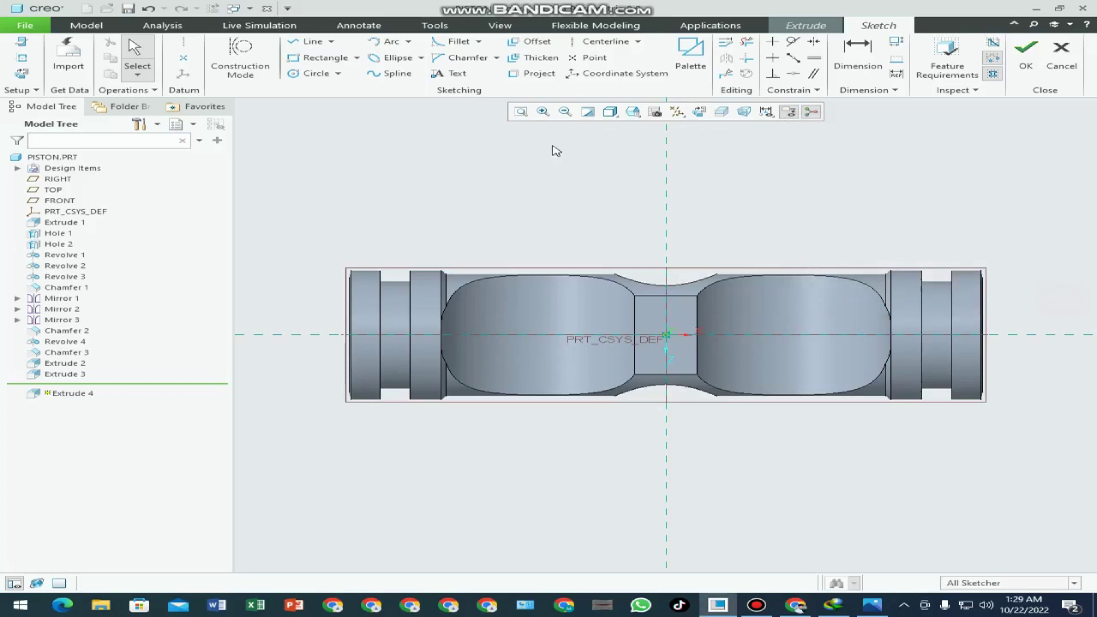
- Draw a Ø14 circle left of centre
click(311, 74)
click(591, 334)
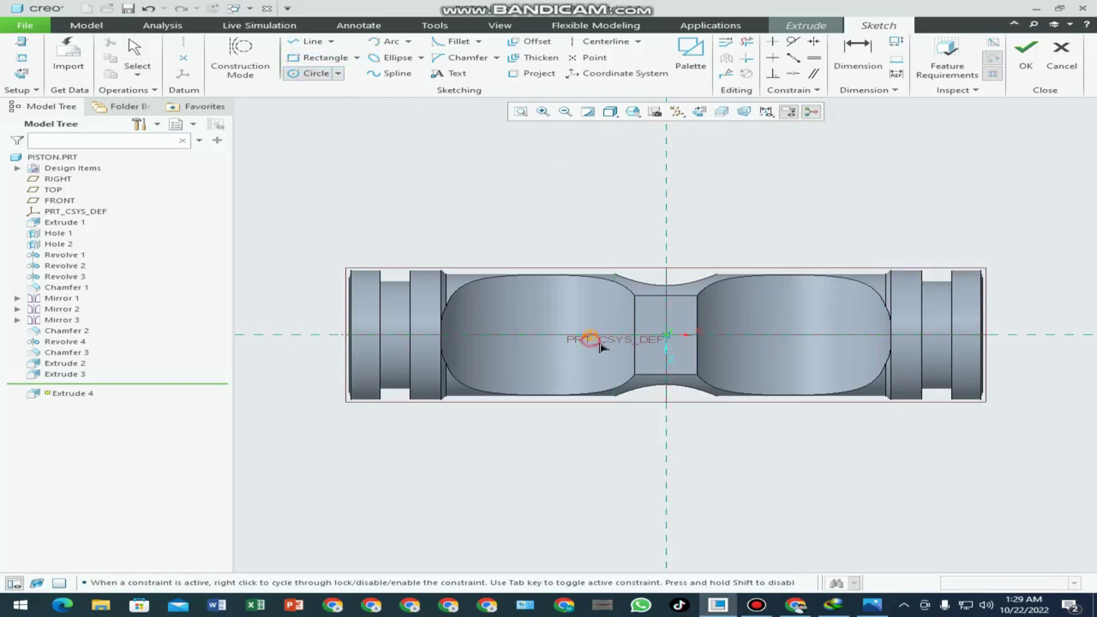
middle_click(597, 227)
scroll(545, 336, down, 3)
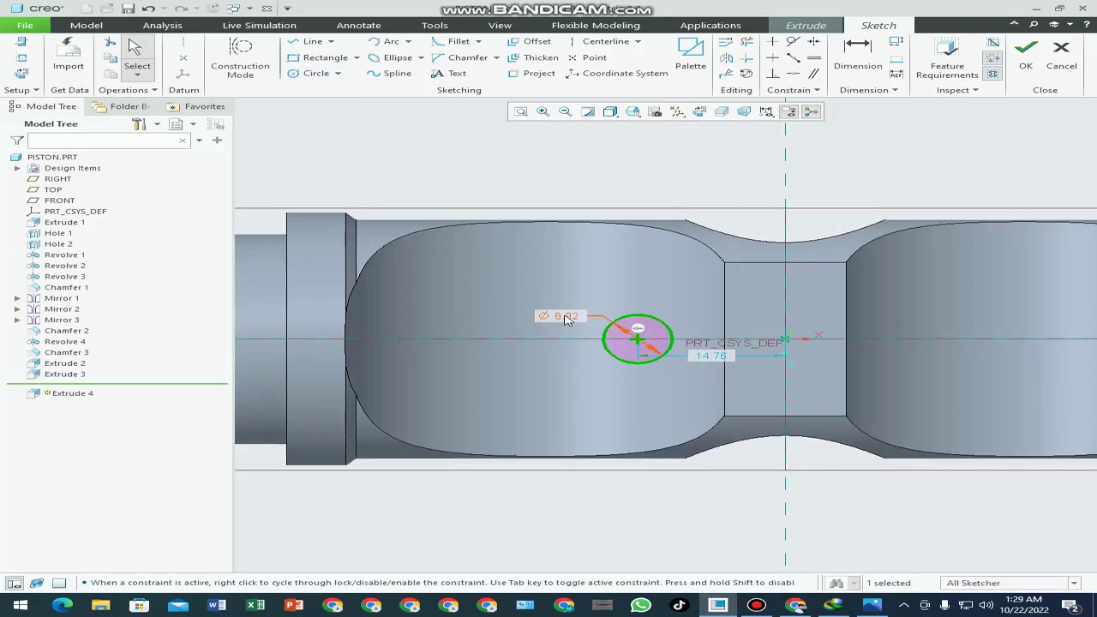
double_click(569, 322)
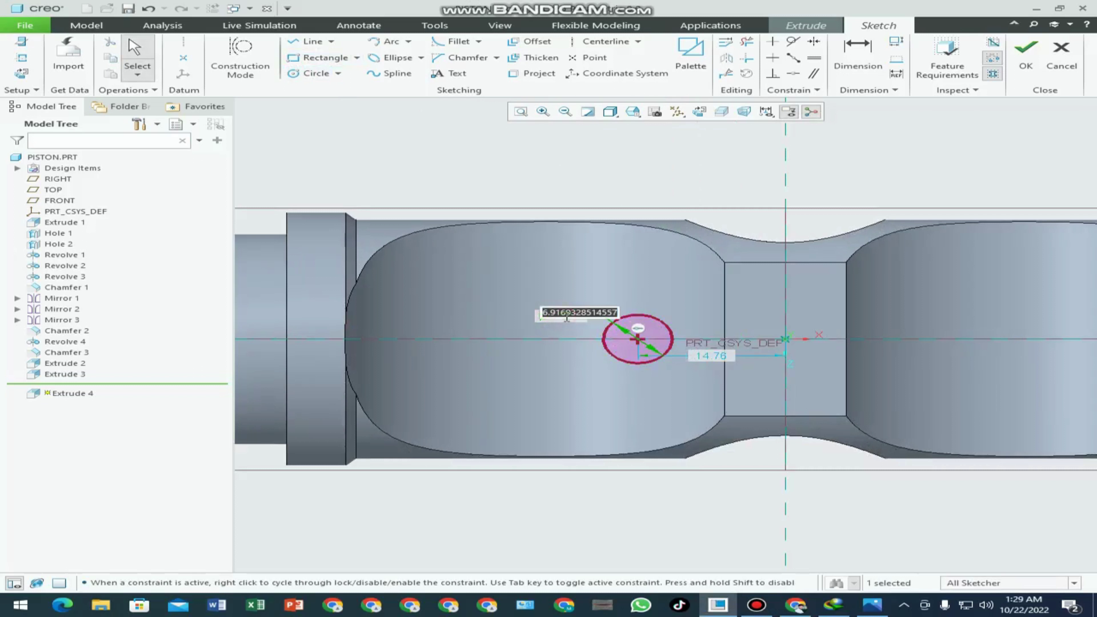
text(14)
key(Return)
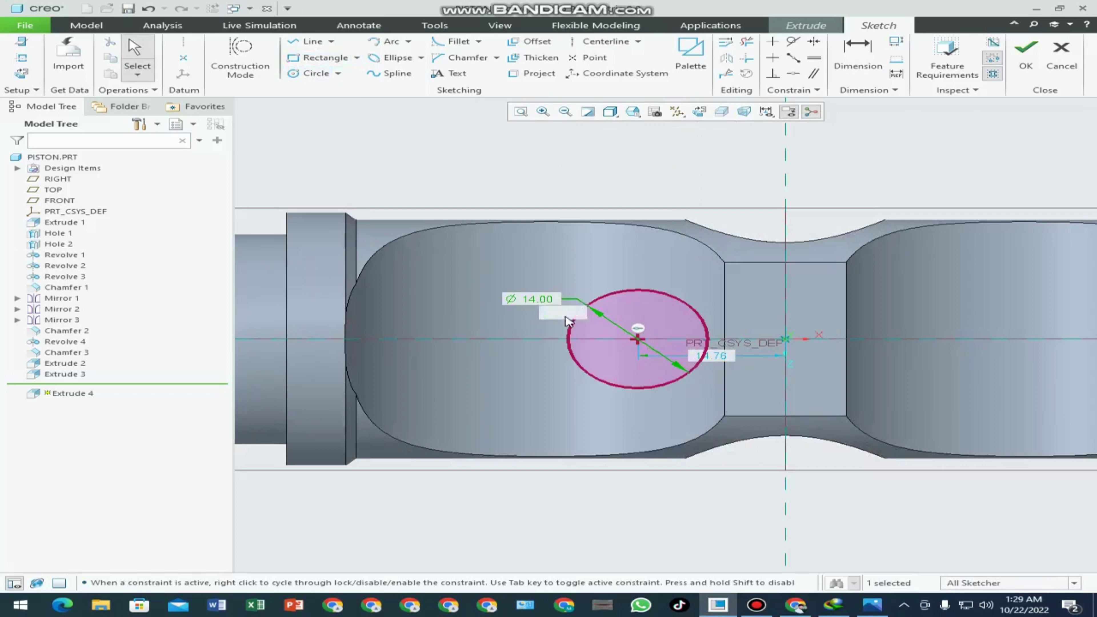
scroll(653, 304, up, 2)
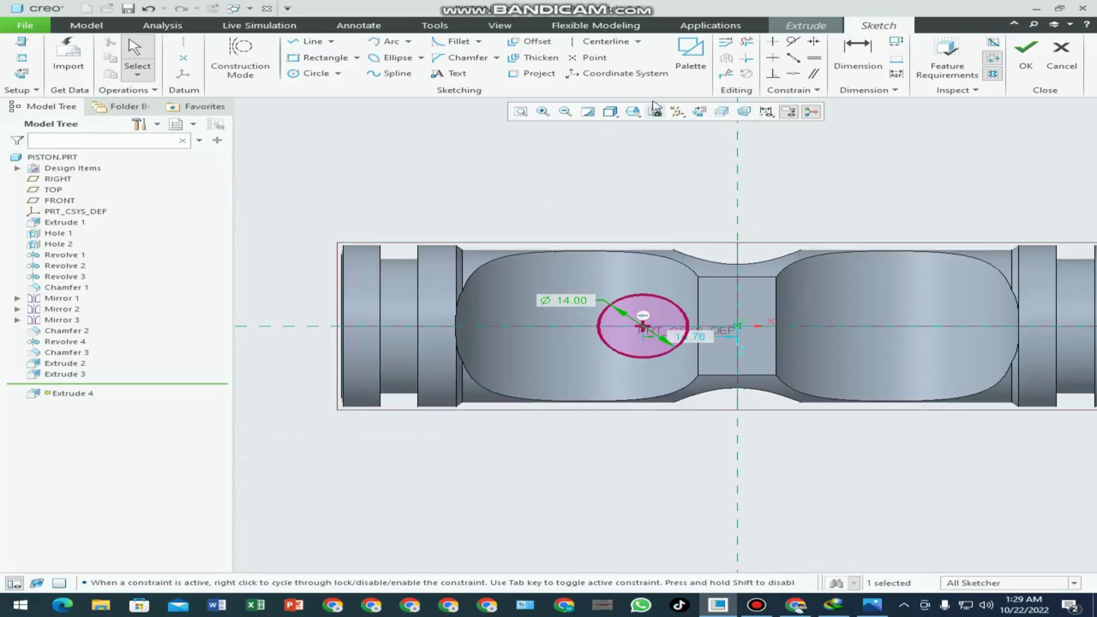
- Mirror the Ø14 circle across a vertical centerline through the origin
click(606, 41)
click(738, 160)
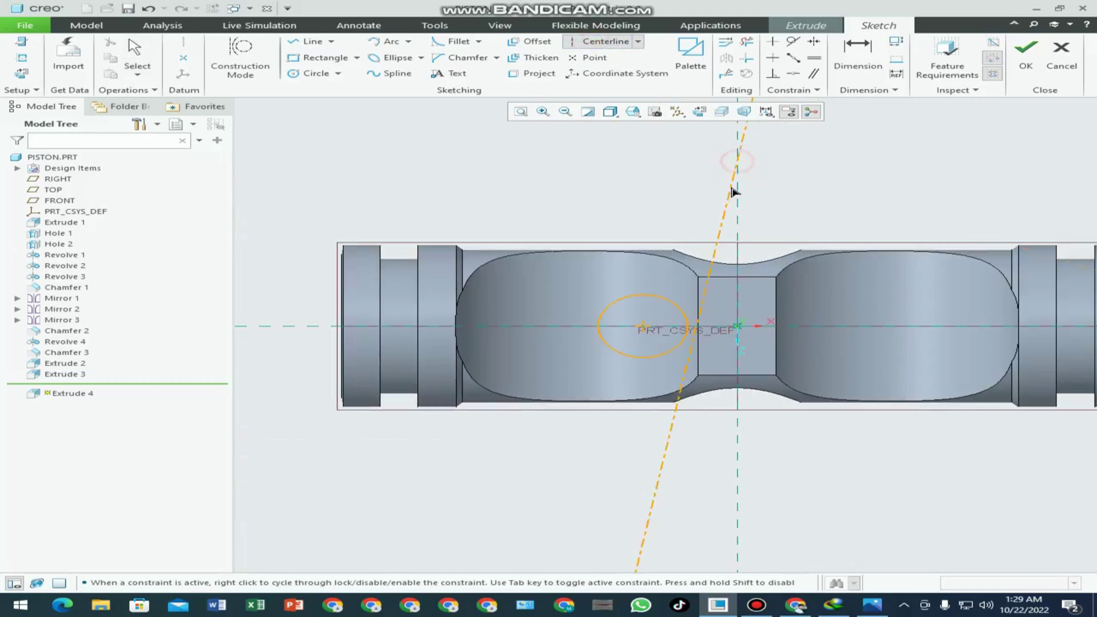
click(738, 192)
middle_click(738, 195)
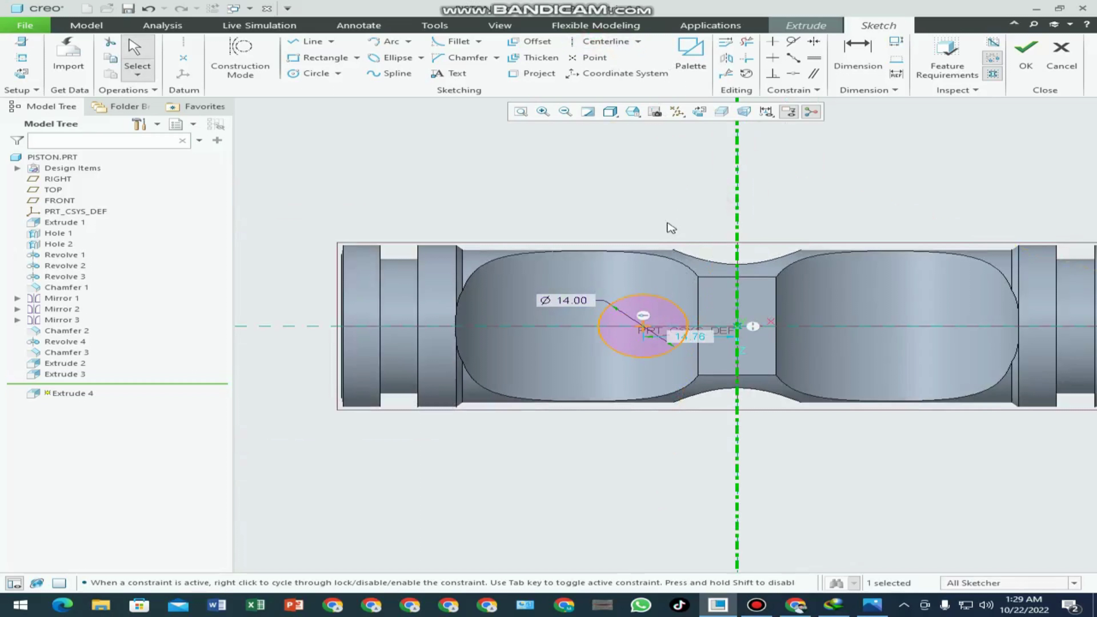
click(675, 299)
click(726, 57)
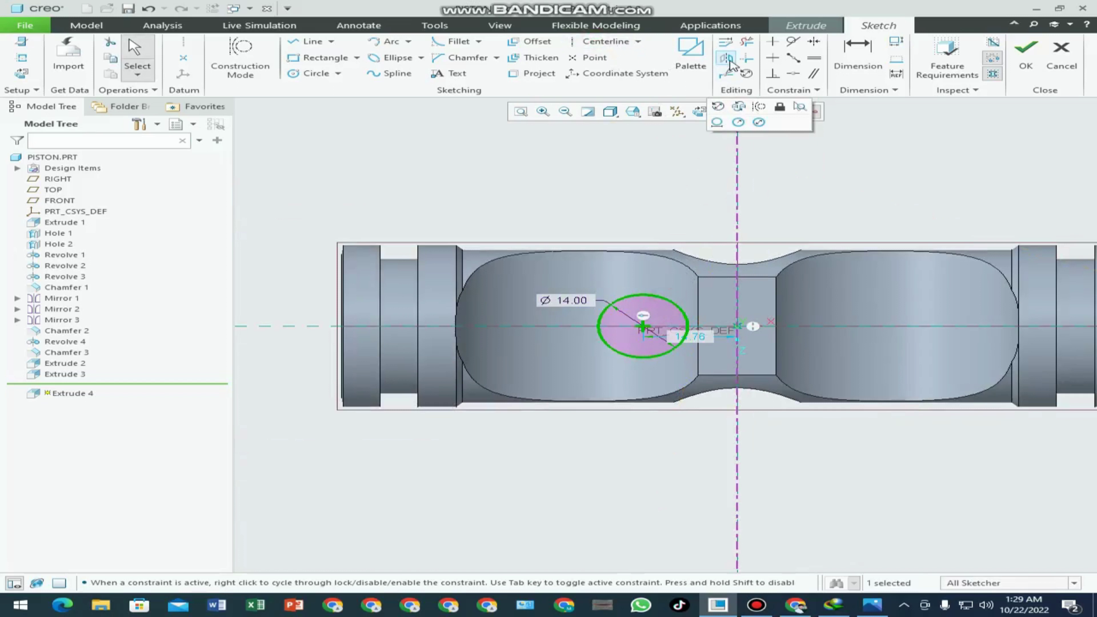
click(738, 187)
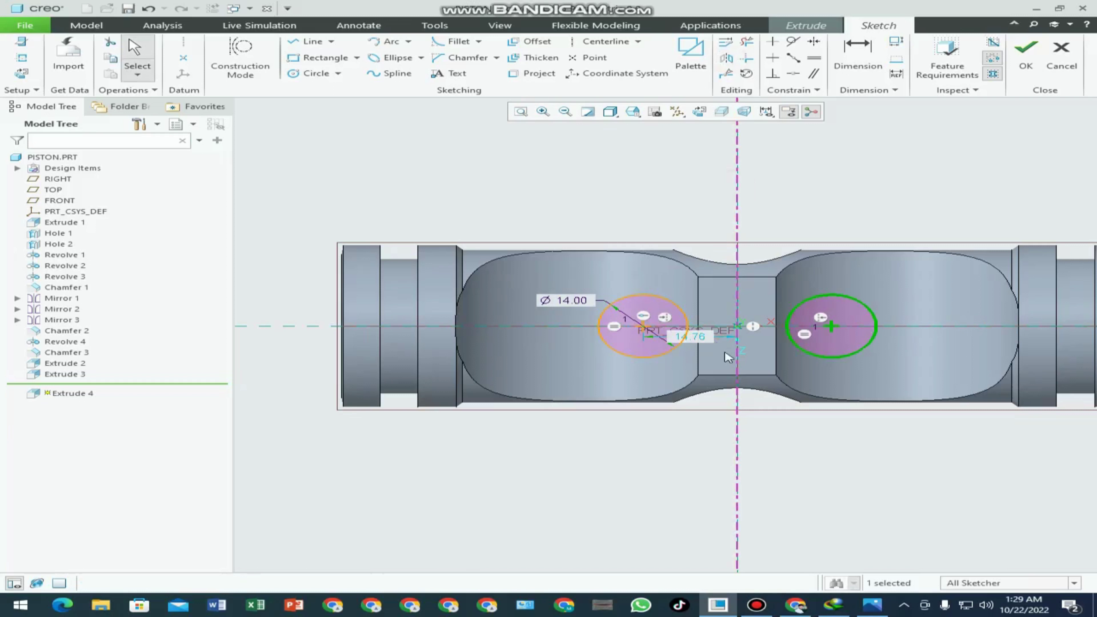
- Dimension the two circles 25 apart centre to centre, then consult the drawing
scroll(729, 357, up, 3)
scroll(809, 161, down, 3)
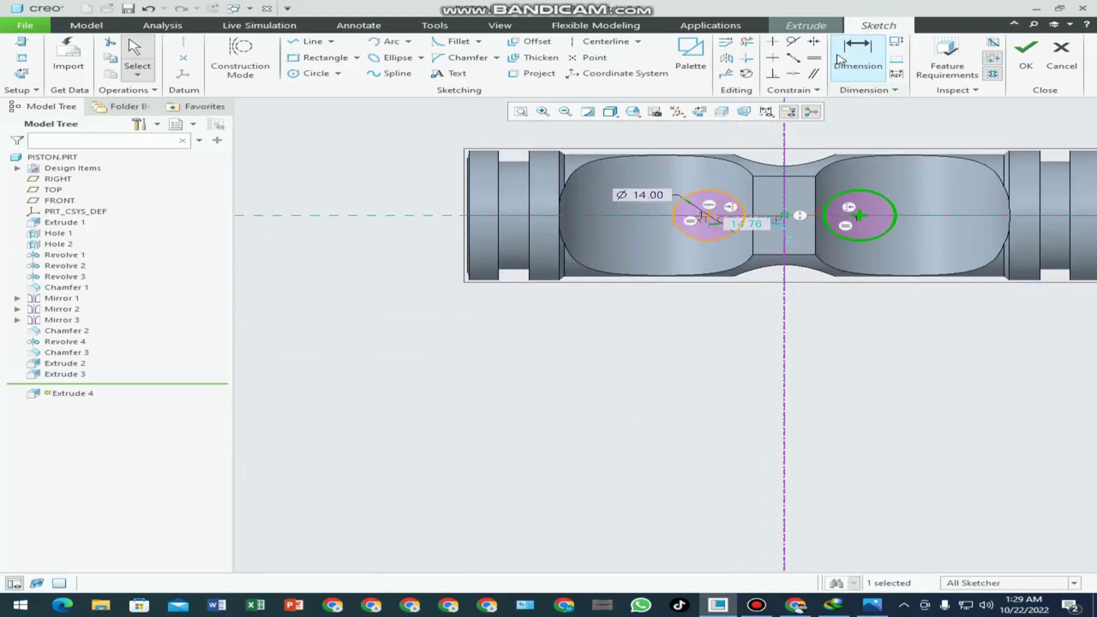
click(858, 56)
click(895, 231)
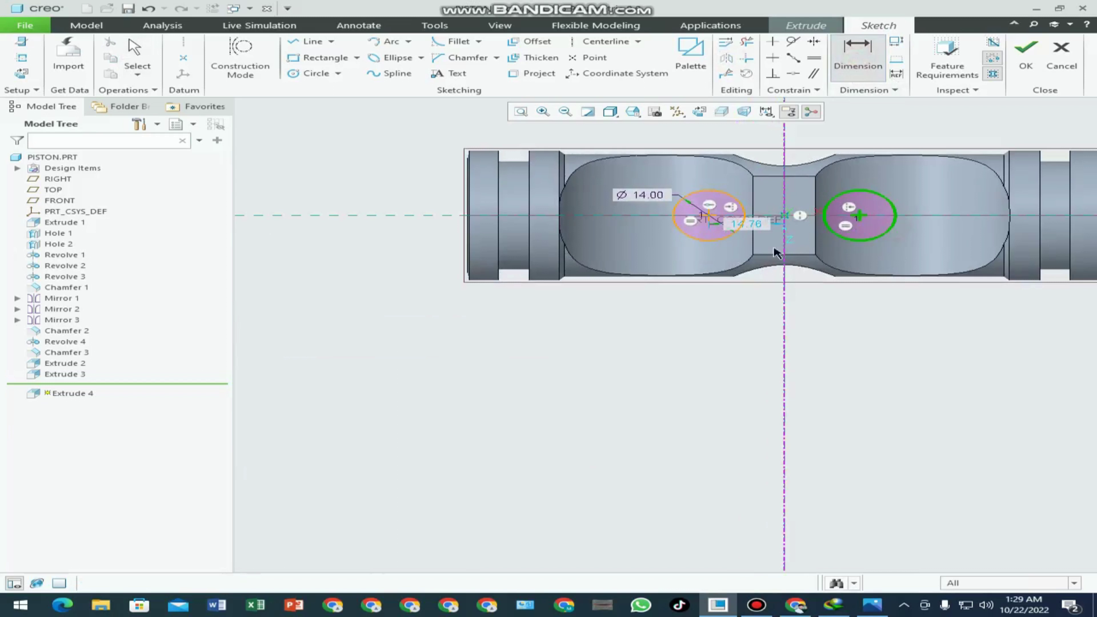
click(677, 229)
middle_click(757, 314)
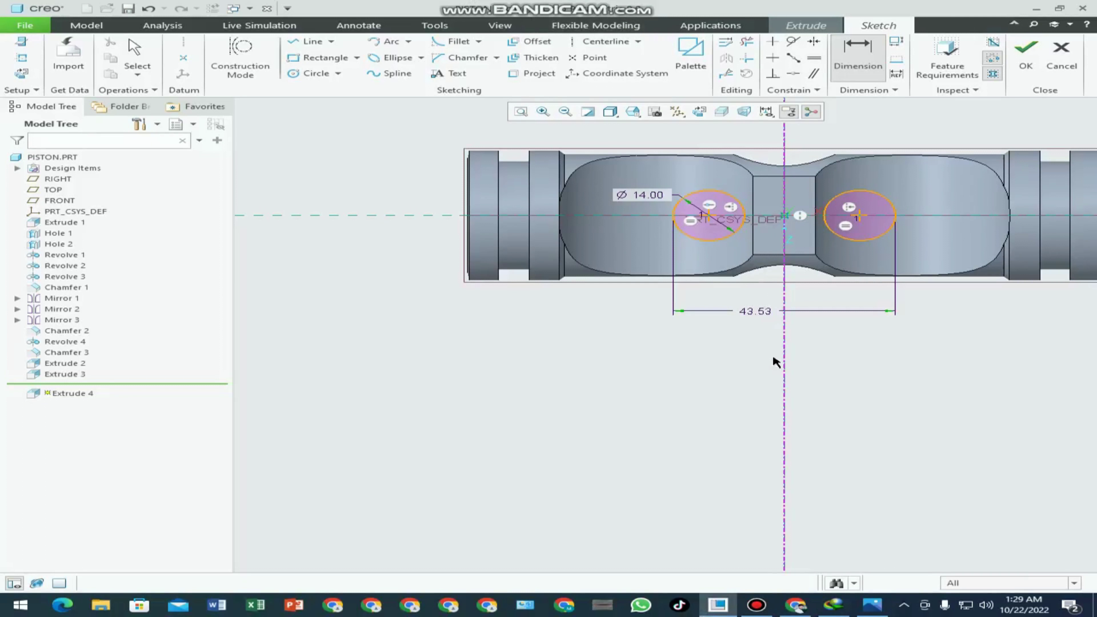
middle_click(751, 312)
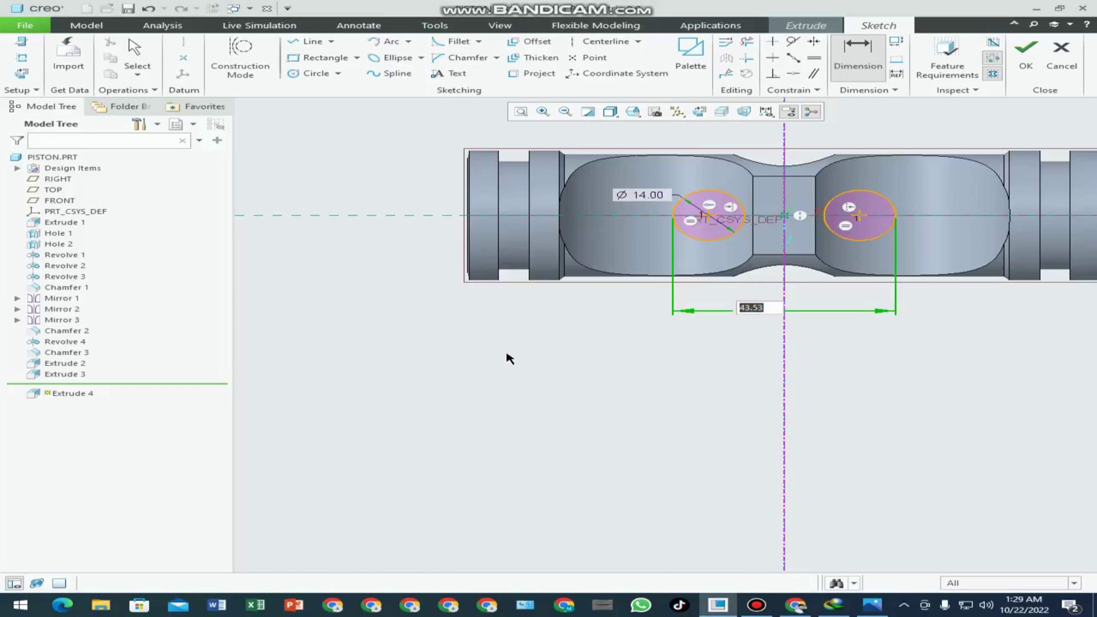
text(25)
key(Return)
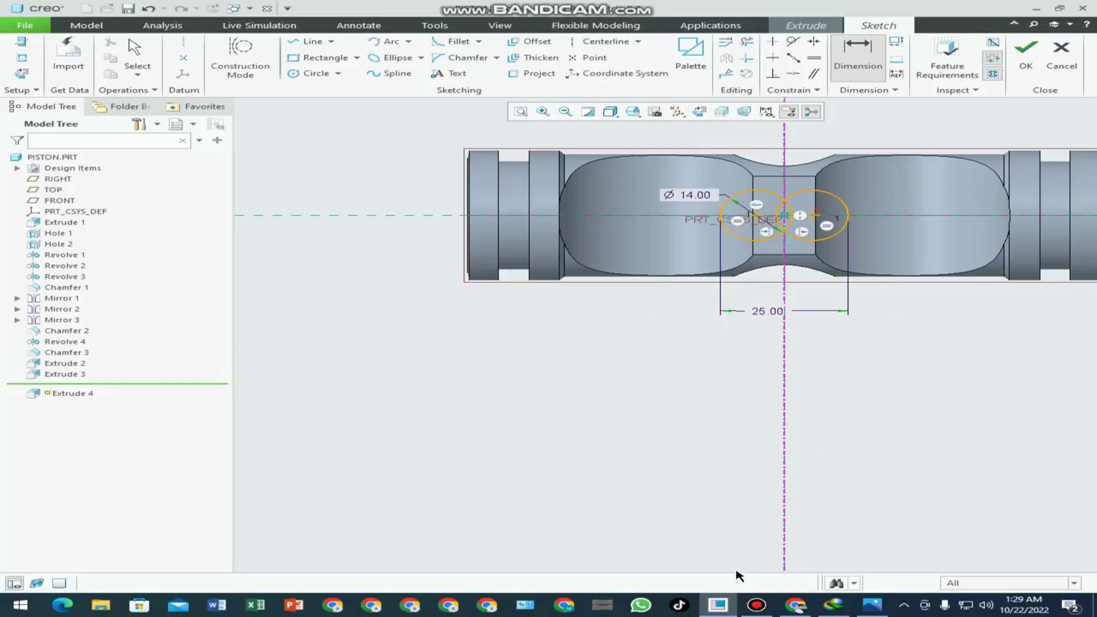
click(872, 606)
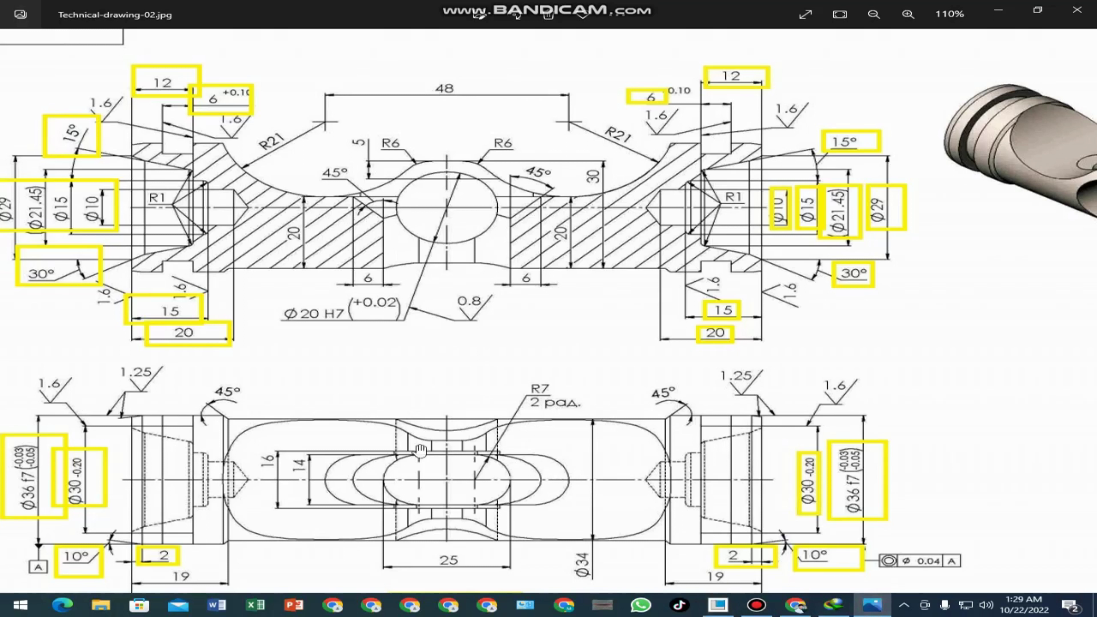
- Draw top and bottom tangent lines joining the two Ø14 circles
mouse_move(548, 10)
key(alt+Tab)
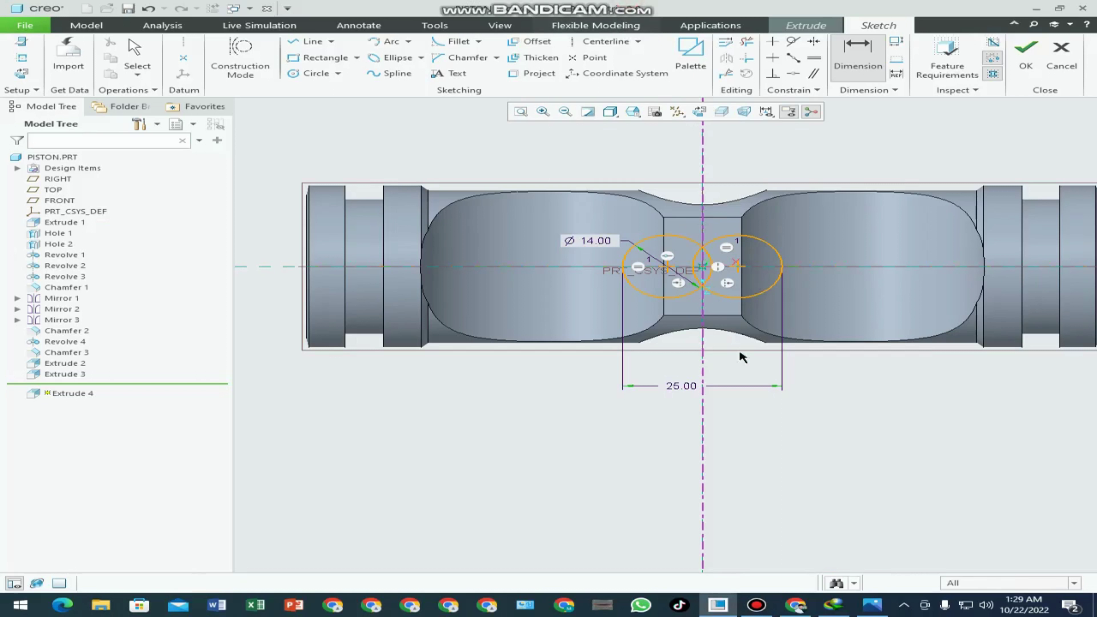
click(297, 43)
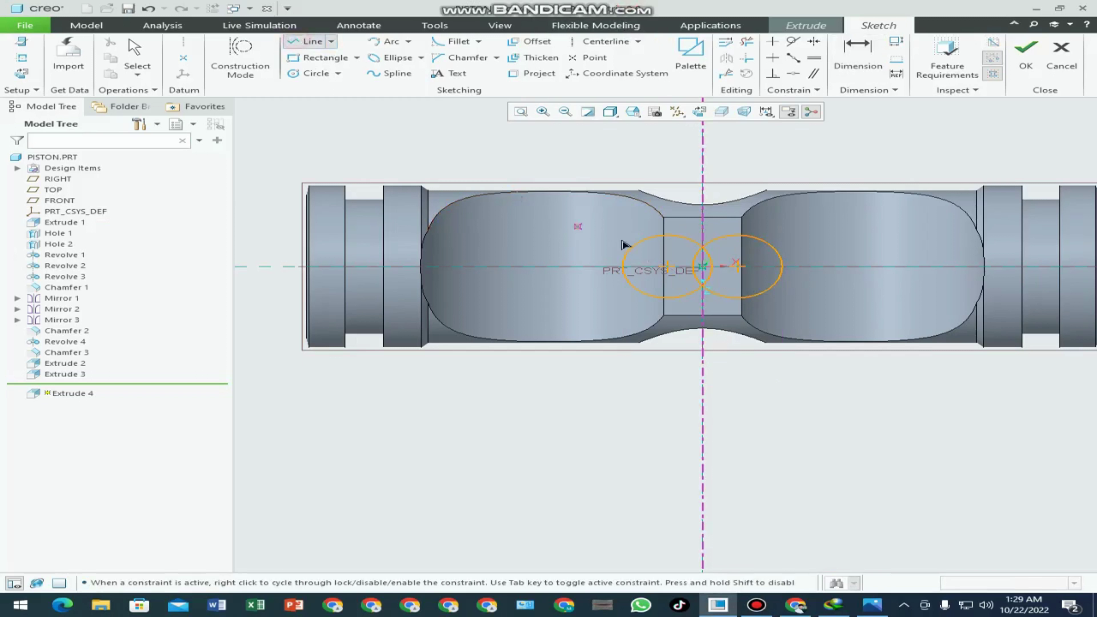
click(669, 236)
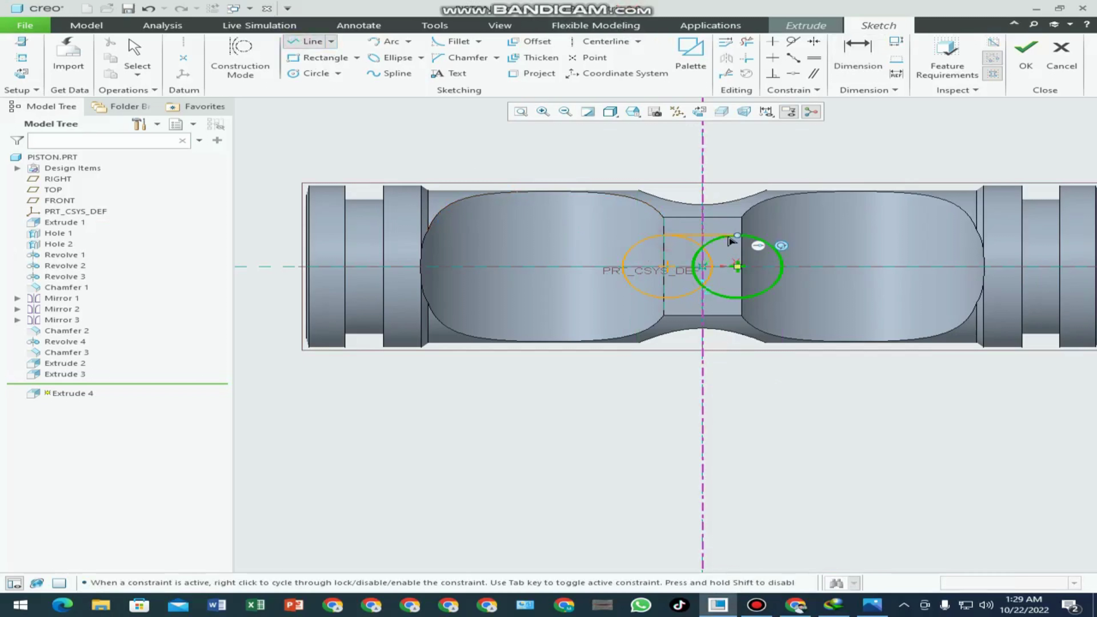
click(737, 235)
middle_click(813, 365)
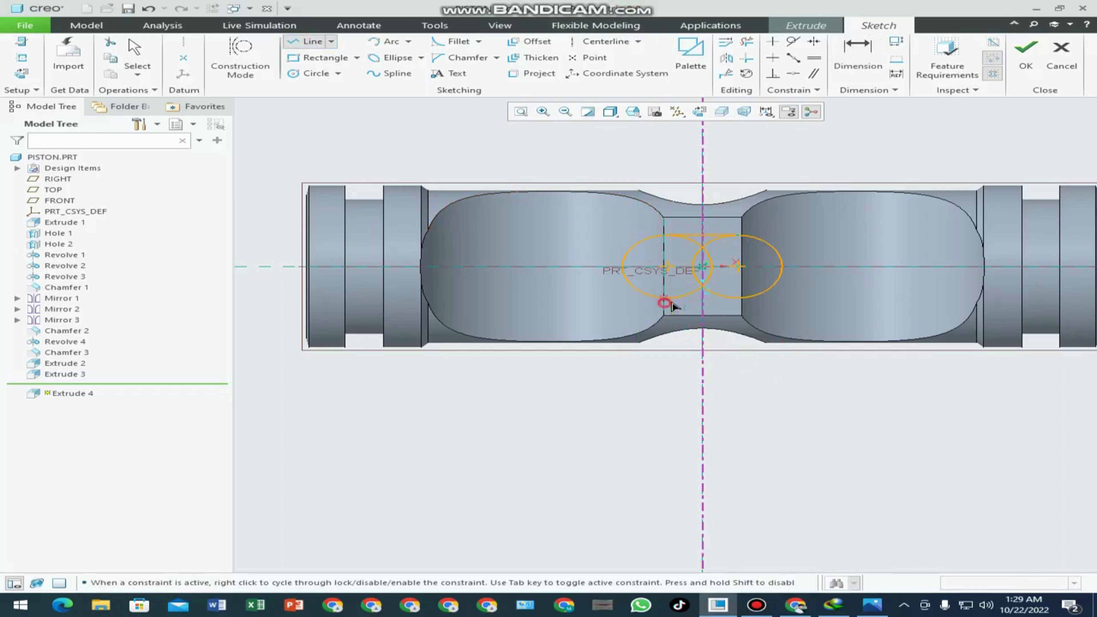
click(668, 302)
click(739, 298)
scroll(800, 394, up, 1)
middle_click(801, 400)
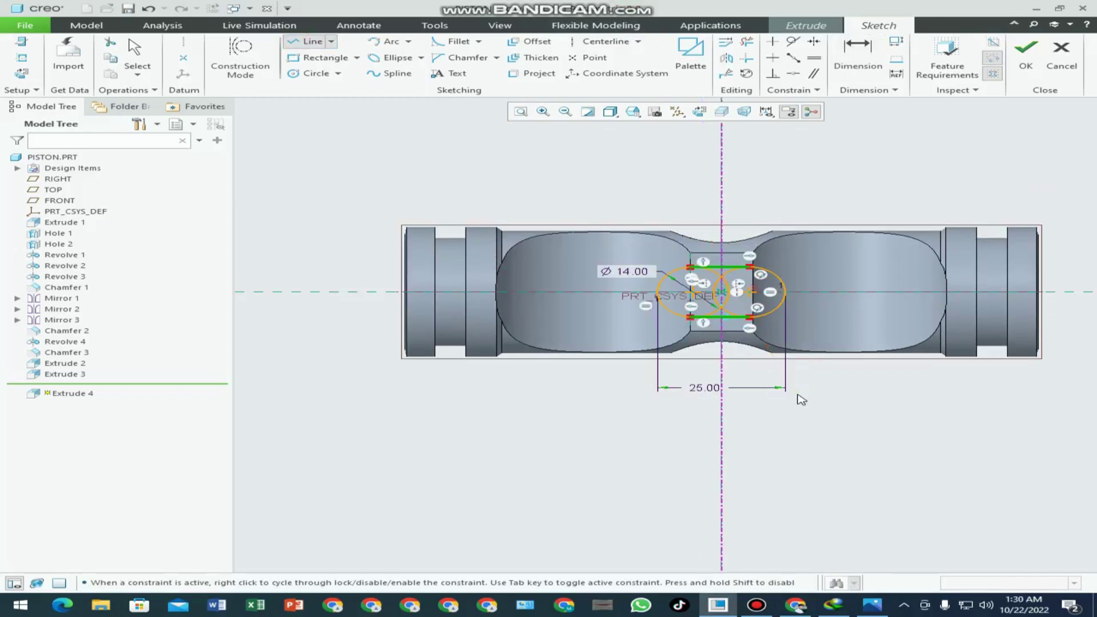
- Trim away the circles' inner arcs to close the slot outline
click(748, 42)
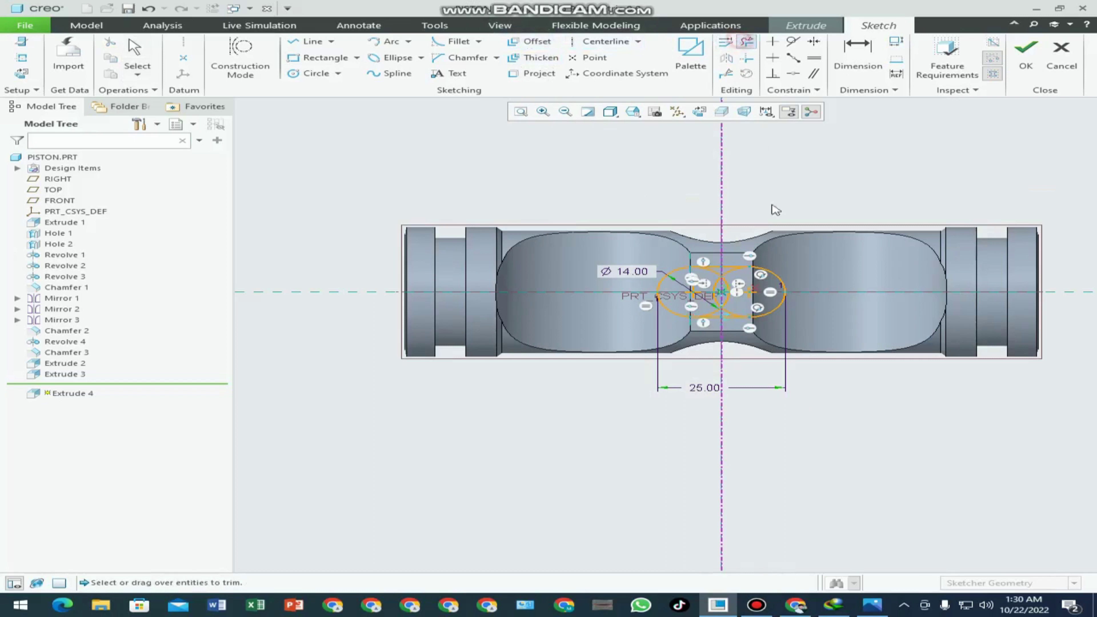
scroll(779, 299, down, 4)
mouse_move(671, 256)
mouse_down()
mouse_move(656, 329)
mouse_move(765, 421)
mouse_up()
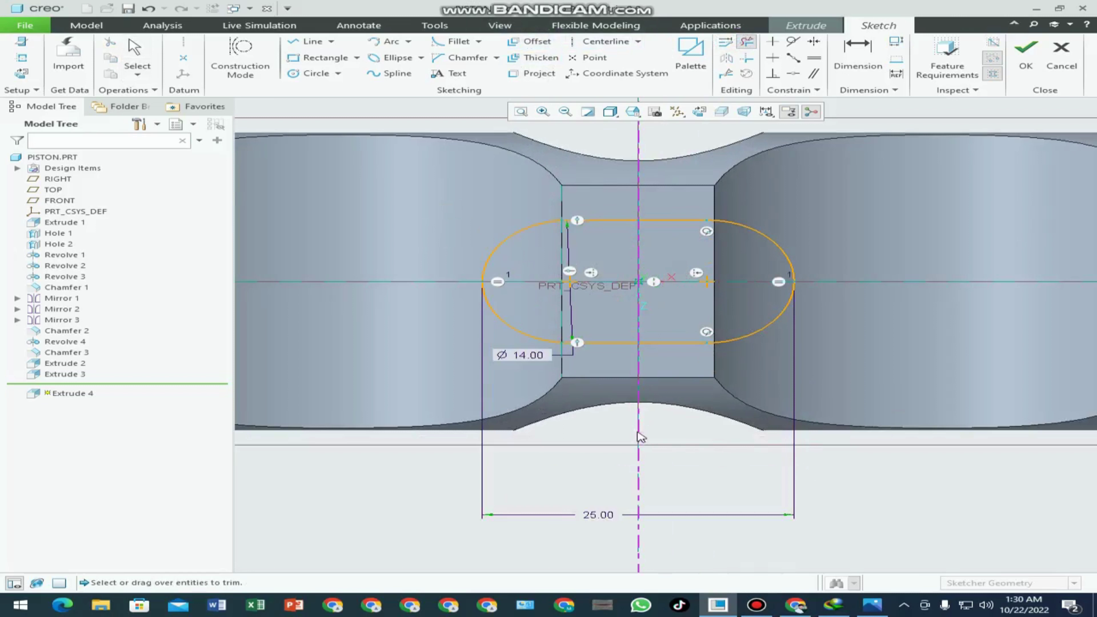
scroll(641, 437, down, 1)
scroll(814, 494, down, 1)
middle_click(817, 495)
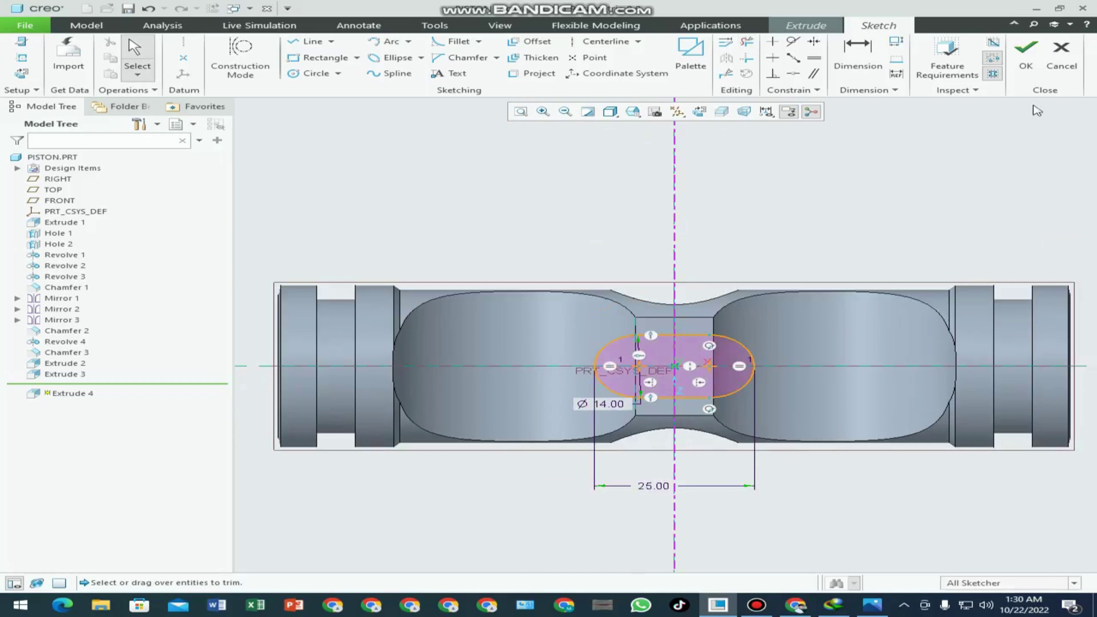
- Extrude the slot sketch 38 deep into the part as a remove-material cut
click(1026, 57)
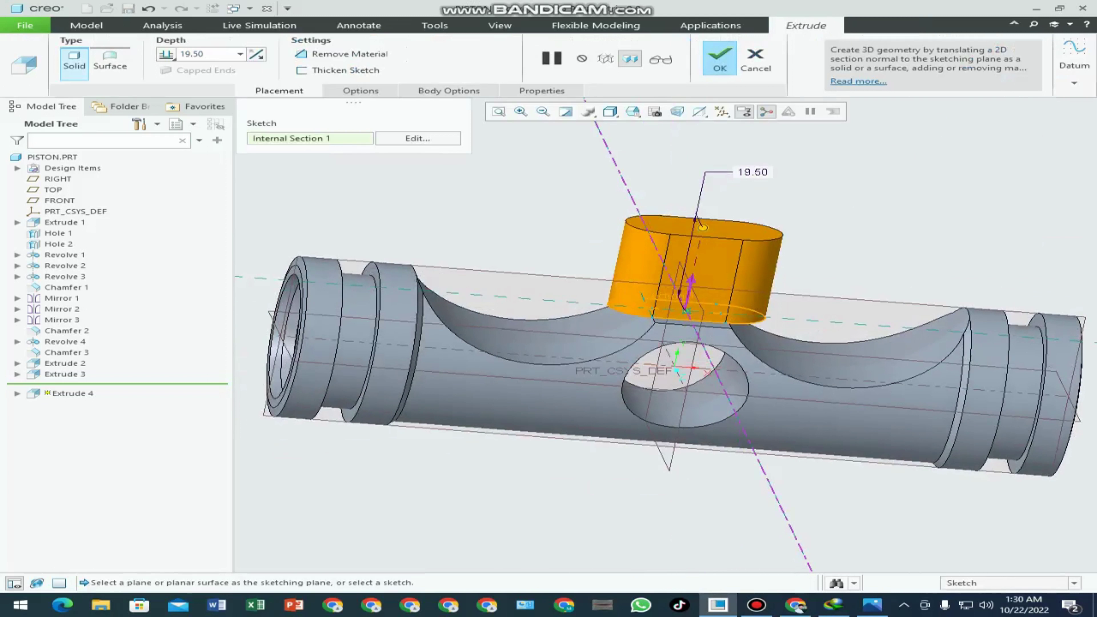
click(688, 290)
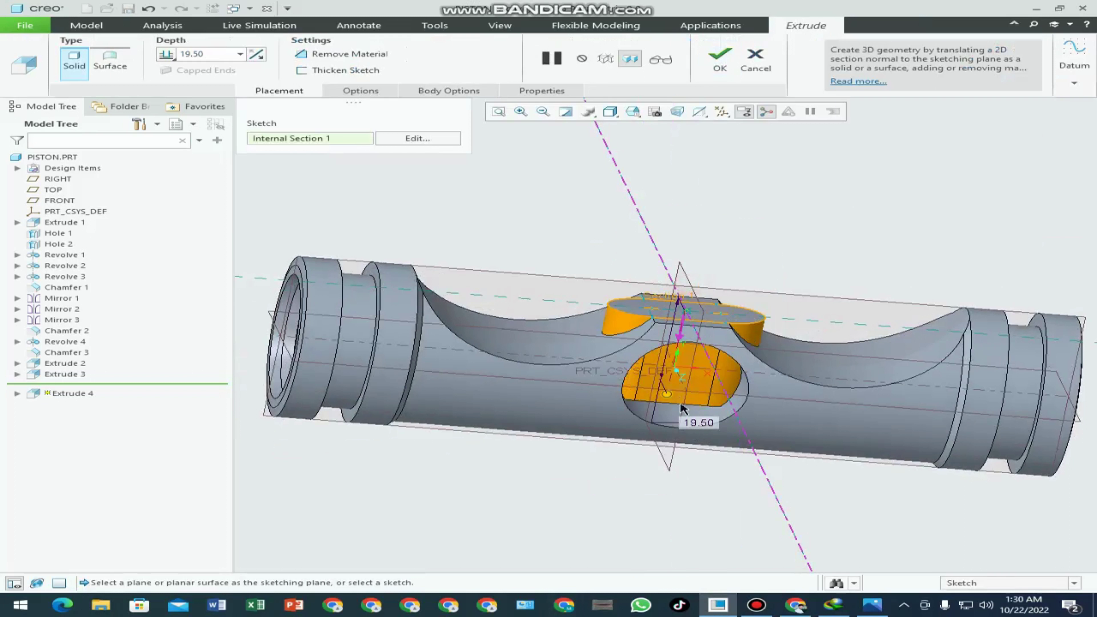
drag(667, 395, 649, 472)
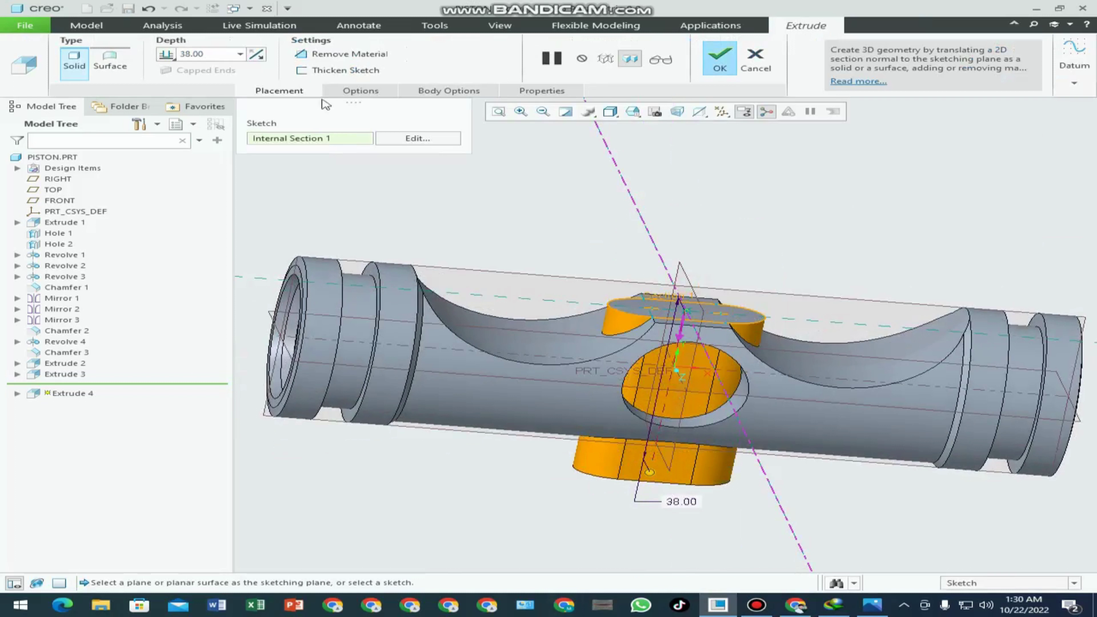
click(319, 55)
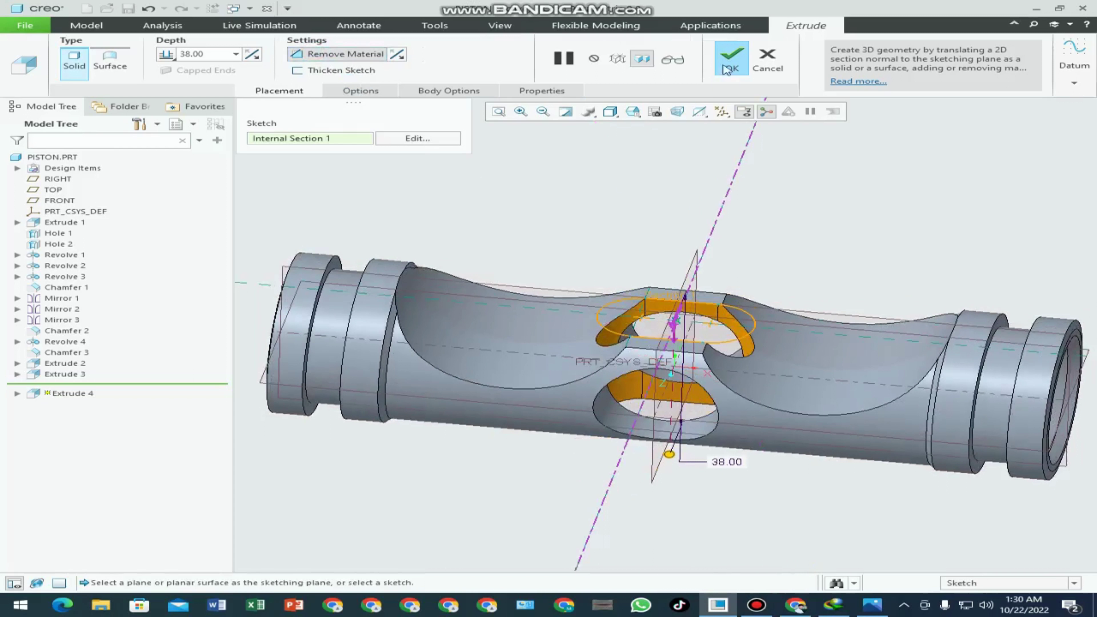
click(732, 58)
- Orbit the piston to an isometric view to inspect the slot cut
mouse_move(613, 191)
middle_down()
mouse_move(595, 228)
mouse_move(604, 255)
middle_up()
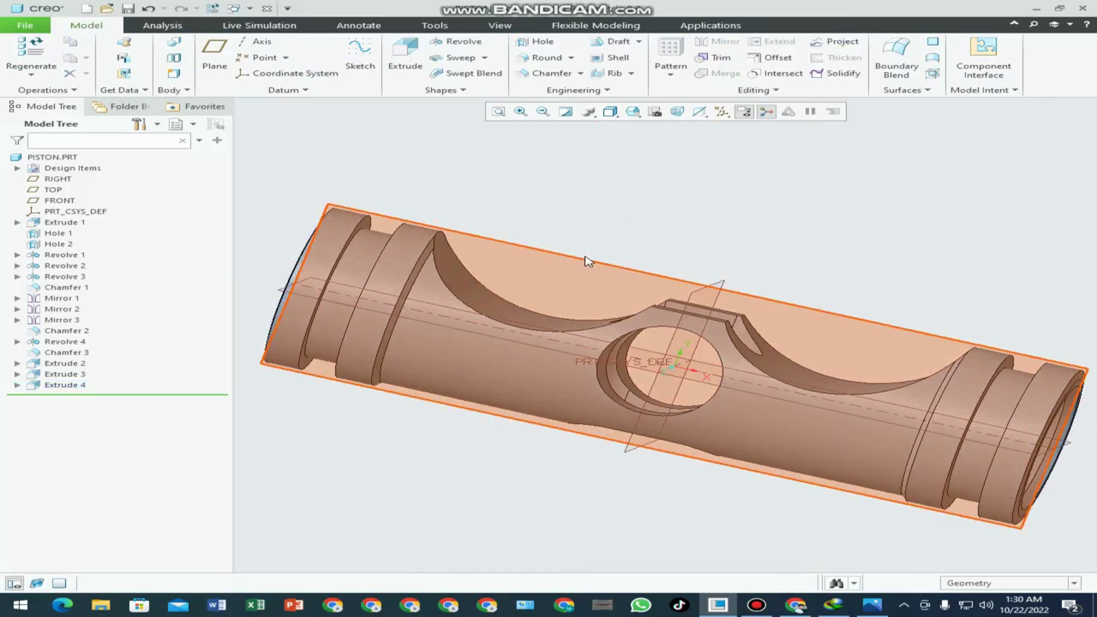
key(ctrl+f)
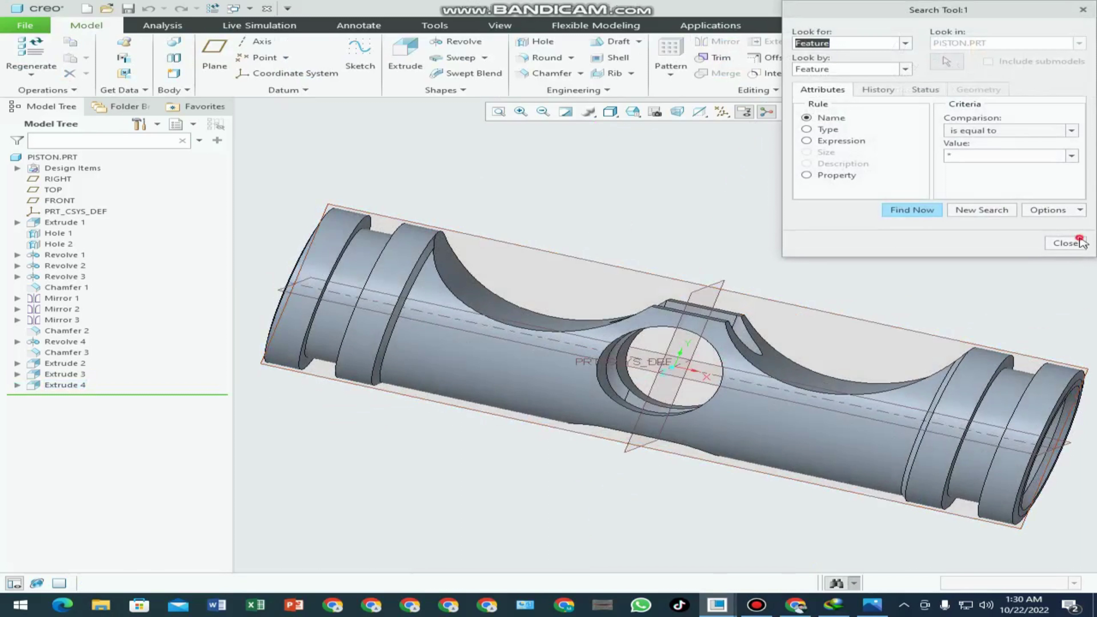
click(1080, 241)
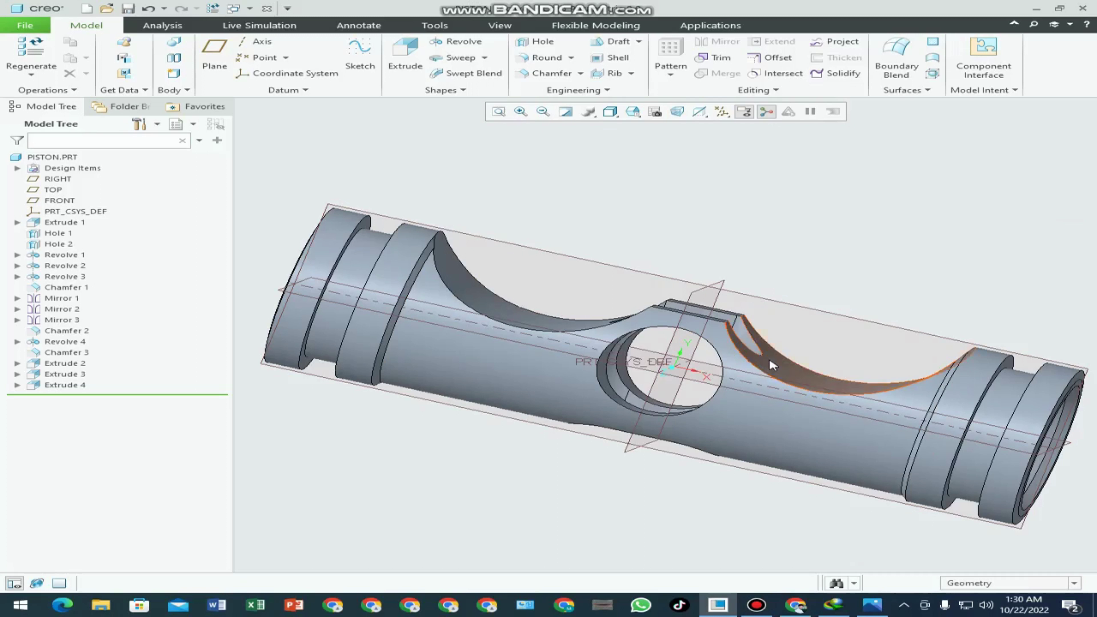
middle_drag(771, 358, 791, 432)
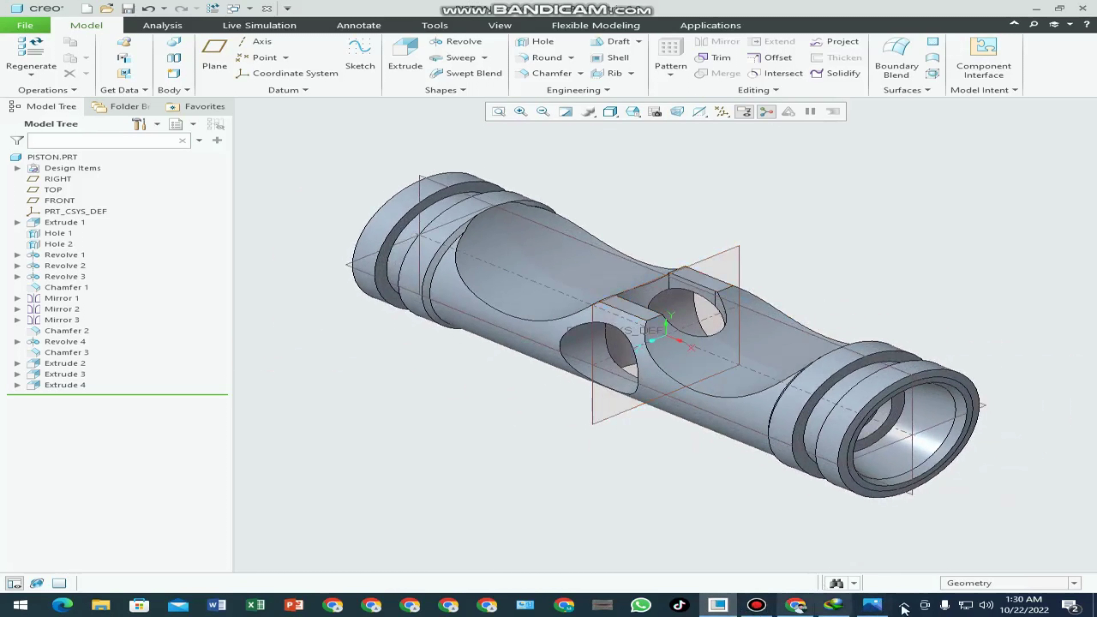
click(874, 606)
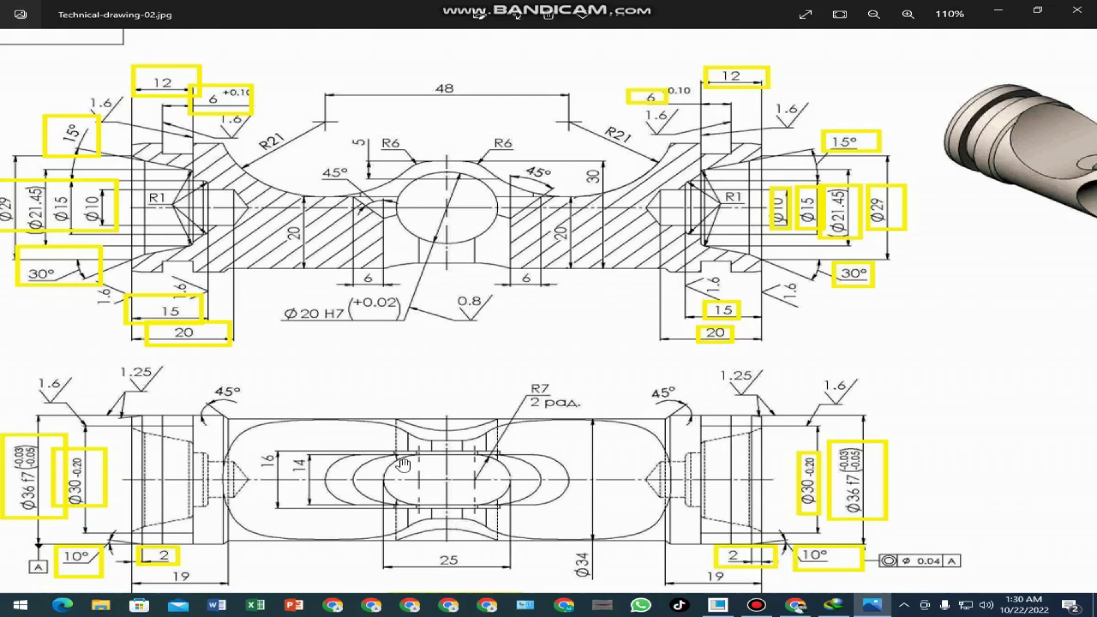
- Start Extrude 5 on the part face, adding a horizontal line as sketch reference
click(734, 607)
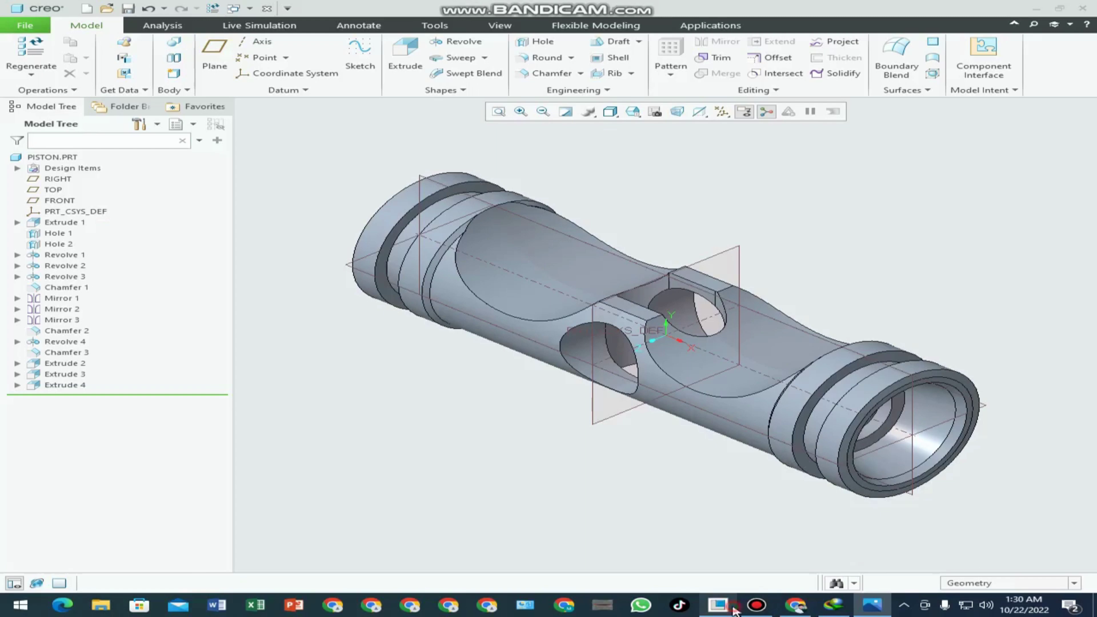
click(405, 56)
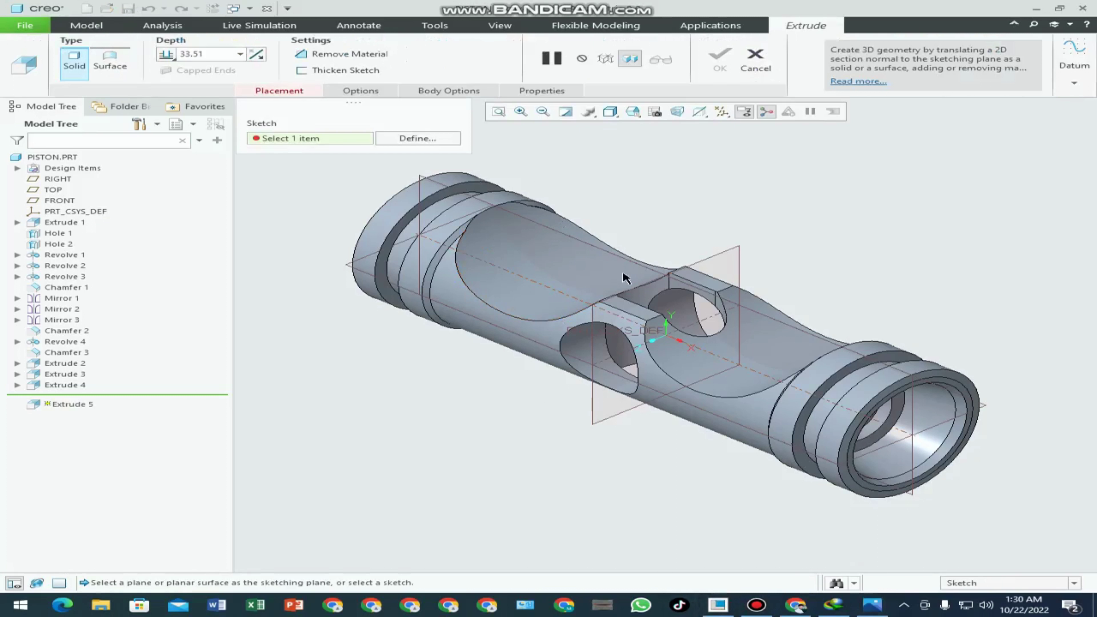
click(635, 291)
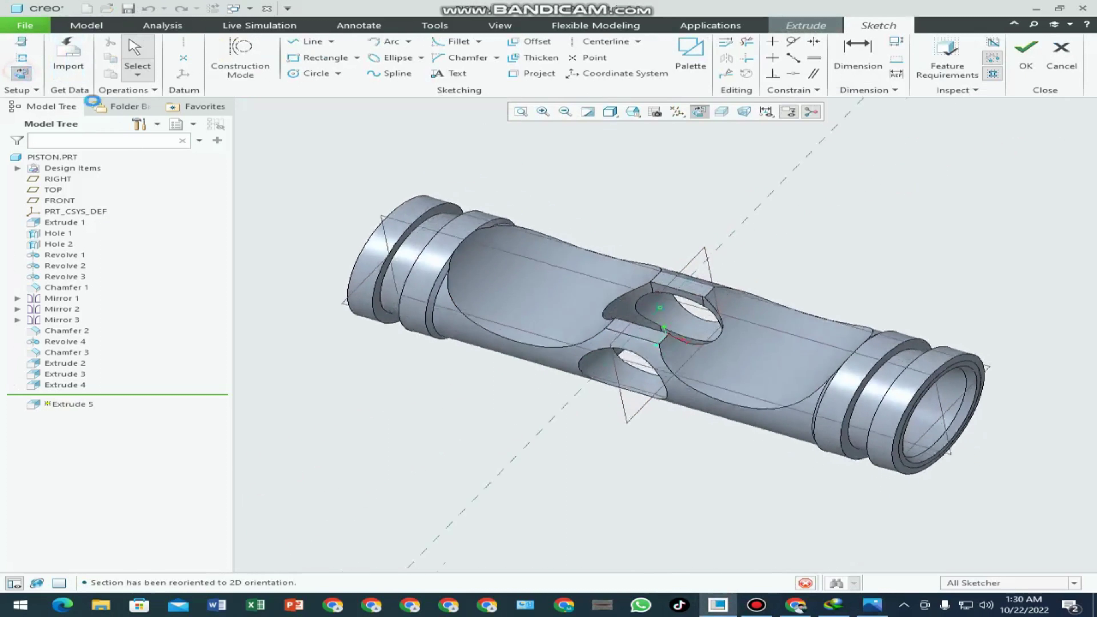
click(10, 62)
click(488, 335)
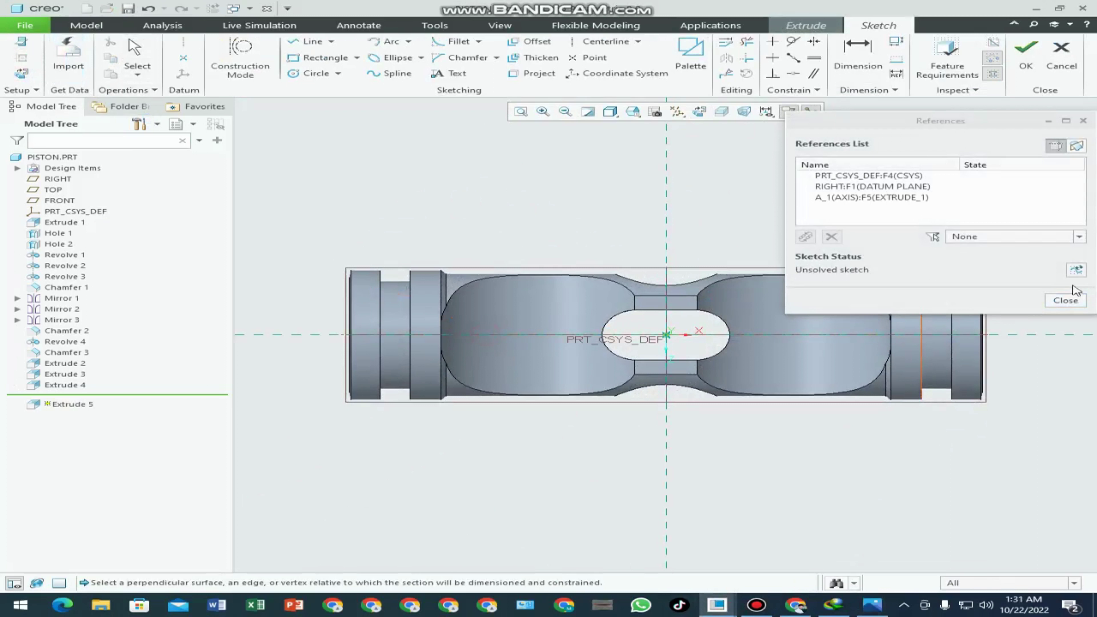
click(1066, 300)
- Draw a centre rectangle anchored at the sketch origin
click(357, 57)
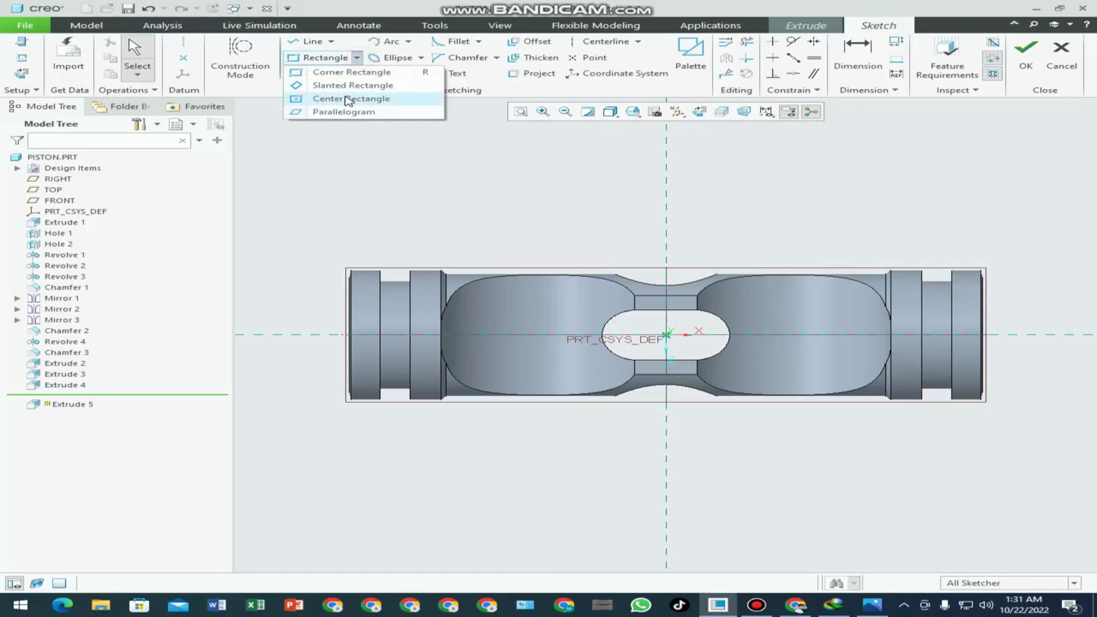
click(342, 95)
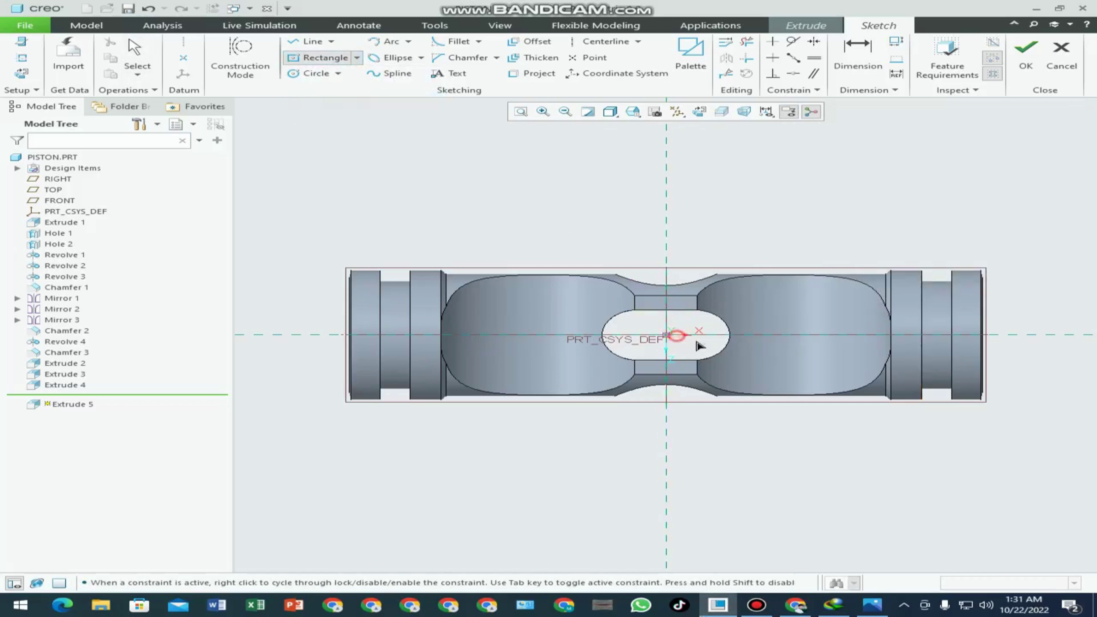
click(667, 335)
click(757, 369)
middle_click(761, 458)
- Set the rectangle's height to 16
scroll(696, 341, down, 3)
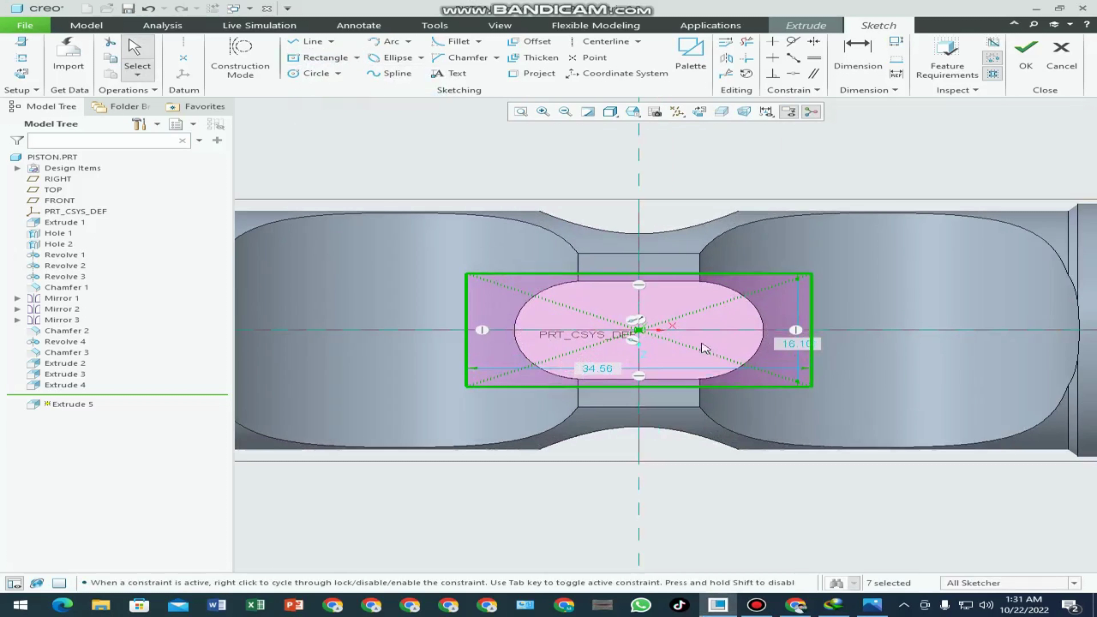
double_click(791, 344)
text(14)
key(Return)
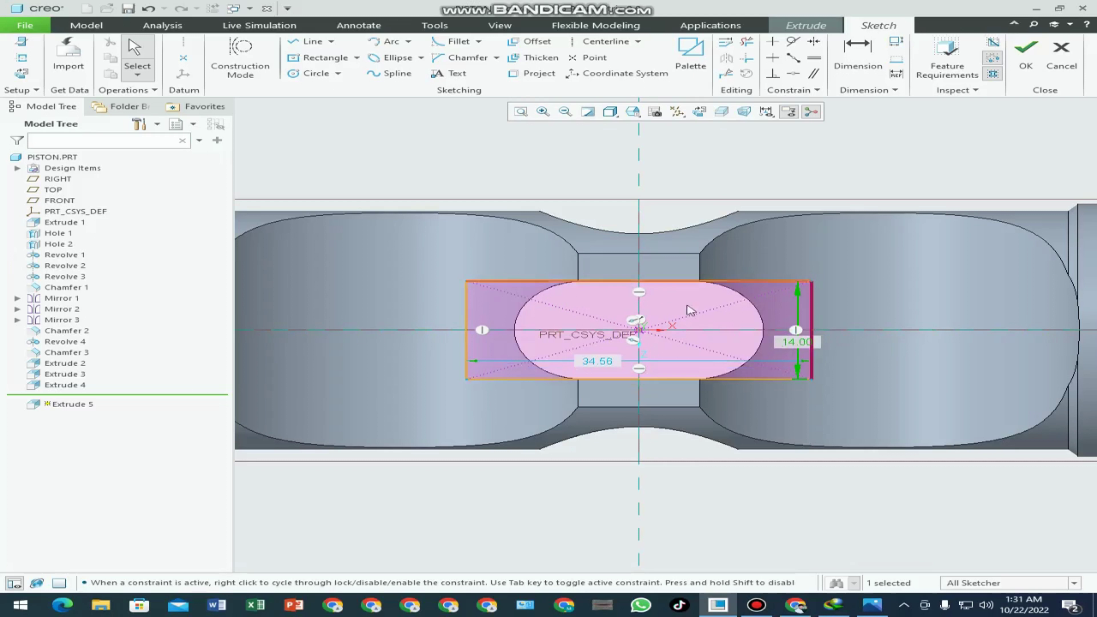
middle_drag(746, 337, 760, 328)
double_click(795, 314)
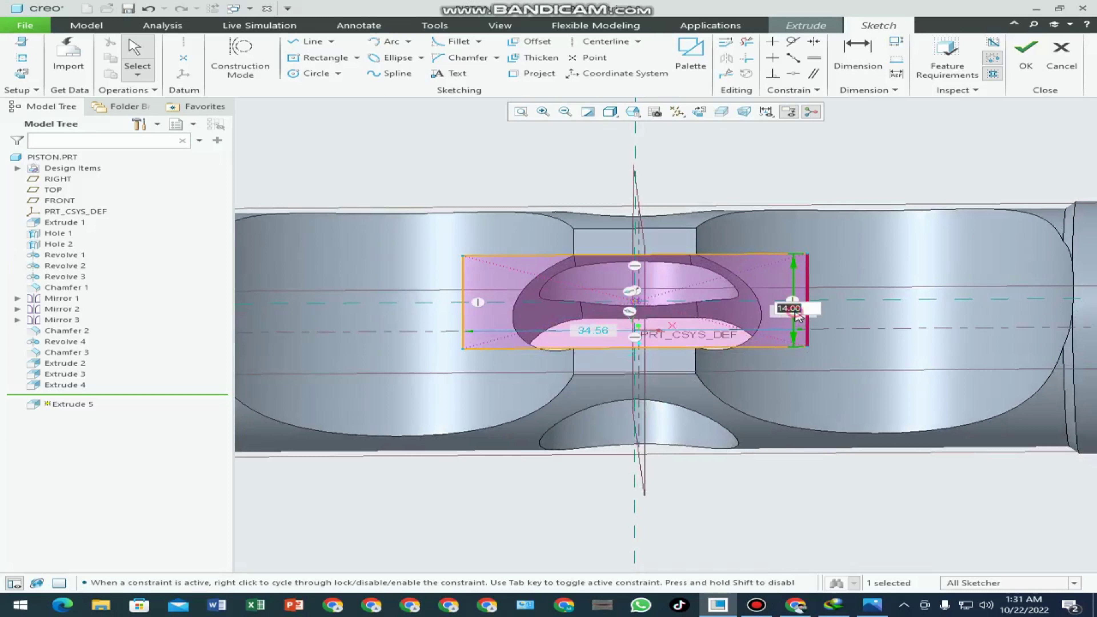
text(16)
key(Return)
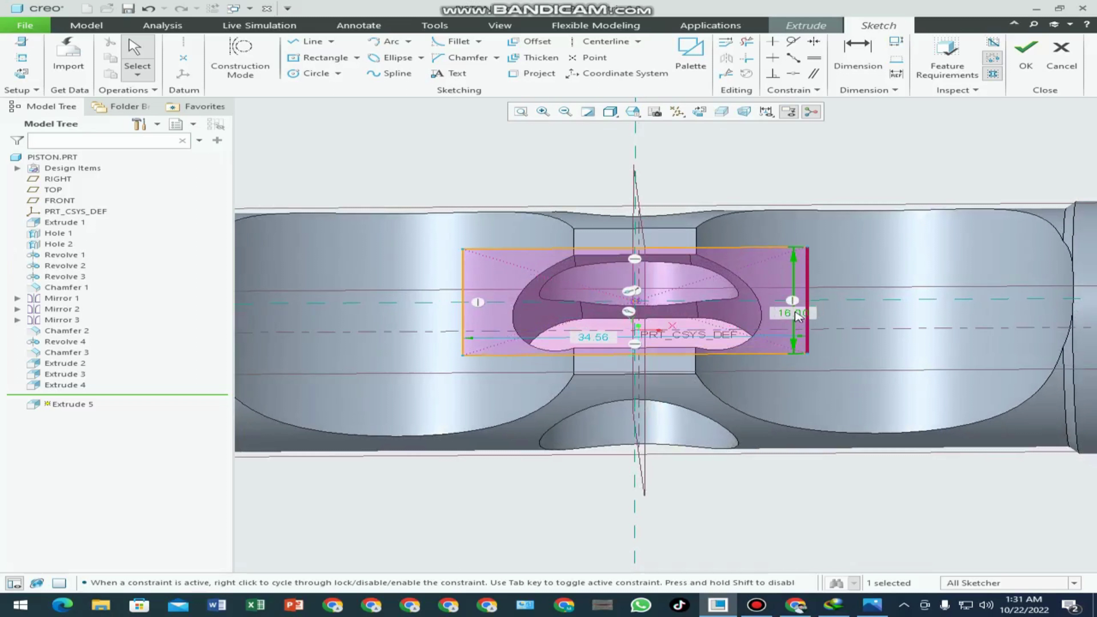
- Change the rectangle width from 34.56 to 40
click(20, 73)
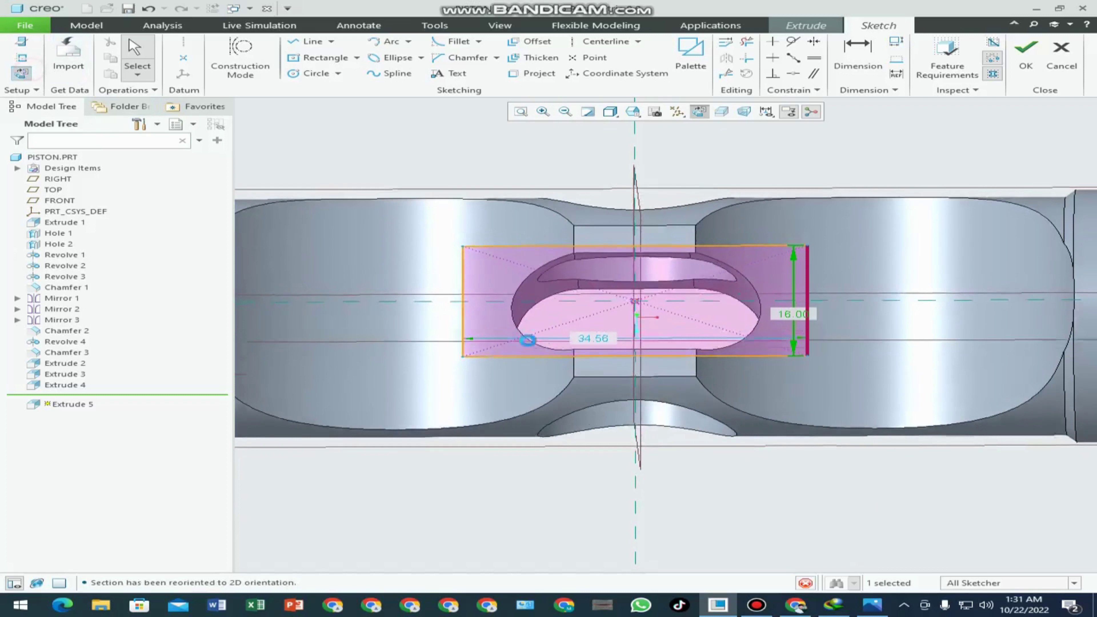
double_click(599, 339)
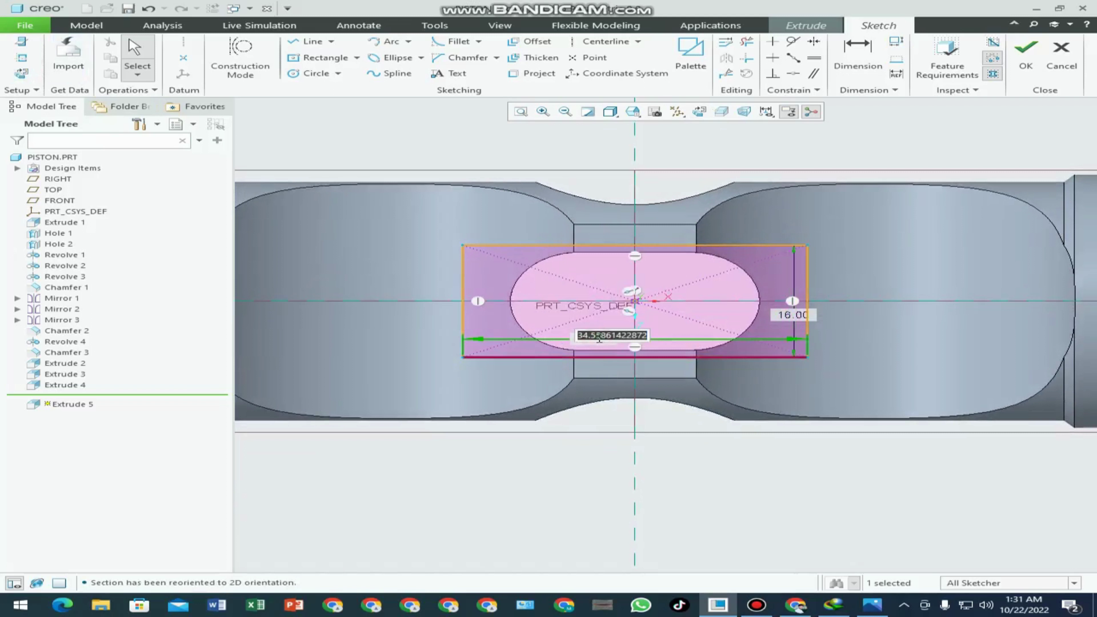
text(40)
key(Return)
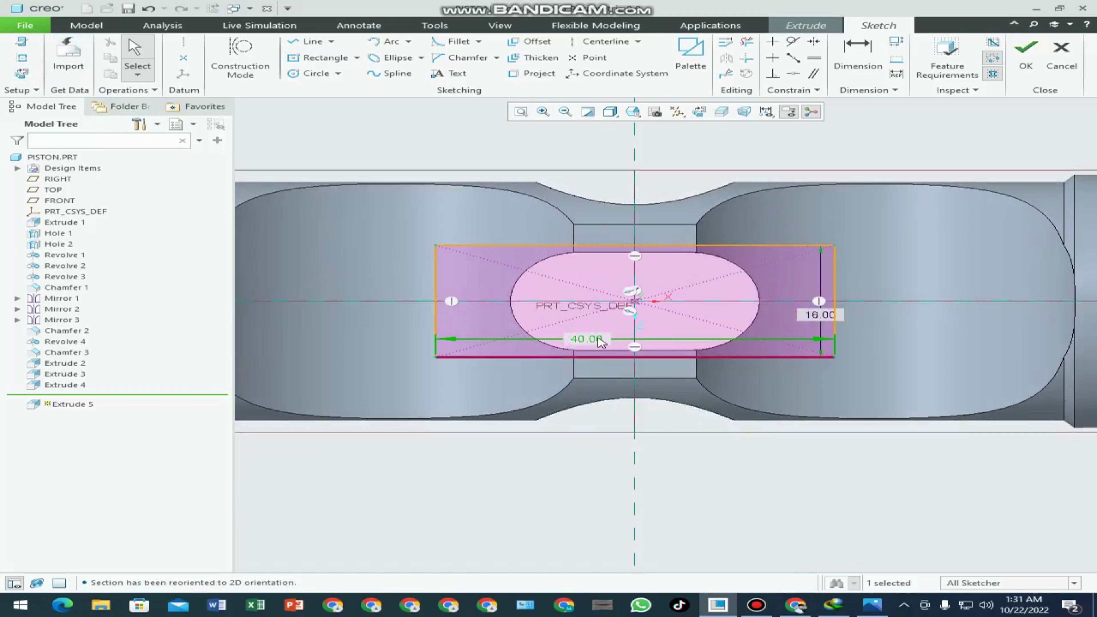
- Zoom around Technical-drawing-02.jpg to check dimensions, then return to Creo
click(872, 605)
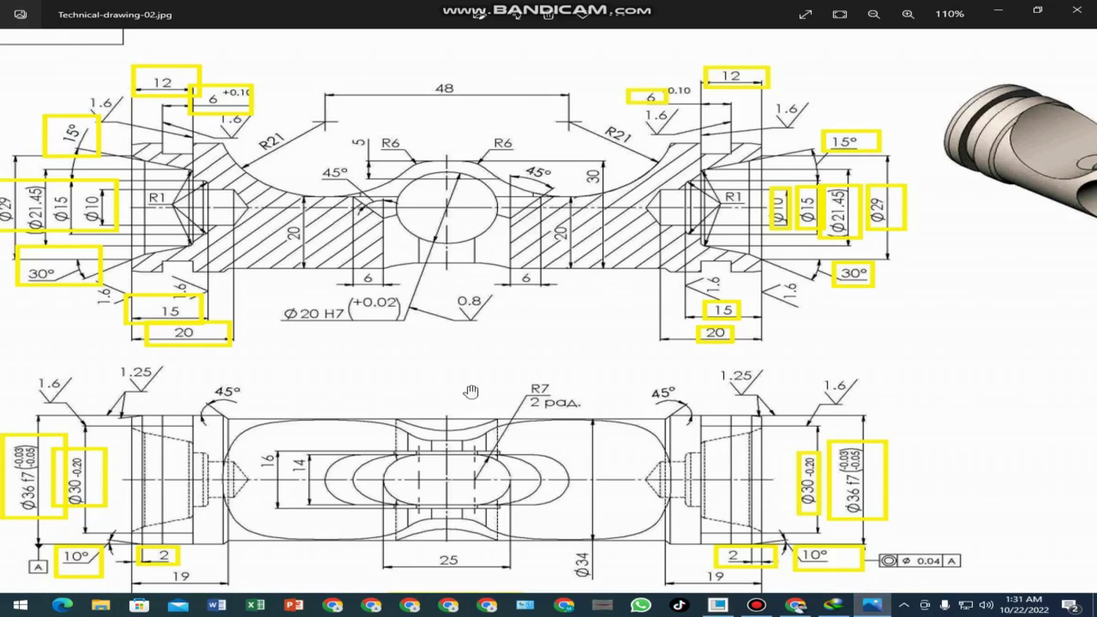
ctrl+scroll(544, 315, down, 1)
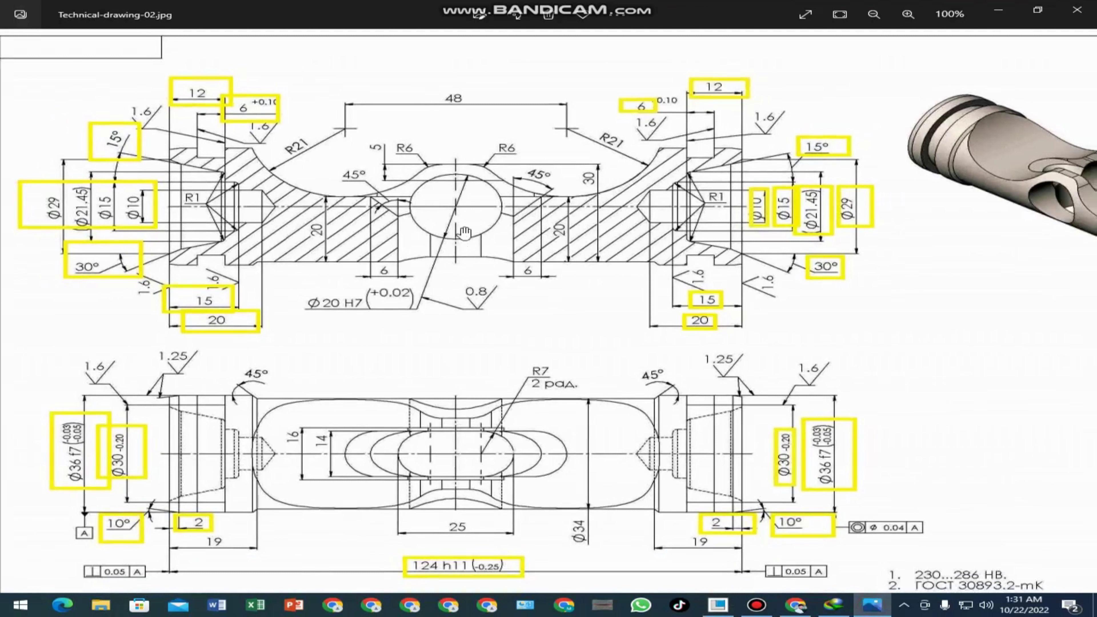
ctrl+scroll(380, 173, up, 2)
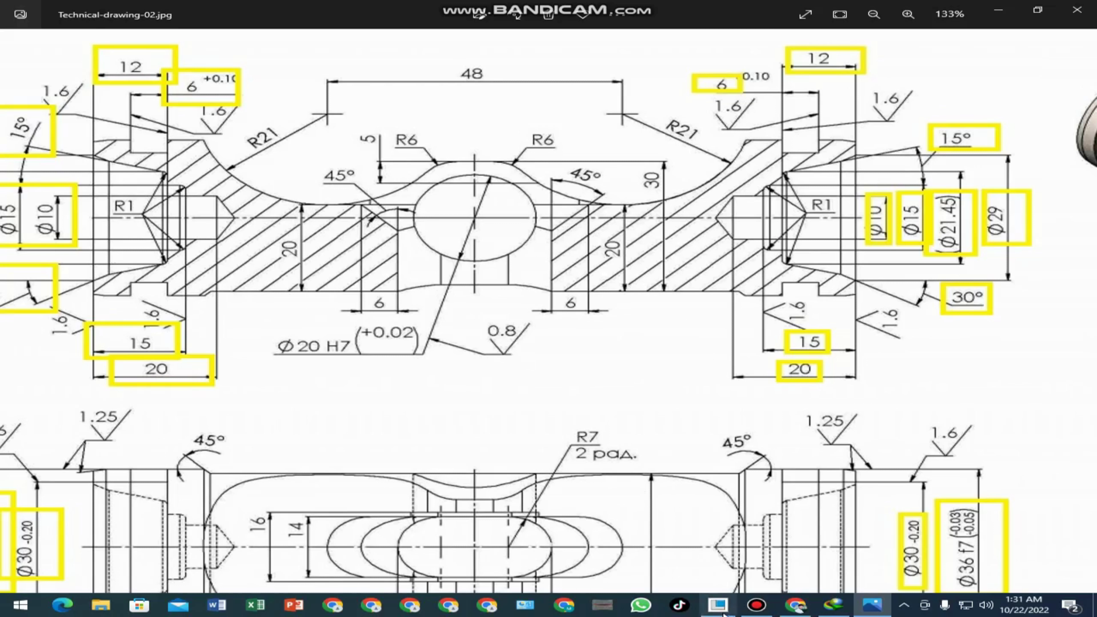
click(719, 605)
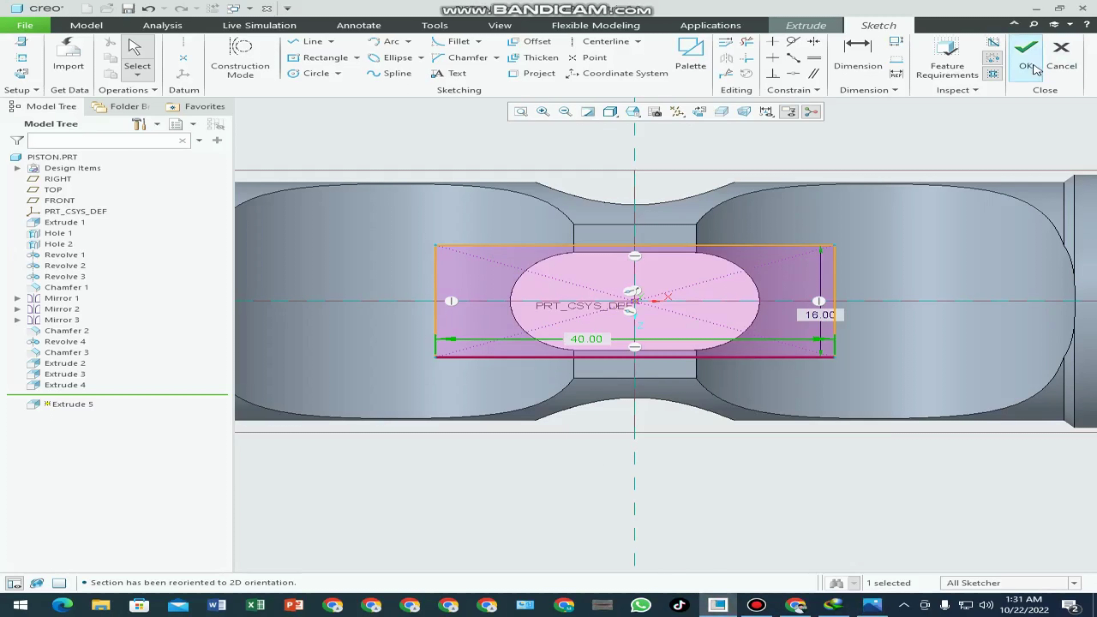
- Flip the 40.00 by 16.00 rectangle extrude into the piston as a 5.00-deep remove-material cut
click(1026, 56)
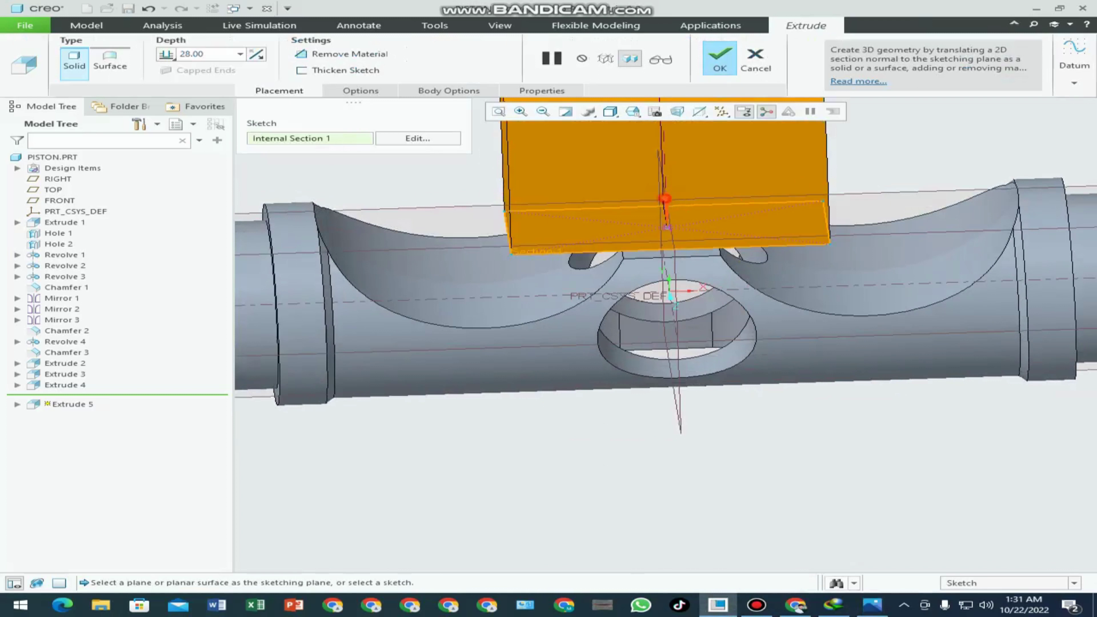
click(666, 200)
click(217, 56)
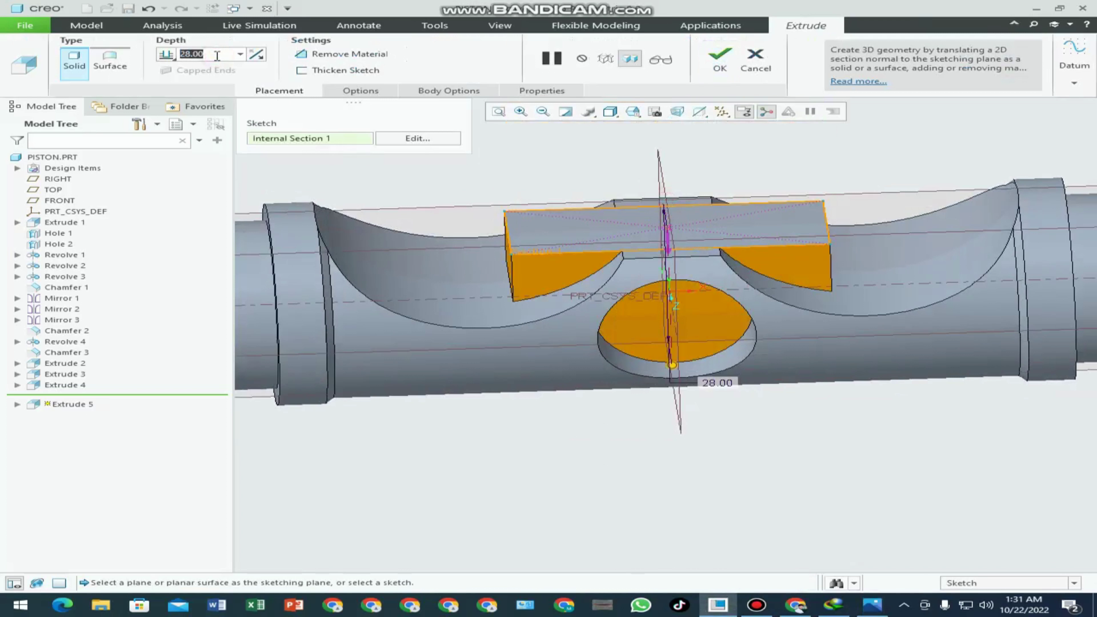
text(5)
key(Return)
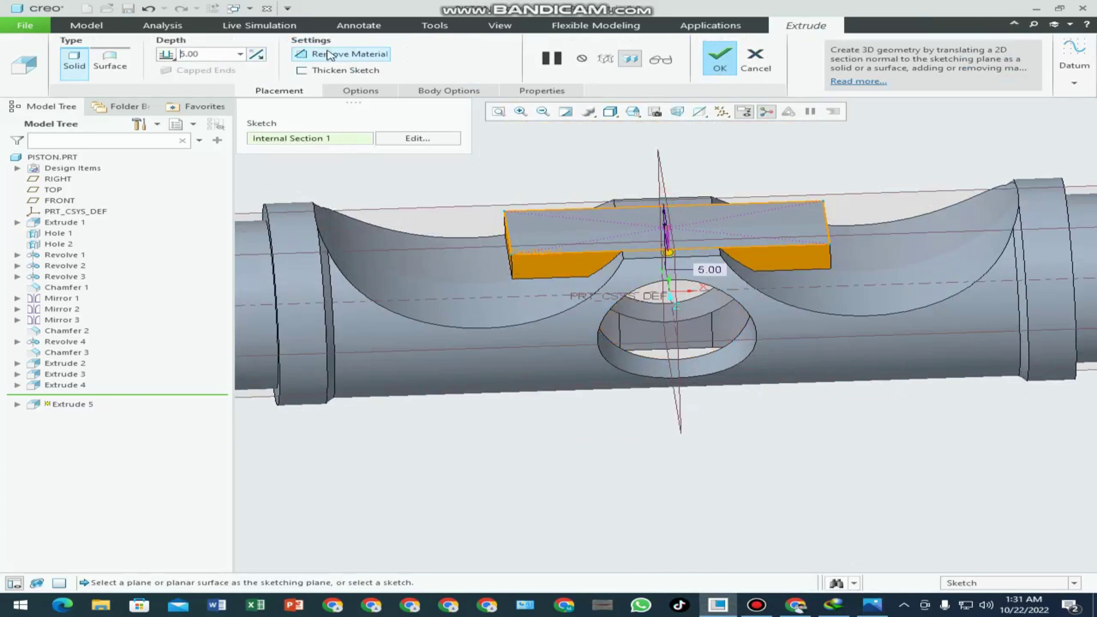
click(344, 54)
scroll(592, 236, down, 3)
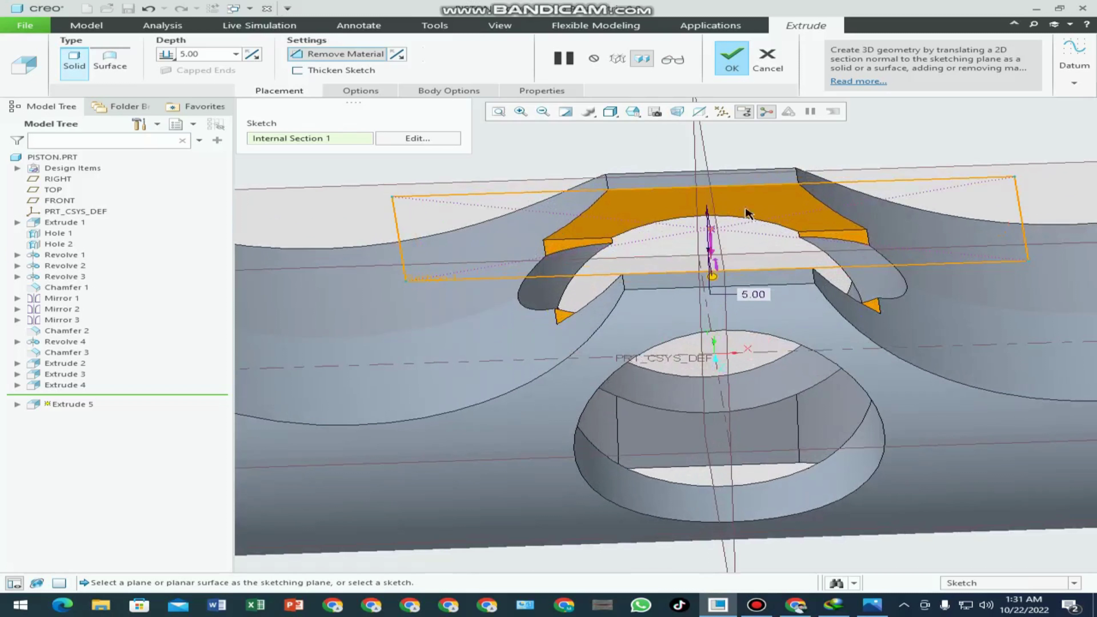
click(730, 58)
middle_drag(579, 306, 608, 270)
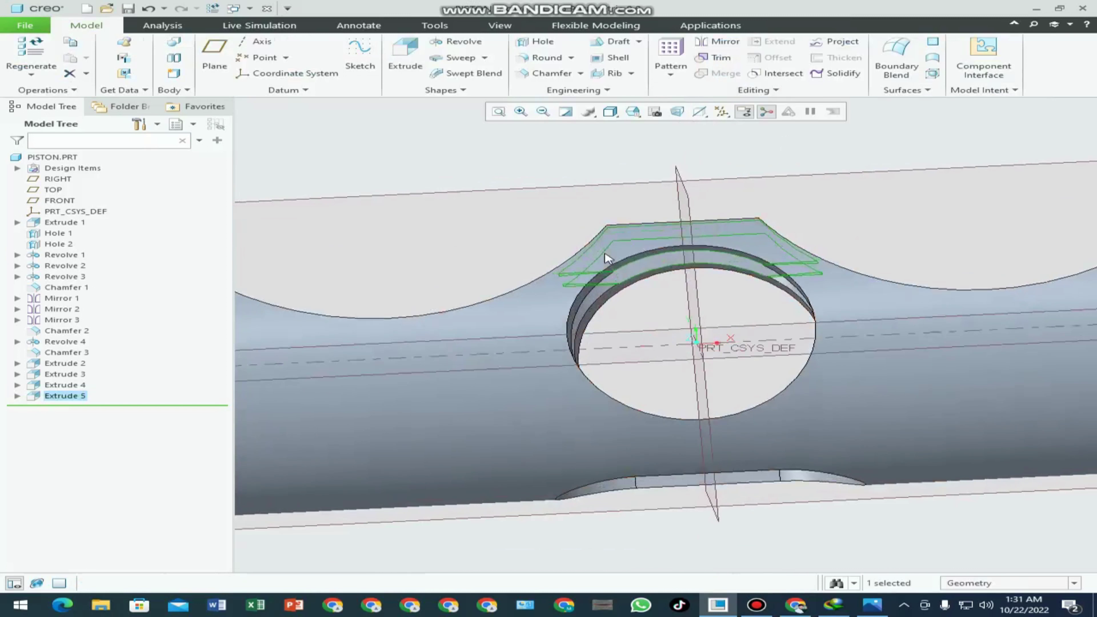
key(ctrl+d)
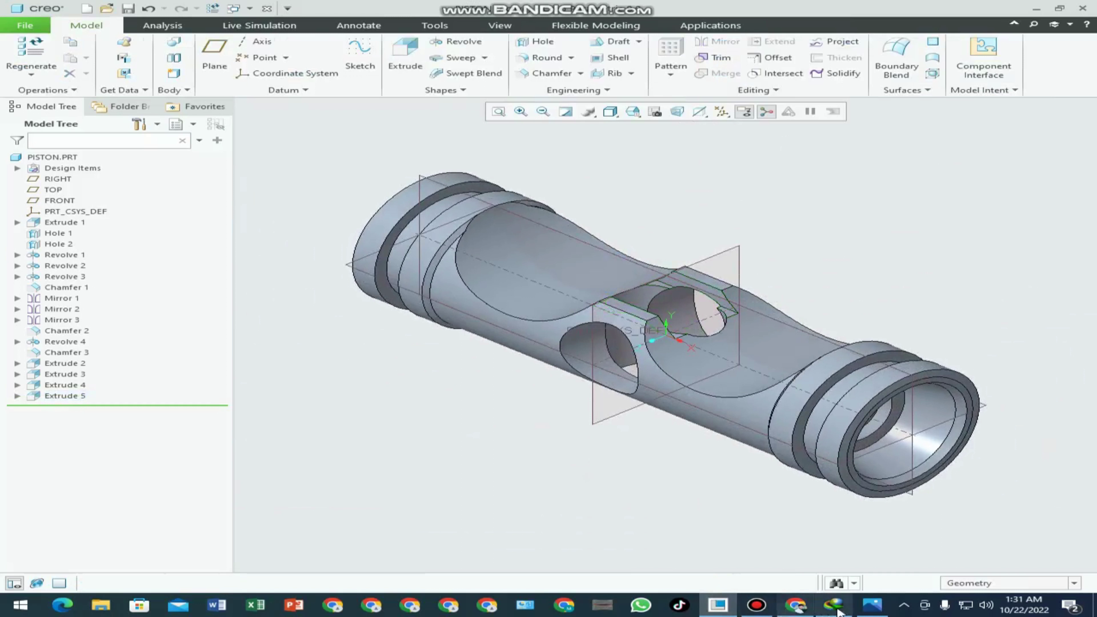
- Zoom around Technical-drawing-02.jpg to read the slot's R7, 16, 14 and 25 dimensions
click(870, 606)
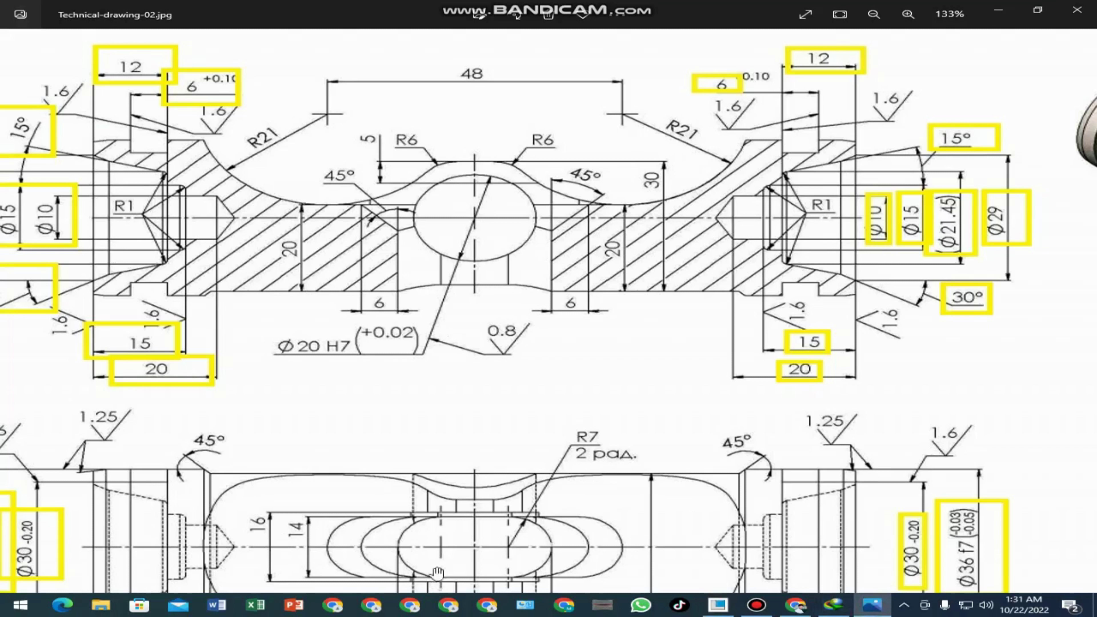
scroll(467, 512, down, 1)
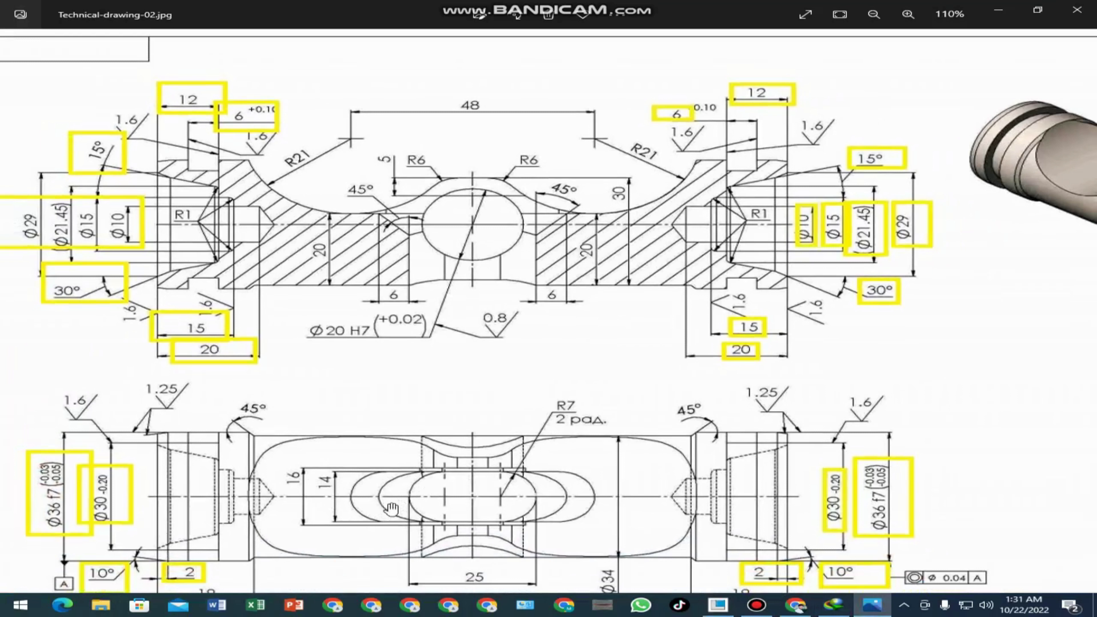
scroll(441, 513, down, 1)
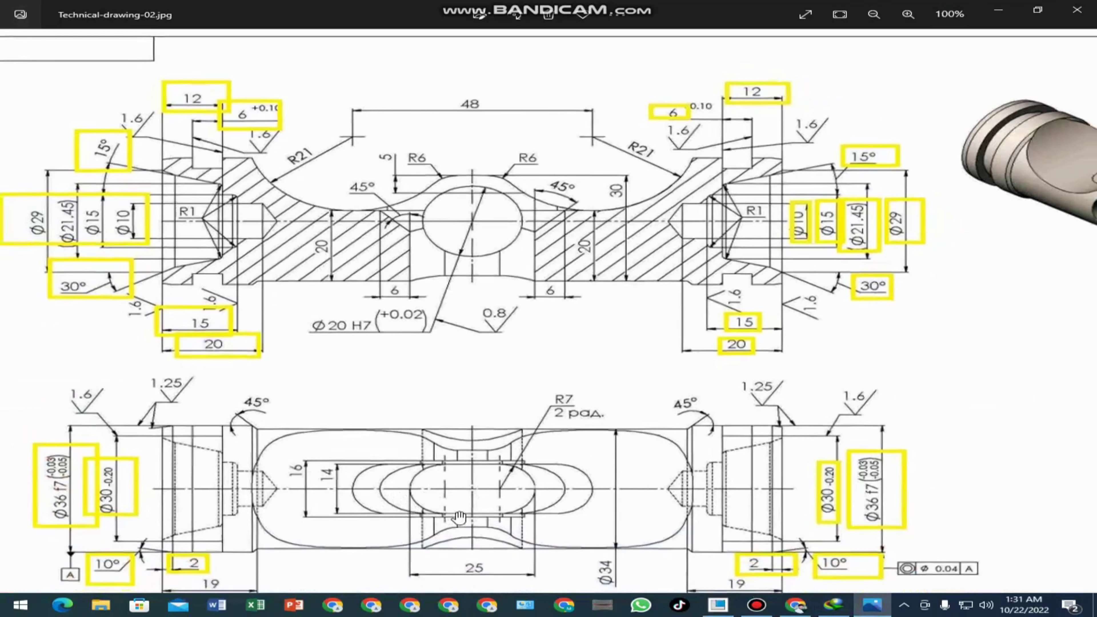
scroll(460, 512, down, 1)
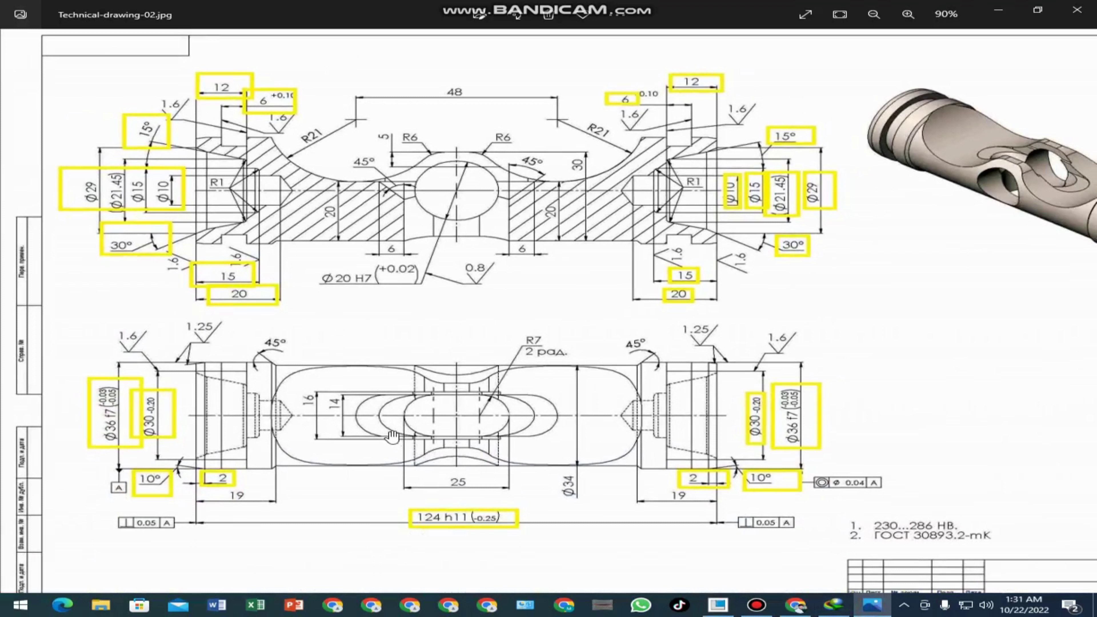
scroll(393, 437, up, 1)
scroll(399, 431, up, 2)
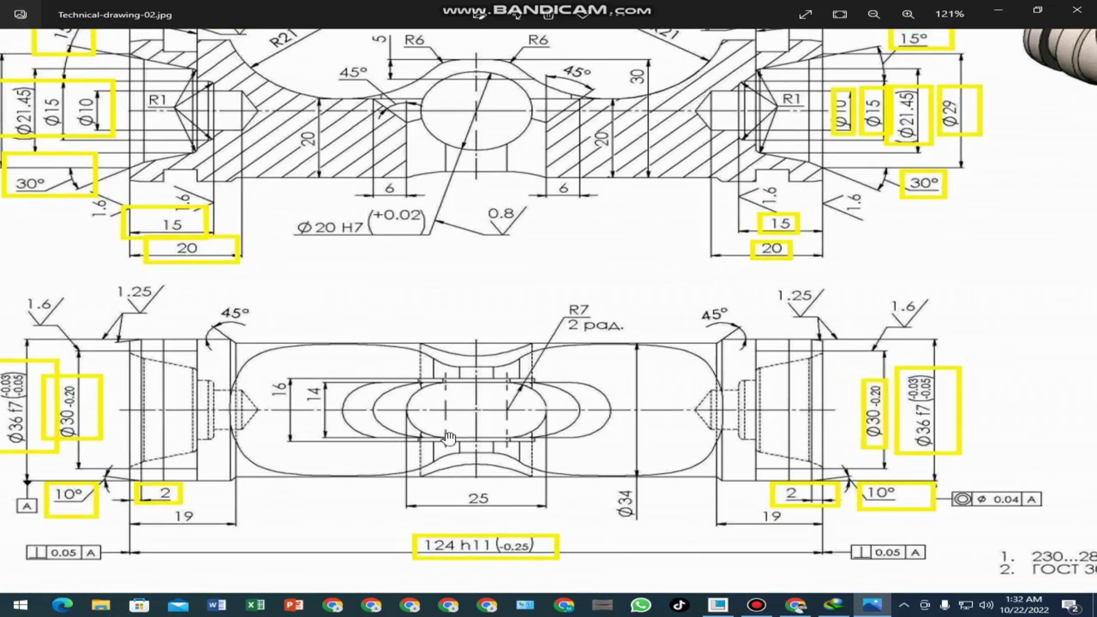
scroll(452, 436, down, 1)
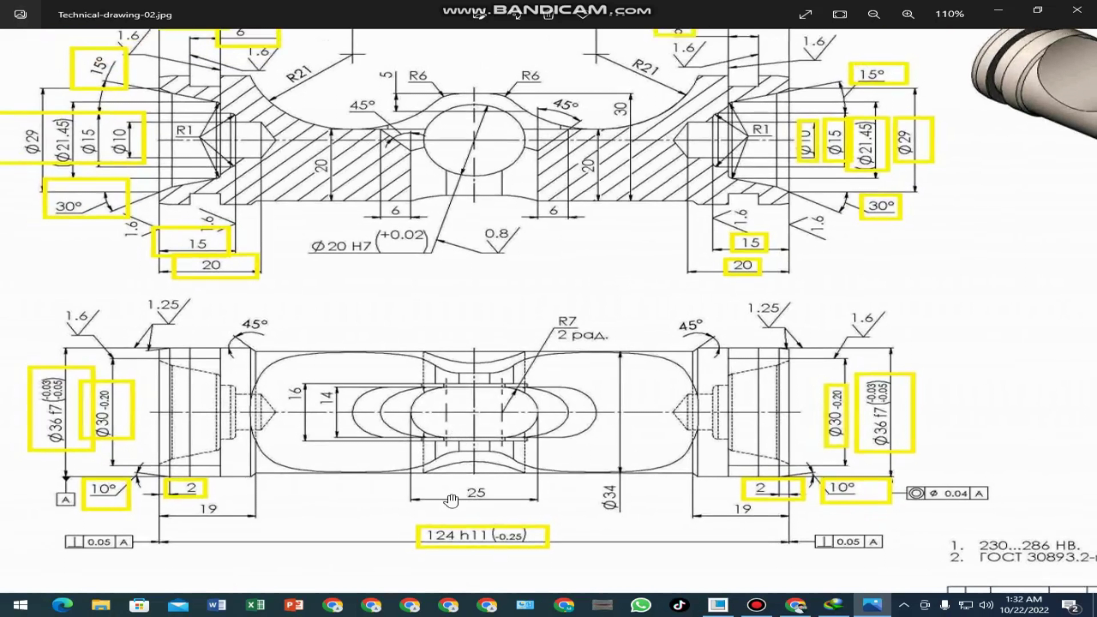
scroll(461, 504, down, 2)
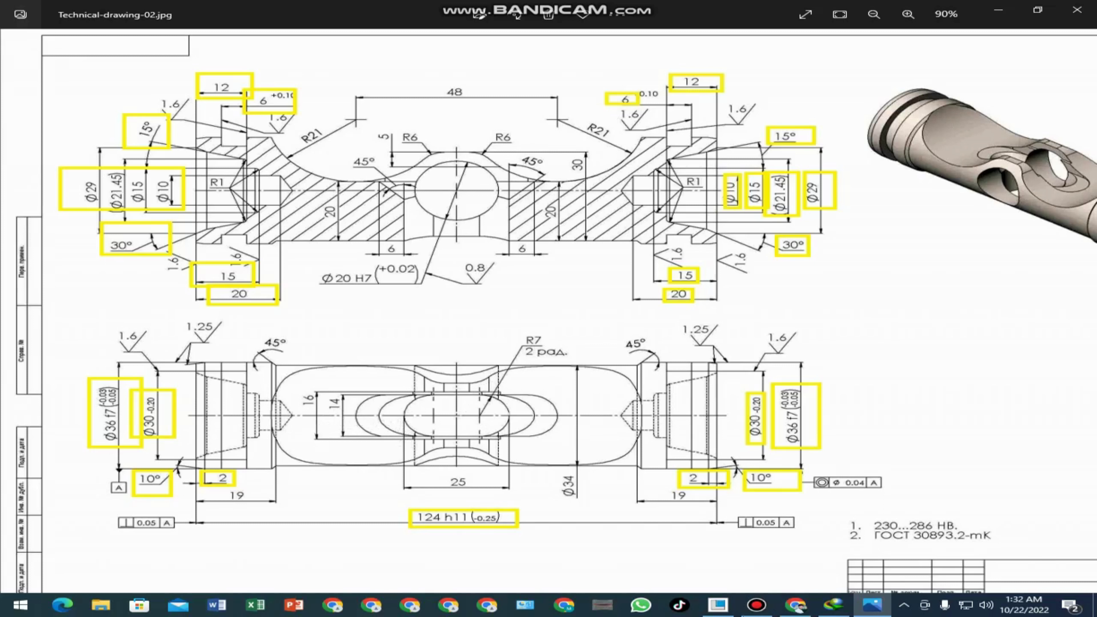
- Start a new extrude sketched on the pocket's flat face, with the piston axis as a reference
click(730, 603)
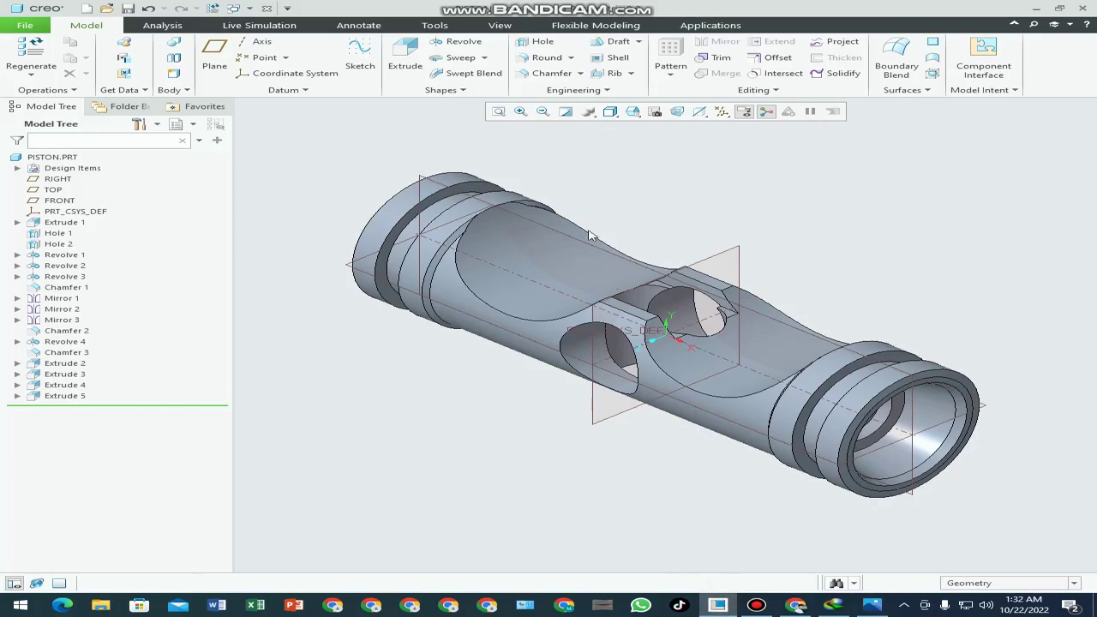
click(405, 60)
click(647, 312)
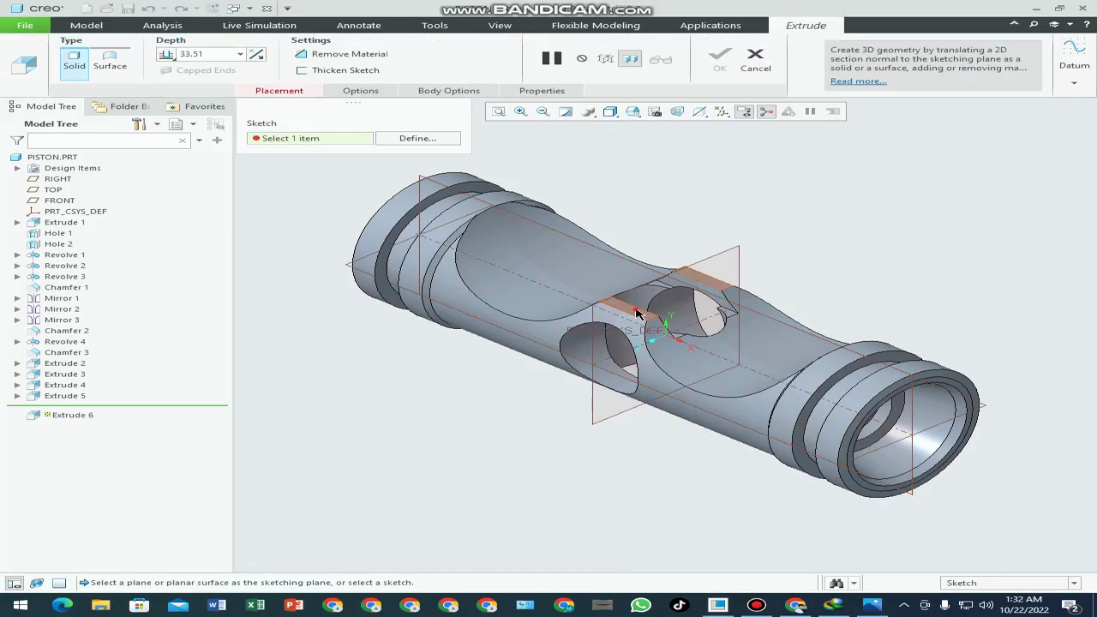
click(20, 73)
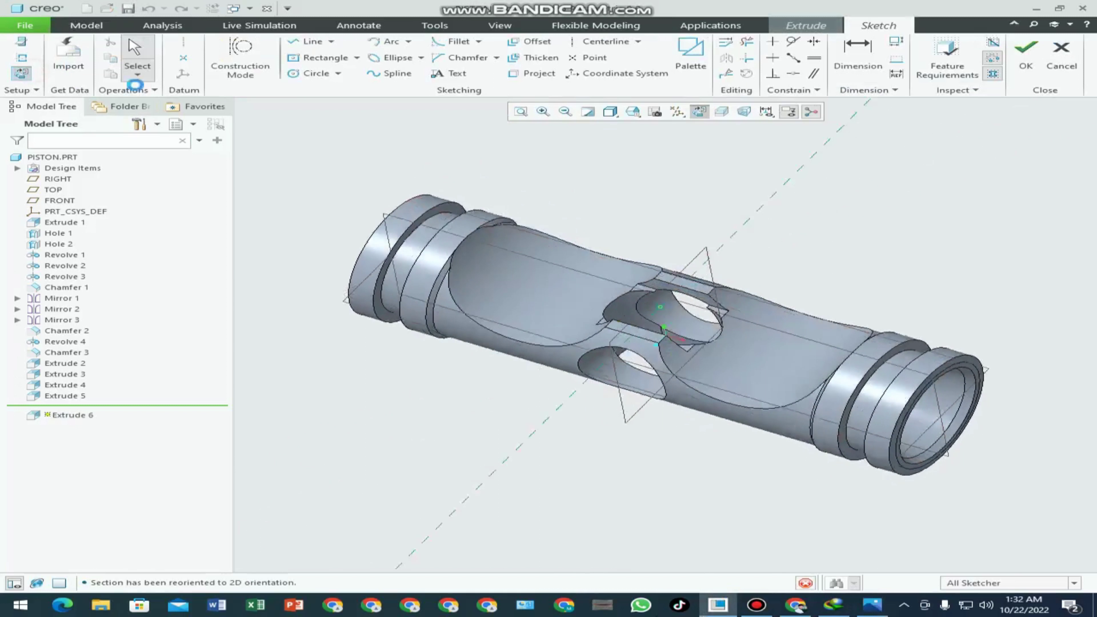
click(19, 58)
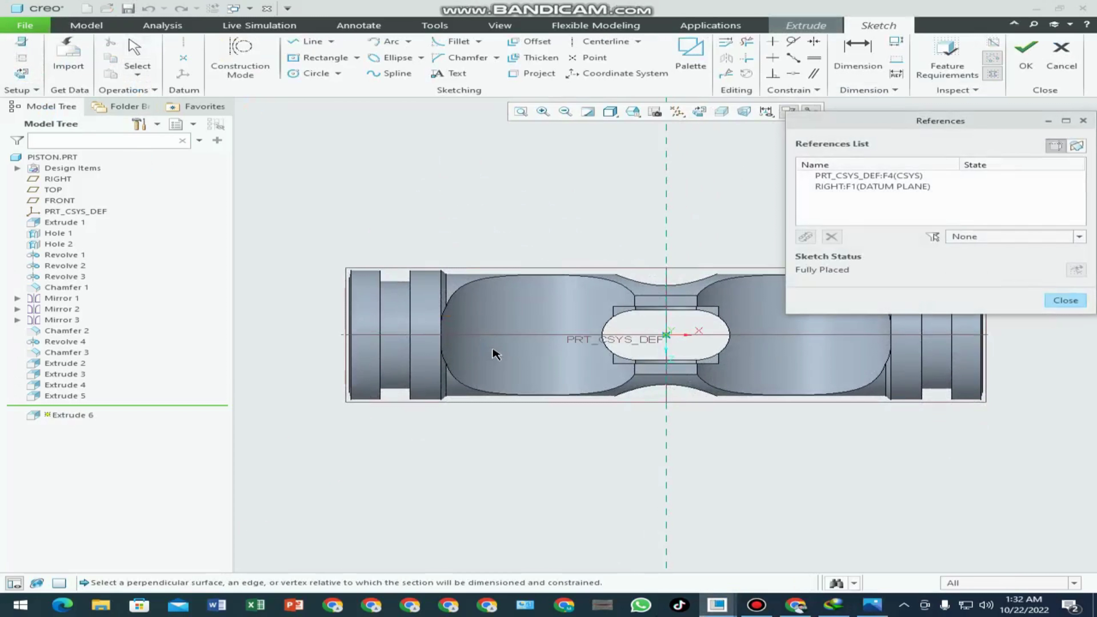
click(495, 335)
click(1066, 300)
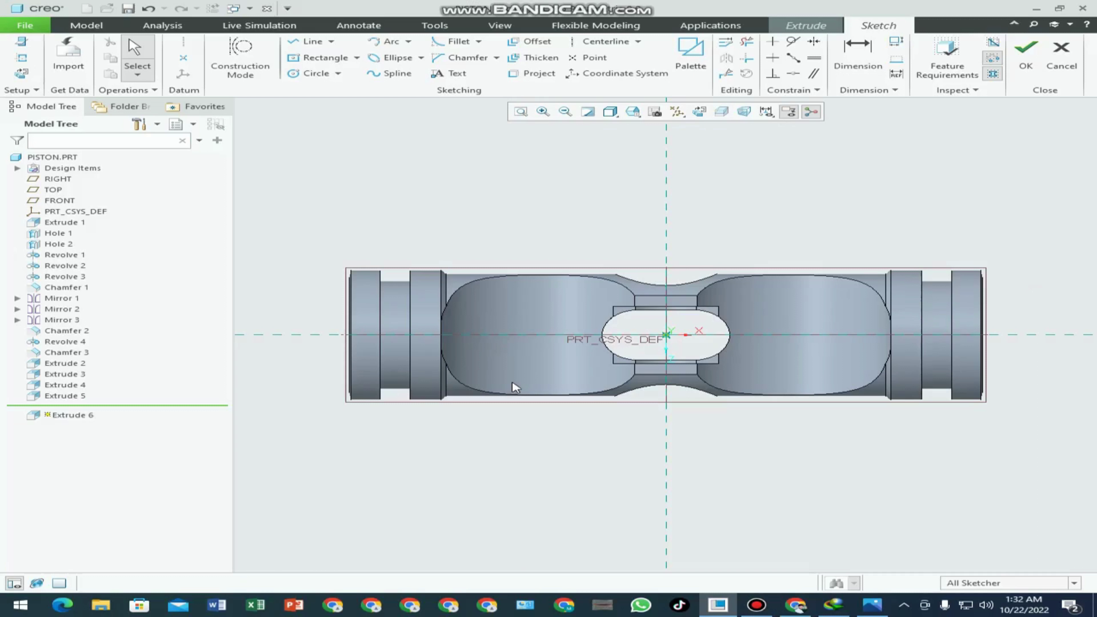
click(20, 58)
scroll(623, 350, up, 3)
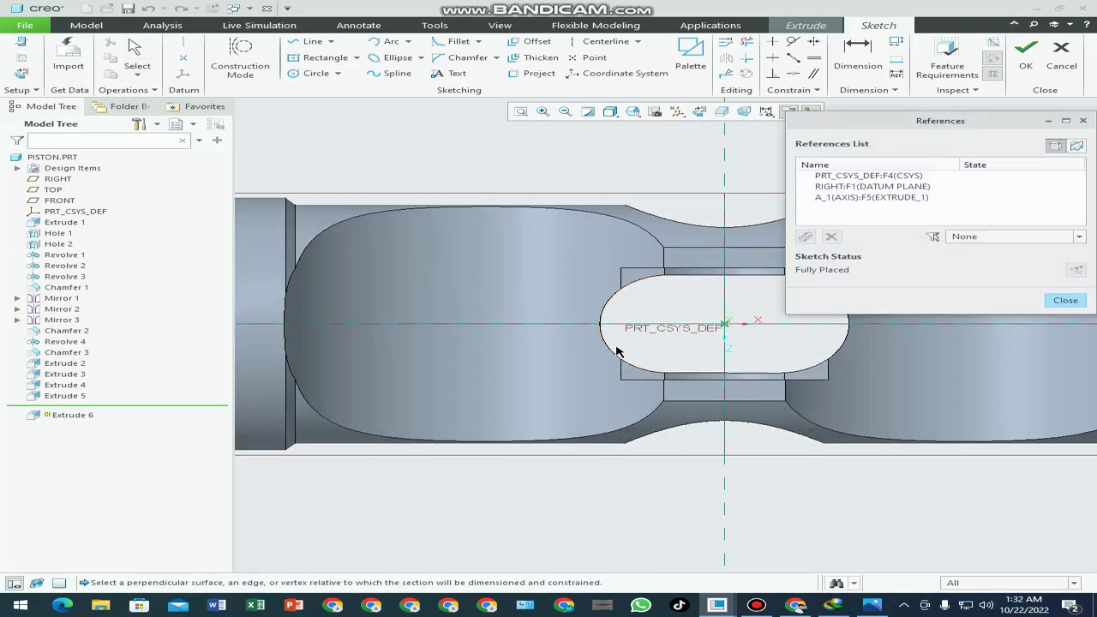
click(1066, 300)
scroll(841, 361, down, 3)
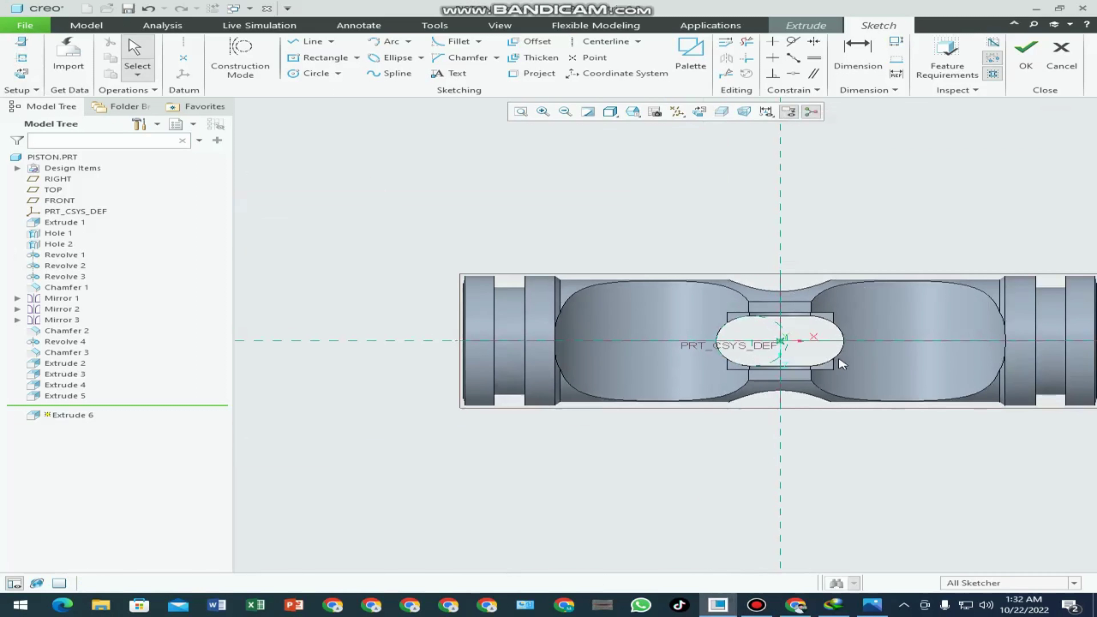
- Draw a Ø14.00 circle centred on the axis left of the slot
click(310, 73)
scroll(653, 341, up, 2)
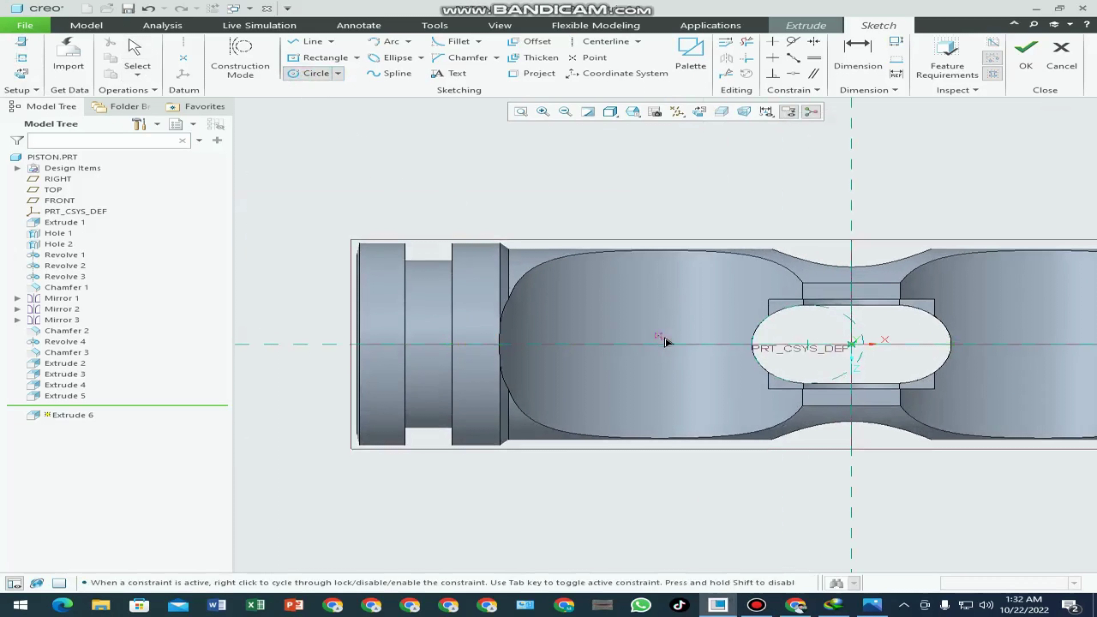
click(695, 345)
click(704, 370)
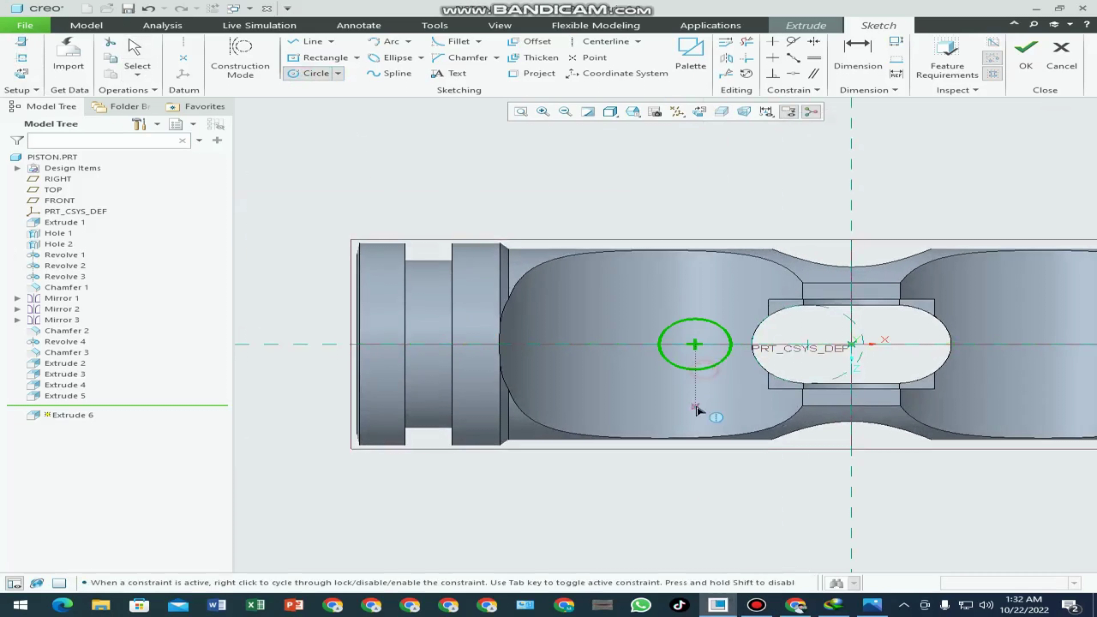
middle_click(634, 373)
double_click(627, 322)
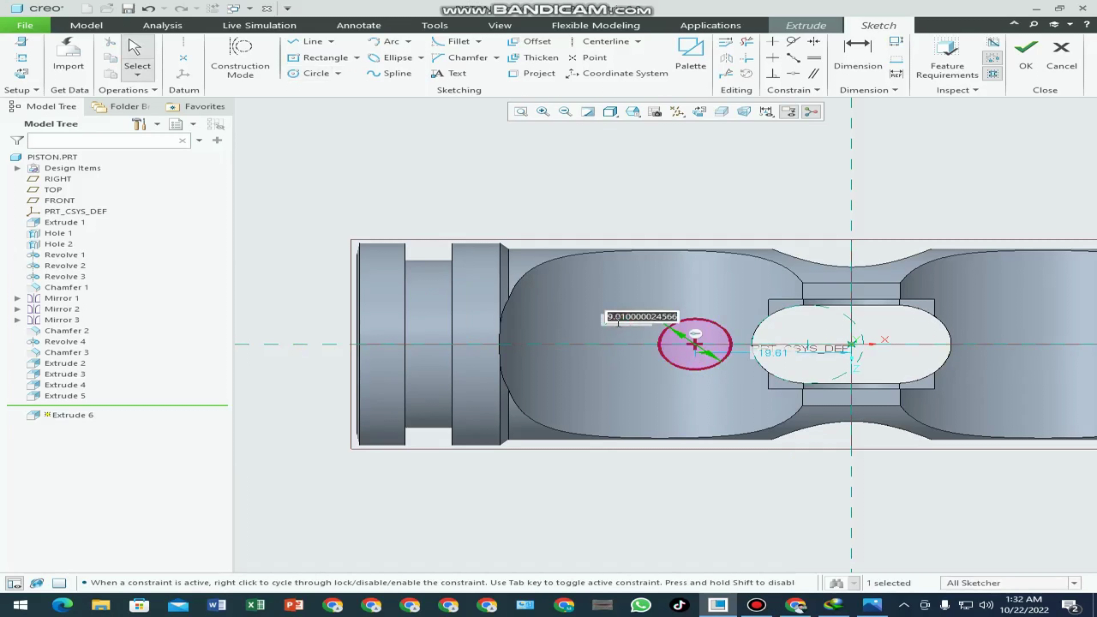
text(Ø 14)
key(Return)
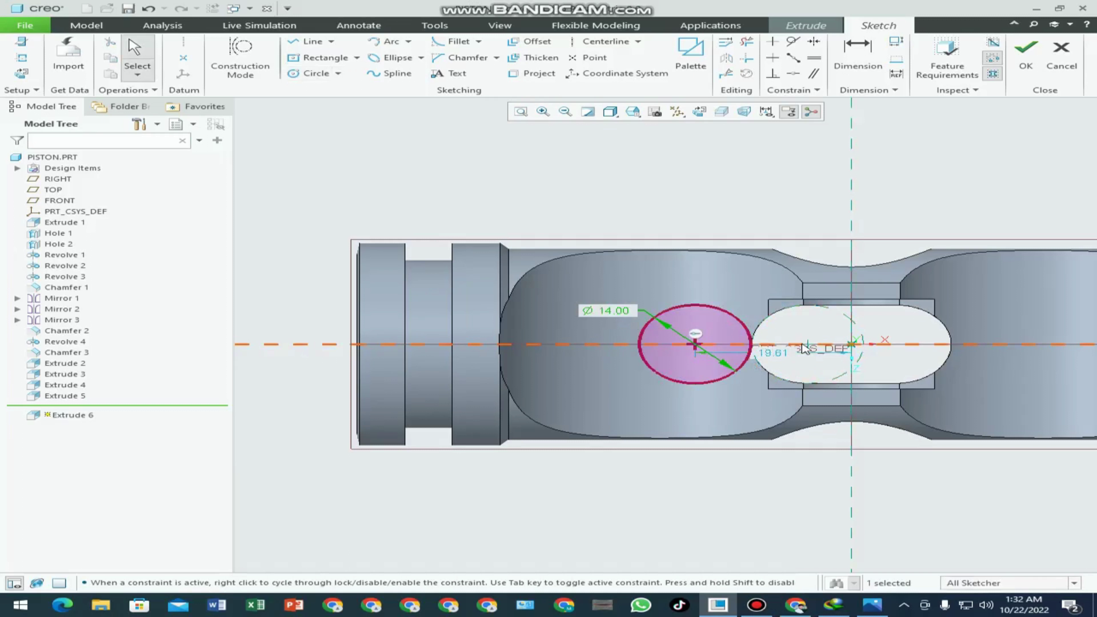
- Dimension the Ø14 circle 16 from the central hole
click(874, 61)
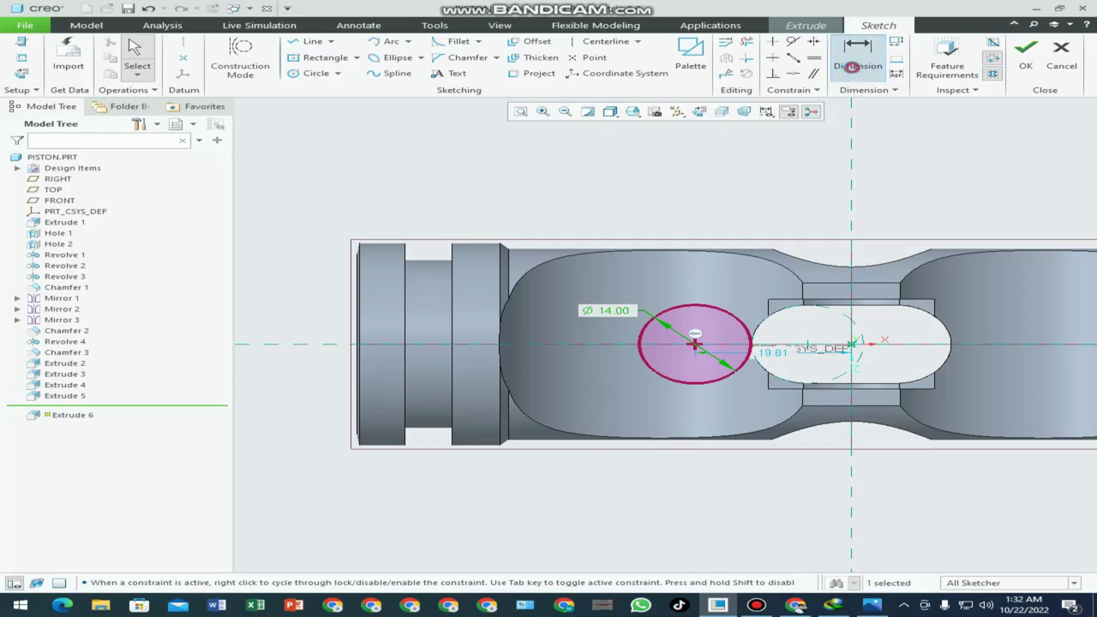
click(640, 346)
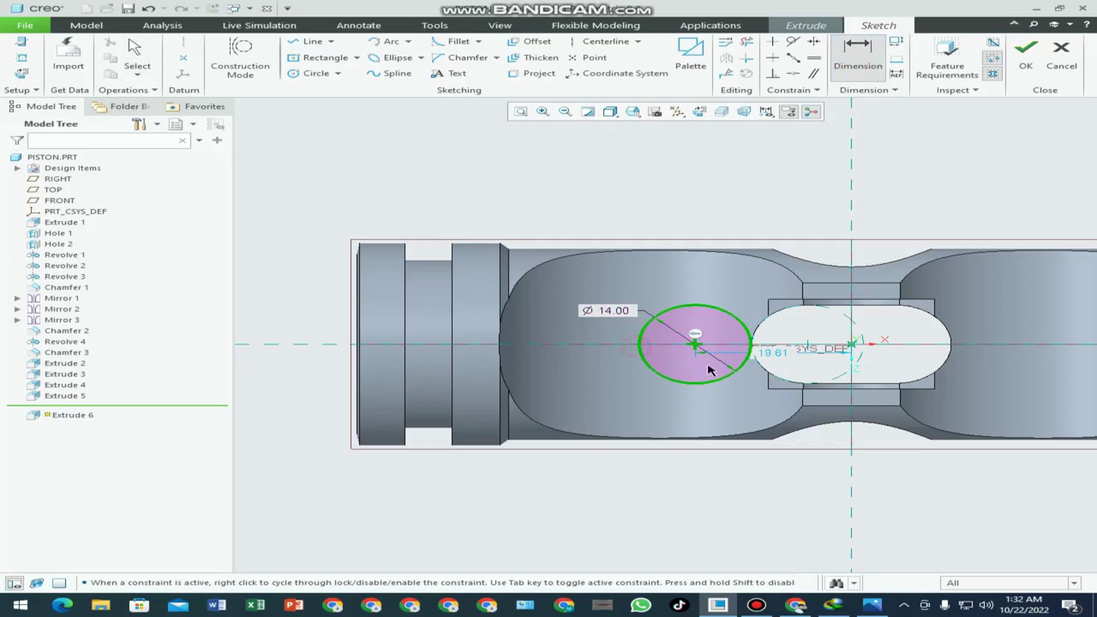
click(759, 365)
middle_click(740, 408)
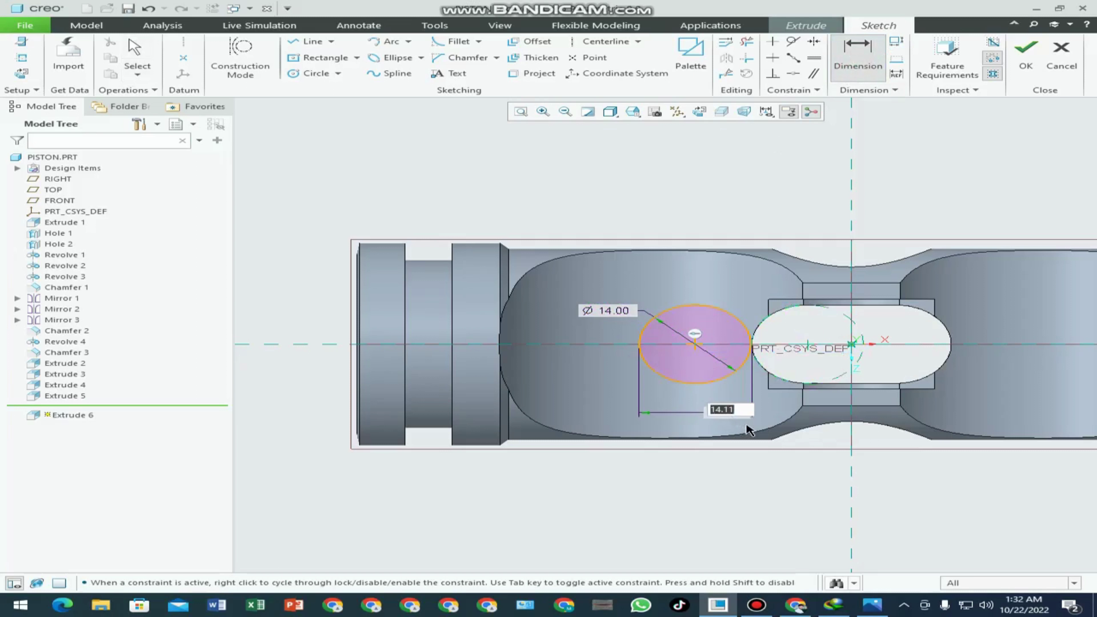
text(16)
key(Return)
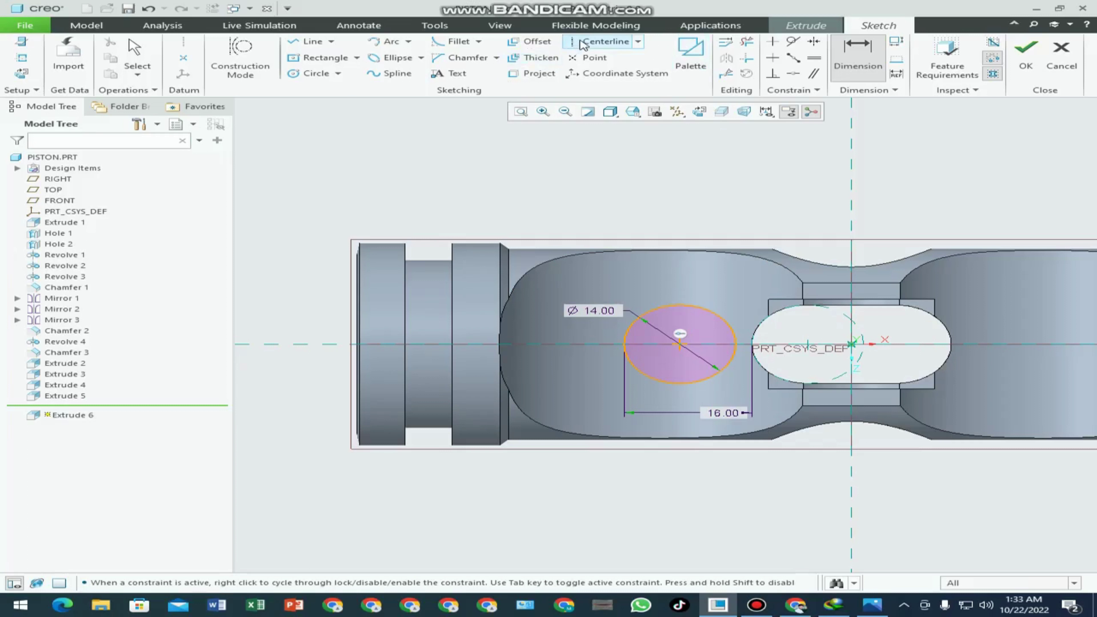
- Add a vertical centreline through the slot centre and mirror the Ø14 circle across it
click(605, 41)
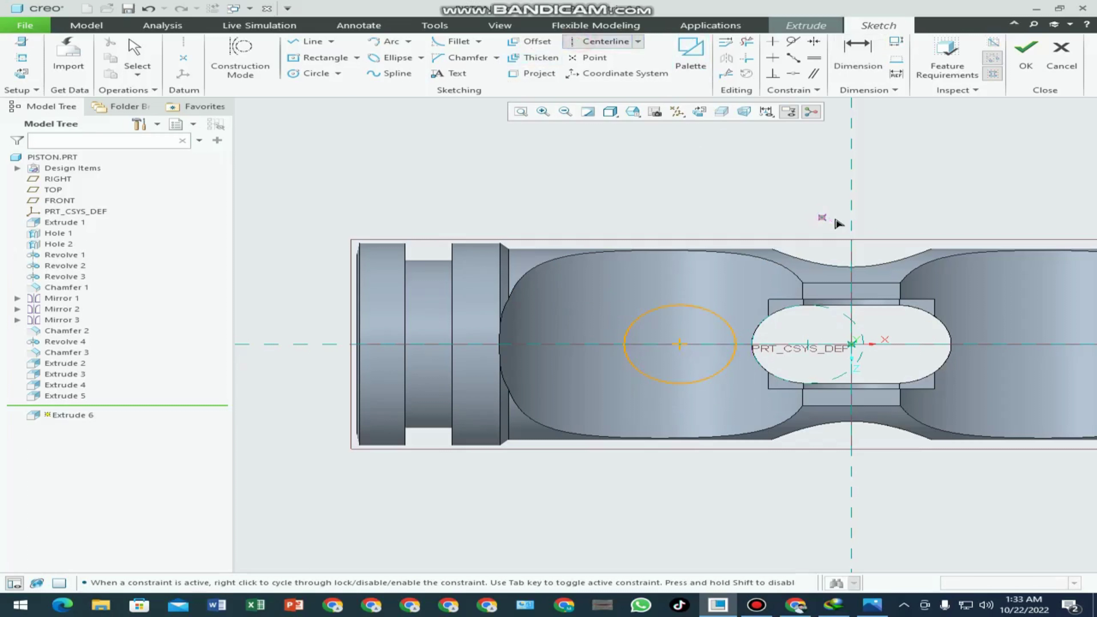
click(851, 241)
middle_click(851, 241)
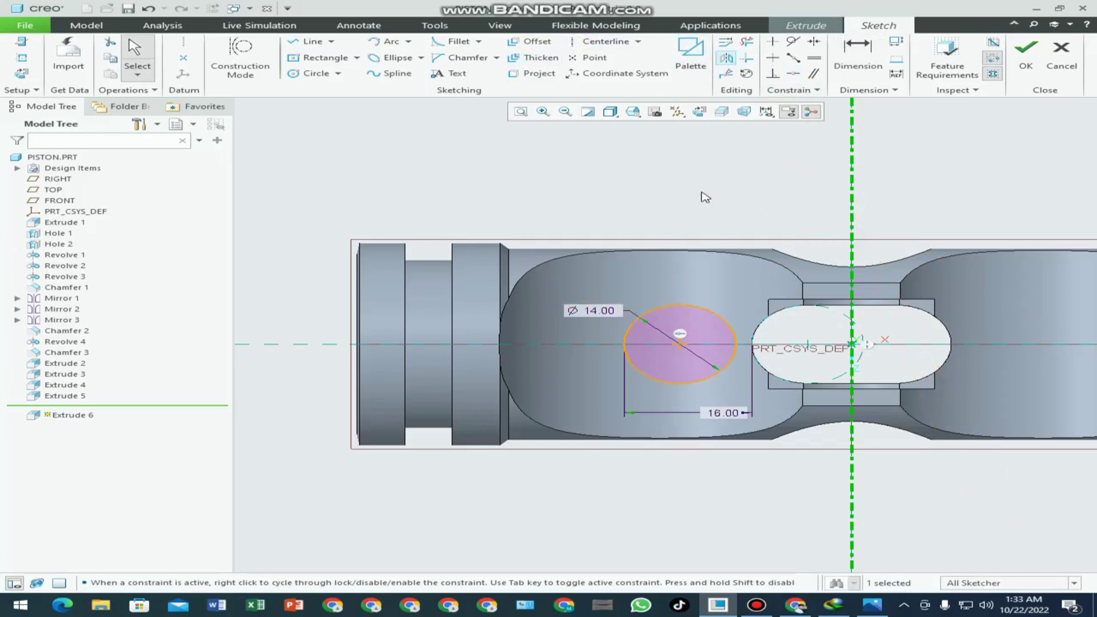
click(688, 305)
click(726, 75)
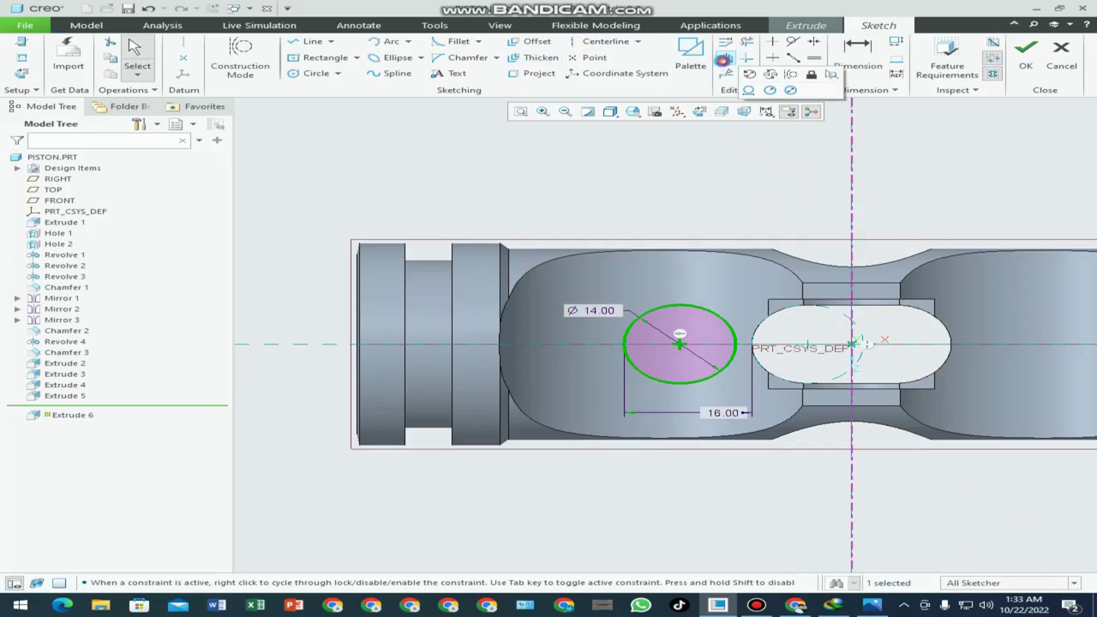
click(852, 173)
scroll(678, 308, down, 1)
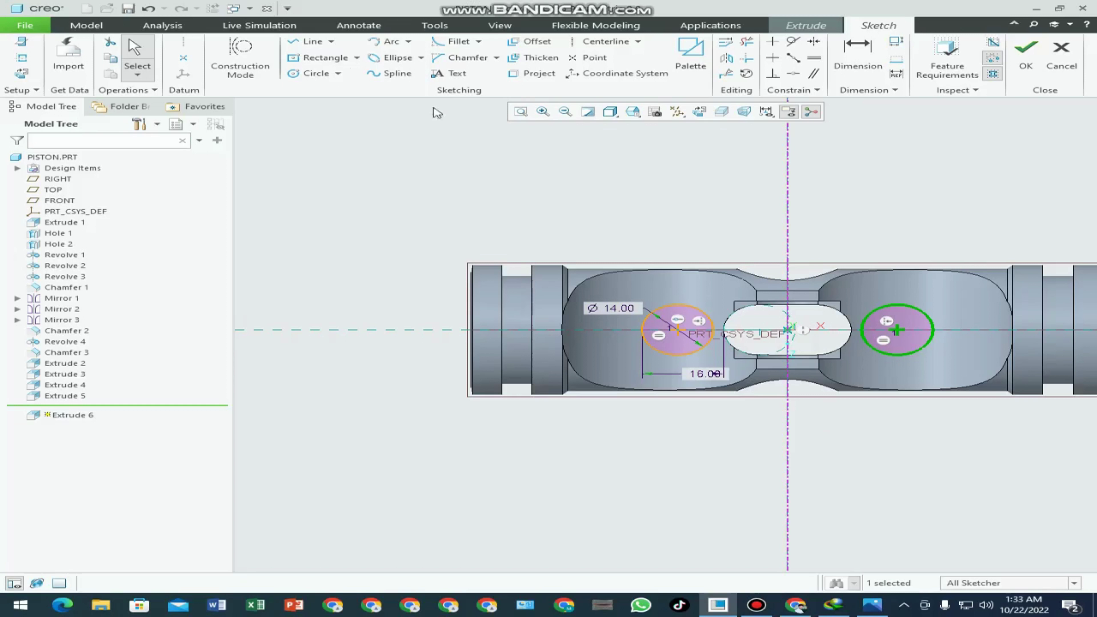
- Draw a line tangent across the tops of both circles, then bring up the reference drawing
click(311, 41)
scroll(957, 341, up, 2)
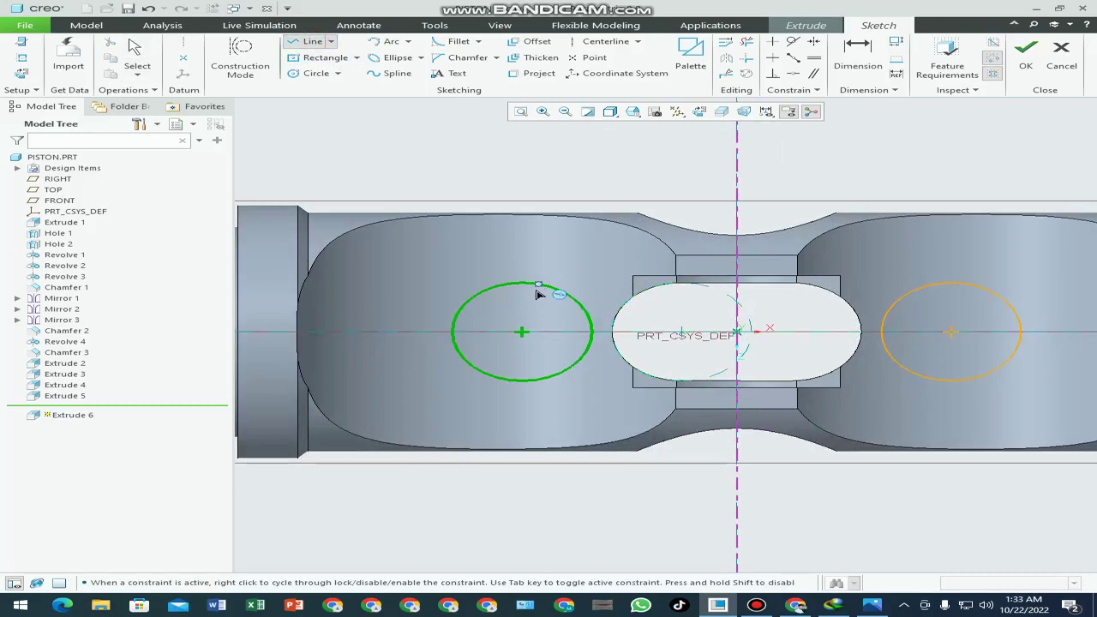
click(522, 284)
click(952, 283)
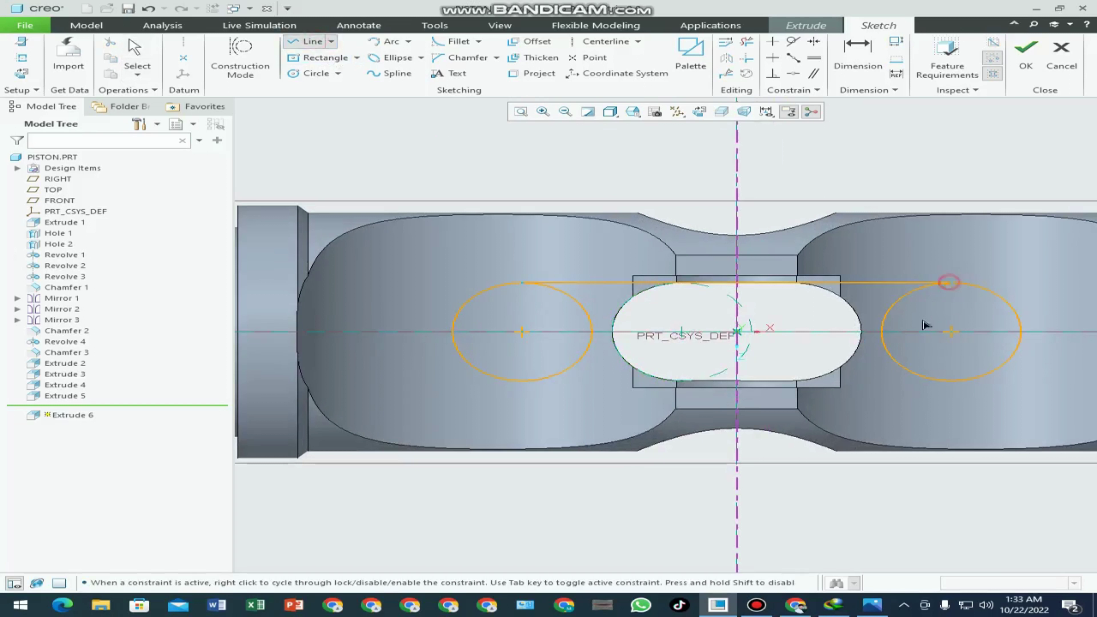
middle_click(877, 508)
middle_click(594, 523)
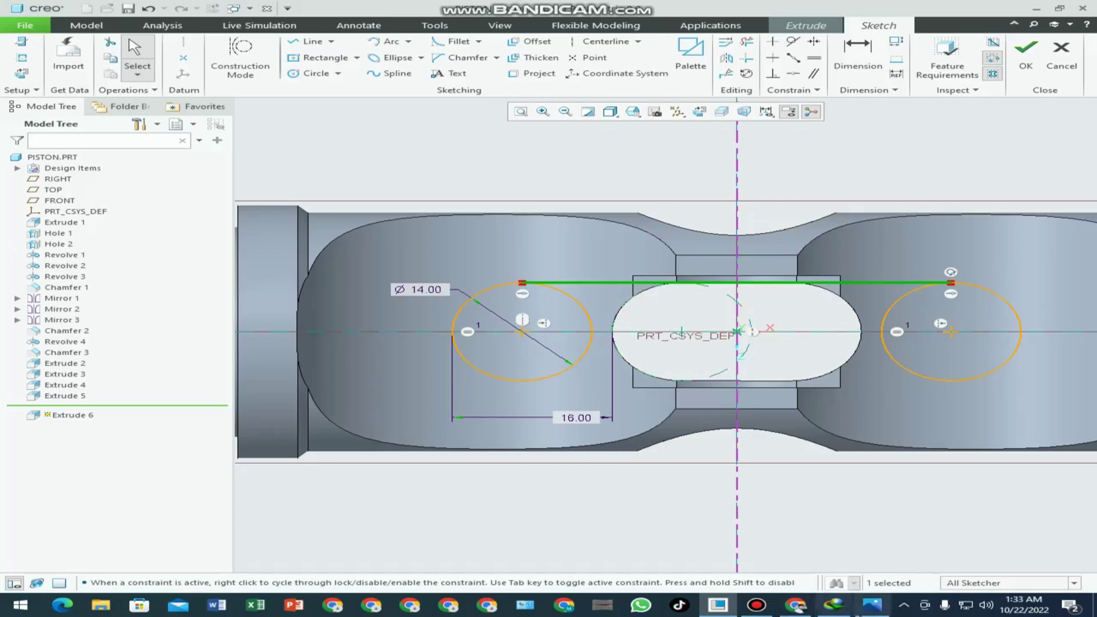
click(872, 605)
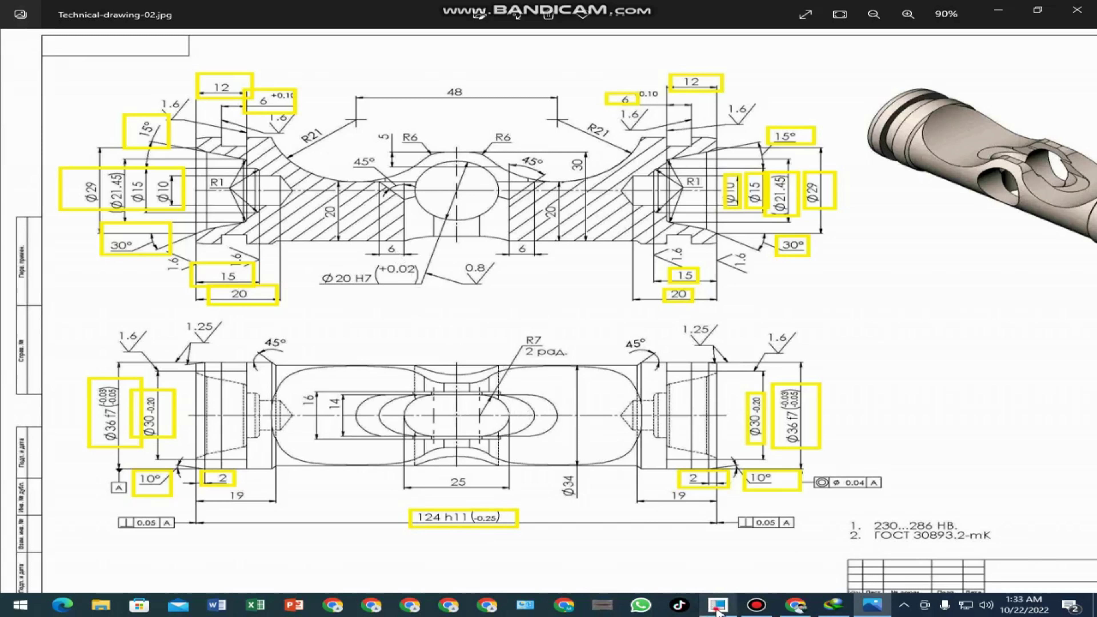
- Return from the drawing to the Creo Extrude 6 sketch
click(717, 607)
- Change the circle offset to 6.00 and add a bottom tangent line between the circles
double_click(580, 418)
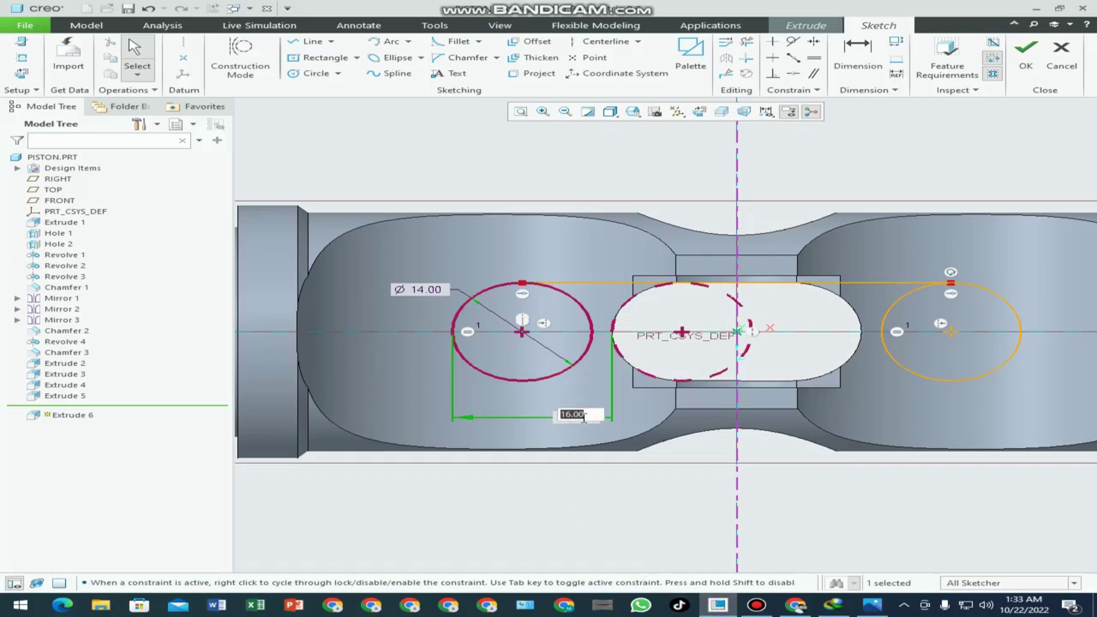
text(6)
key(Return)
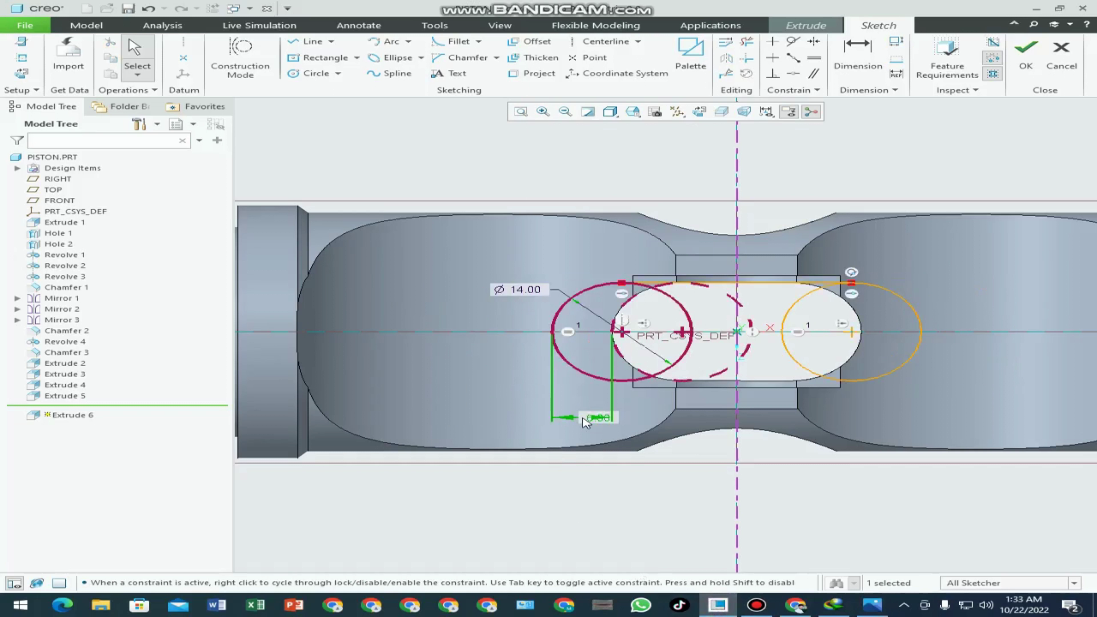
scroll(585, 417, down, 2)
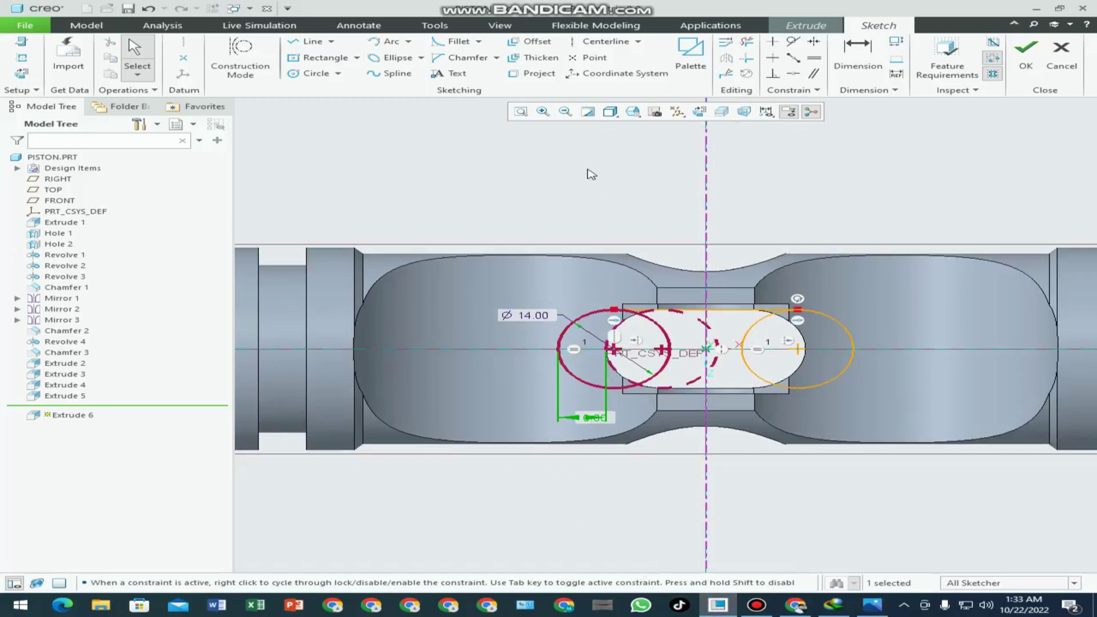
click(312, 41)
scroll(622, 388, up, 2)
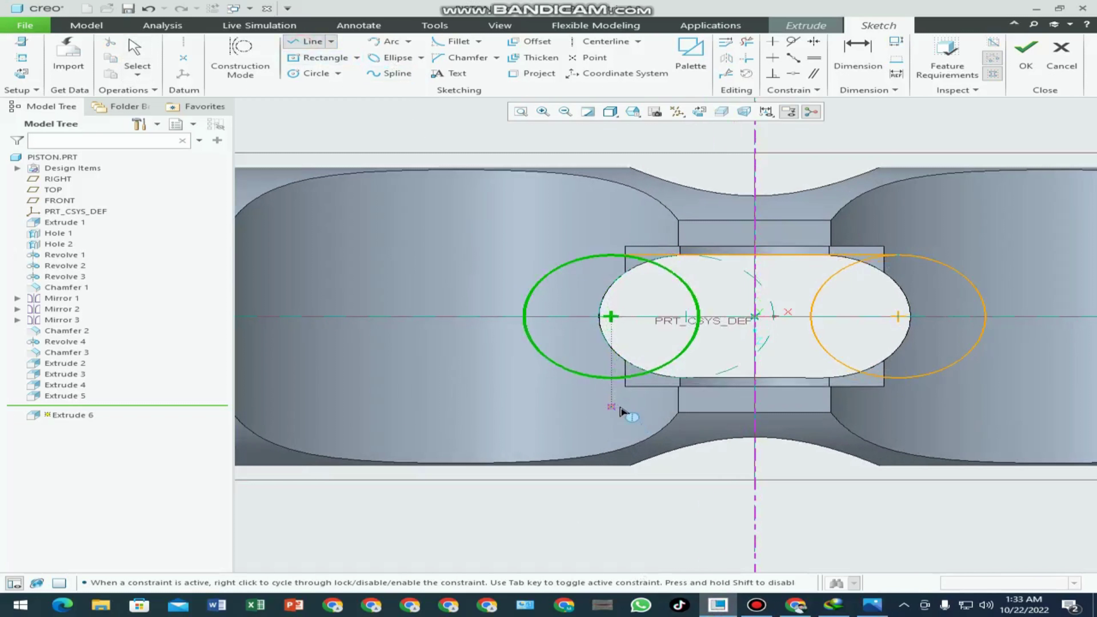
click(612, 380)
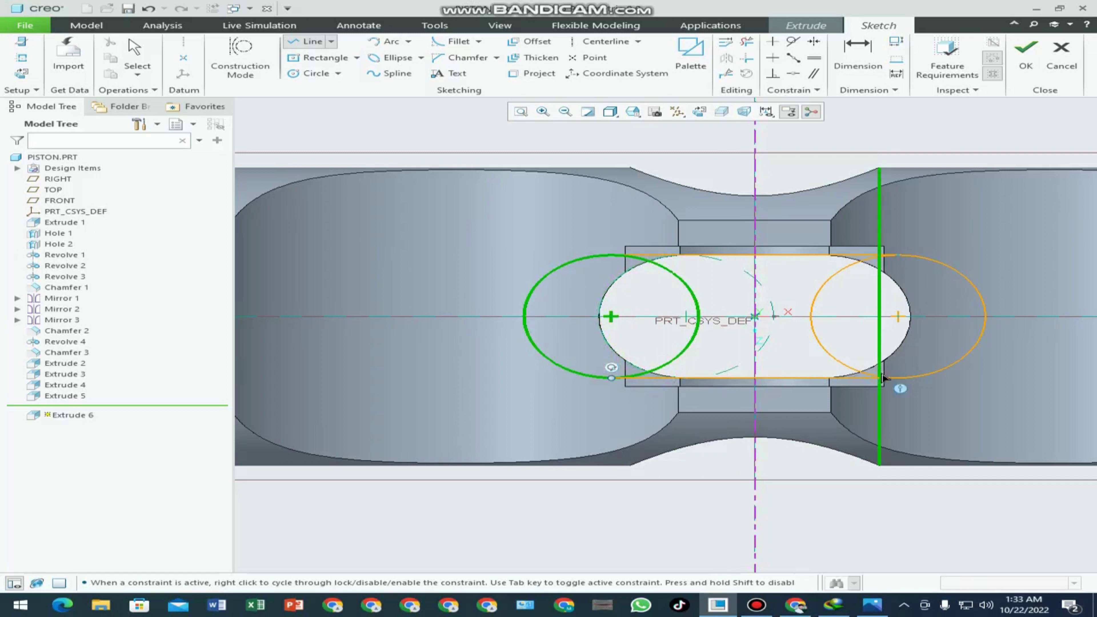
click(899, 379)
middle_click(939, 431)
middle_click(588, 189)
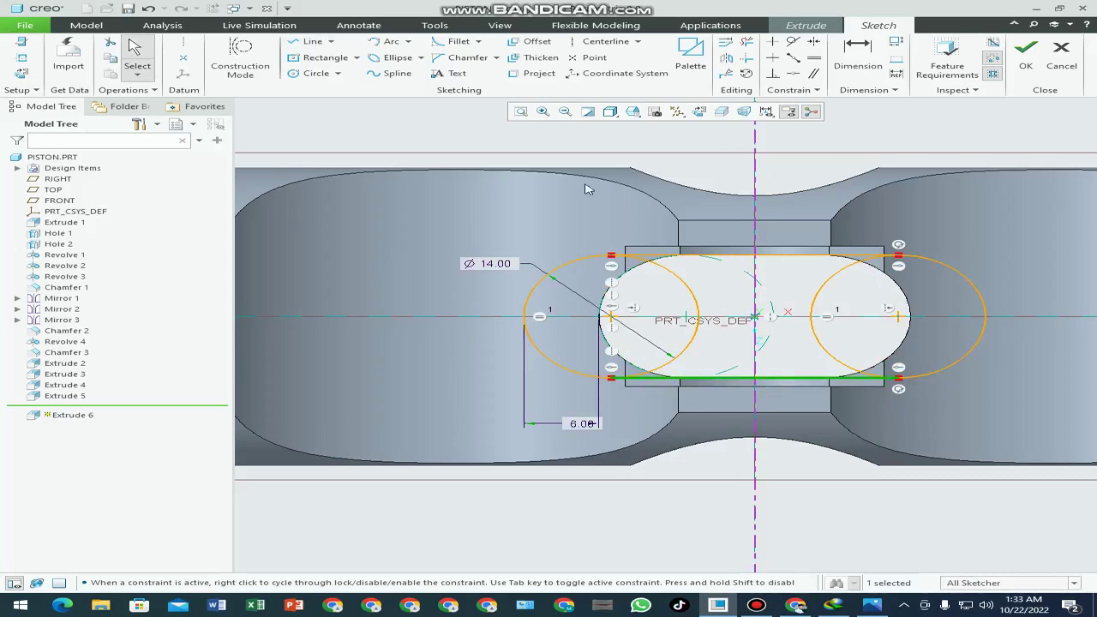
- Trim the inner arcs and stray line into an obround outline and finish the sketch
click(747, 41)
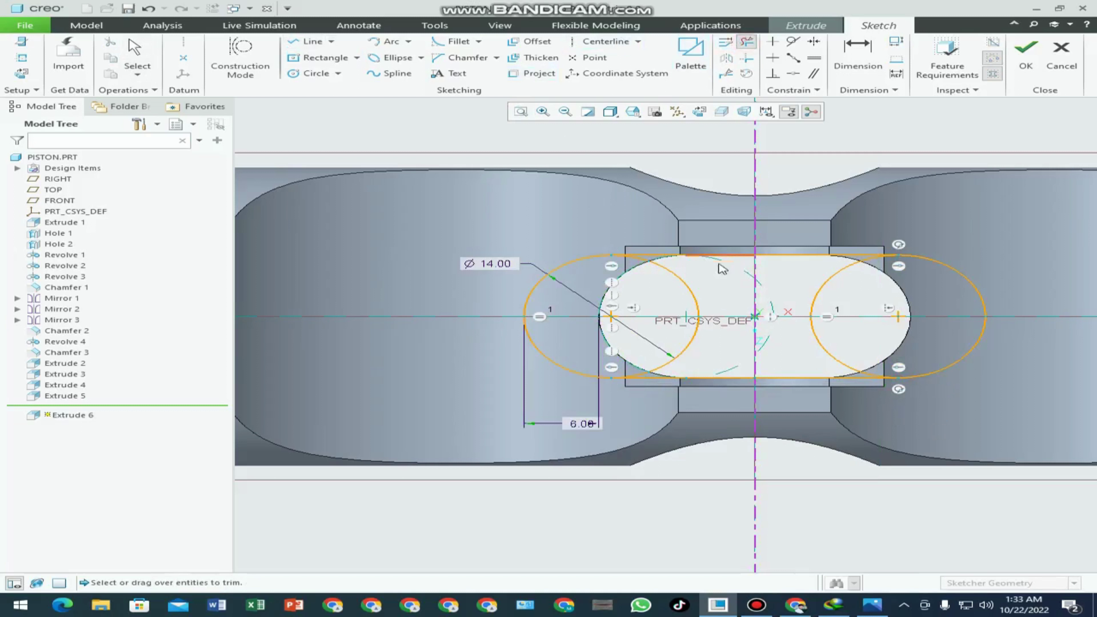
mouse_move(709, 296)
mouse_down()
mouse_move(656, 287)
mouse_move(847, 284)
mouse_up()
drag(837, 333, 661, 365)
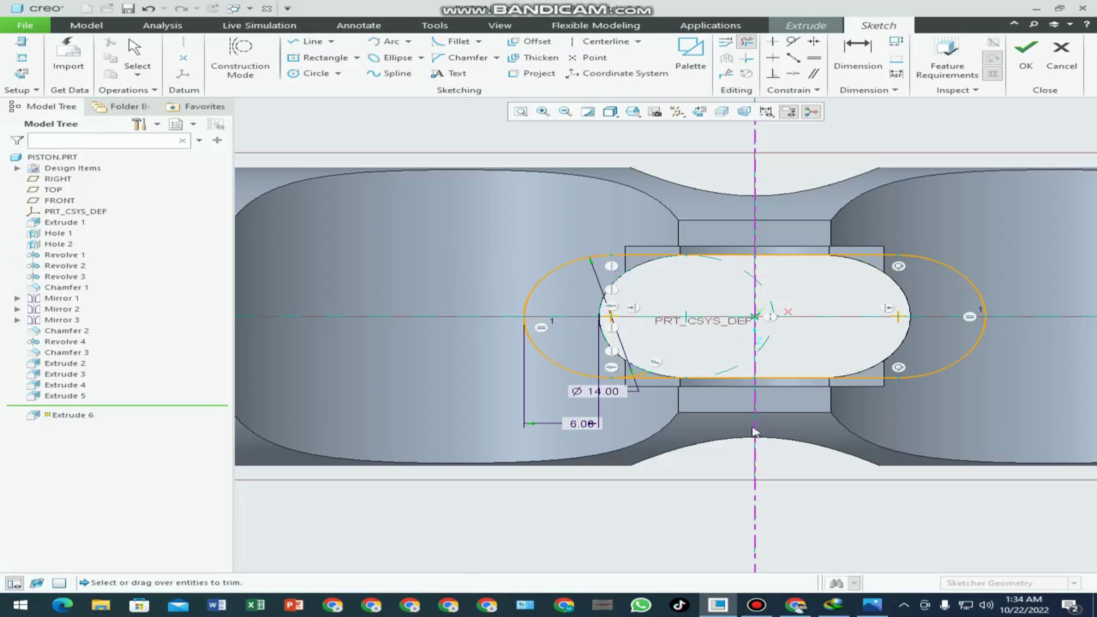
middle_click(689, 549)
scroll(642, 400, down, 3)
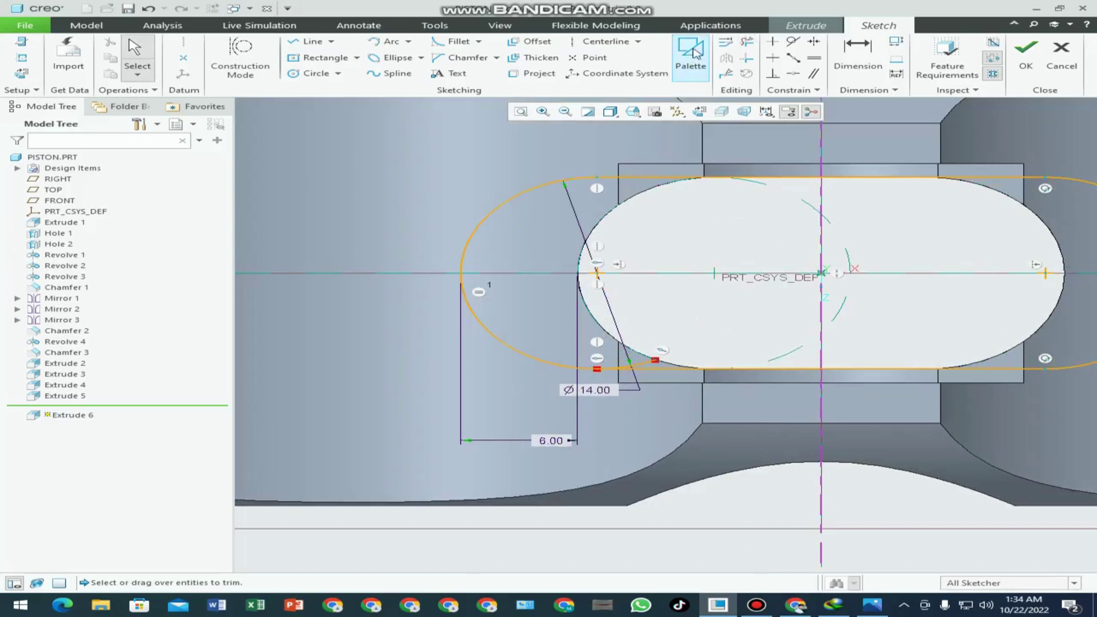
click(747, 41)
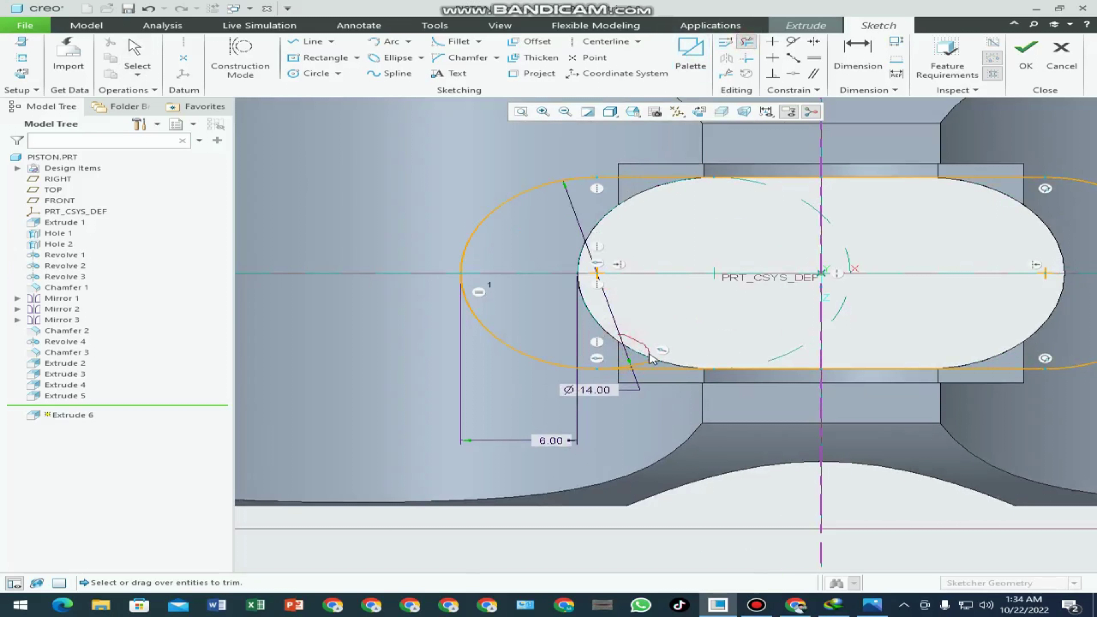
drag(622, 339, 650, 364)
scroll(722, 517, up, 3)
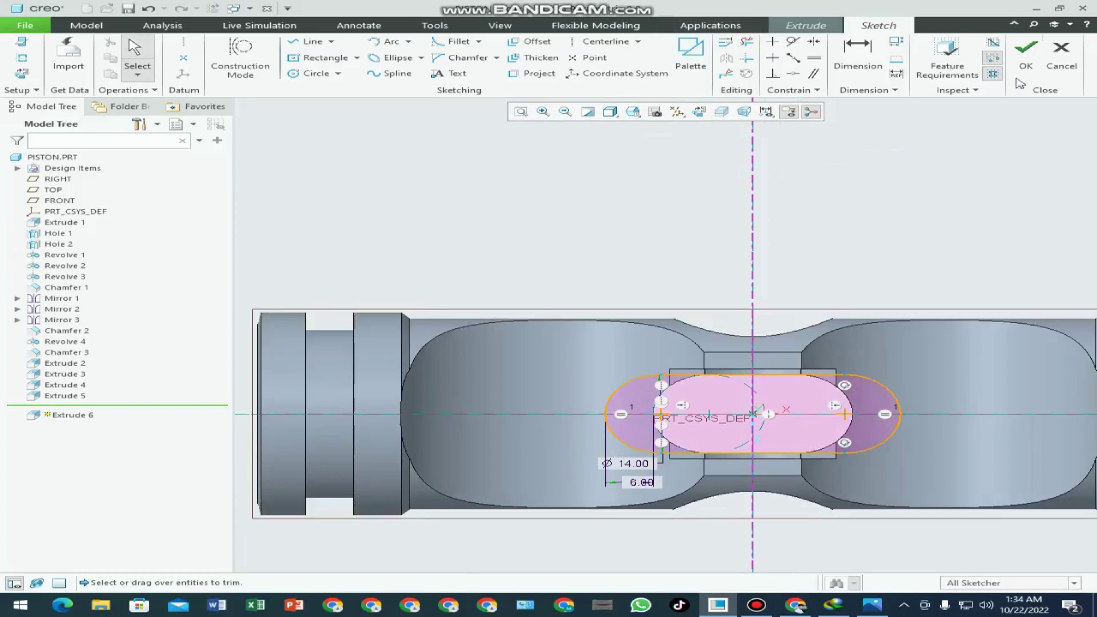
click(1026, 52)
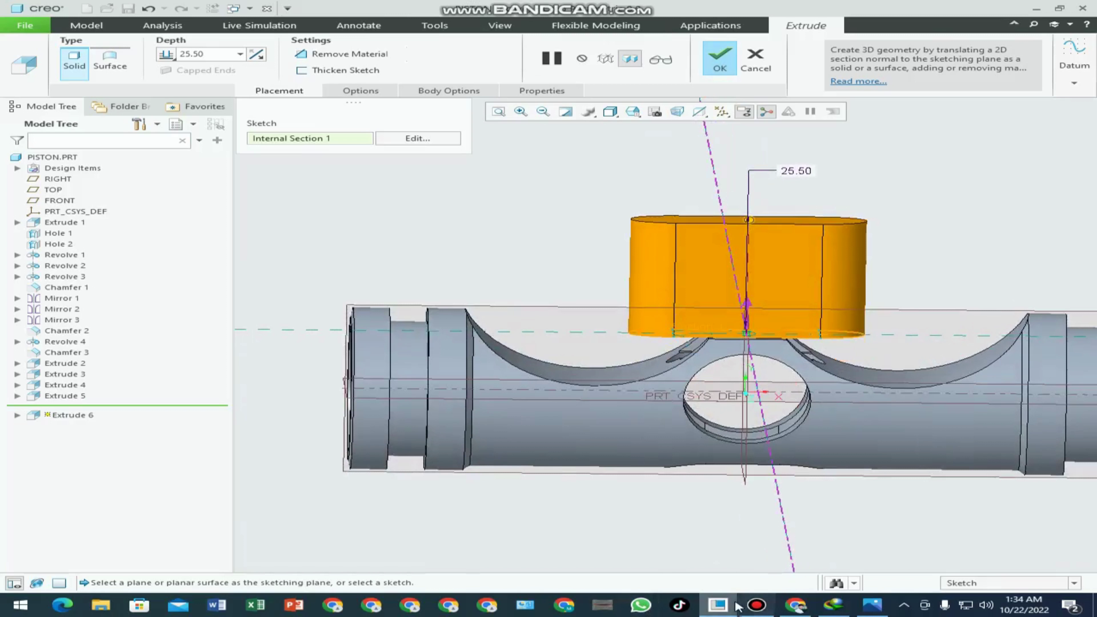
- Flip the obround extrusion into the piston as a 5.00-deep remove-material cut
click(720, 606)
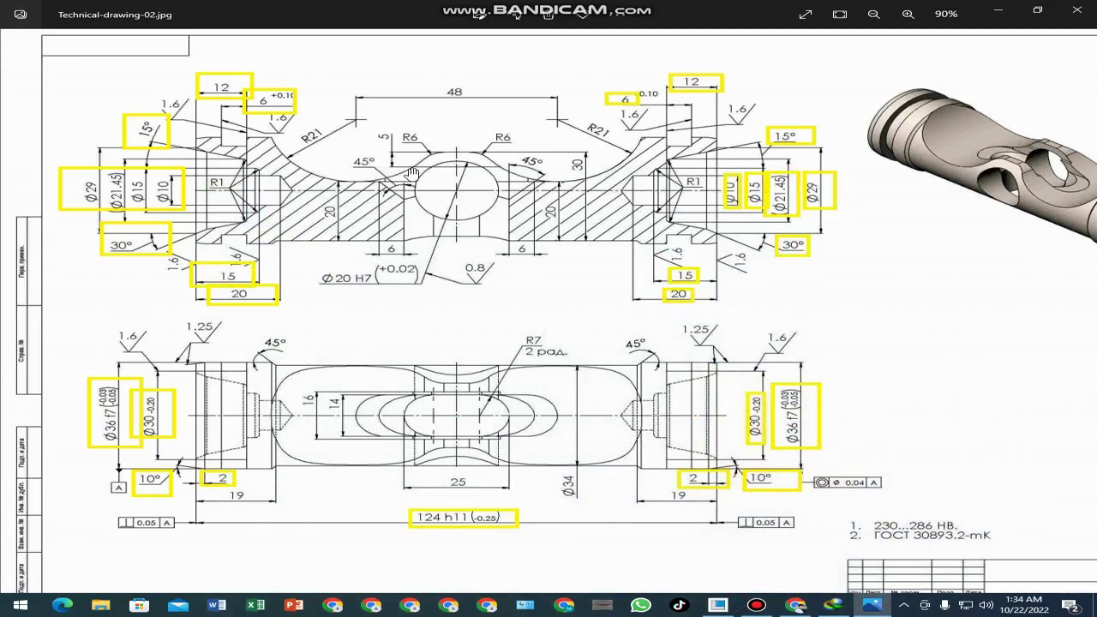
click(719, 605)
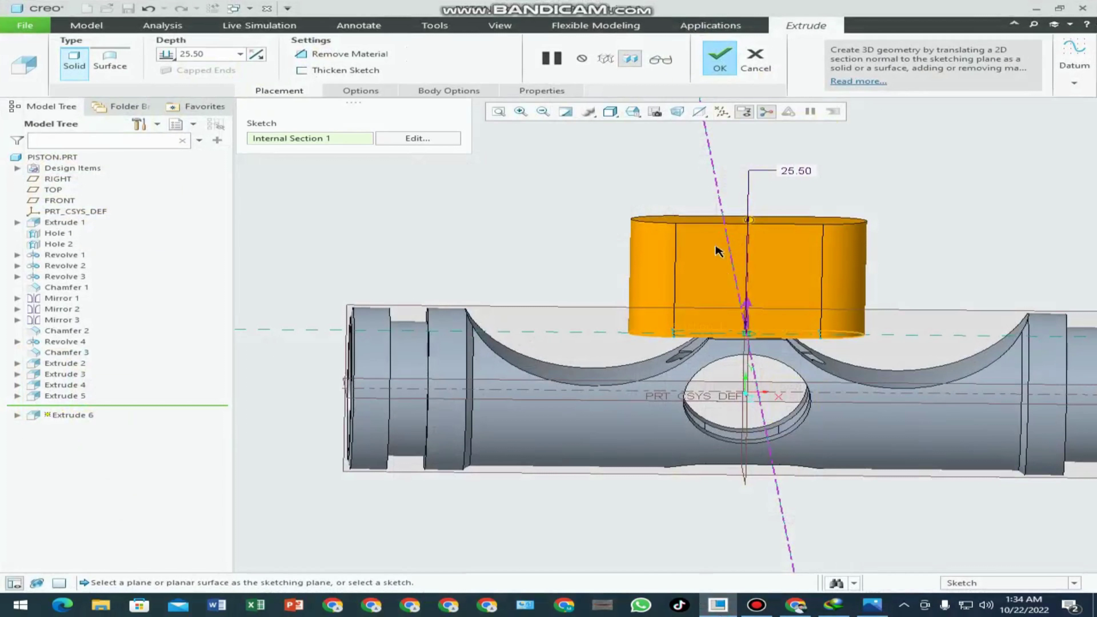
click(749, 305)
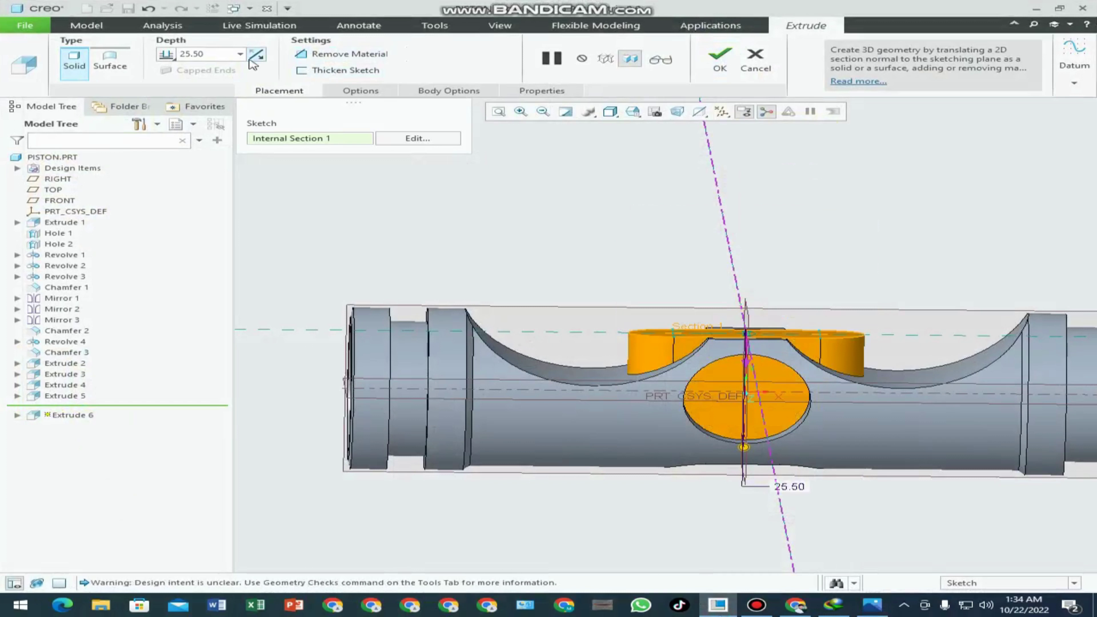
click(228, 55)
text(5)
key(Return)
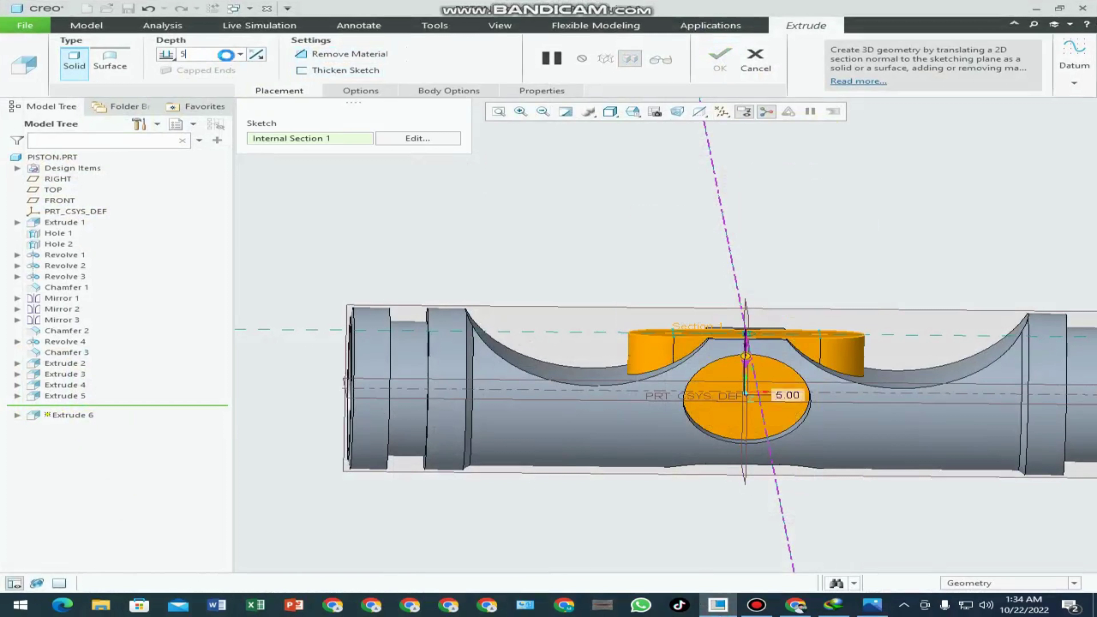
click(345, 53)
mouse_move(682, 233)
middle_down()
mouse_move(666, 257)
mouse_move(630, 253)
middle_up()
click(217, 55)
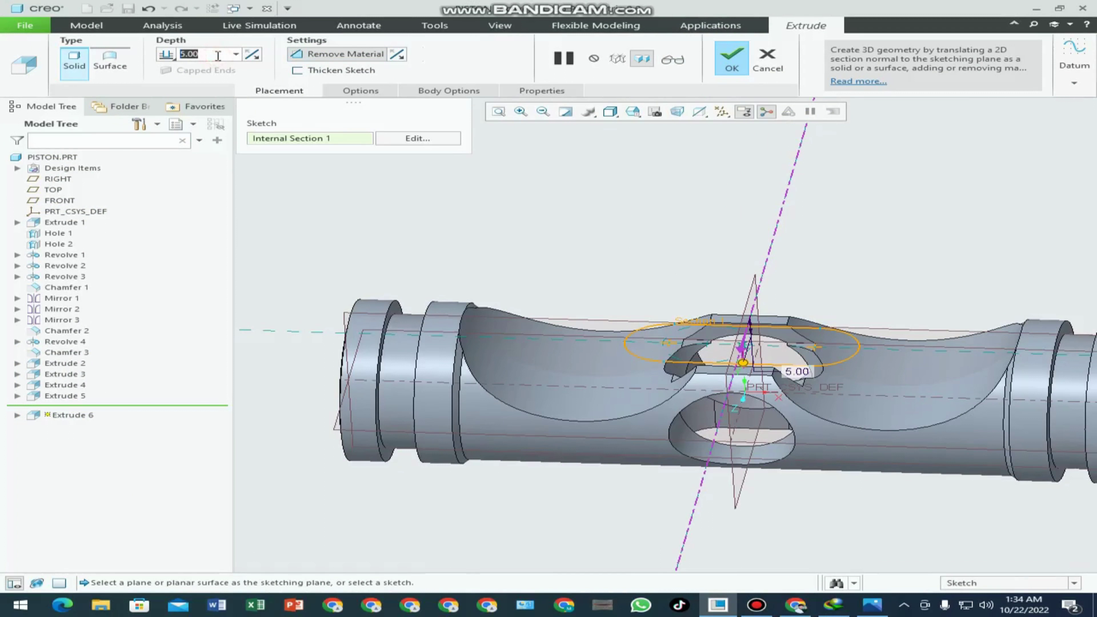
- Make the obround cut symmetric and extend its depth to 99.20 through the piston
click(168, 55)
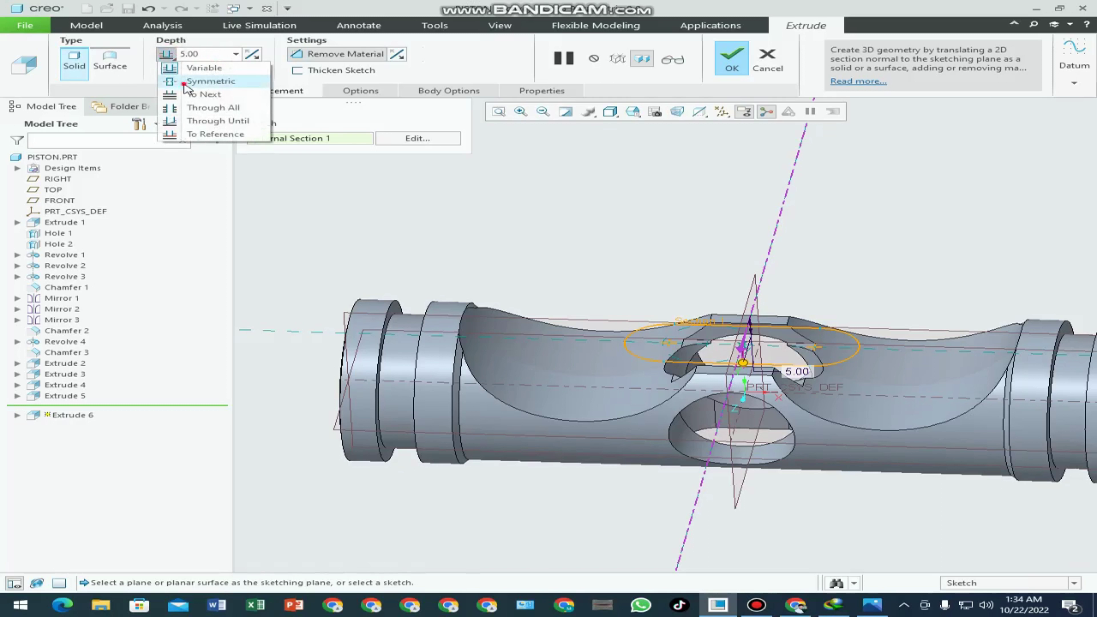
click(192, 81)
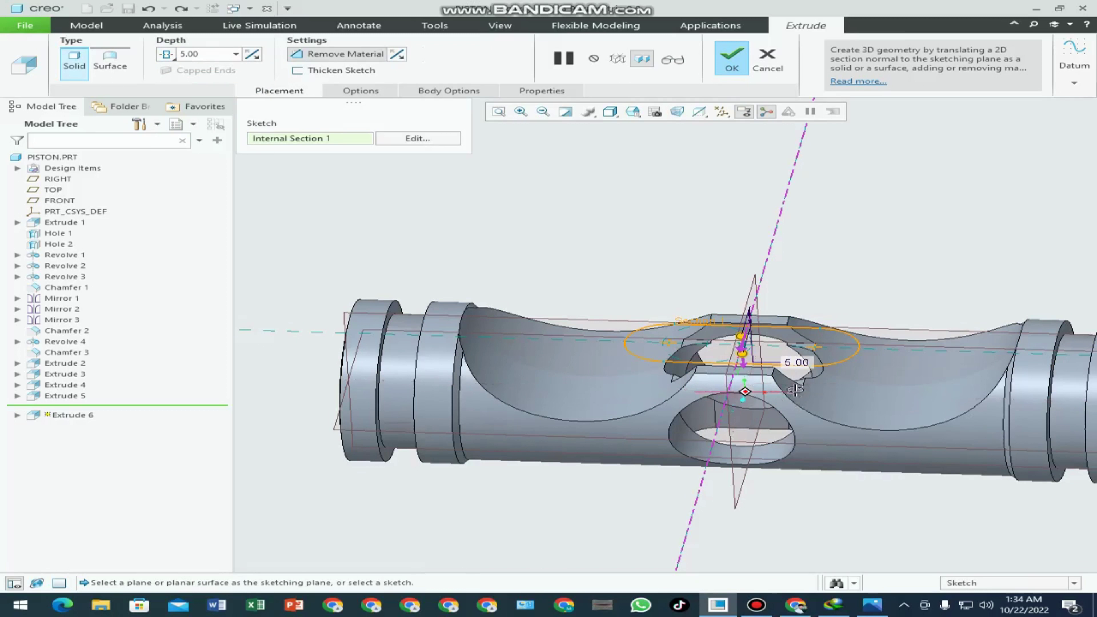
mouse_move(752, 389)
middle_down()
mouse_move(750, 378)
mouse_move(748, 389)
middle_up()
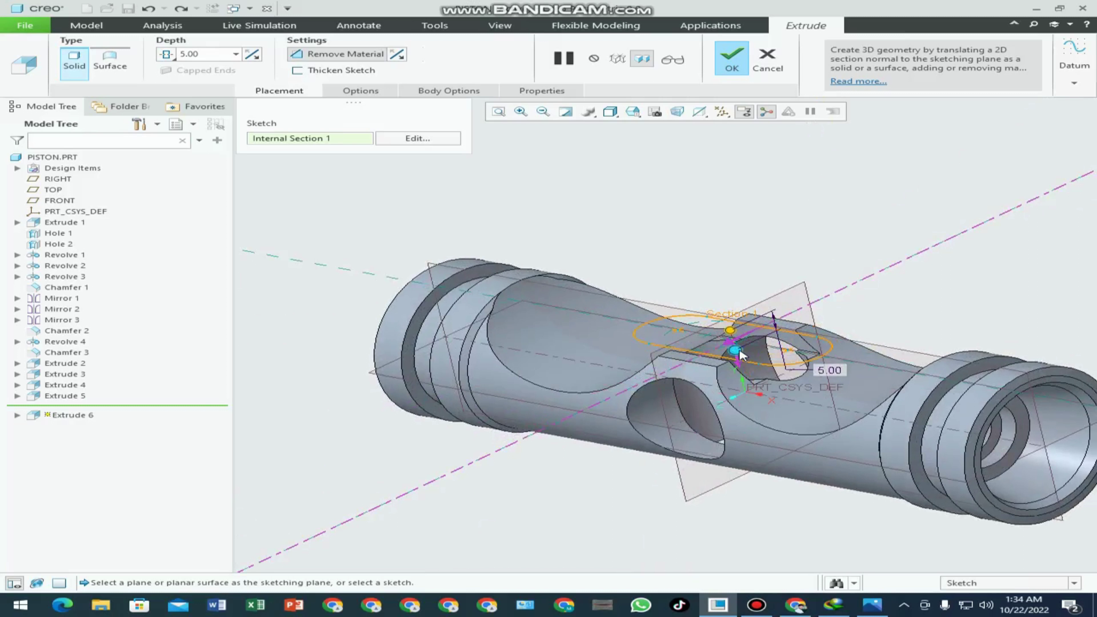
mouse_move(741, 355)
mouse_down()
mouse_move(779, 509)
mouse_move(693, 483)
mouse_up()
mouse_move(693, 483)
middle_down()
mouse_move(703, 524)
mouse_move(723, 504)
mouse_move(711, 512)
middle_up()
click(718, 605)
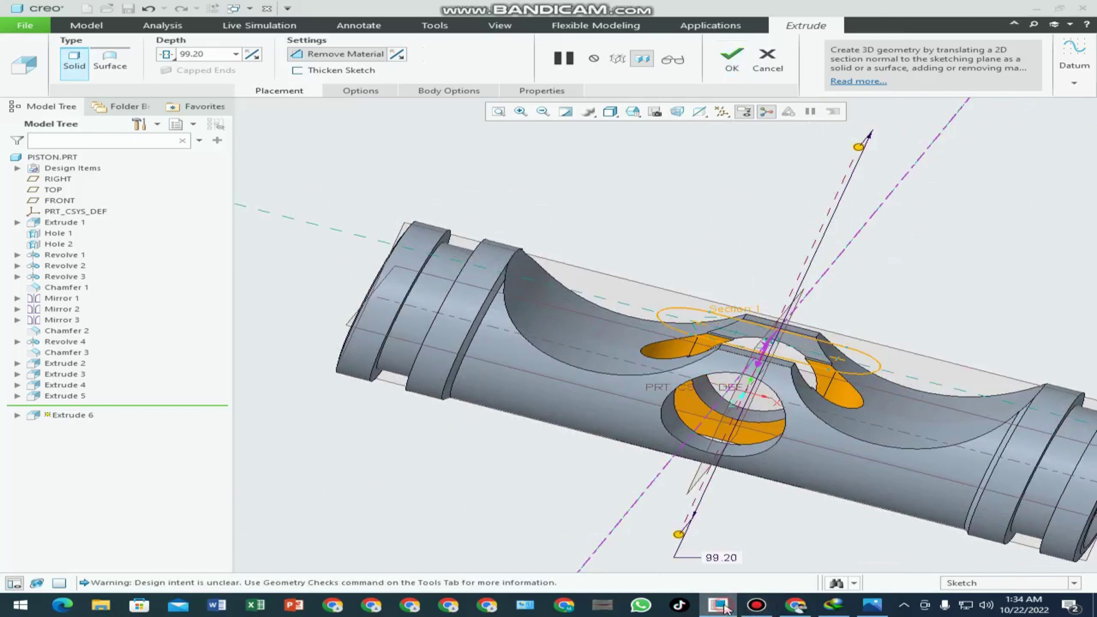
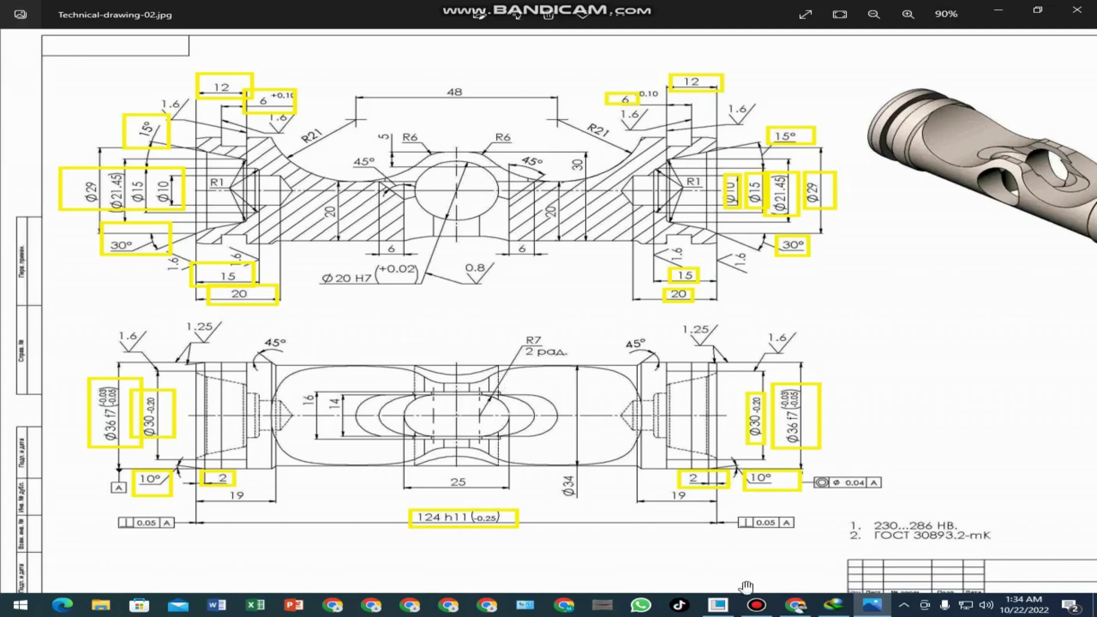
- Try slot cut depths of 5 and then 16
click(718, 606)
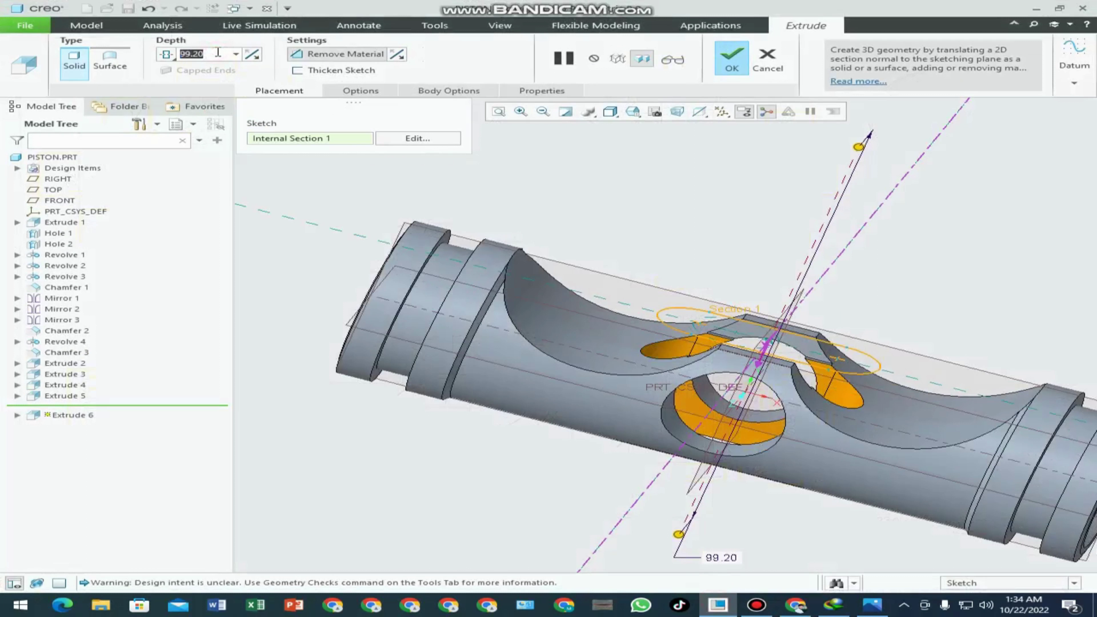
text(5)
key(Return)
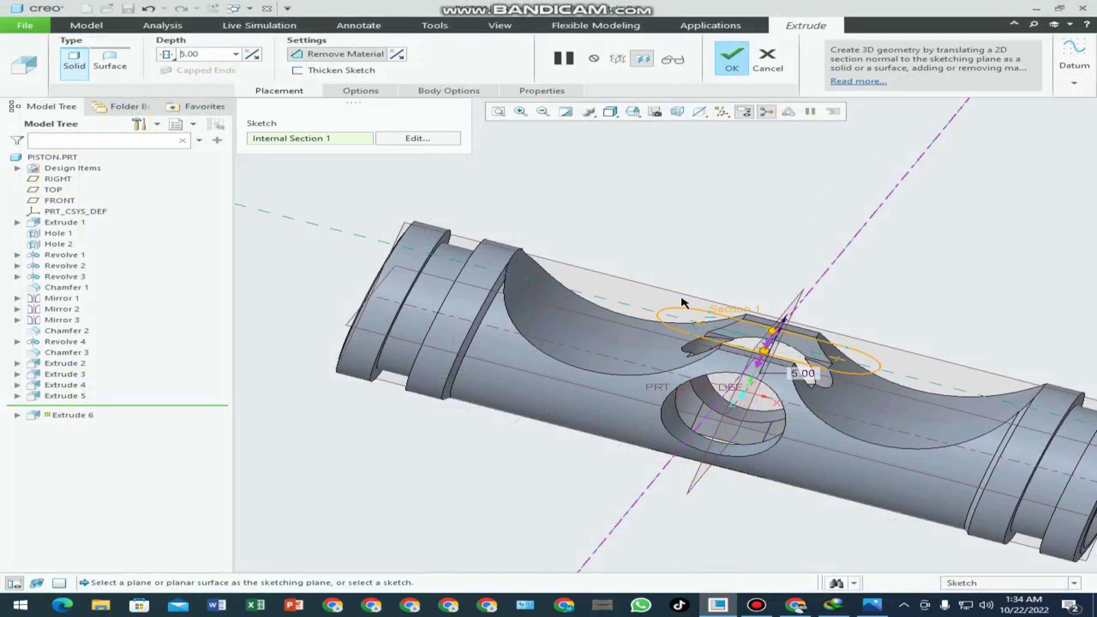
middle_drag(682, 303, 702, 335)
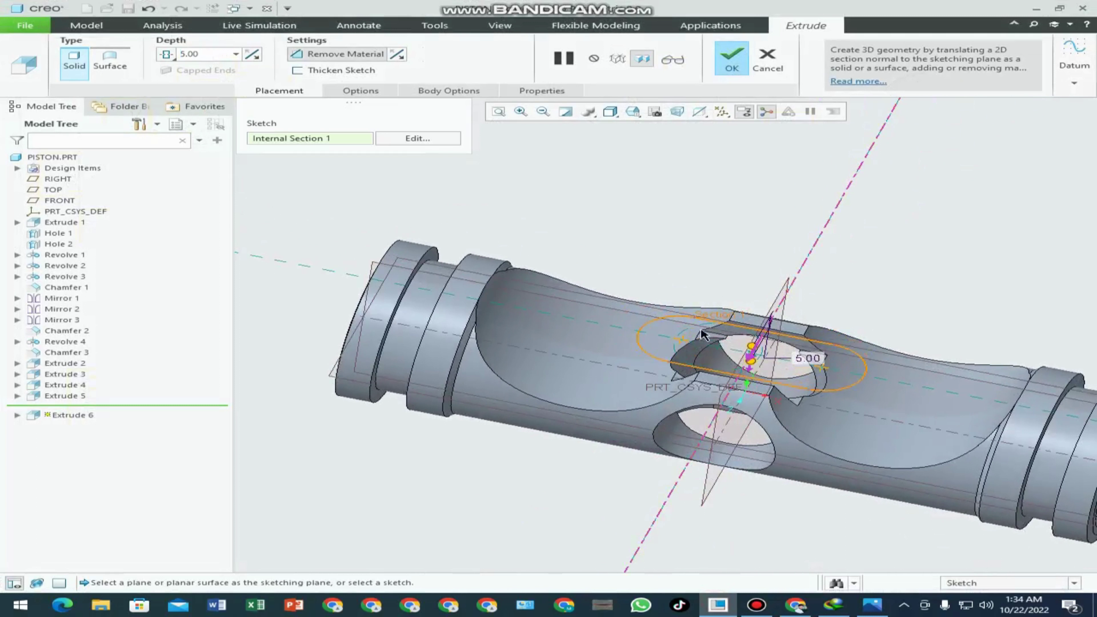
click(221, 55)
text(16)
key(Return)
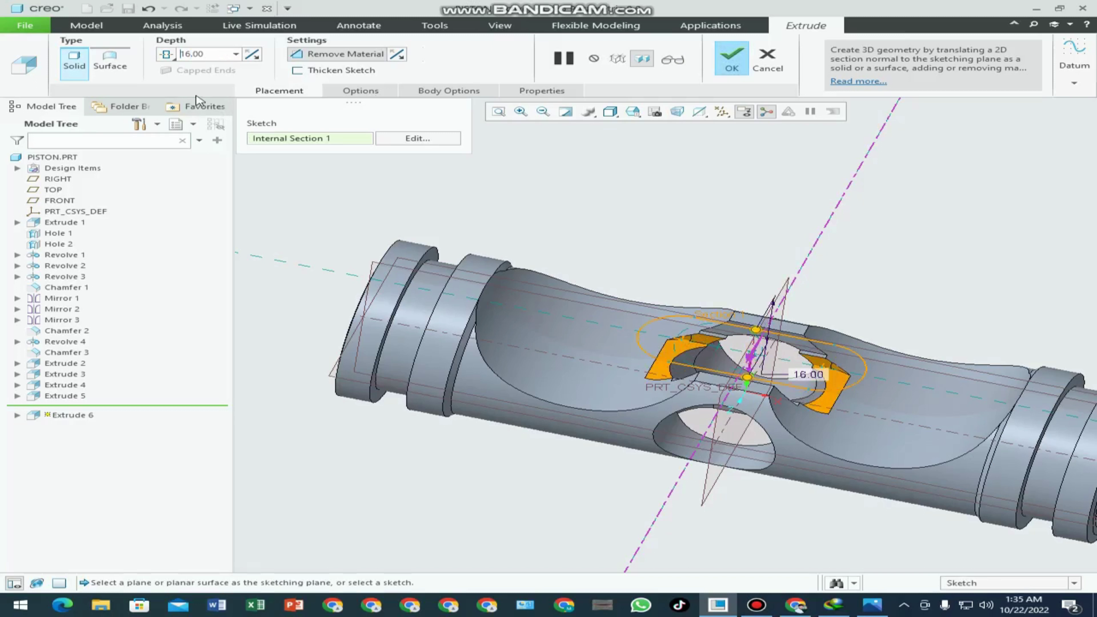
- Change the slot sketch dimension from 6.00 to 16.00
click(419, 139)
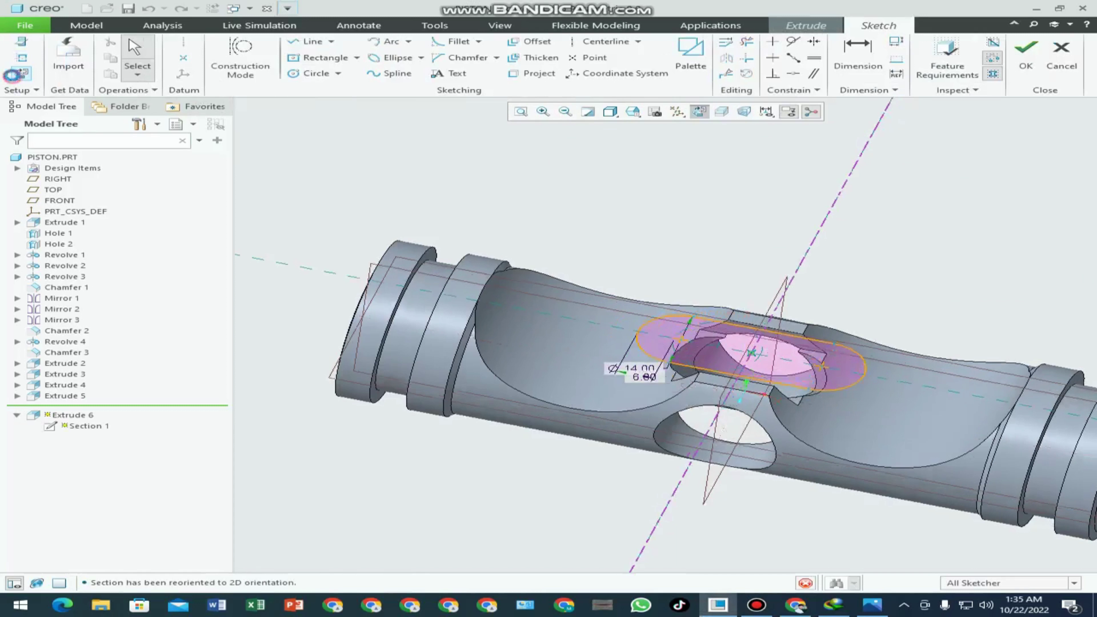
scroll(721, 447, up, 2)
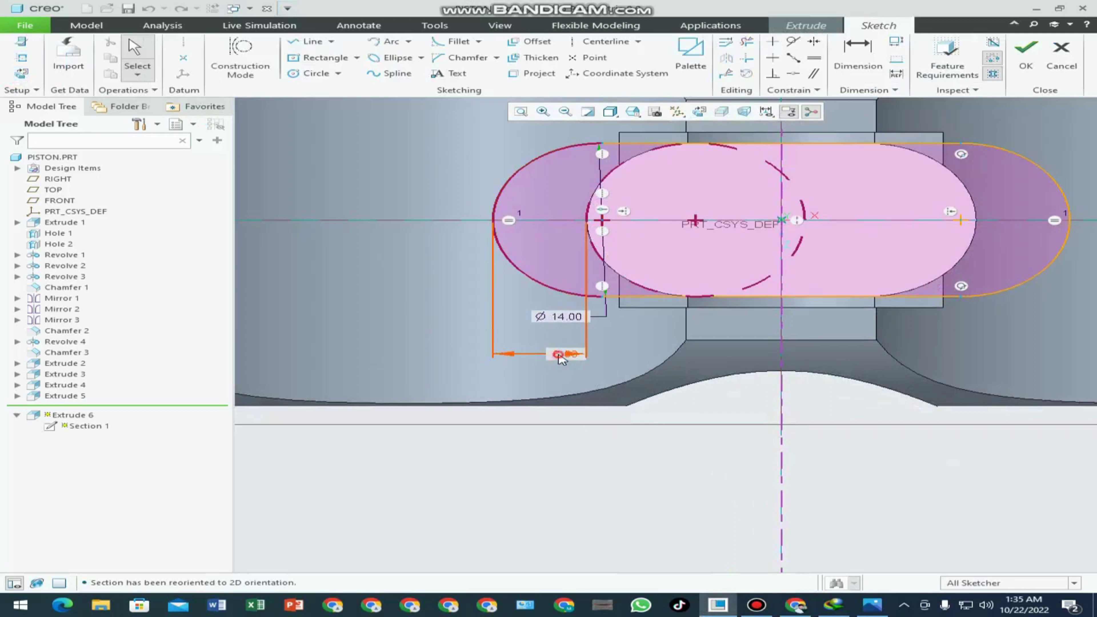
double_click(561, 353)
text(16)
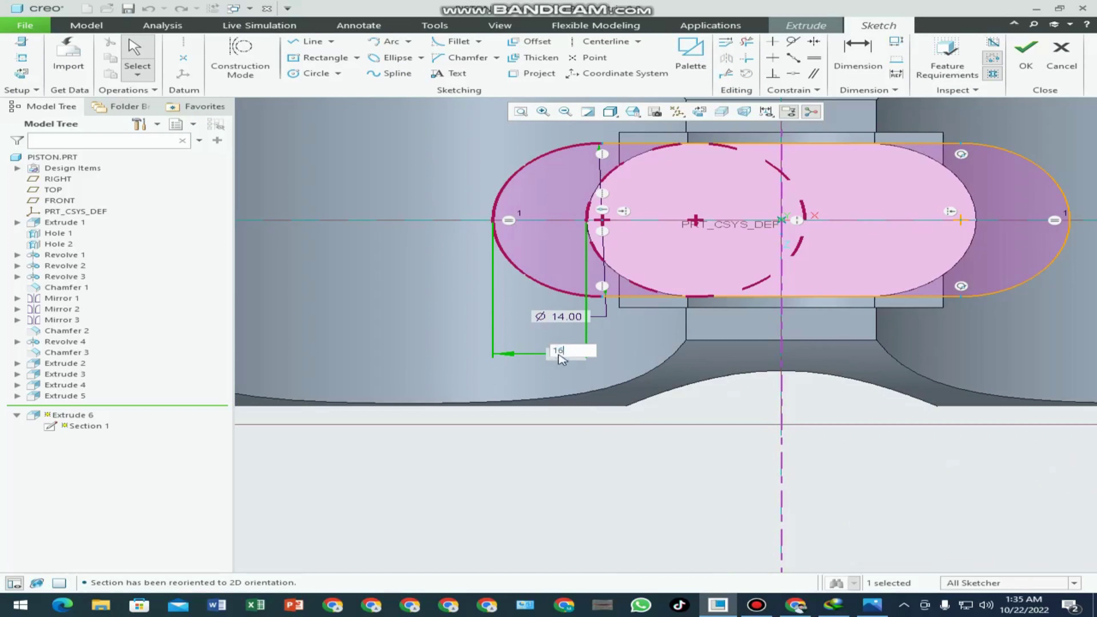
key(Return)
scroll(942, 350, down, 3)
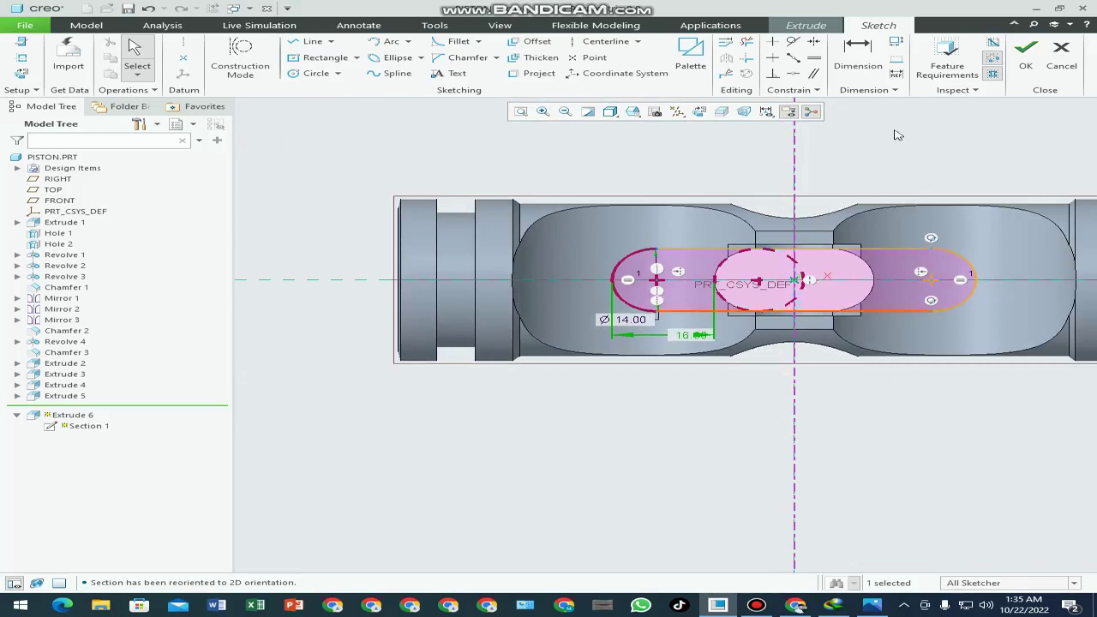
click(1026, 57)
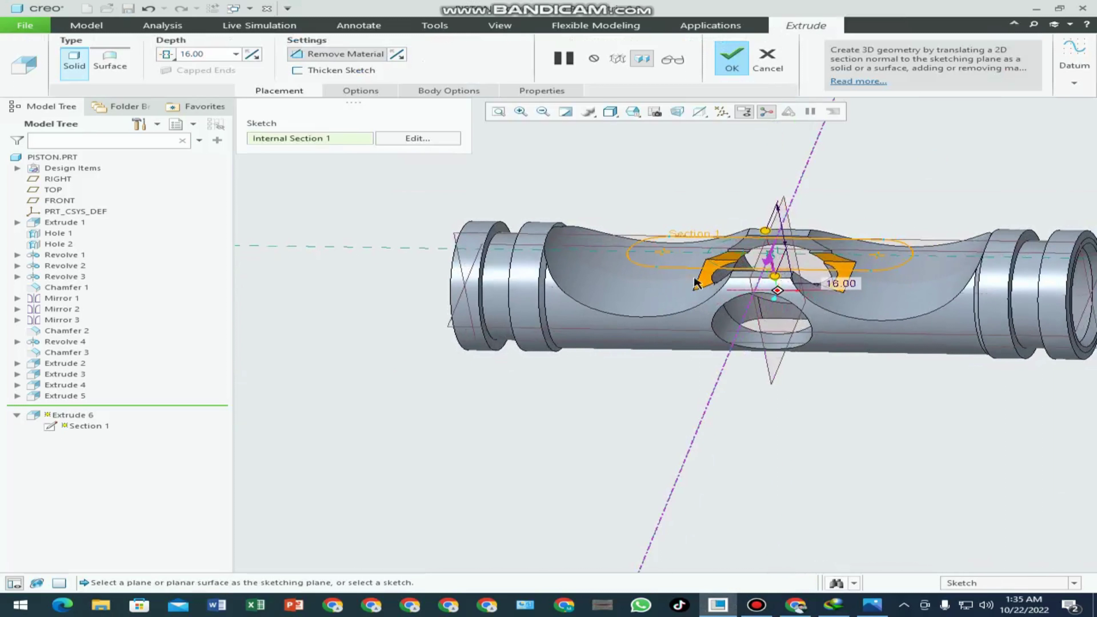
- Drag the cut depth out to 49.30, then back to 26.70
double_click(224, 55)
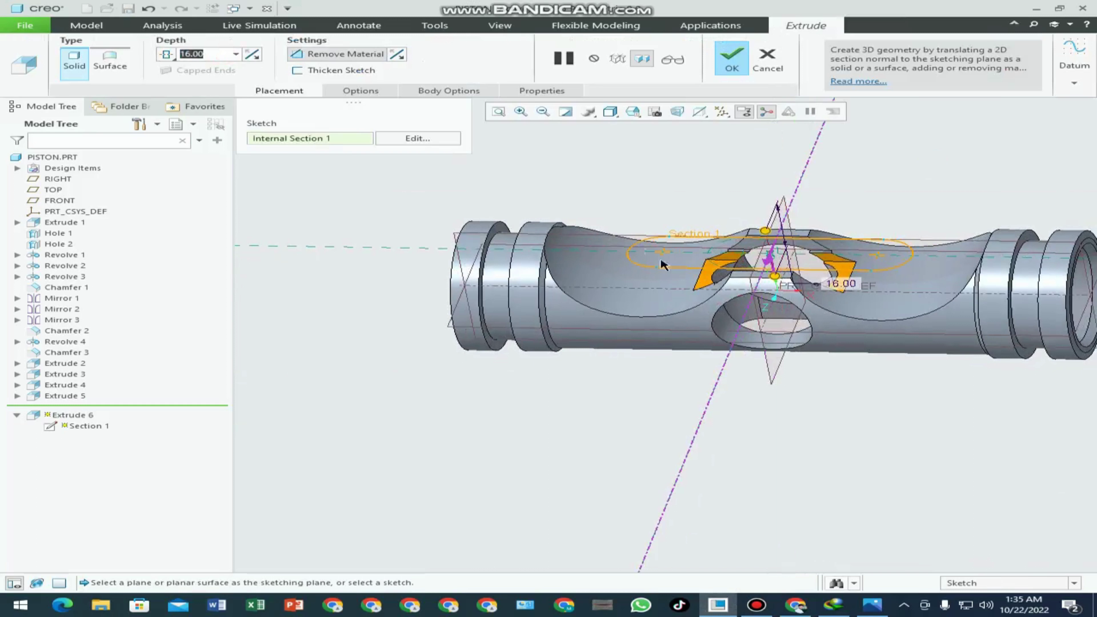
middle_drag(664, 264, 810, 360)
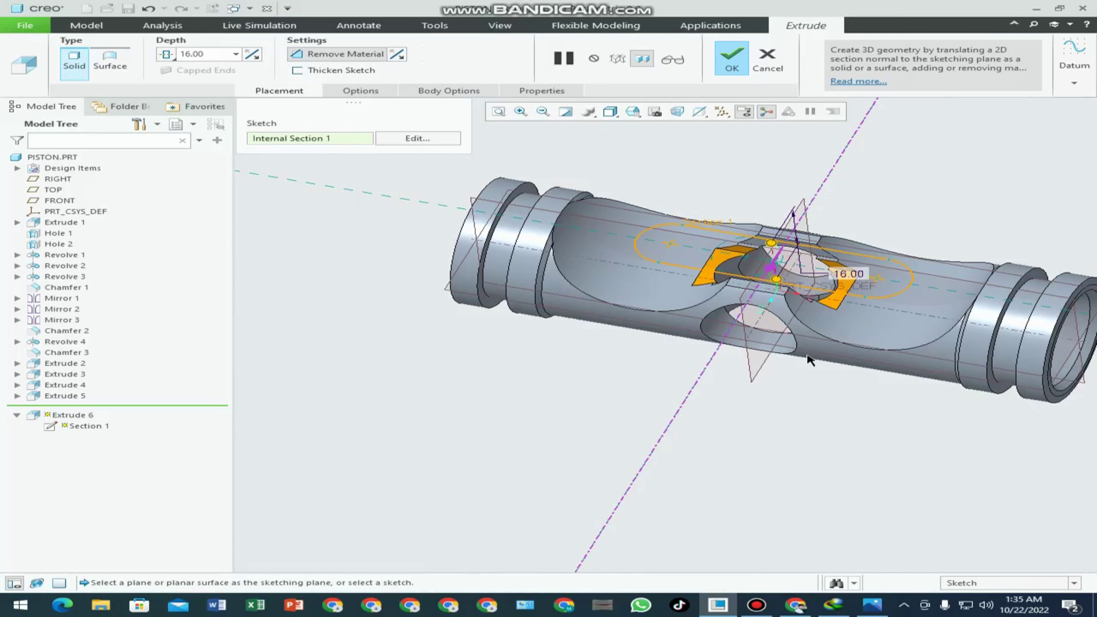
scroll(838, 316, down, 2)
scroll(838, 315, down, 2)
drag(744, 270, 778, 305)
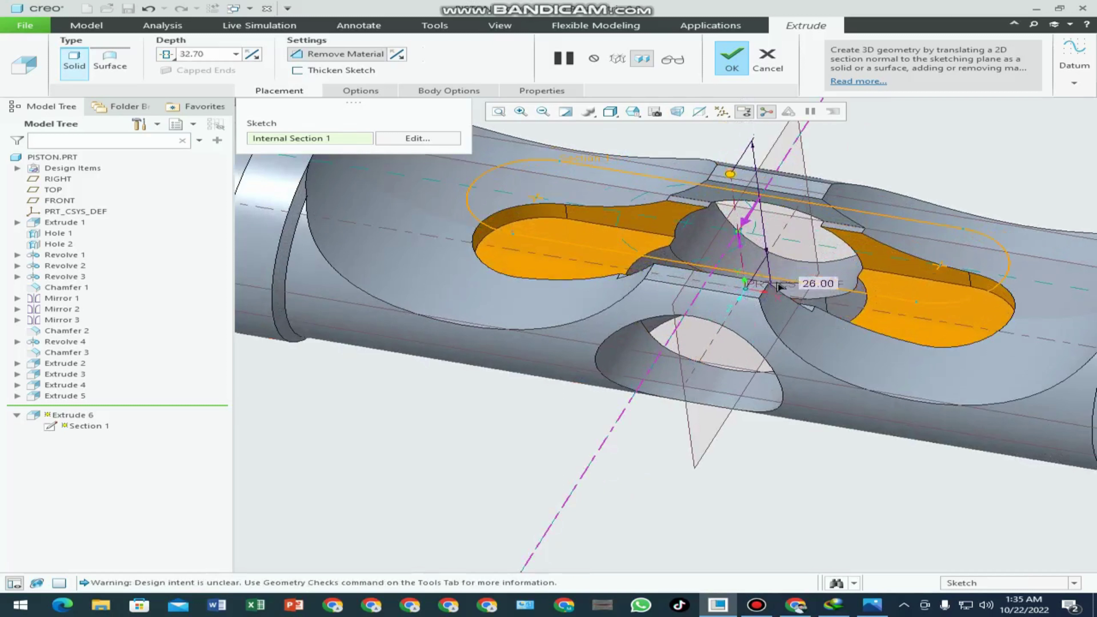
drag(777, 305, 783, 289)
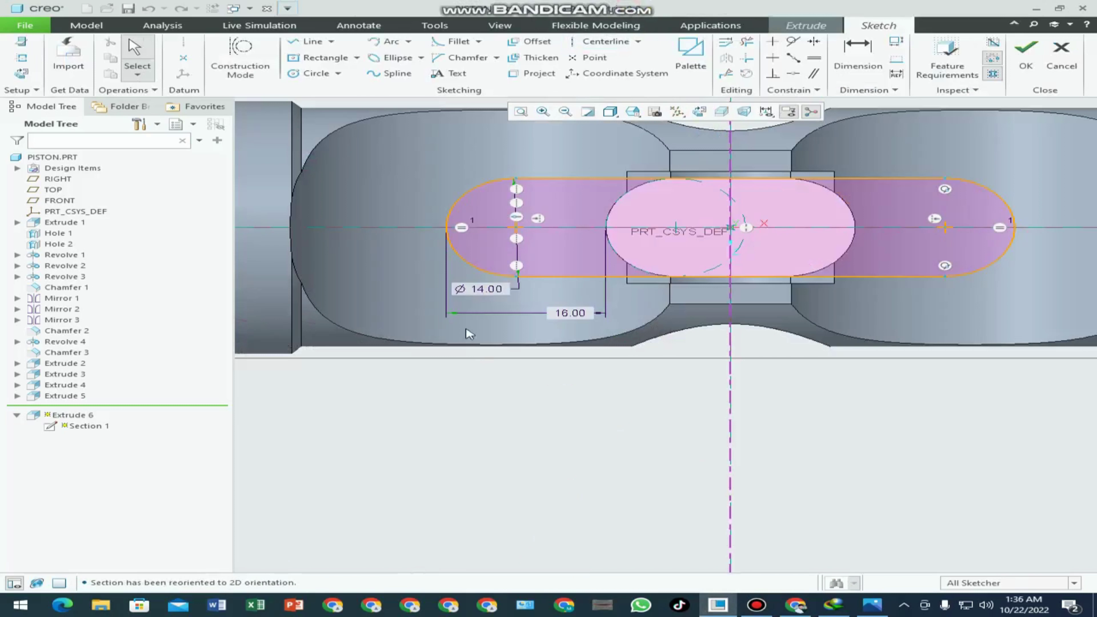
- Change the slot sketch dimension from 16.00 to 12.00
double_click(574, 314)
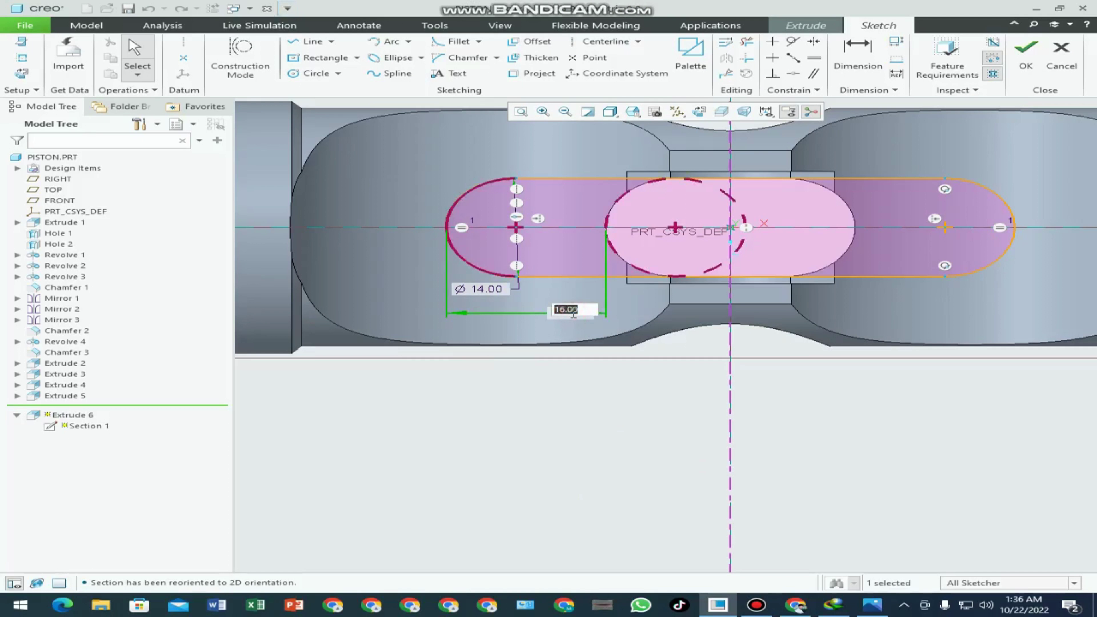
text(12)
key(Return)
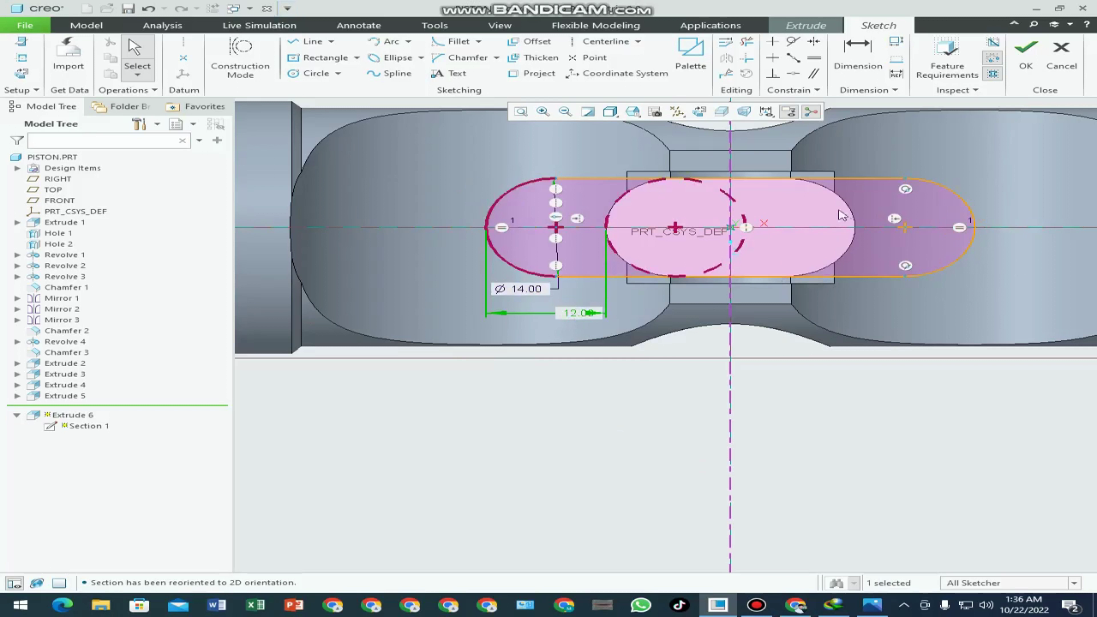
click(1017, 54)
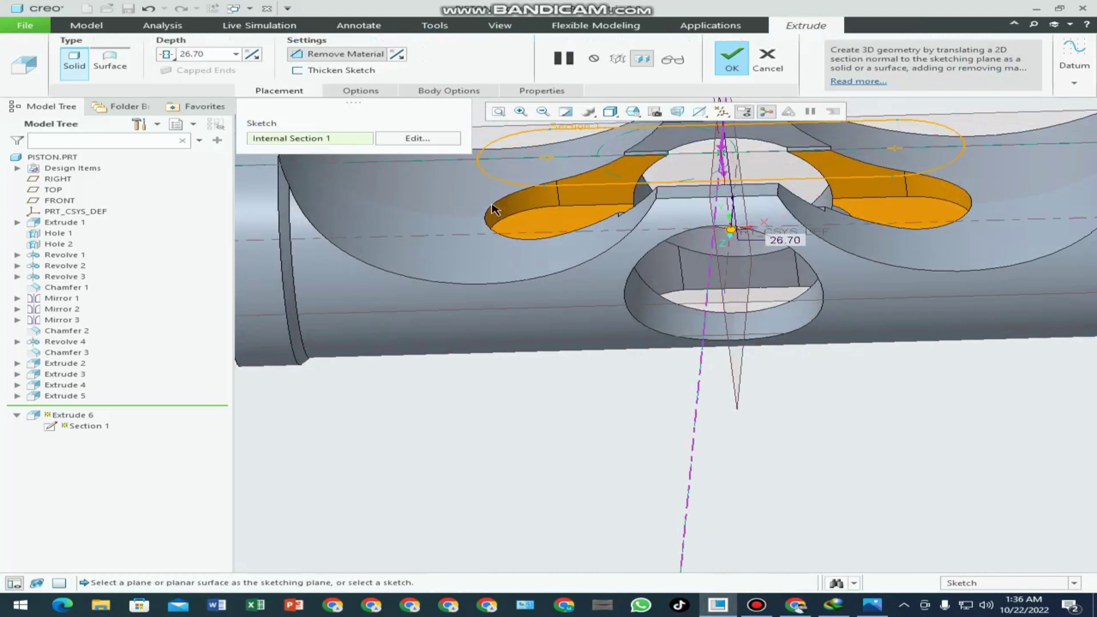
- Check the drawing's slot dimensions, then set the cut depth to 10.00
click(872, 605)
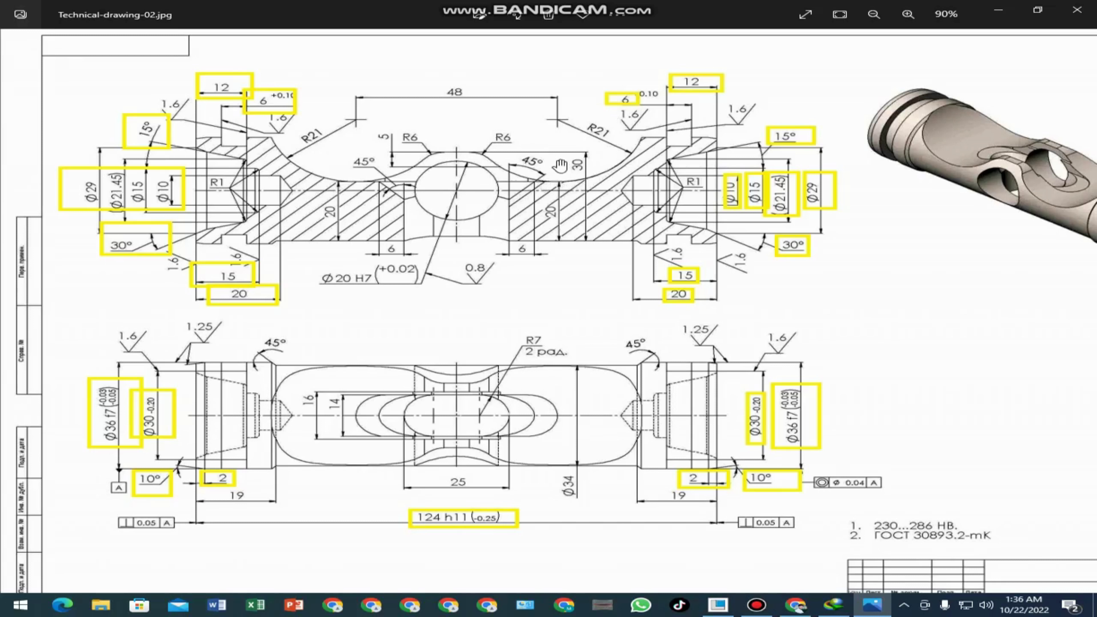
click(718, 605)
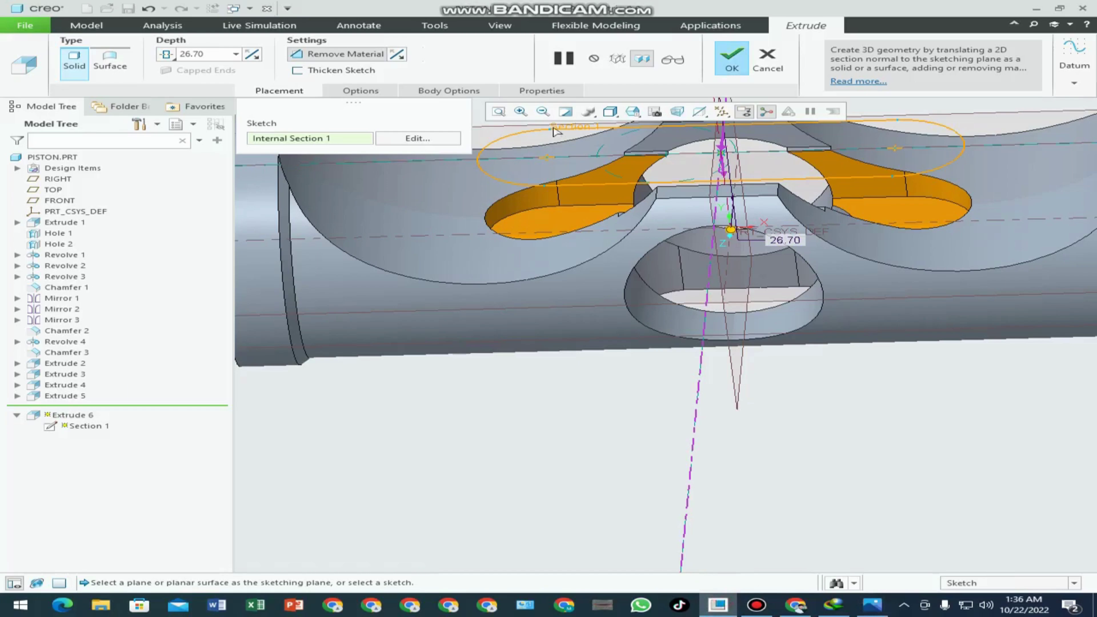
double_click(218, 56)
text(10)
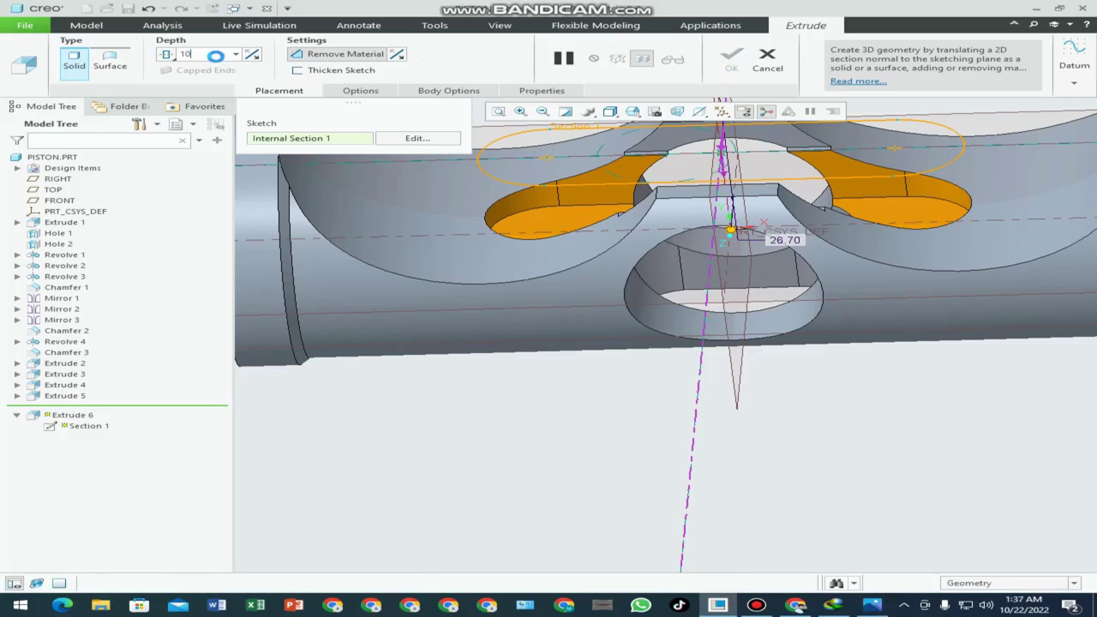
key(Return)
scroll(535, 319, up, 5)
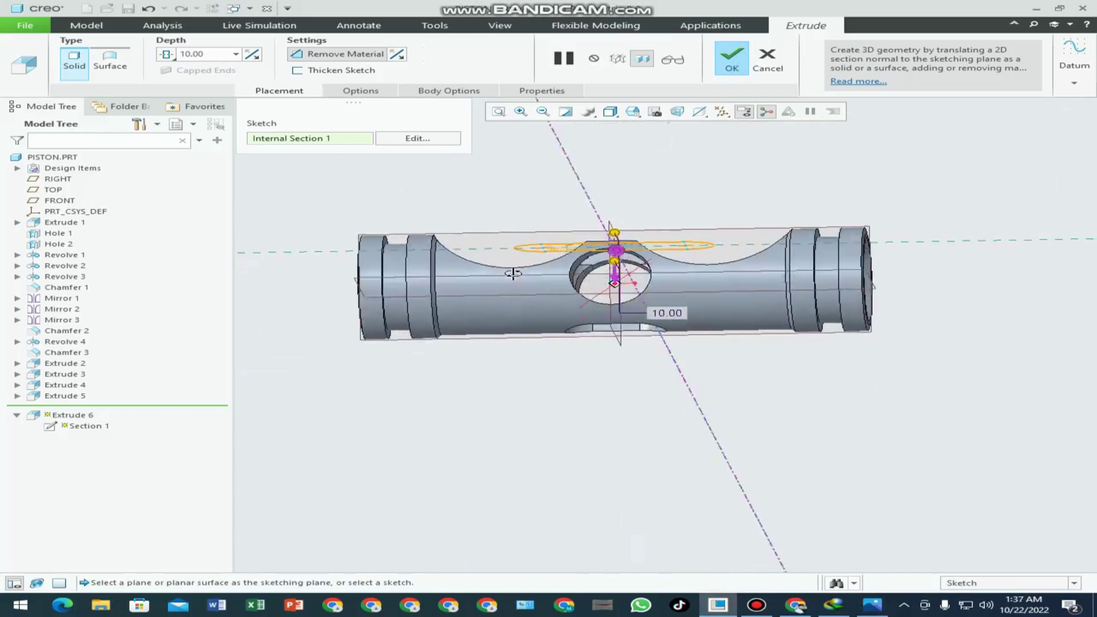
middle_drag(534, 319, 571, 291)
scroll(634, 236, down, 4)
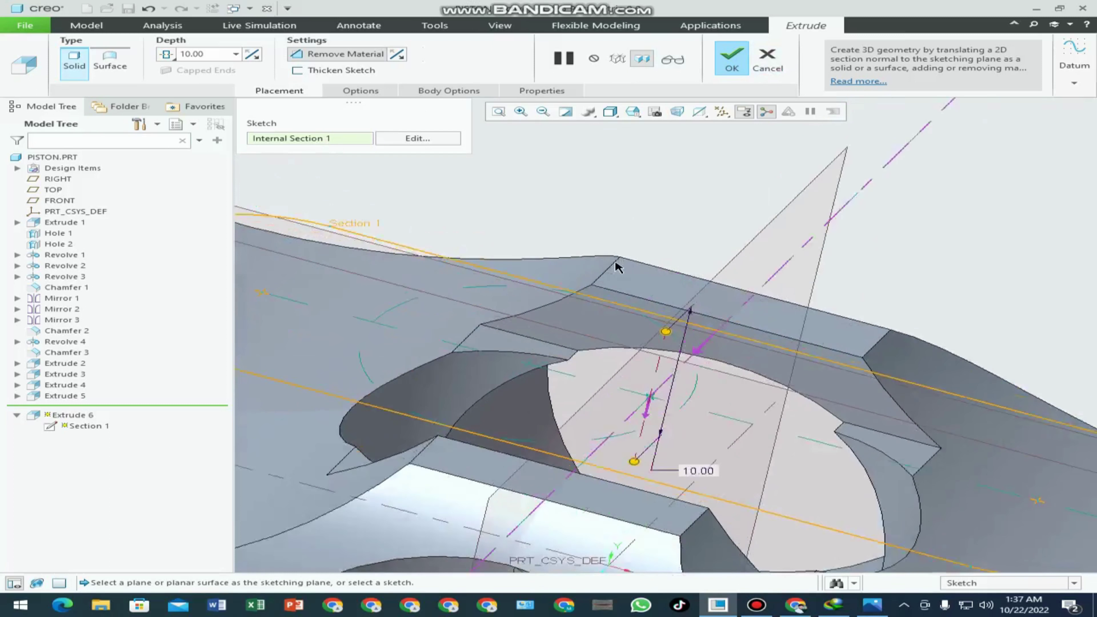
scroll(600, 298, up, 2)
scroll(607, 298, up, 2)
scroll(612, 299, up, 1)
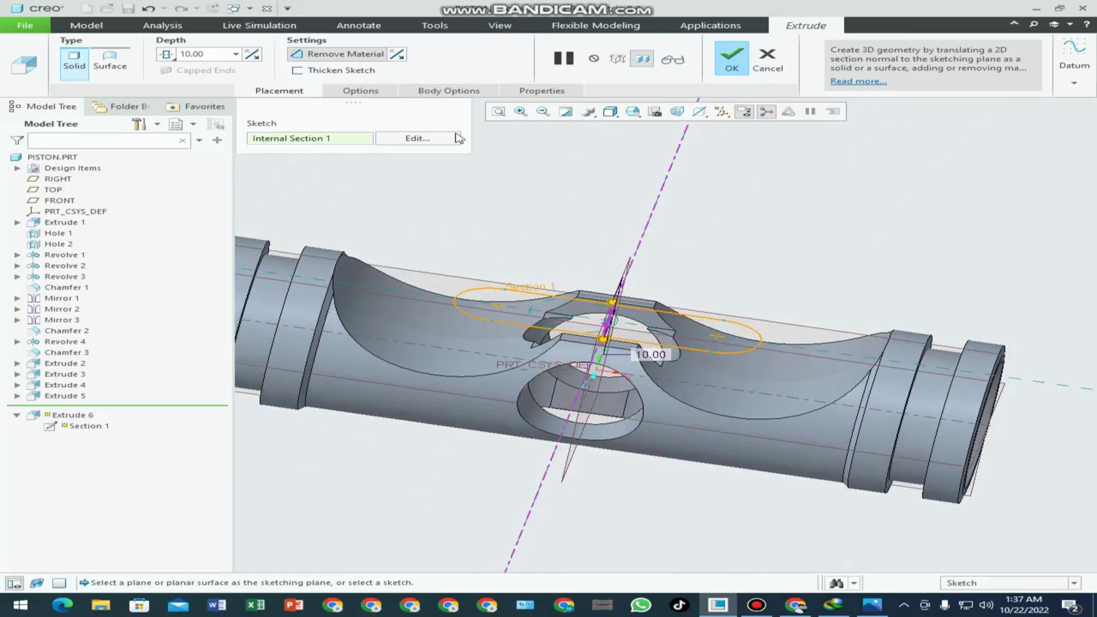
- Open the slot cut's sketch and quit it without saving changes
click(436, 139)
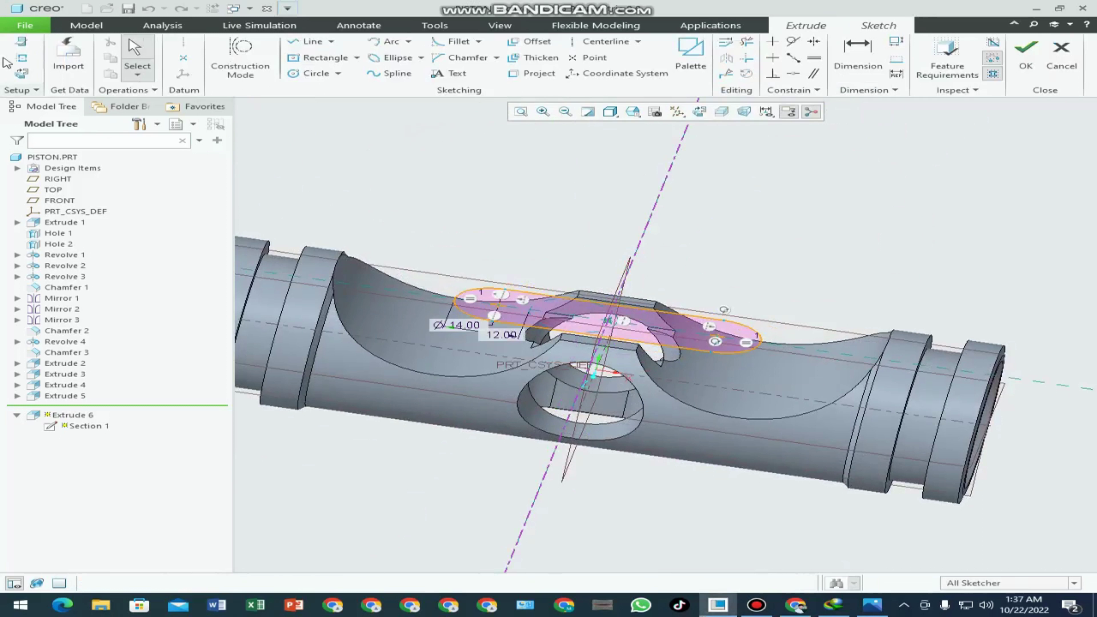
click(22, 75)
click(1062, 56)
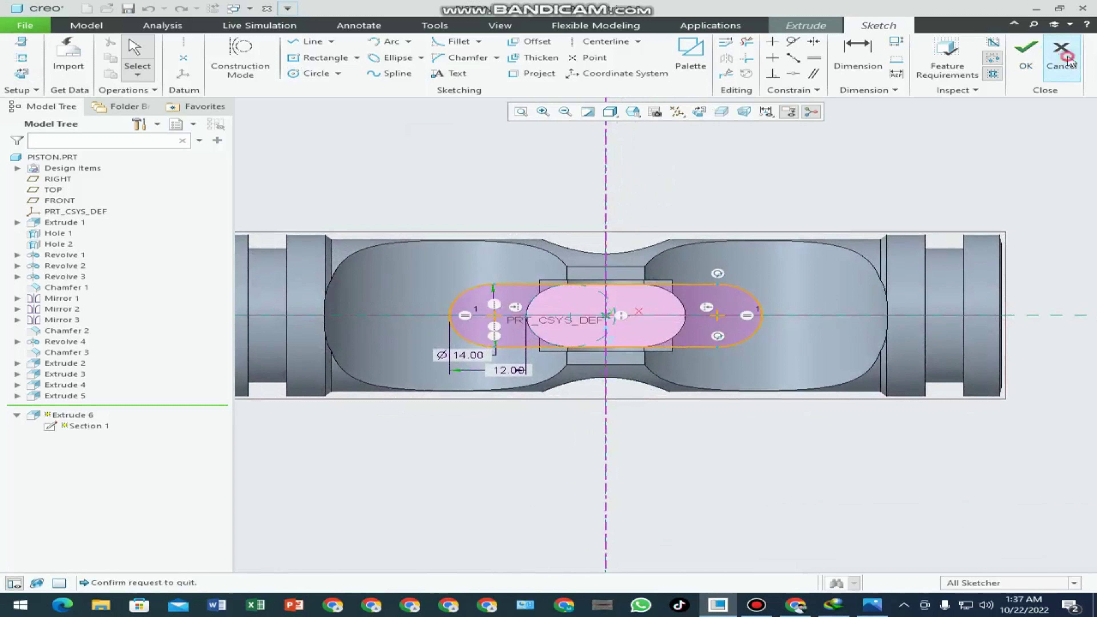
click(621, 322)
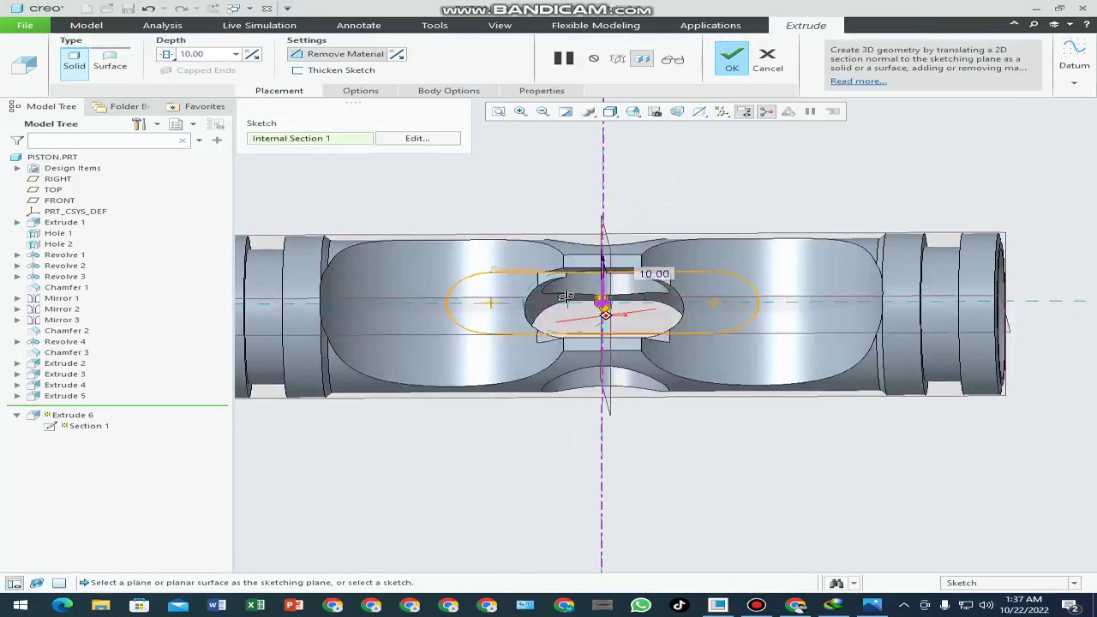
- Remove the cut's sketch, start a new one, then cancel to keep Internal Section 1
right_click(310, 137)
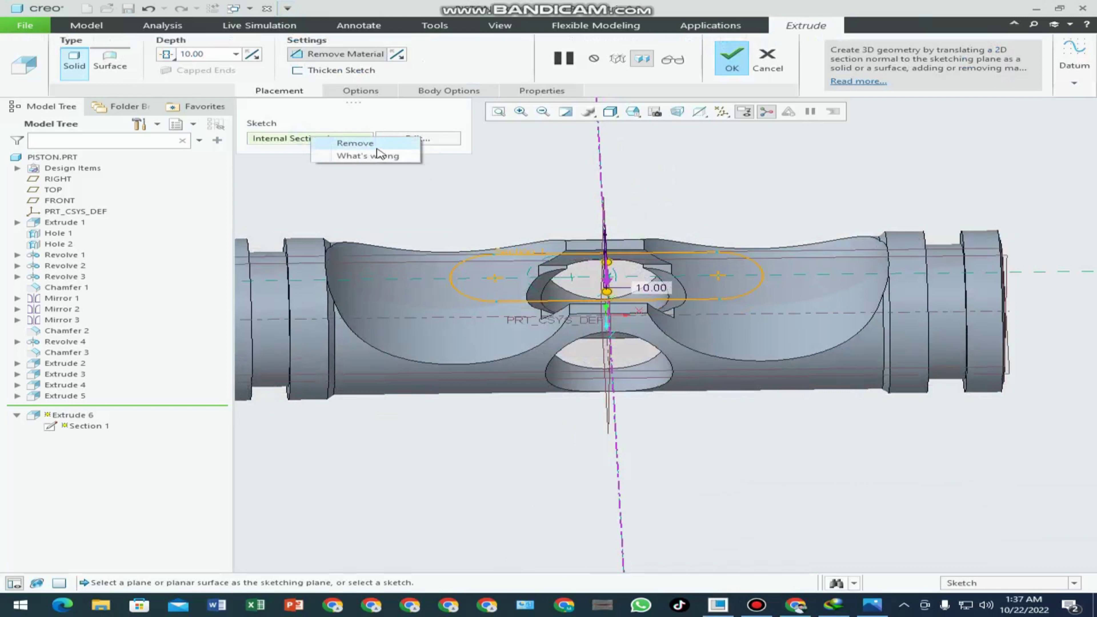
click(341, 145)
scroll(569, 272, down, 3)
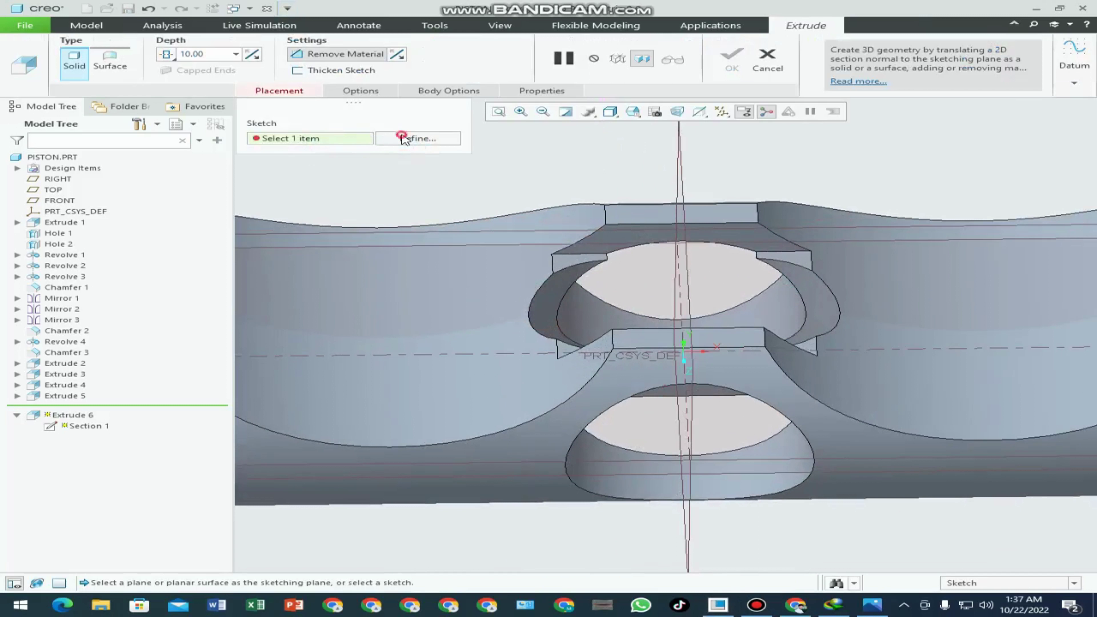
click(557, 260)
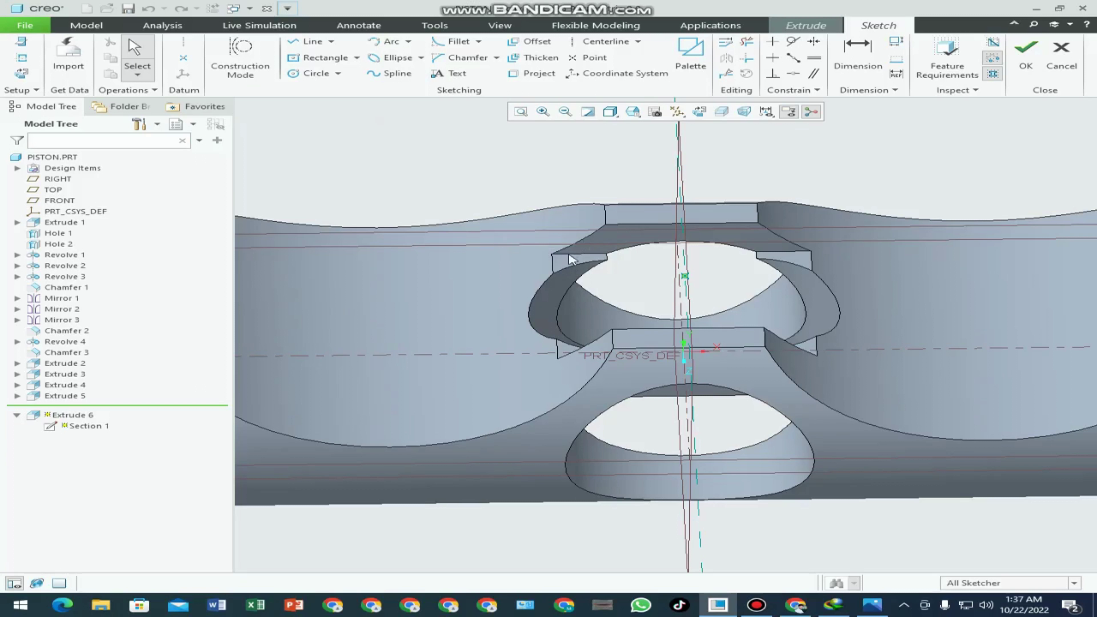
click(1062, 54)
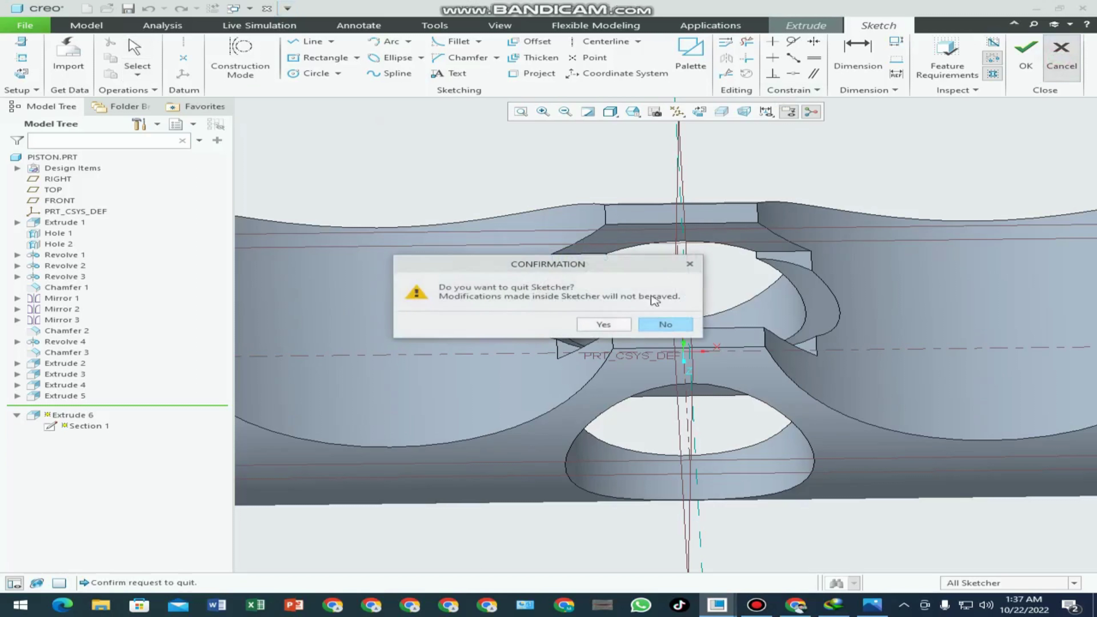
click(628, 310)
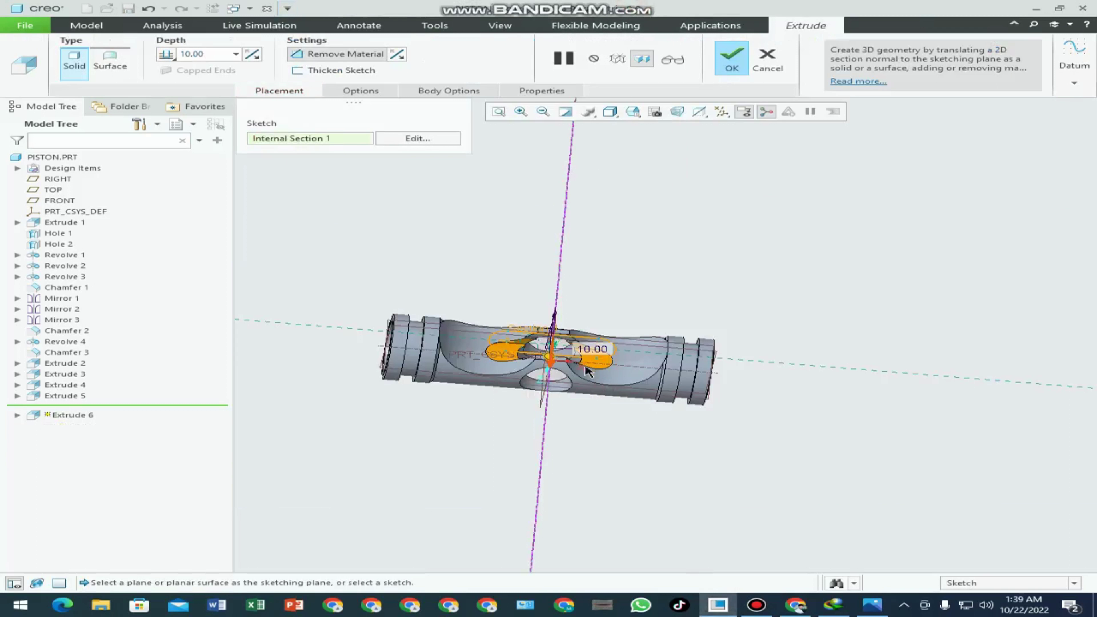
scroll(560, 267, up, 2)
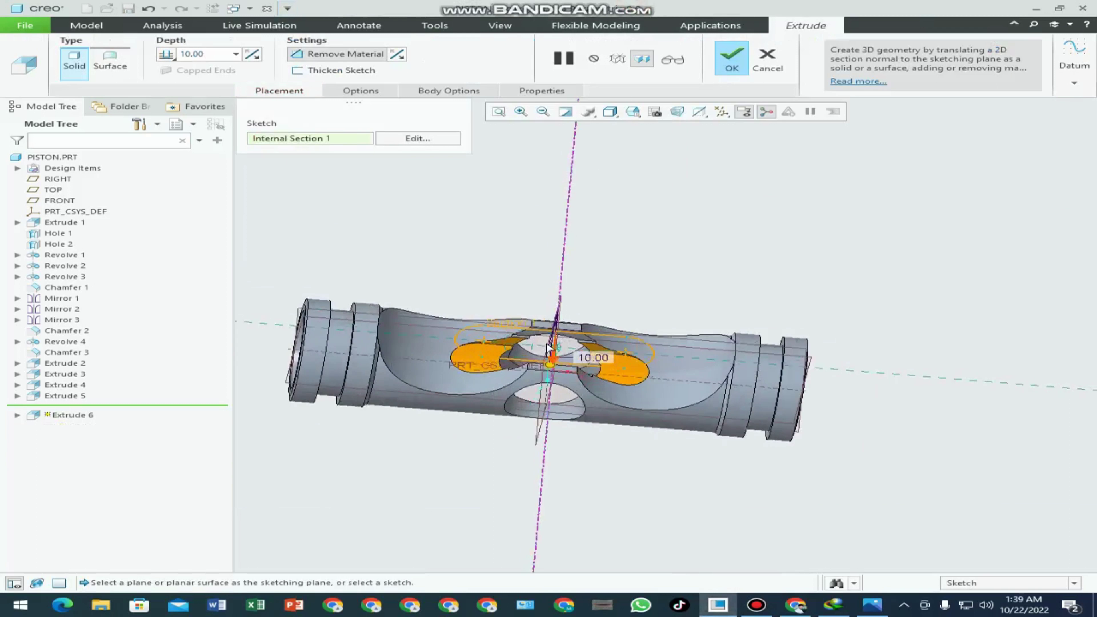
scroll(475, 384, up, 2)
scroll(455, 392, up, 2)
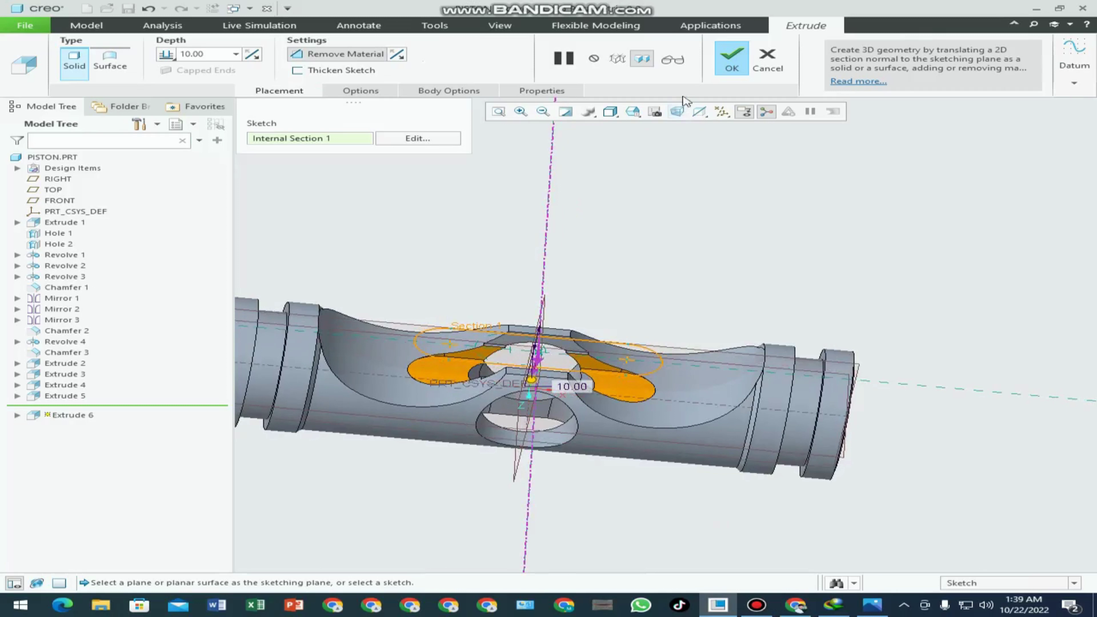
- Finish Extrude 6, orbit to isometric, and compare it with the technical drawing
click(731, 58)
click(590, 277)
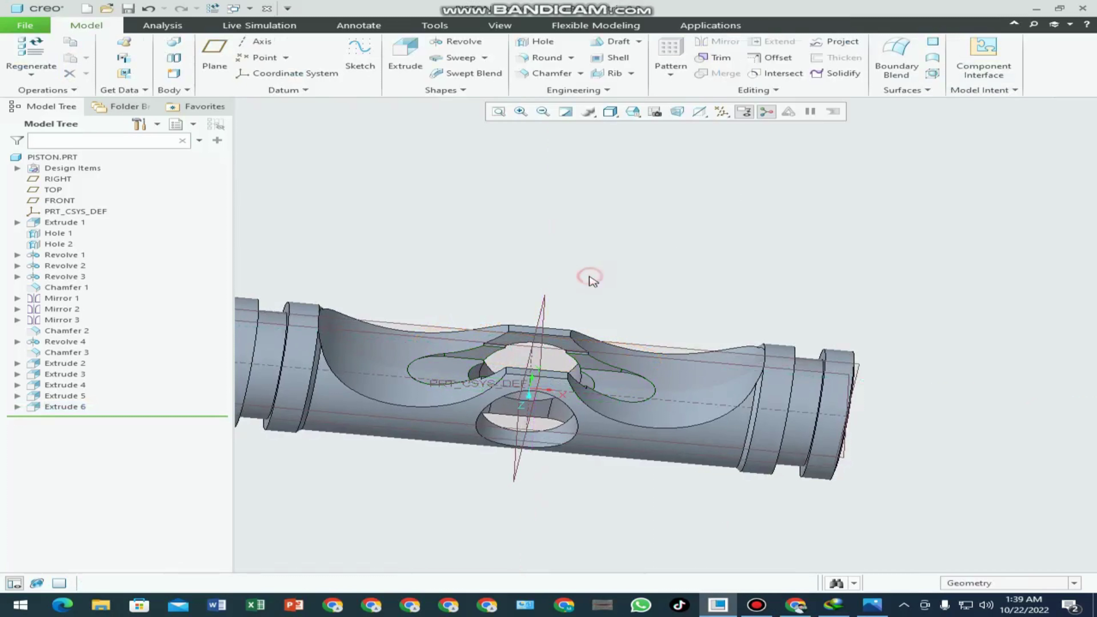
middle_drag(578, 278, 612, 282)
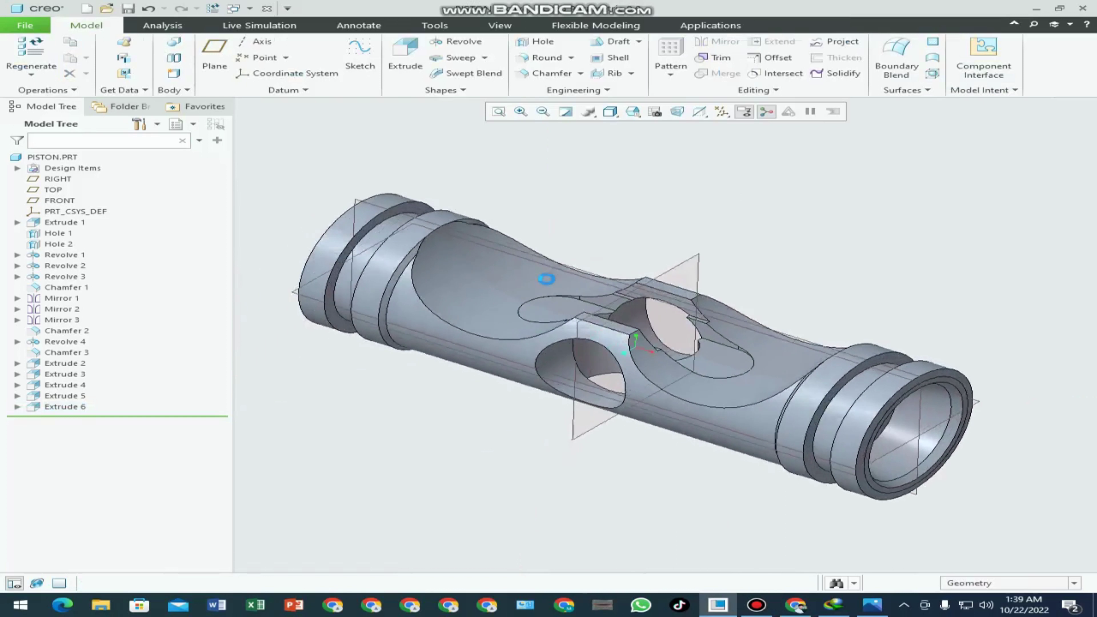
click(872, 604)
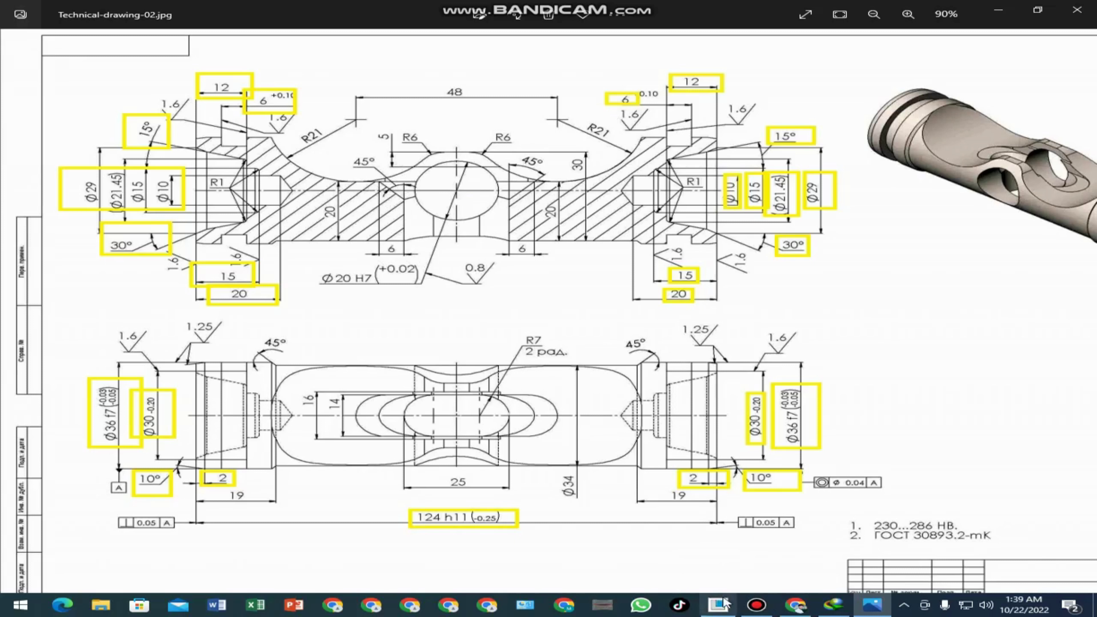
click(718, 605)
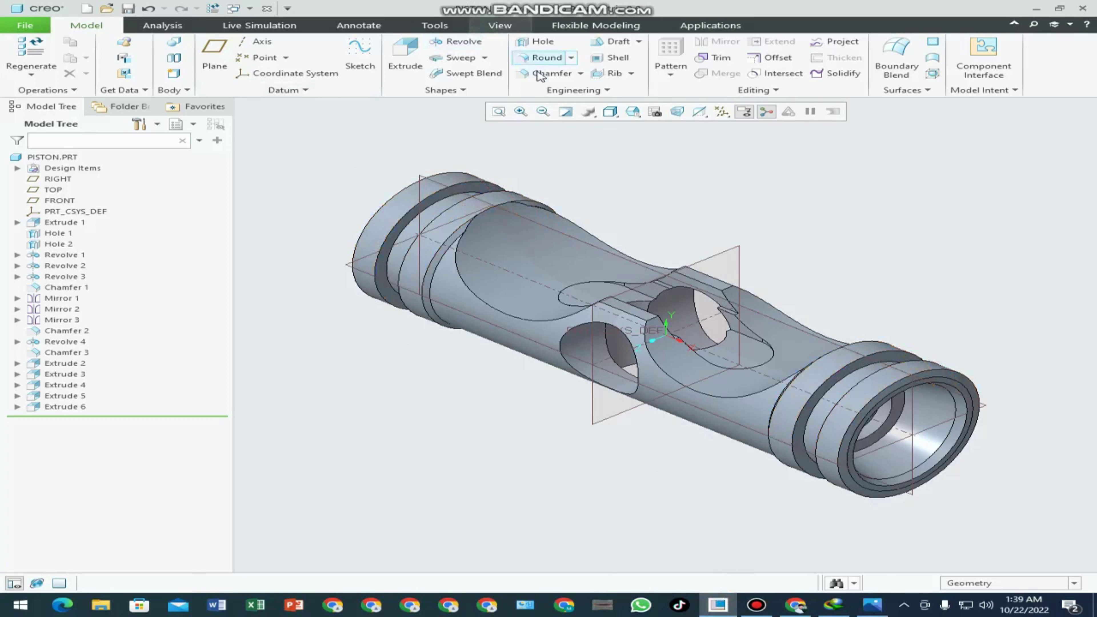
- Start a 45 x D chamfer with a distance of 6.00
click(549, 73)
click(218, 54)
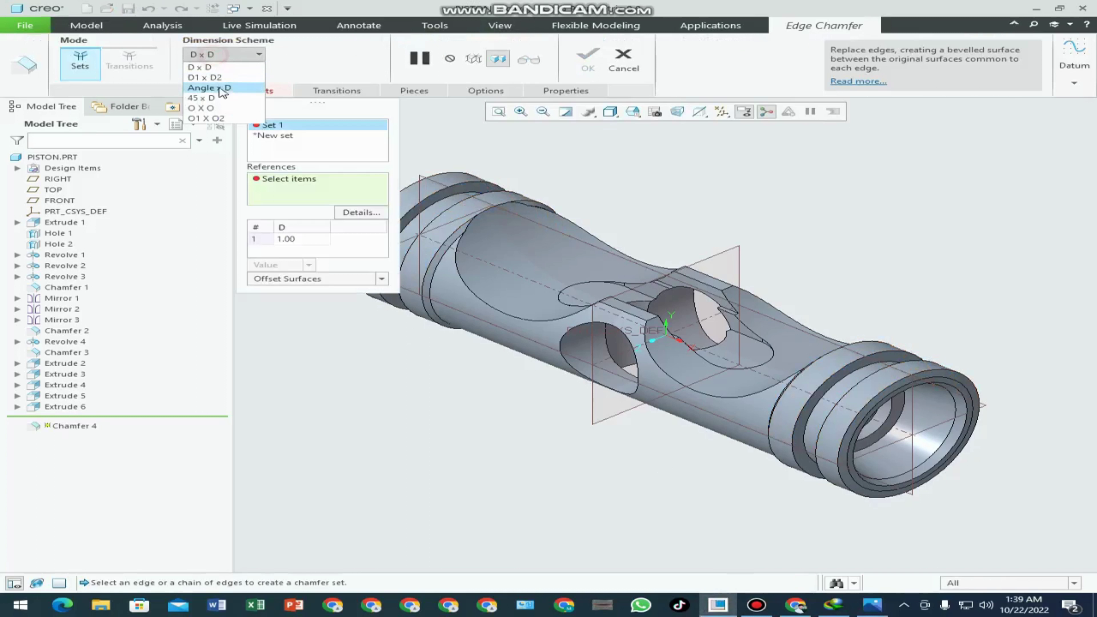
click(208, 102)
click(240, 69)
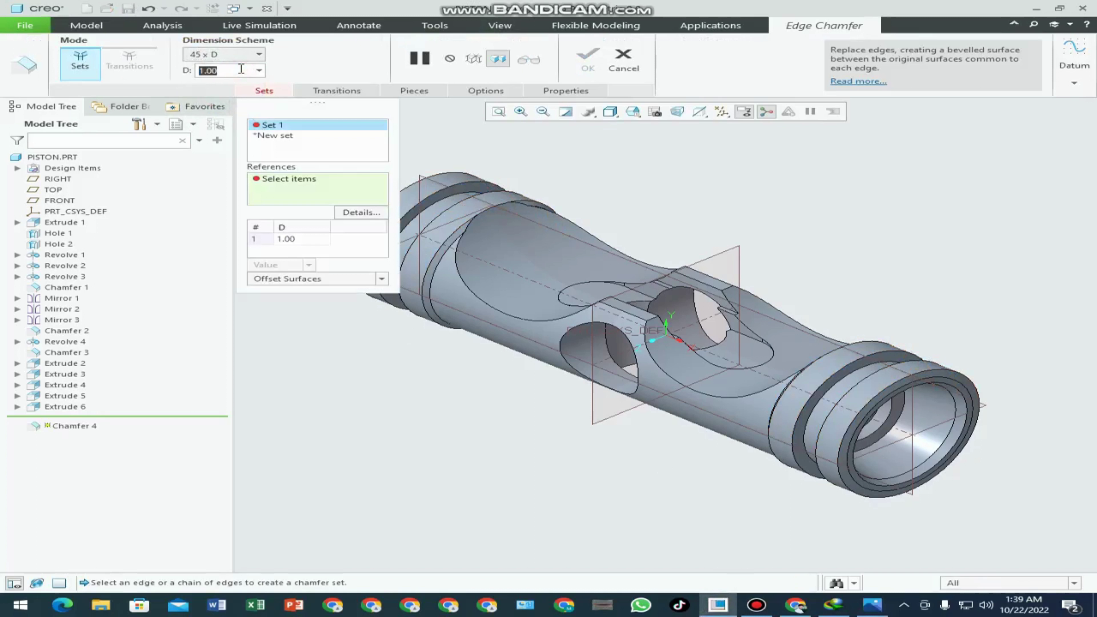
text(6)
key(Return)
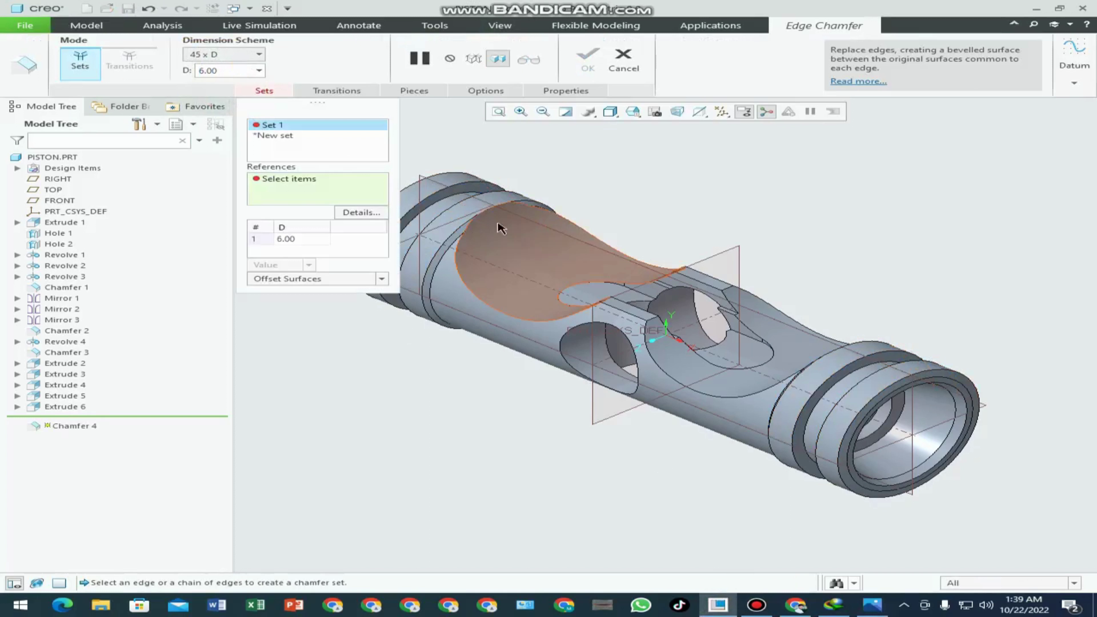
- Apply the chamfer to two edges of the central opening and finish Chamfer 4
scroll(588, 280, up, 2)
scroll(588, 280, up, 1)
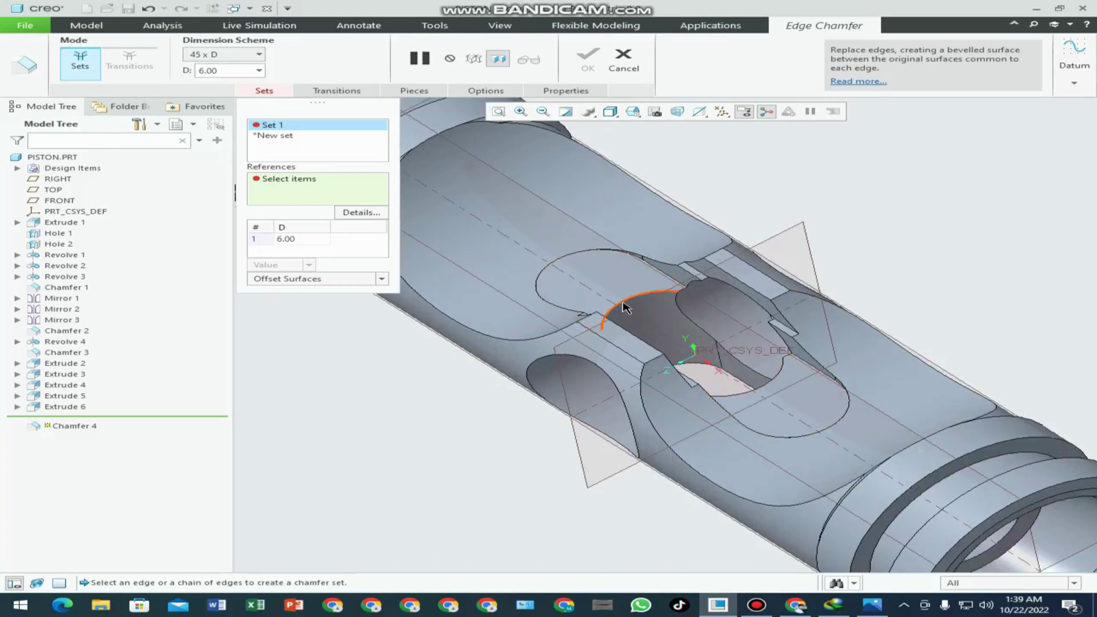
click(625, 309)
middle_drag(714, 373, 776, 404)
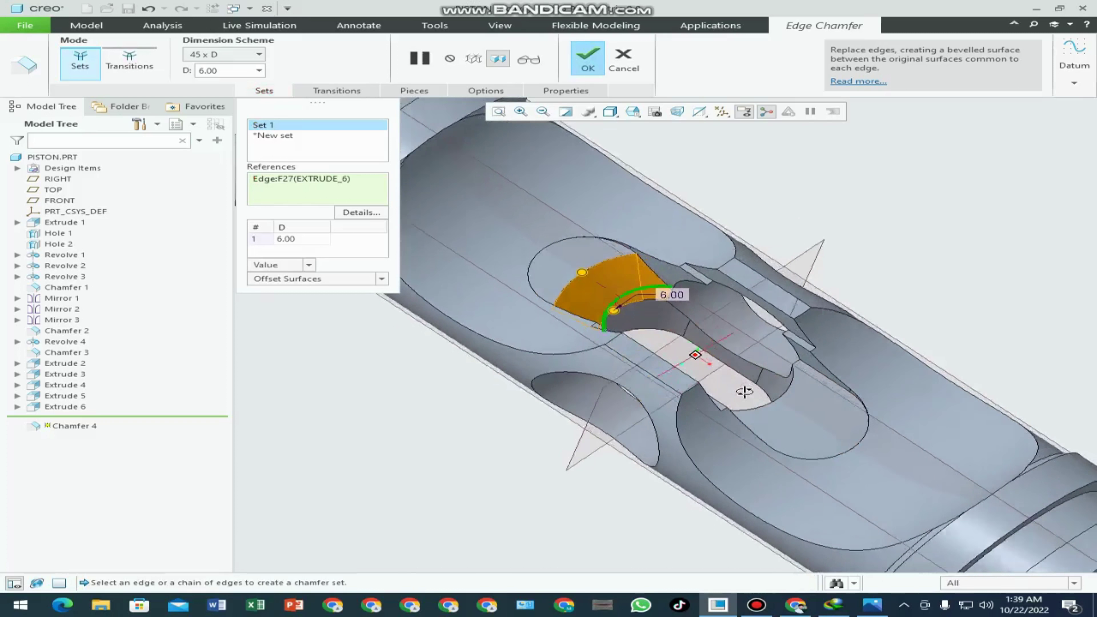
ctrl+click(777, 404)
click(587, 65)
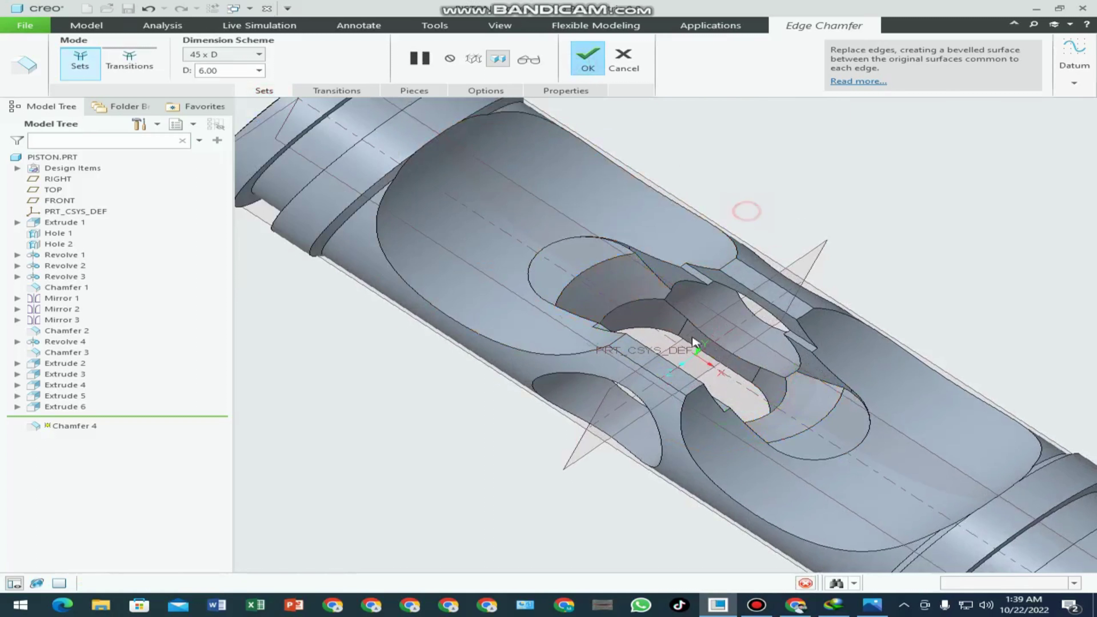
key(ctrl+d)
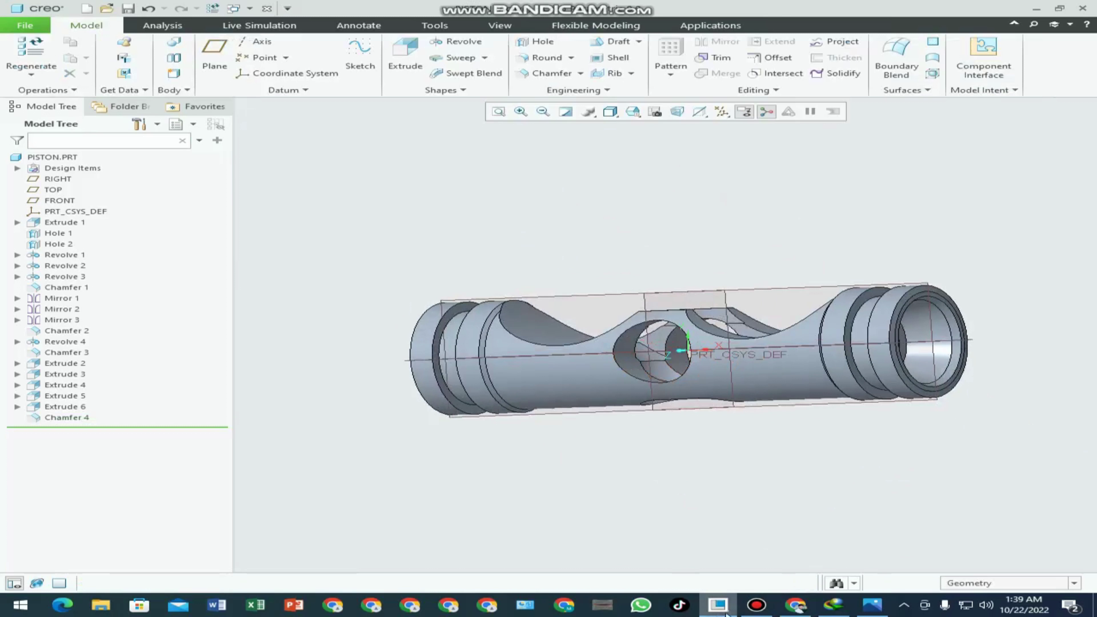
click(872, 605)
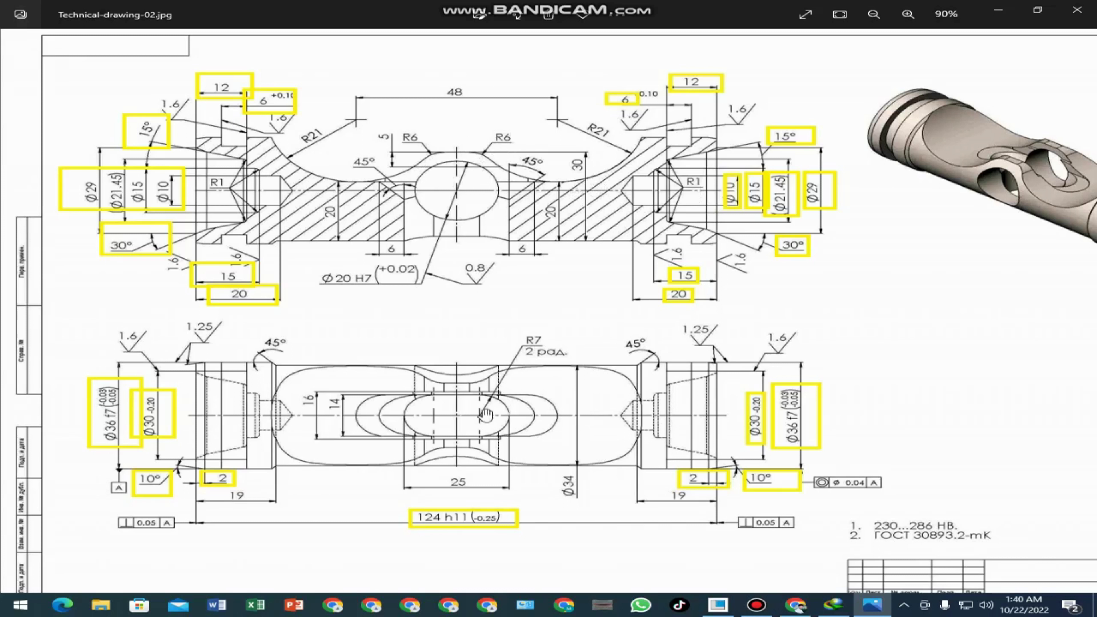
click(718, 605)
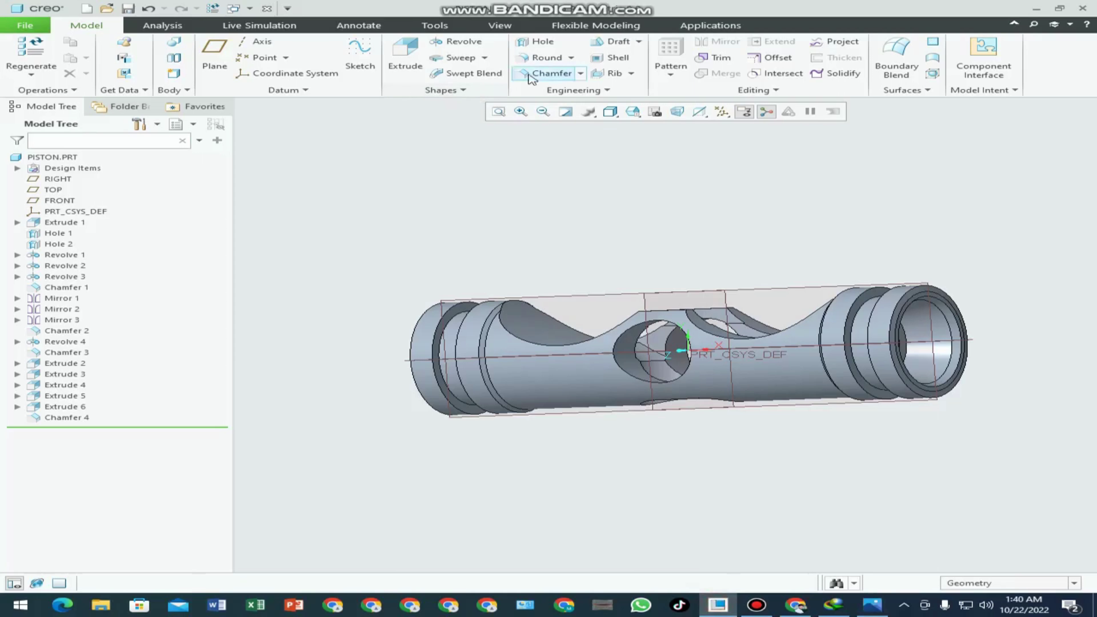
- Round three central slot edges at 6.00 radius, creating Round 1
click(536, 55)
middle_drag(723, 265, 722, 355)
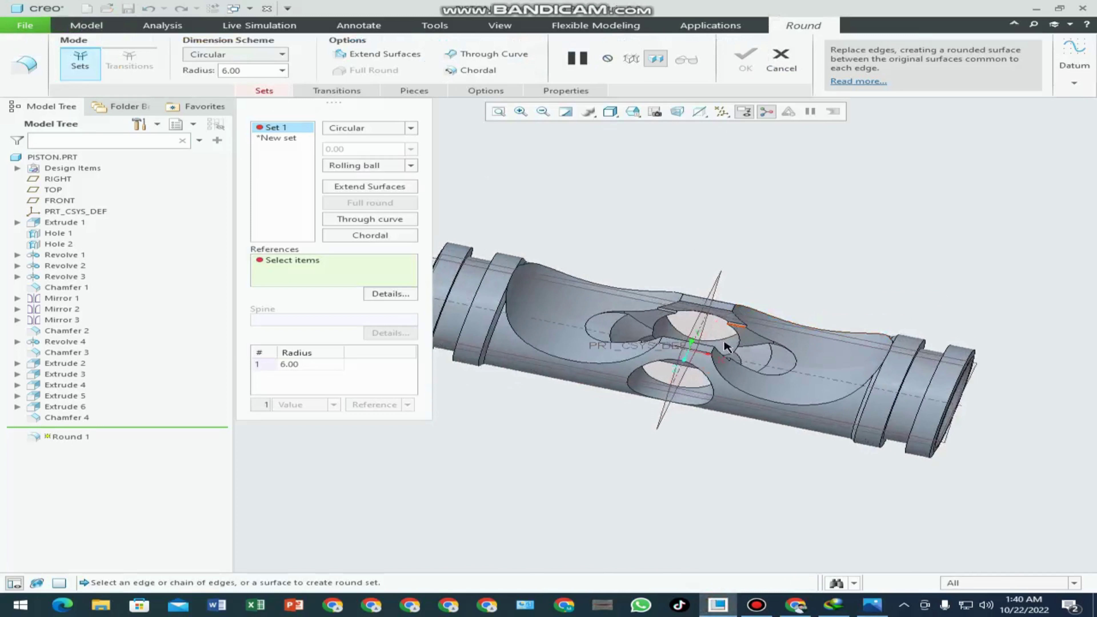
scroll(708, 358, up, 5)
click(708, 357)
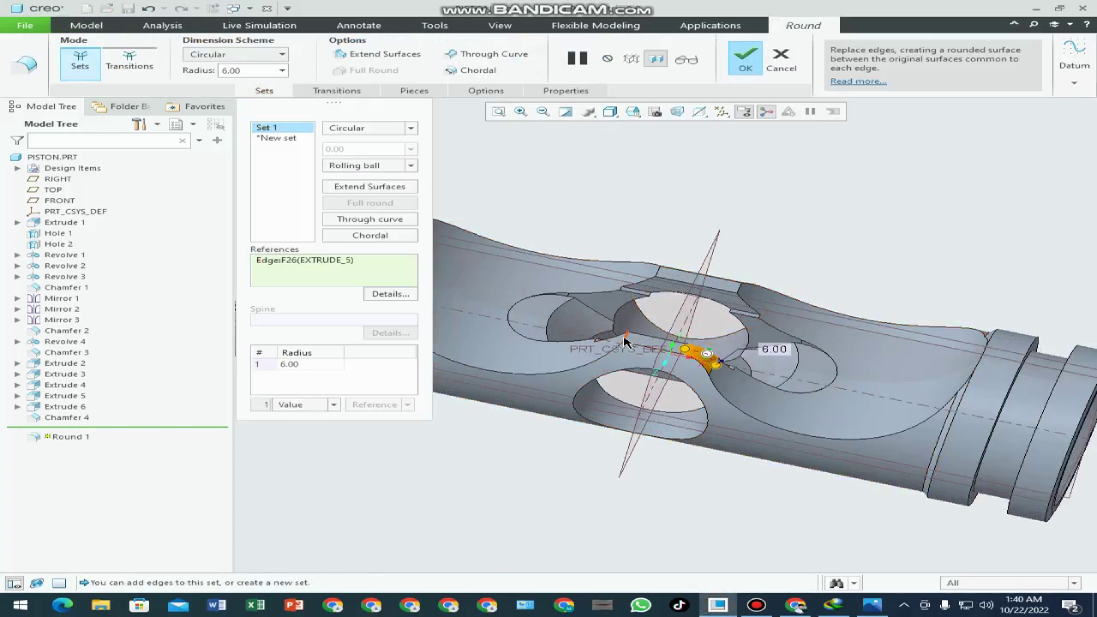
ctrl+click(627, 342)
ctrl+click(655, 272)
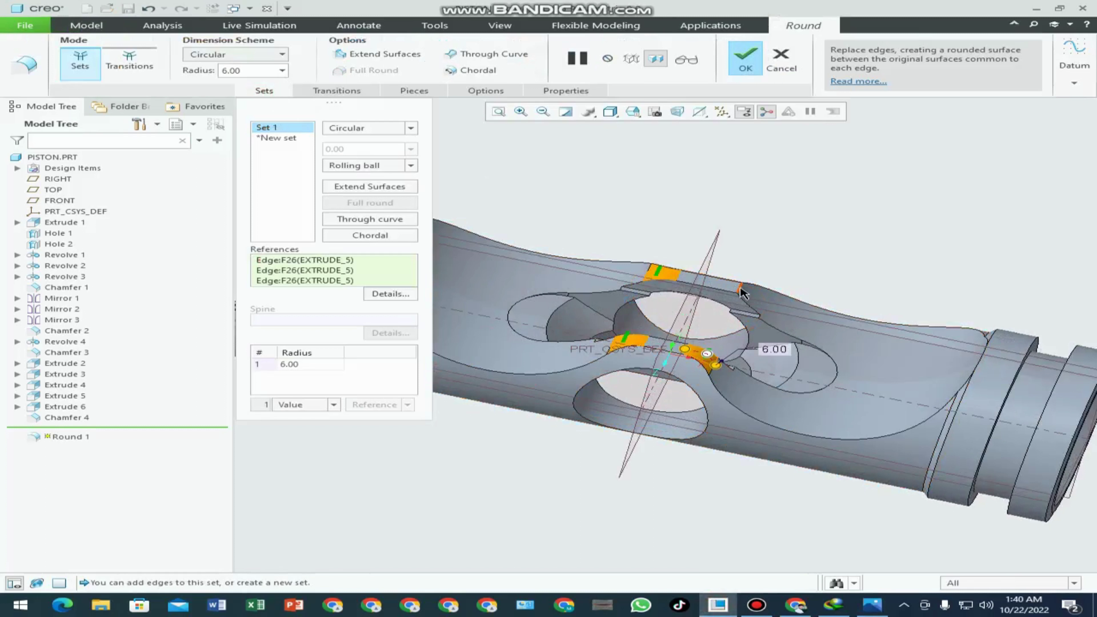
key(ctrl+d)
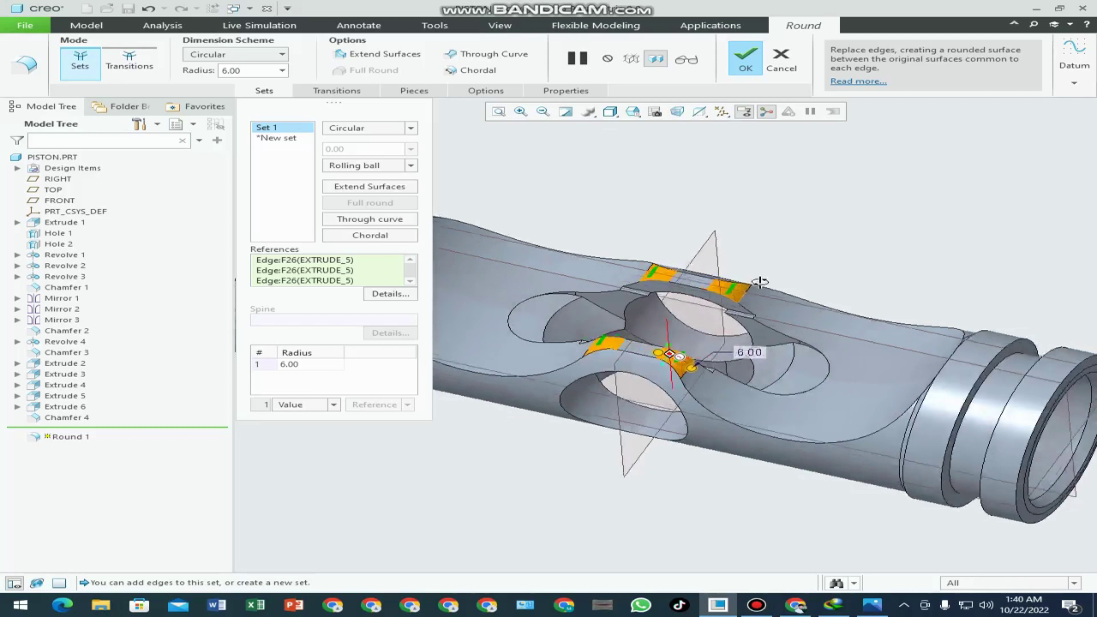
click(746, 59)
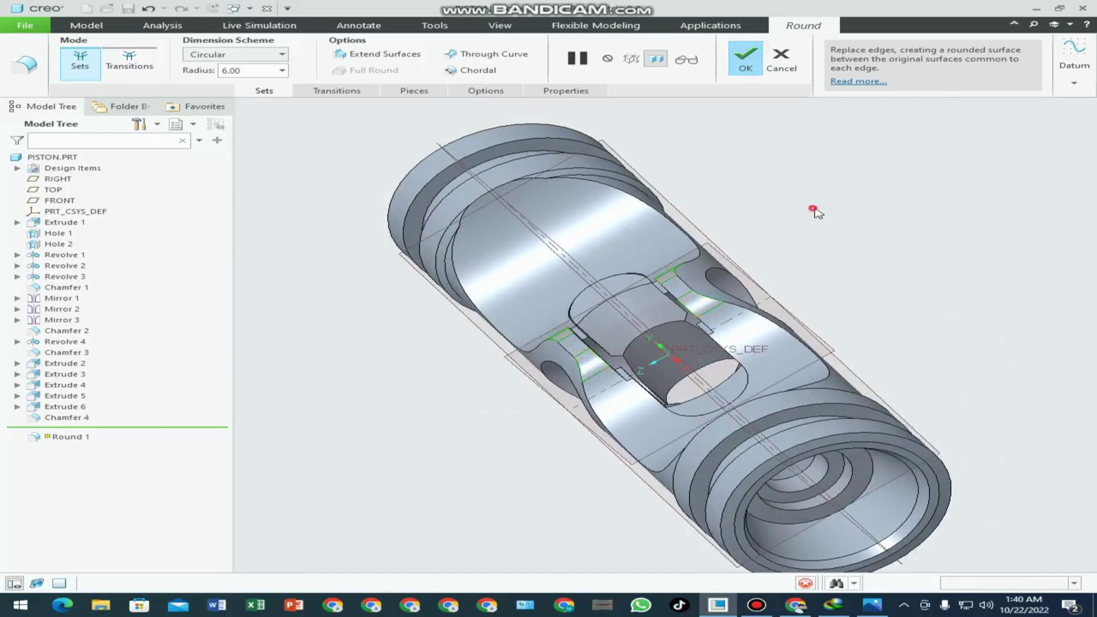
key(ctrl+d)
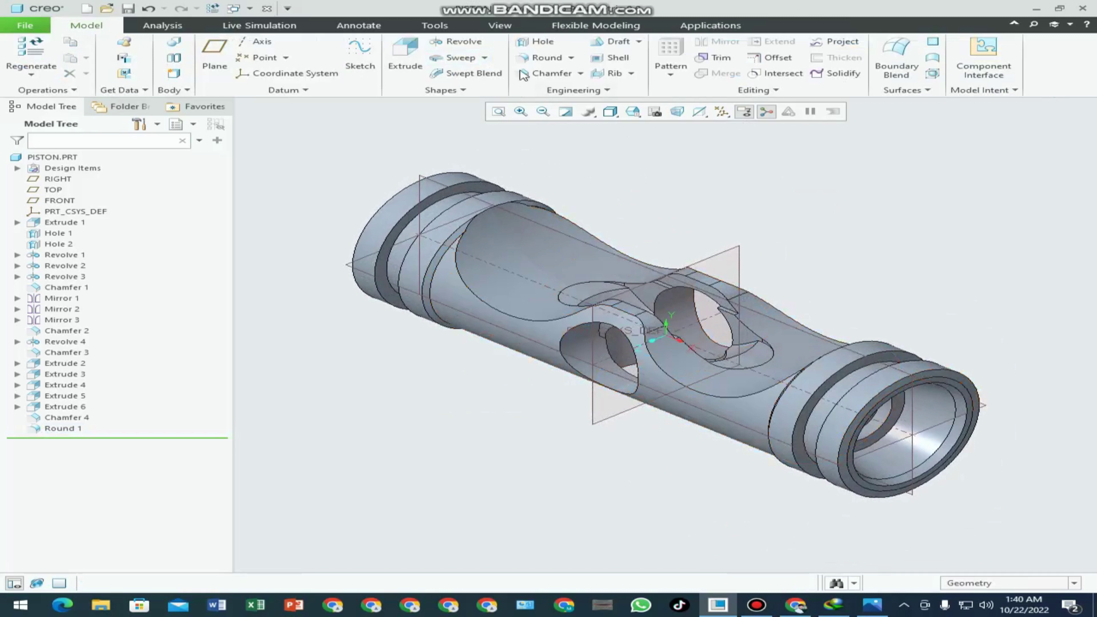
- Start a 1.00 radius round on two hole edges and the end bore edge
click(544, 58)
double_click(251, 71)
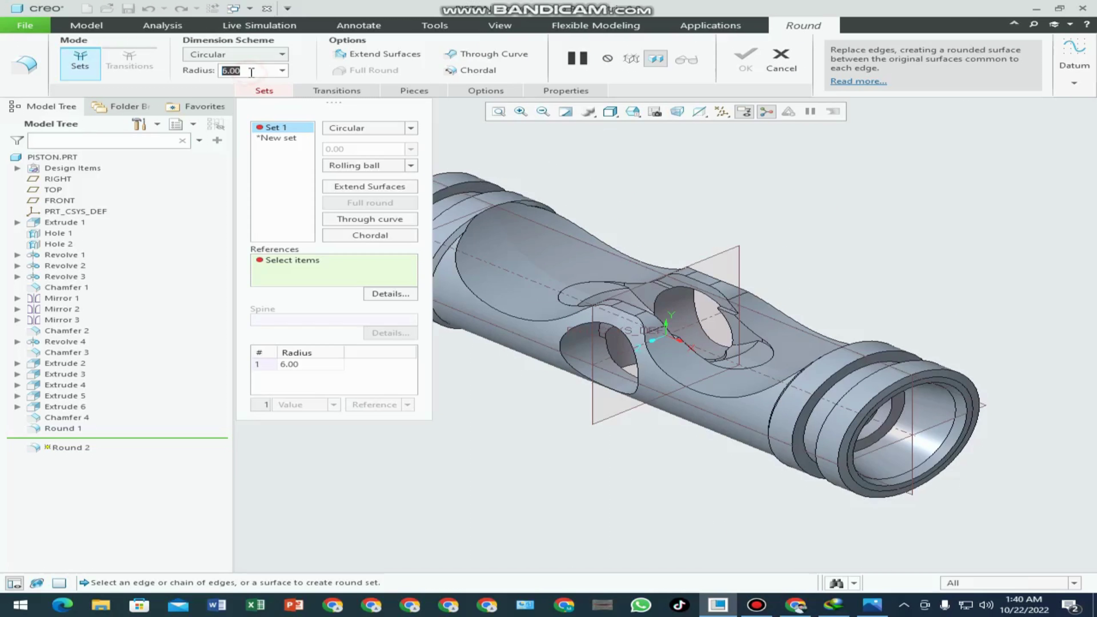
text(1)
key(Return)
middle_drag(740, 294, 661, 335)
scroll(679, 384, down, 3)
scroll(671, 380, up, 1)
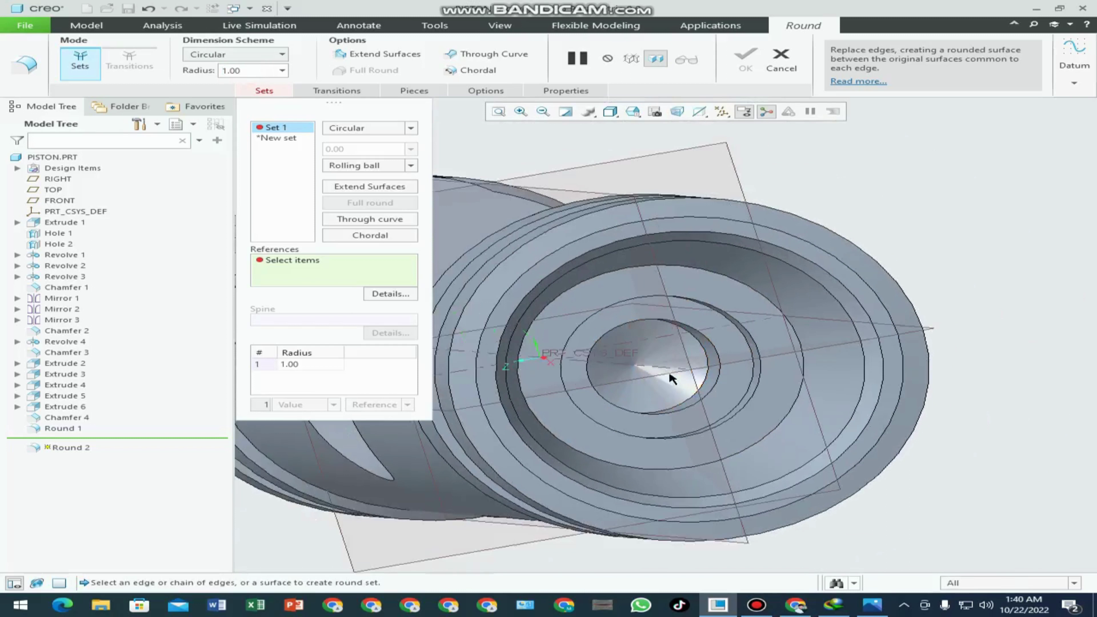
middle_drag(672, 379, 895, 300)
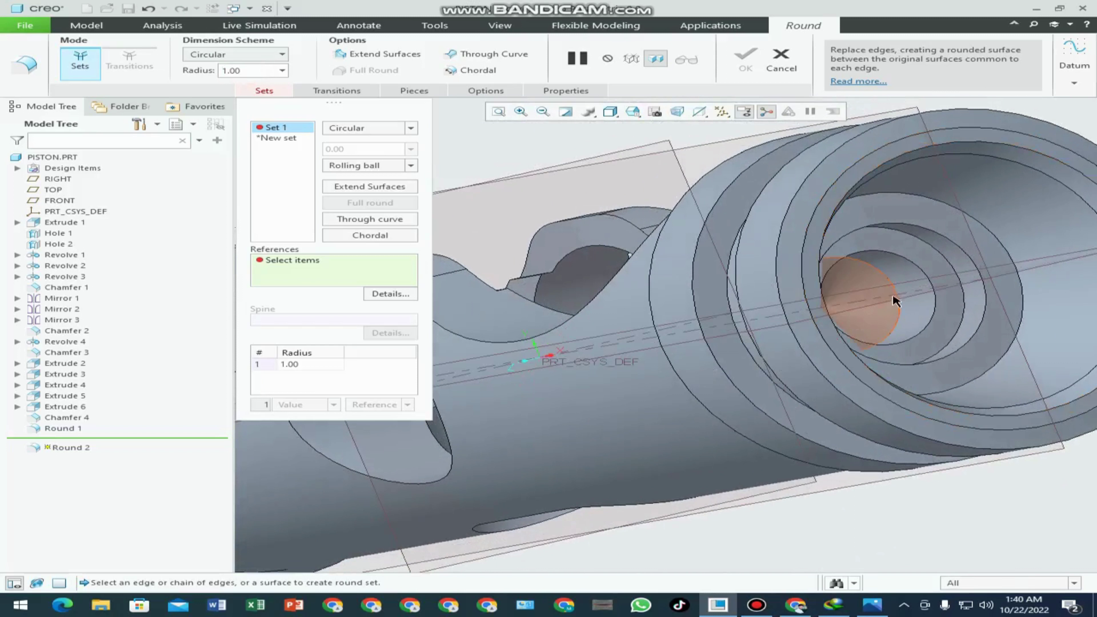
click(897, 295)
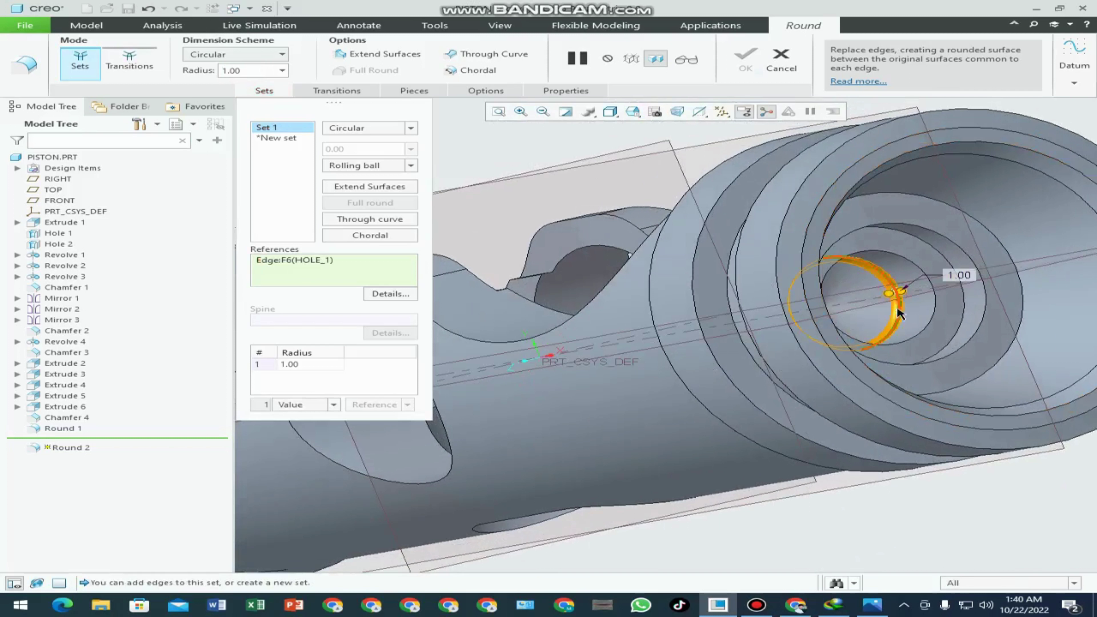
ctrl+click(931, 250)
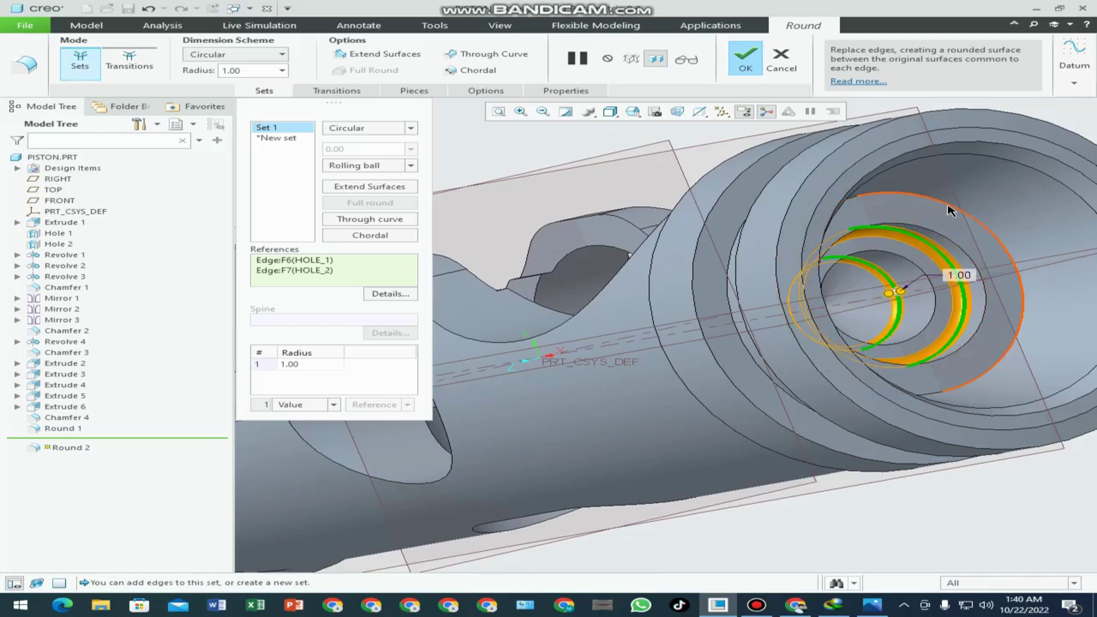
ctrl+click(927, 229)
- Add the inner hole edge and finish Round 2
mouse_move(927, 229)
middle_down()
mouse_move(668, 273)
mouse_move(562, 338)
middle_up()
scroll(528, 370, down, 3)
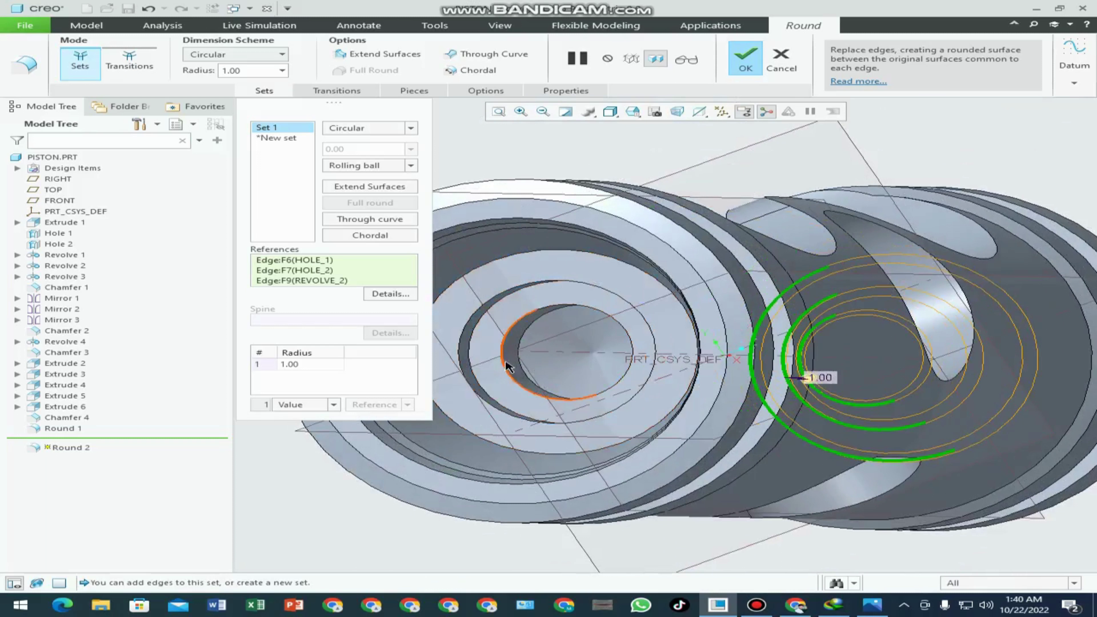
ctrl+click(523, 369)
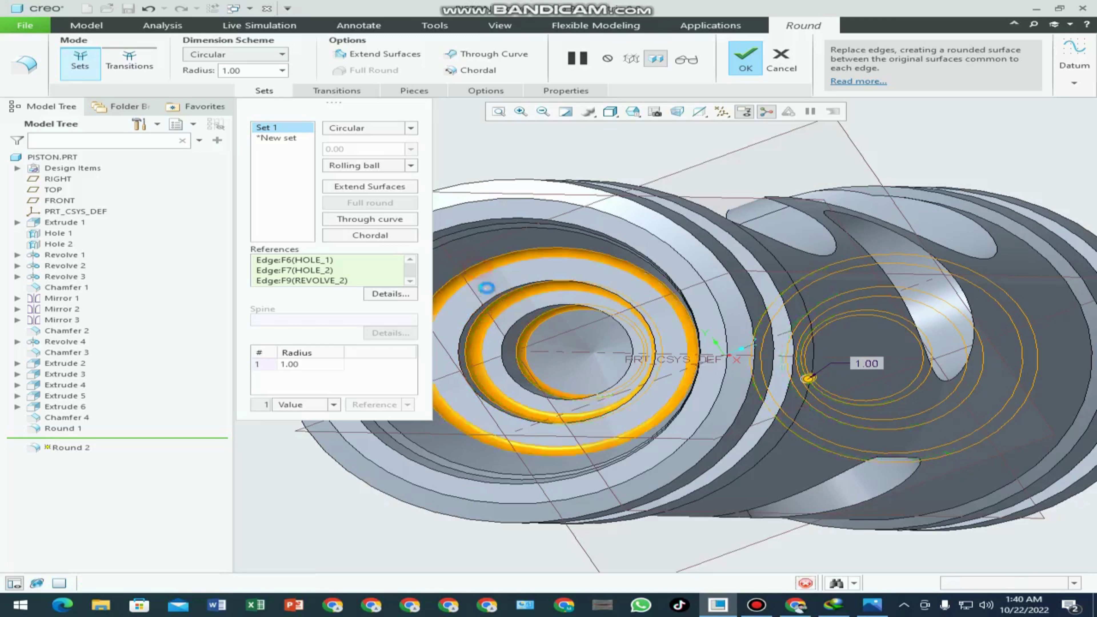
scroll(481, 325, up, 5)
mouse_move(481, 325)
middle_down()
mouse_move(579, 316)
mouse_move(639, 341)
middle_up()
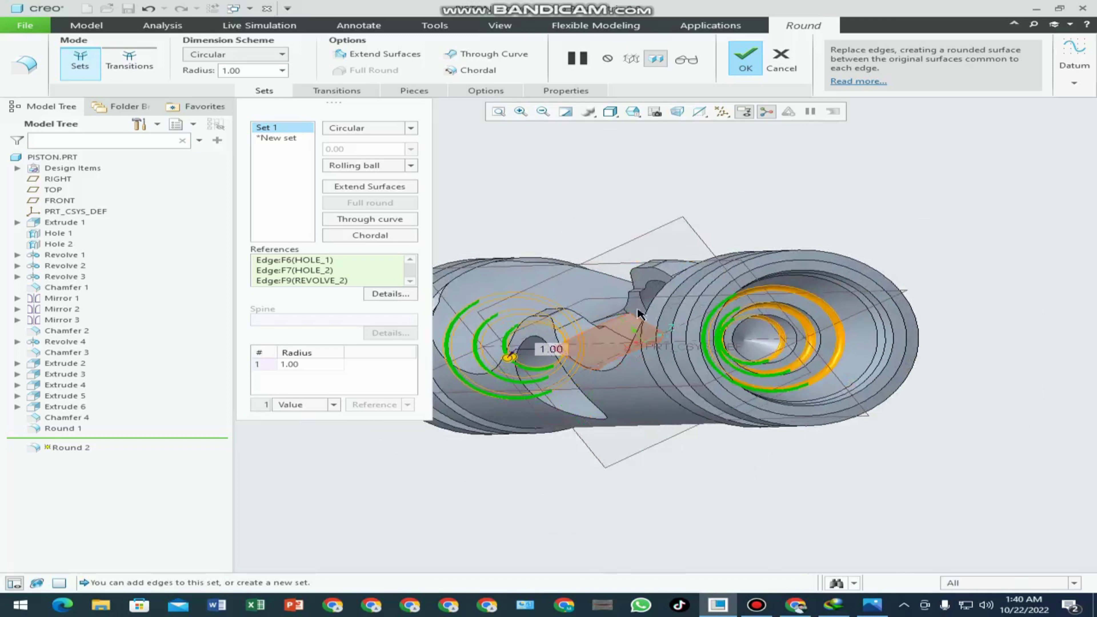
click(738, 69)
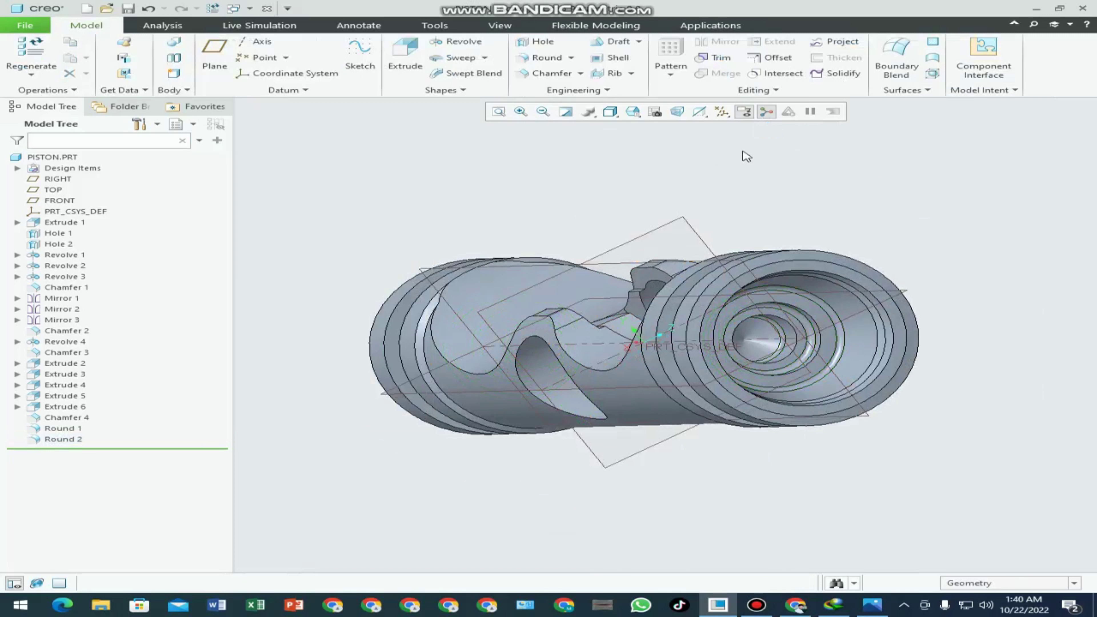
- Apply an appearance to the whole piston using the Part selection filter
middle_drag(747, 157, 661, 481)
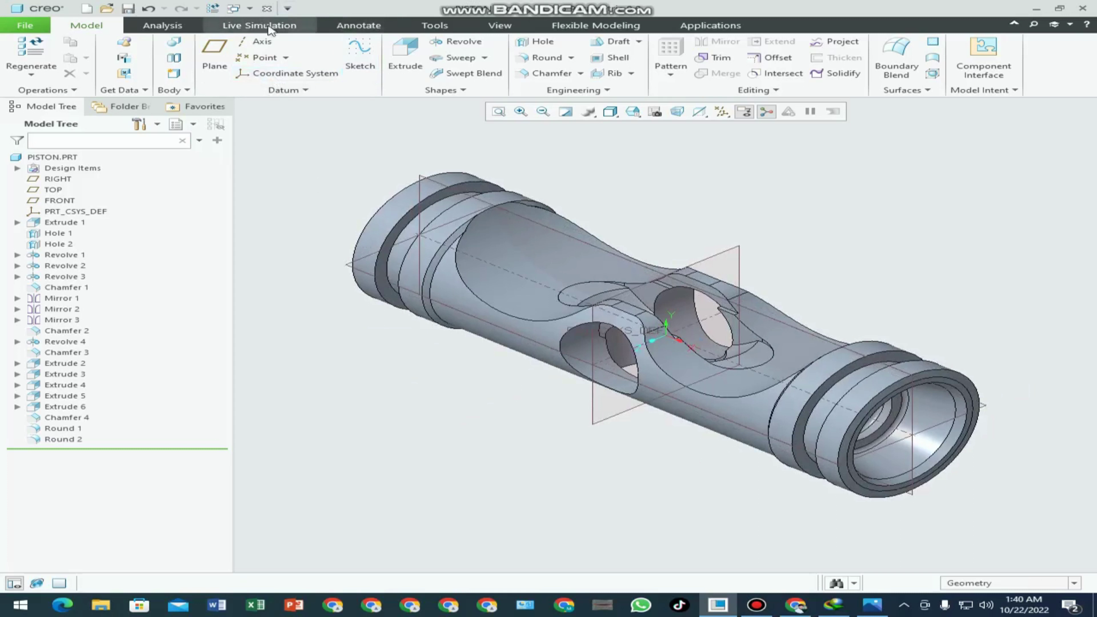
click(480, 30)
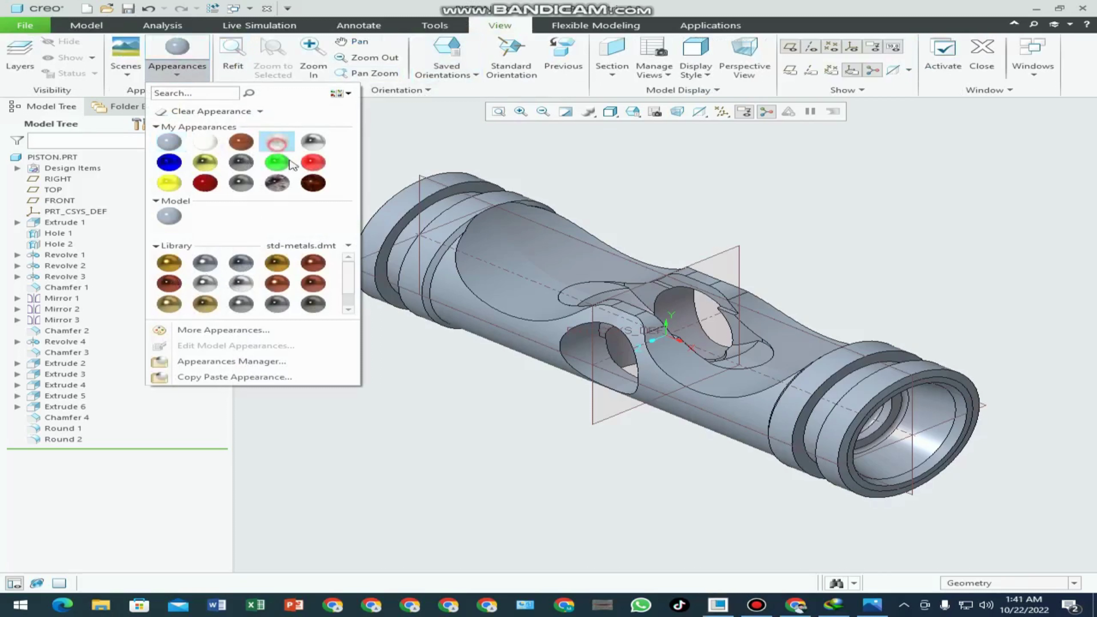
click(275, 146)
click(946, 588)
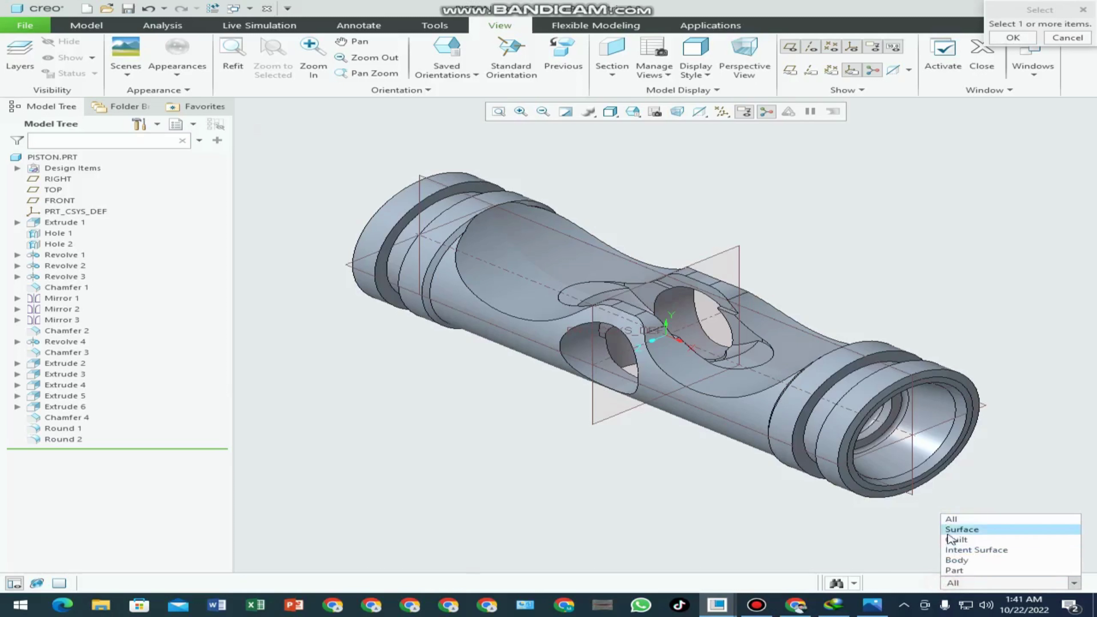
click(955, 570)
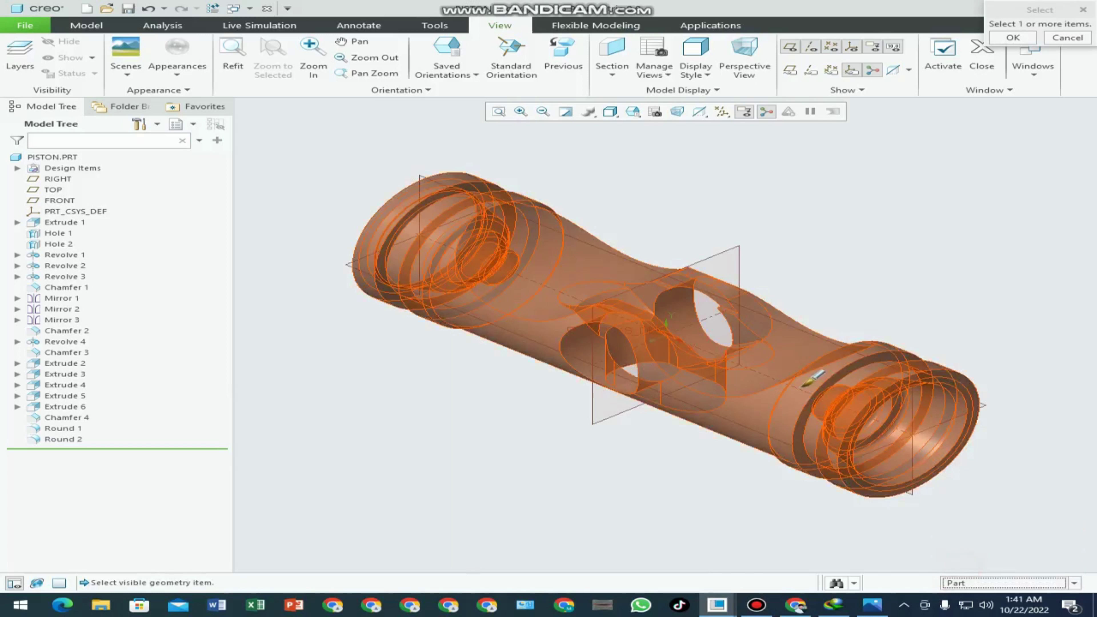
click(786, 365)
middle_click(504, 428)
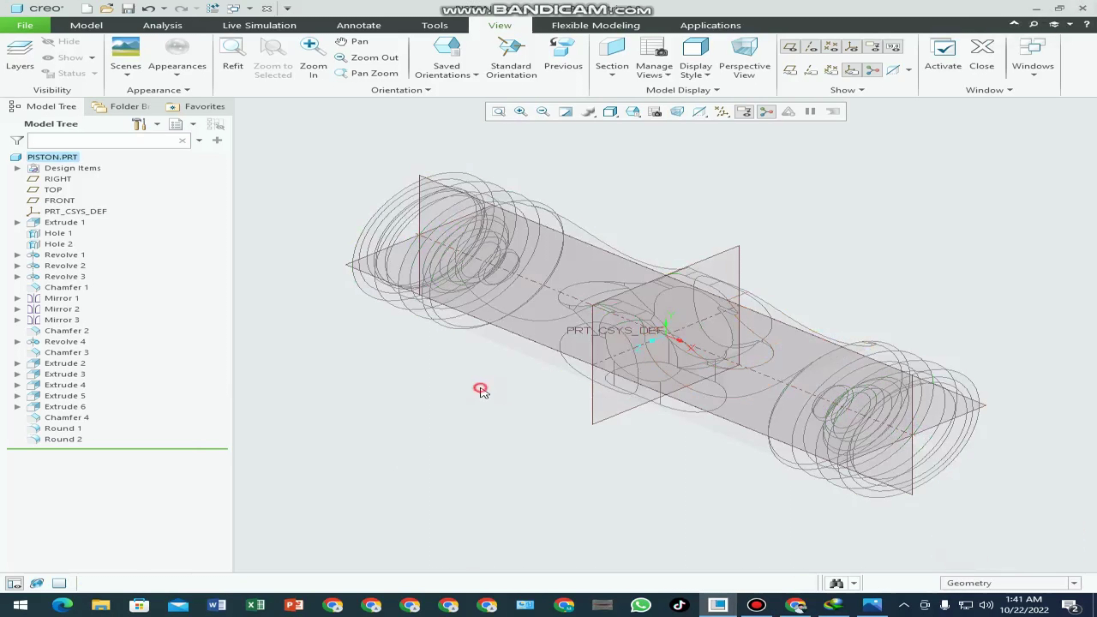
- Reapply the piston's appearance as white, selecting the whole part
click(177, 74)
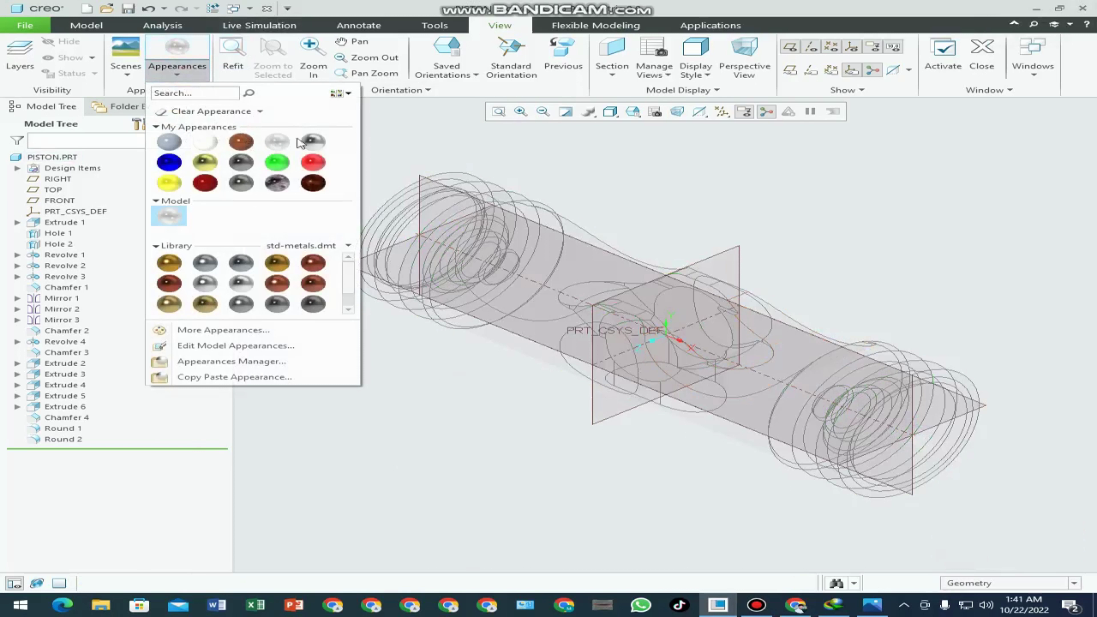
click(314, 141)
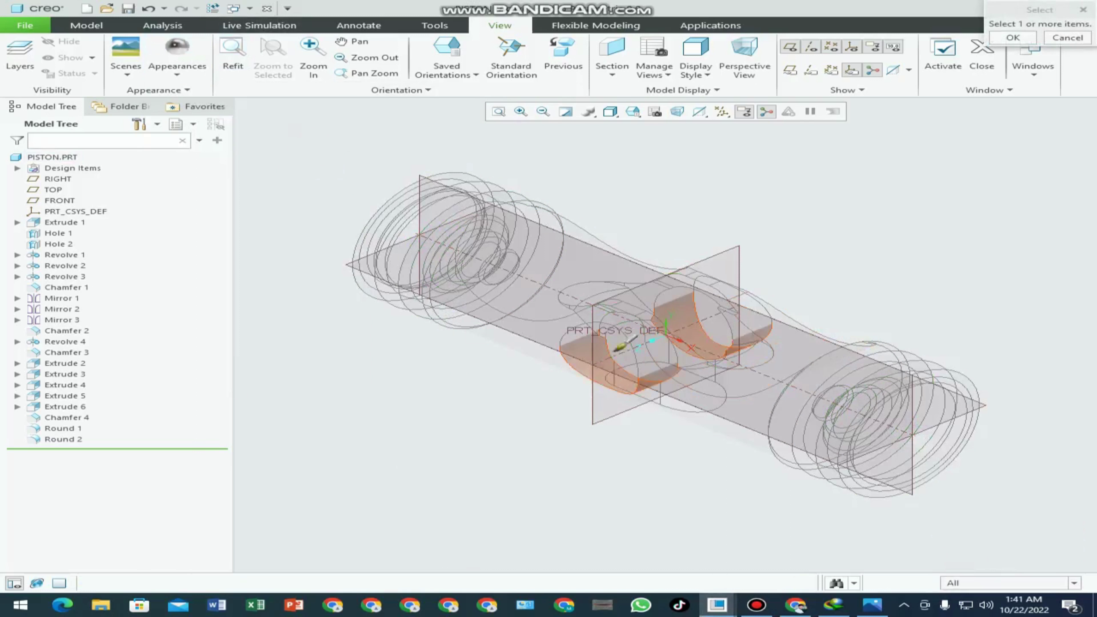
click(1012, 582)
click(962, 570)
click(782, 348)
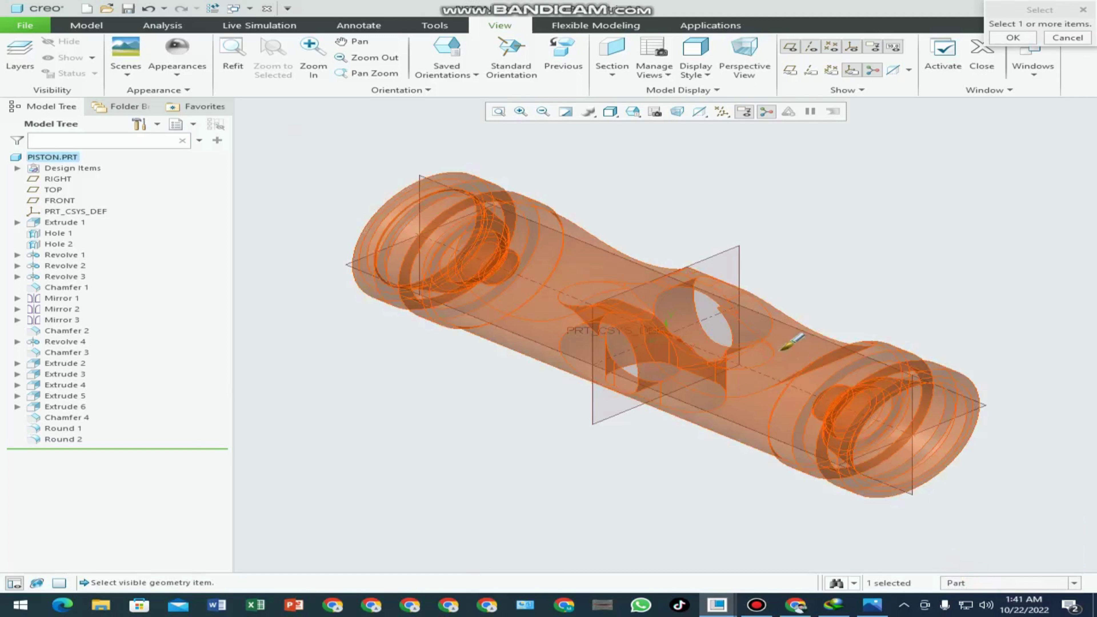
middle_click(713, 389)
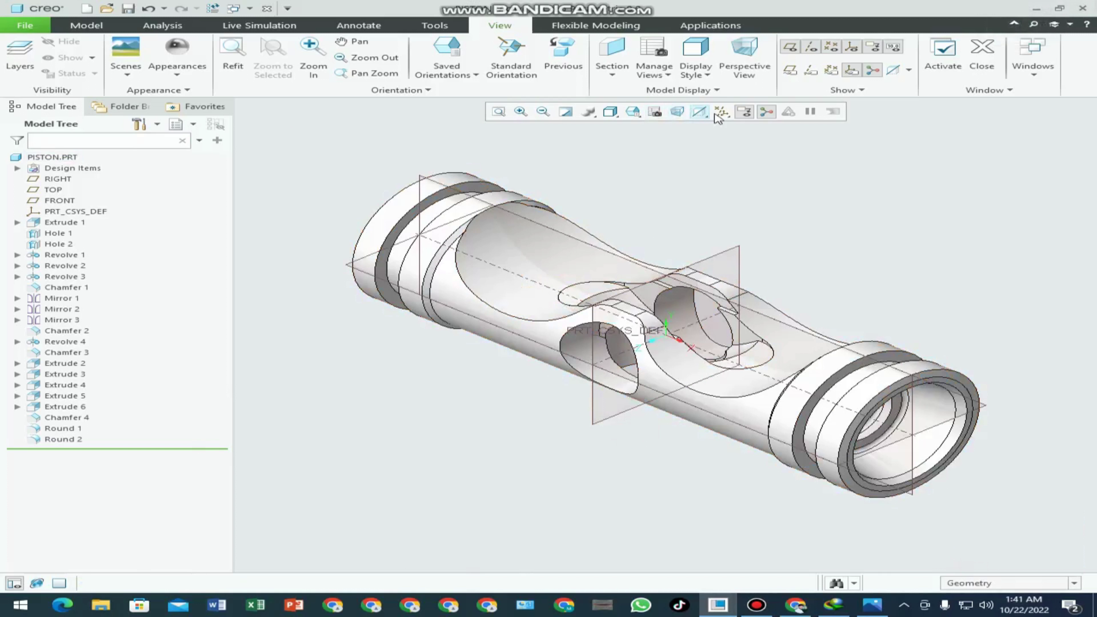
- Hide the datum planes and the spin center
click(744, 112)
click(734, 194)
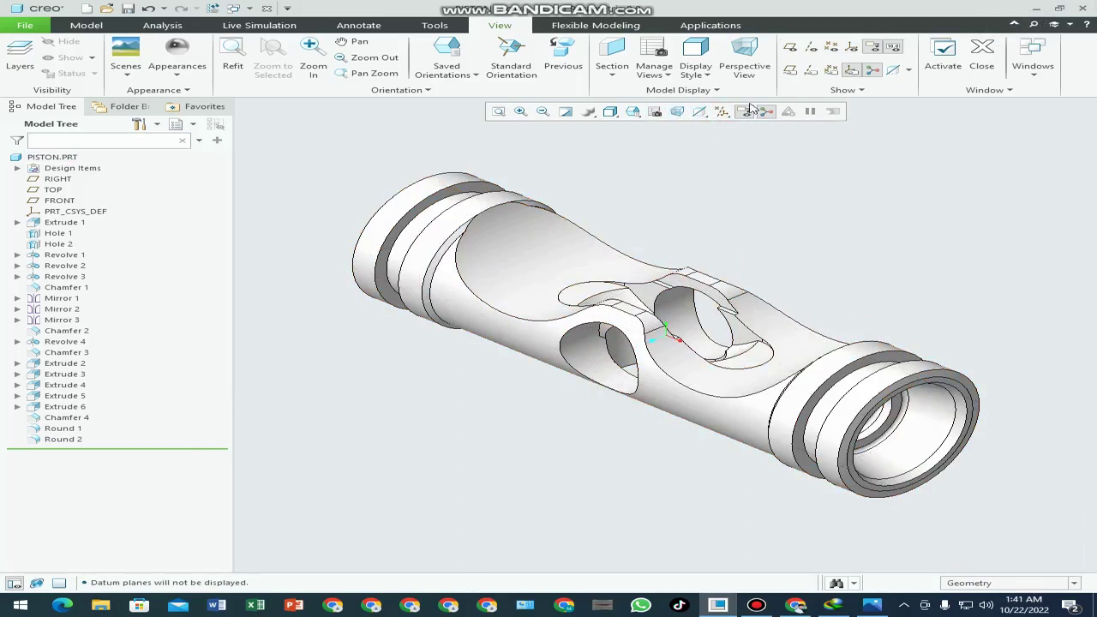
click(766, 112)
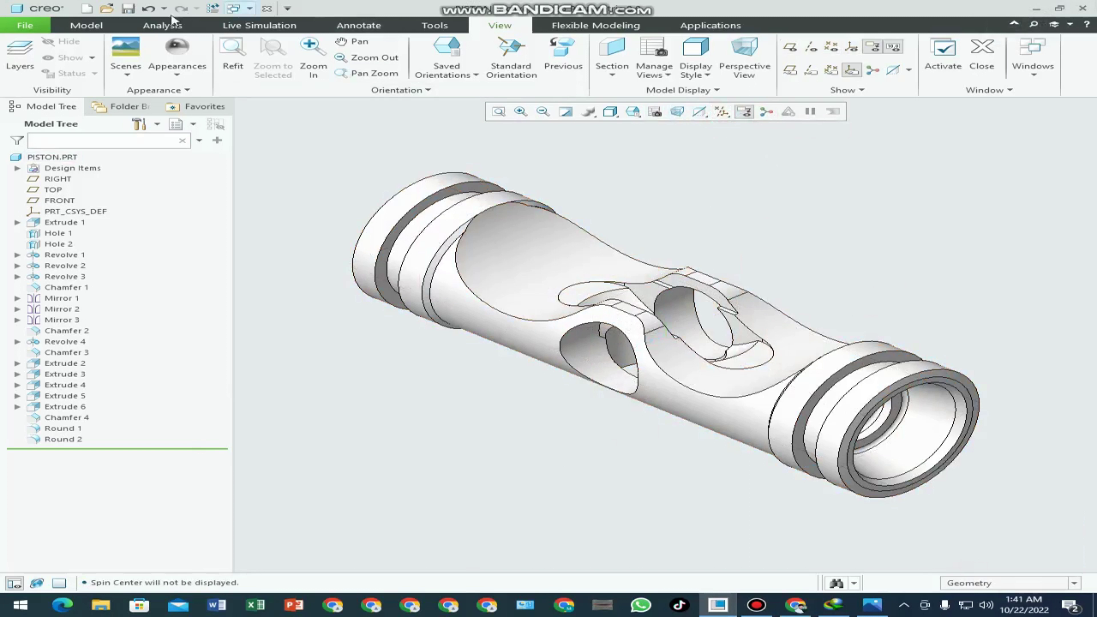
click(88, 26)
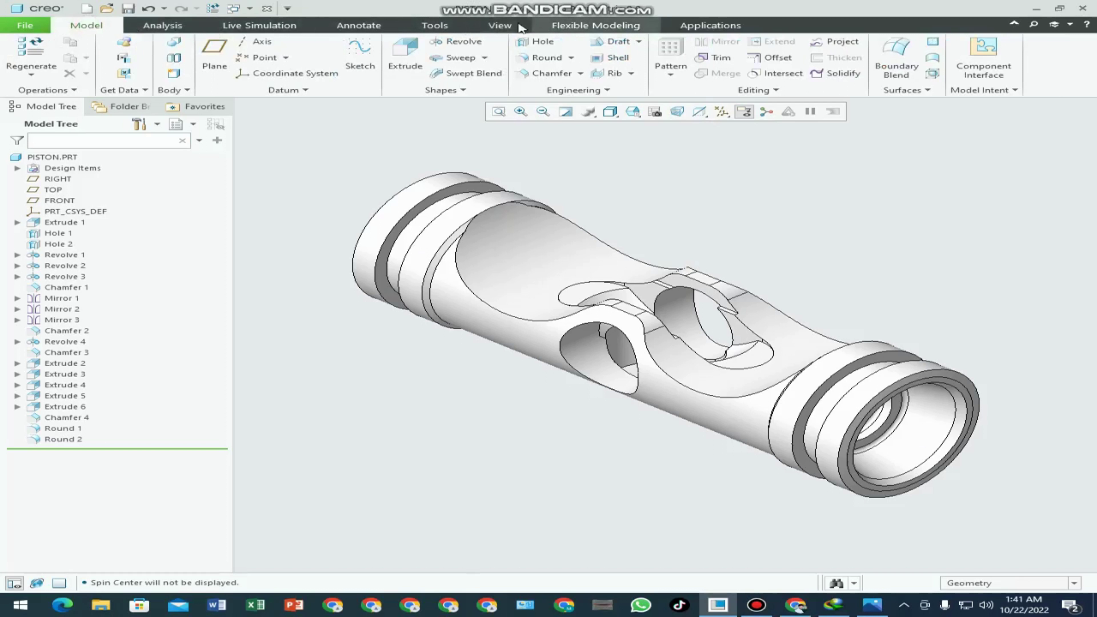
- Launch Render Studio and orbit the real-time rendered piston
click(680, 27)
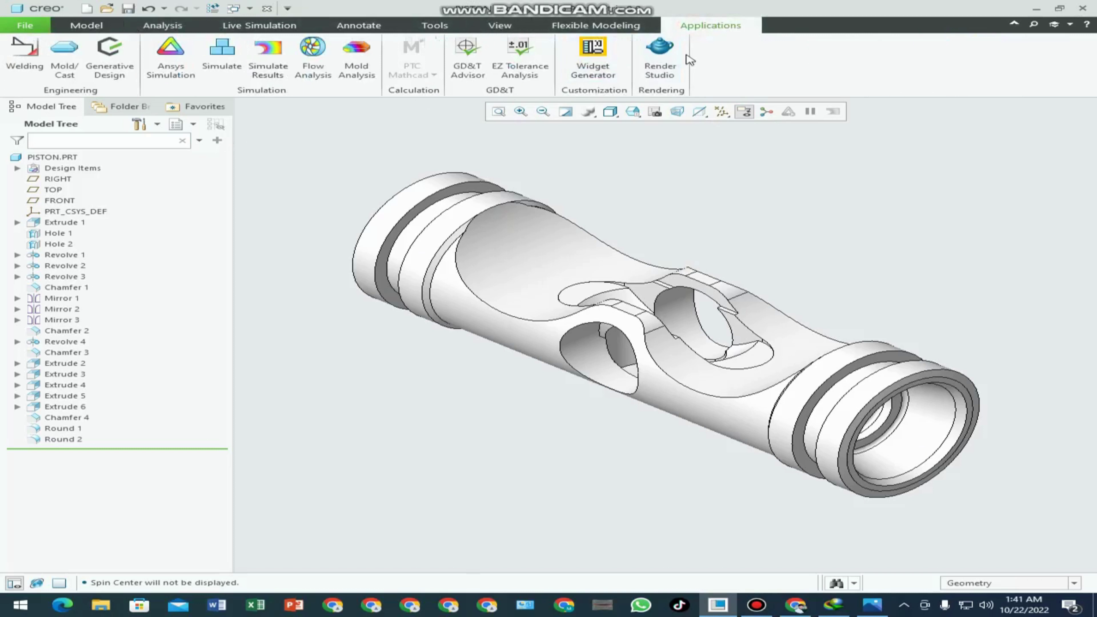
click(668, 49)
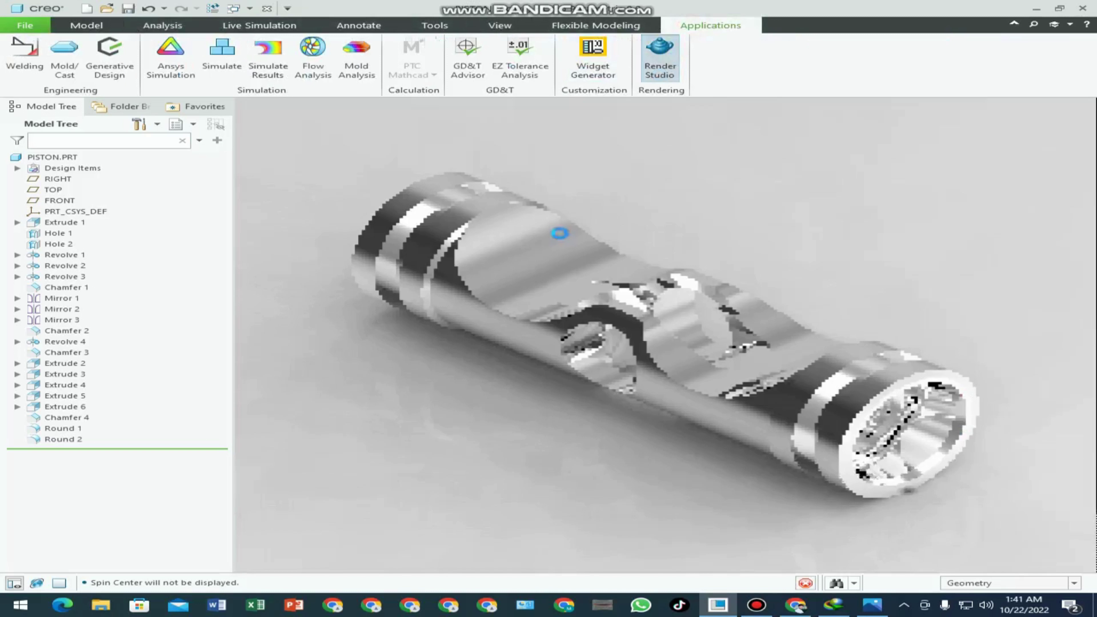
mouse_move(633, 245)
middle_down()
mouse_move(710, 267)
mouse_move(730, 285)
middle_up()
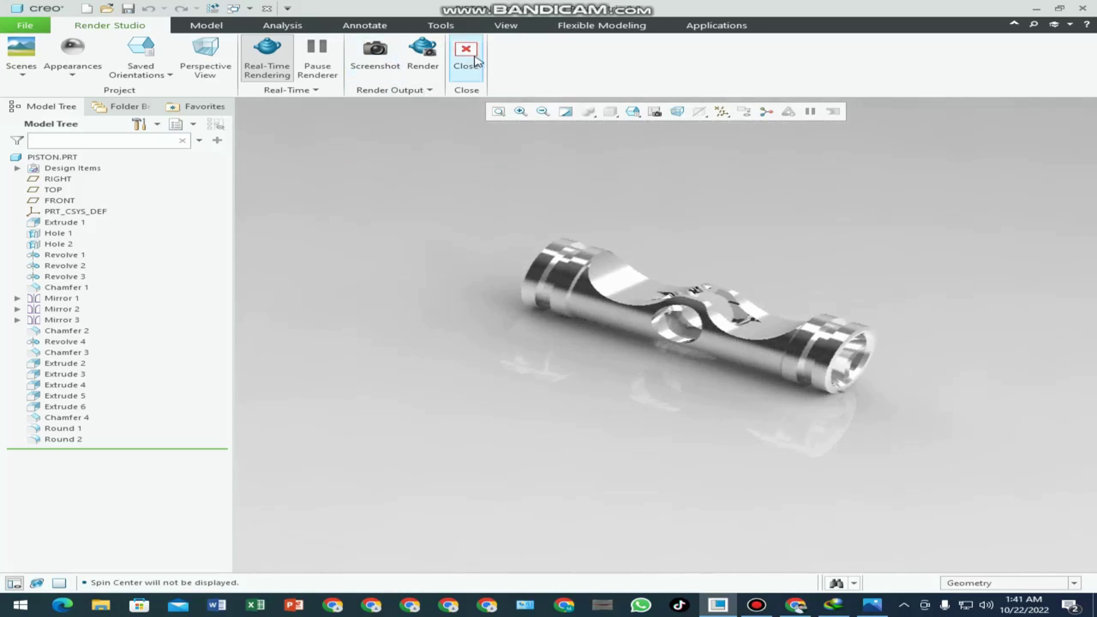